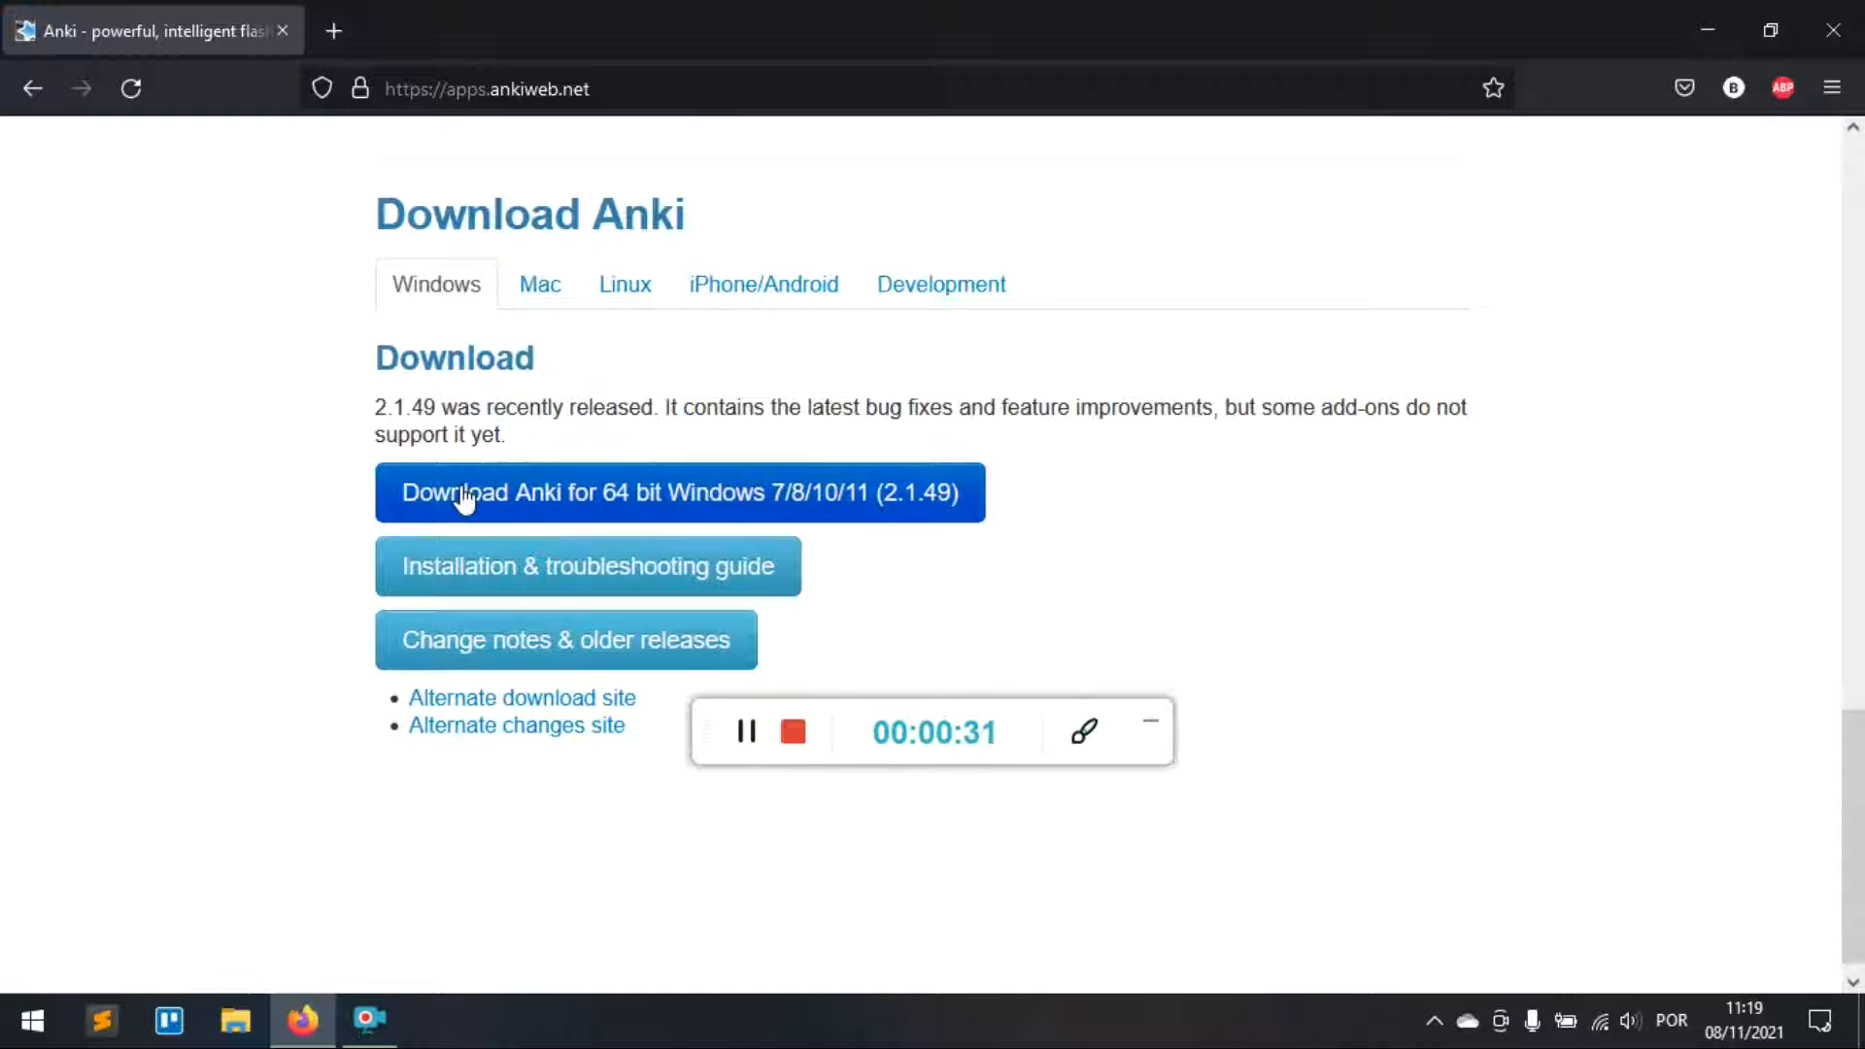
Step: Download anki-2.1.49-windows.exe for 64-bit Windows and save it to Downloads
{"action": "left_click", "coordinate": [545, 525]}
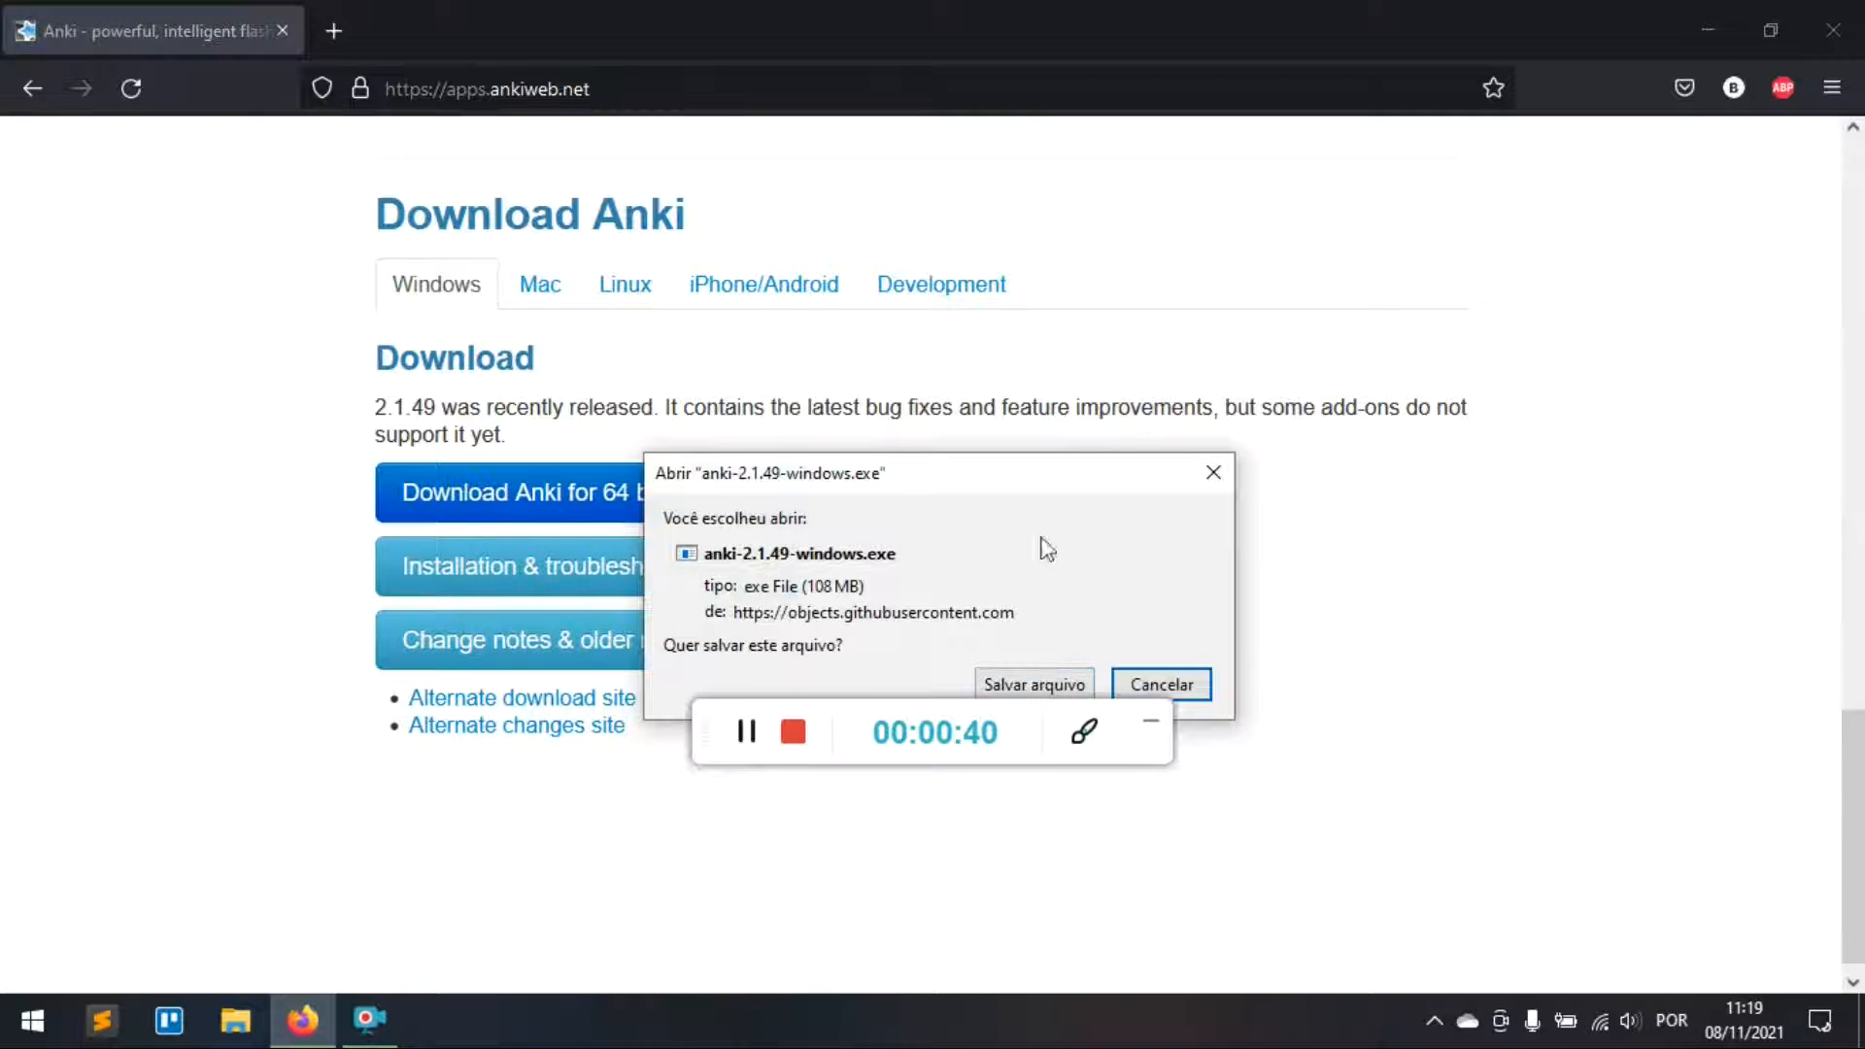
{"action": "left_click_drag", "start_coordinate": [1012, 476], "coordinate": [989, 379]}
{"action": "left_click", "coordinate": [1049, 588]}
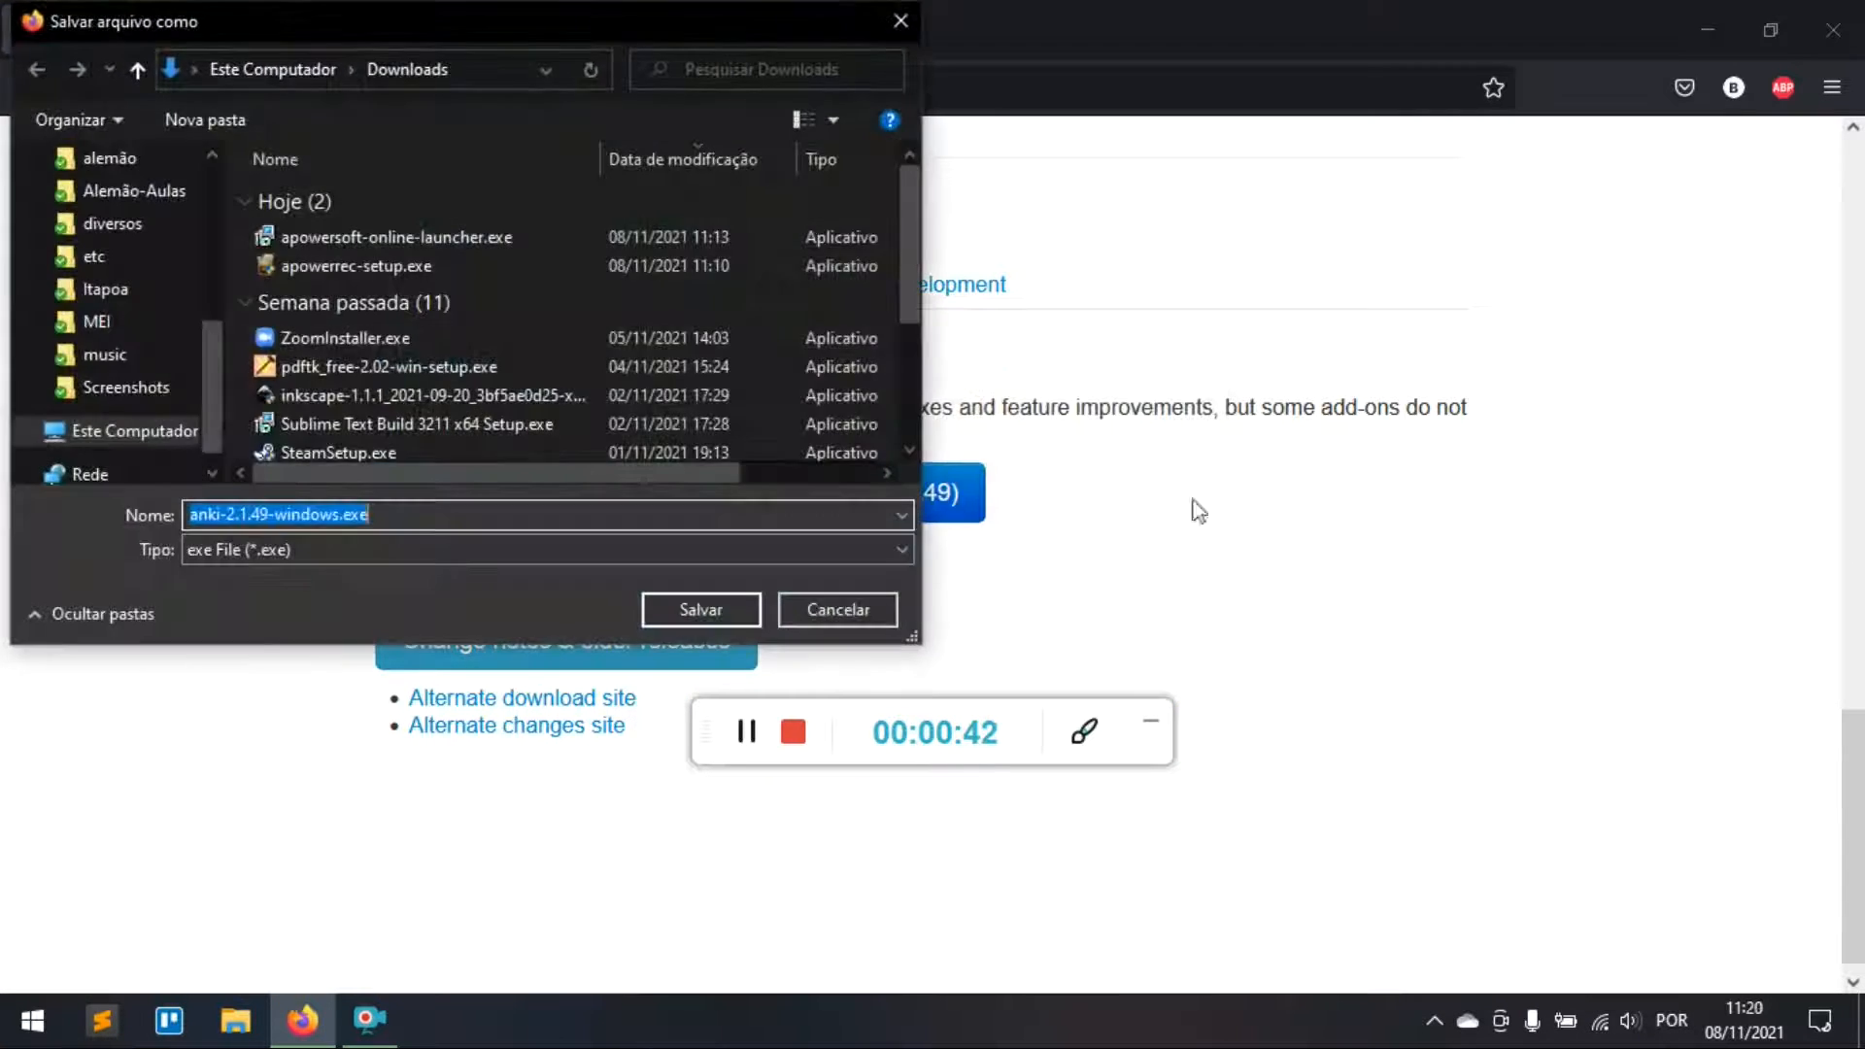
{"action": "left_click", "coordinate": [717, 609]}
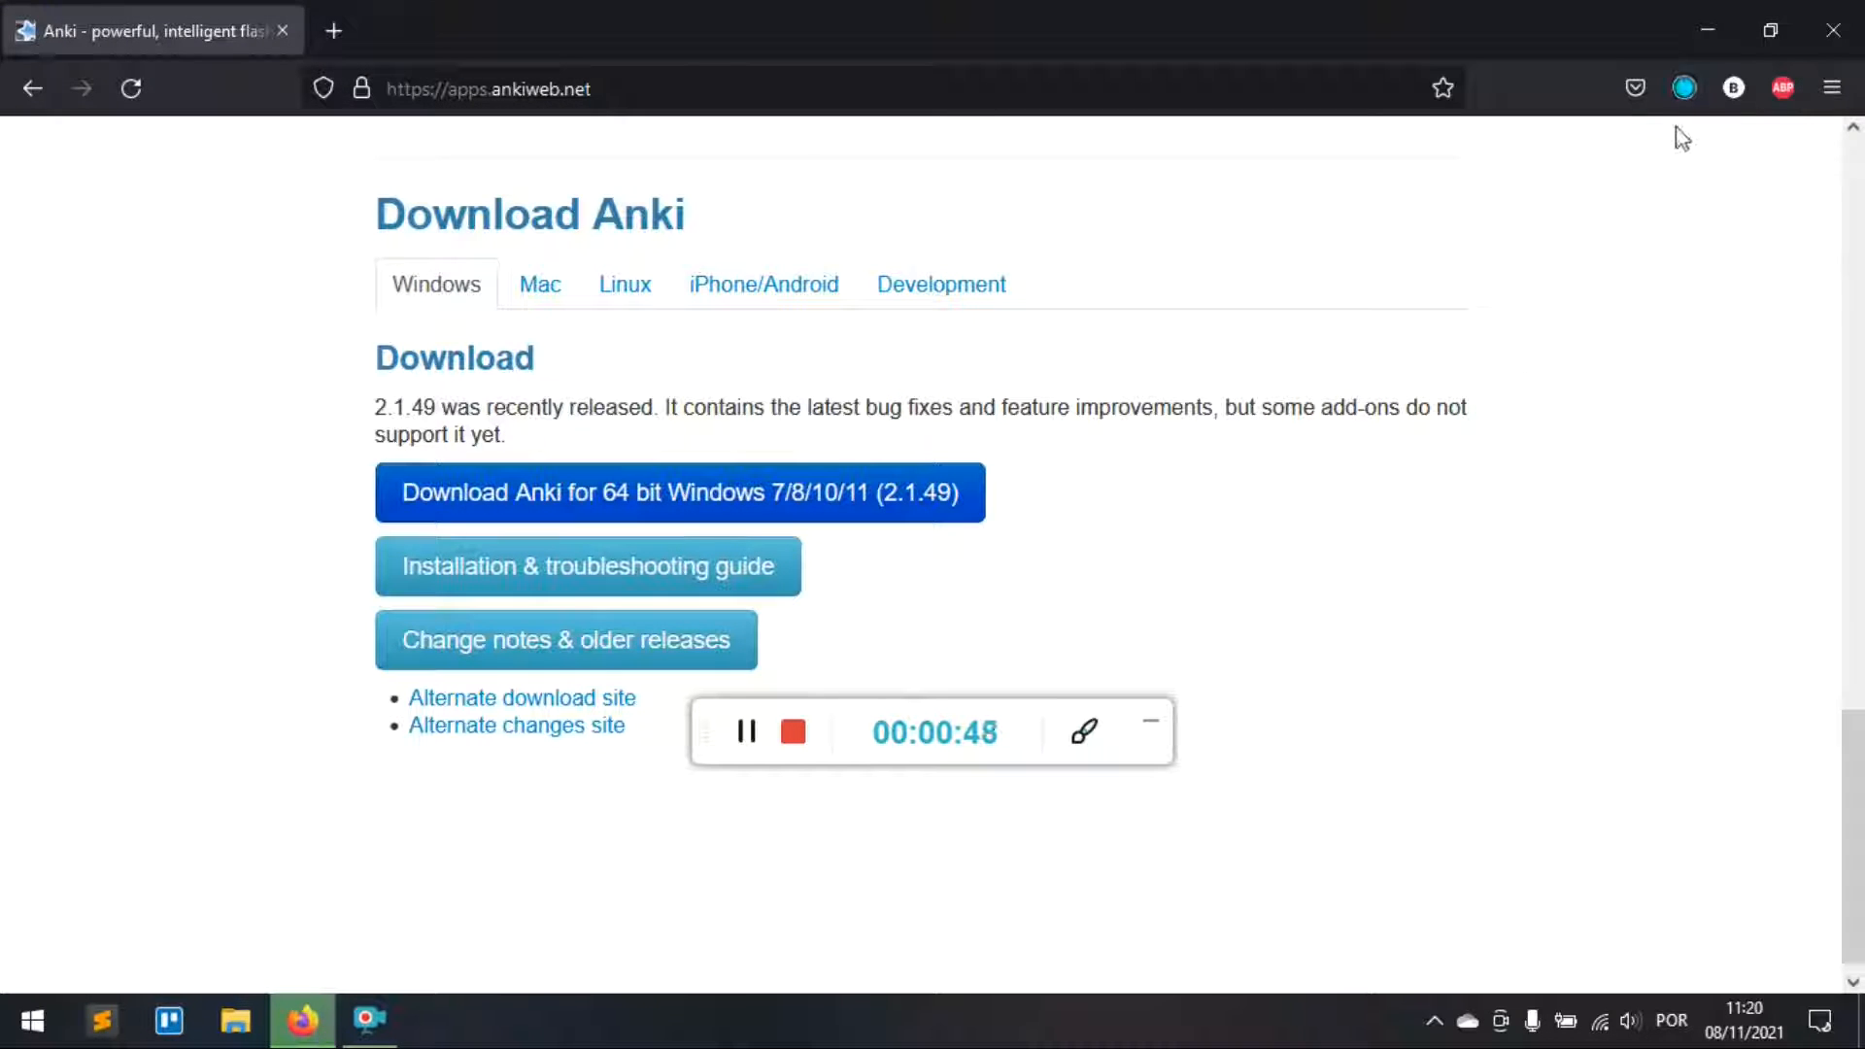
{"action": "left_click", "coordinate": [1683, 86]}
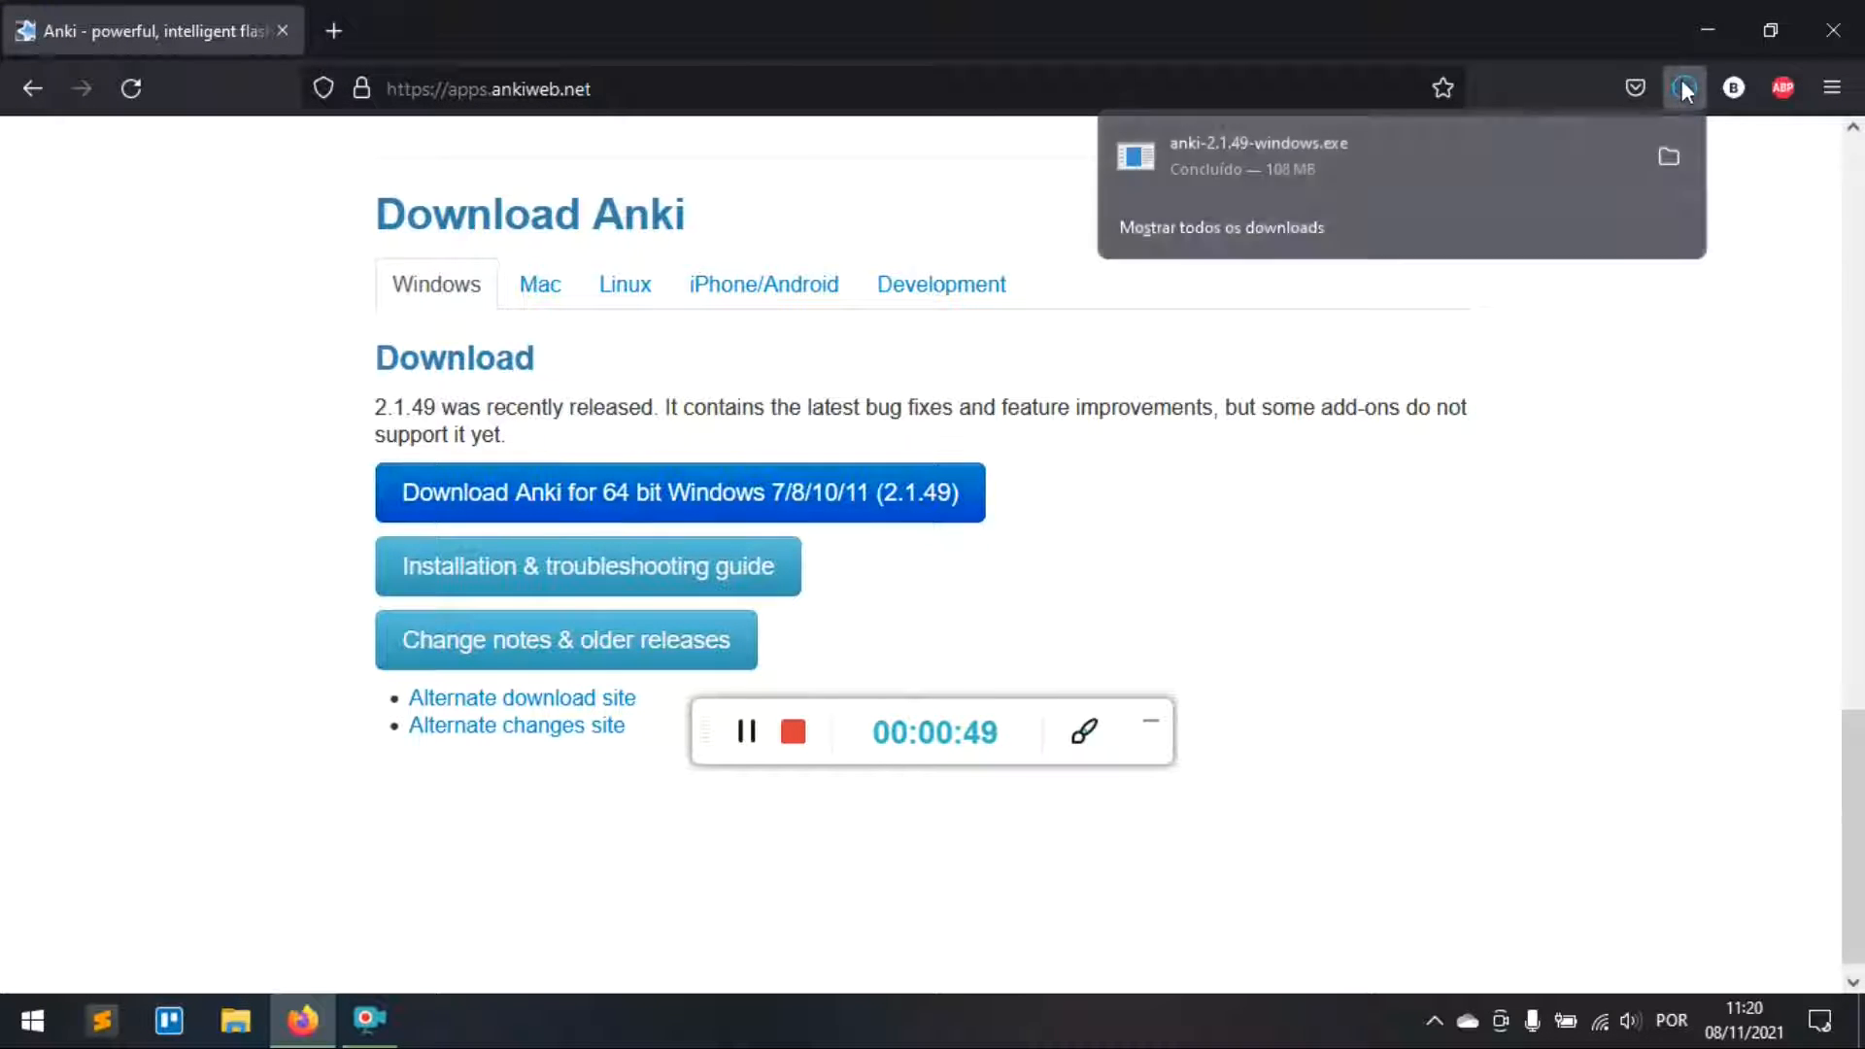
Step: Run anki-2.1.49-windows.exe to install Anki into C:\Program Files\Anki, closing setup once Completed
{"action": "left_click", "coordinate": [1262, 159]}
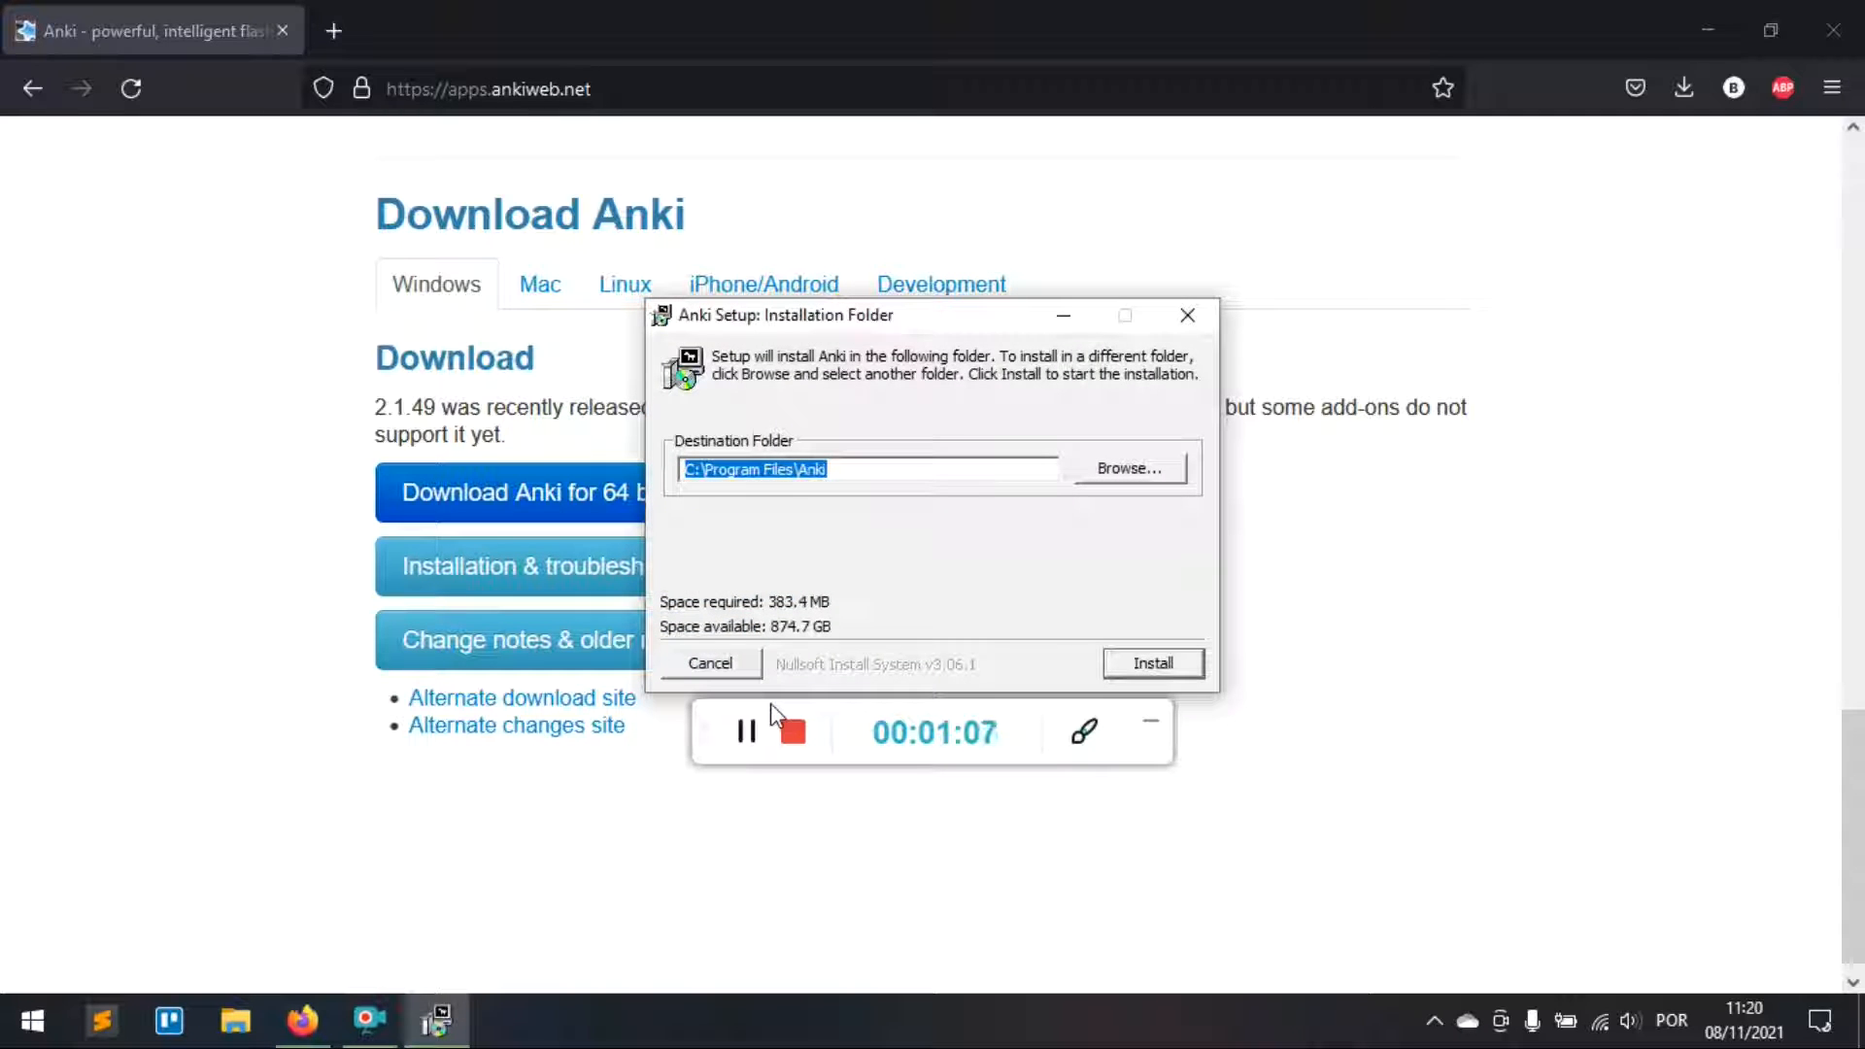
{"action": "left_click", "coordinate": [1156, 663]}
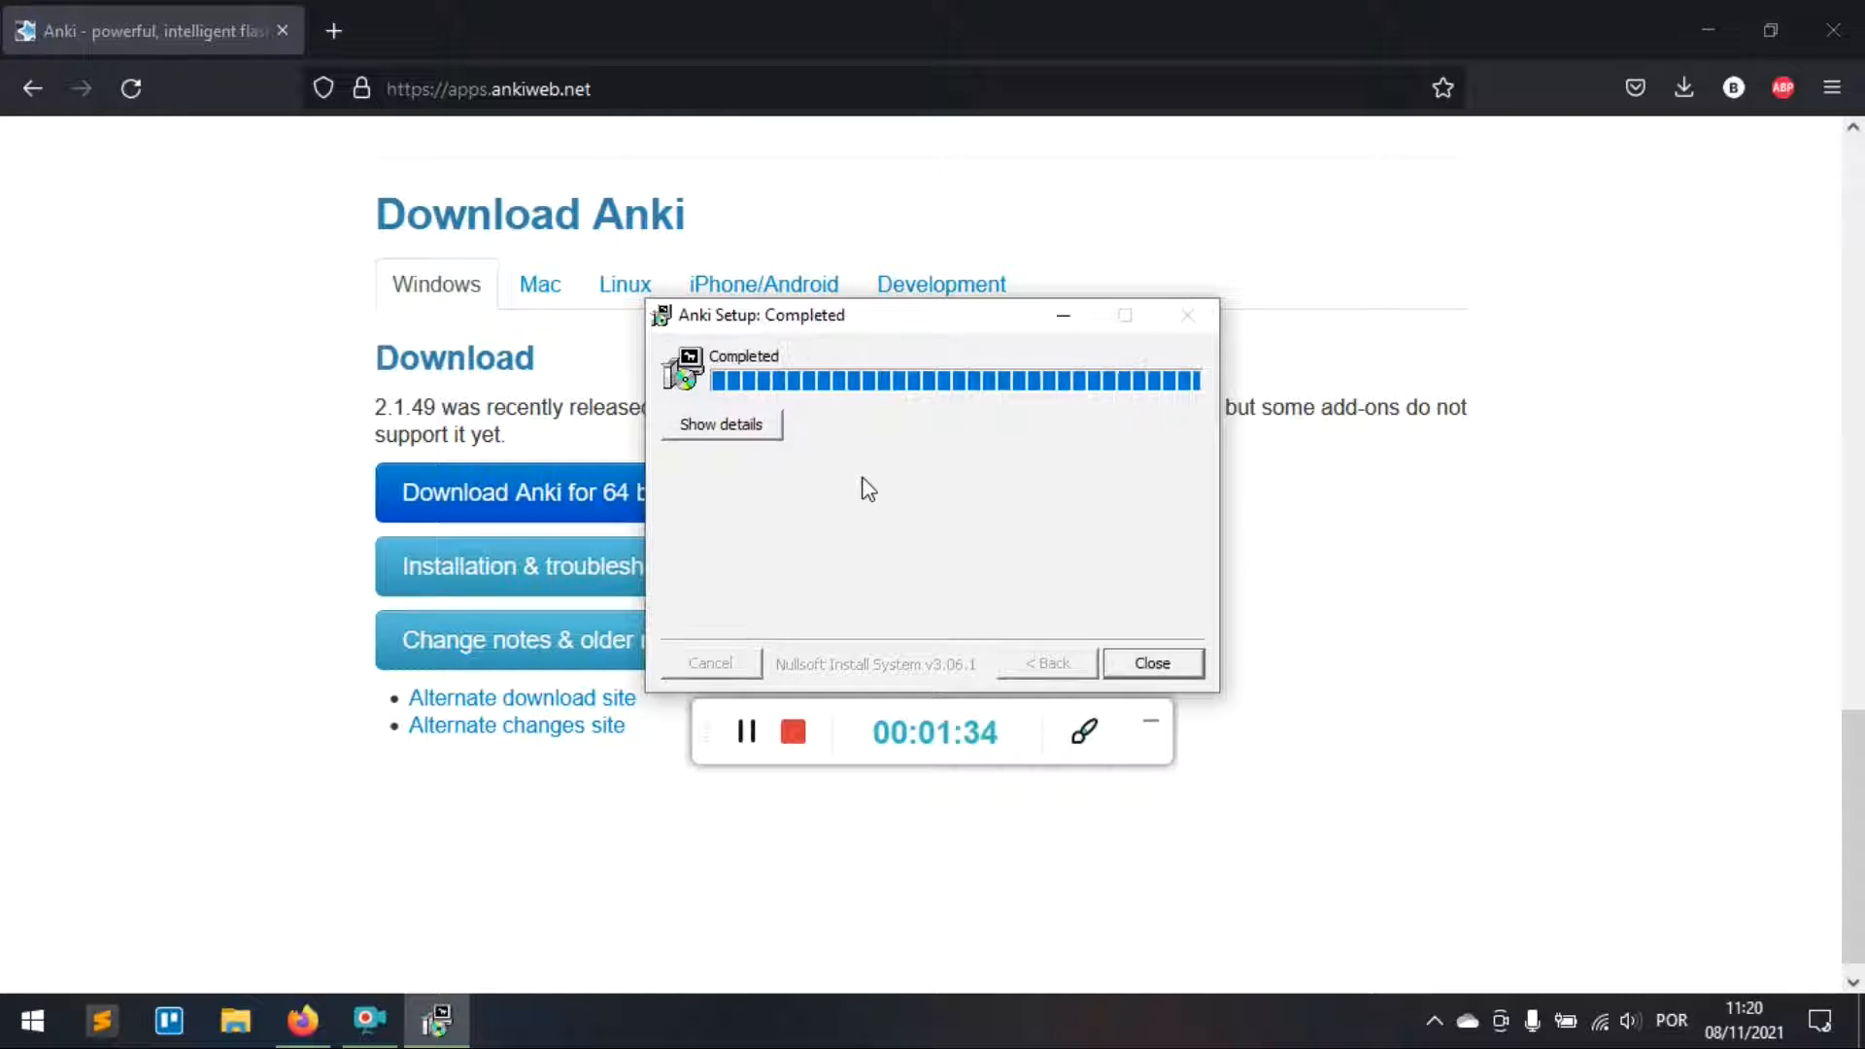
{"action": "left_click", "coordinate": [1154, 665]}
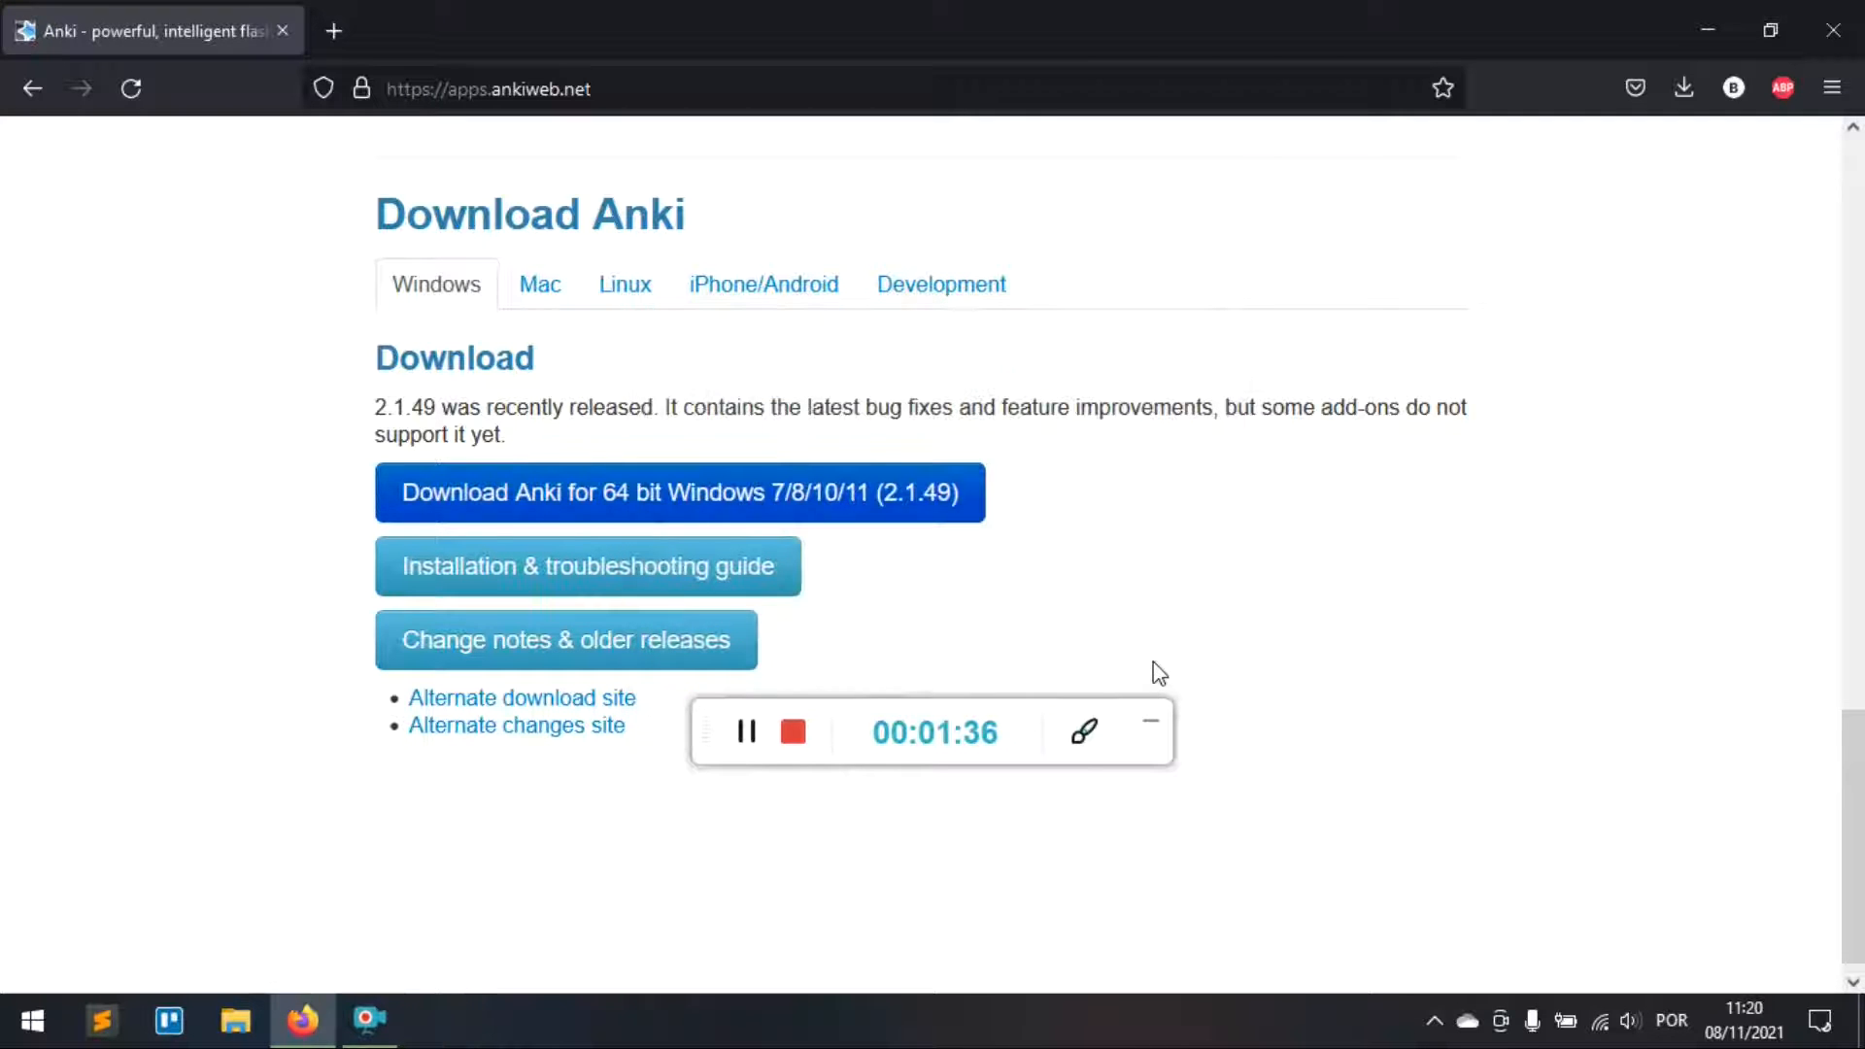
Step: Start Anki from its desktop shortcut and choose Português Brasileiro as the interface language
{"action": "left_click", "coordinate": [1712, 37]}
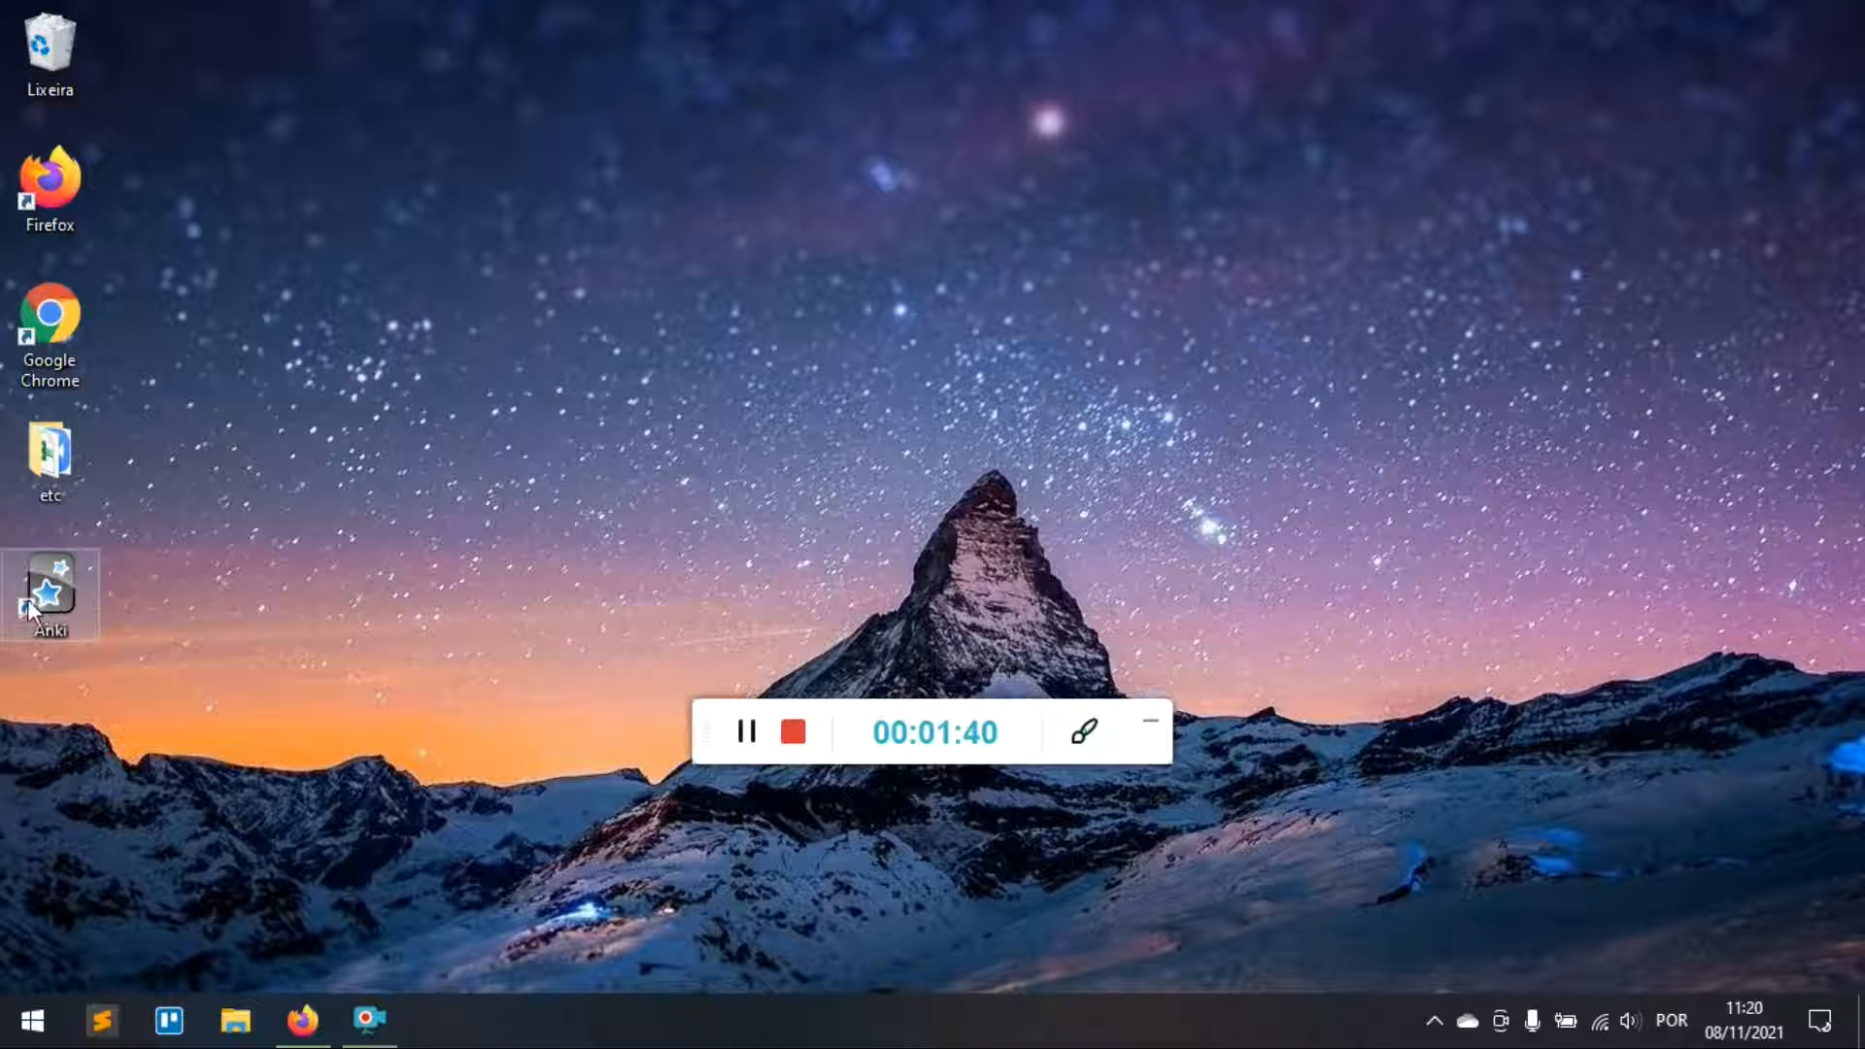
{"action": "left_click_drag", "start_coordinate": [48, 597], "coordinate": [652, 156]}
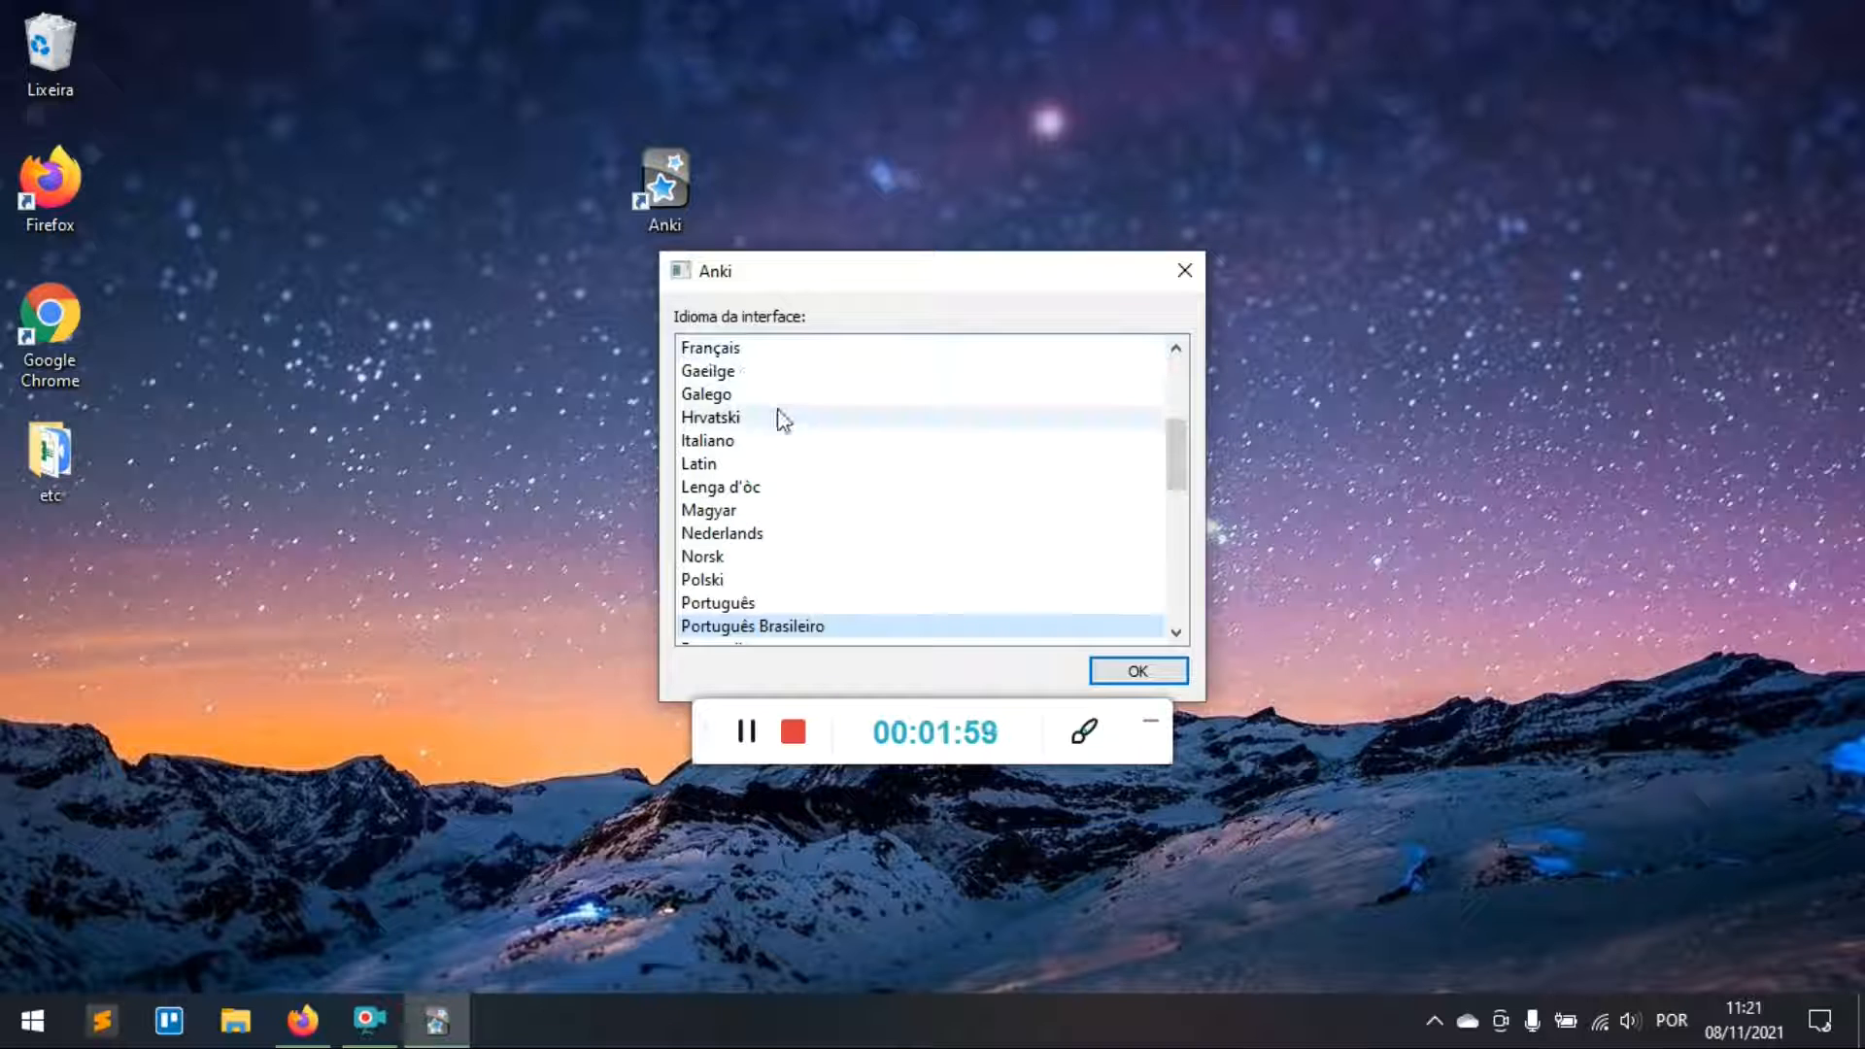
{"action": "scroll", "coordinate": [820, 463], "scroll_direction": "down", "scroll_amount": 2}
{"action": "scroll", "coordinate": [845, 557], "scroll_direction": "up", "scroll_amount": 5}
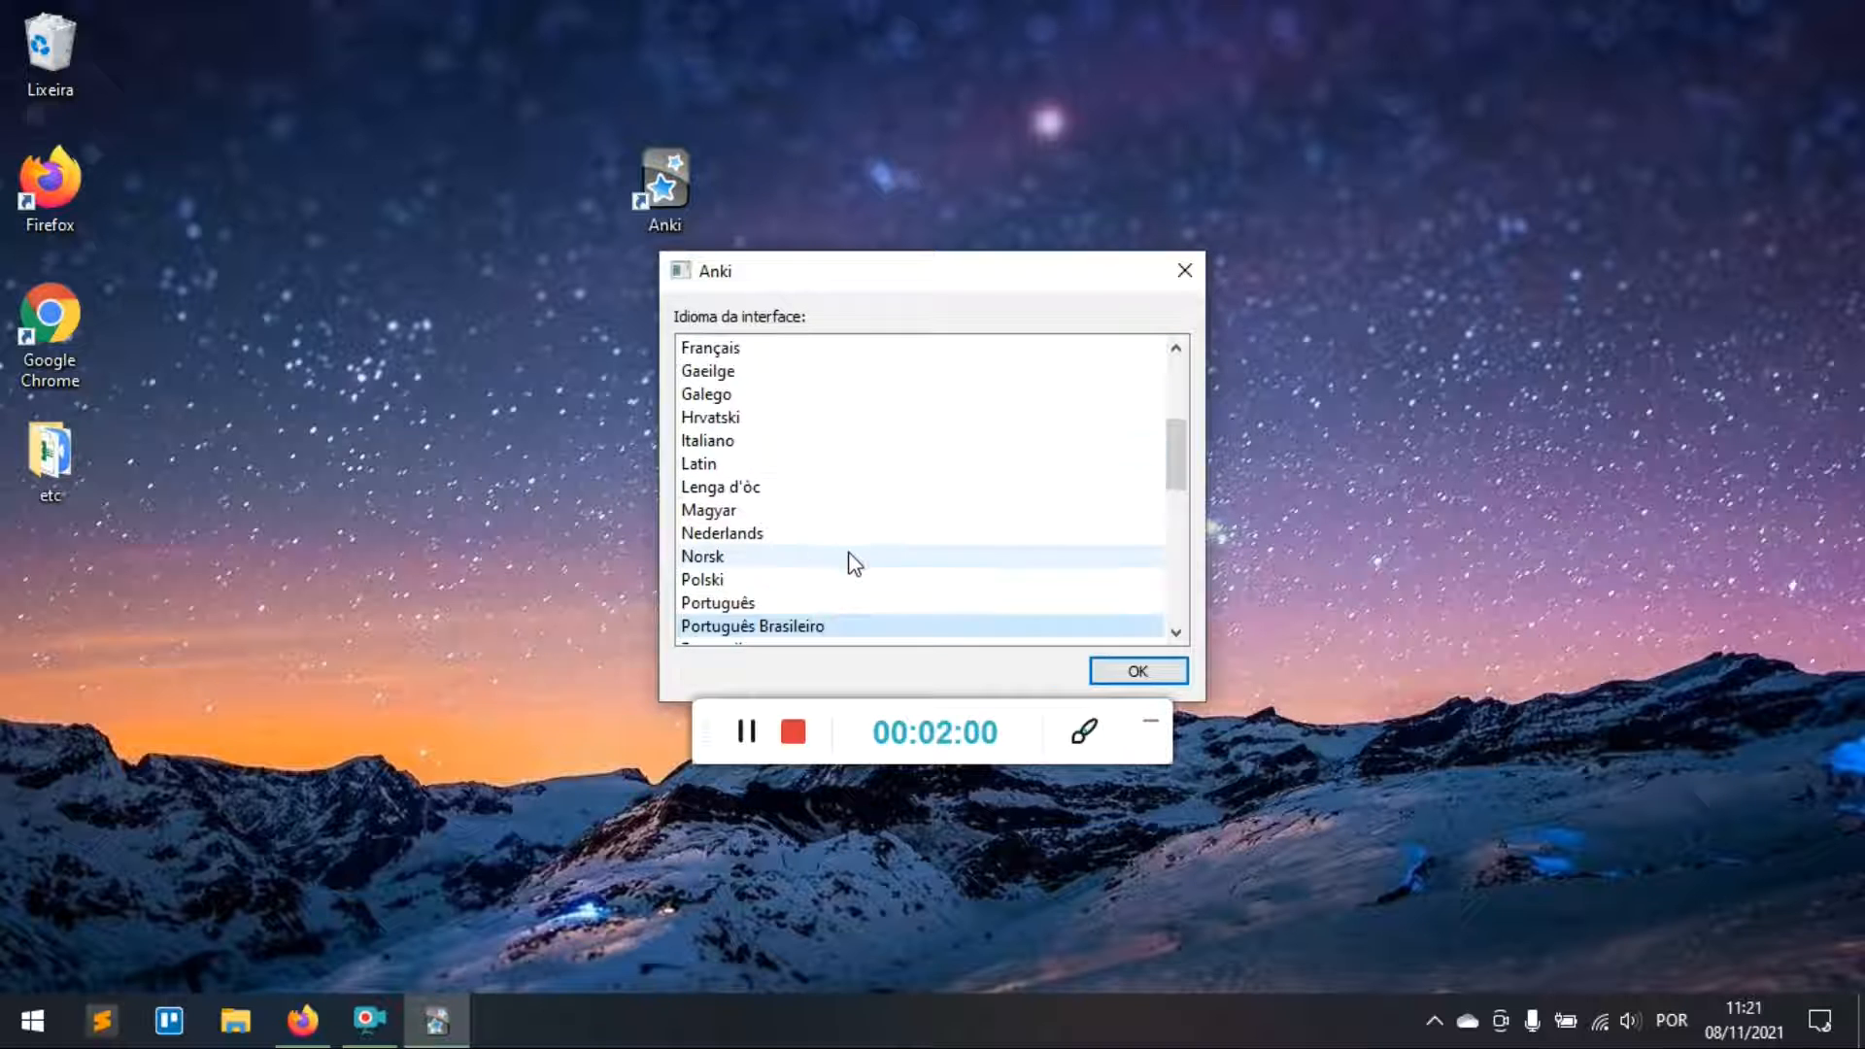
{"action": "scroll", "coordinate": [847, 557], "scroll_direction": "down", "scroll_amount": 4}
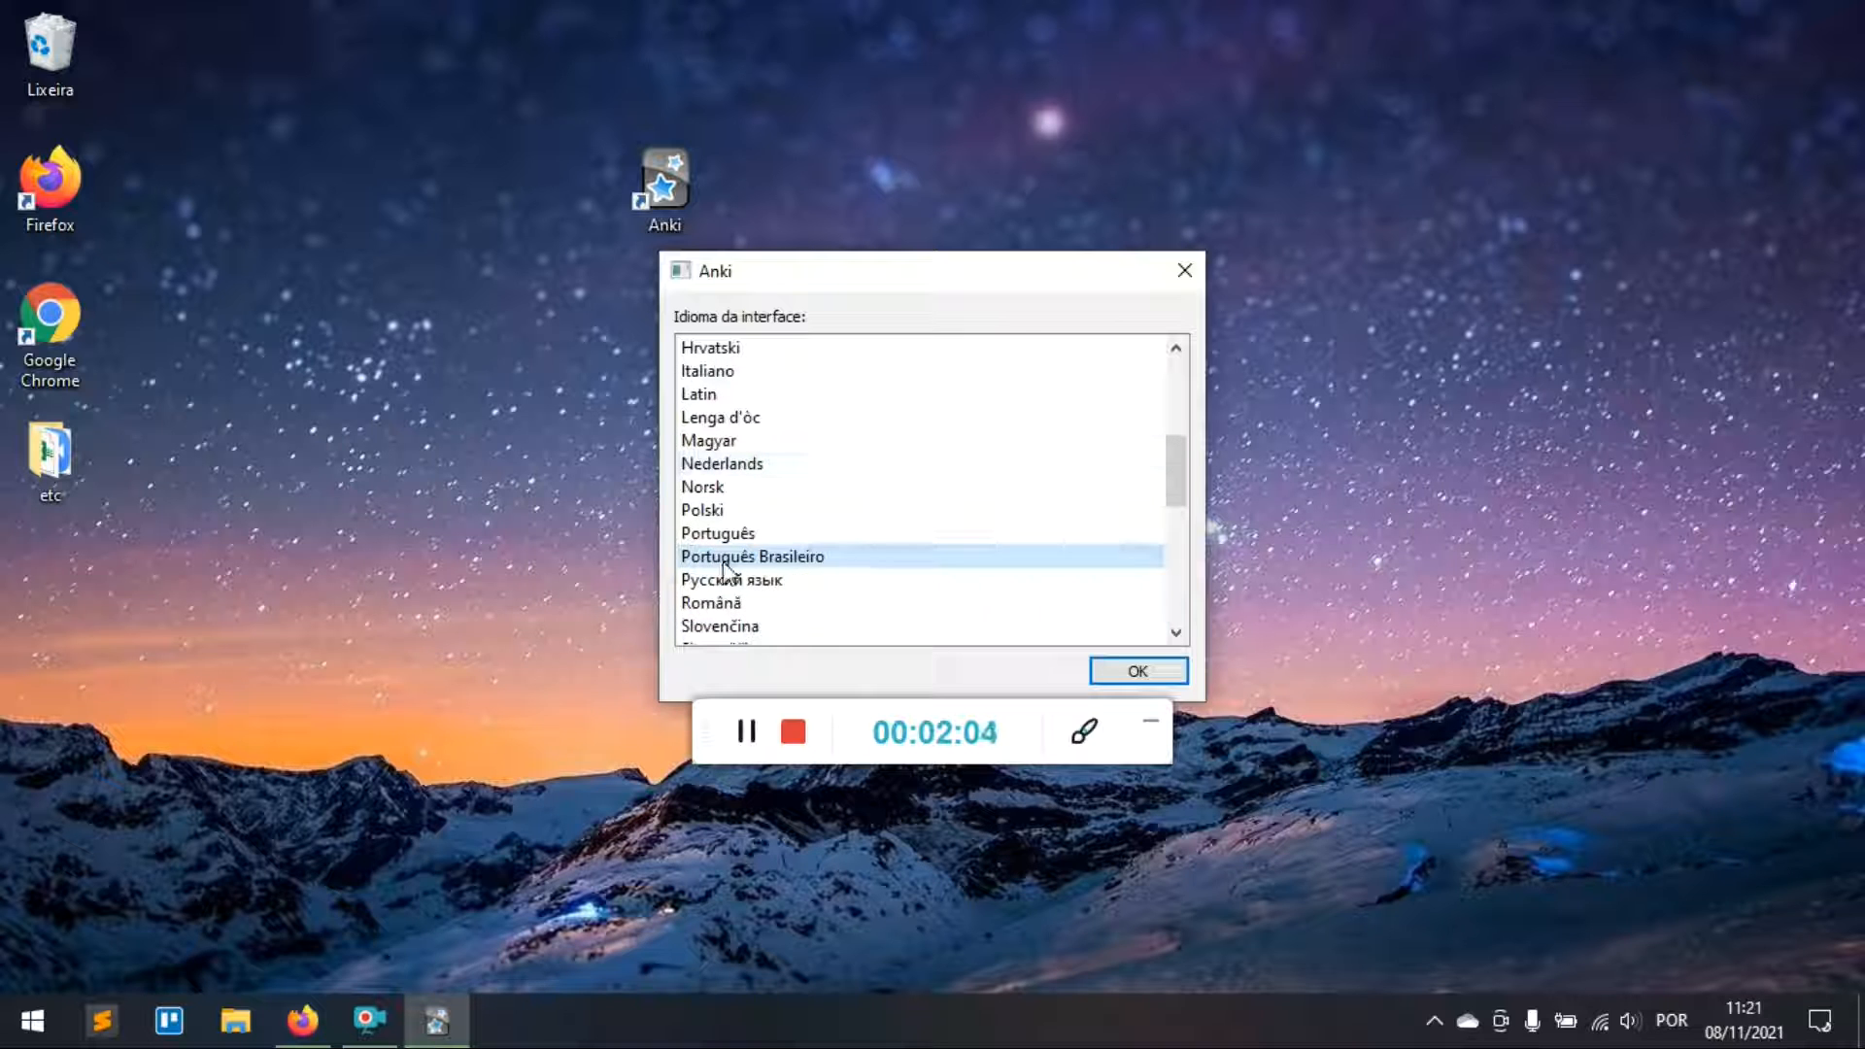
{"action": "left_click", "coordinate": [1139, 671]}
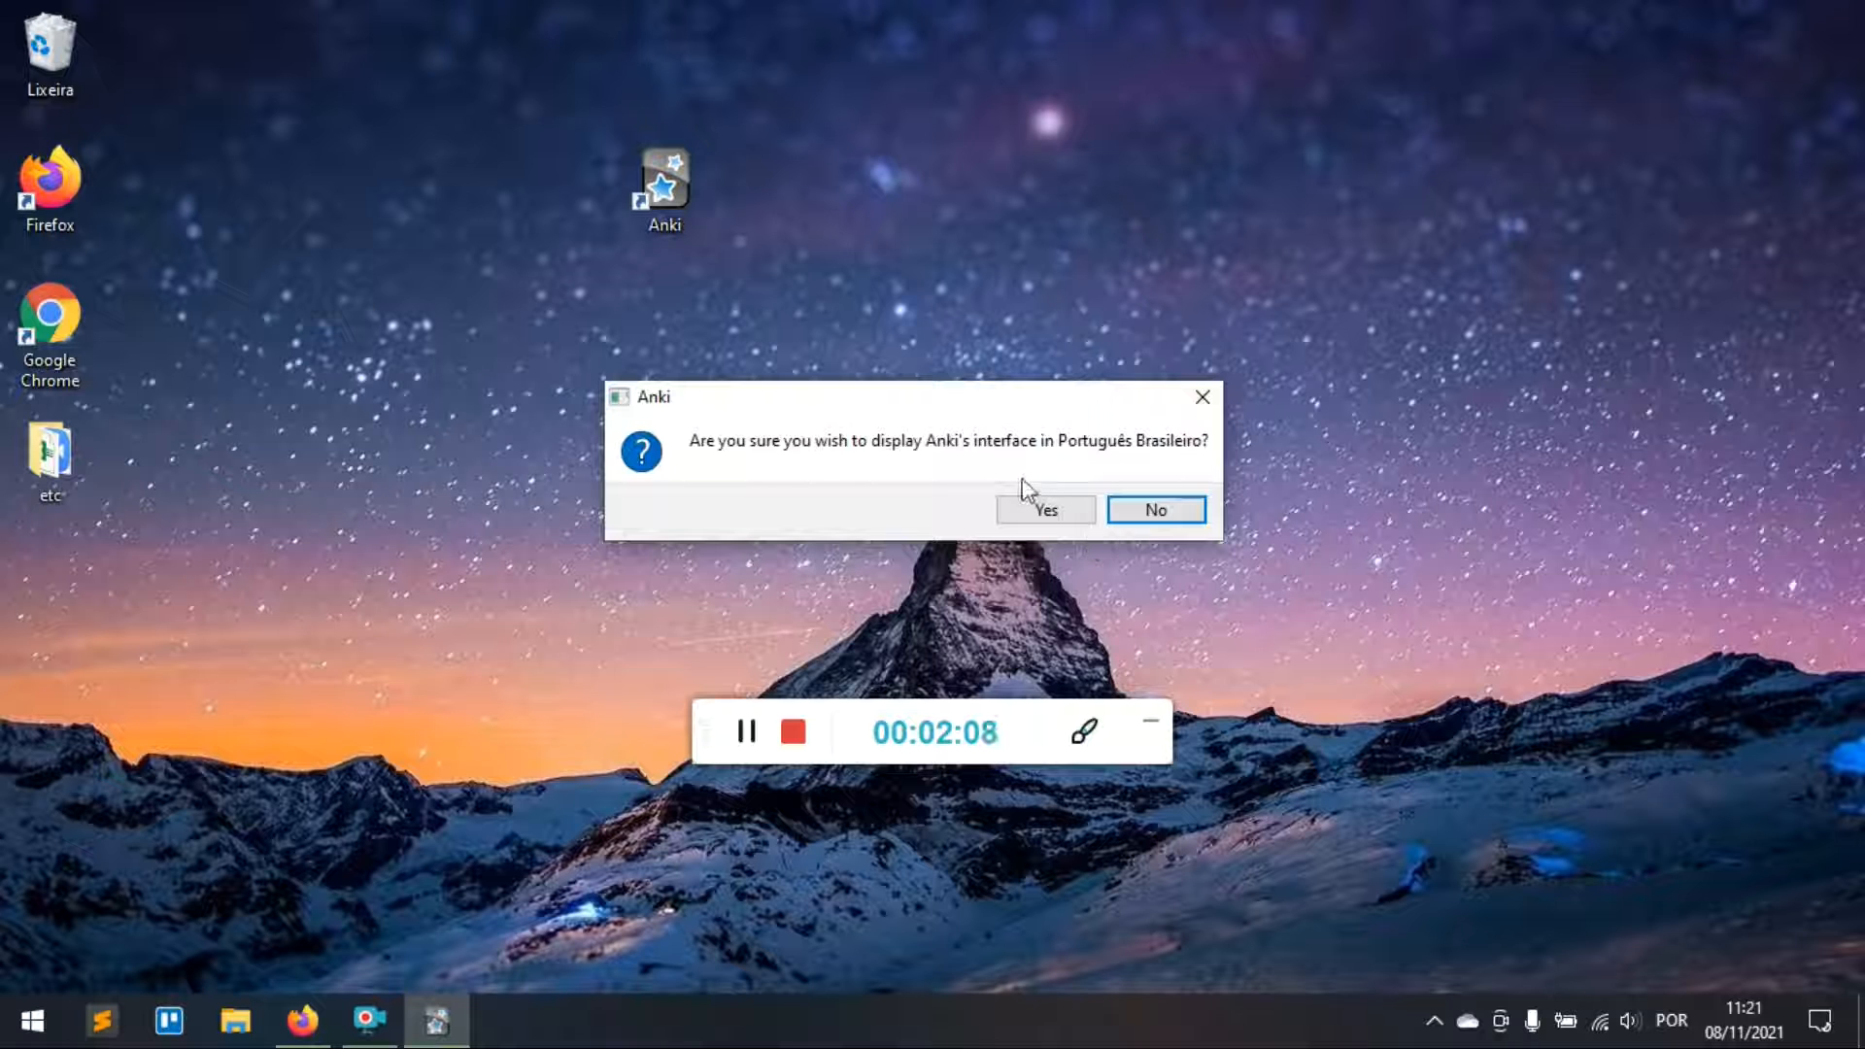
{"action": "left_click", "coordinate": [1027, 515]}
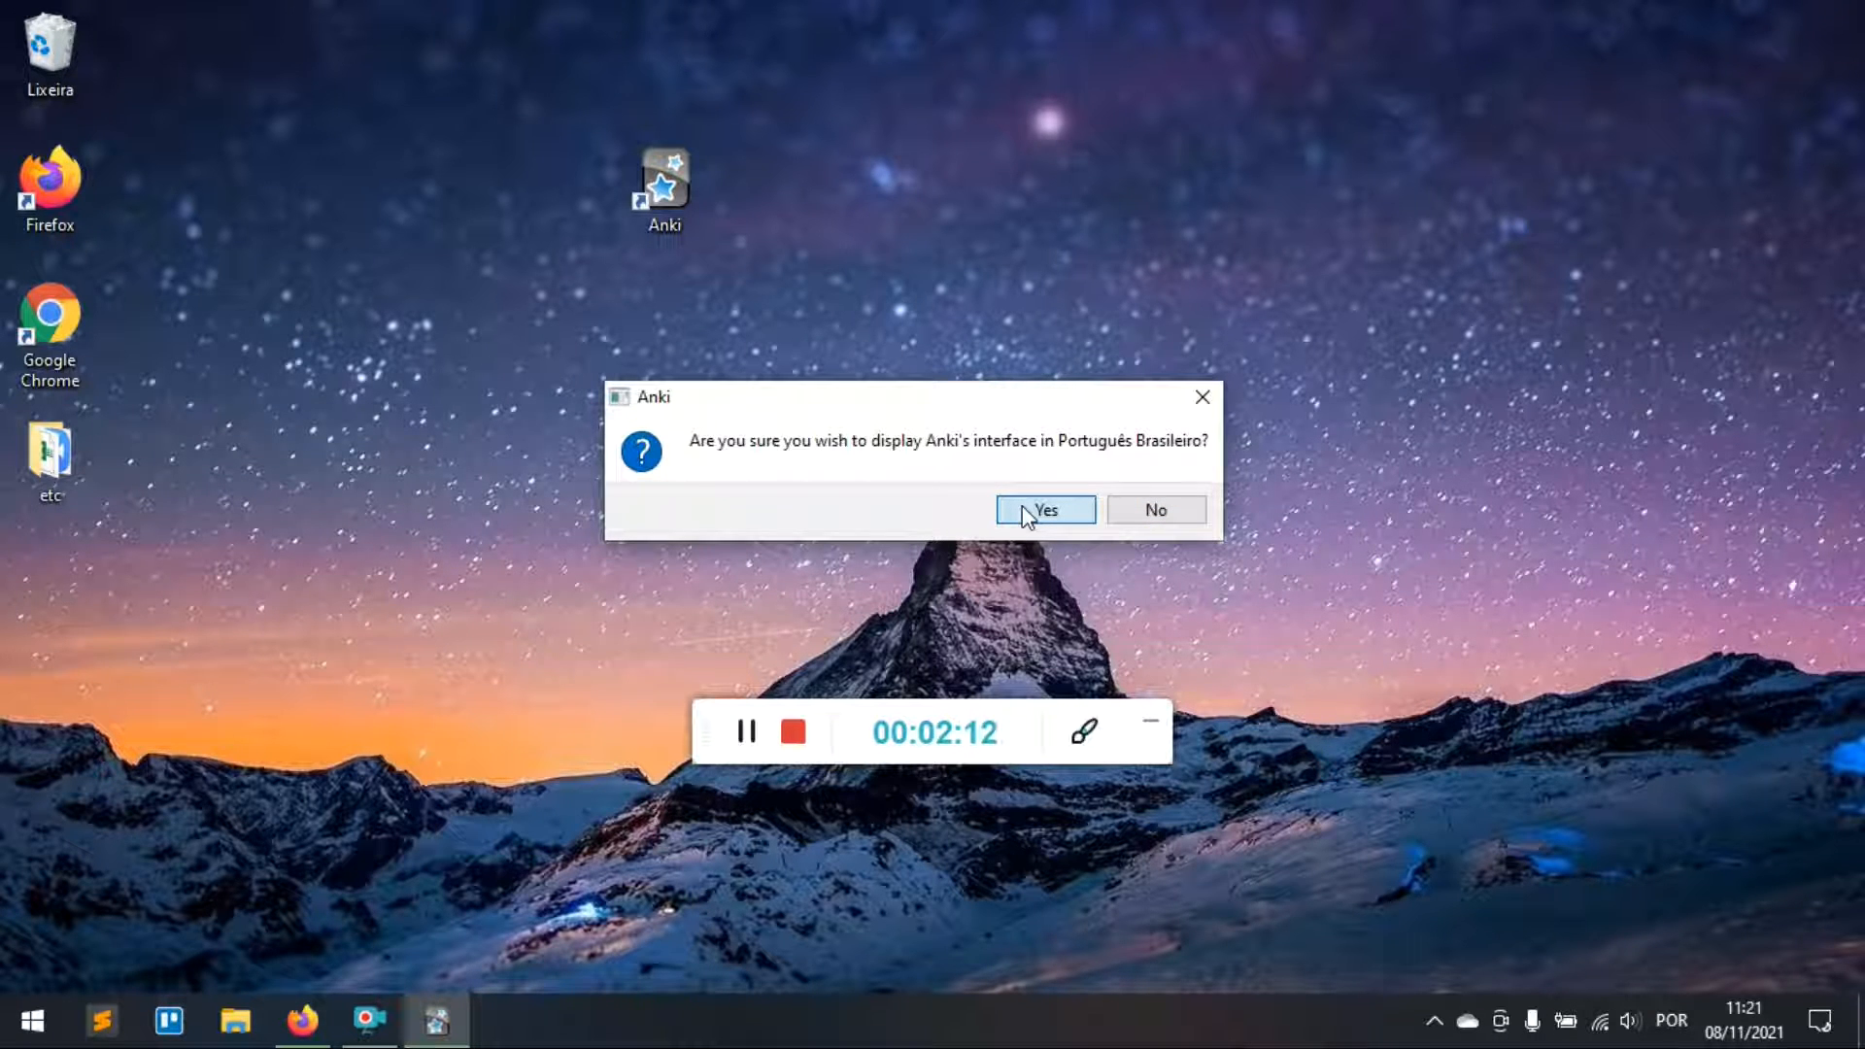
{"action": "left_click", "coordinate": [1028, 515]}
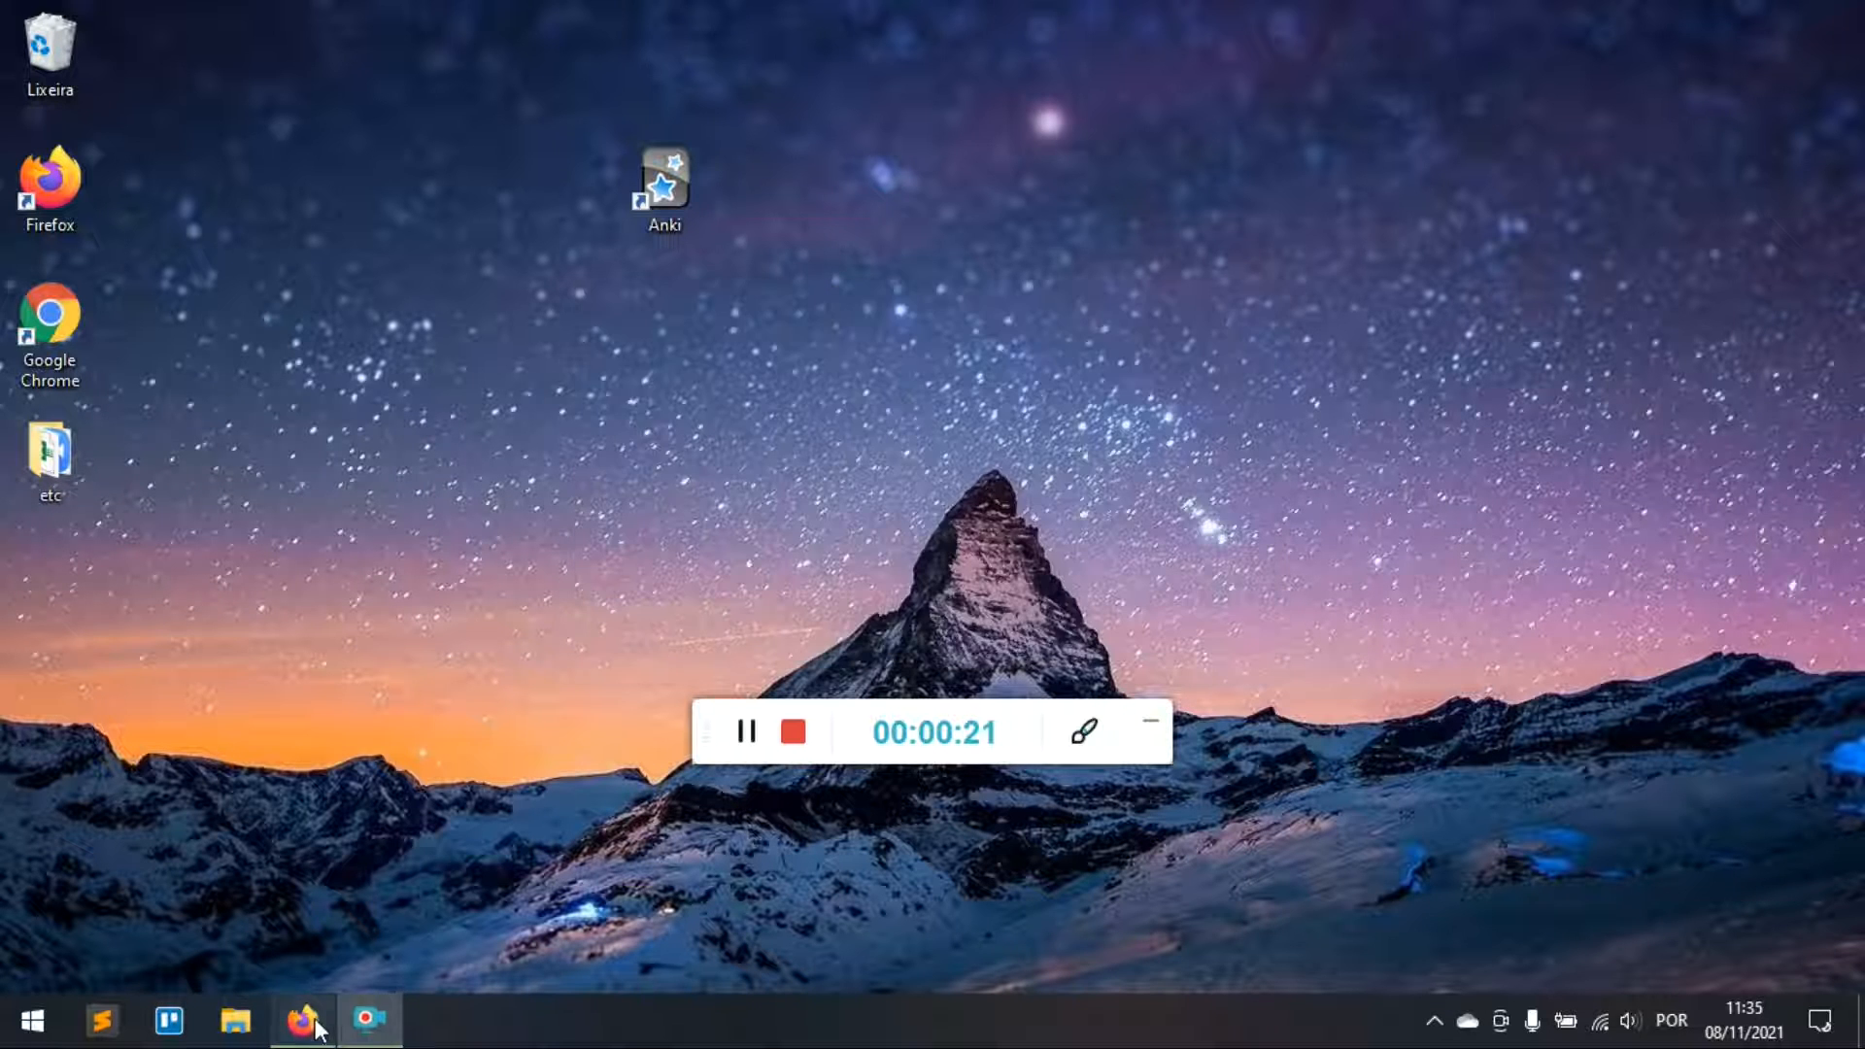
Step: Google 'opengl download' and open the opengl.org Downloading OpenGL page
{"action": "left_click", "coordinate": [302, 1020]}
{"action": "left_click", "coordinate": [347, 22]}
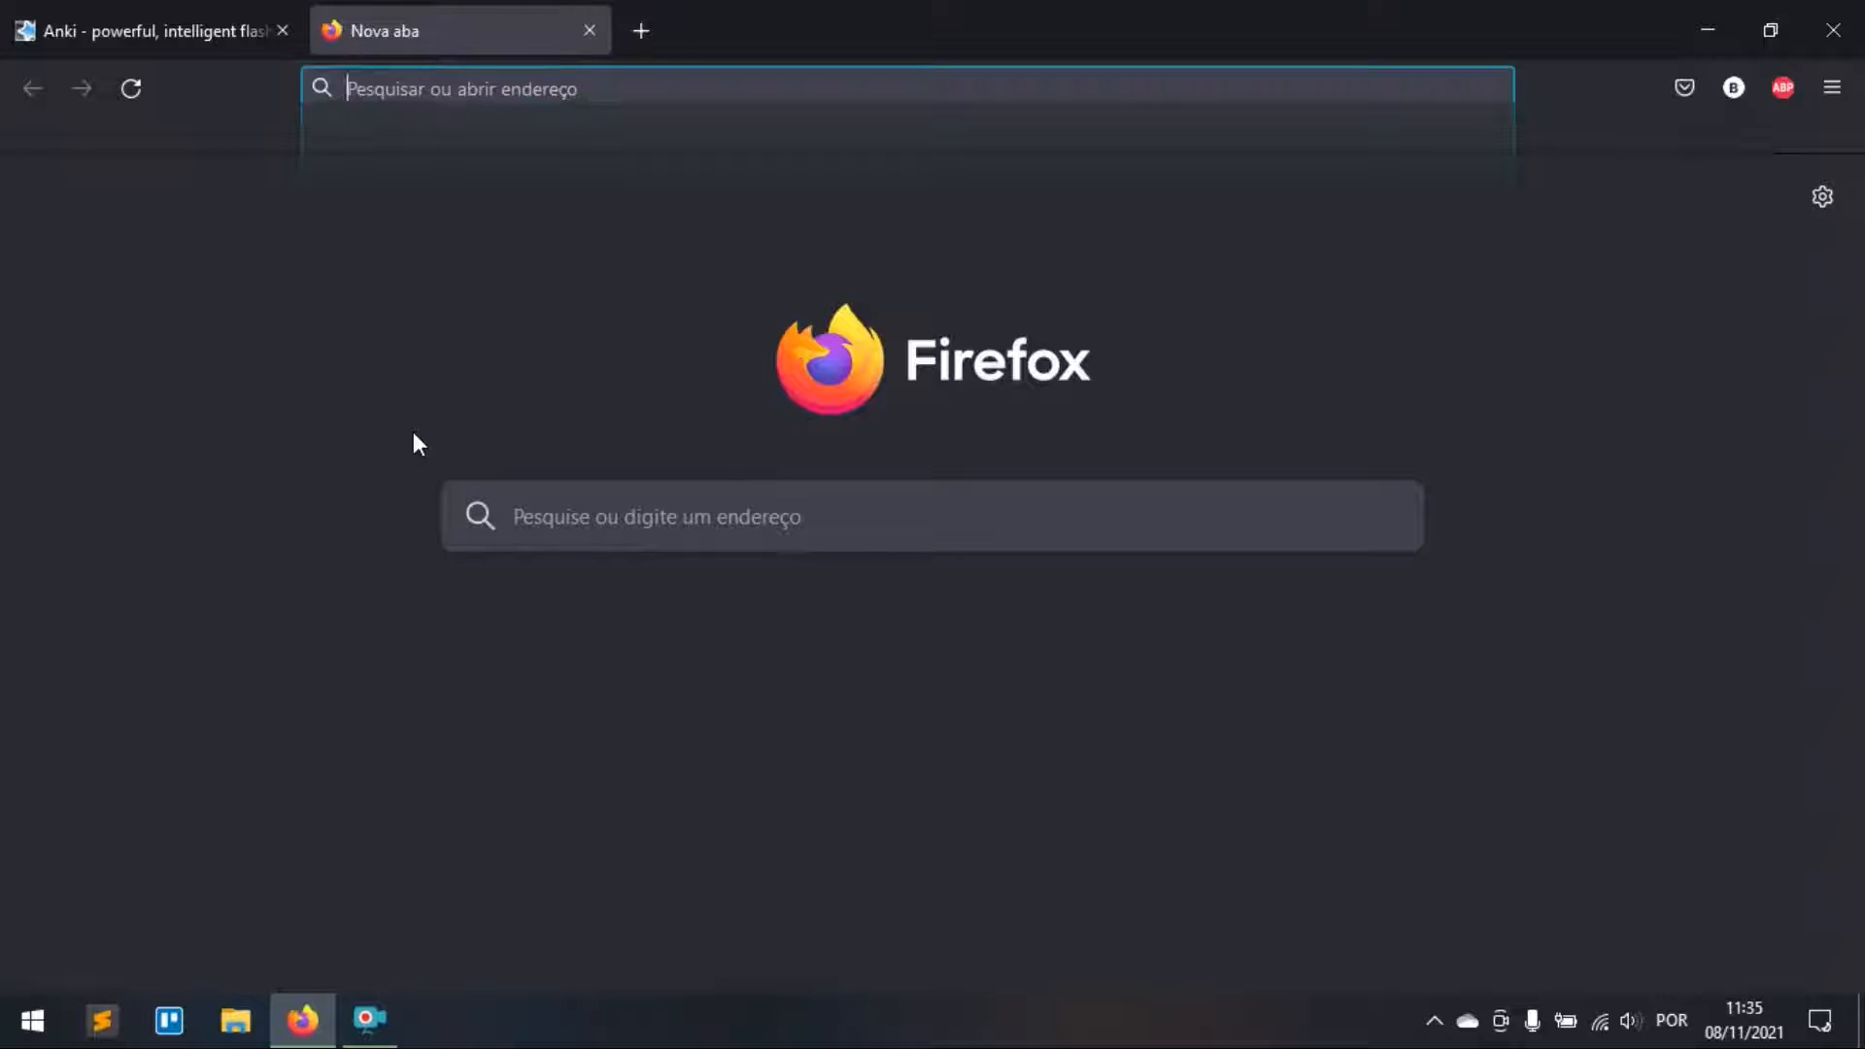
{"action": "type", "text": "google.com"}
{"action": "key", "text": "Return"}
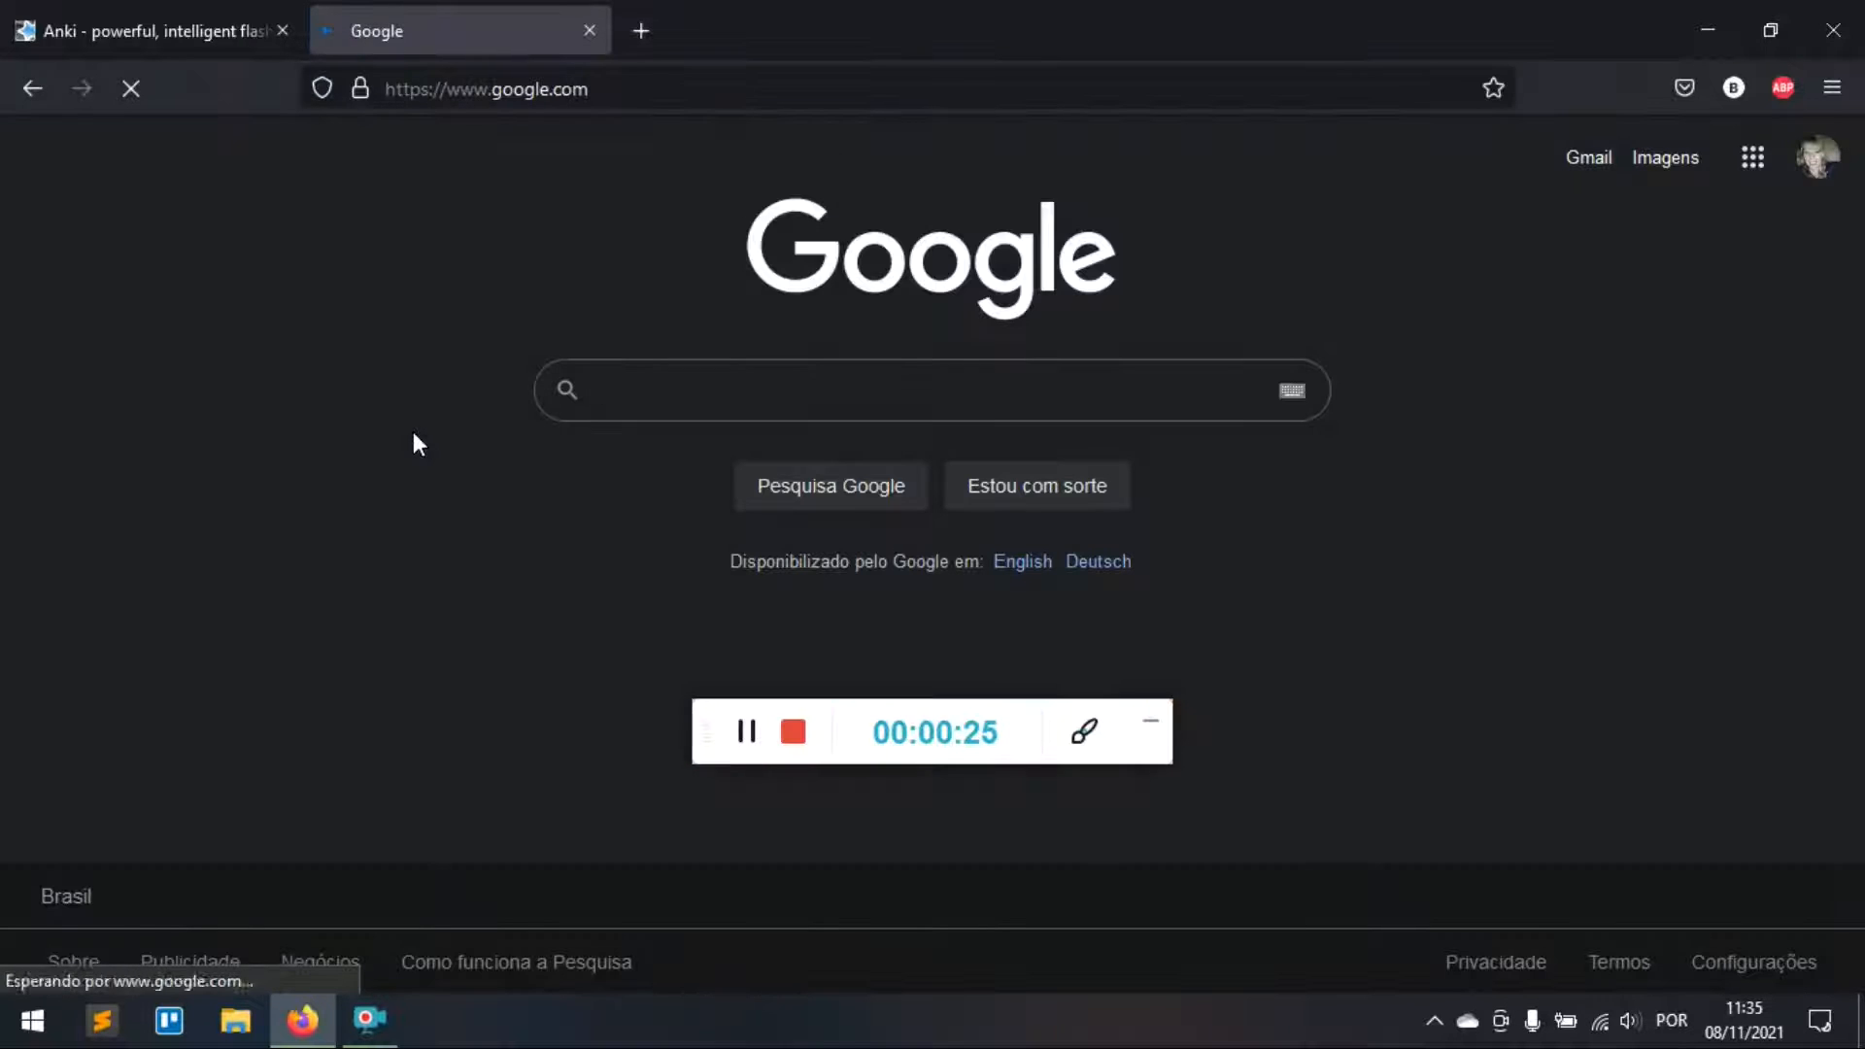
{"action": "type", "text": "onpegl"}
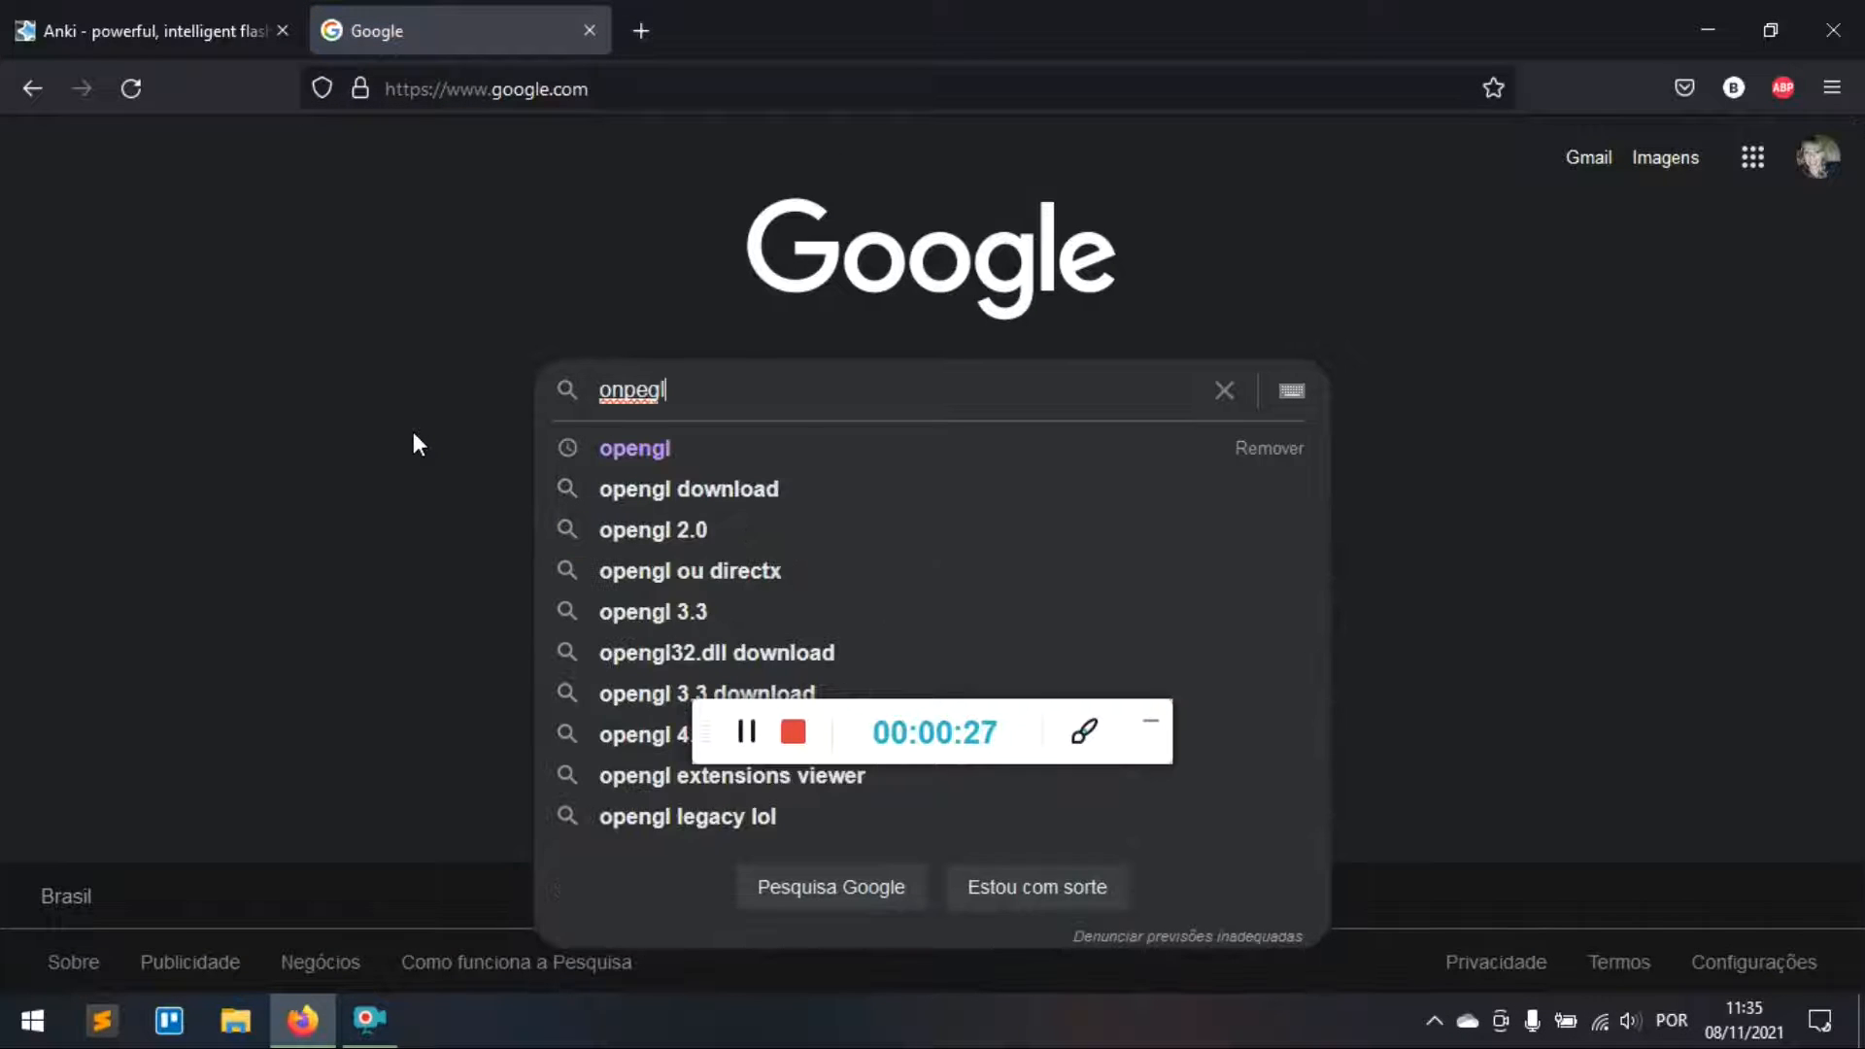
{"action": "key", "text": "Down"}
{"action": "key", "text": "Down"}
{"action": "key", "text": "Return"}
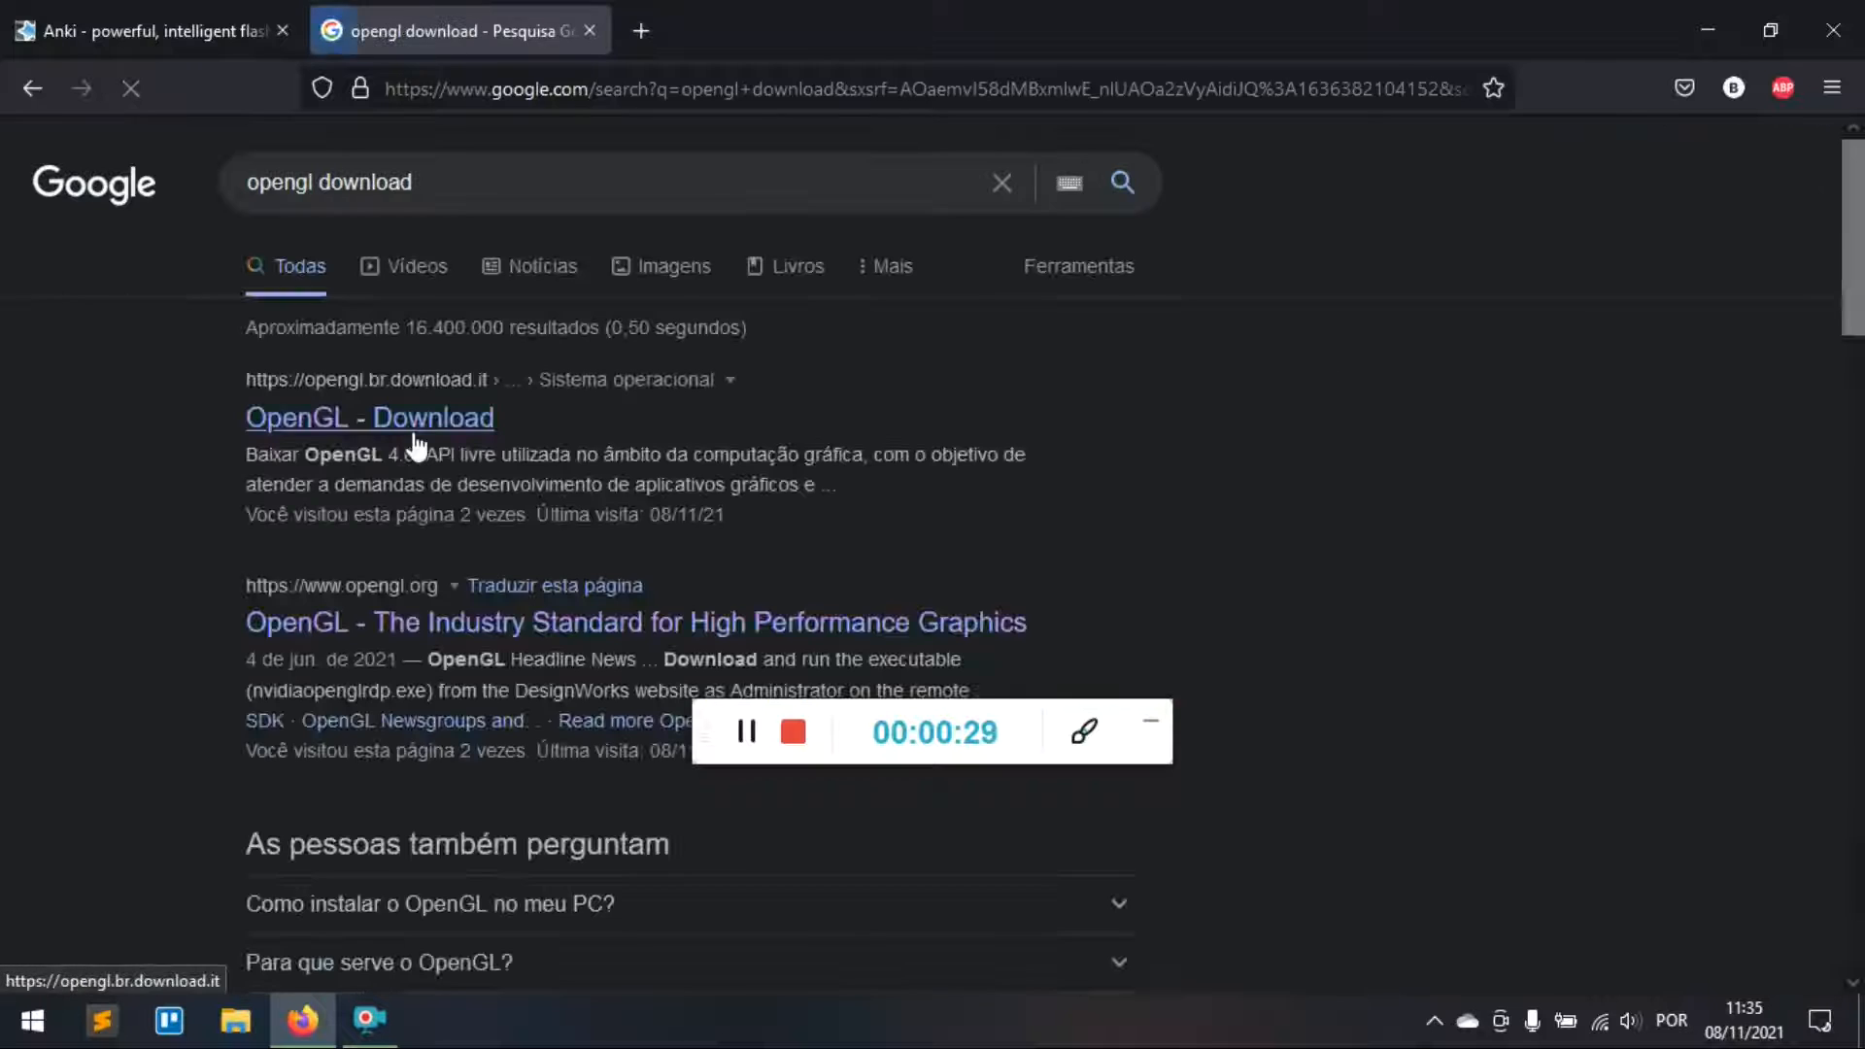
{"action": "left_click", "coordinate": [498, 648]}
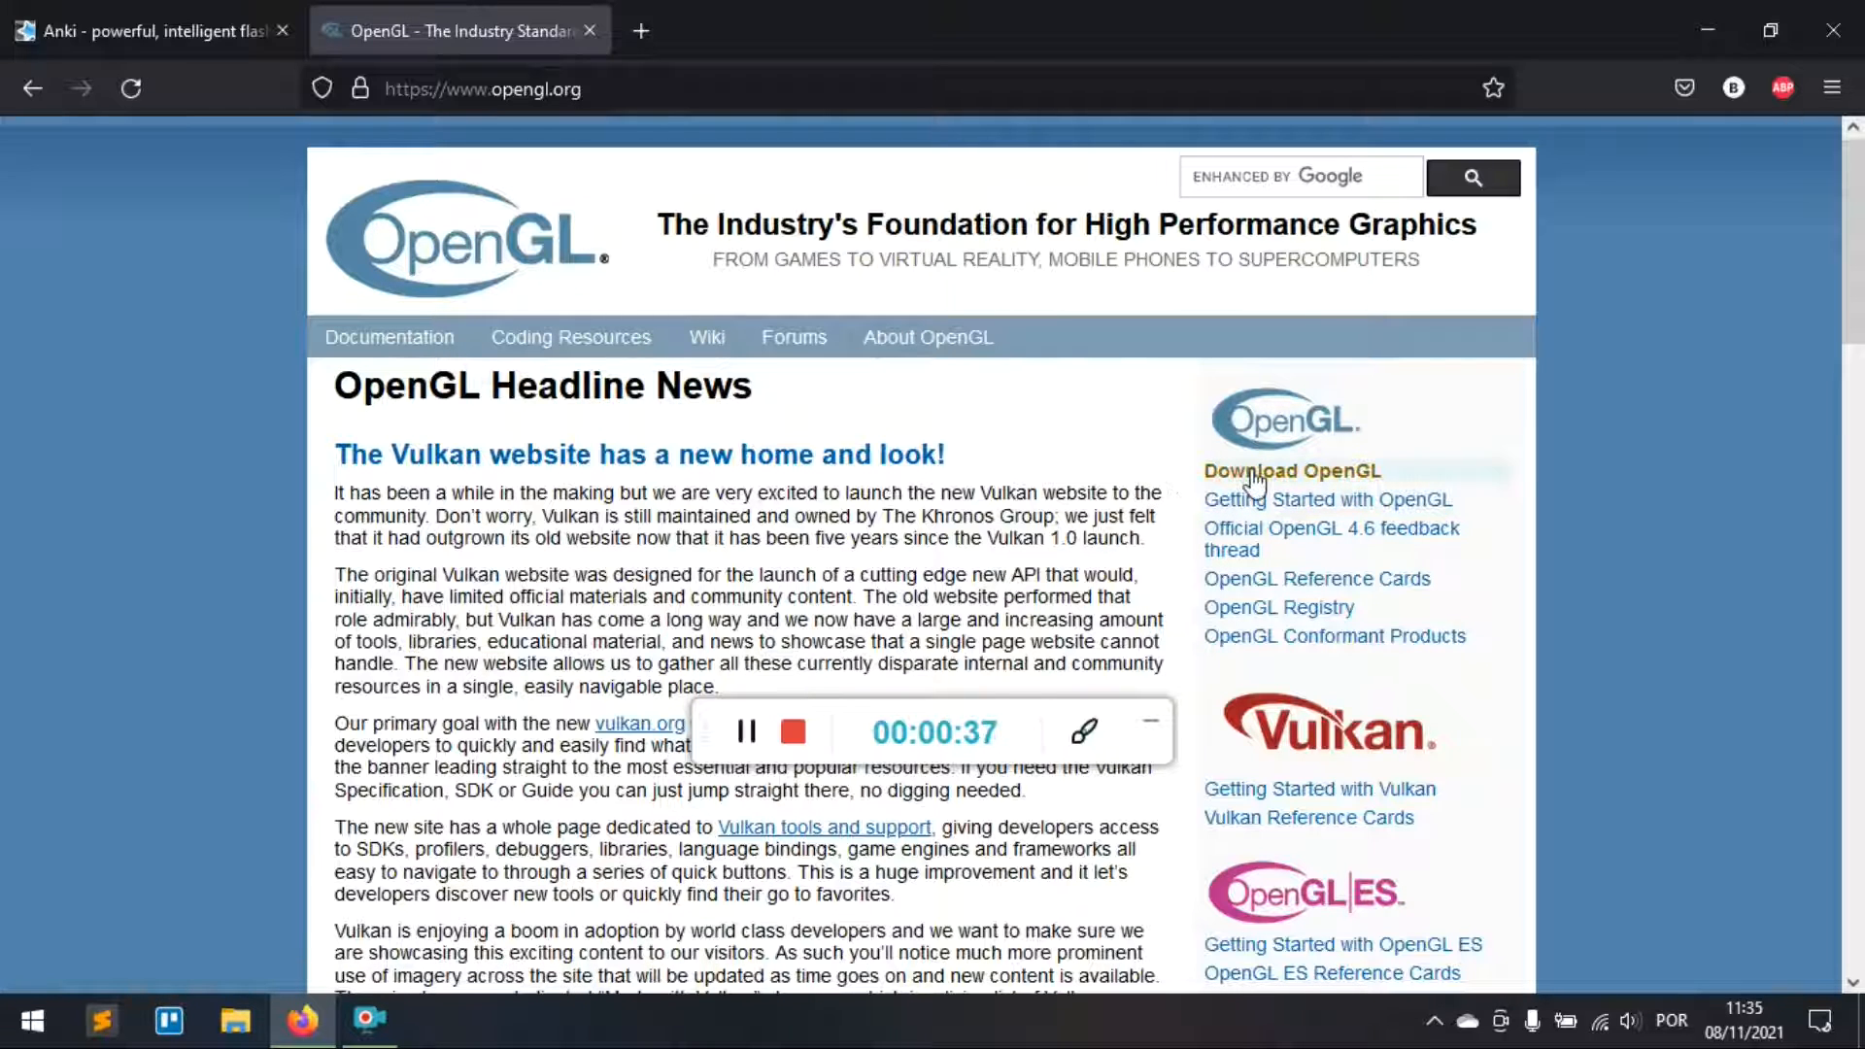
{"action": "left_click", "coordinate": [1256, 474]}
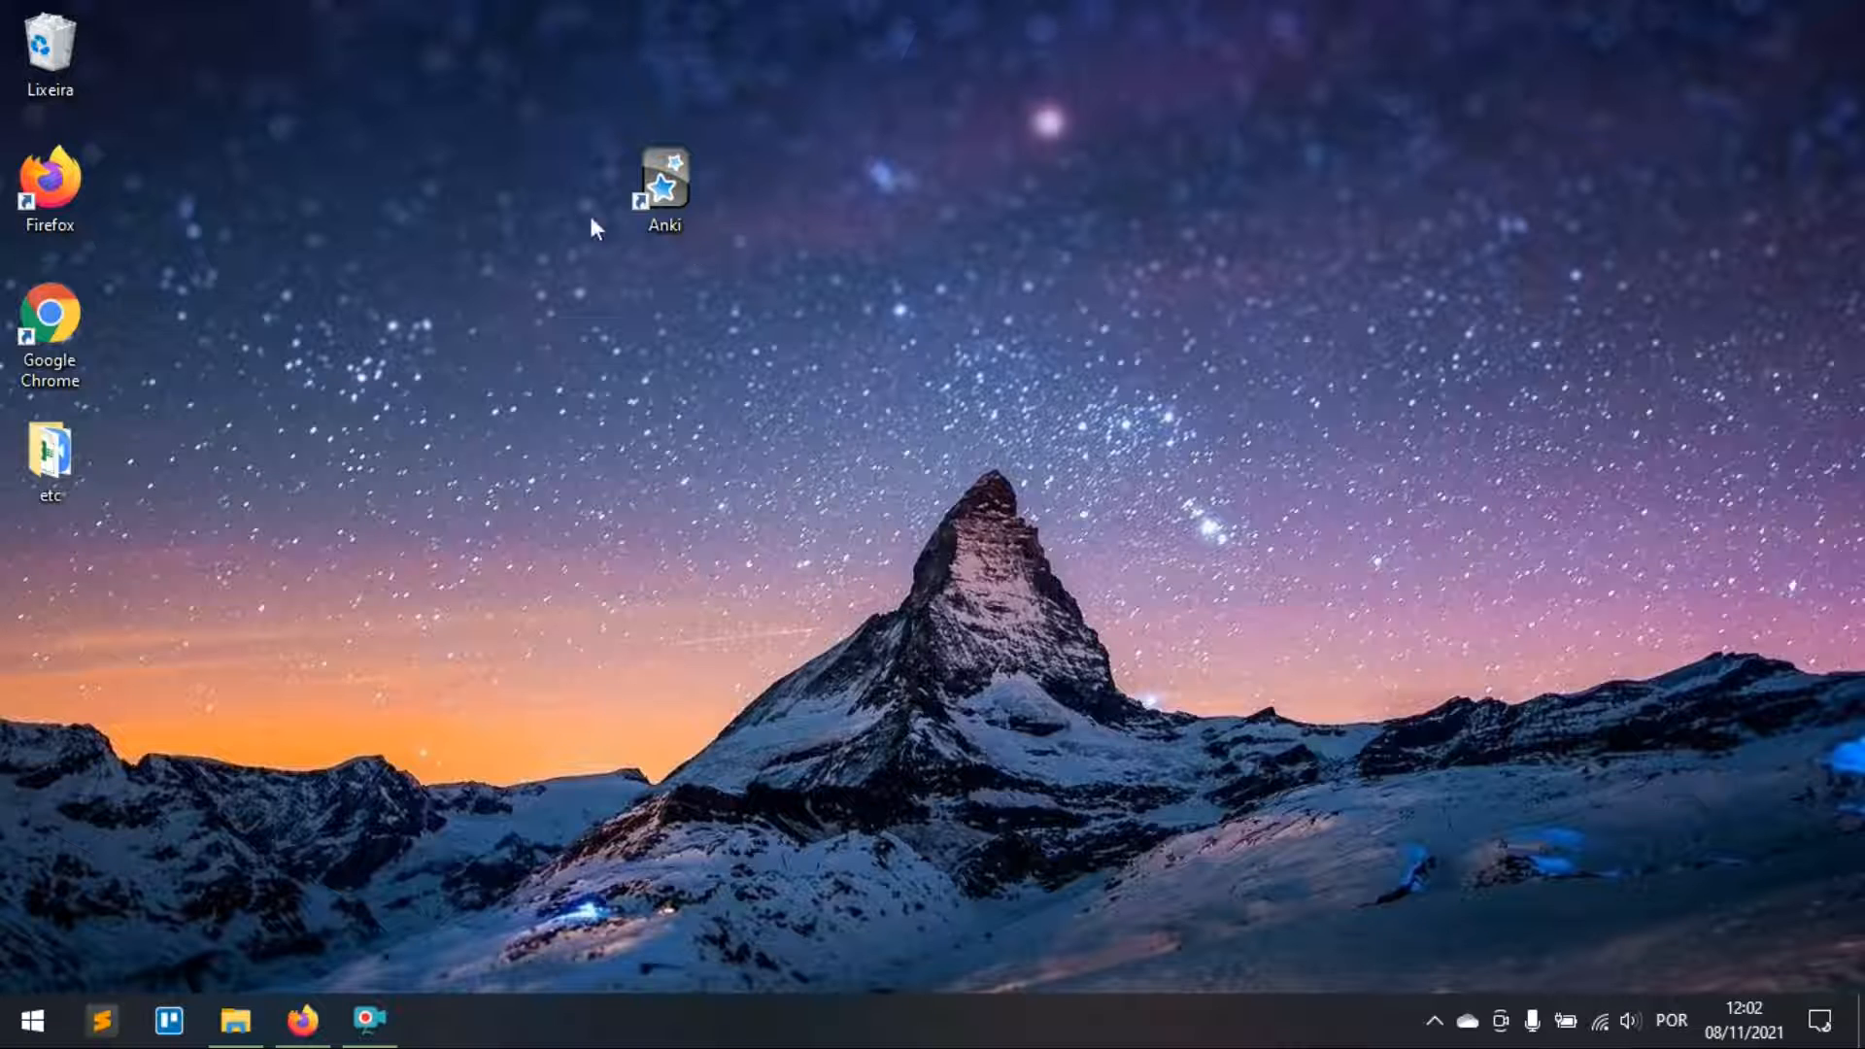
Step: Launch Anki to the Default deck and start Sincronizar to get the AnkiWeb account prompt
{"action": "double_click", "coordinate": [660, 194]}
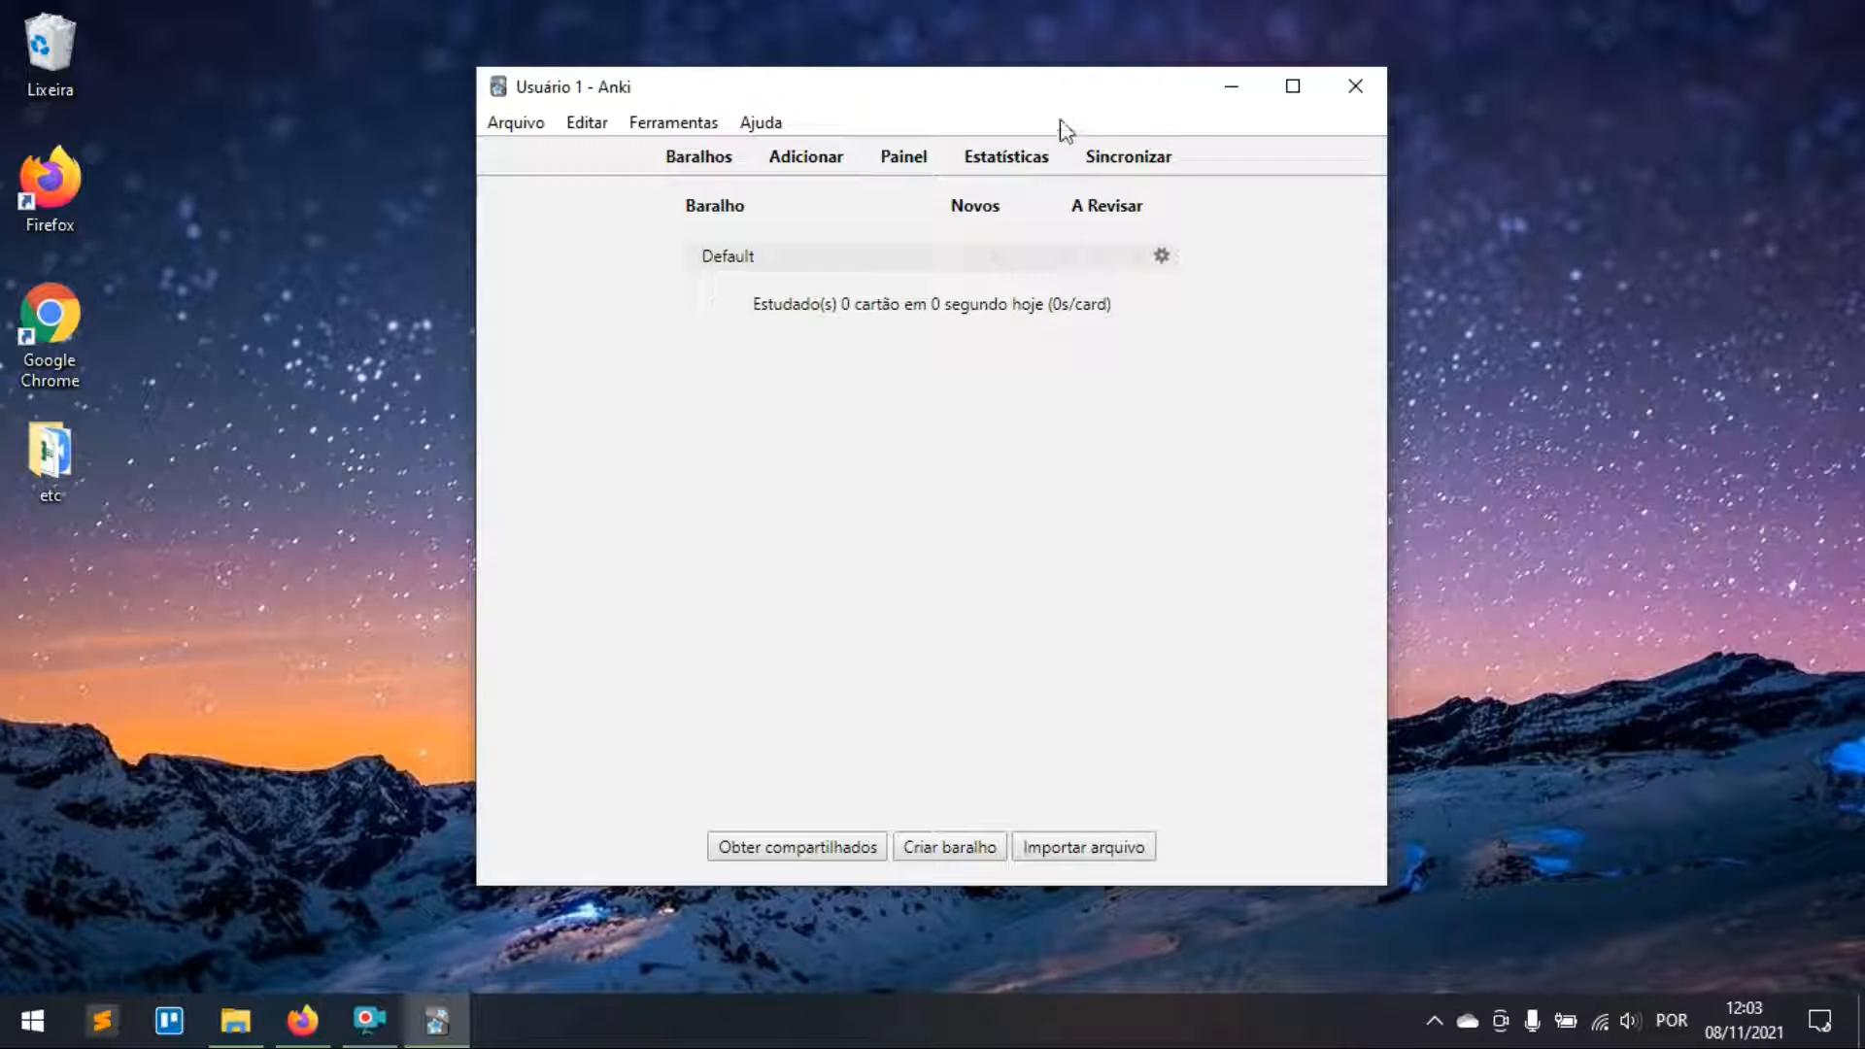
{"action": "left_click", "coordinate": [1121, 166]}
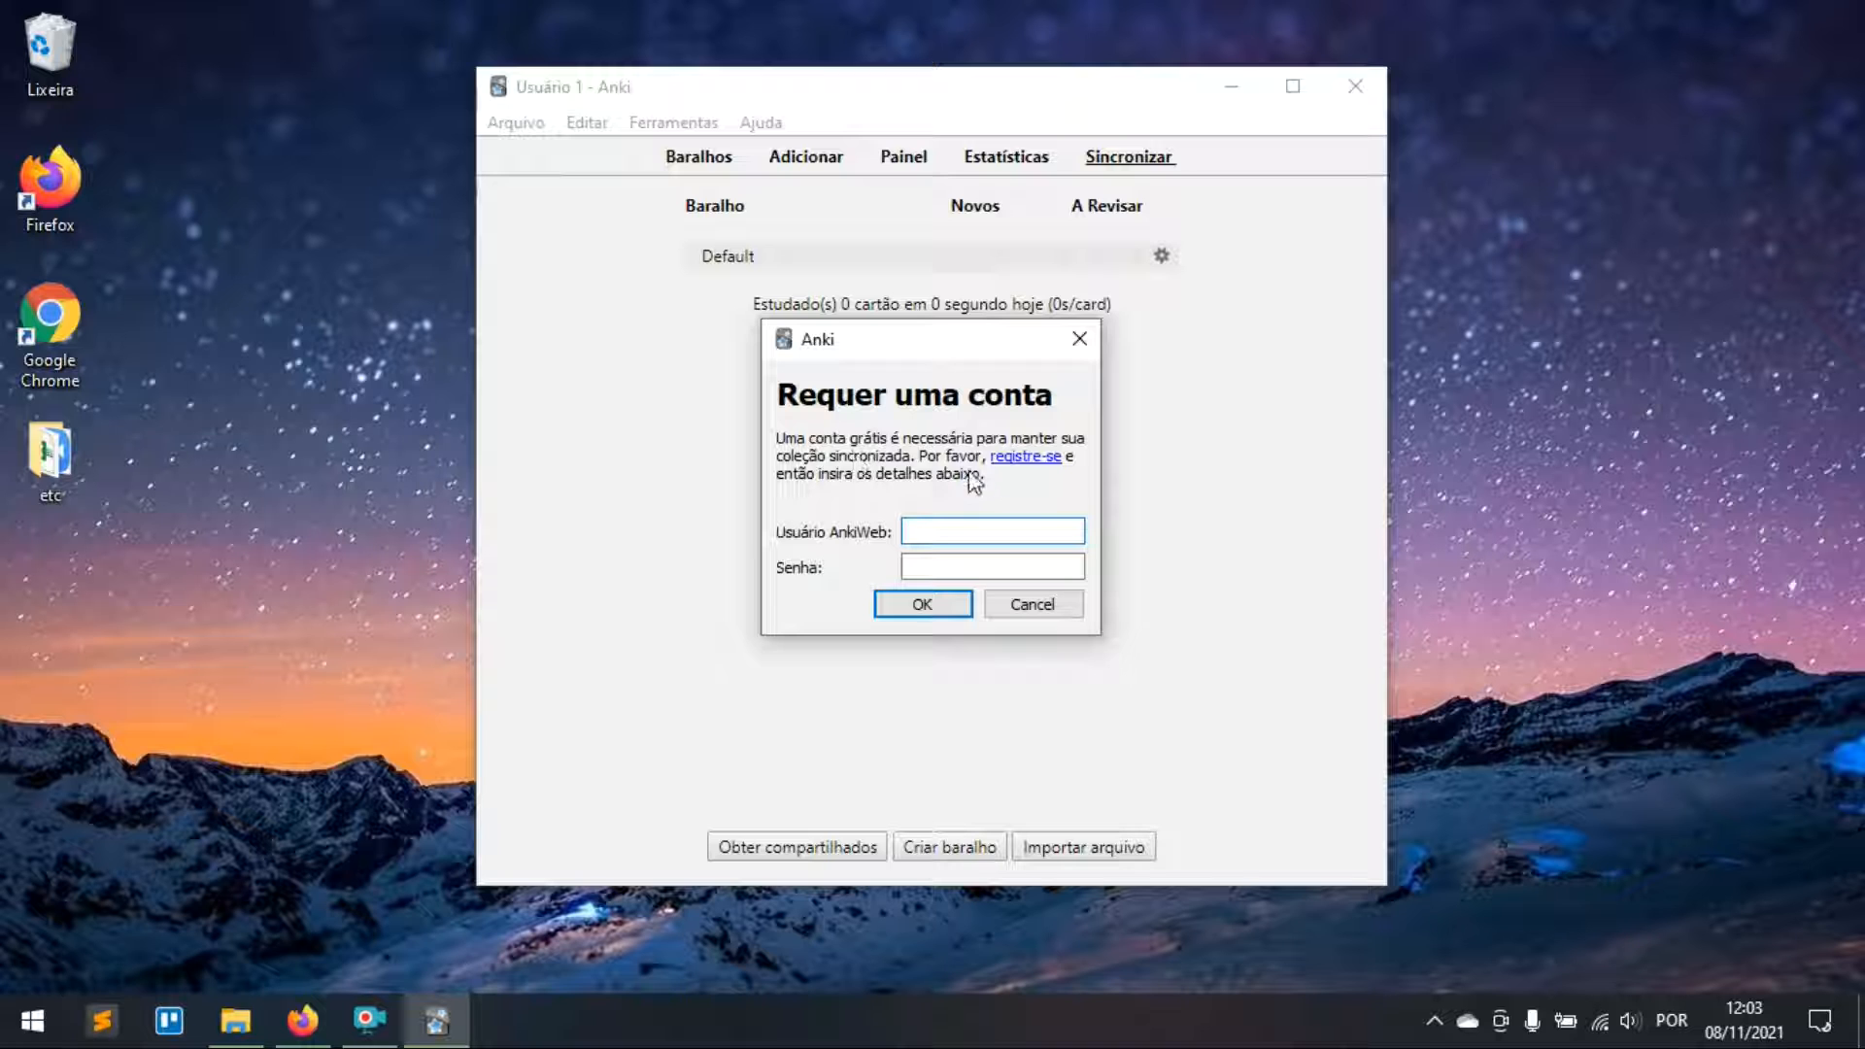
{"action": "left_click", "coordinate": [999, 459]}
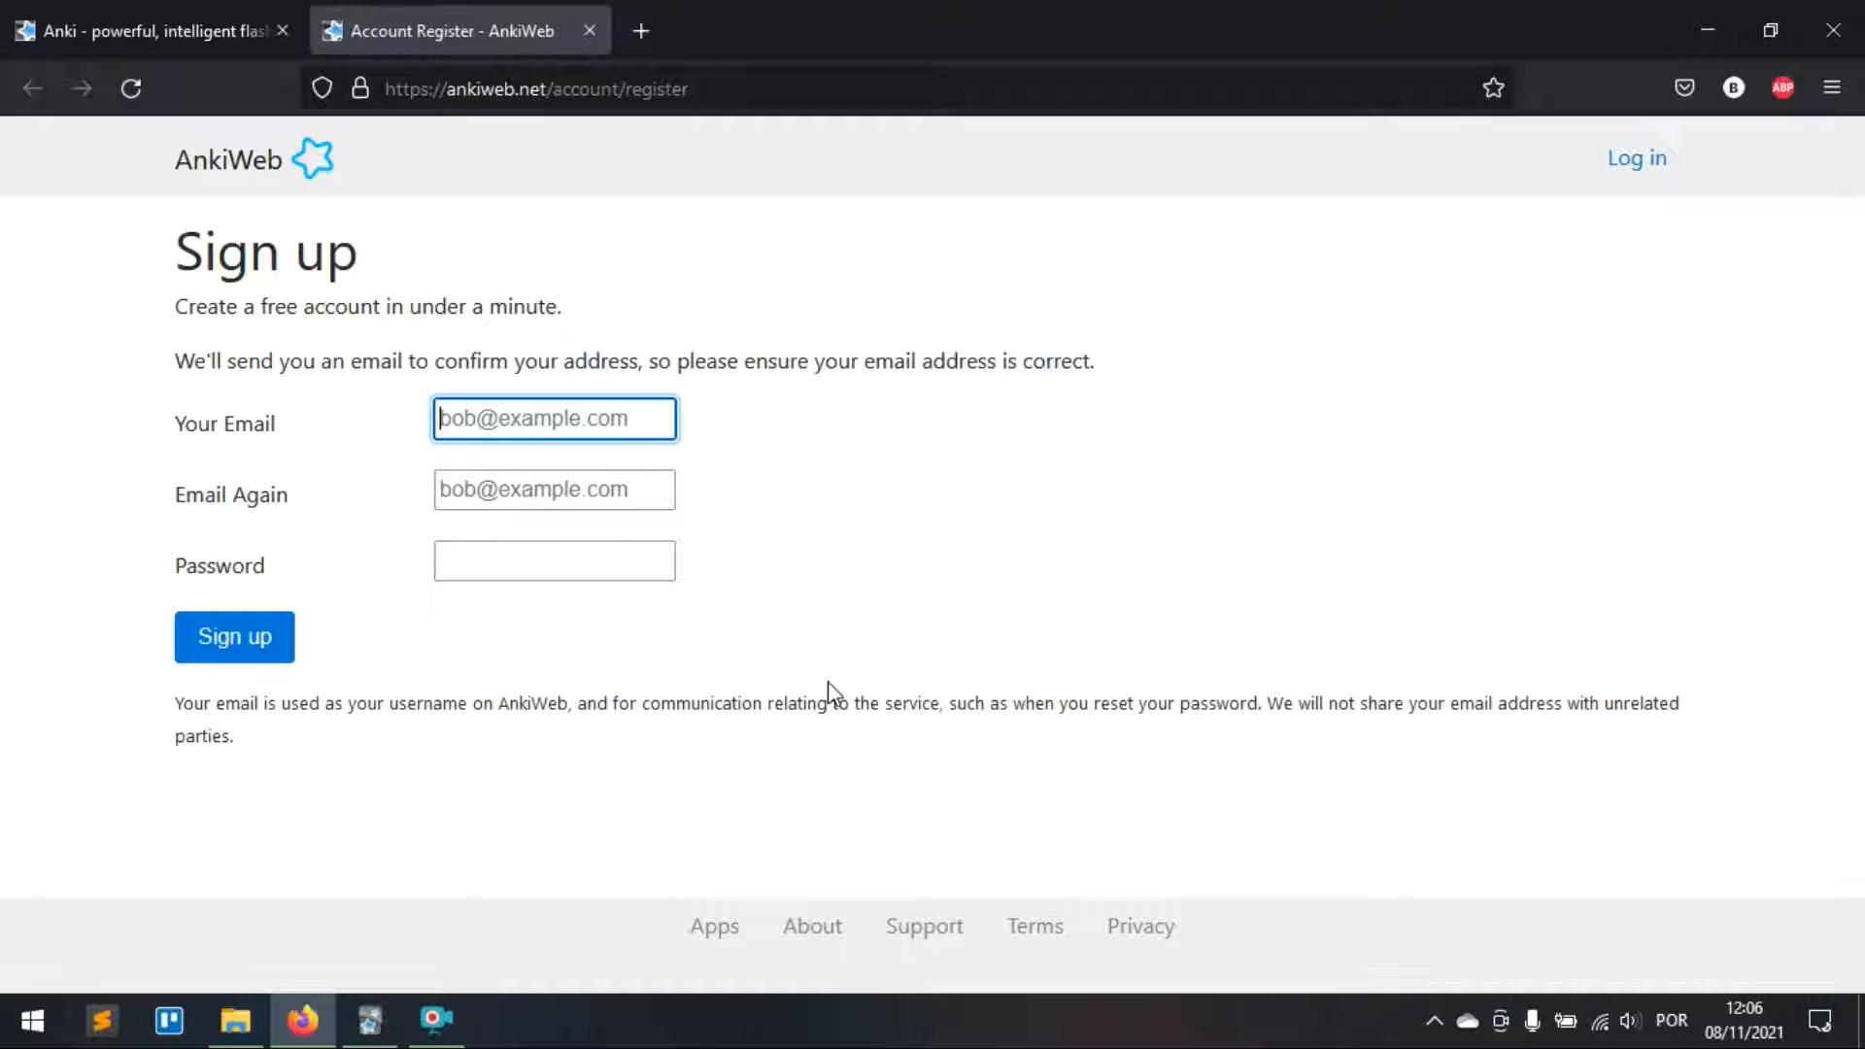
{"action": "left_click", "coordinate": [1706, 30]}
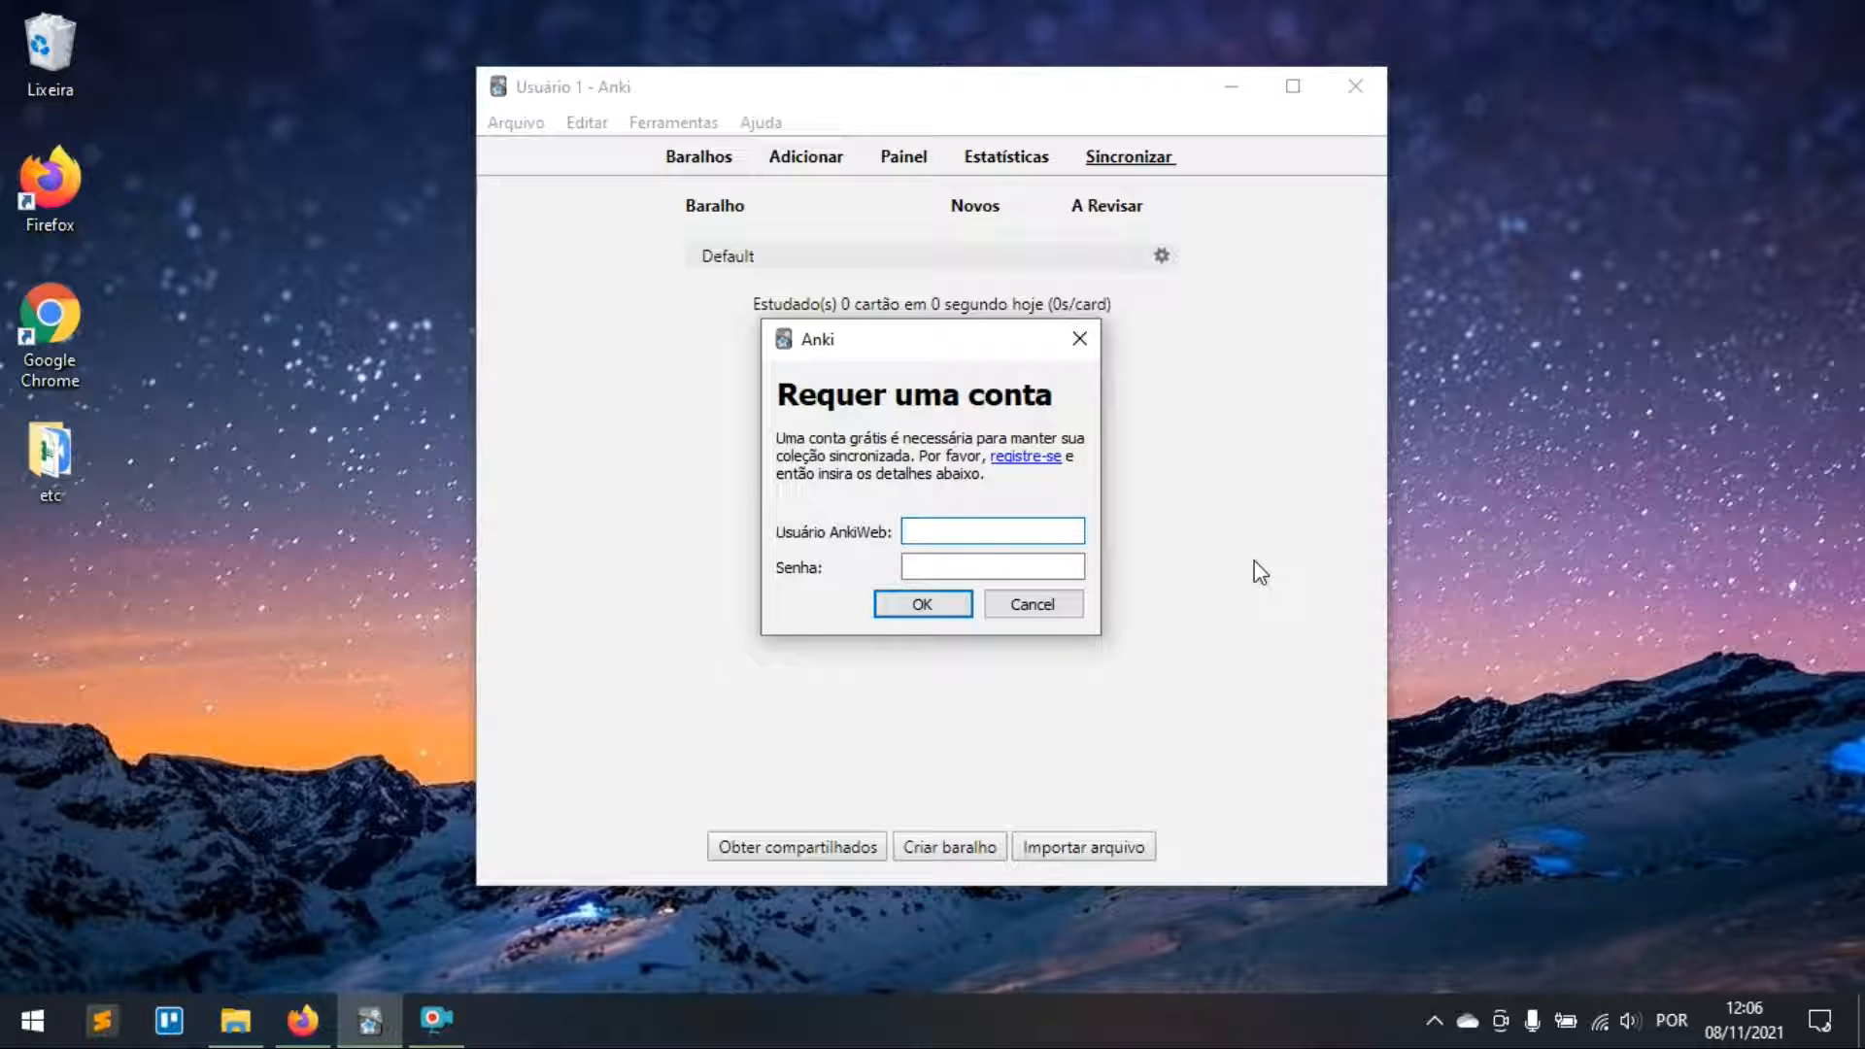
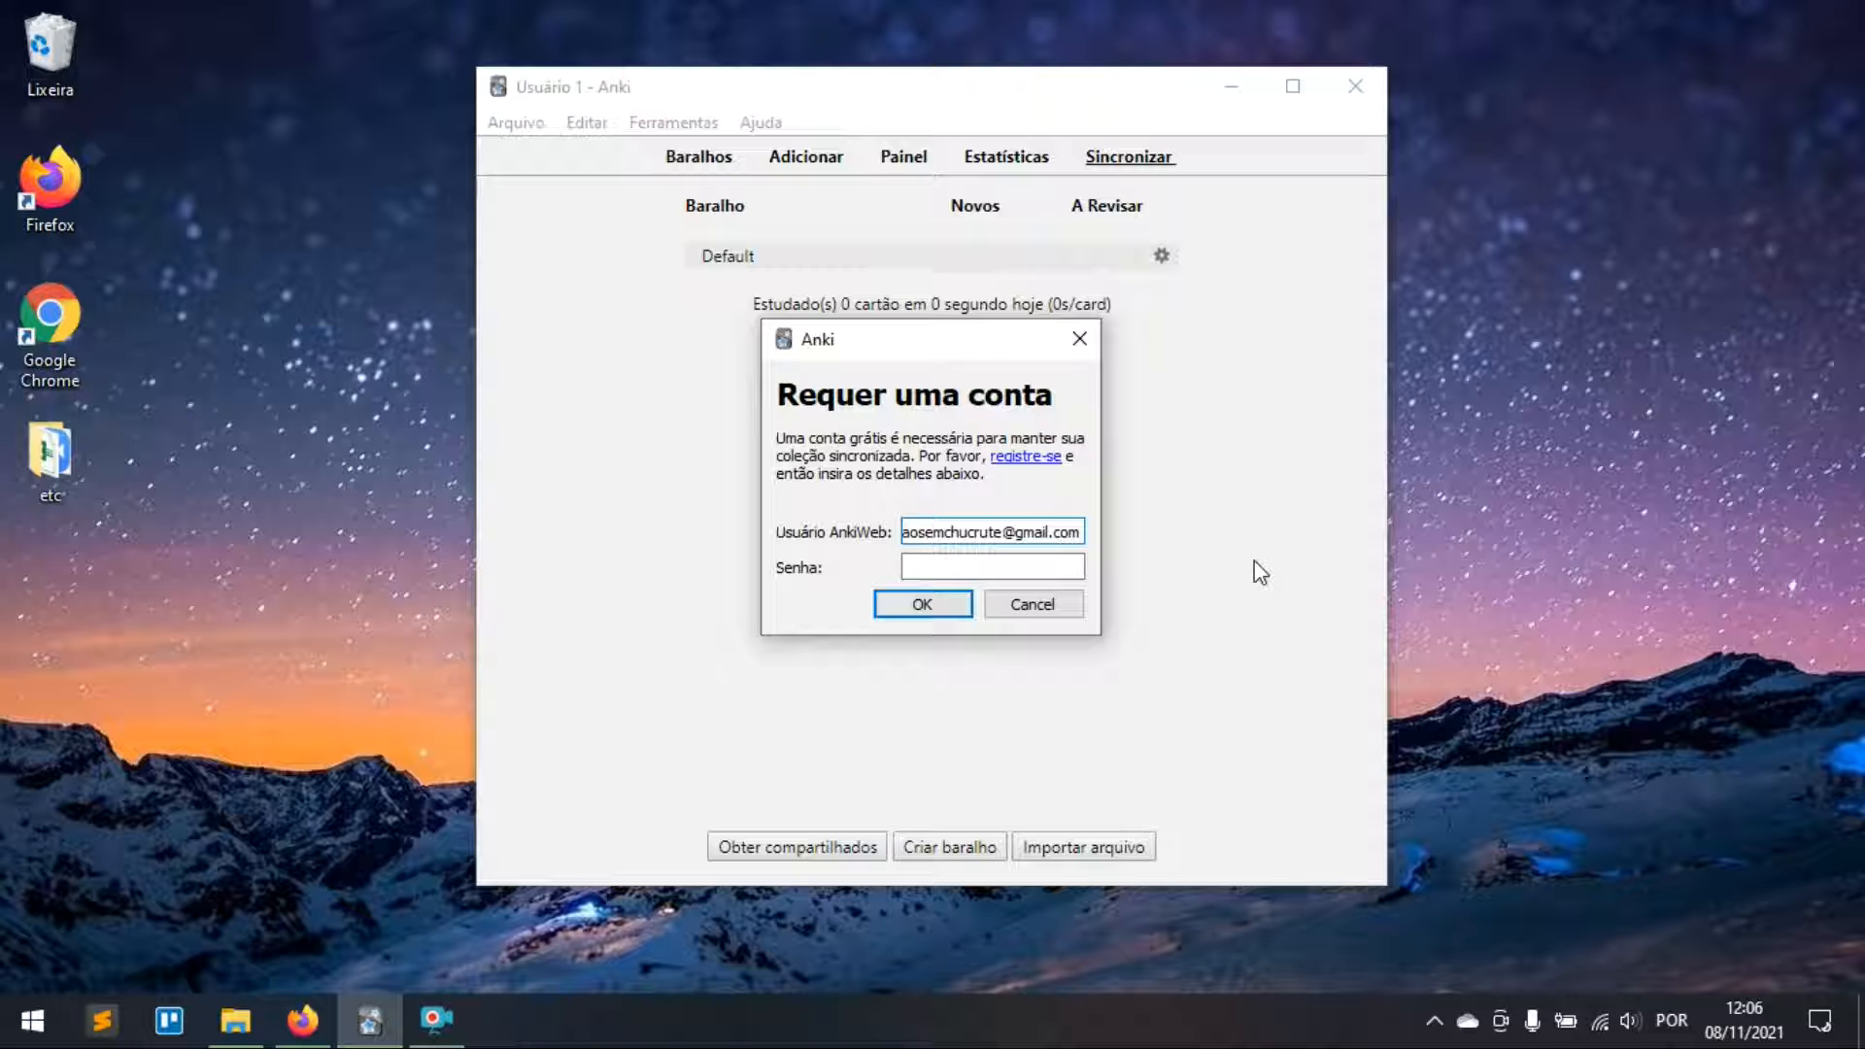
Step: Sign in to AnkiWeb with the account e-mail and password
{"action": "key", "text": "Tab"}
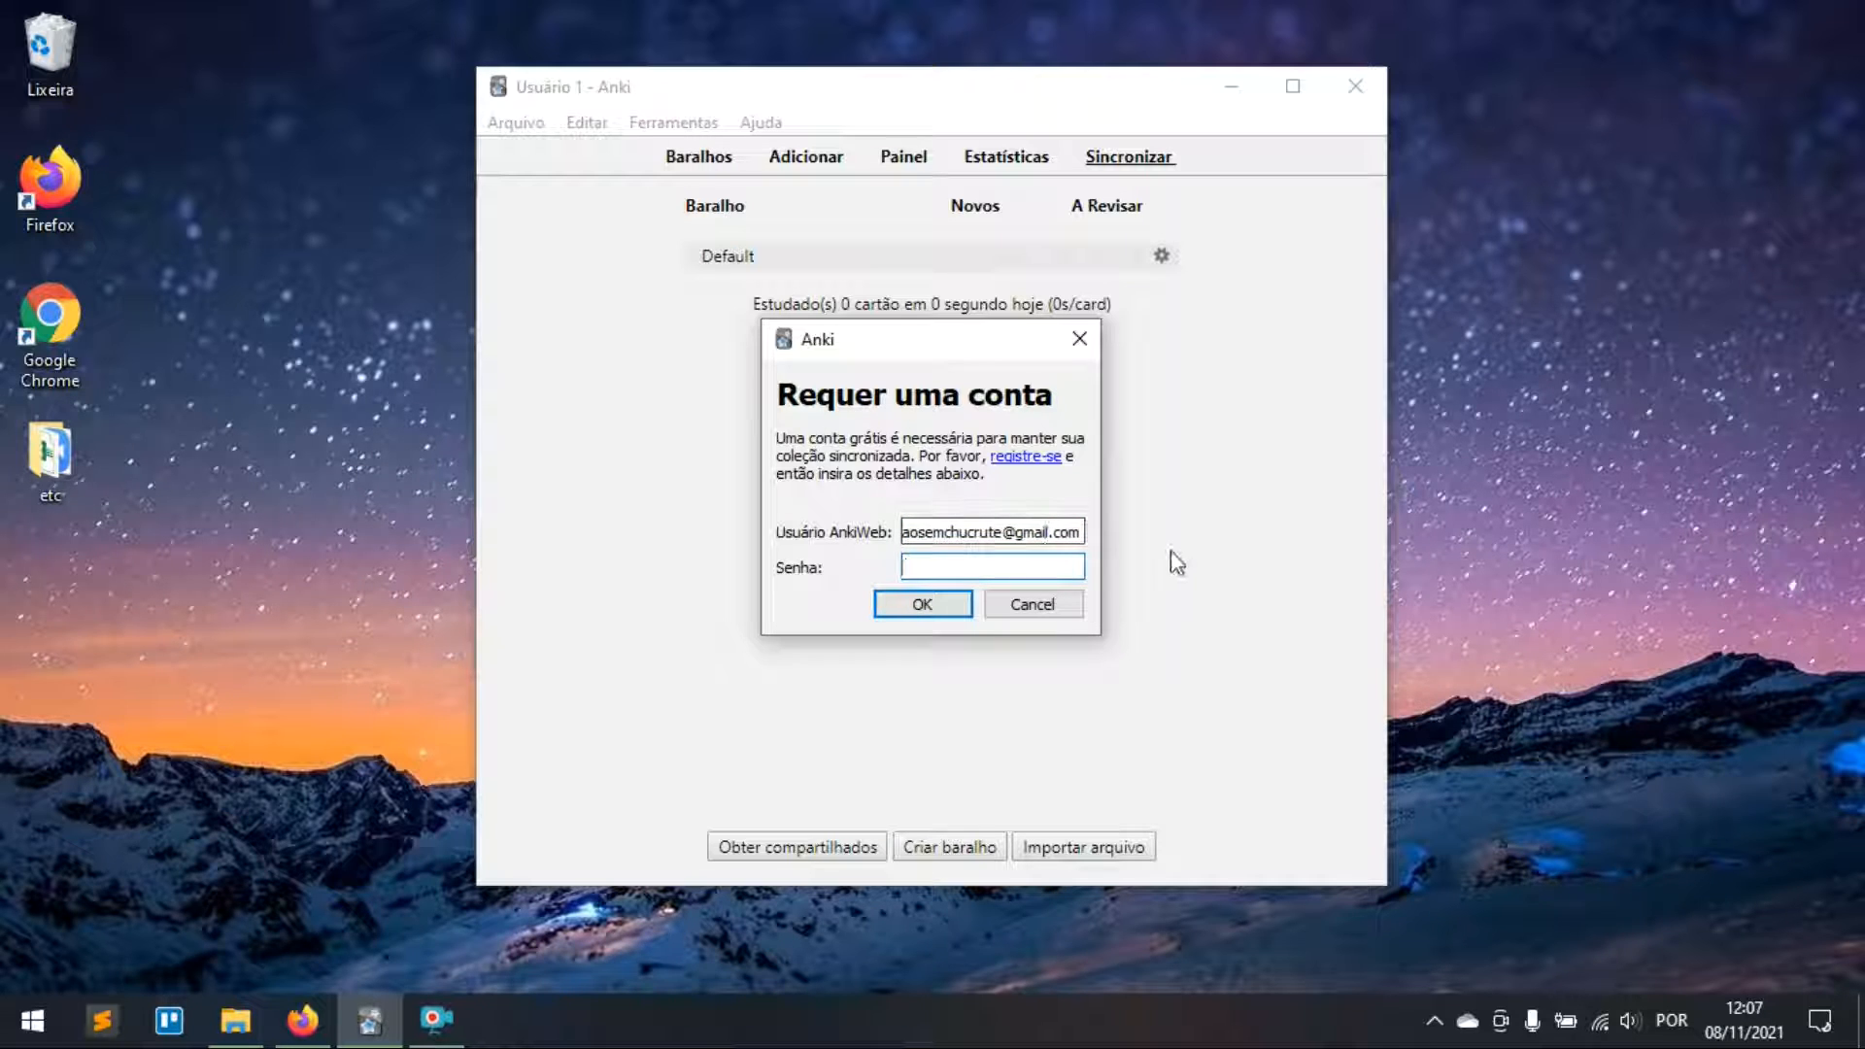
{"action": "type", "text": "••••••••••"}
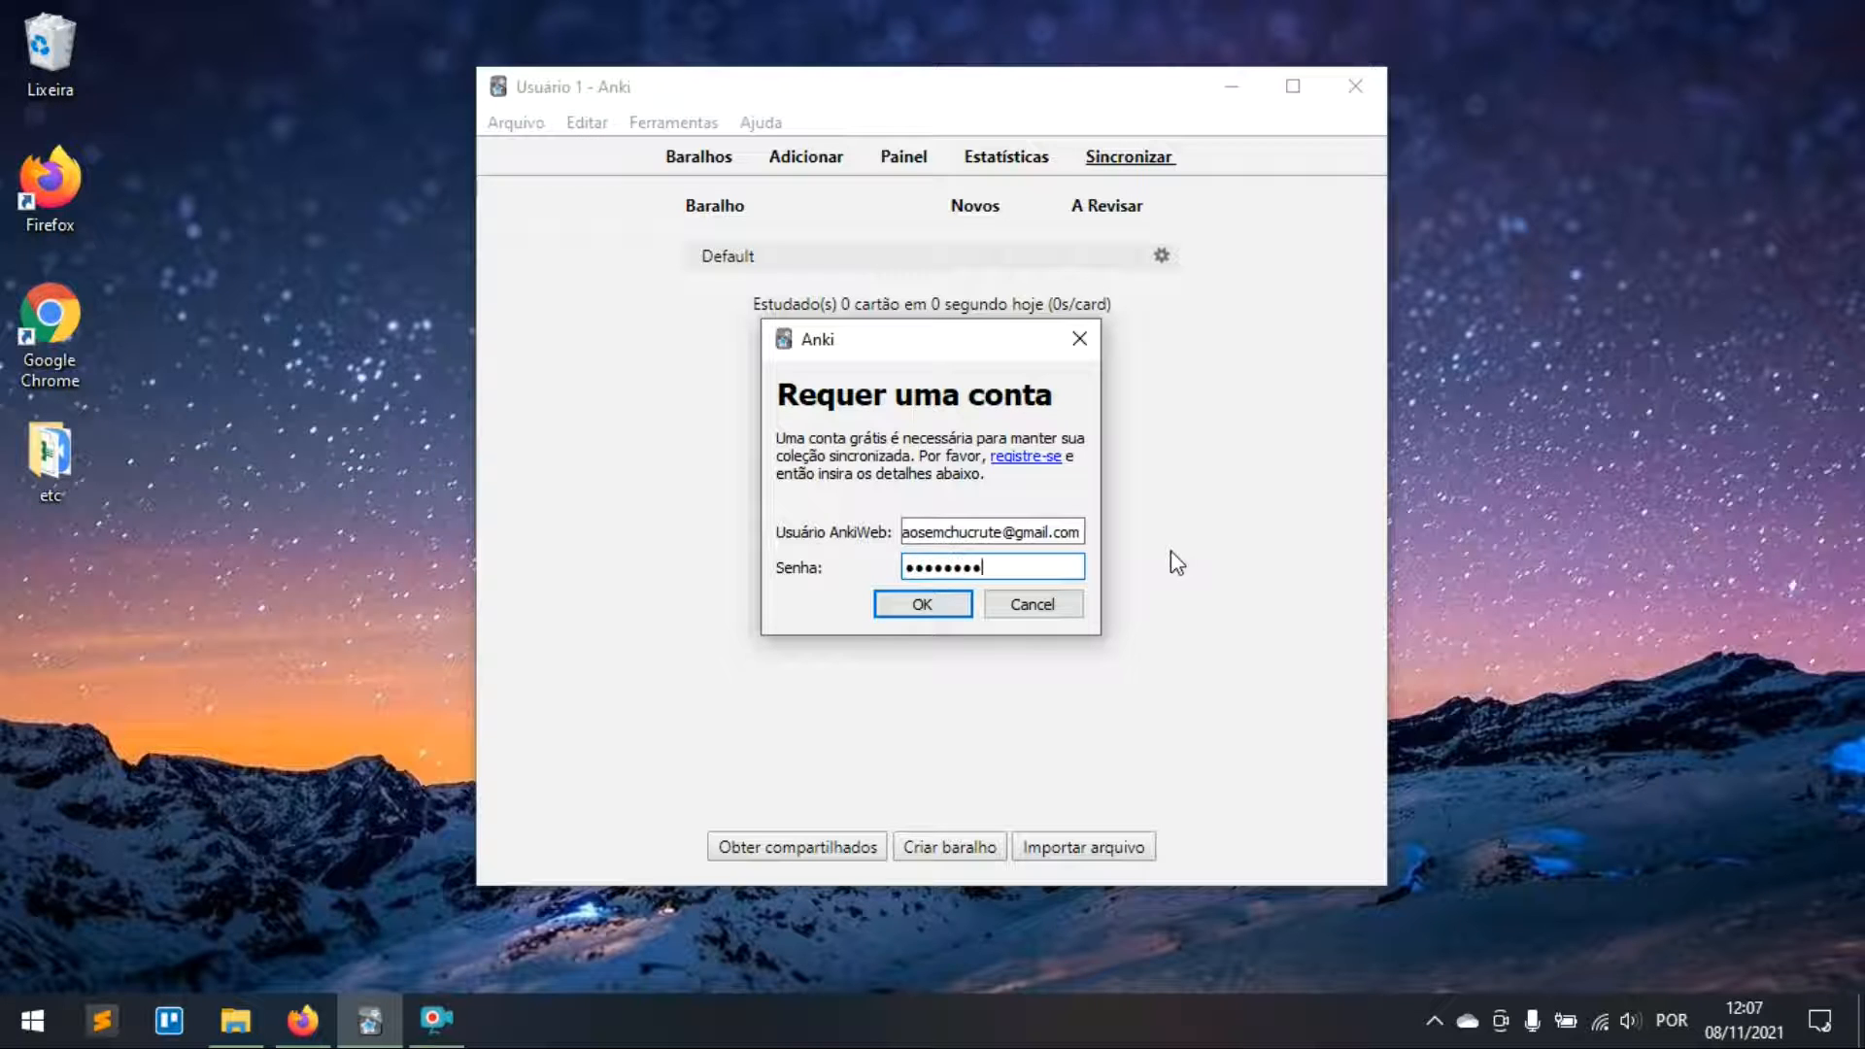
{"action": "key", "text": "Return"}
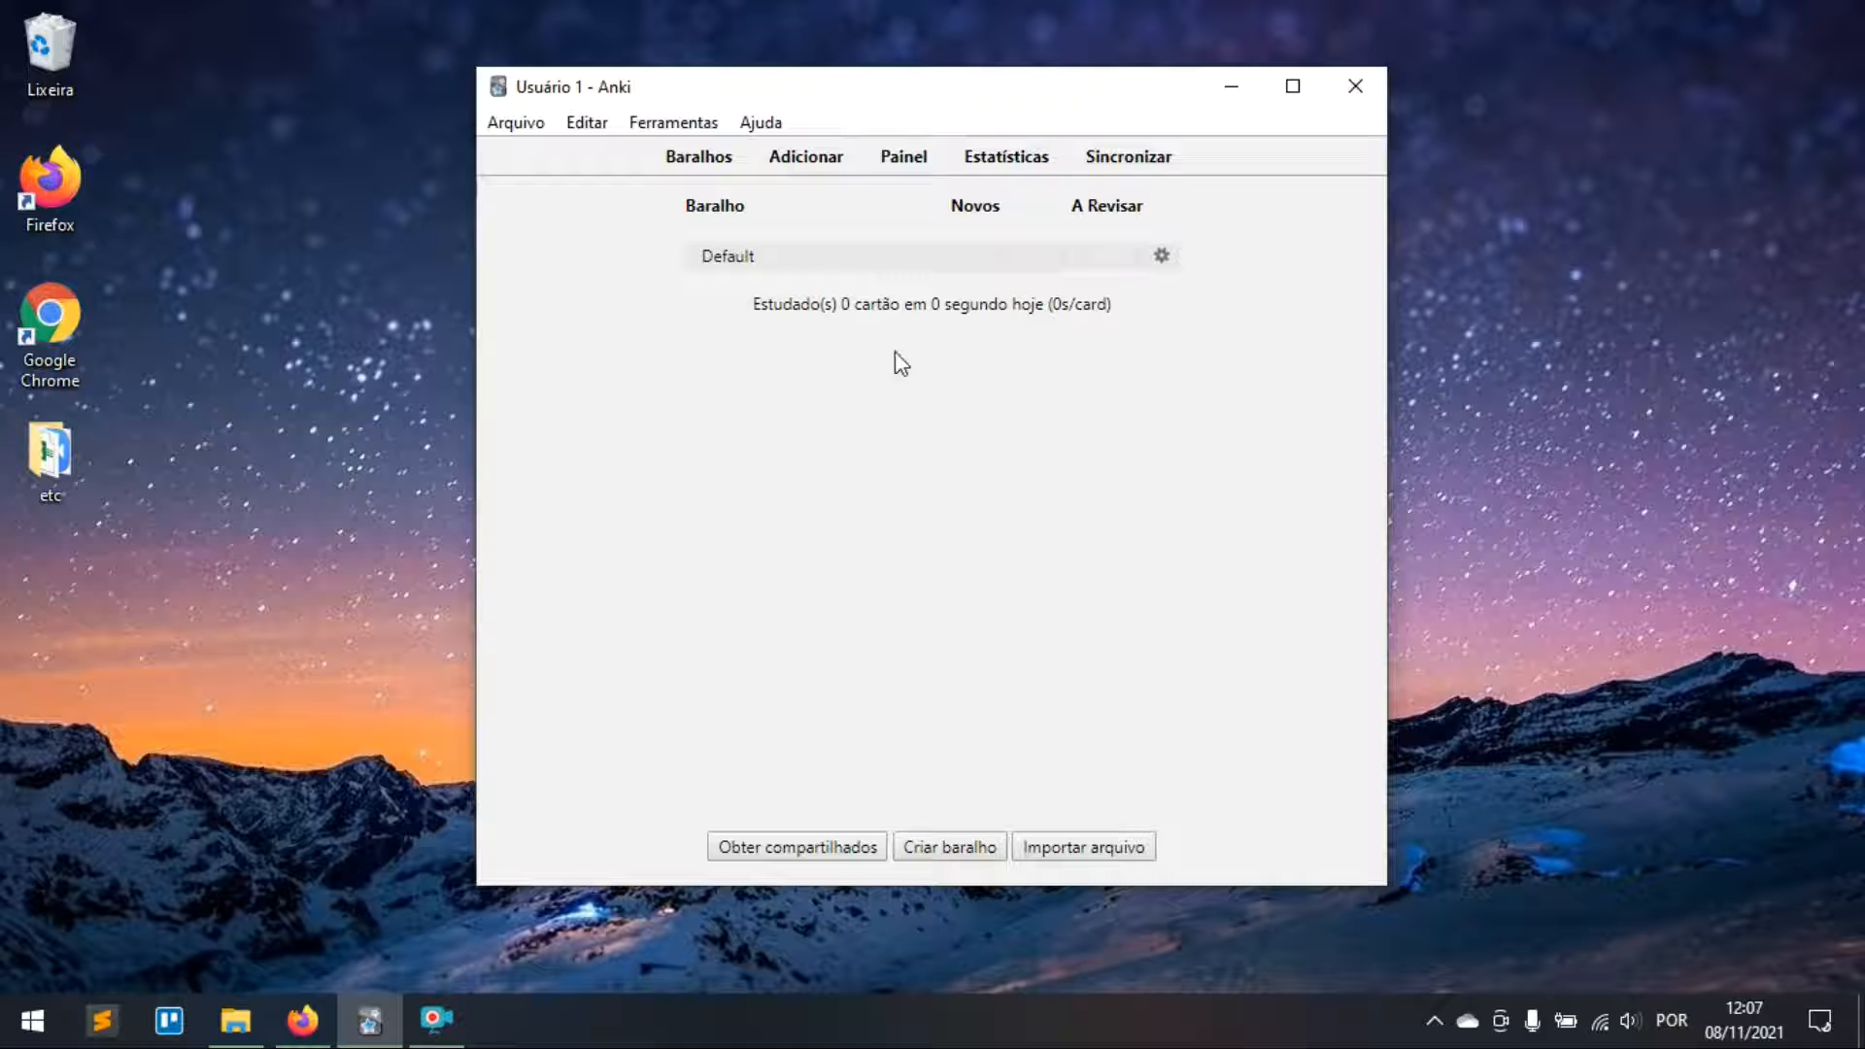
{"action": "left_click", "coordinate": [686, 124]}
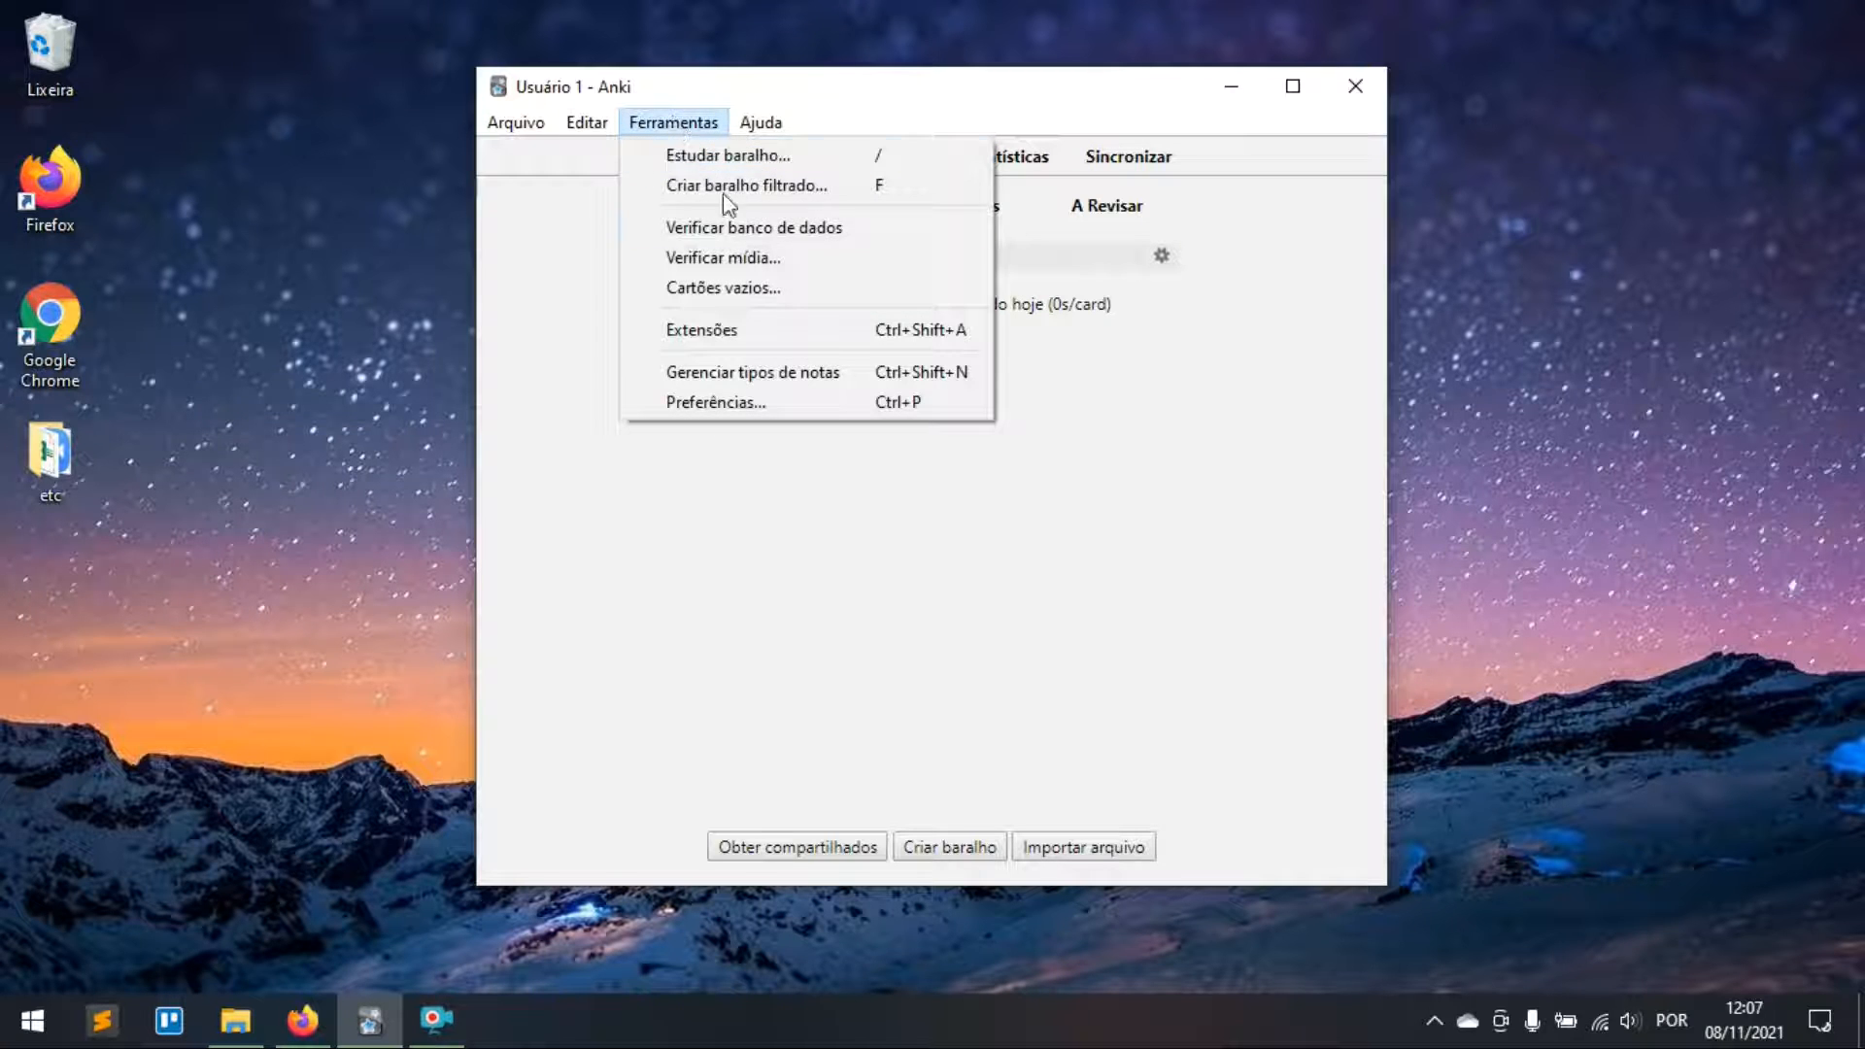
Step: From Extensões > Obter extensões..., open AnkiWeb's Add-ons for Anki 2.1 listing
{"action": "left_click", "coordinate": [790, 321]}
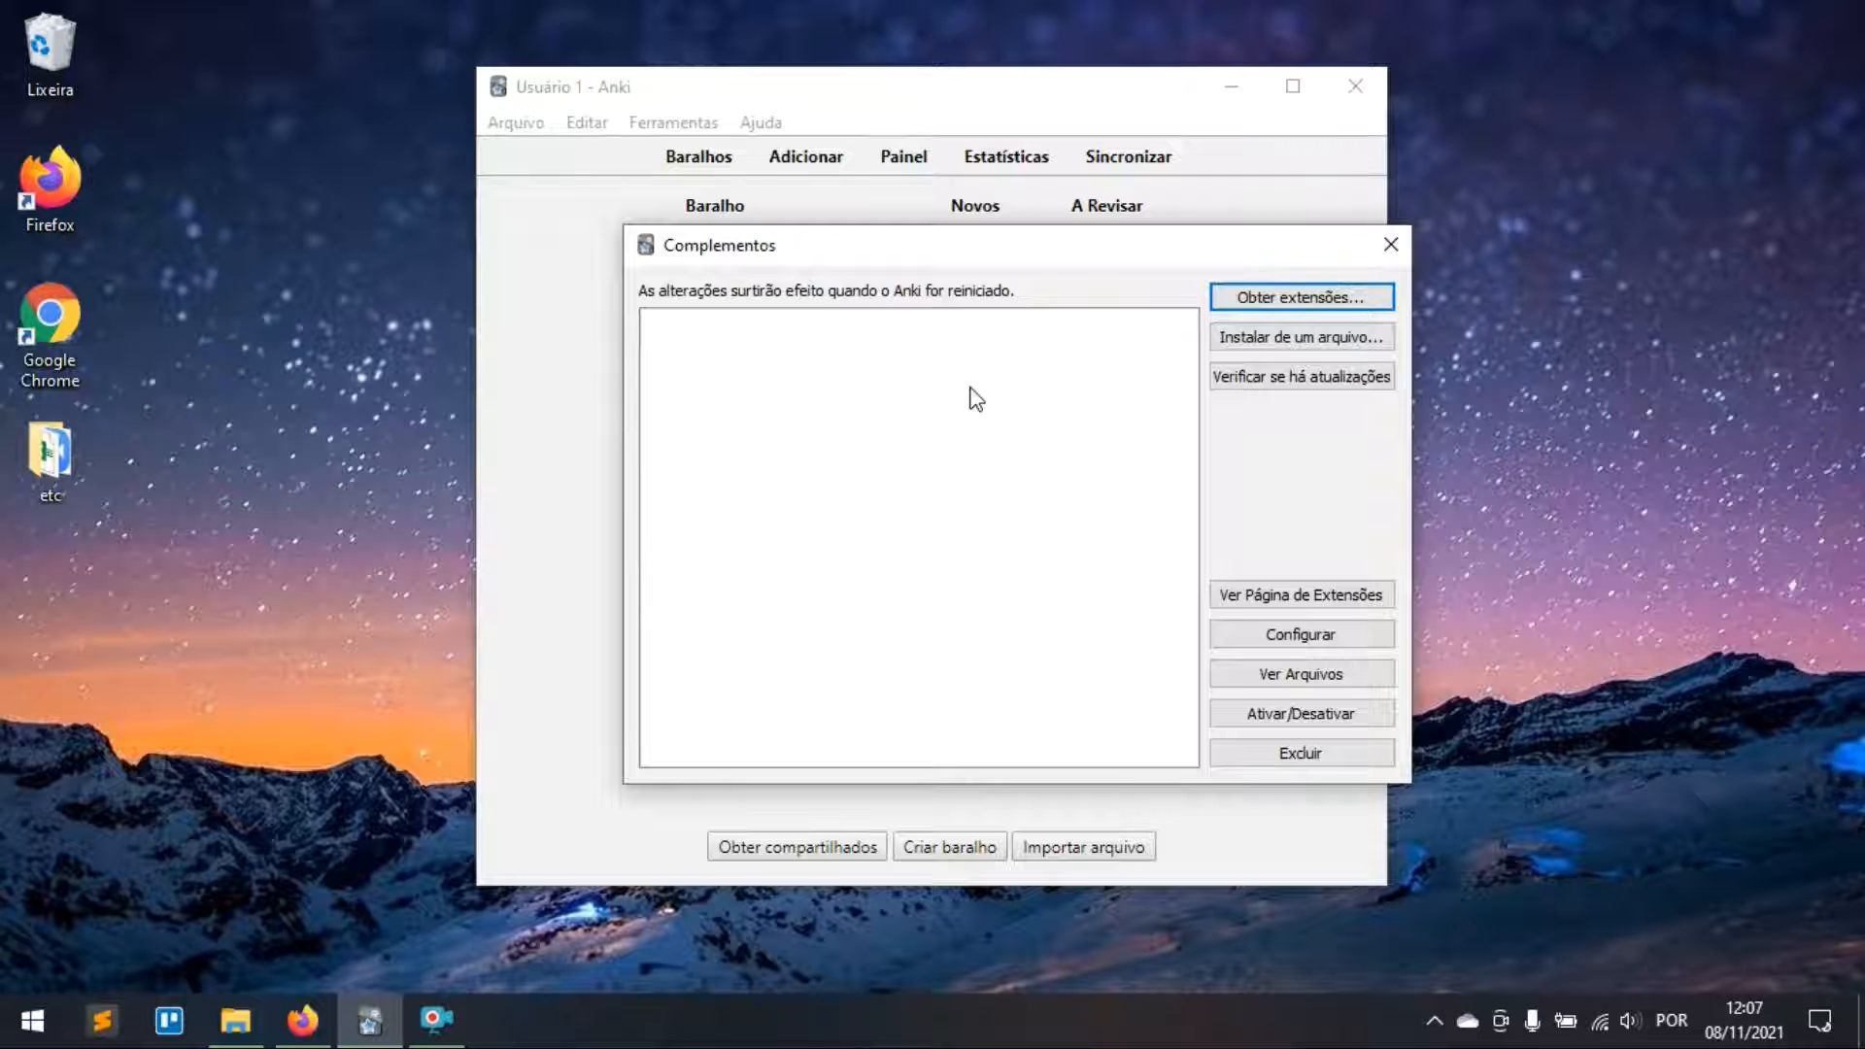
{"action": "left_click", "coordinate": [1276, 298]}
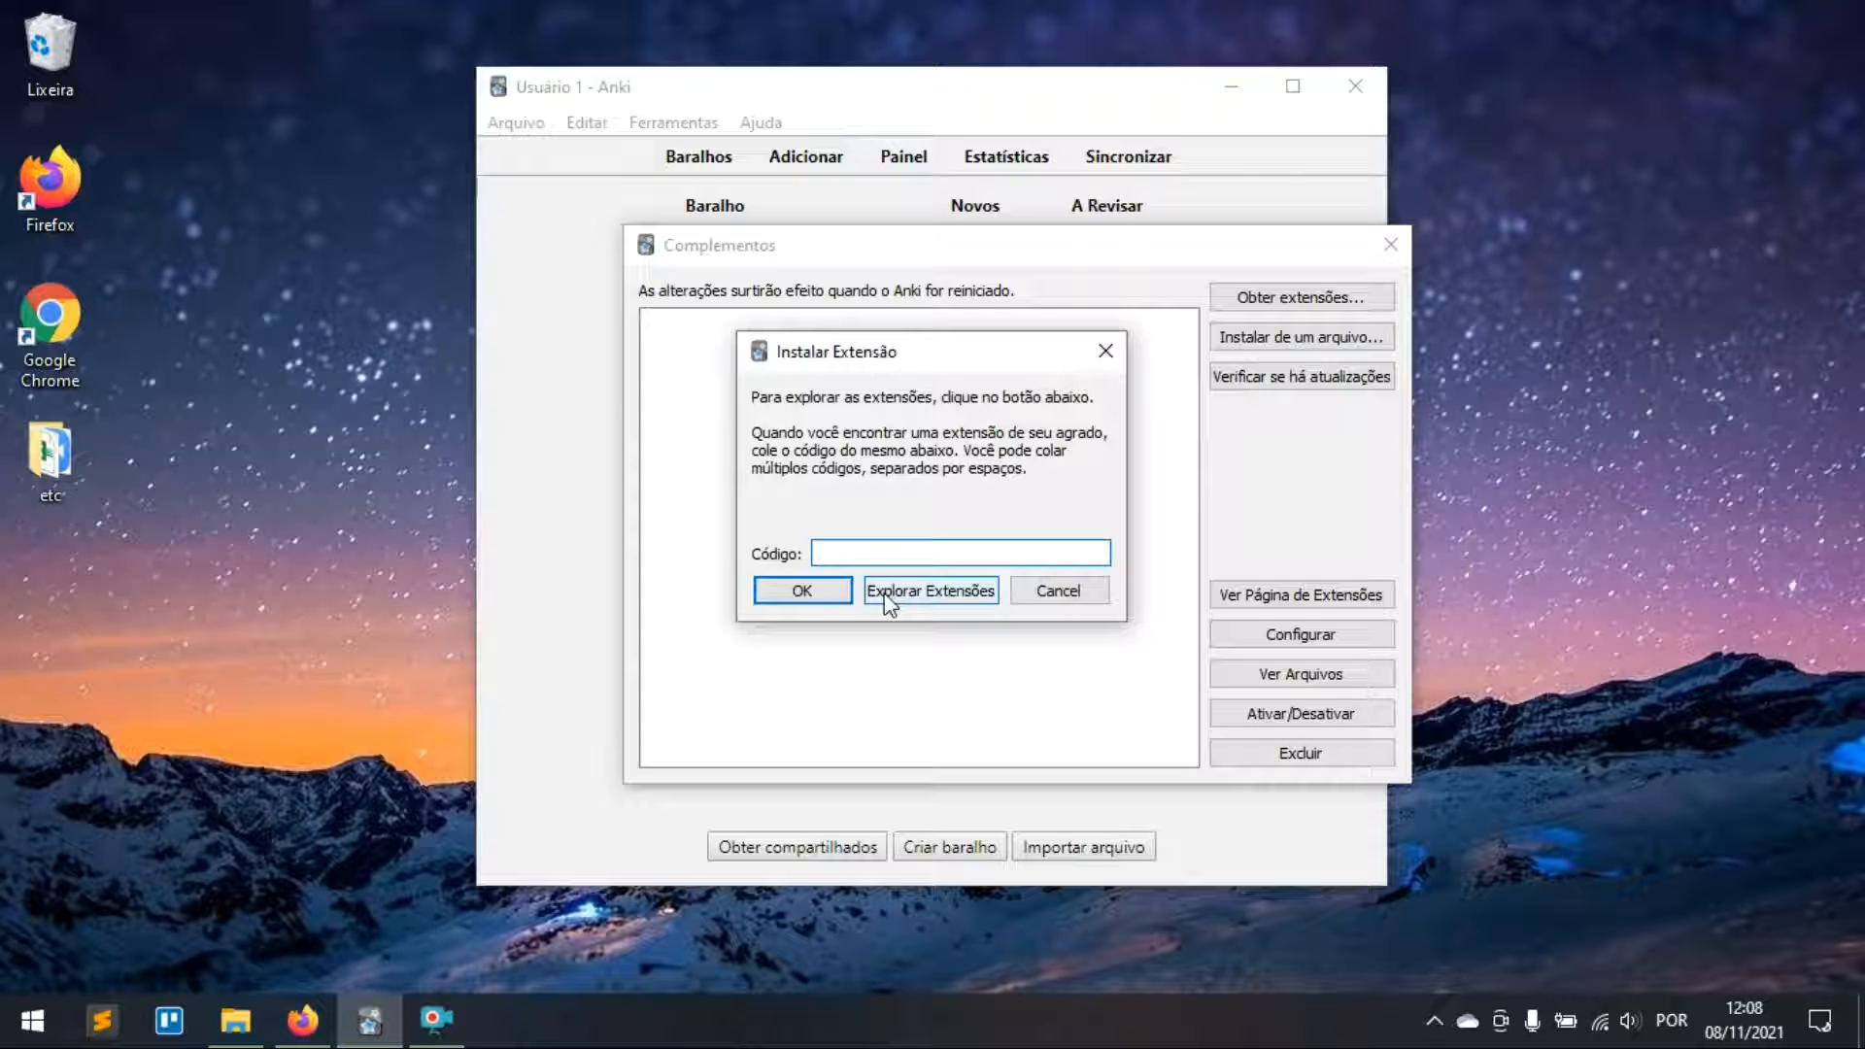
{"action": "left_click", "coordinate": [886, 594]}
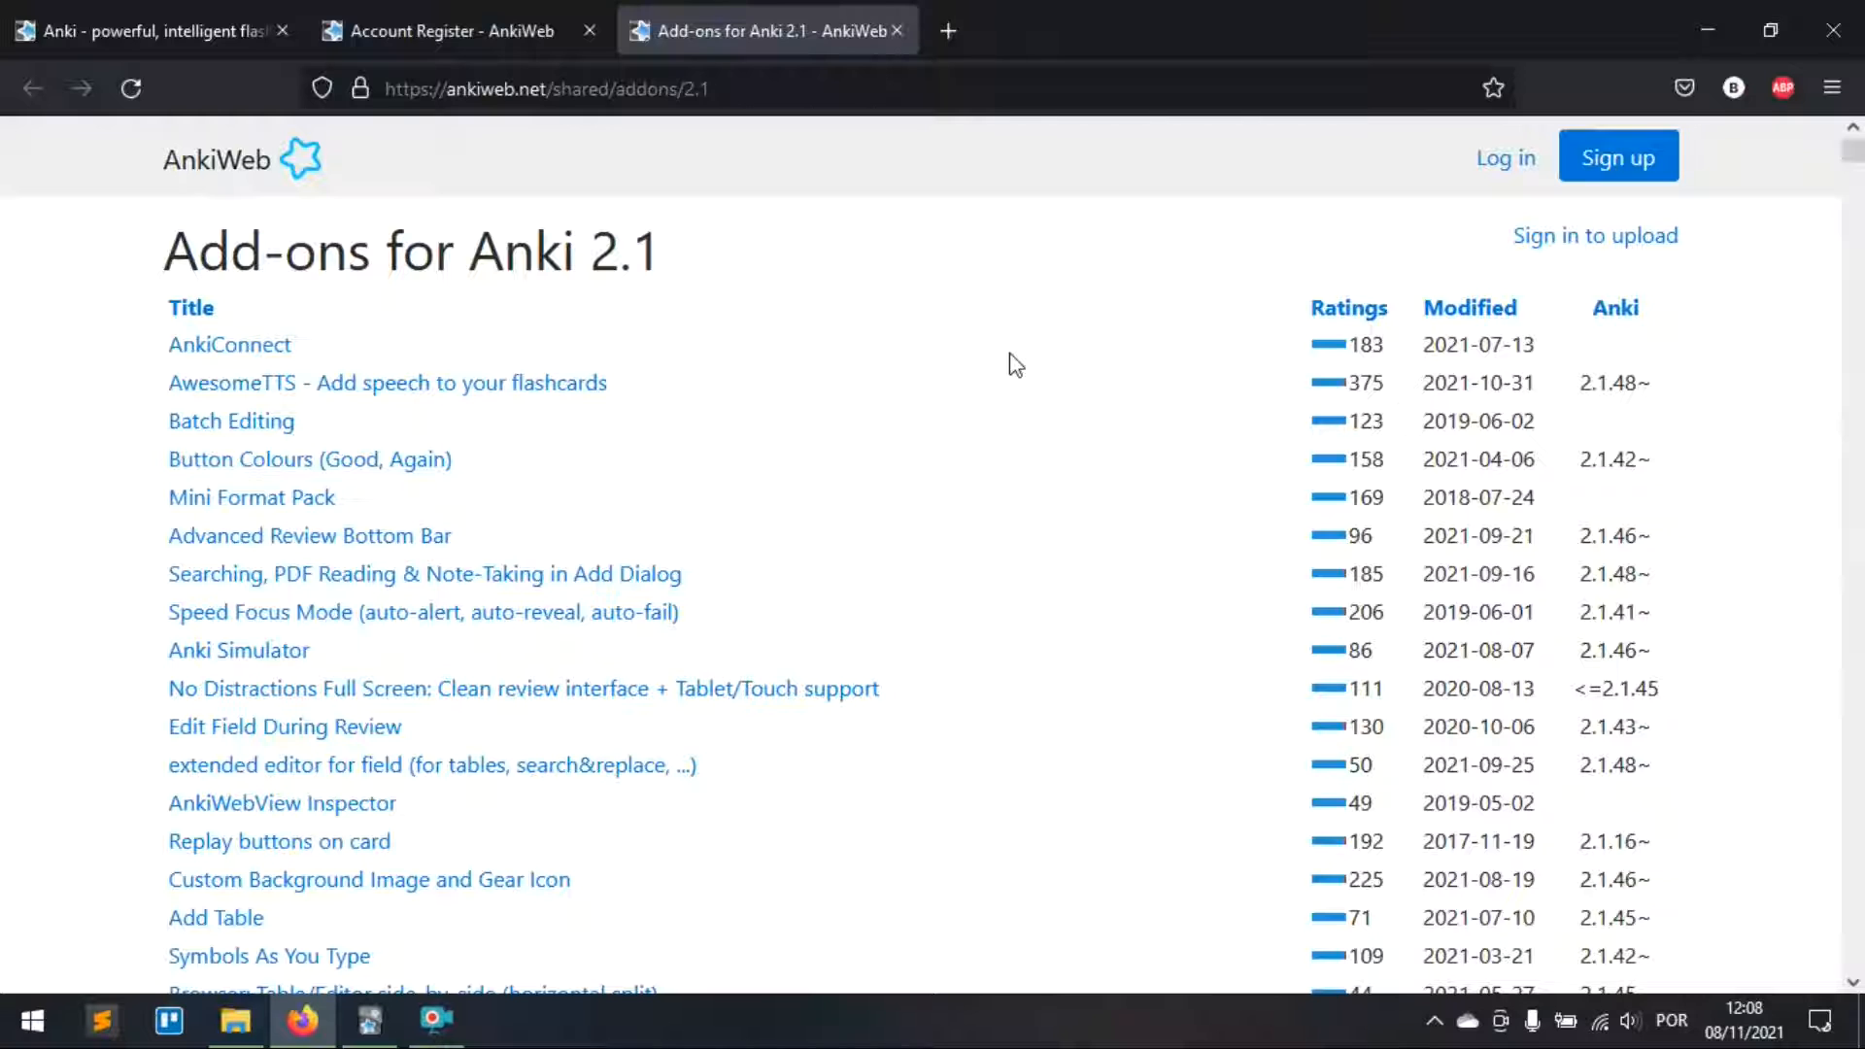
{"action": "left_click_drag", "start_coordinate": [620, 384], "coordinate": [111, 384]}
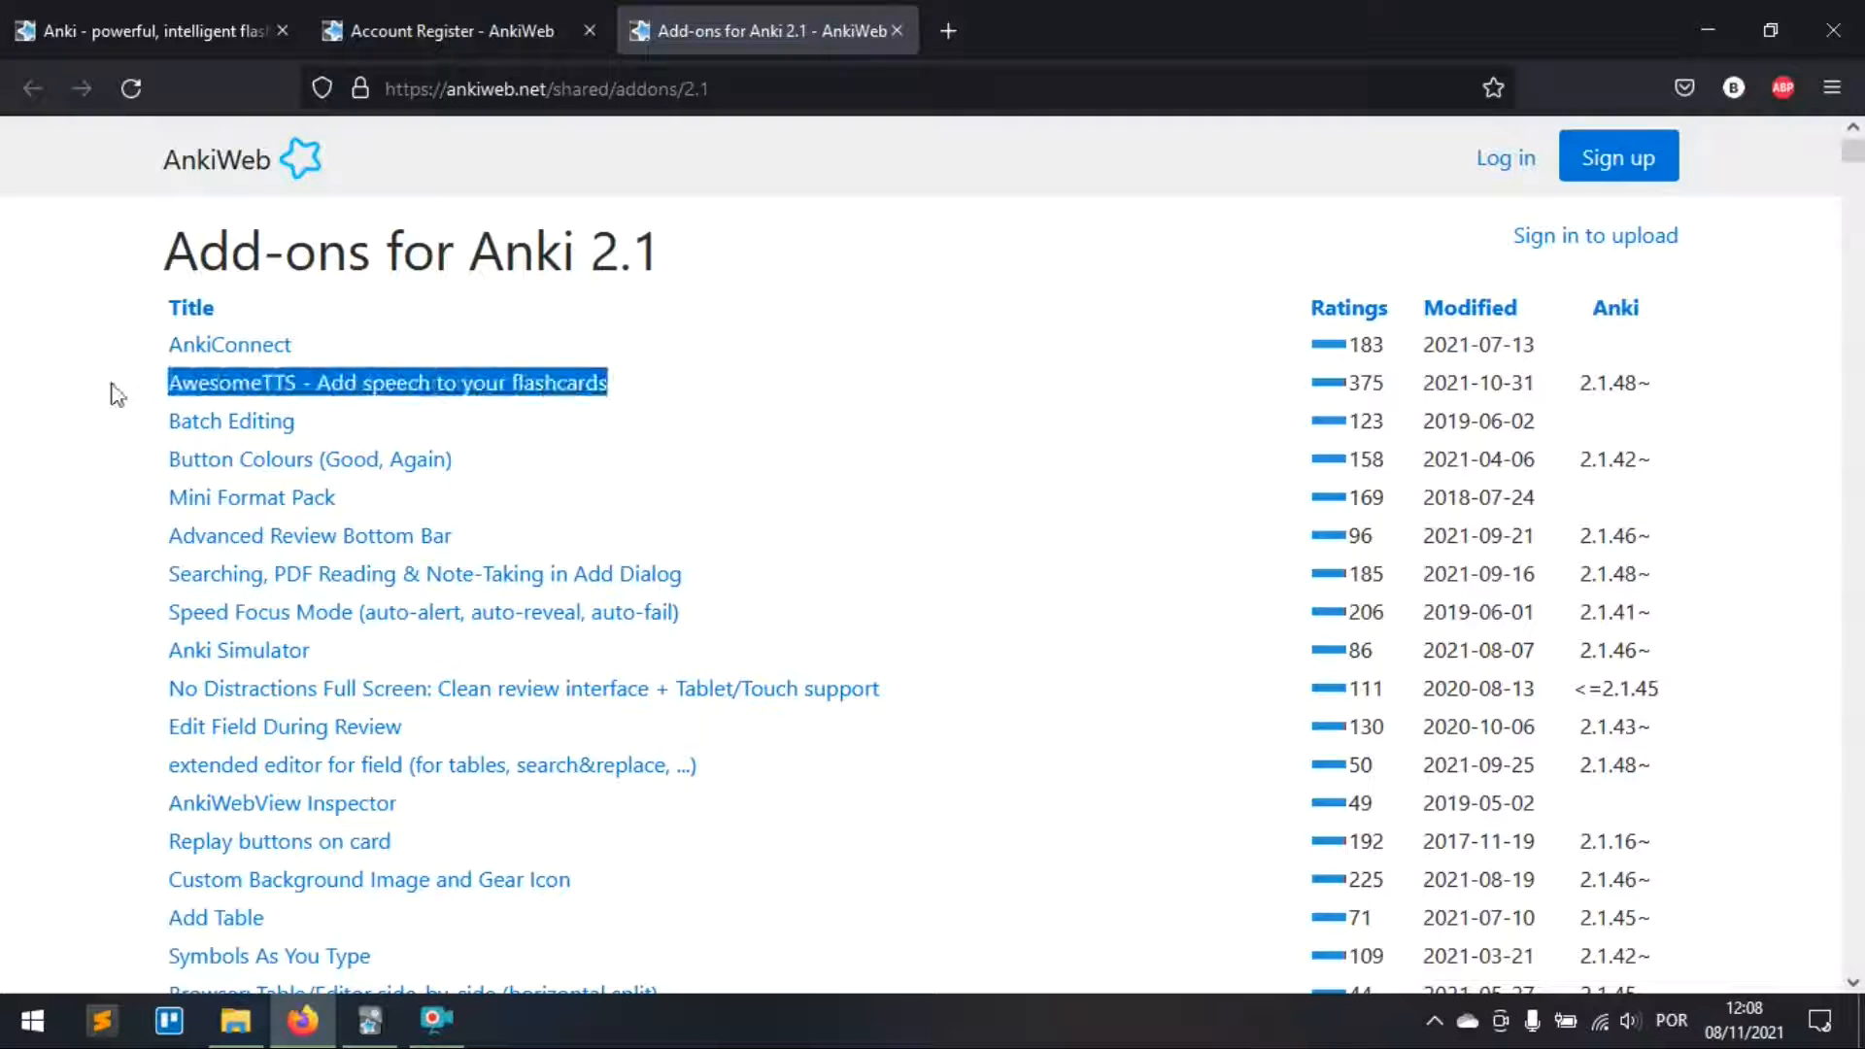
{"action": "left_click", "coordinate": [699, 396]}
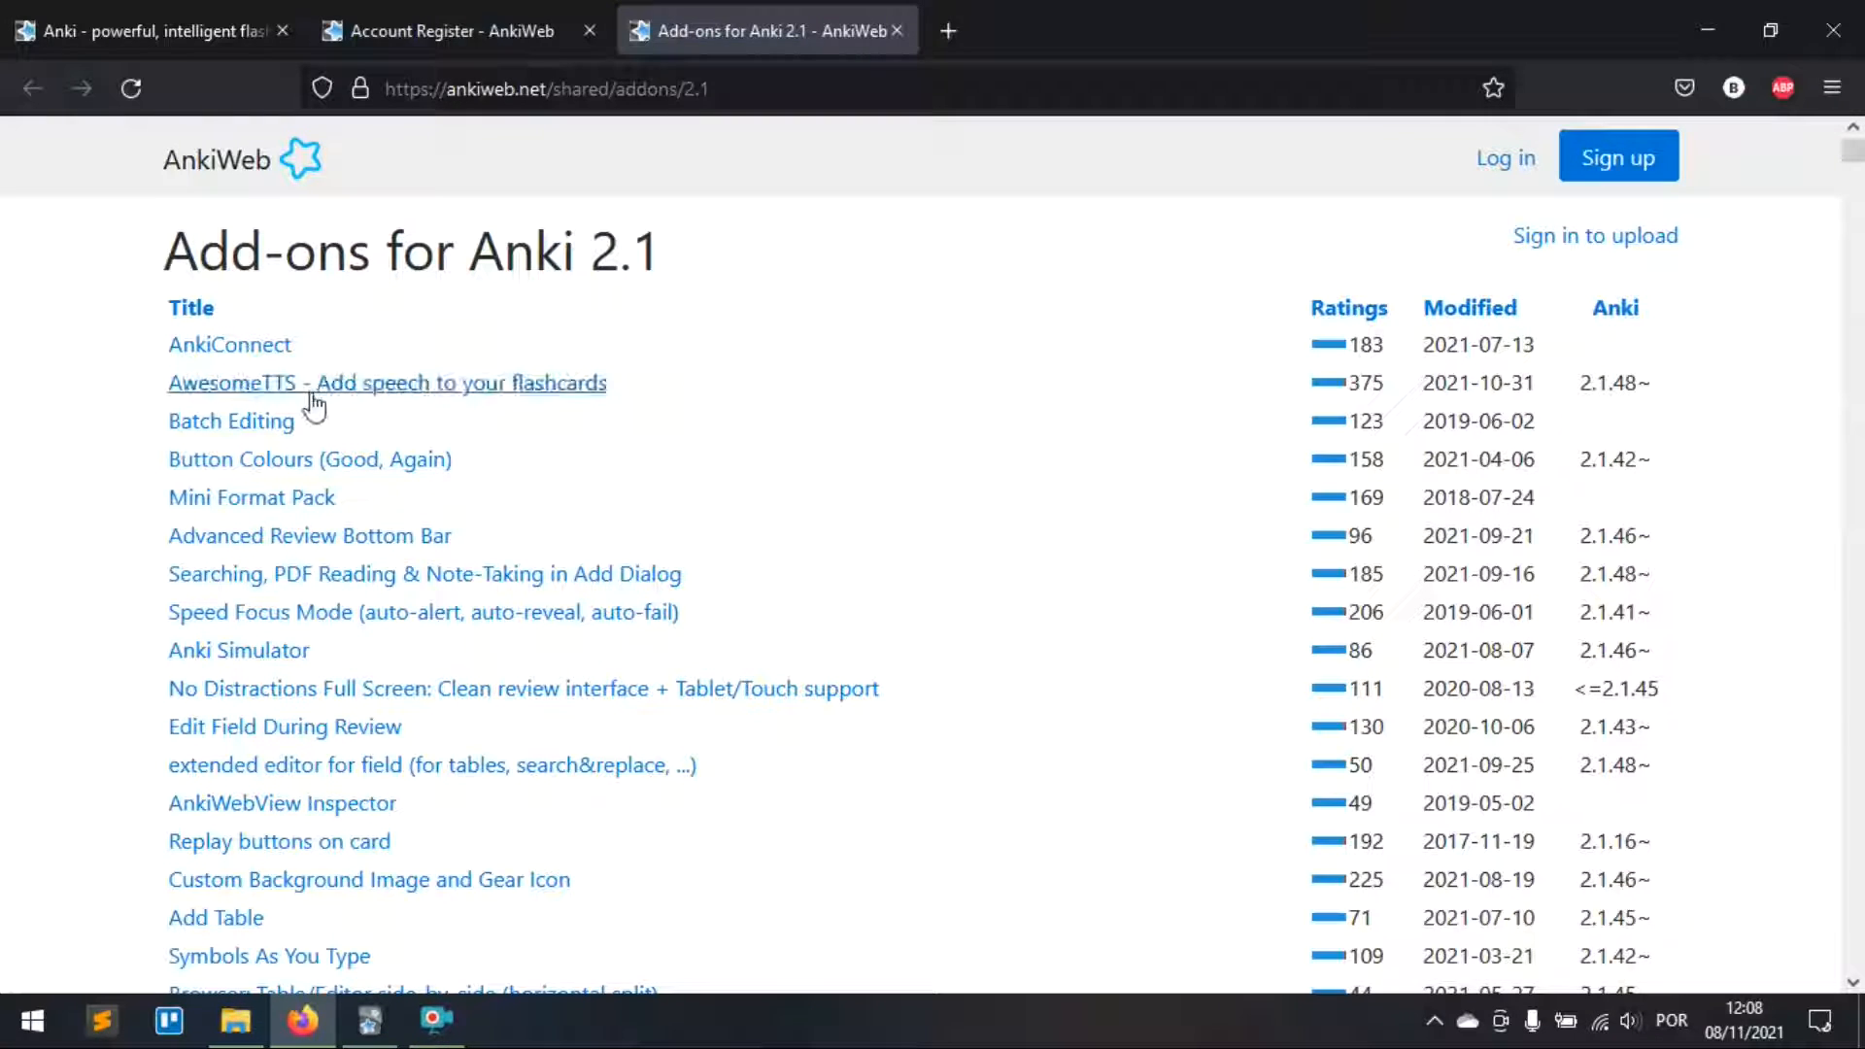
{"action": "middle_click", "coordinate": [312, 386]}
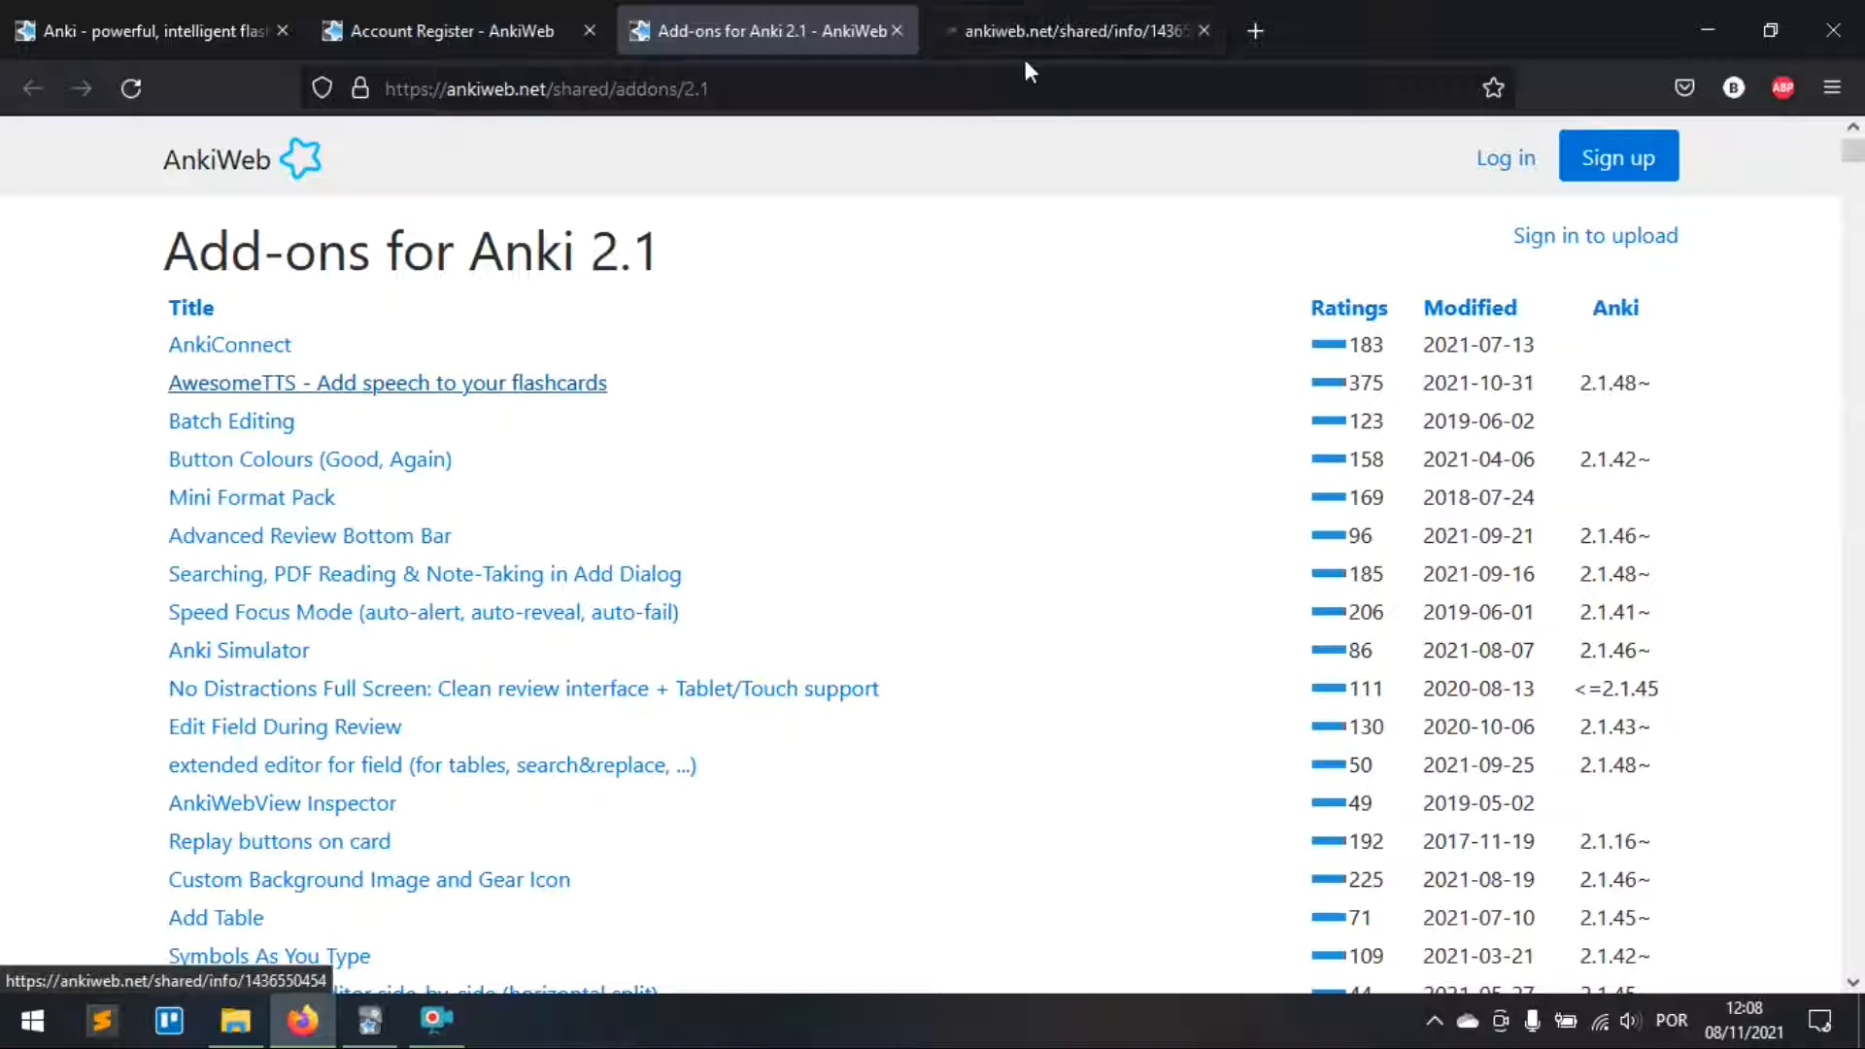
{"action": "left_click", "coordinate": [1065, 23]}
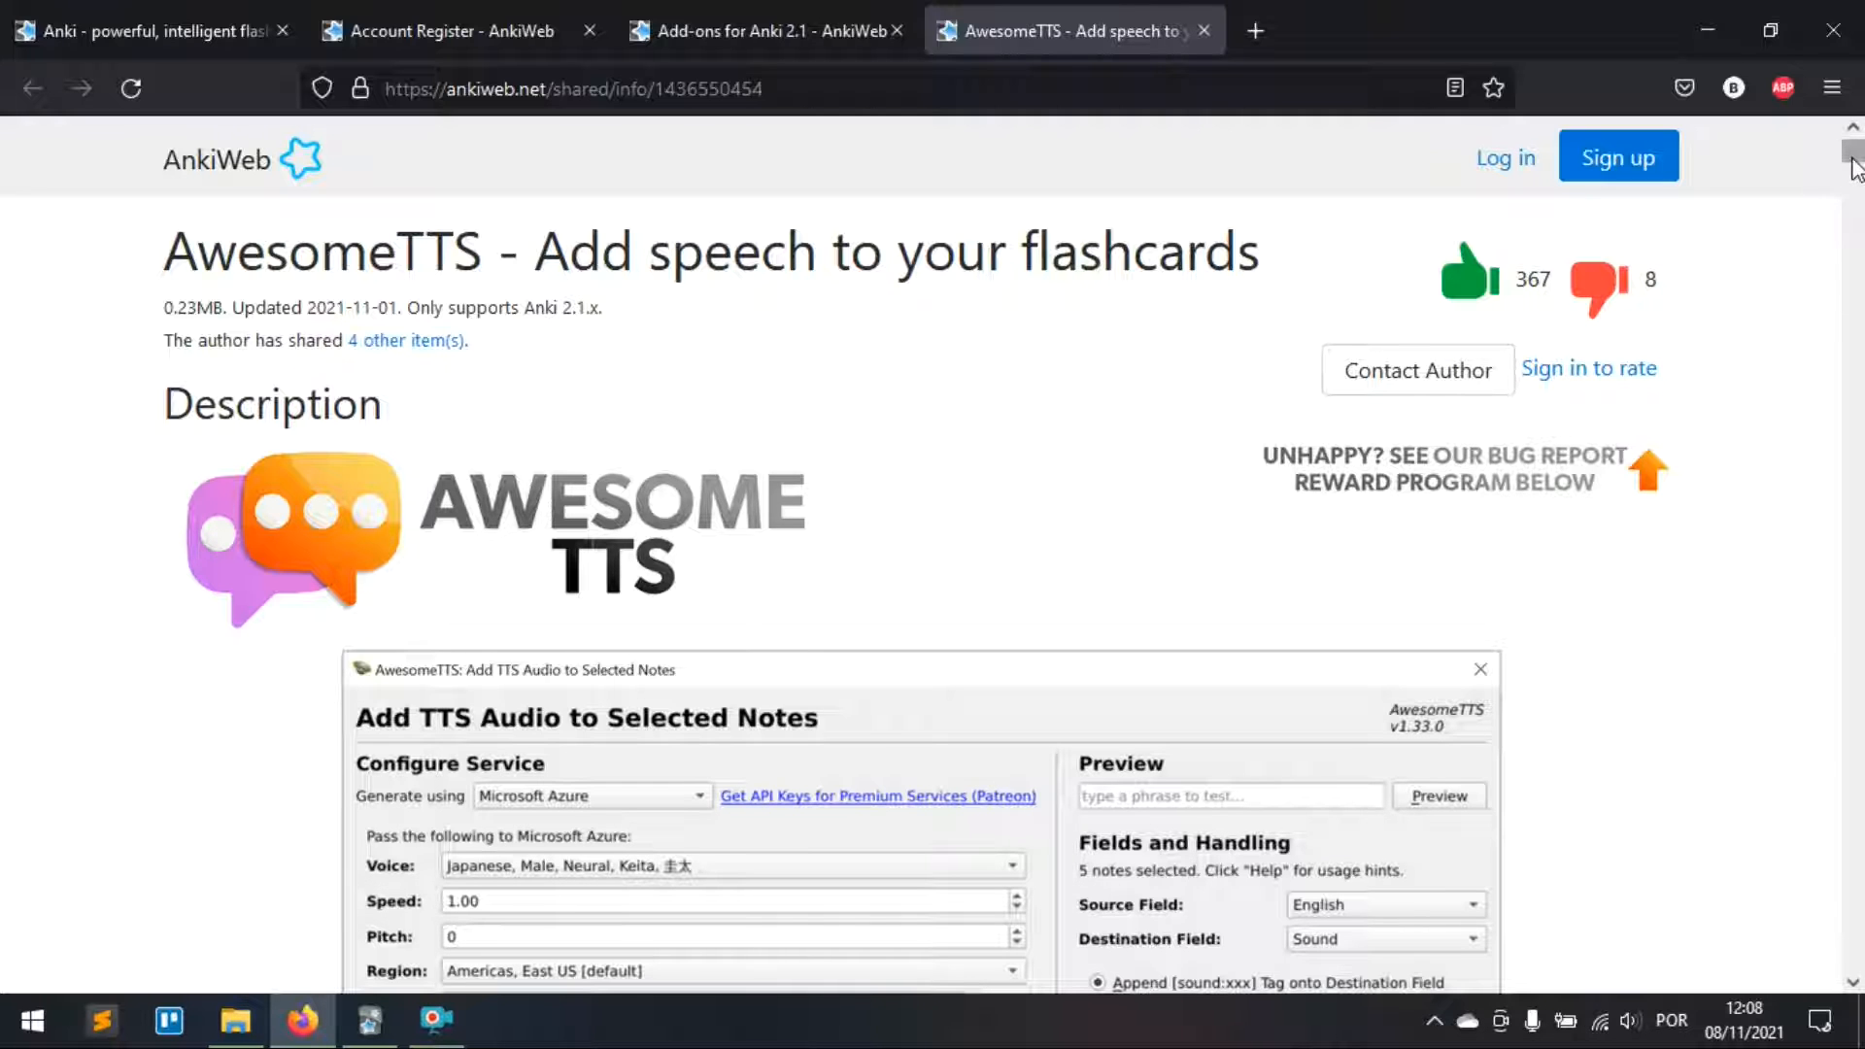
{"action": "scroll", "coordinate": [1853, 173], "scroll_direction": "down", "scroll_amount": 15}
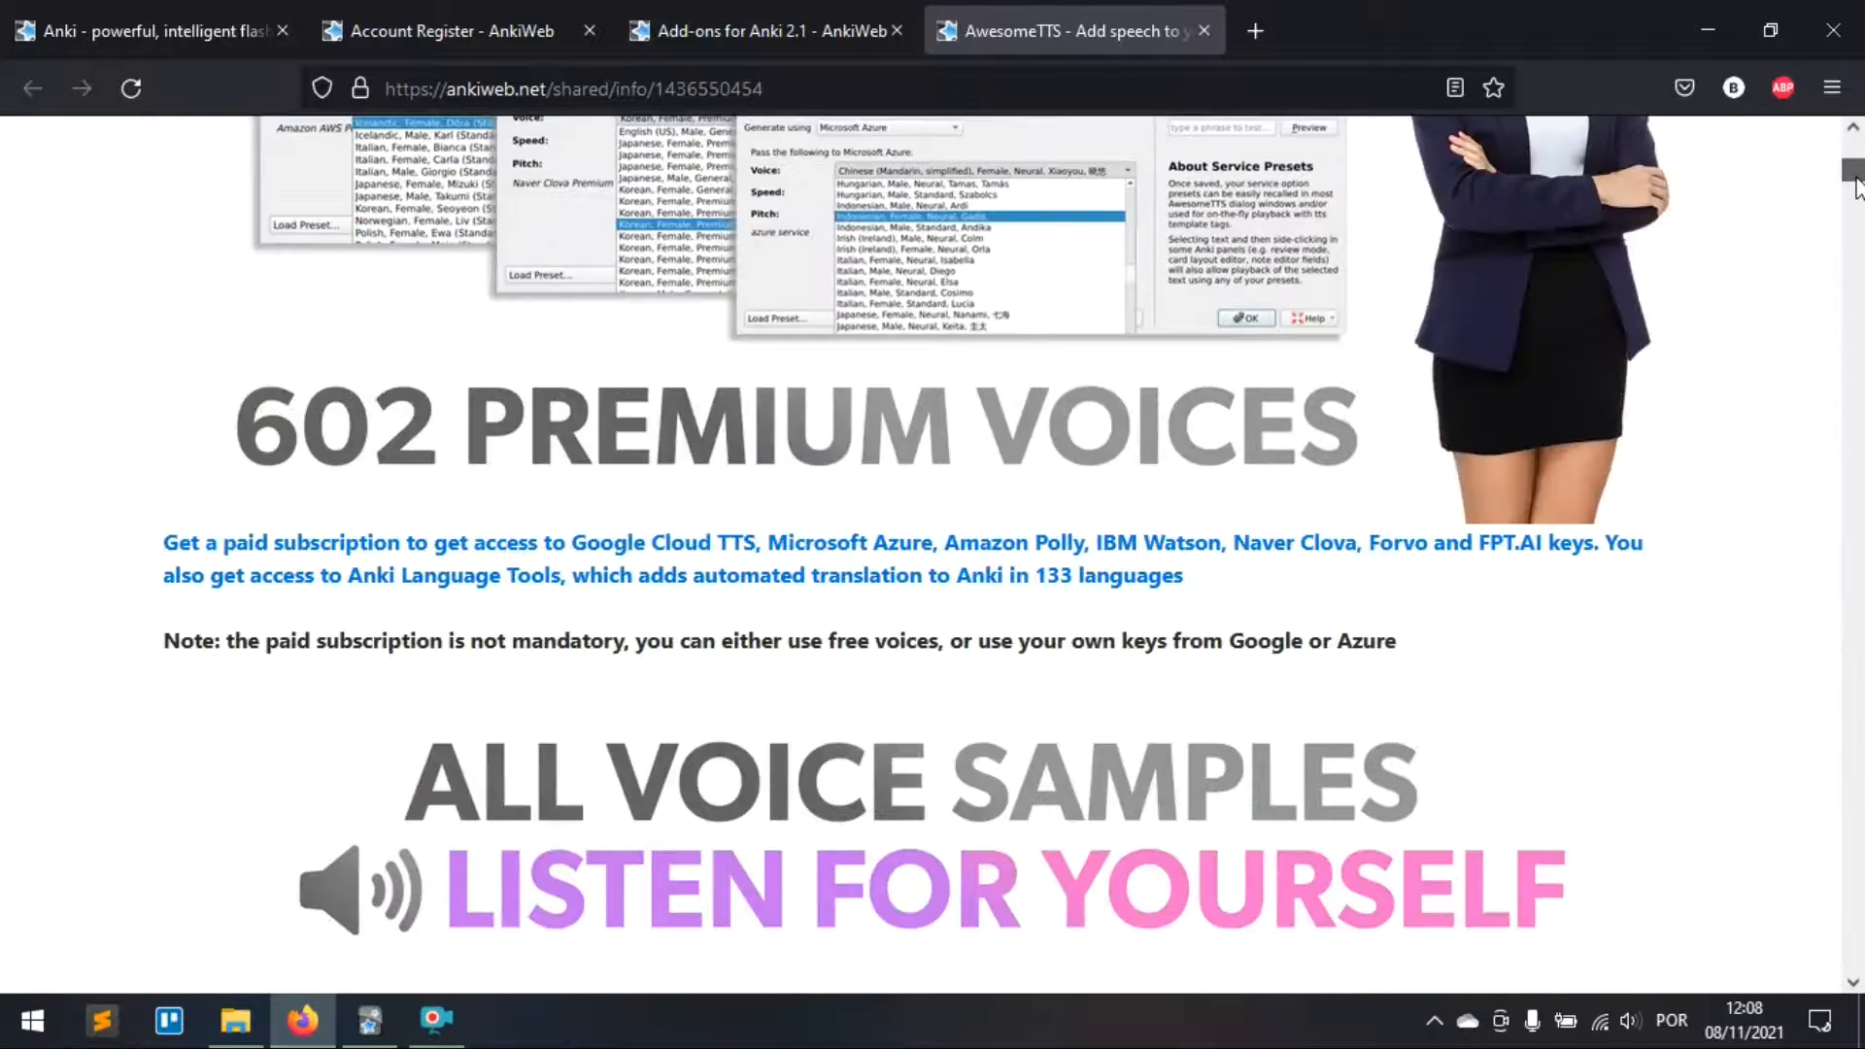
{"action": "scroll", "coordinate": [1249, 583], "scroll_direction": "down", "scroll_amount": 10}
{"action": "scroll", "coordinate": [496, 528], "scroll_direction": "up", "scroll_amount": 5}
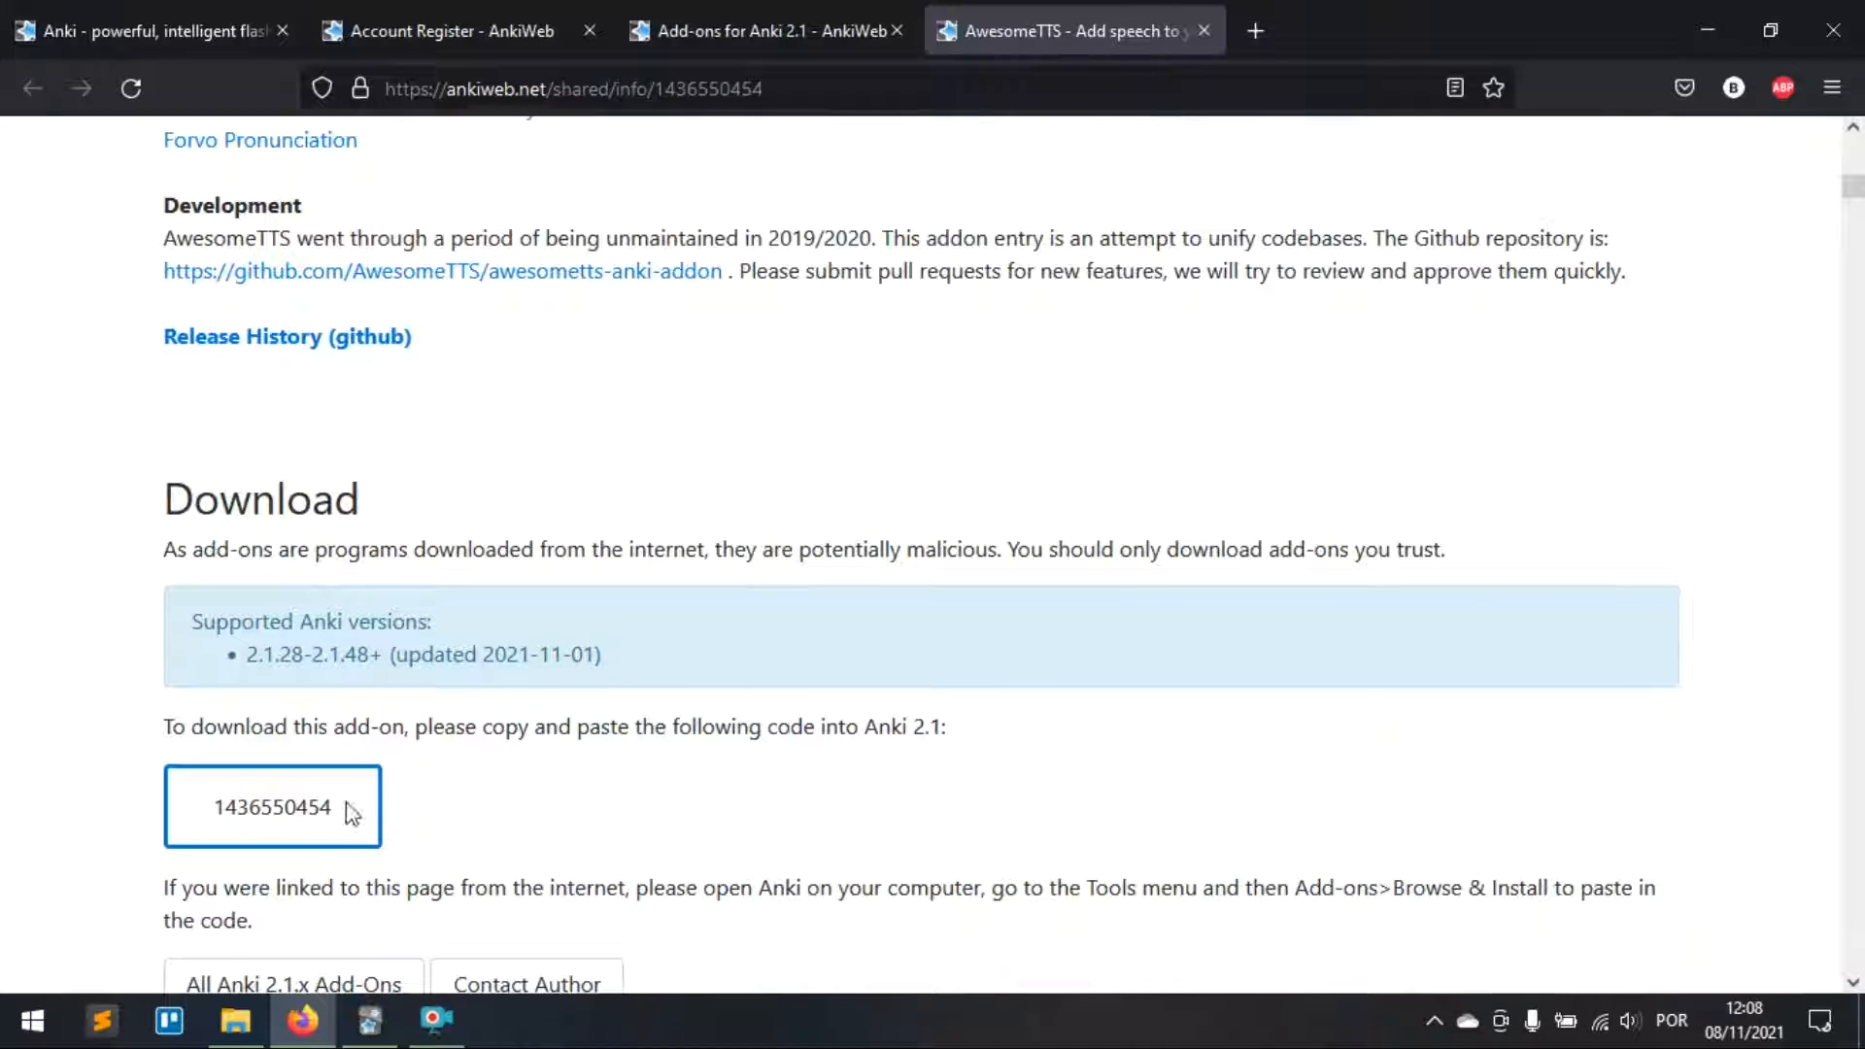
{"action": "left_click_drag", "start_coordinate": [346, 806], "coordinate": [209, 808]}
{"action": "key", "text": "ctrl+c"}
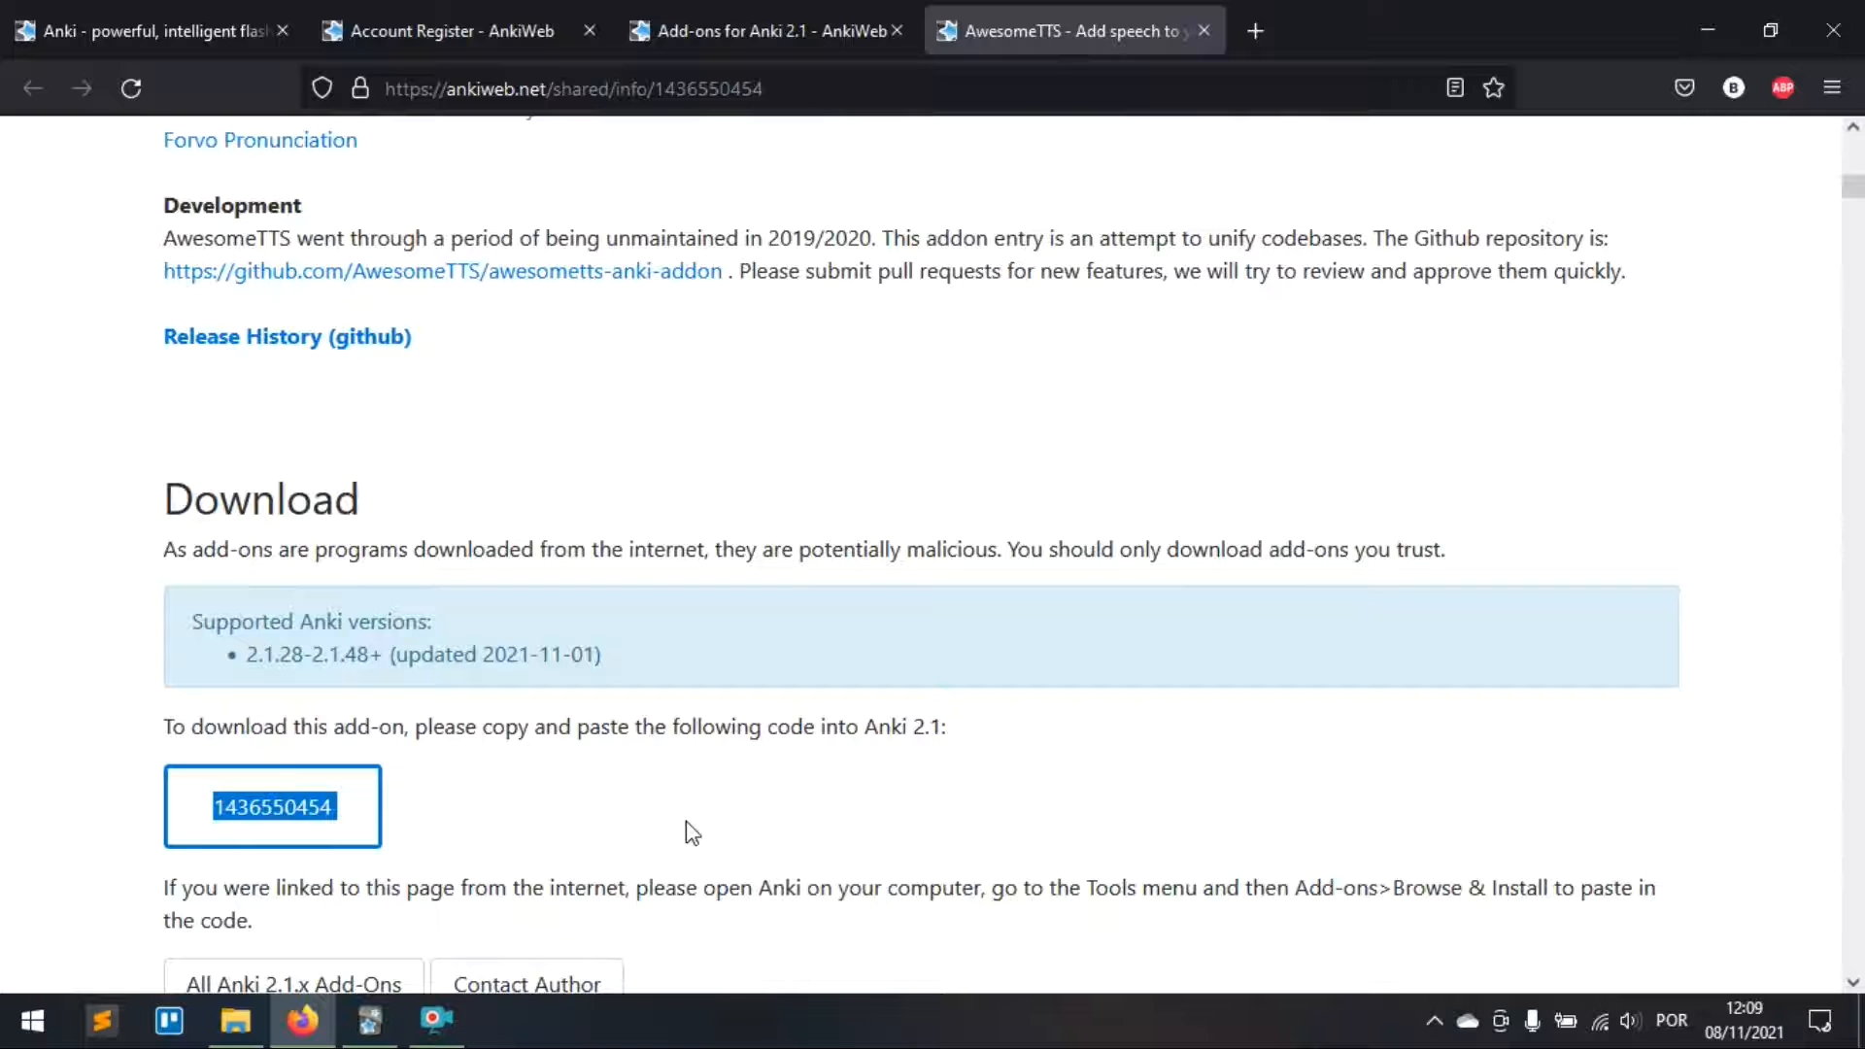
{"action": "key", "text": "alt+Tab"}
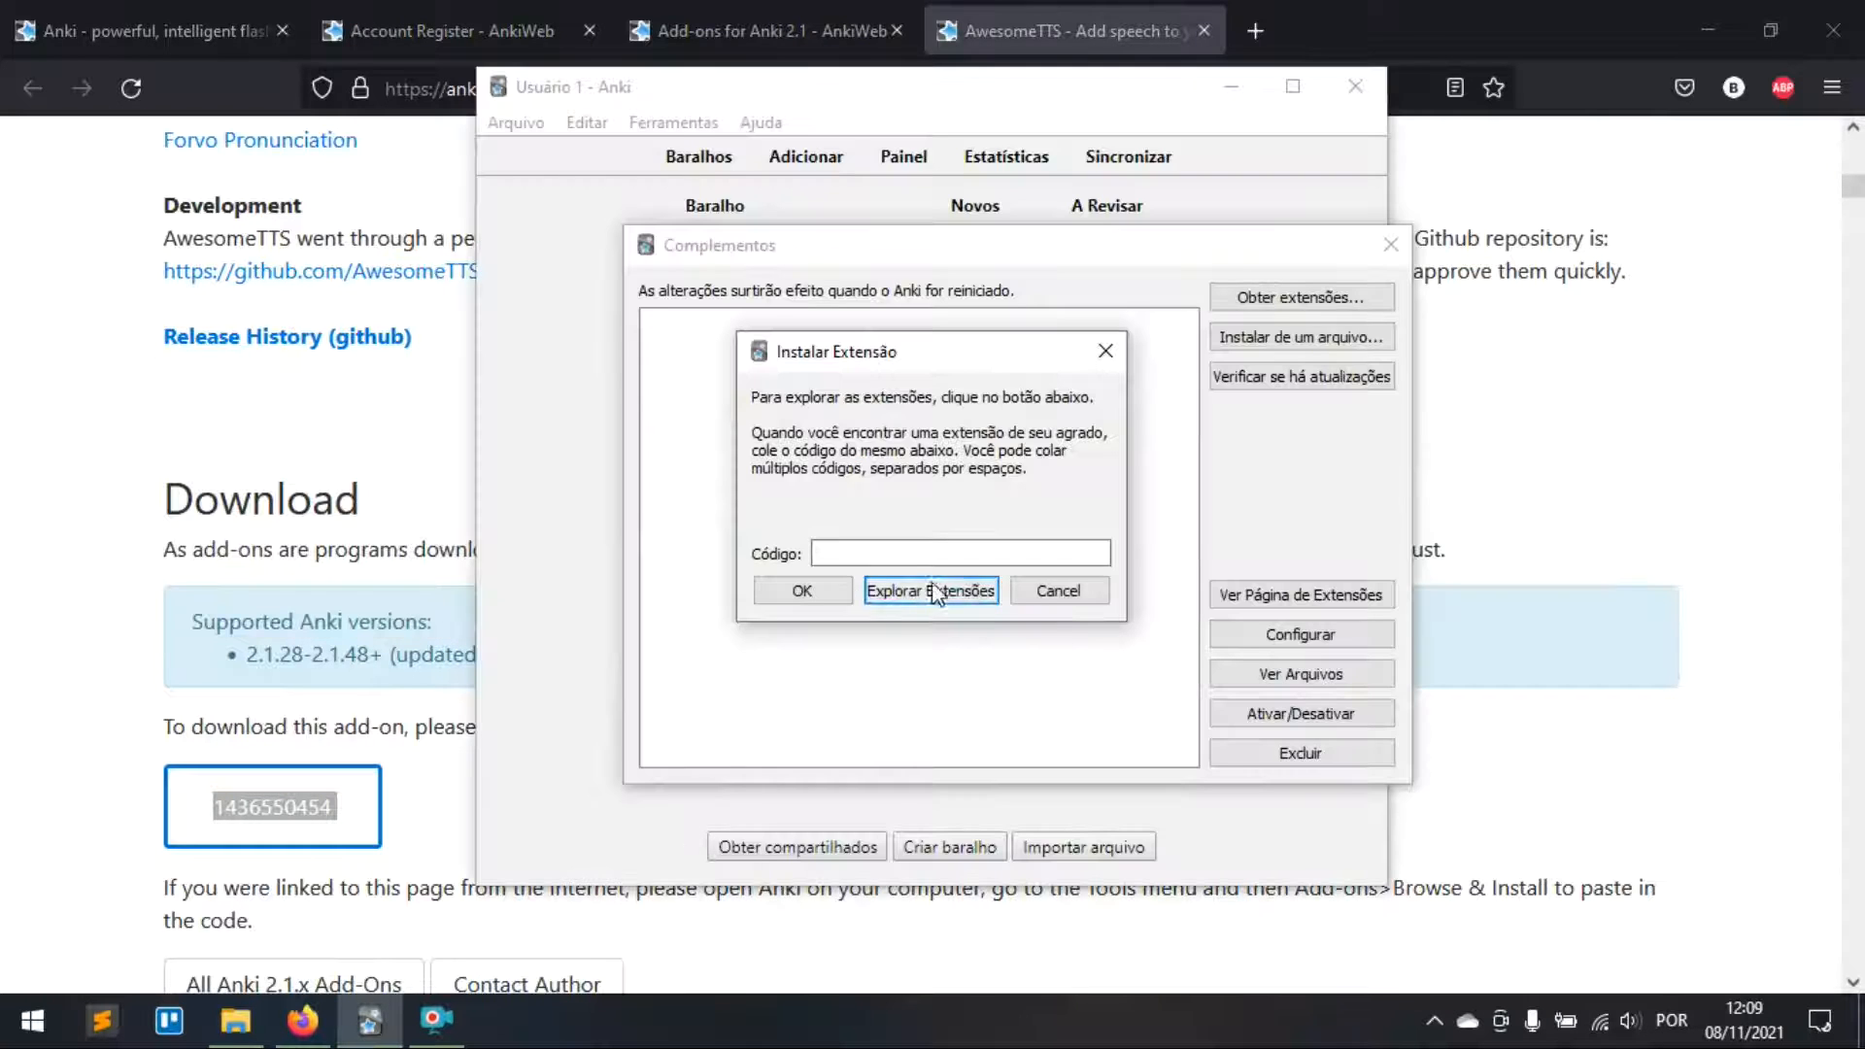
{"action": "key", "text": "ctrl+v"}
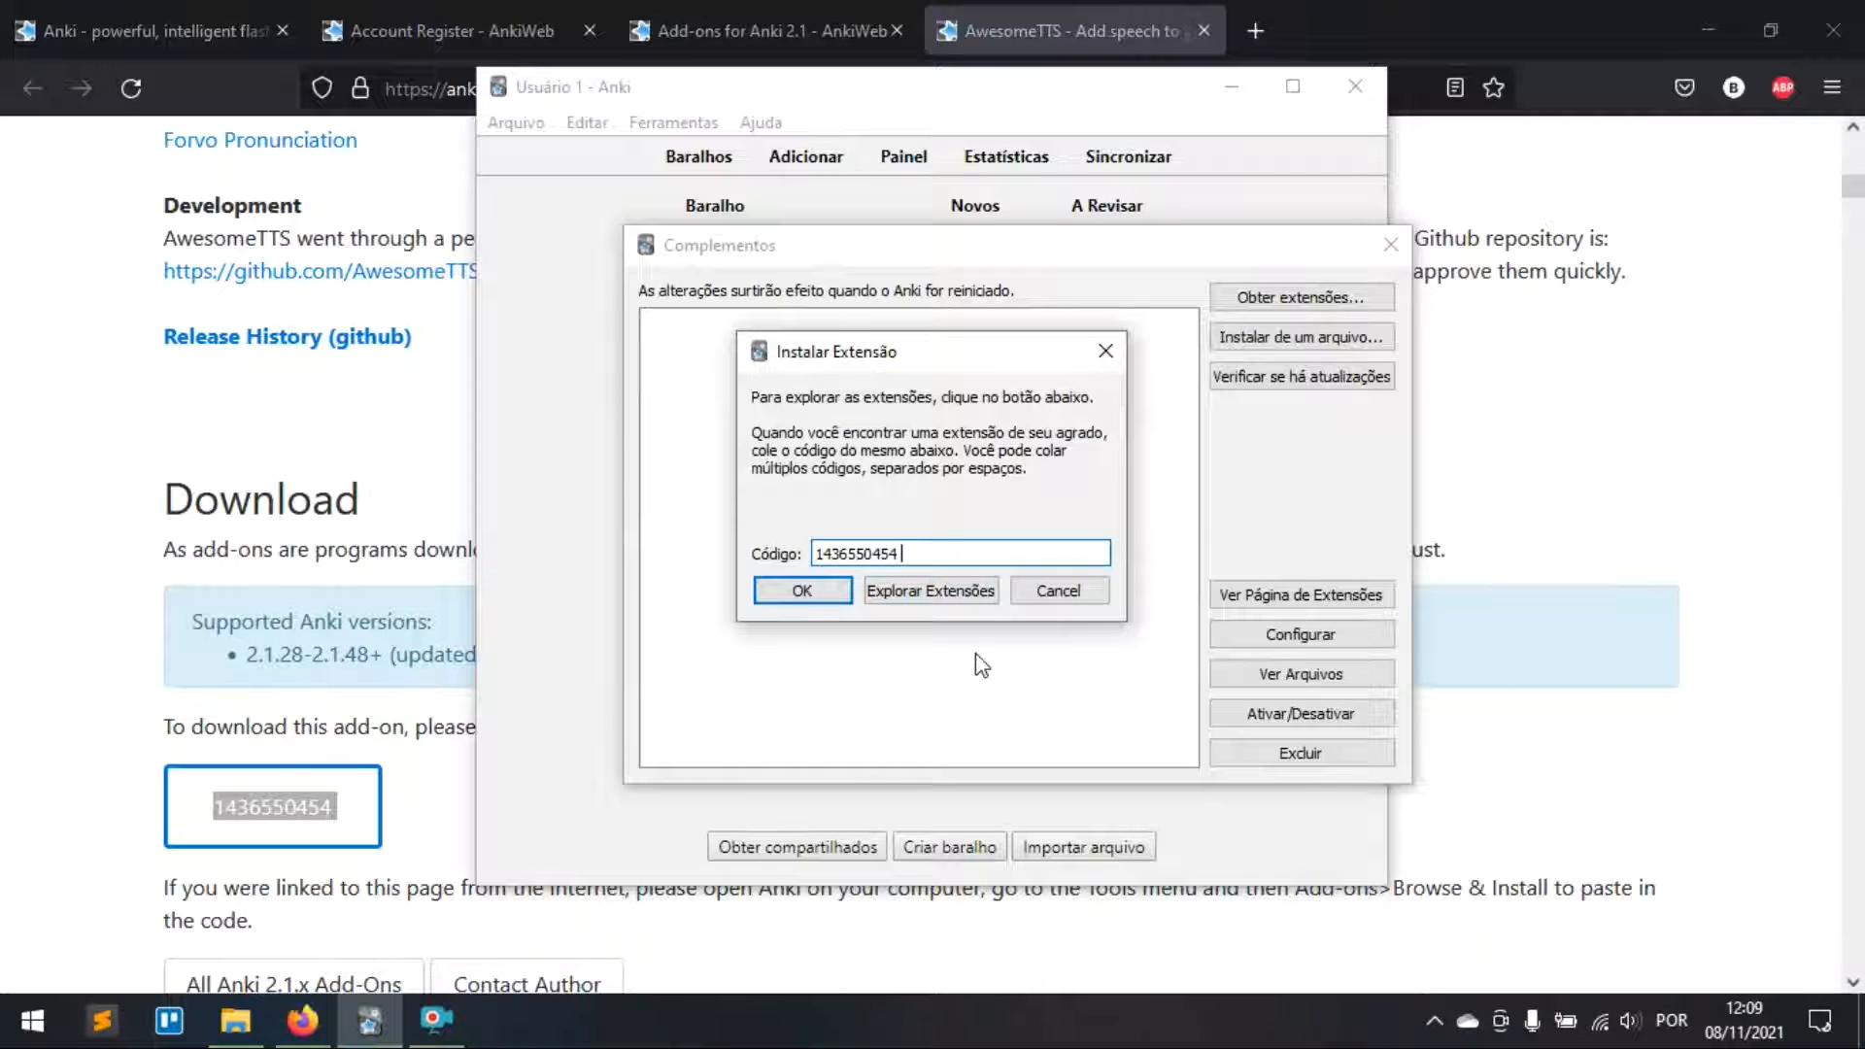
{"action": "left_click", "coordinate": [803, 588]}
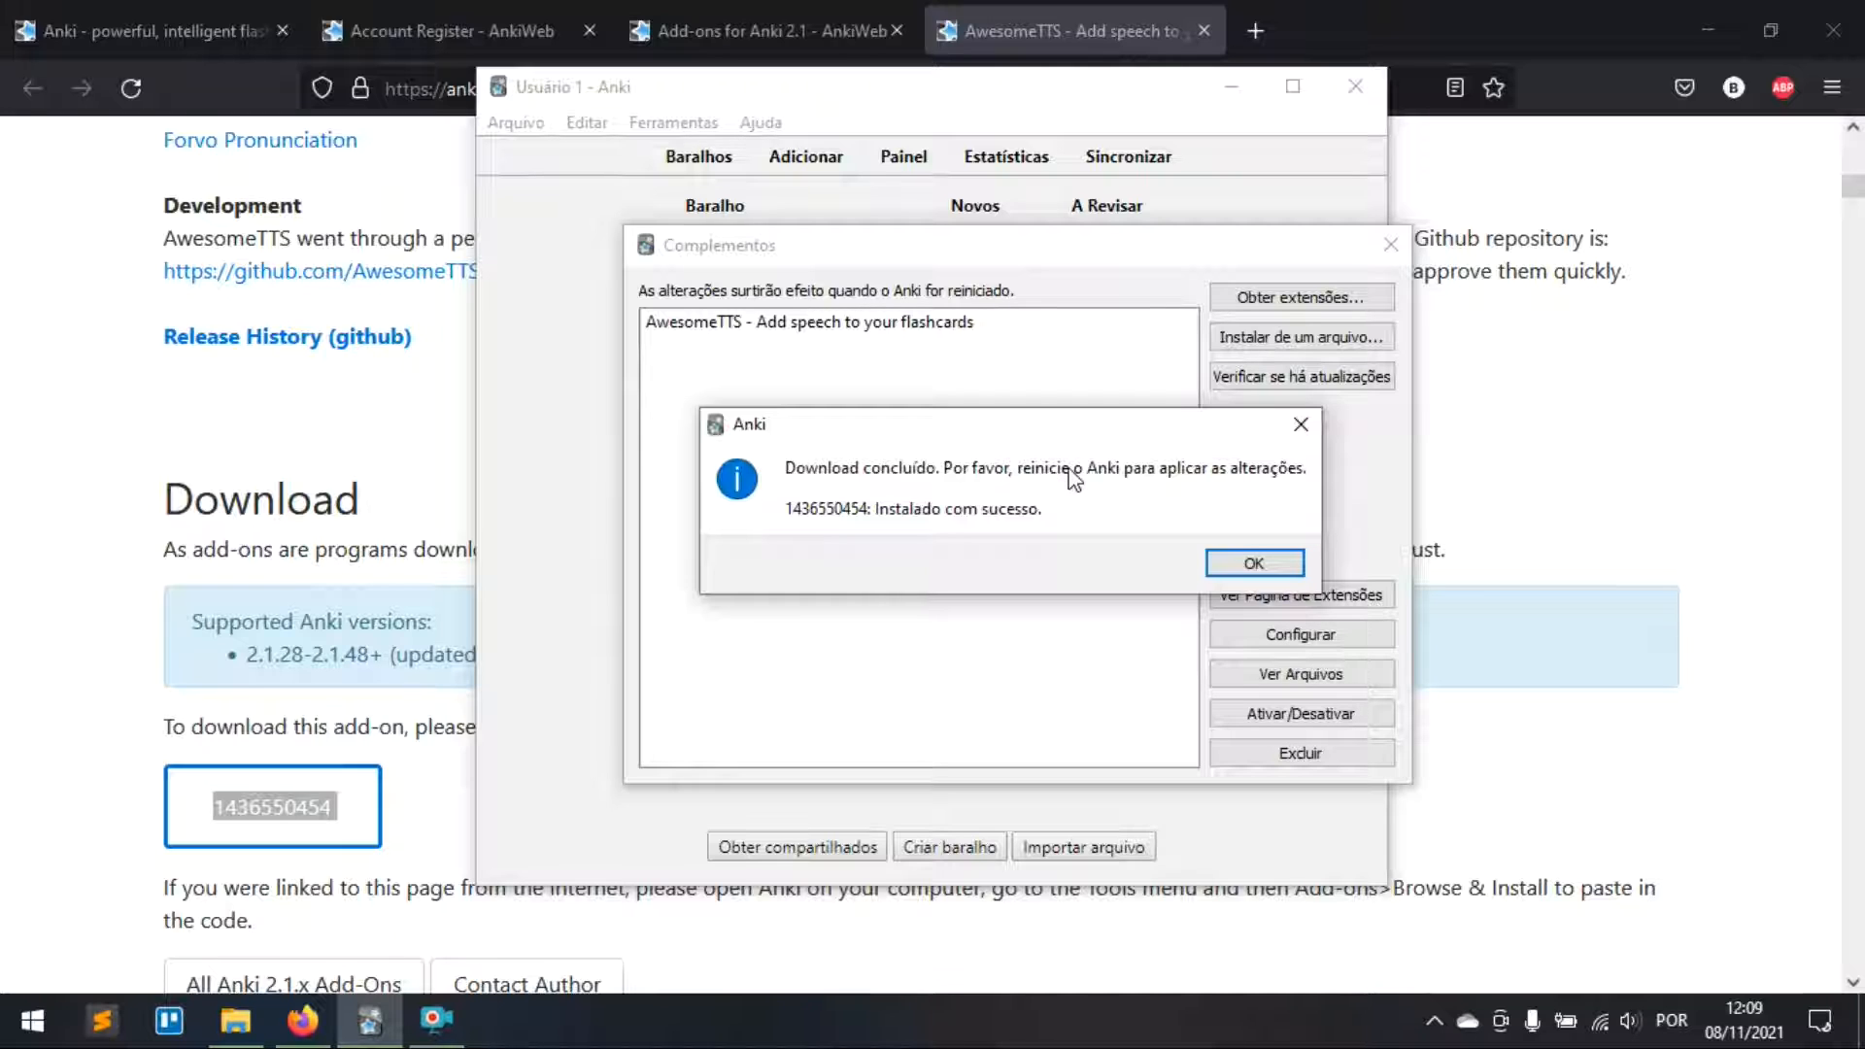
{"action": "left_click", "coordinate": [1229, 565]}
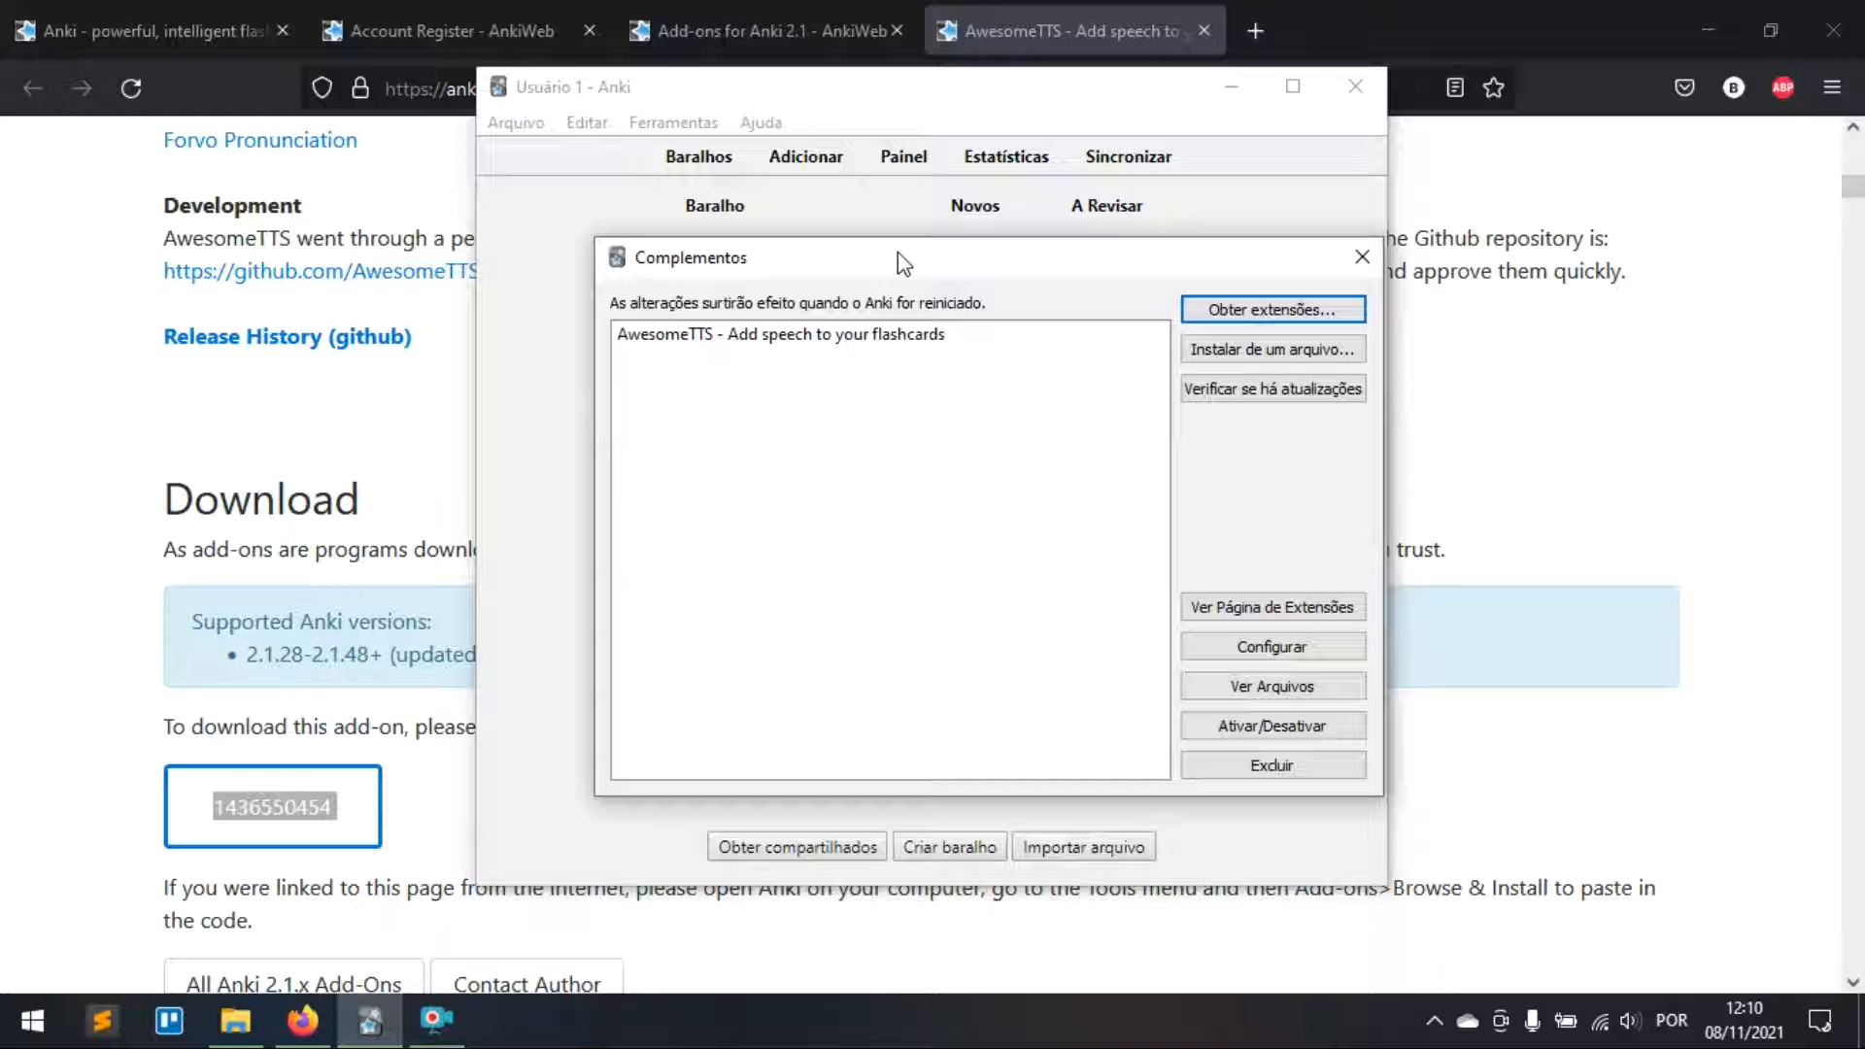
{"action": "left_click_drag", "start_coordinate": [904, 262], "coordinate": [951, 374]}
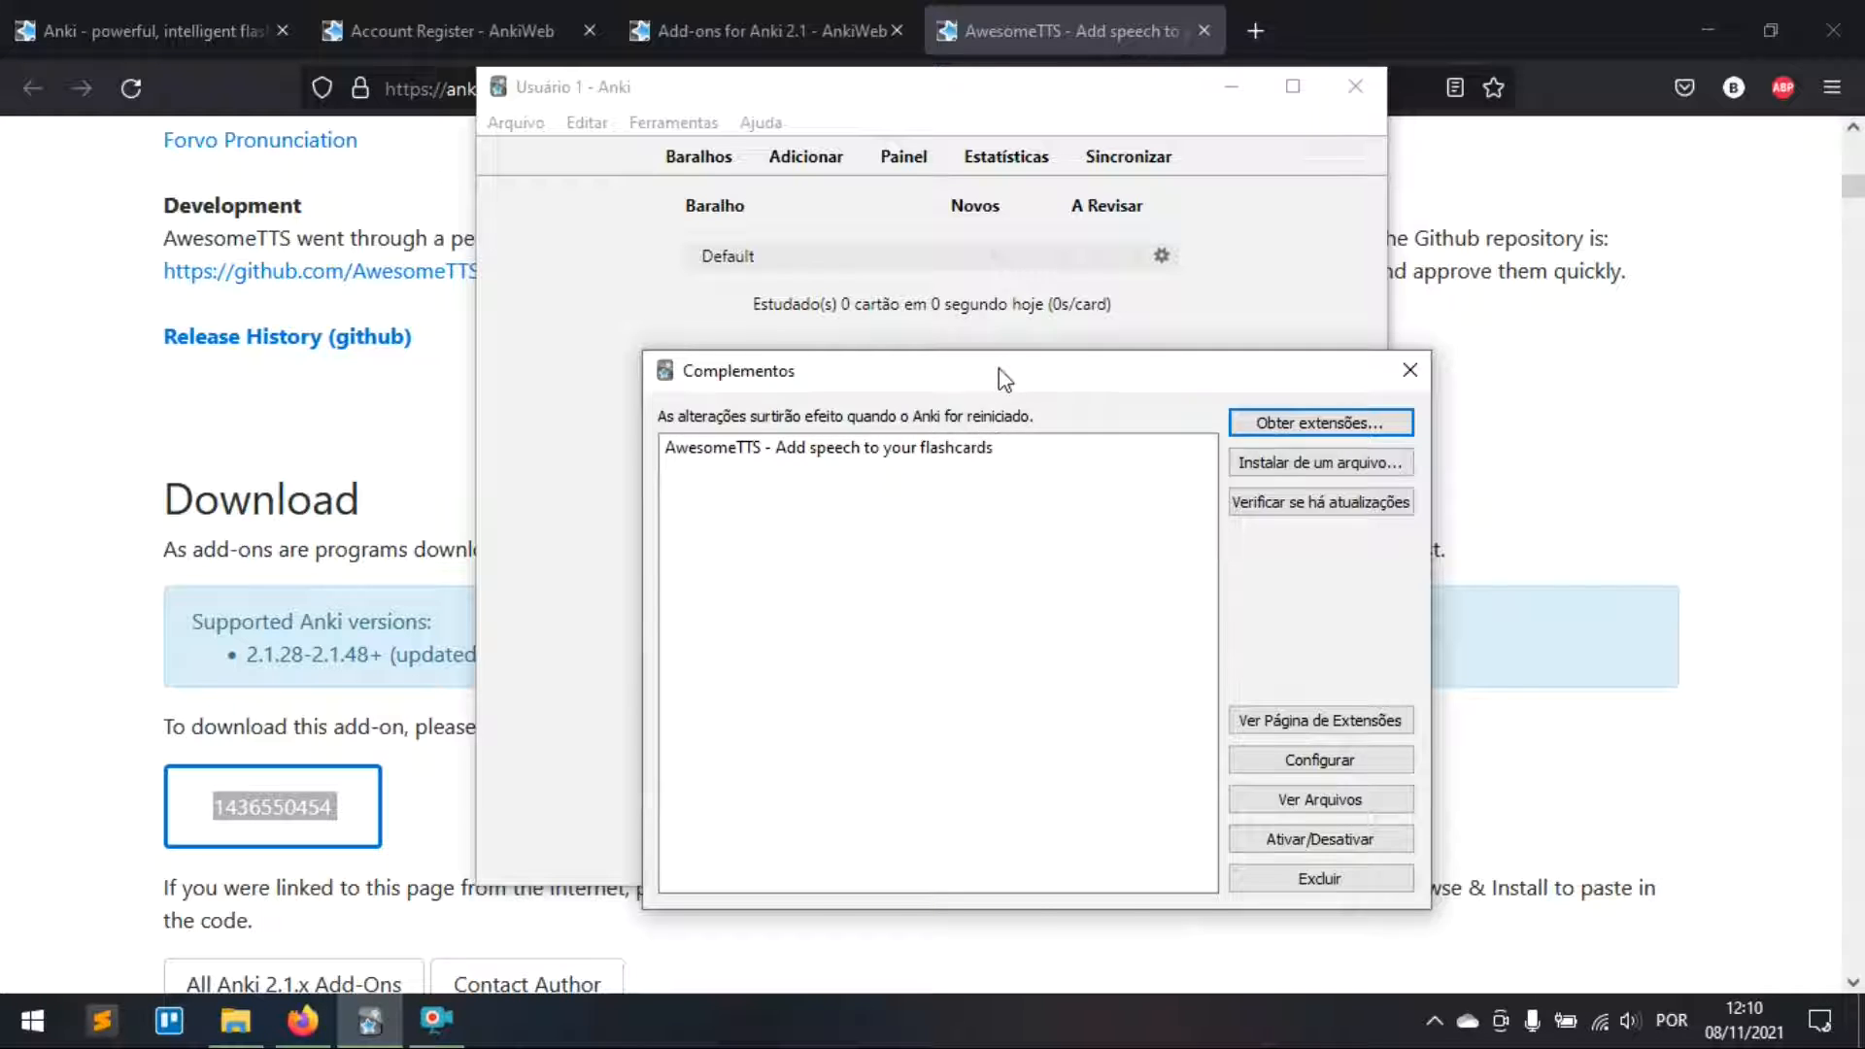
{"action": "left_click_drag", "start_coordinate": [1000, 375], "coordinate": [983, 269]}
{"action": "left_click", "coordinate": [211, 446]}
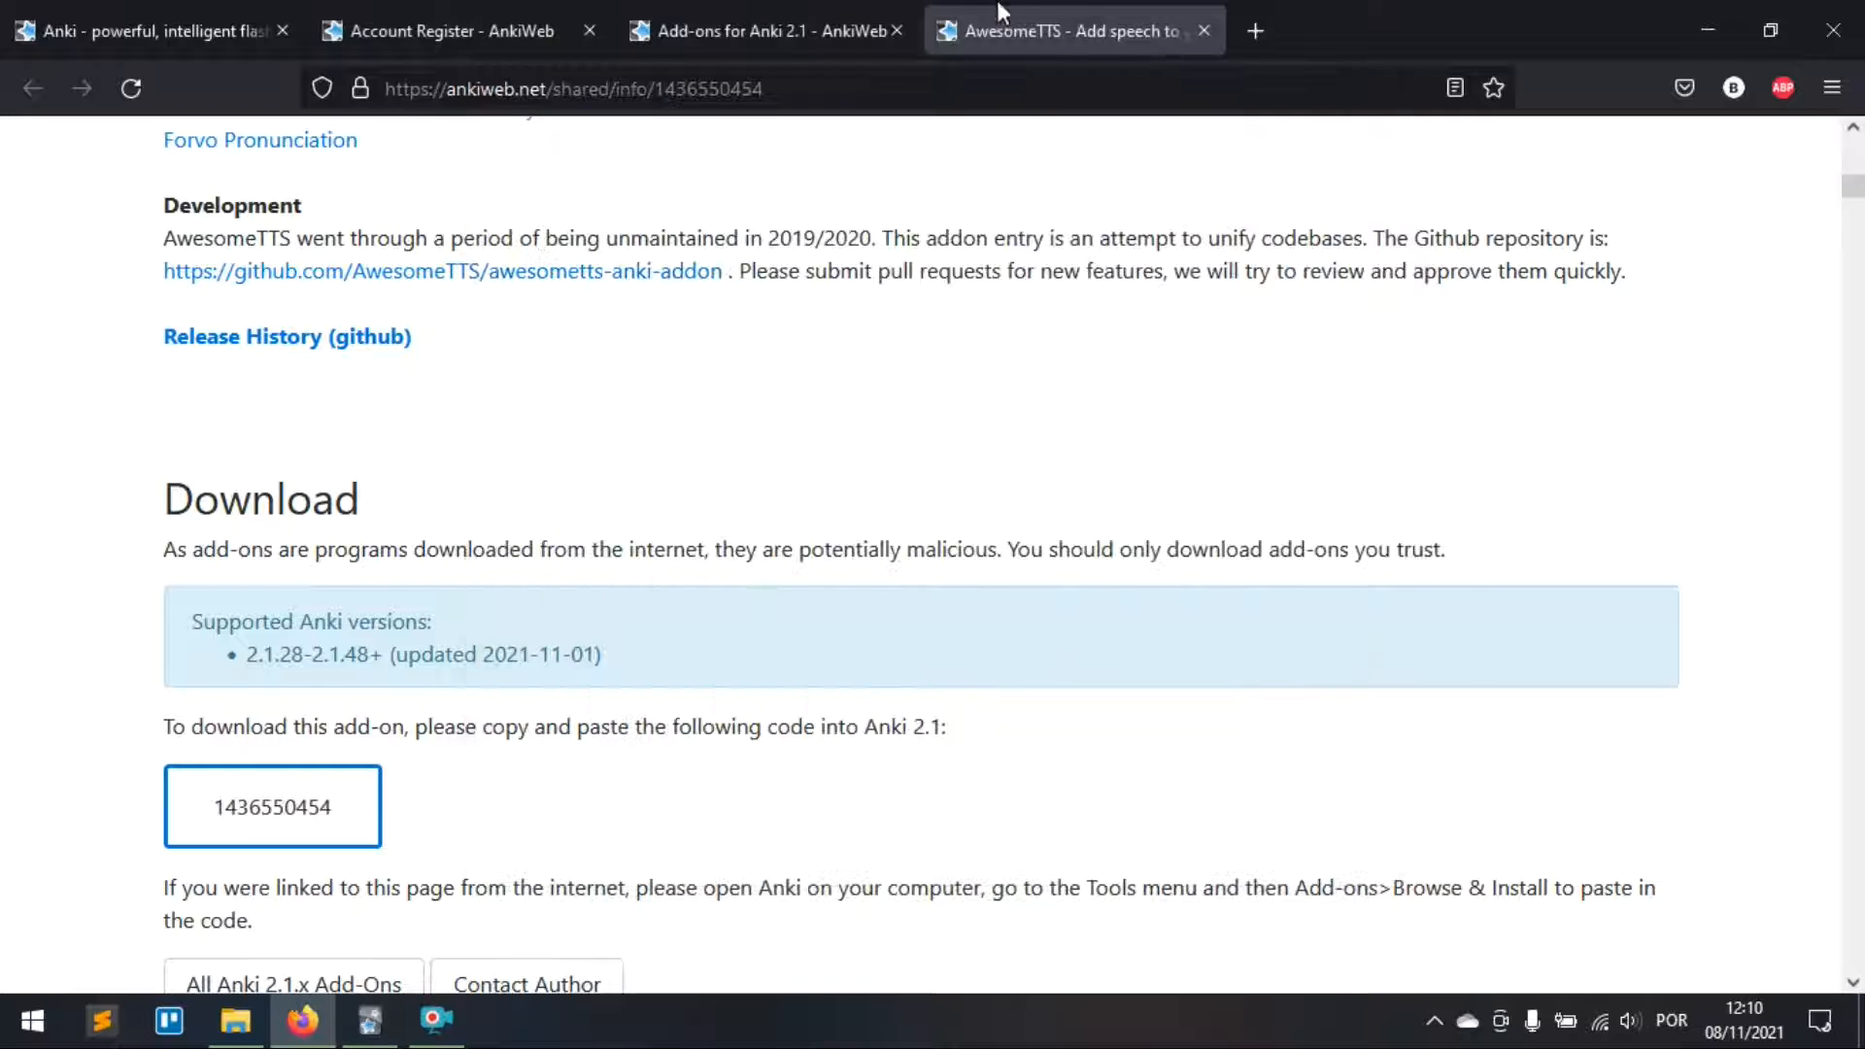
Step: Close the AwesomeTTS tab, find 'zoo' on the list, and open the Anki Zoom page
{"action": "middle_click", "coordinate": [1018, 4]}
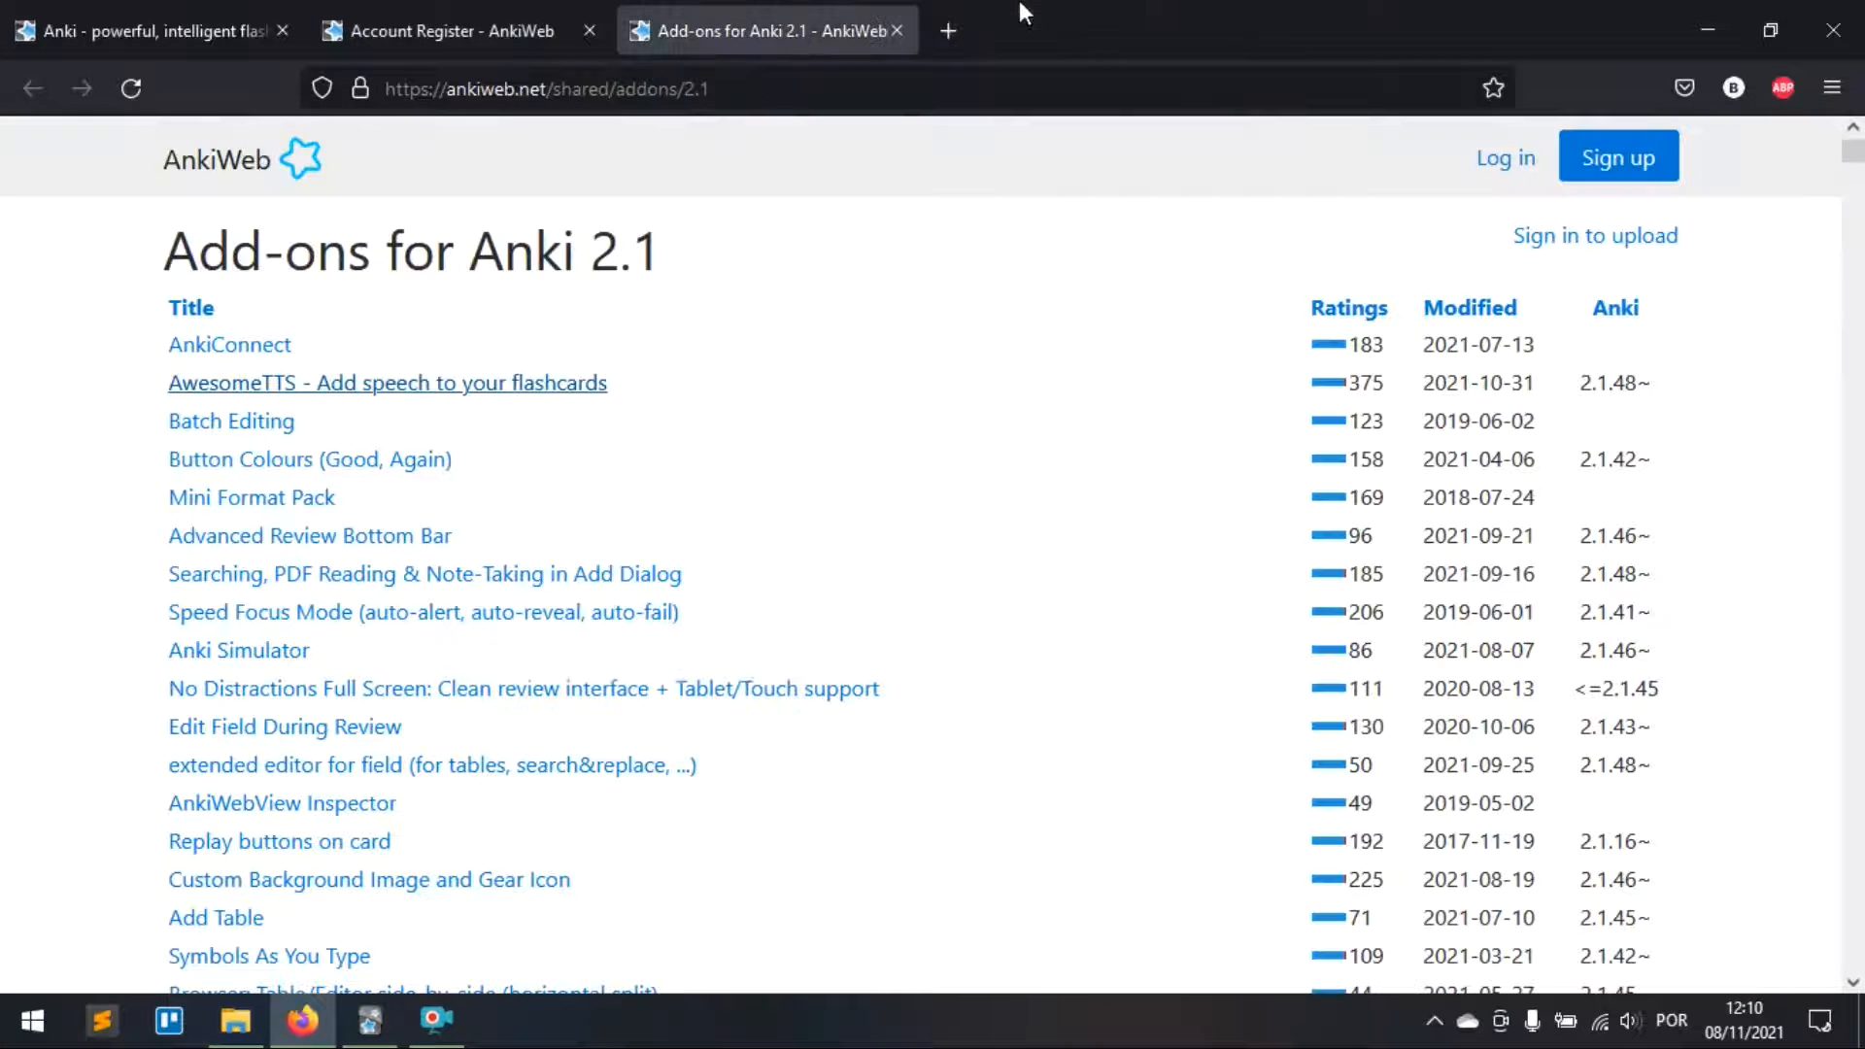
{"action": "key", "text": "ctrl+f"}
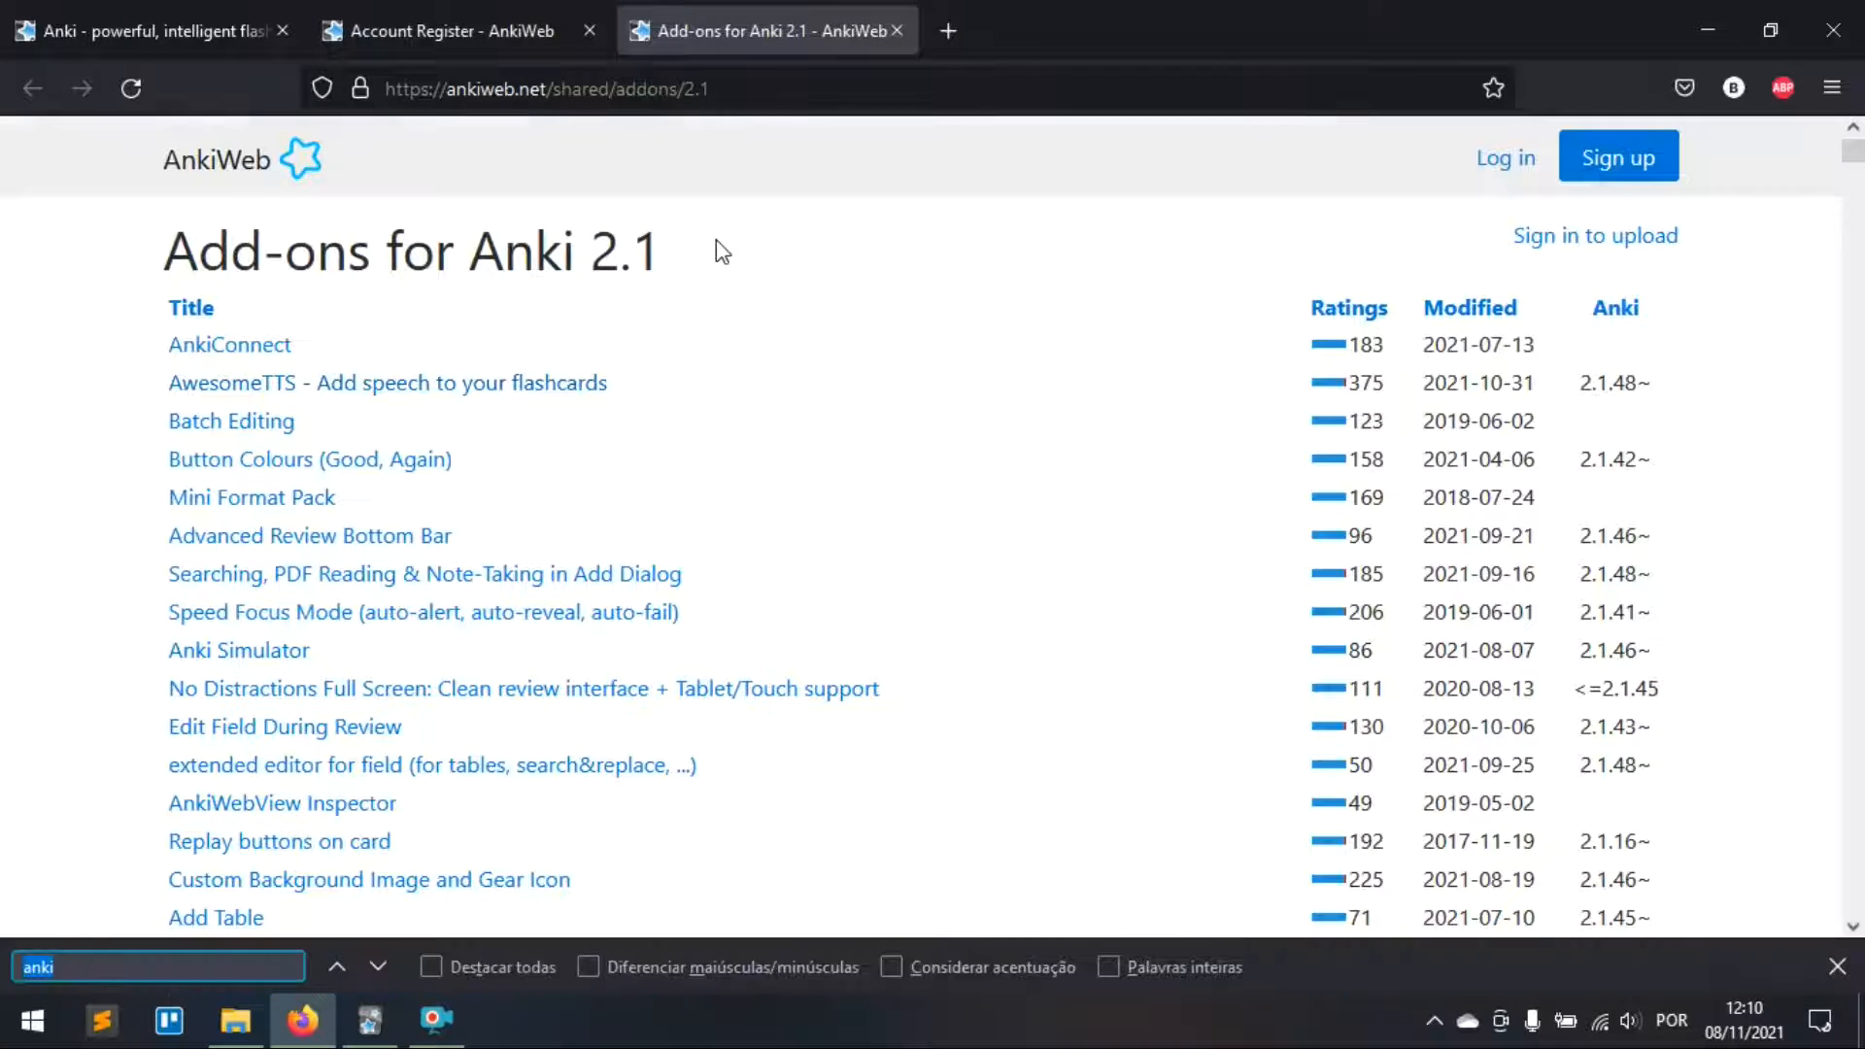
{"action": "type", "text": "zoo"}
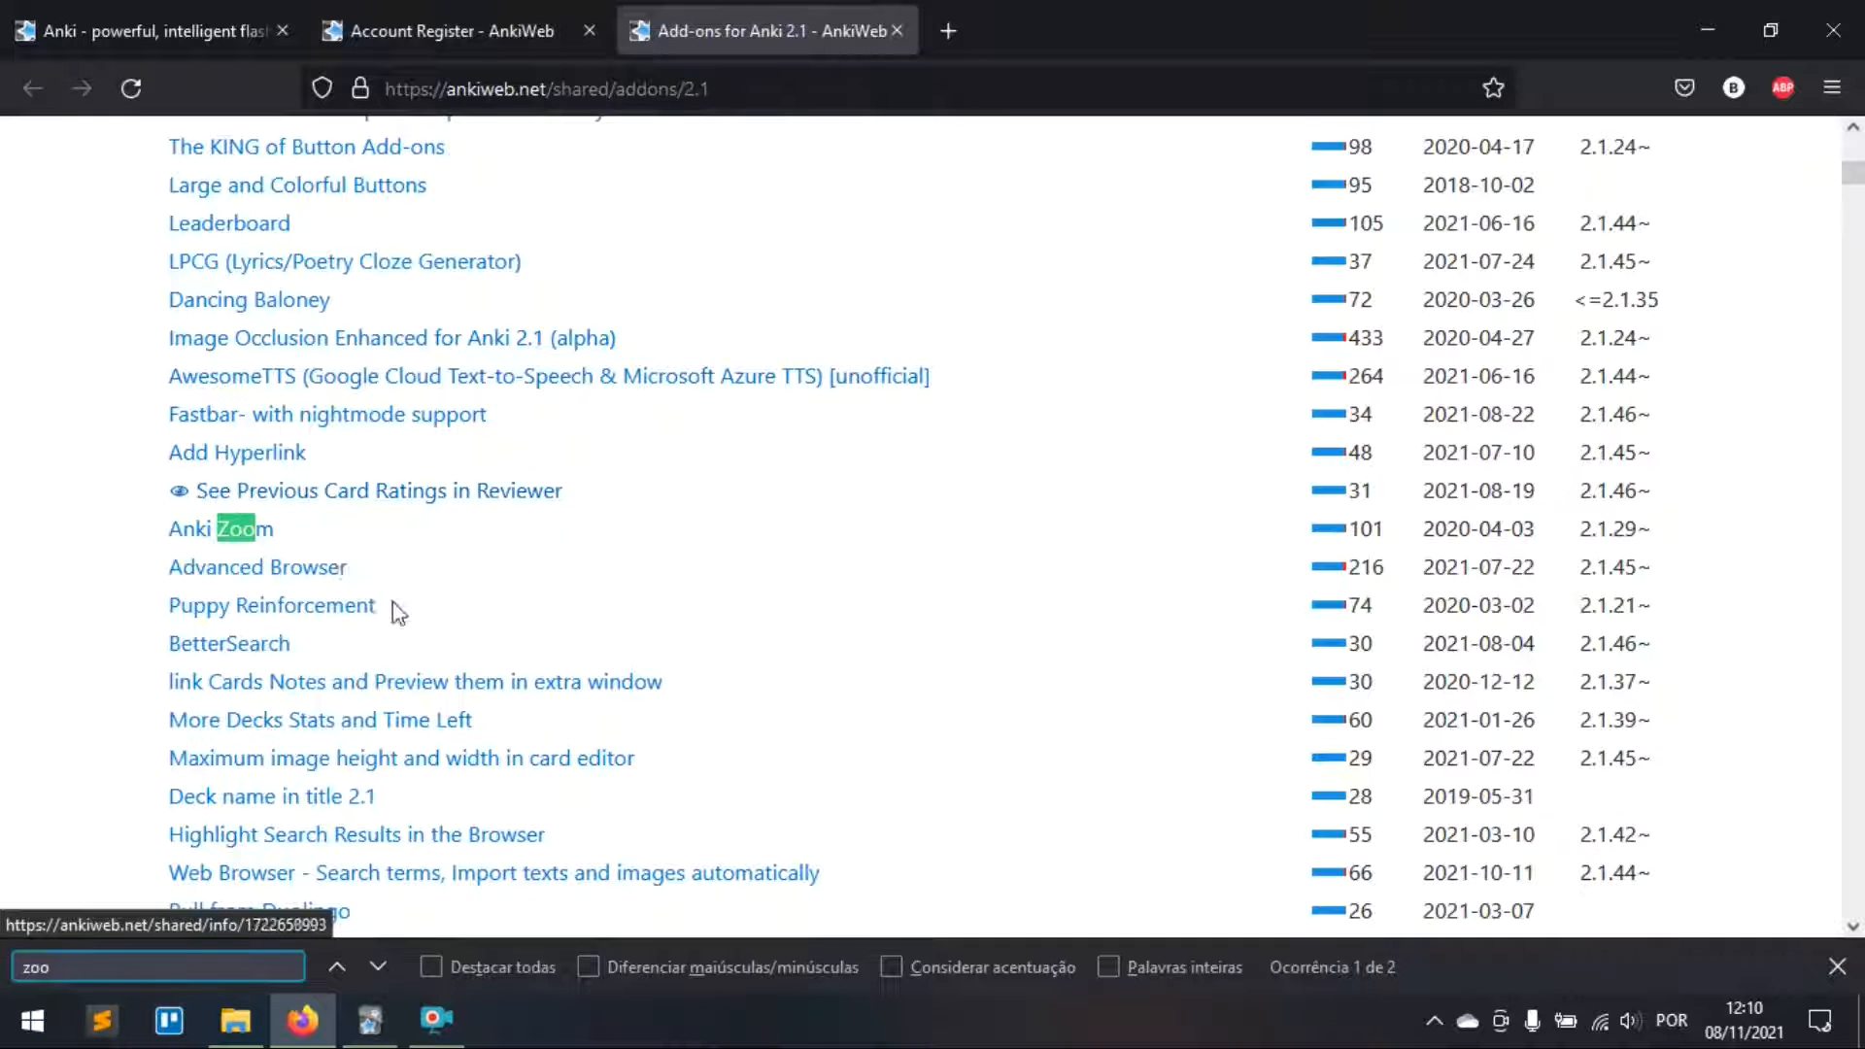
{"action": "key", "text": "Return"}
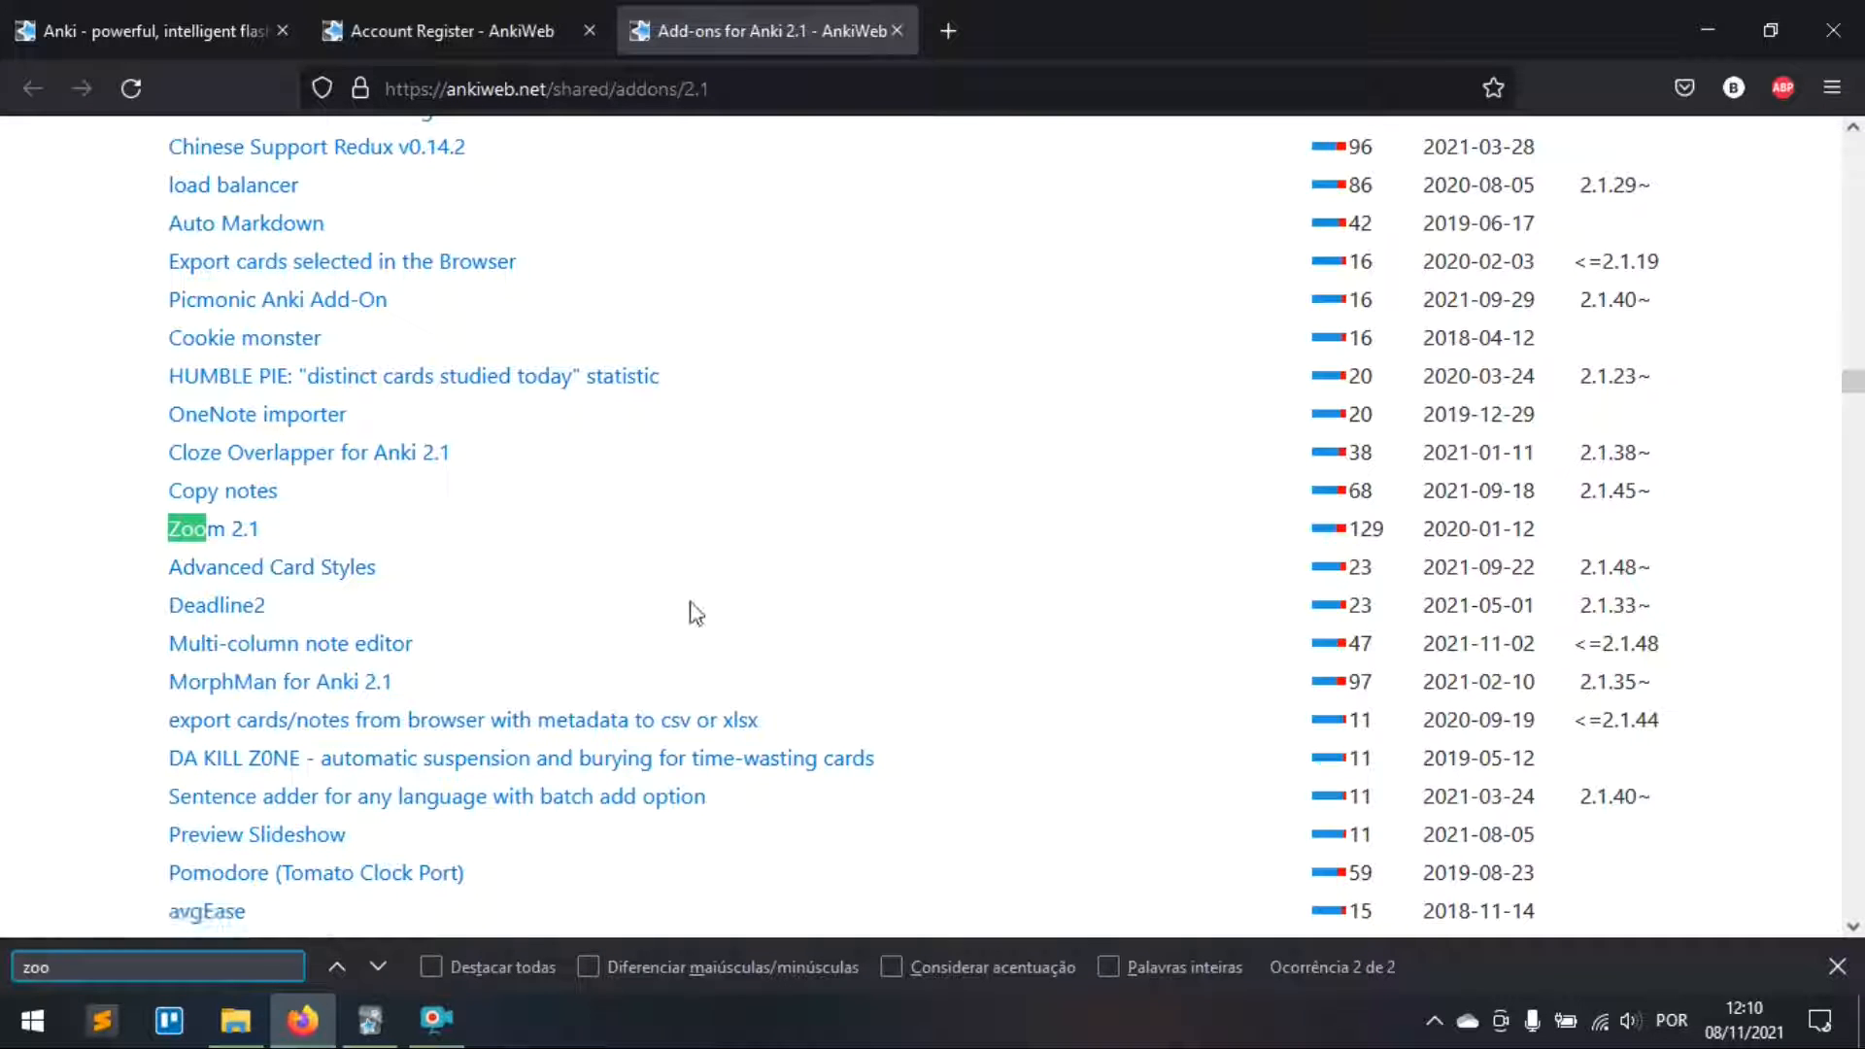
{"action": "key", "text": "Return"}
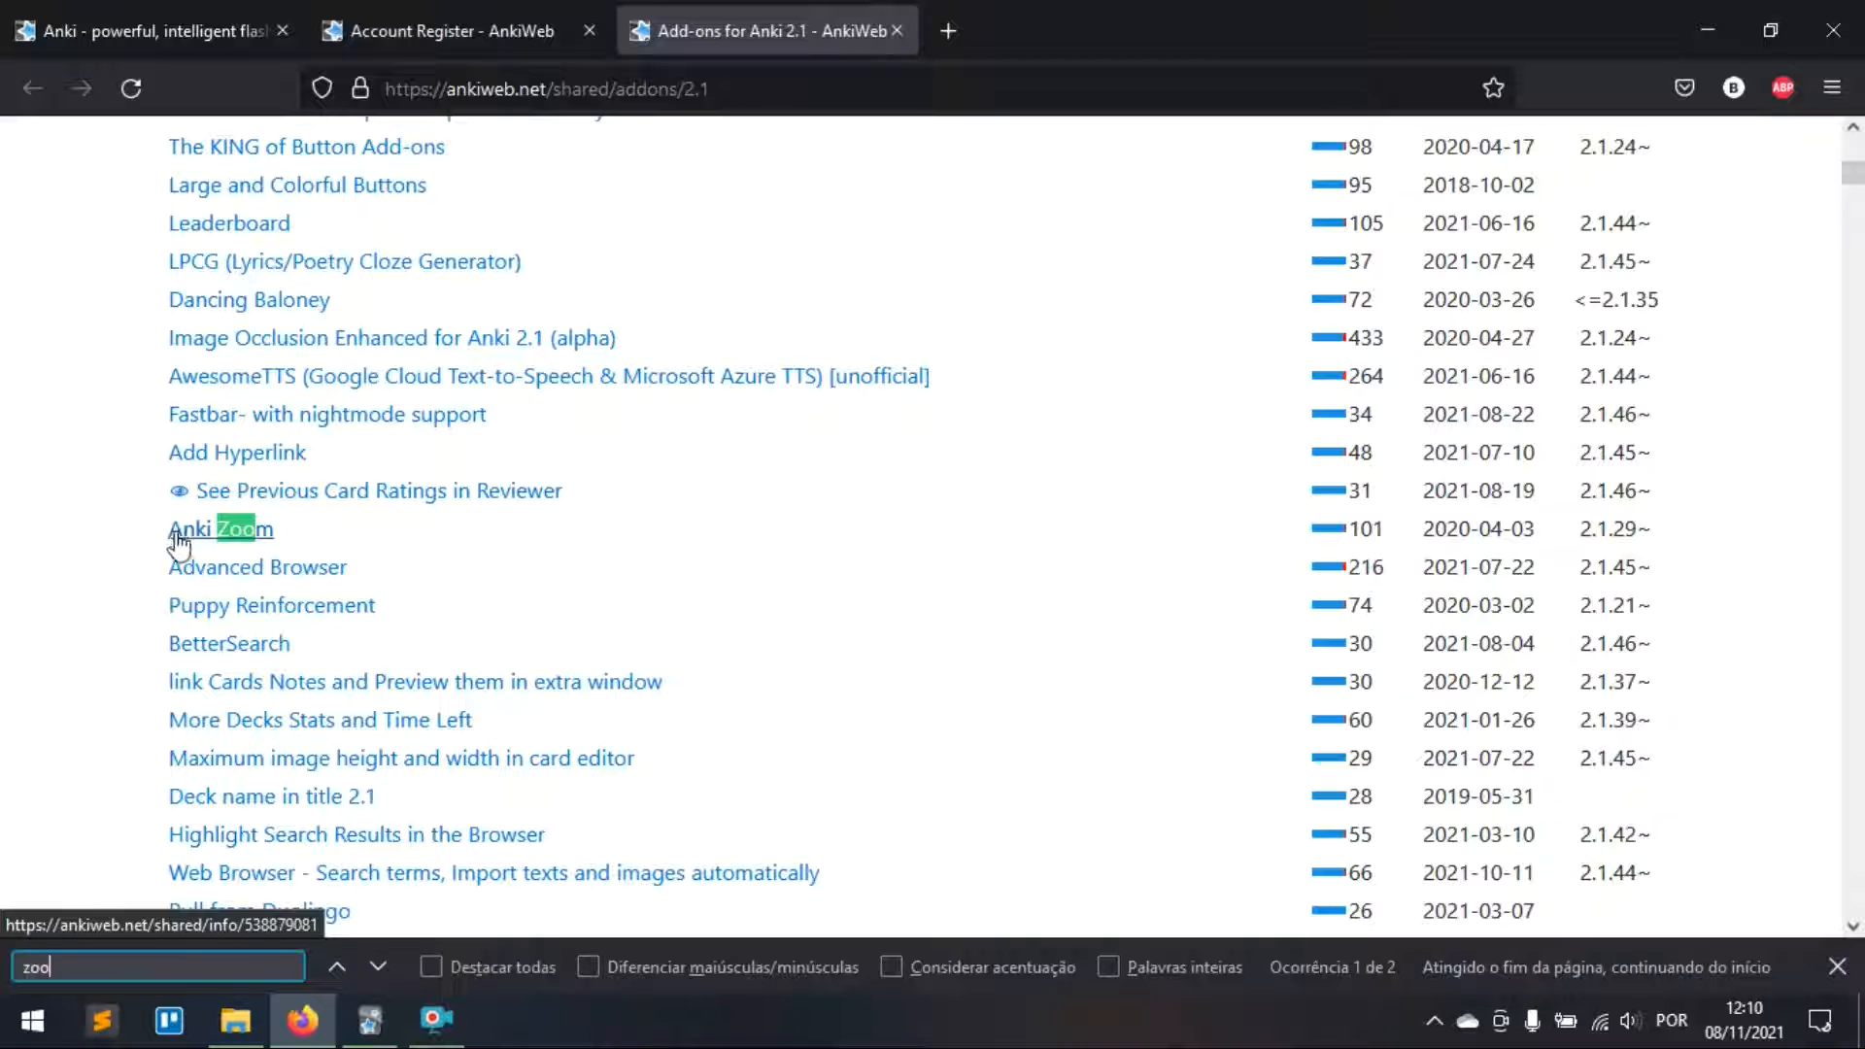
{"action": "left_click", "coordinate": [231, 537]}
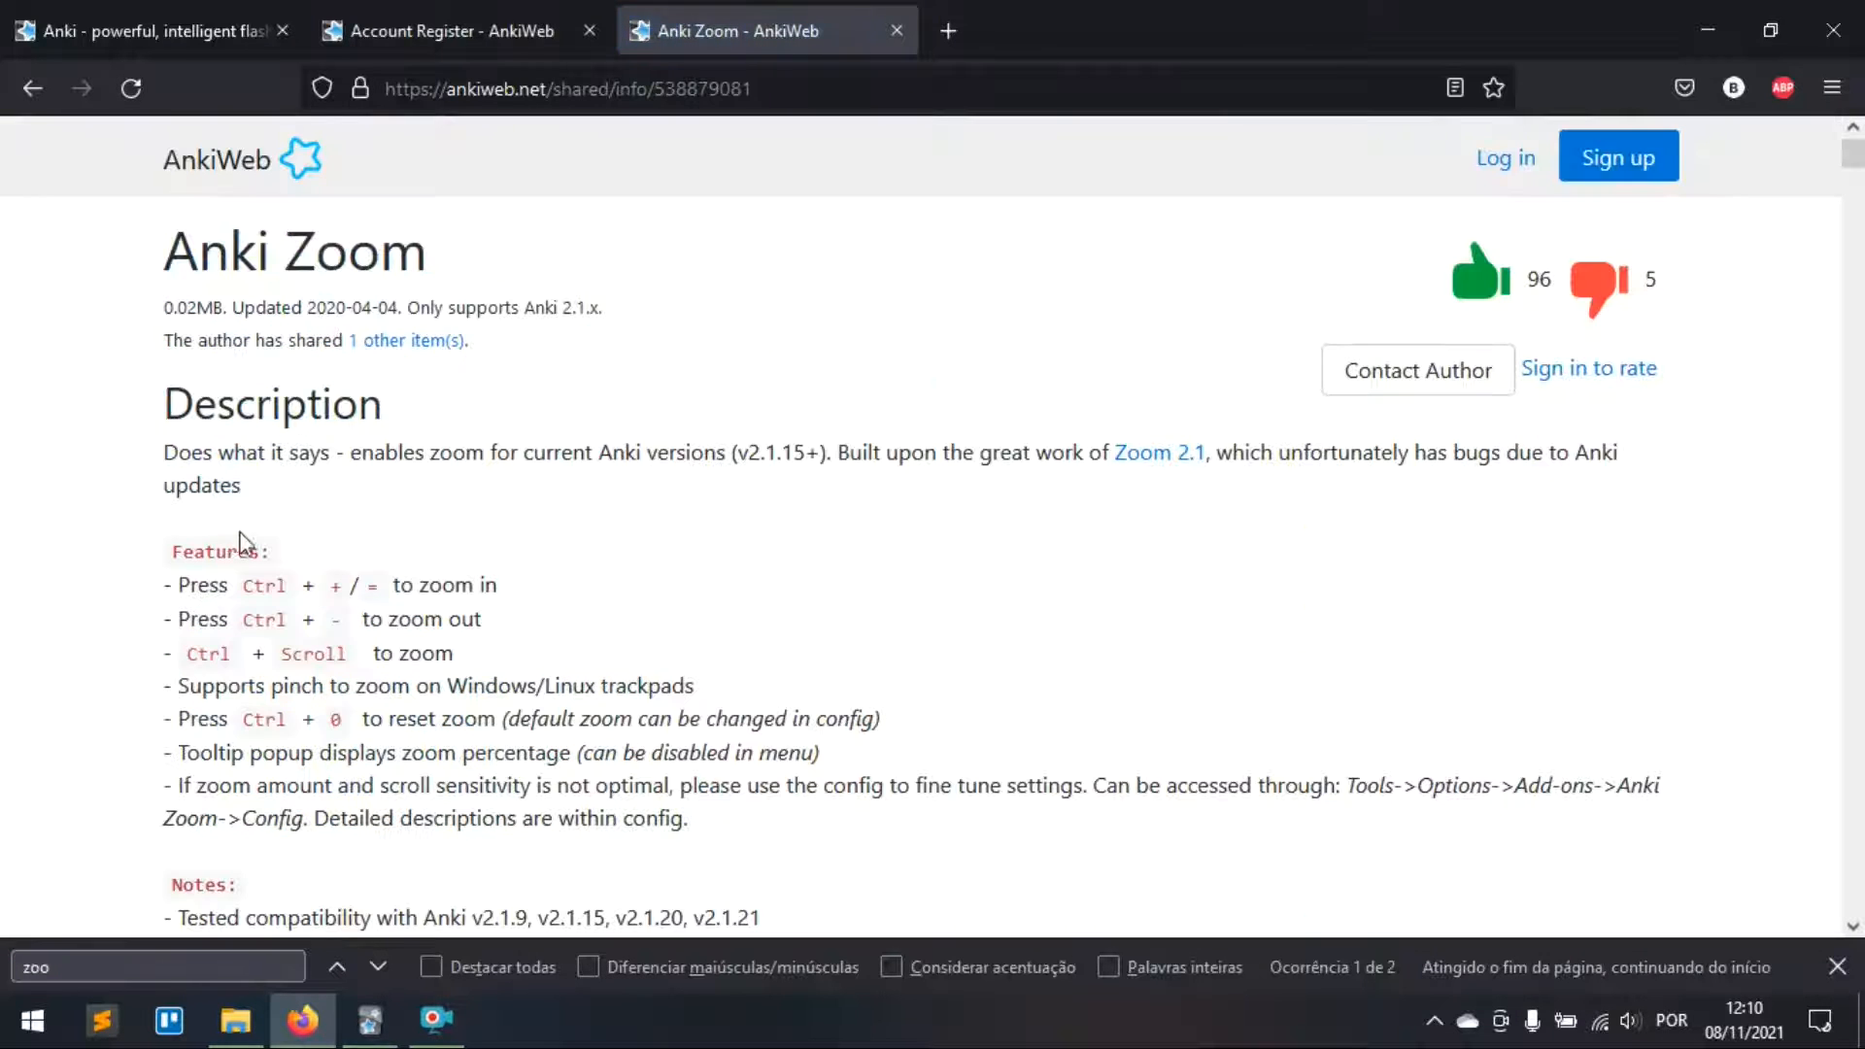
Step: Copy Anki Zoom's code 538879081 and bring up Anki's Obter extensões code prompt
{"action": "left_click_drag", "start_coordinate": [240, 588], "coordinate": [346, 584]}
{"action": "left_click", "coordinate": [343, 582]}
{"action": "scroll", "coordinate": [370, 617], "scroll_direction": "down", "scroll_amount": 10}
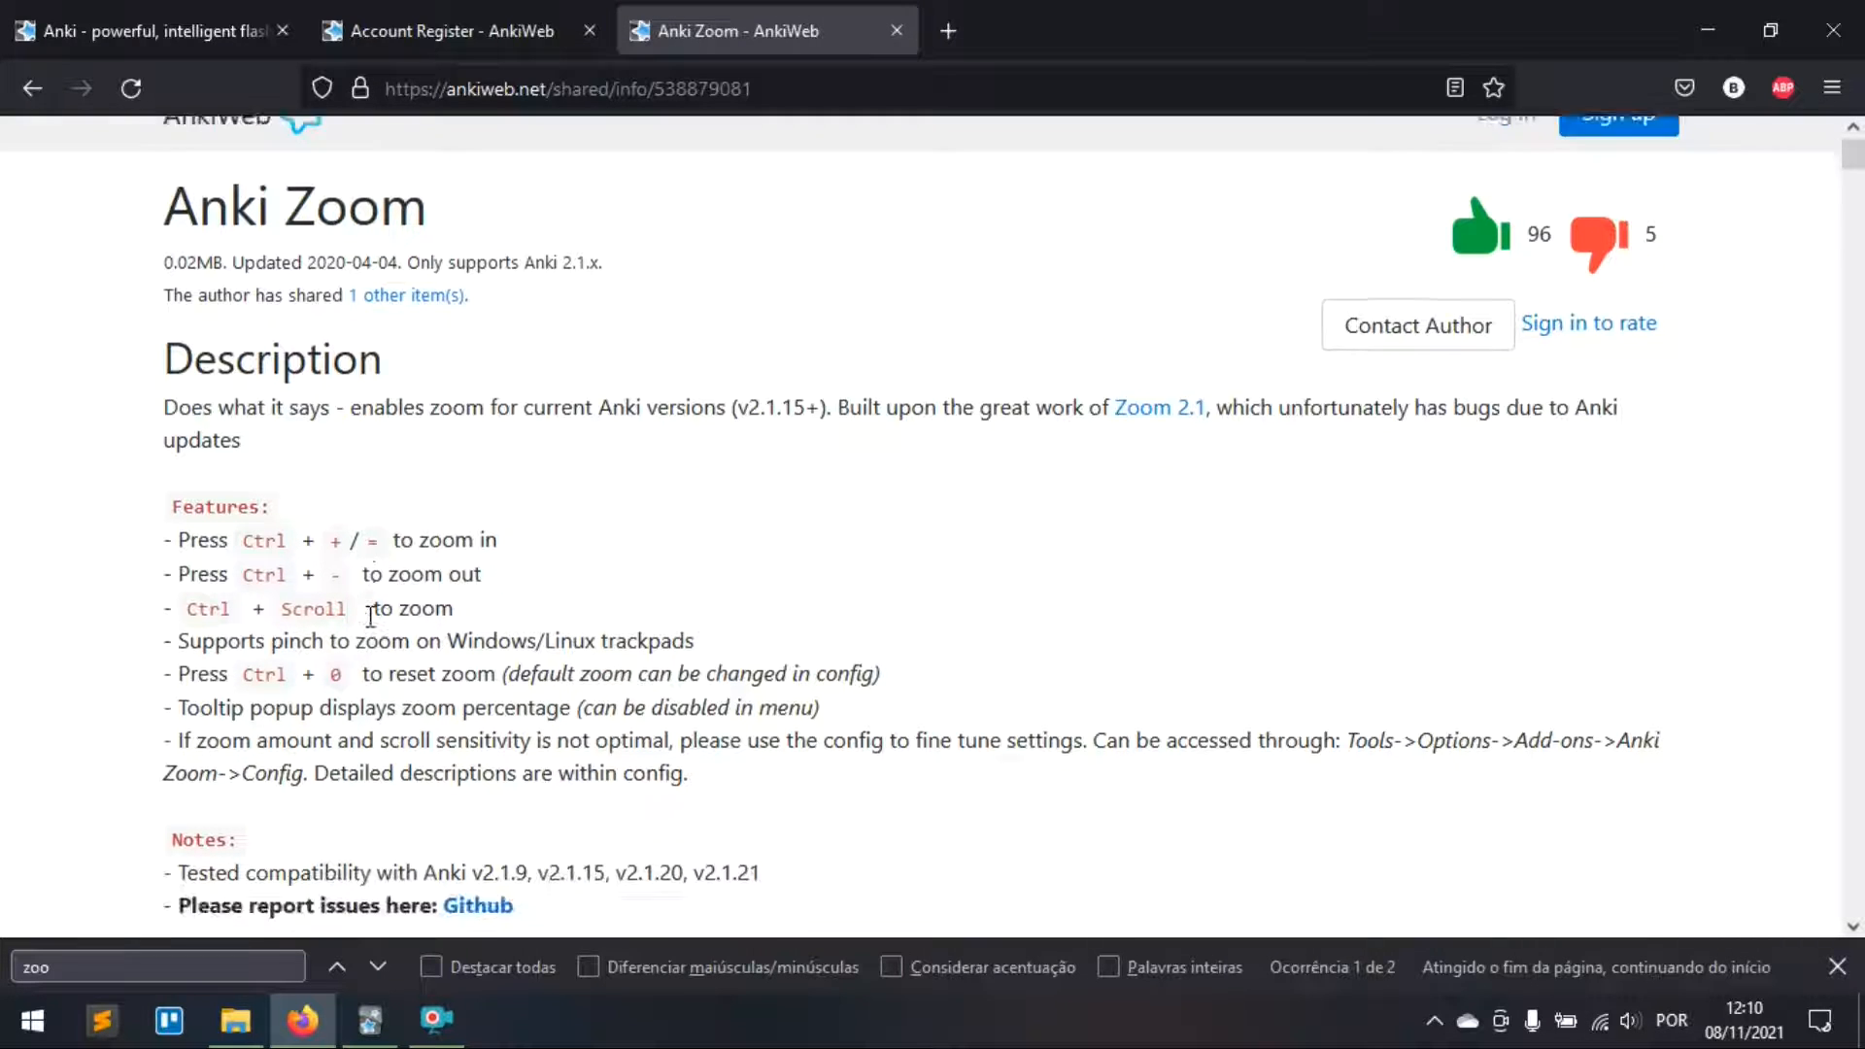
{"action": "left_click_drag", "start_coordinate": [322, 719], "coordinate": [216, 717]}
{"action": "key", "text": "ctrl+c"}
{"action": "key", "text": "alt+Tab"}
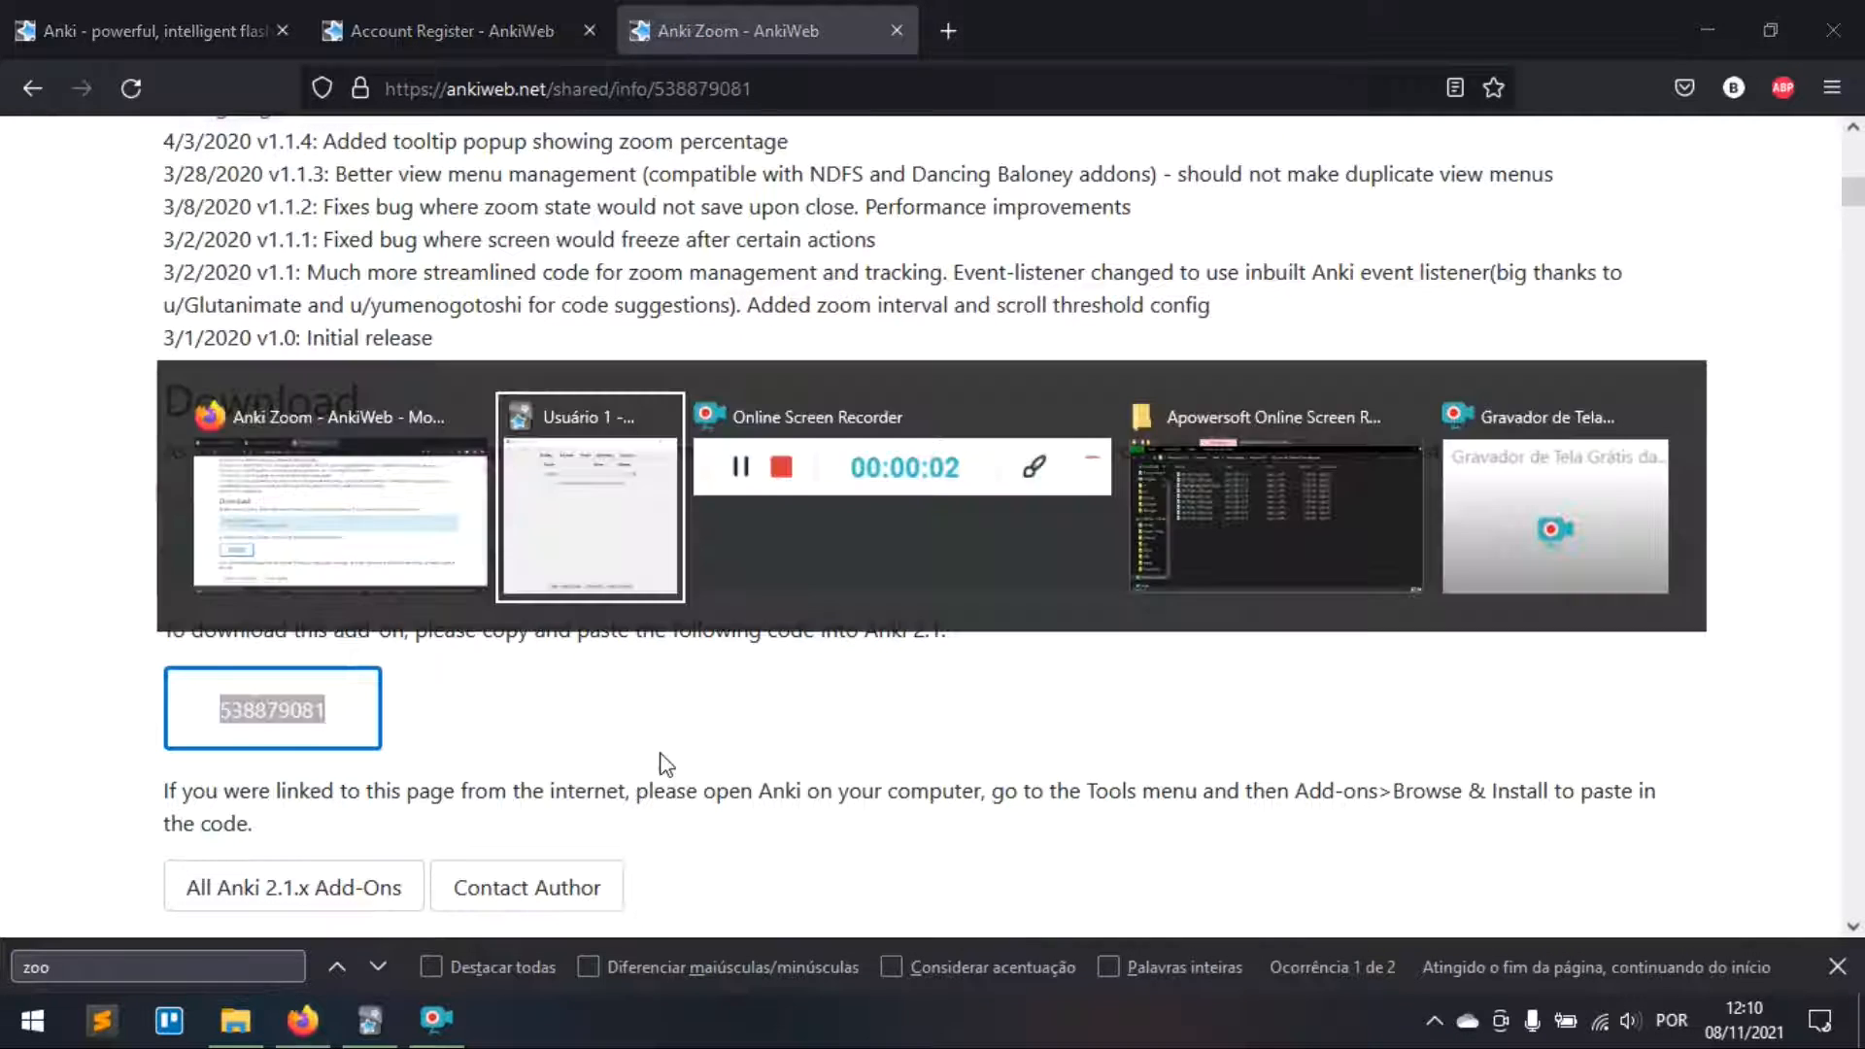
{"action": "left_click", "coordinate": [1295, 326]}
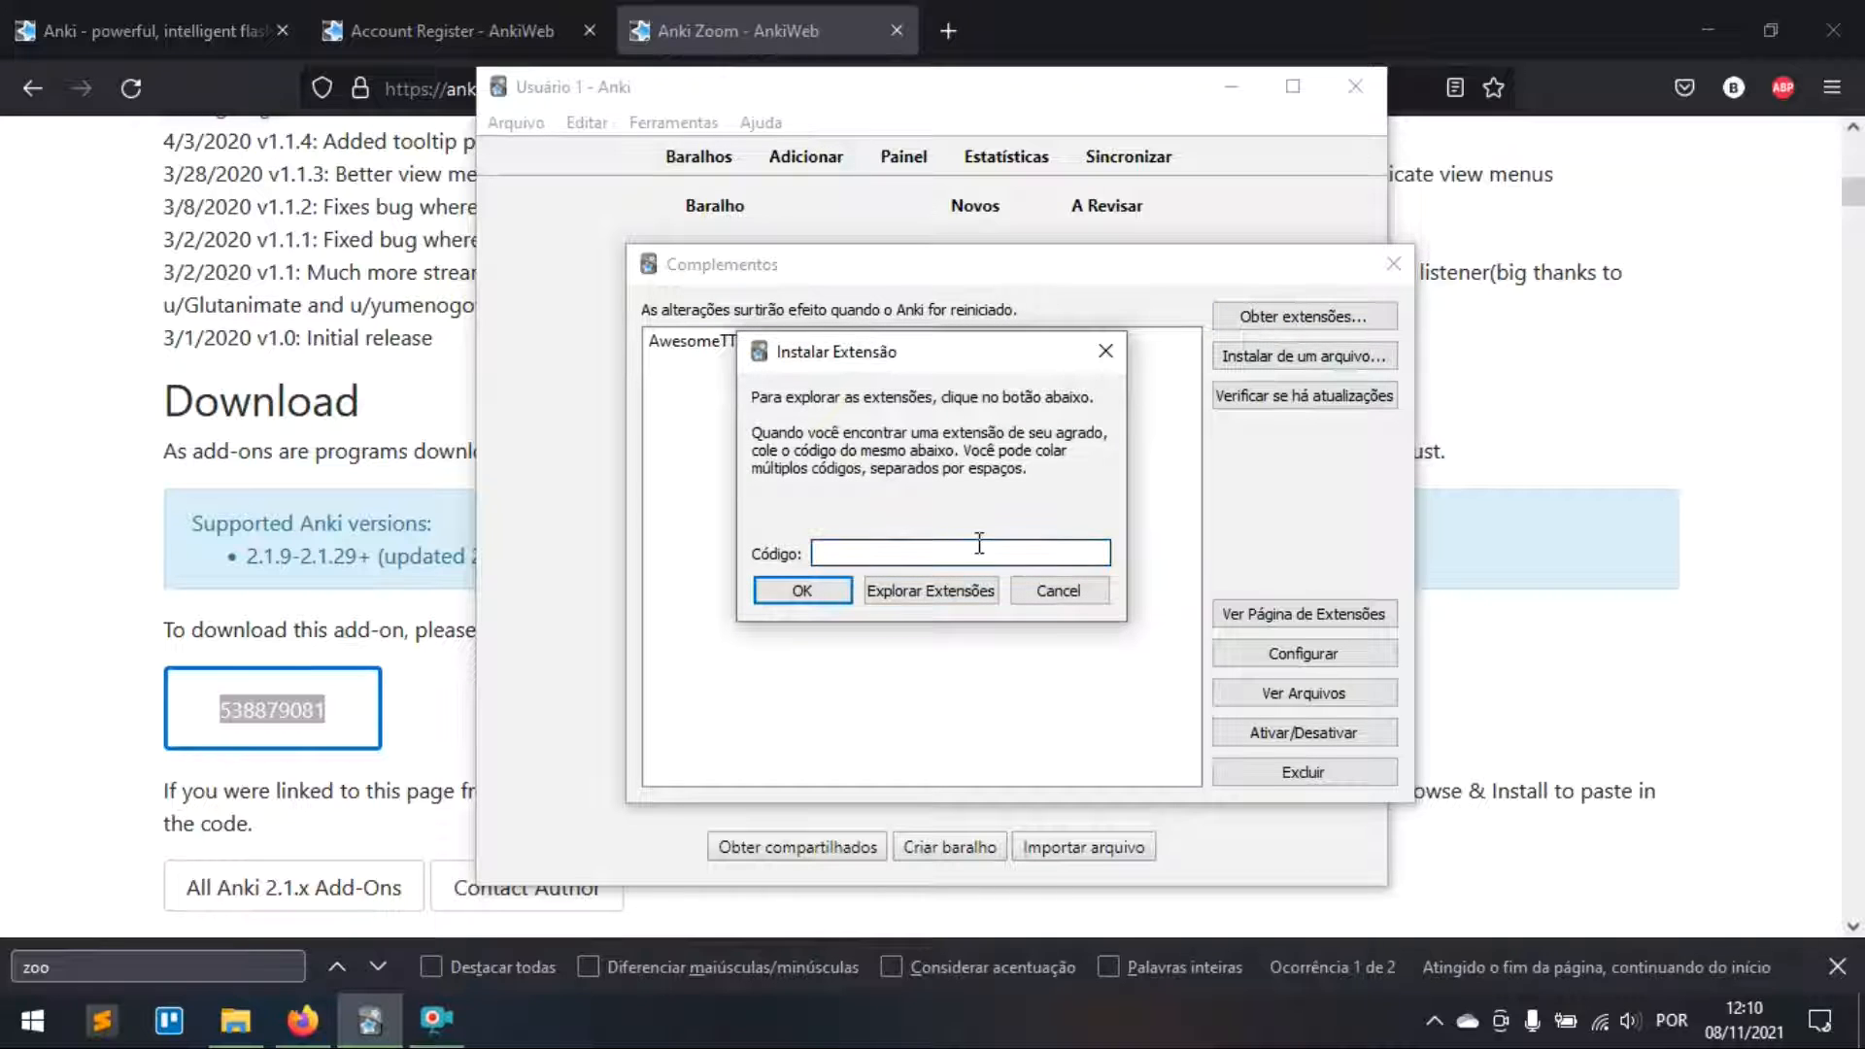
Step: Install Anki Zoom from its pasted code, then return Firefox to the AnkiWeb add-ons list
{"action": "key", "text": "ctrl+v"}
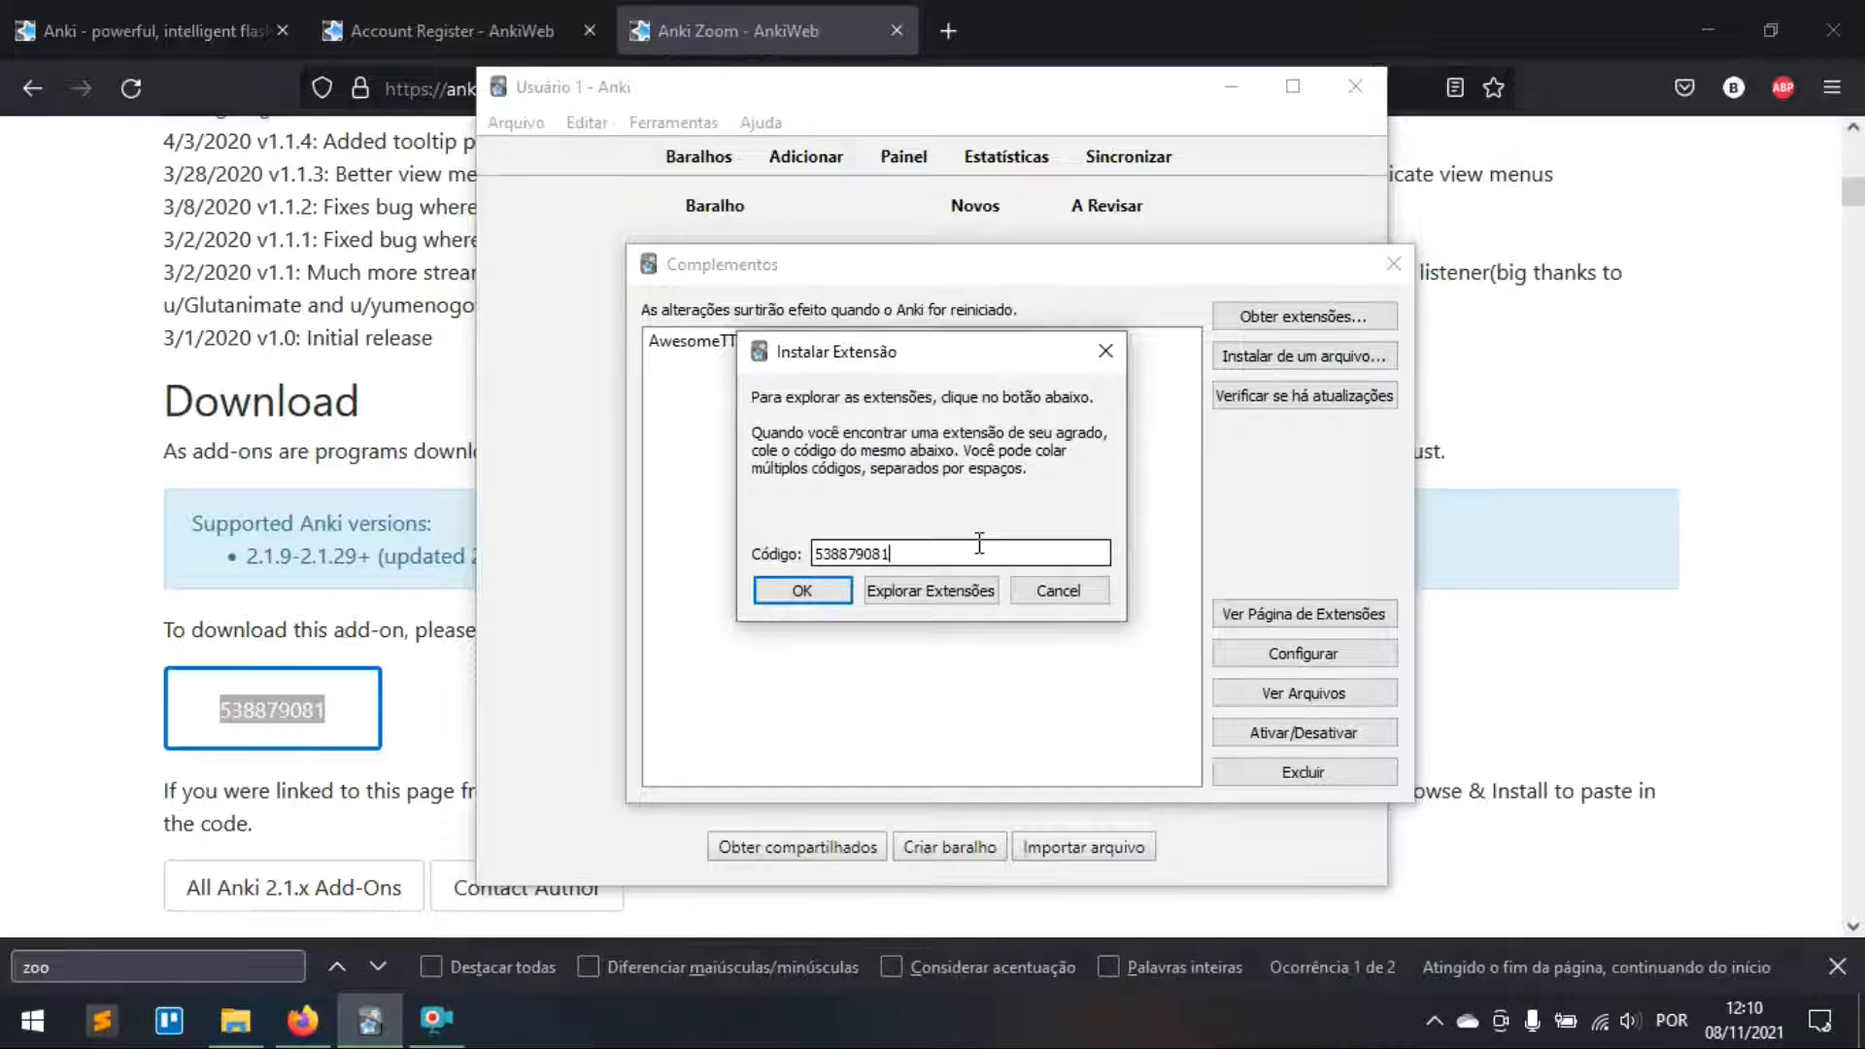
{"action": "left_click", "coordinate": [801, 595]}
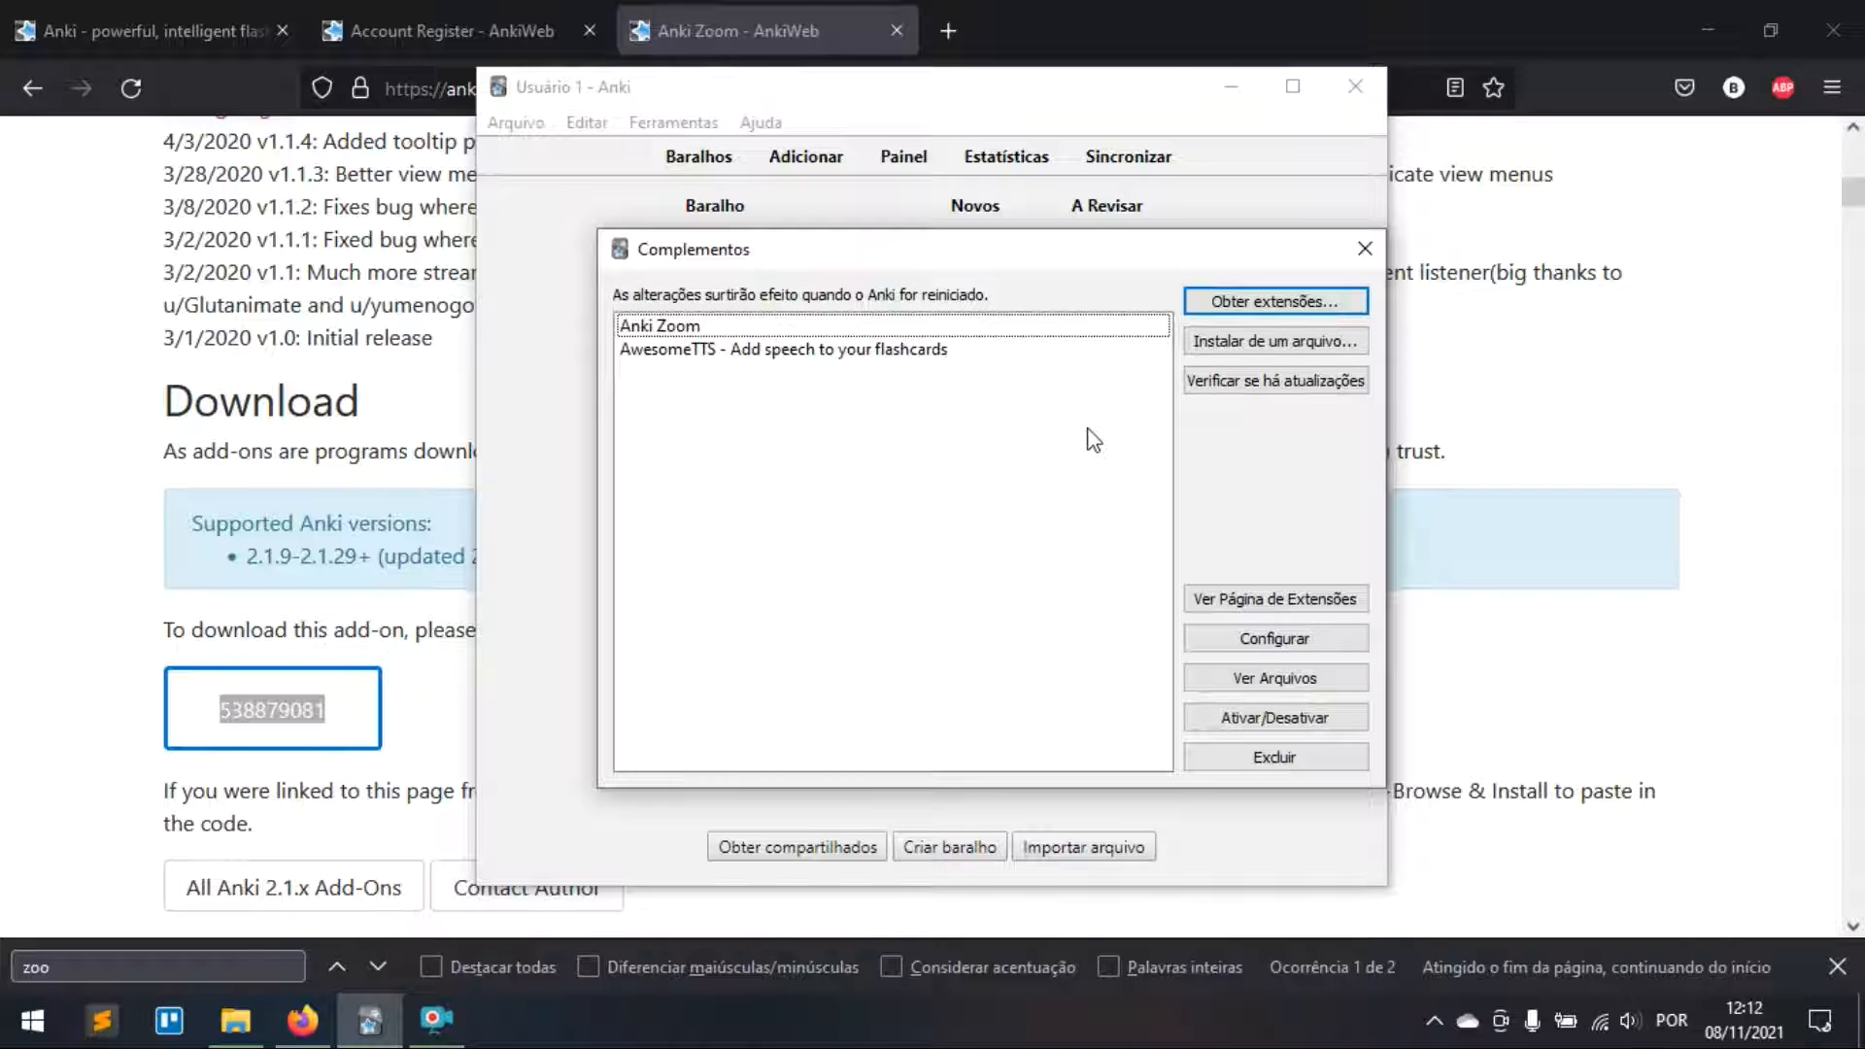
{"action": "left_click", "coordinate": [726, 4]}
{"action": "left_click", "coordinate": [20, 103]}
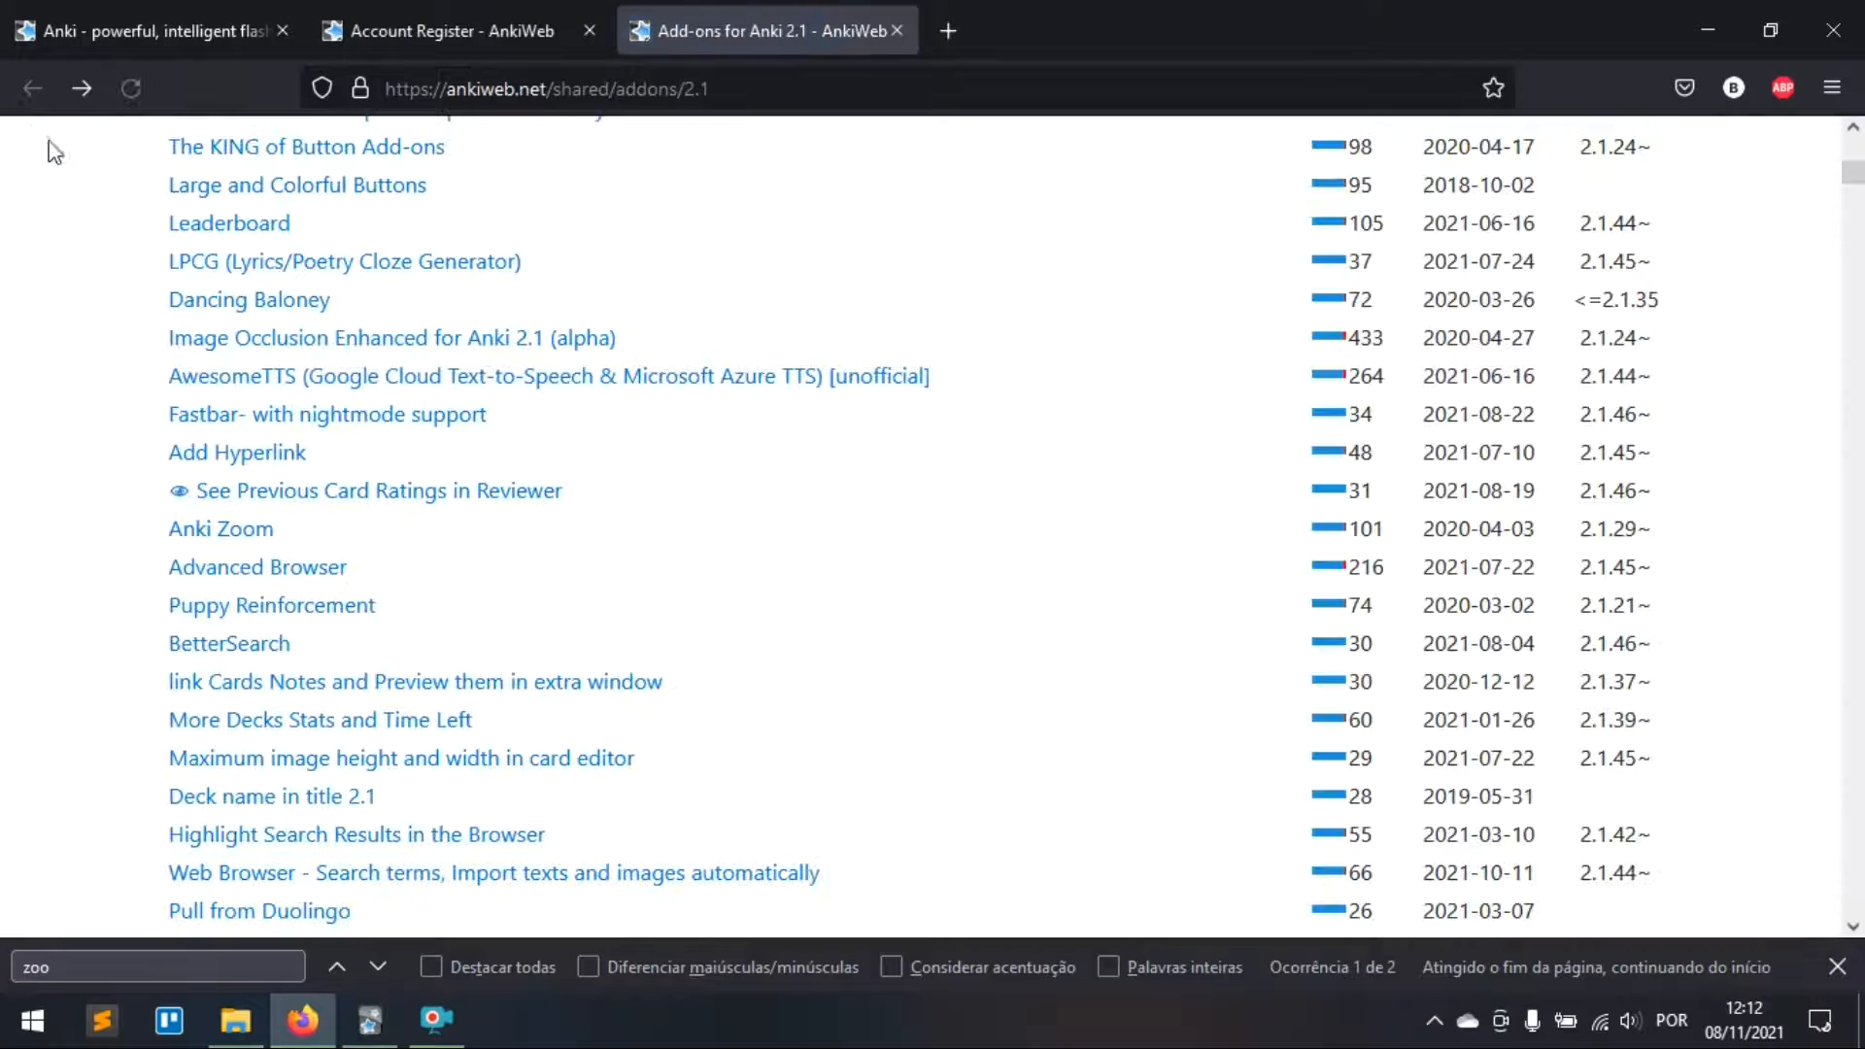
Step: Find ReviewHeatmap in AnkiWeb's add-ons list and select its install code 723520343
{"action": "key", "text": "ctrl+f"}
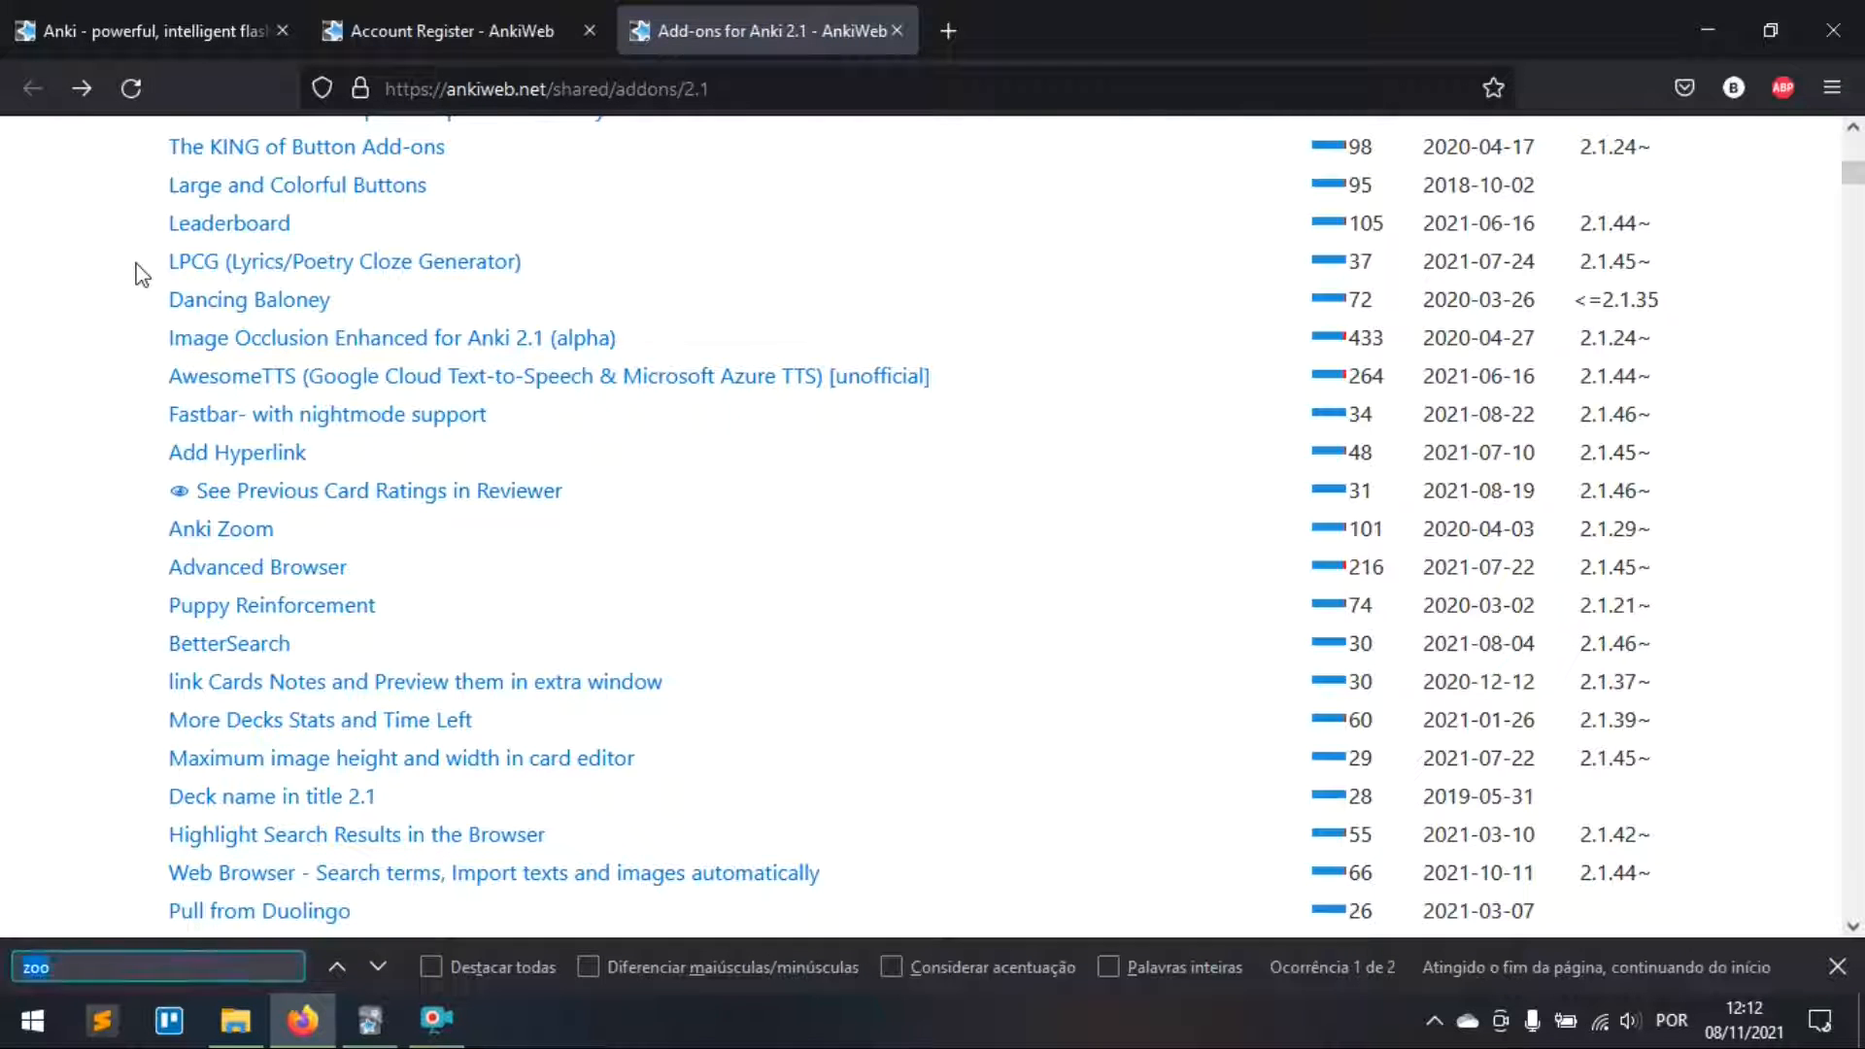
{"action": "type", "text": "review"}
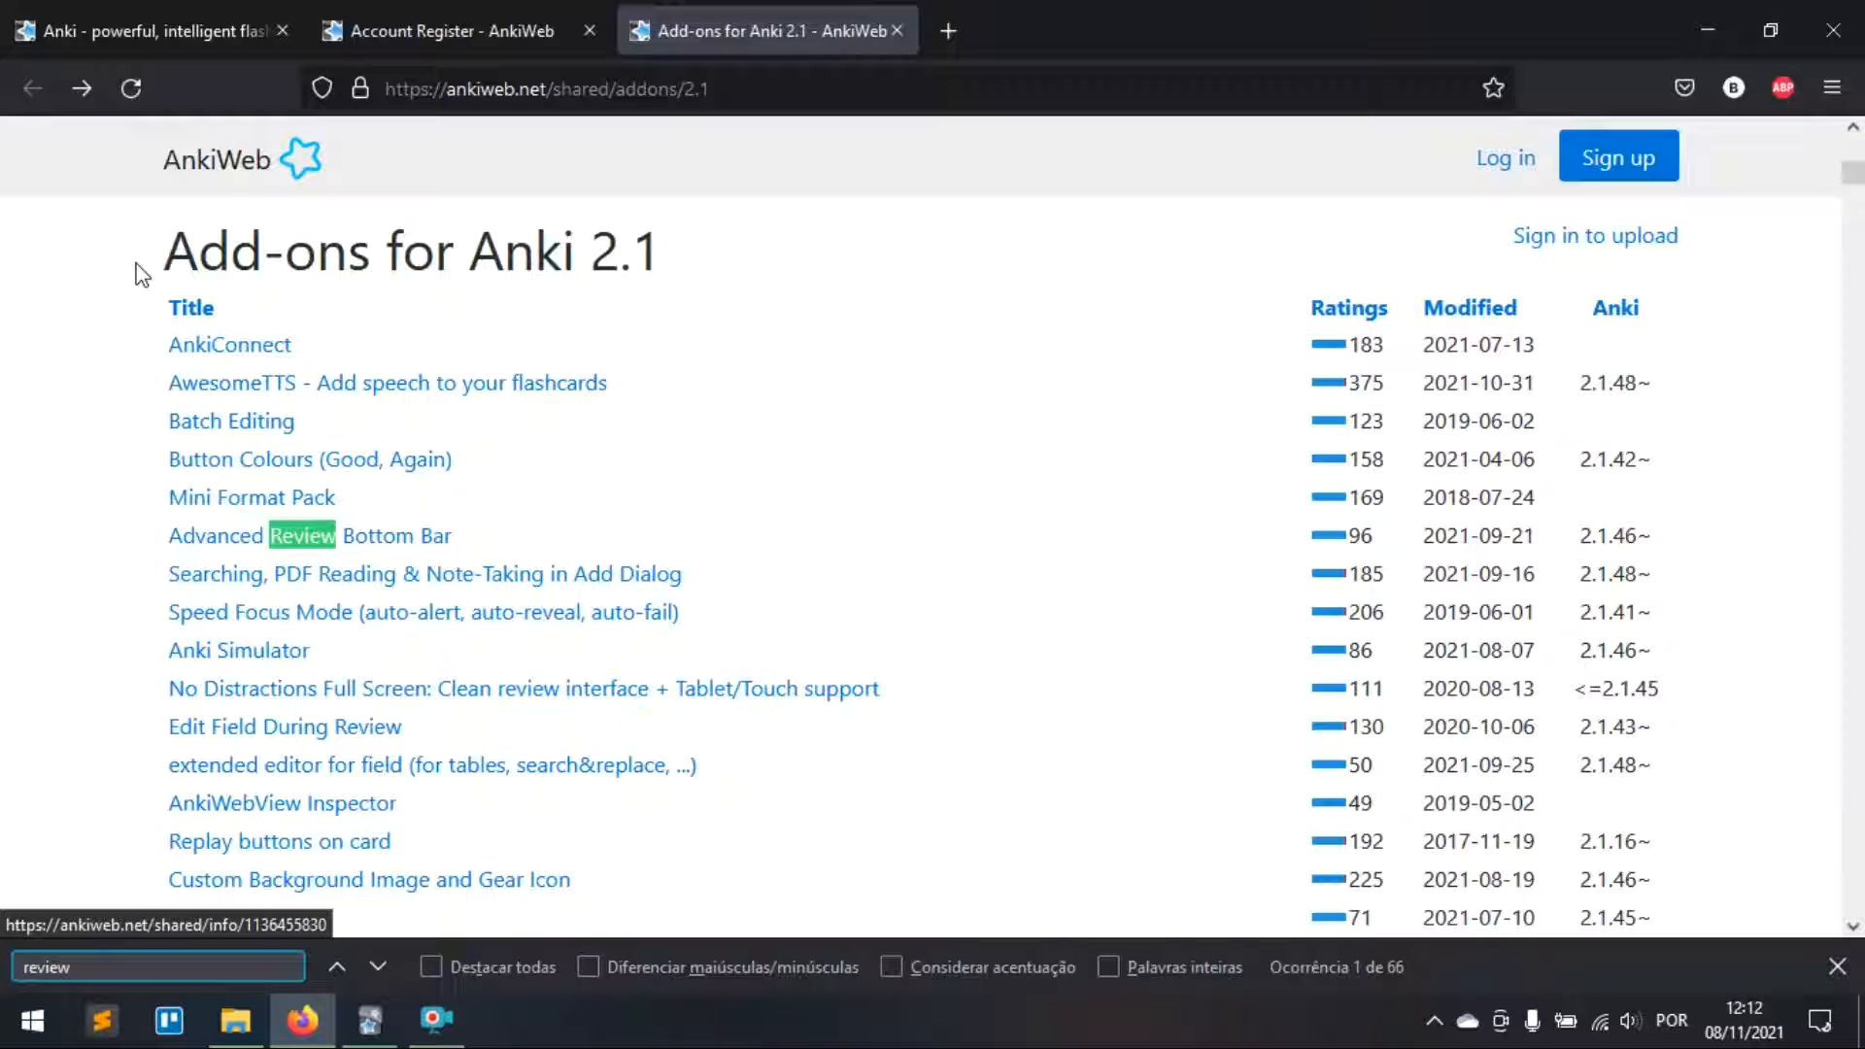
{"action": "key", "text": "Return"}
{"action": "key", "text": "Return"}
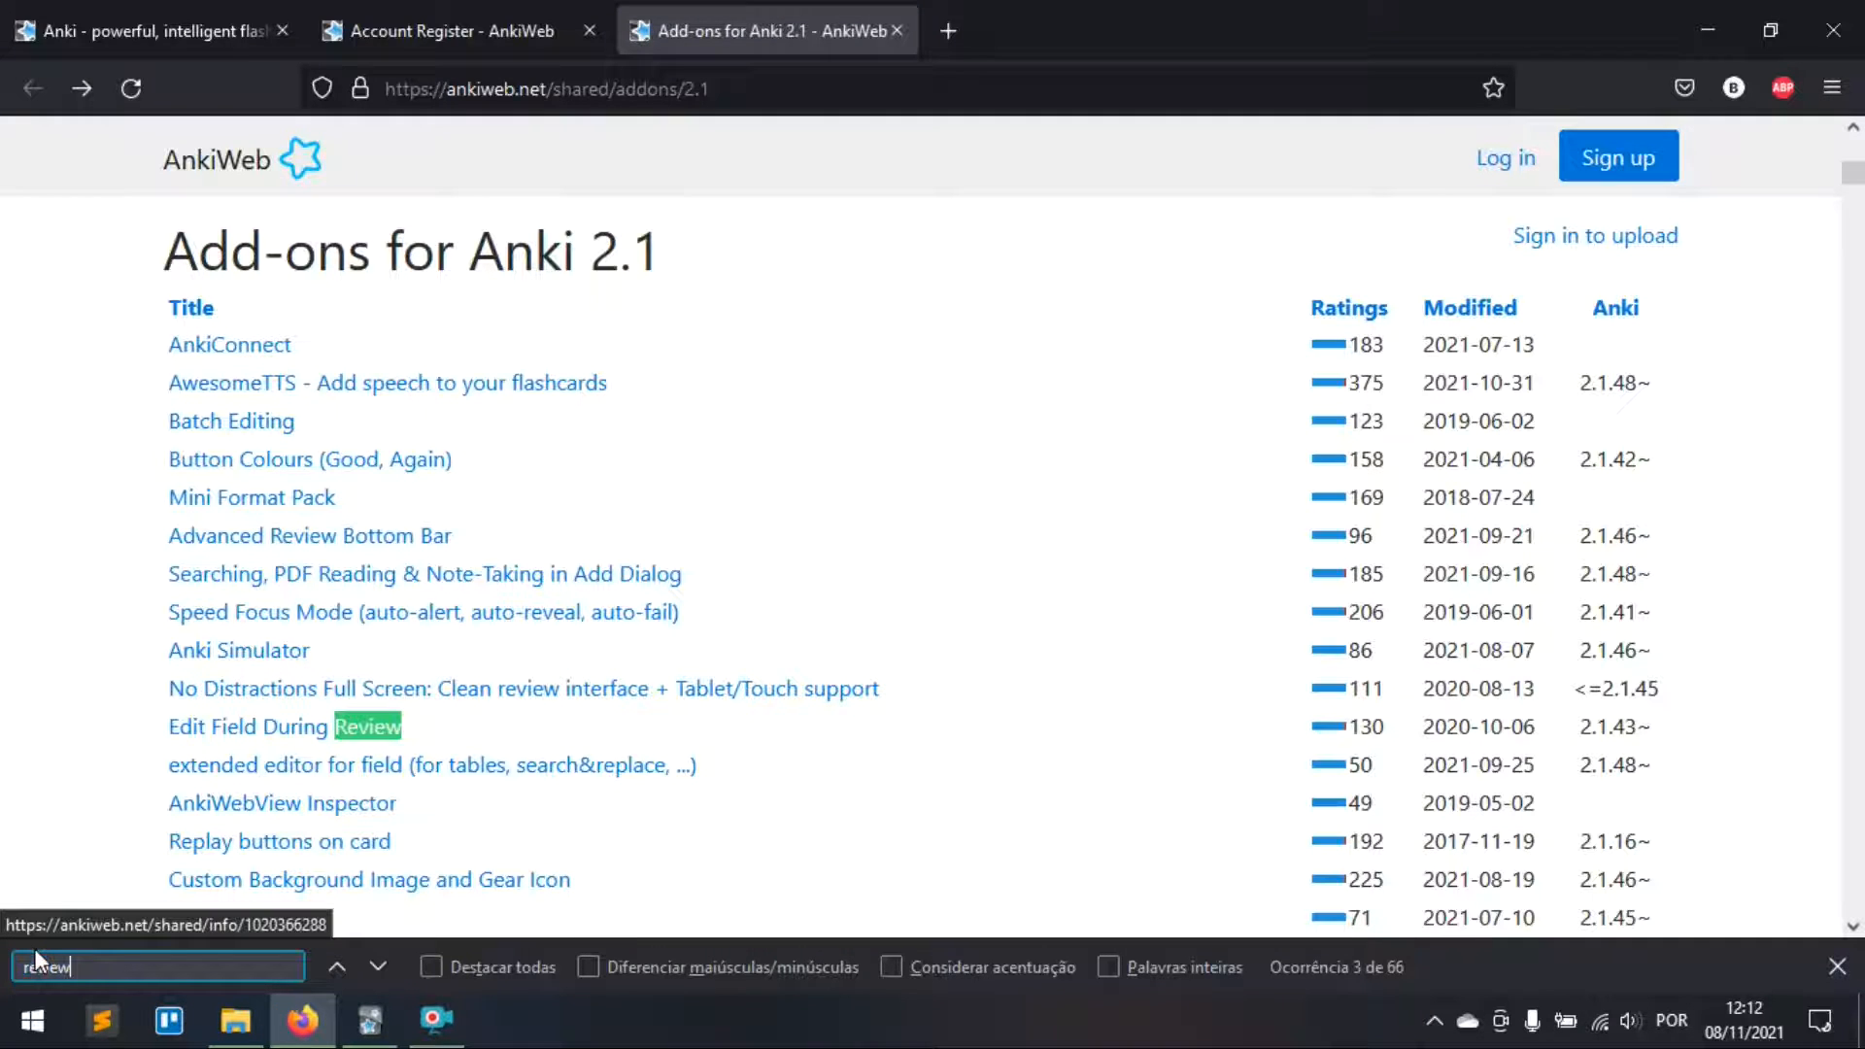
{"action": "type", "text": "Heat"}
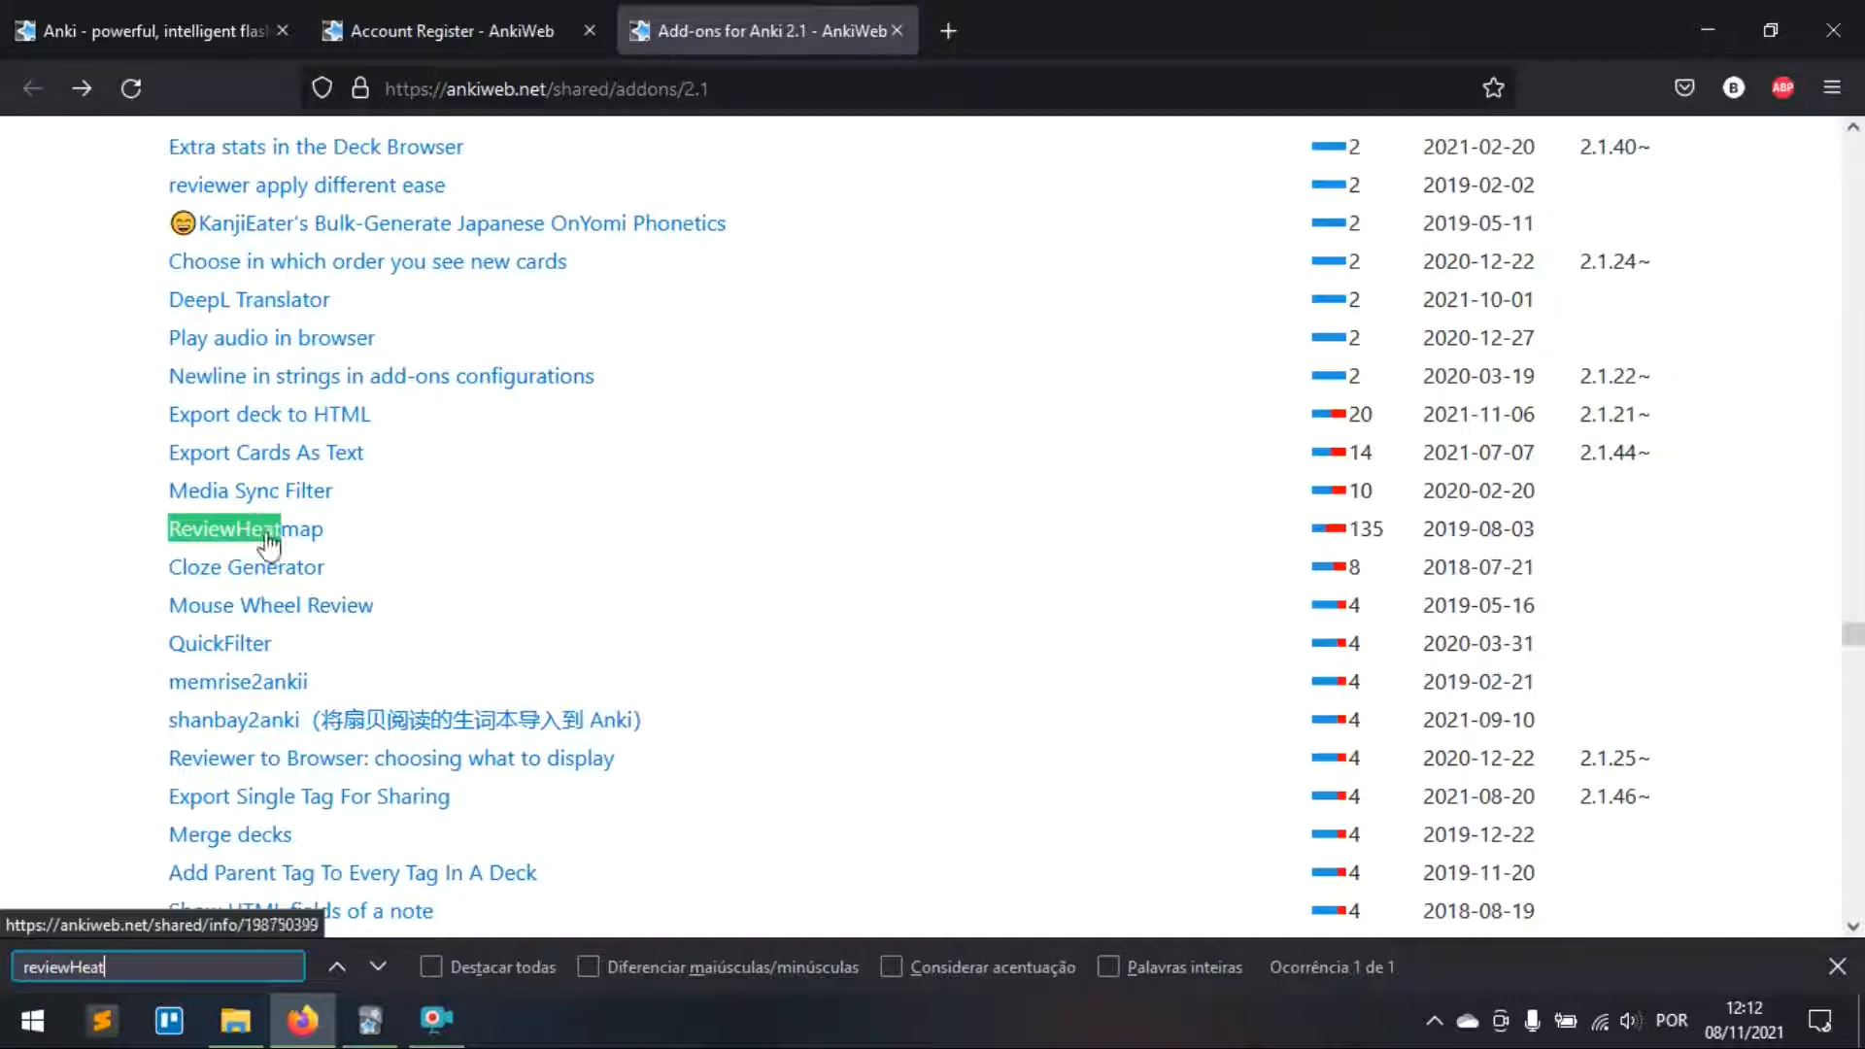
{"action": "left_click", "coordinate": [269, 534]}
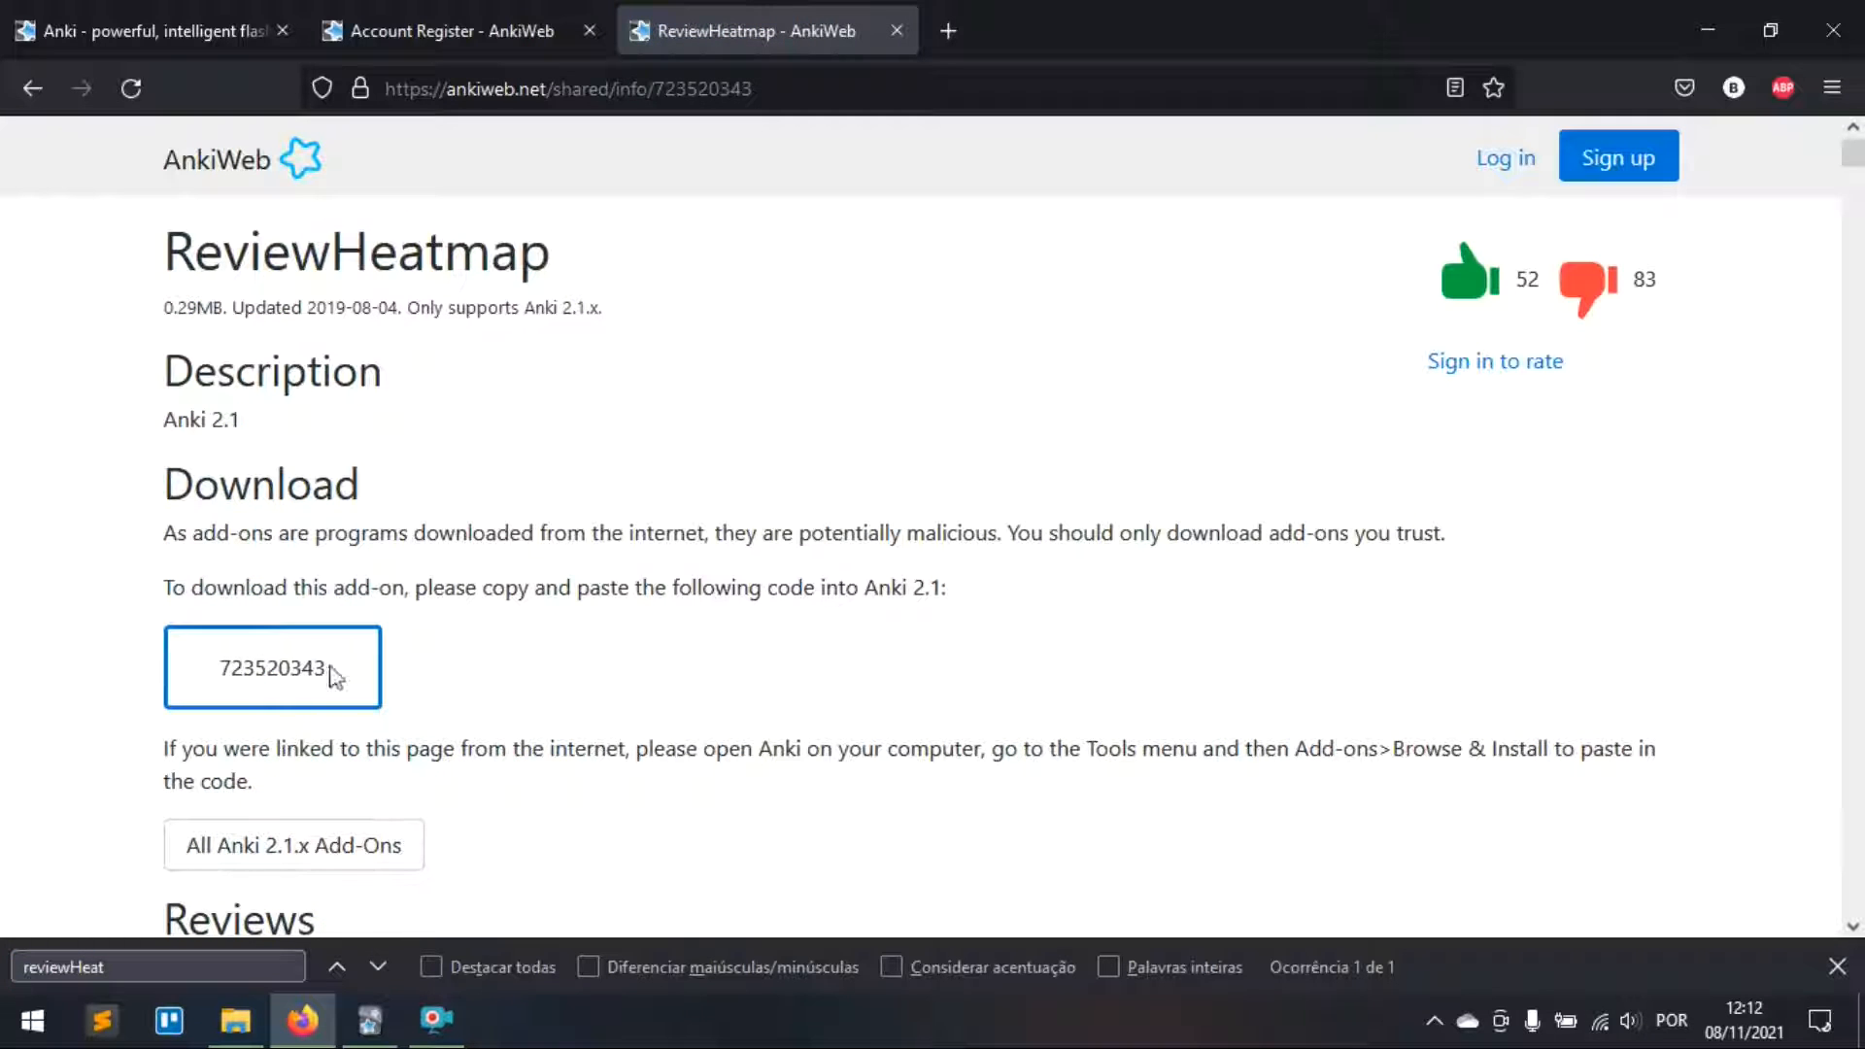
{"action": "left_click_drag", "start_coordinate": [335, 677], "coordinate": [196, 675]}
{"action": "key", "text": "ctrl+c"}
{"action": "key", "text": "alt+Tab"}
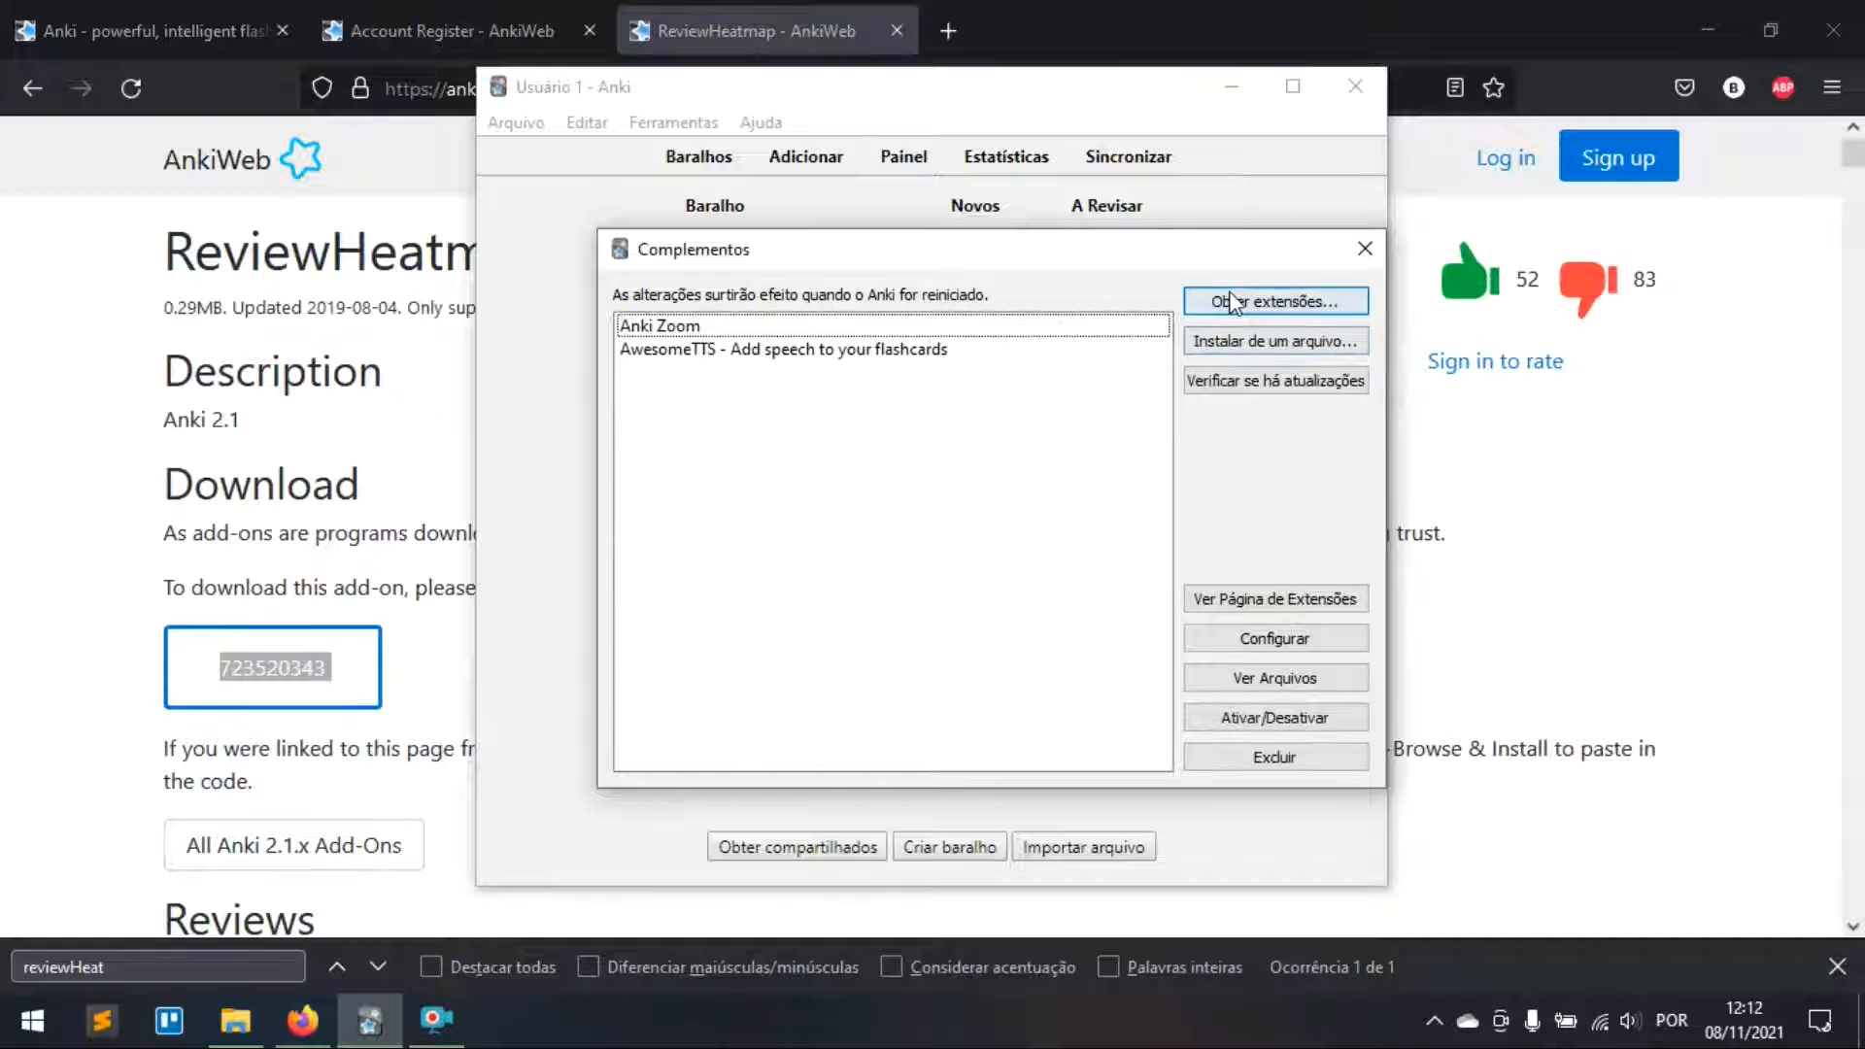
Step: Install ReviewHeatmap with code 723520343, close the add-ons list and quit Anki
{"action": "left_click", "coordinate": [1231, 303]}
{"action": "key", "text": "ctrl+v"}
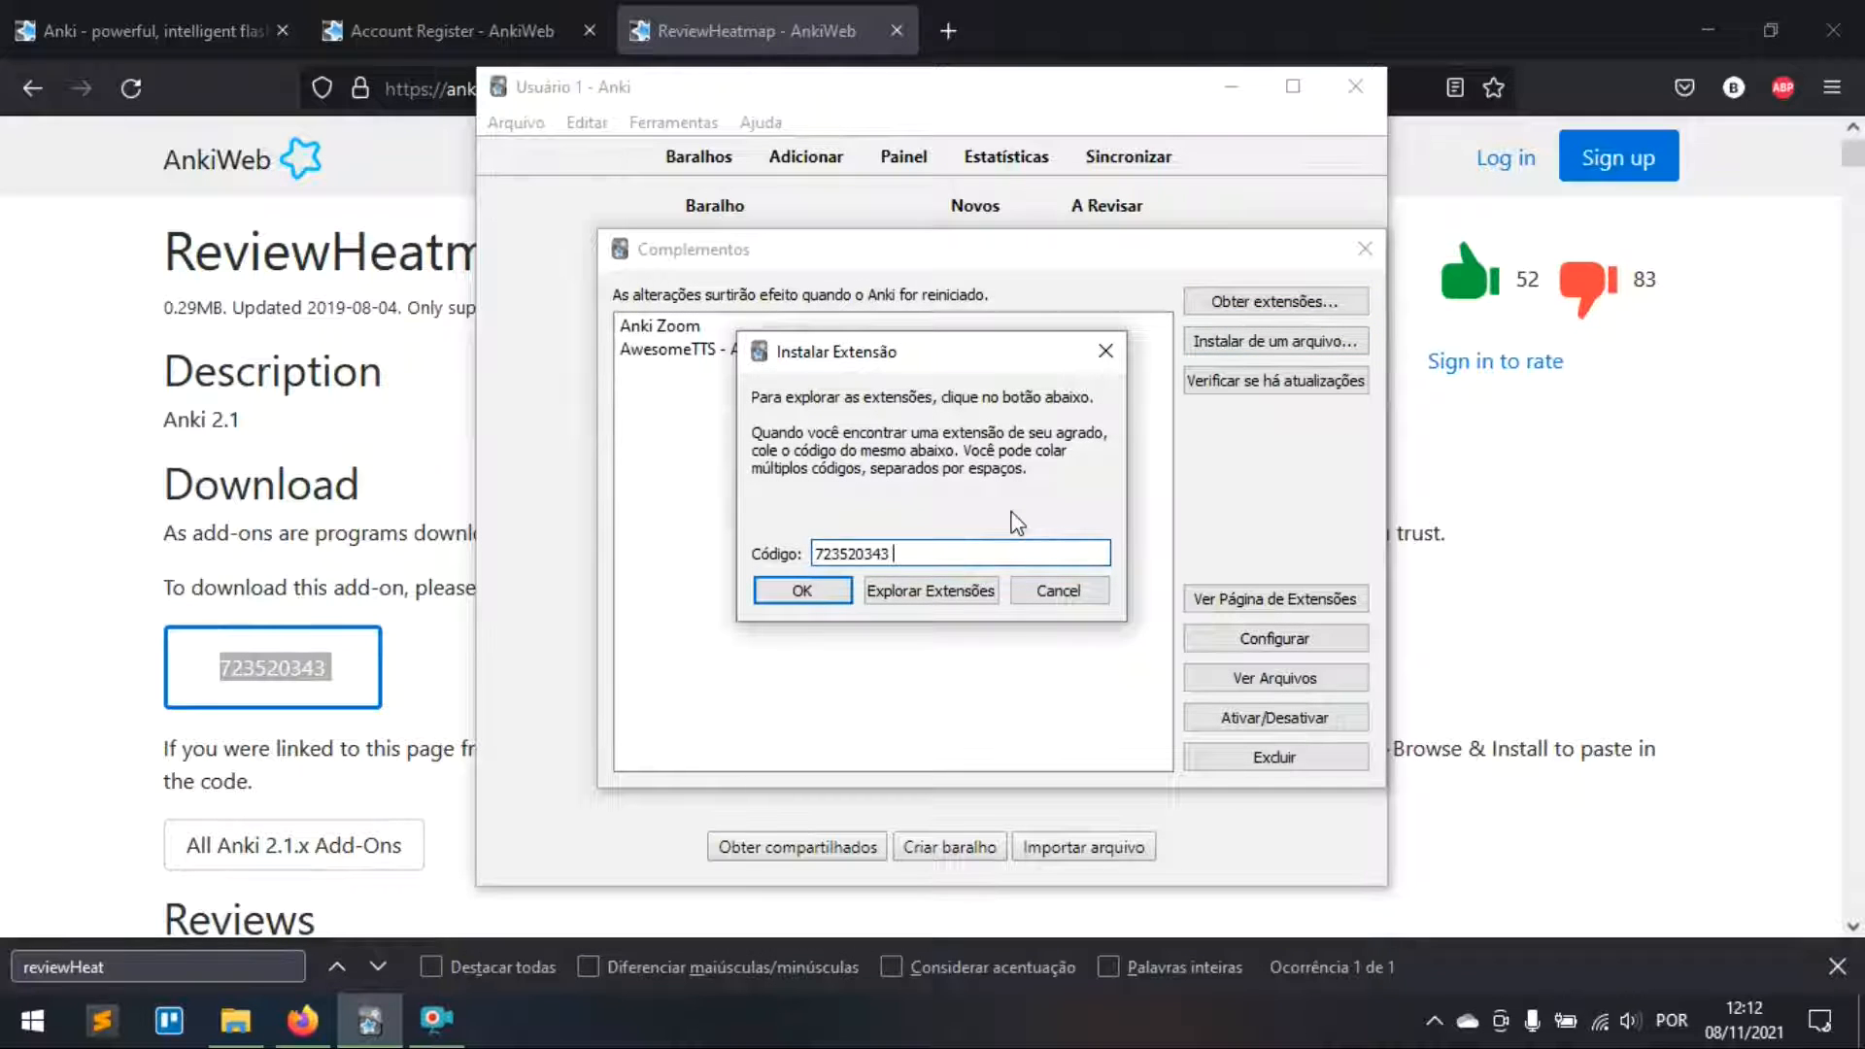
{"action": "left_click", "coordinate": [830, 594]}
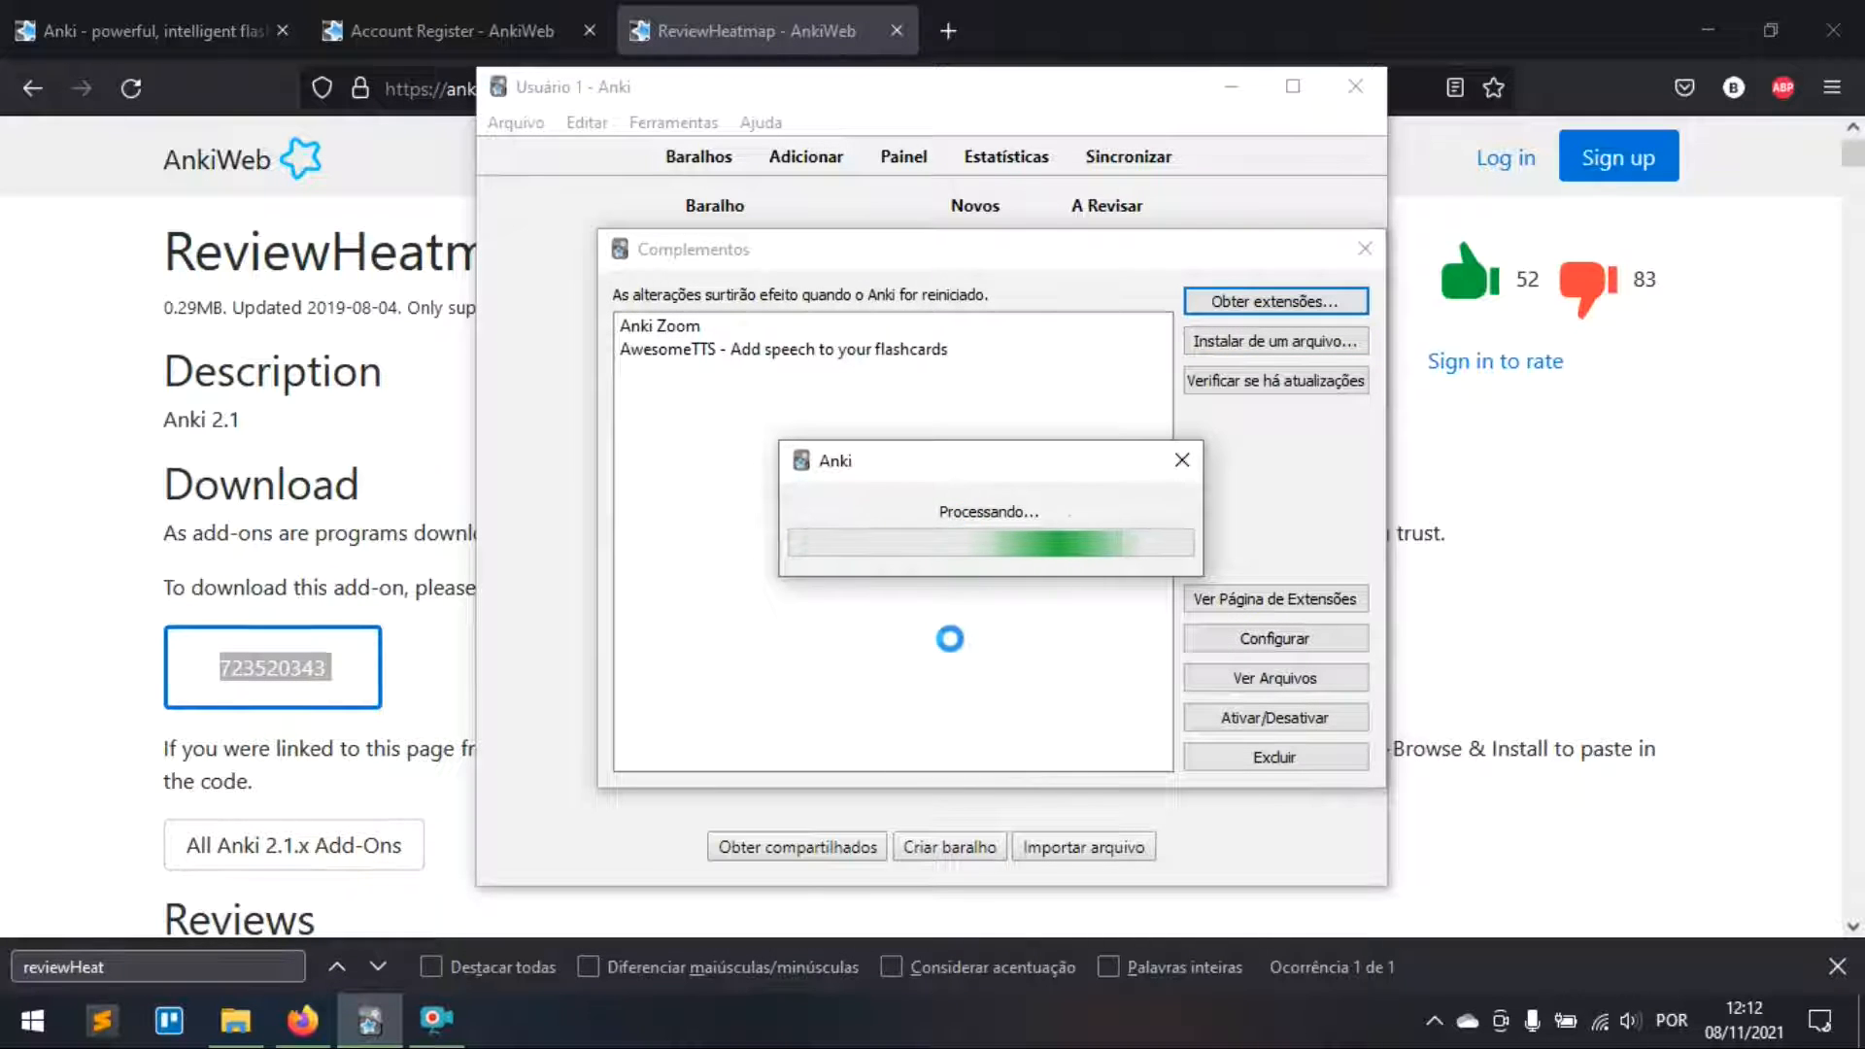
{"action": "left_click", "coordinate": [1230, 566]}
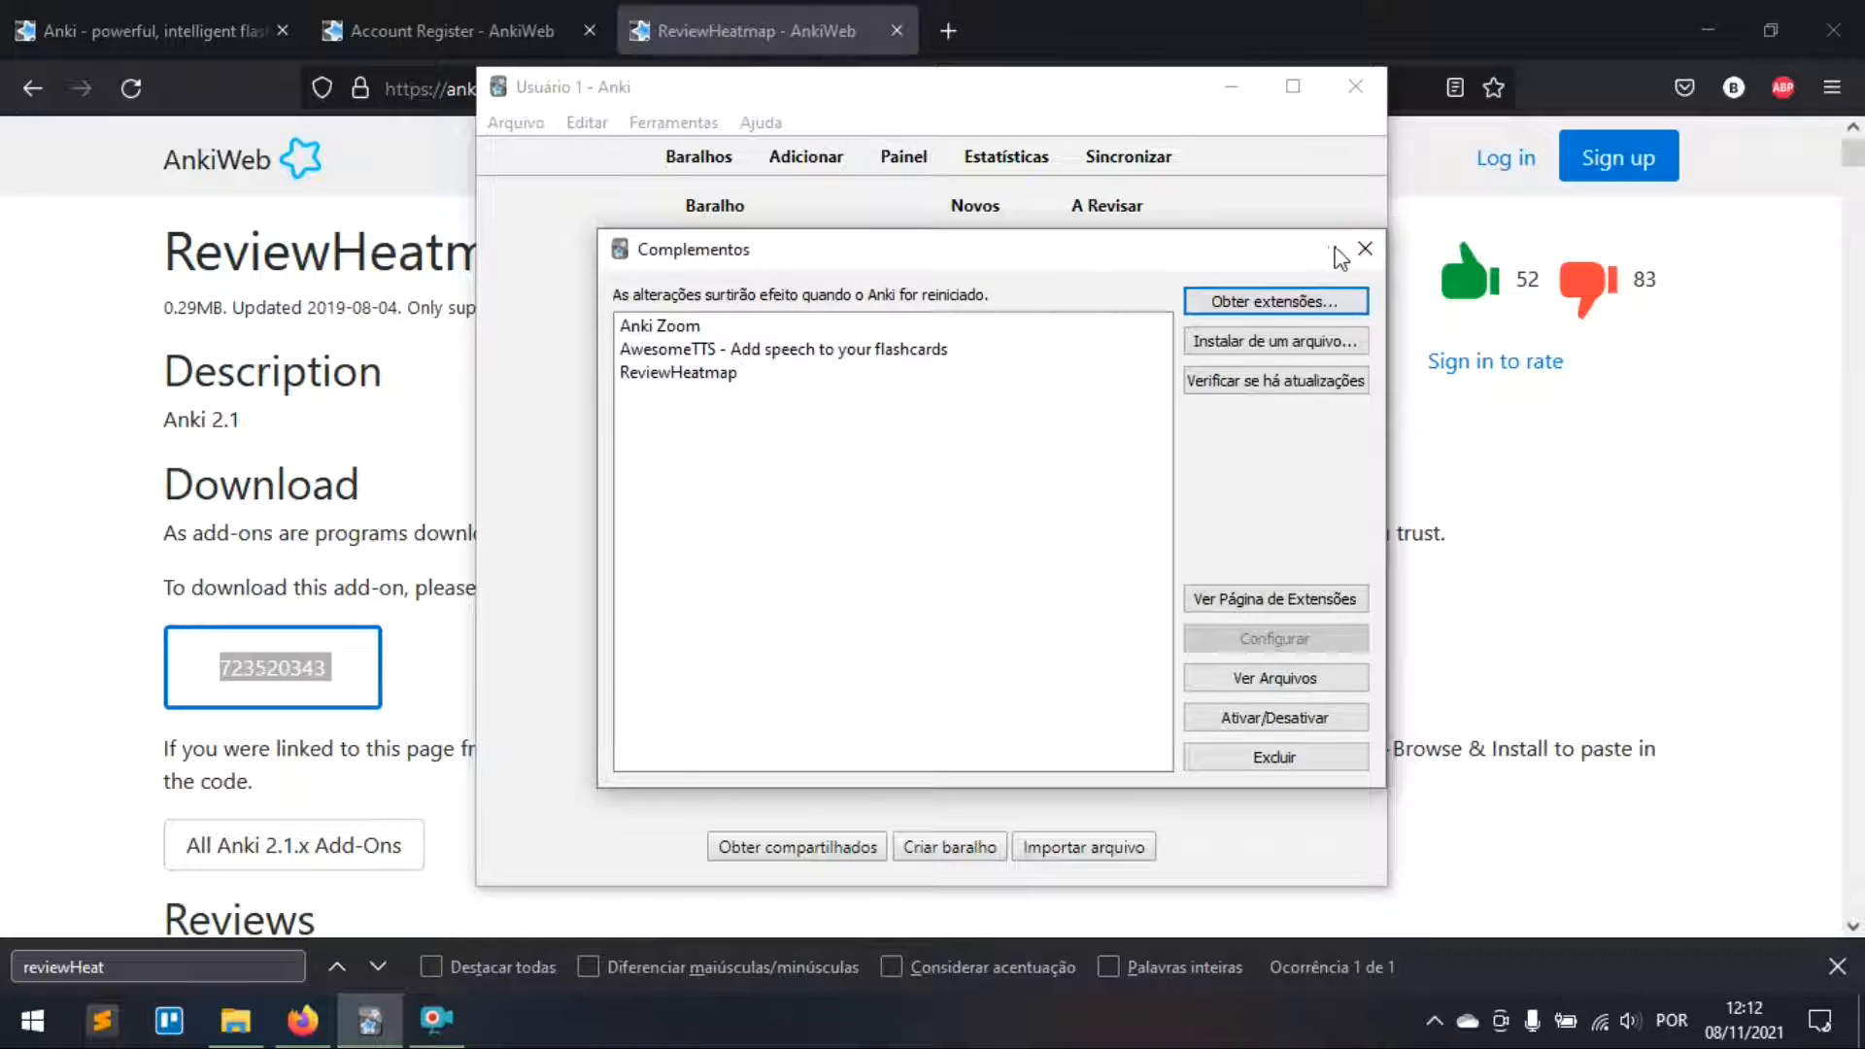
{"action": "left_click", "coordinate": [1365, 248]}
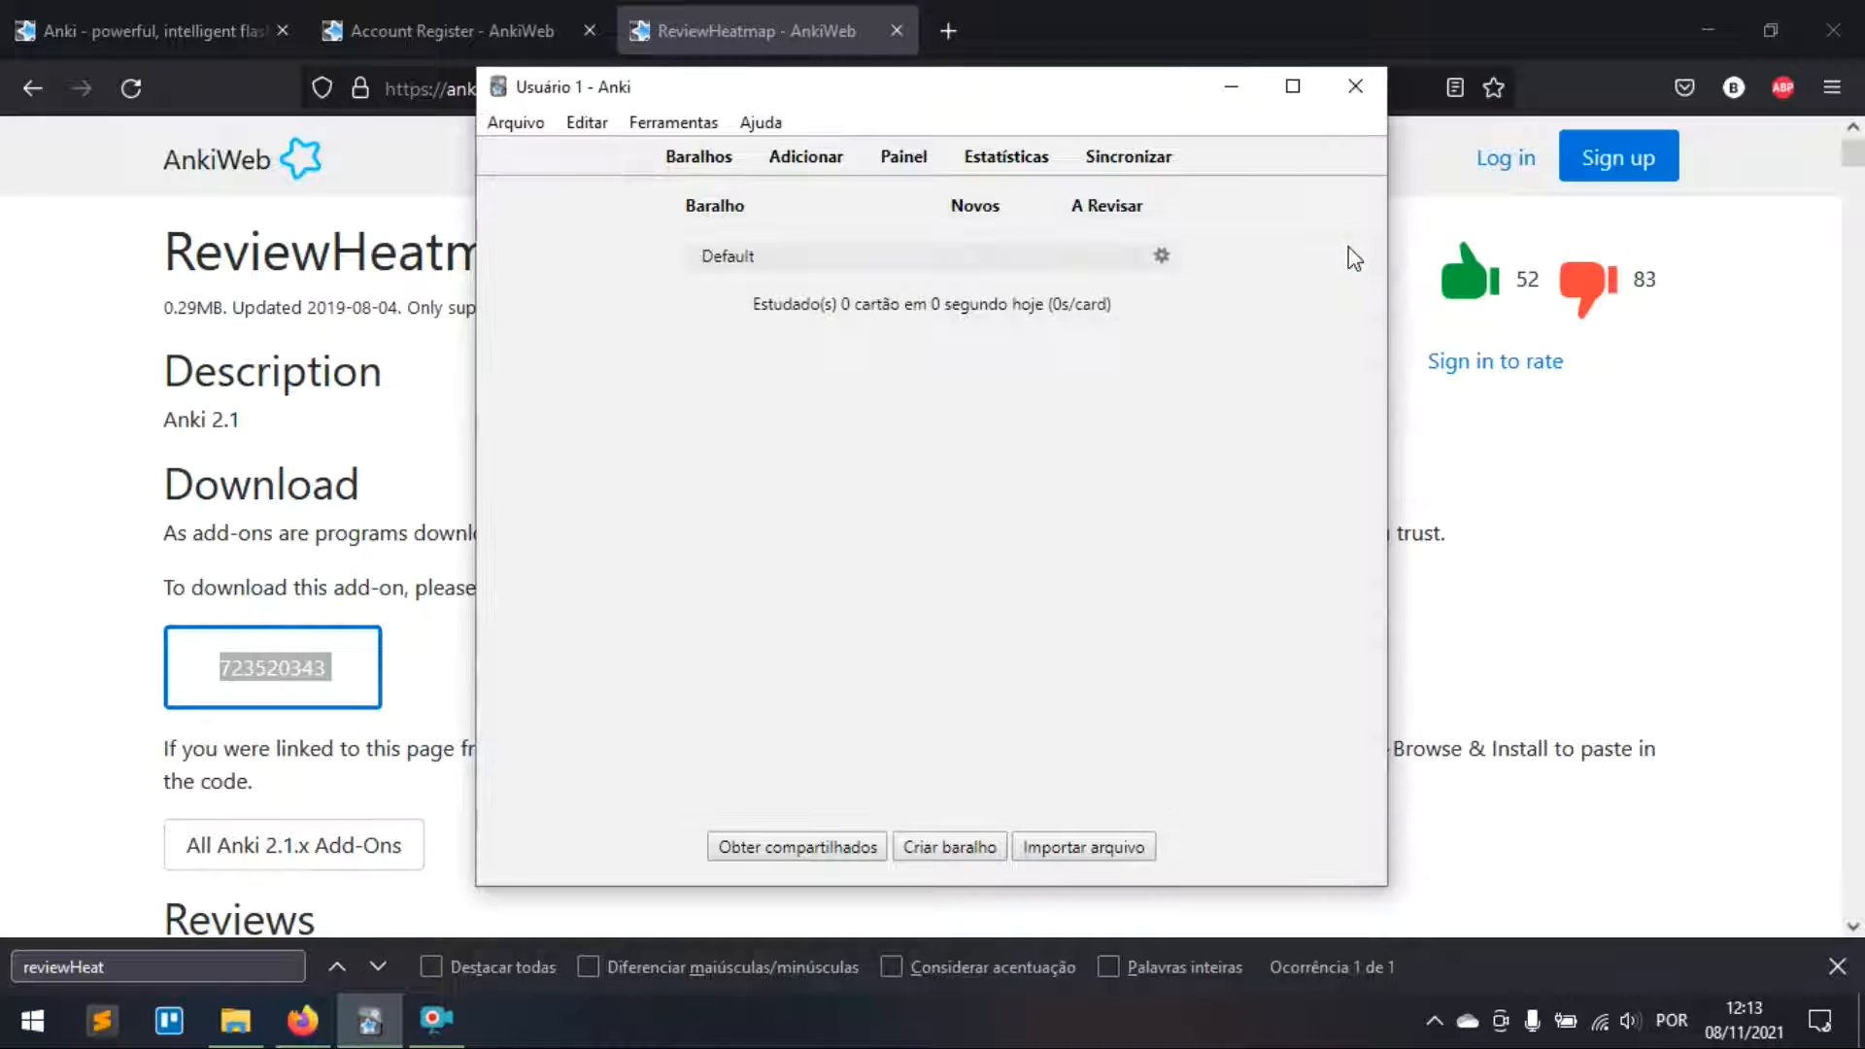
{"action": "left_click", "coordinate": [1353, 97]}
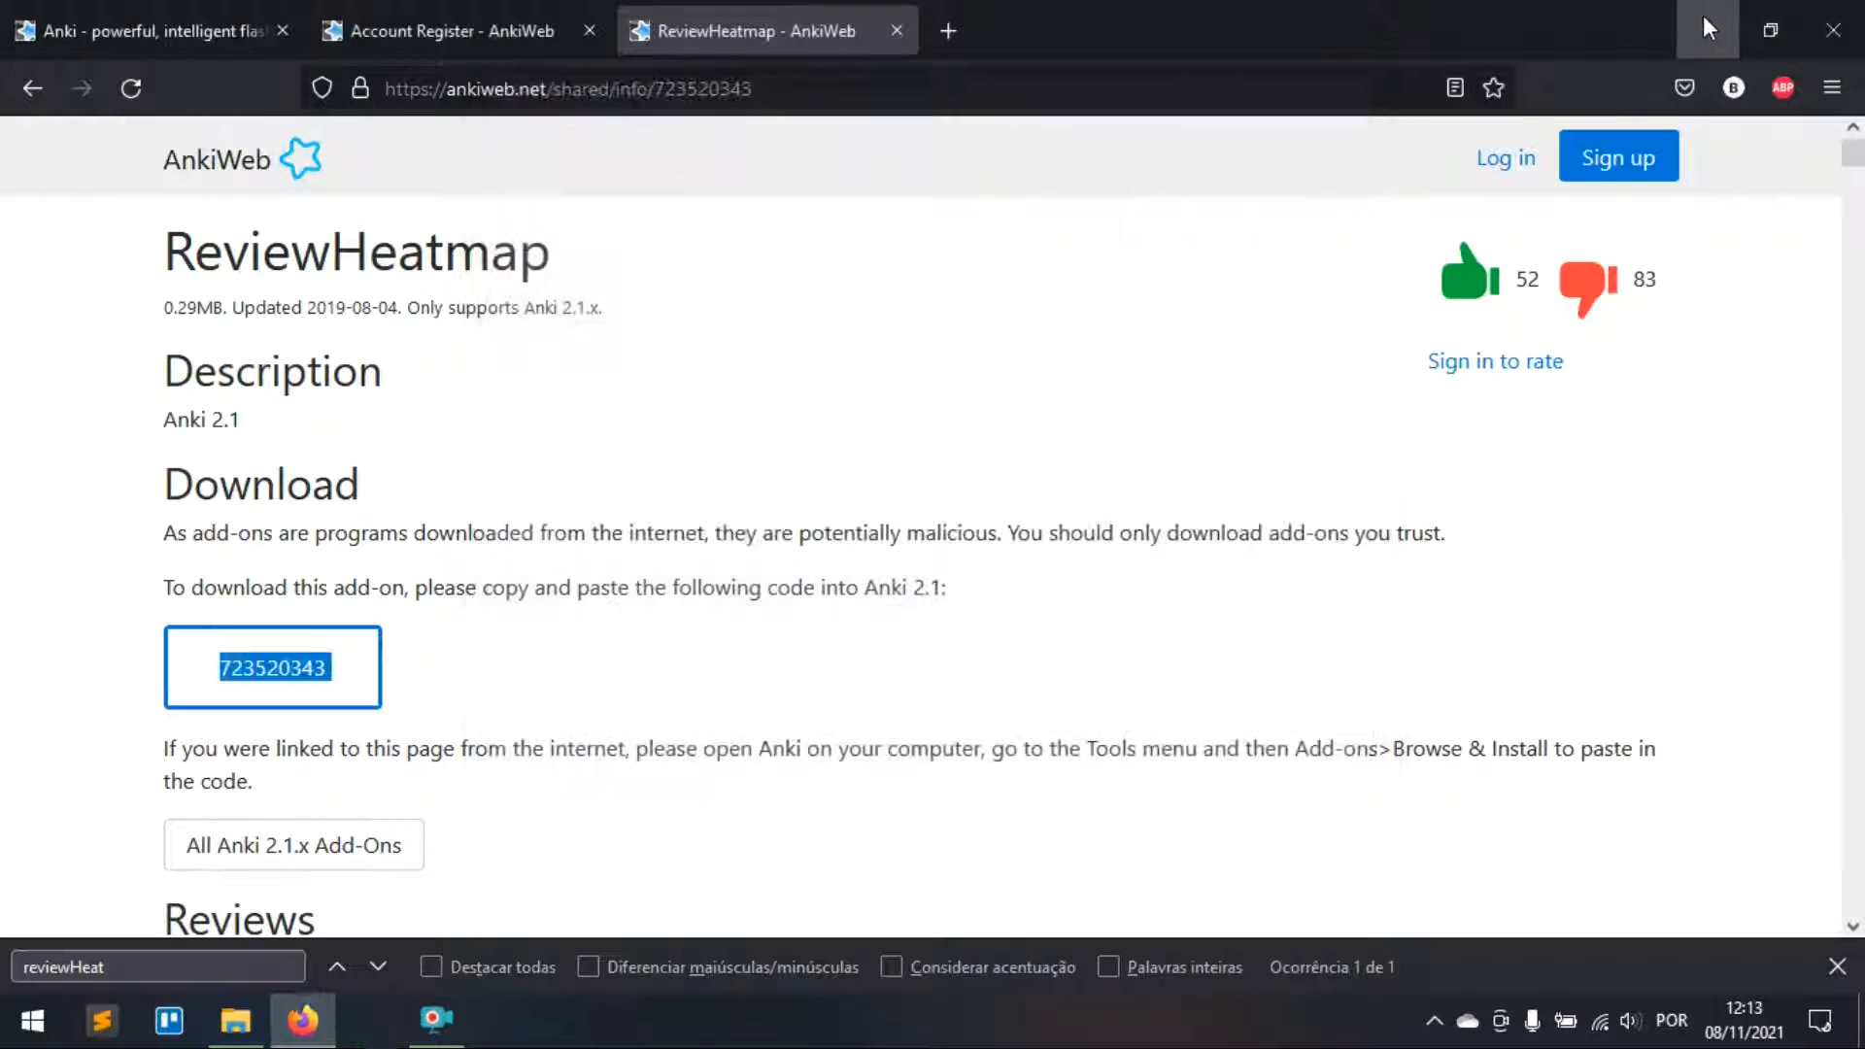
Step: Minimize Firefox and relaunch Anki from its desktop icon
{"action": "left_click", "coordinate": [1703, 16]}
{"action": "double_click", "coordinate": [639, 179]}
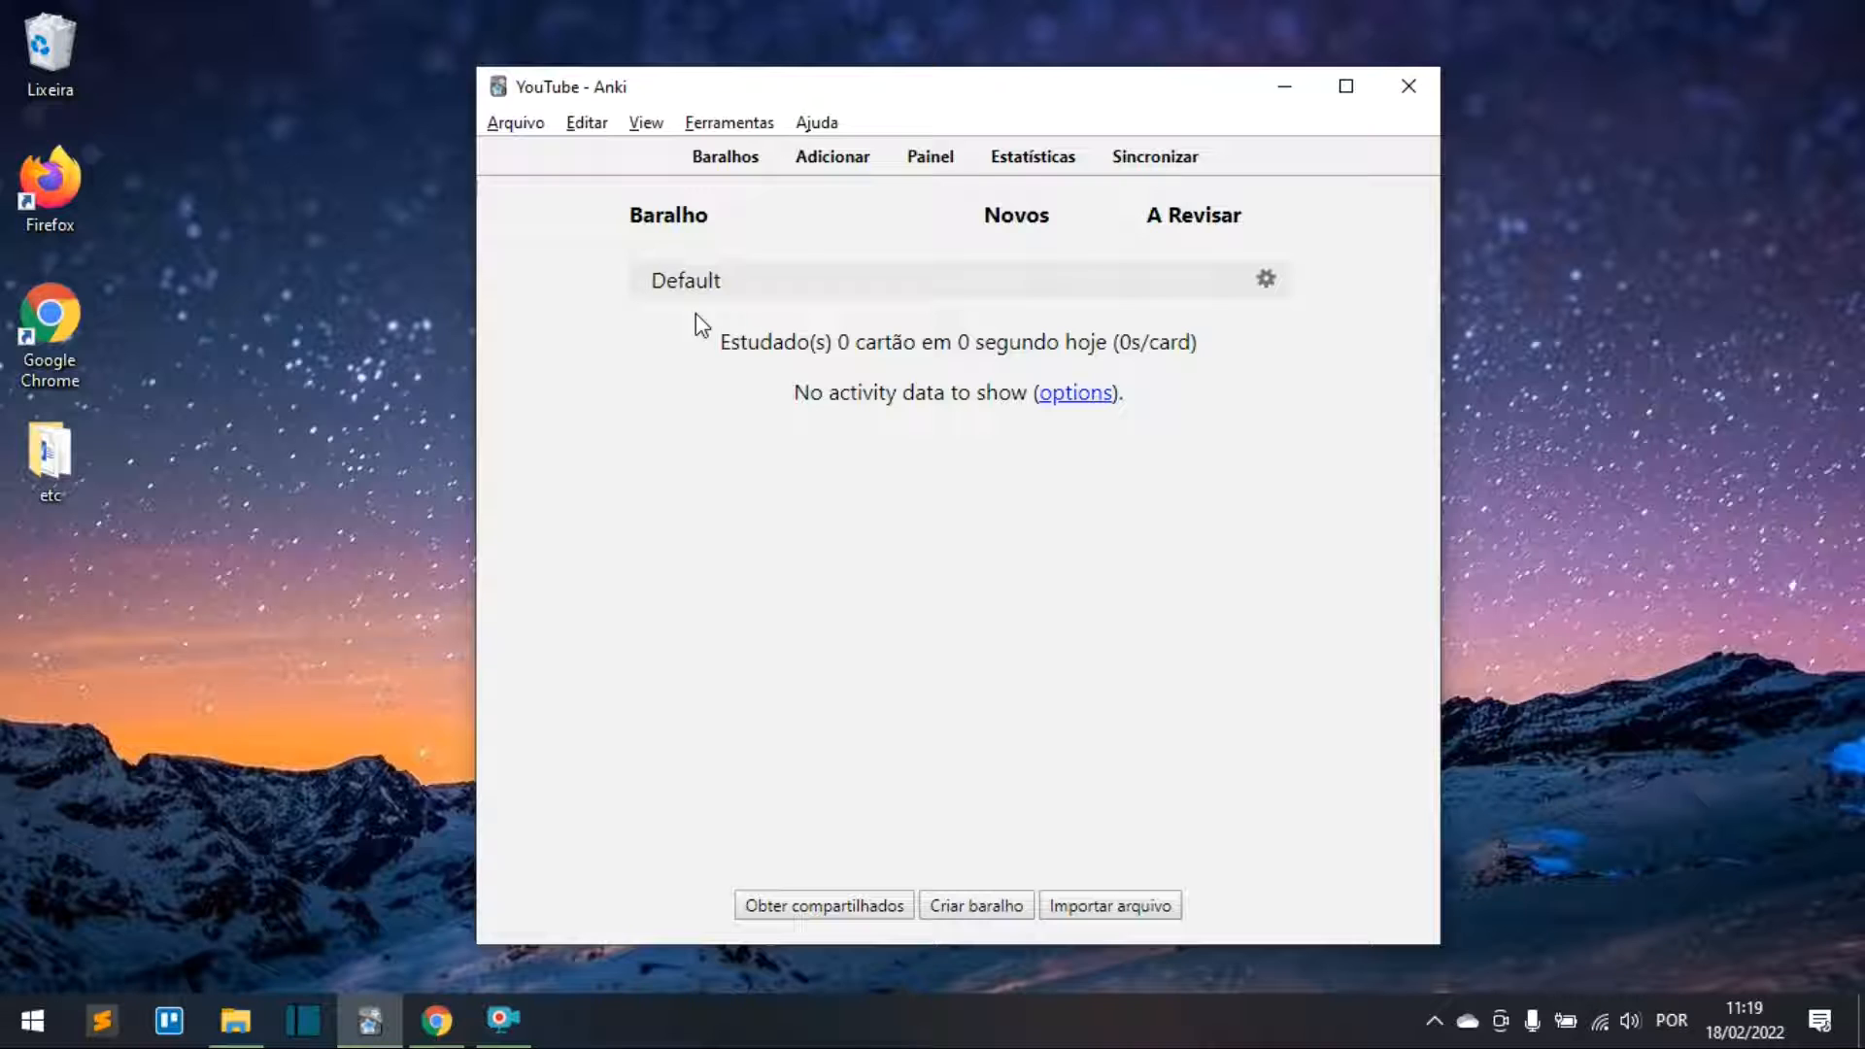
Step: Rename the Default deck to 'Deutsch' through its gear menu
{"action": "left_click", "coordinate": [1266, 280]}
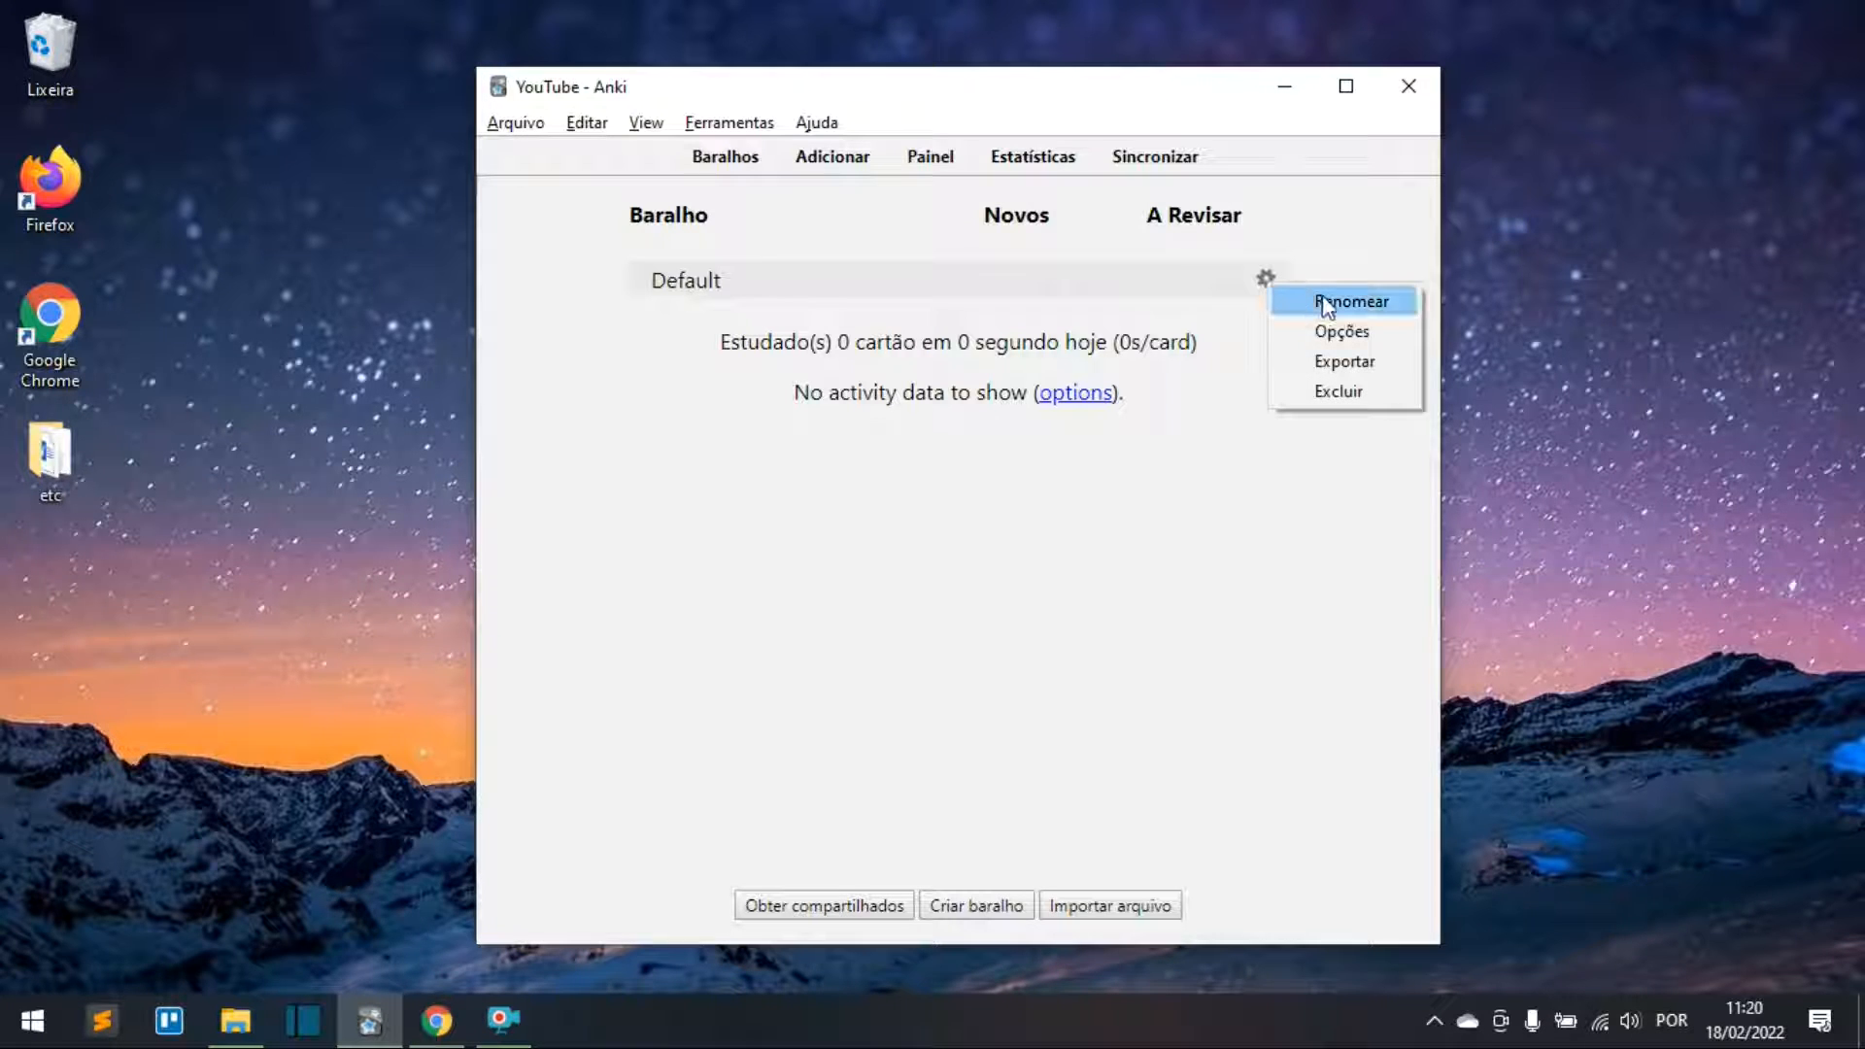
{"action": "left_click", "coordinate": [1266, 281]}
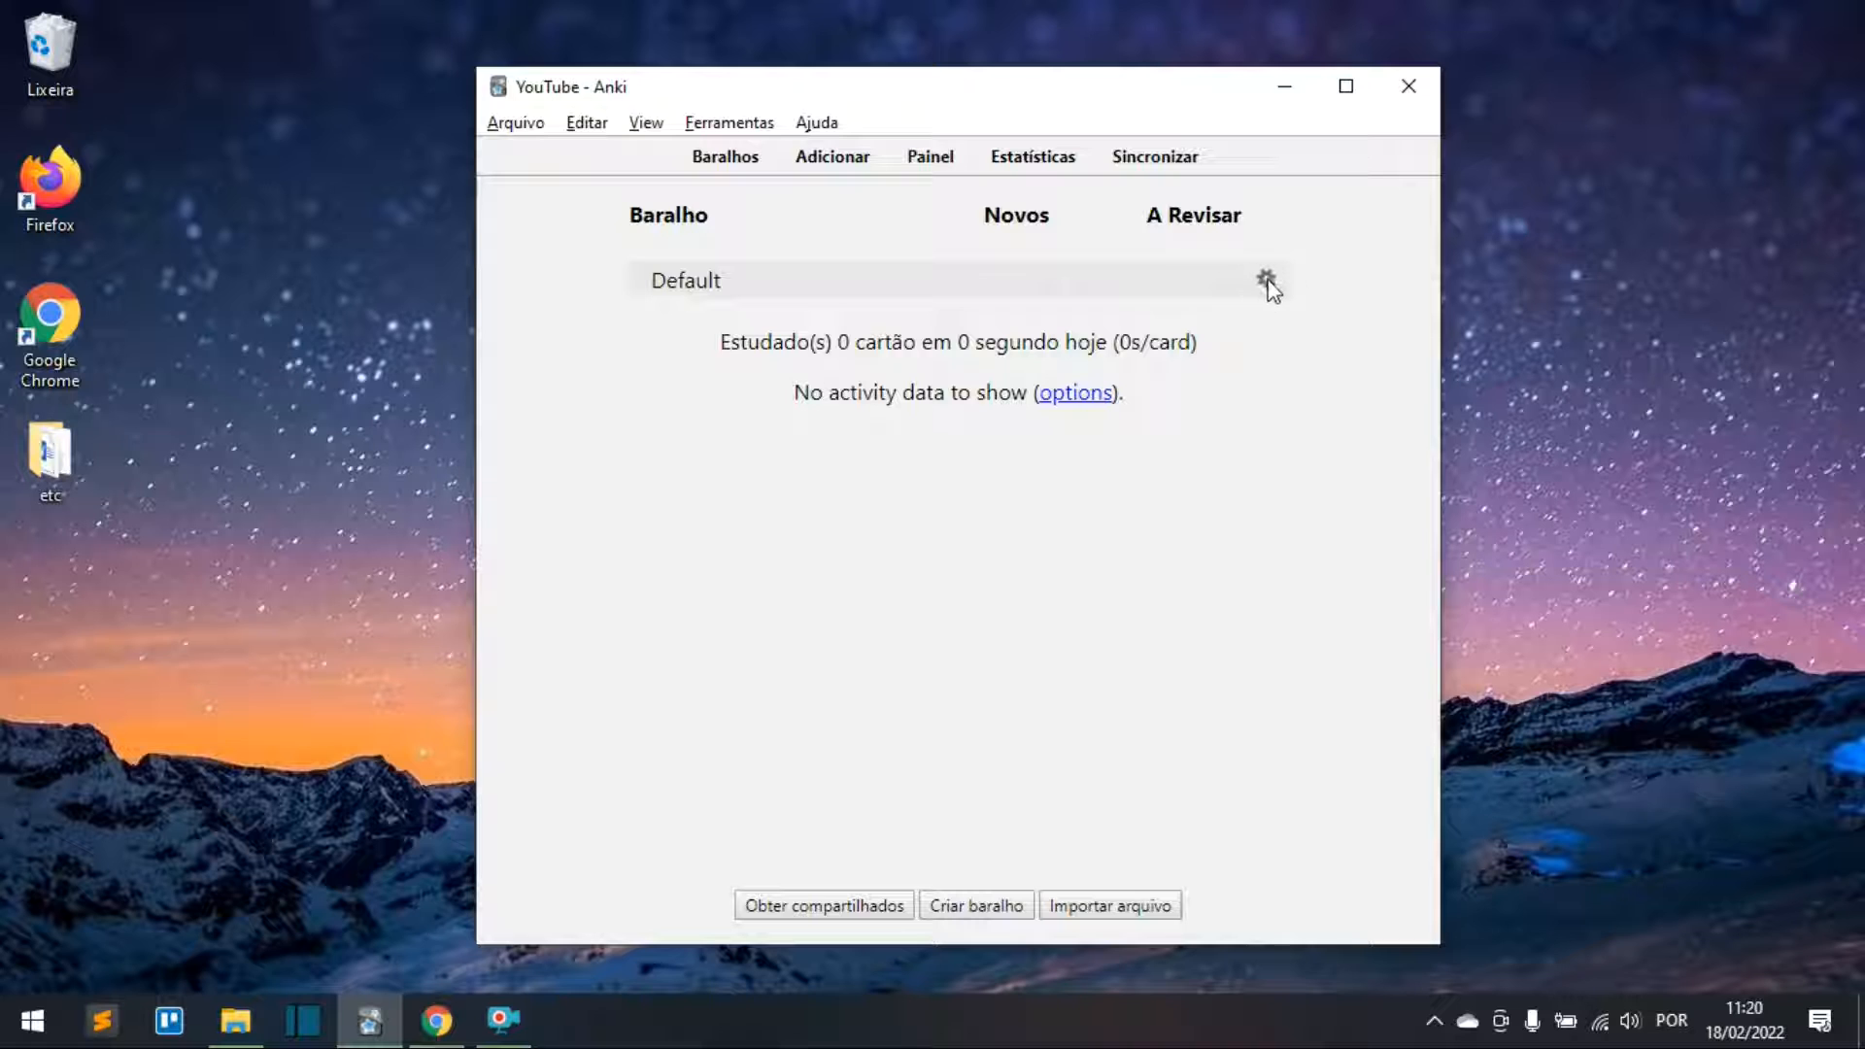
{"action": "left_click", "coordinate": [1267, 282]}
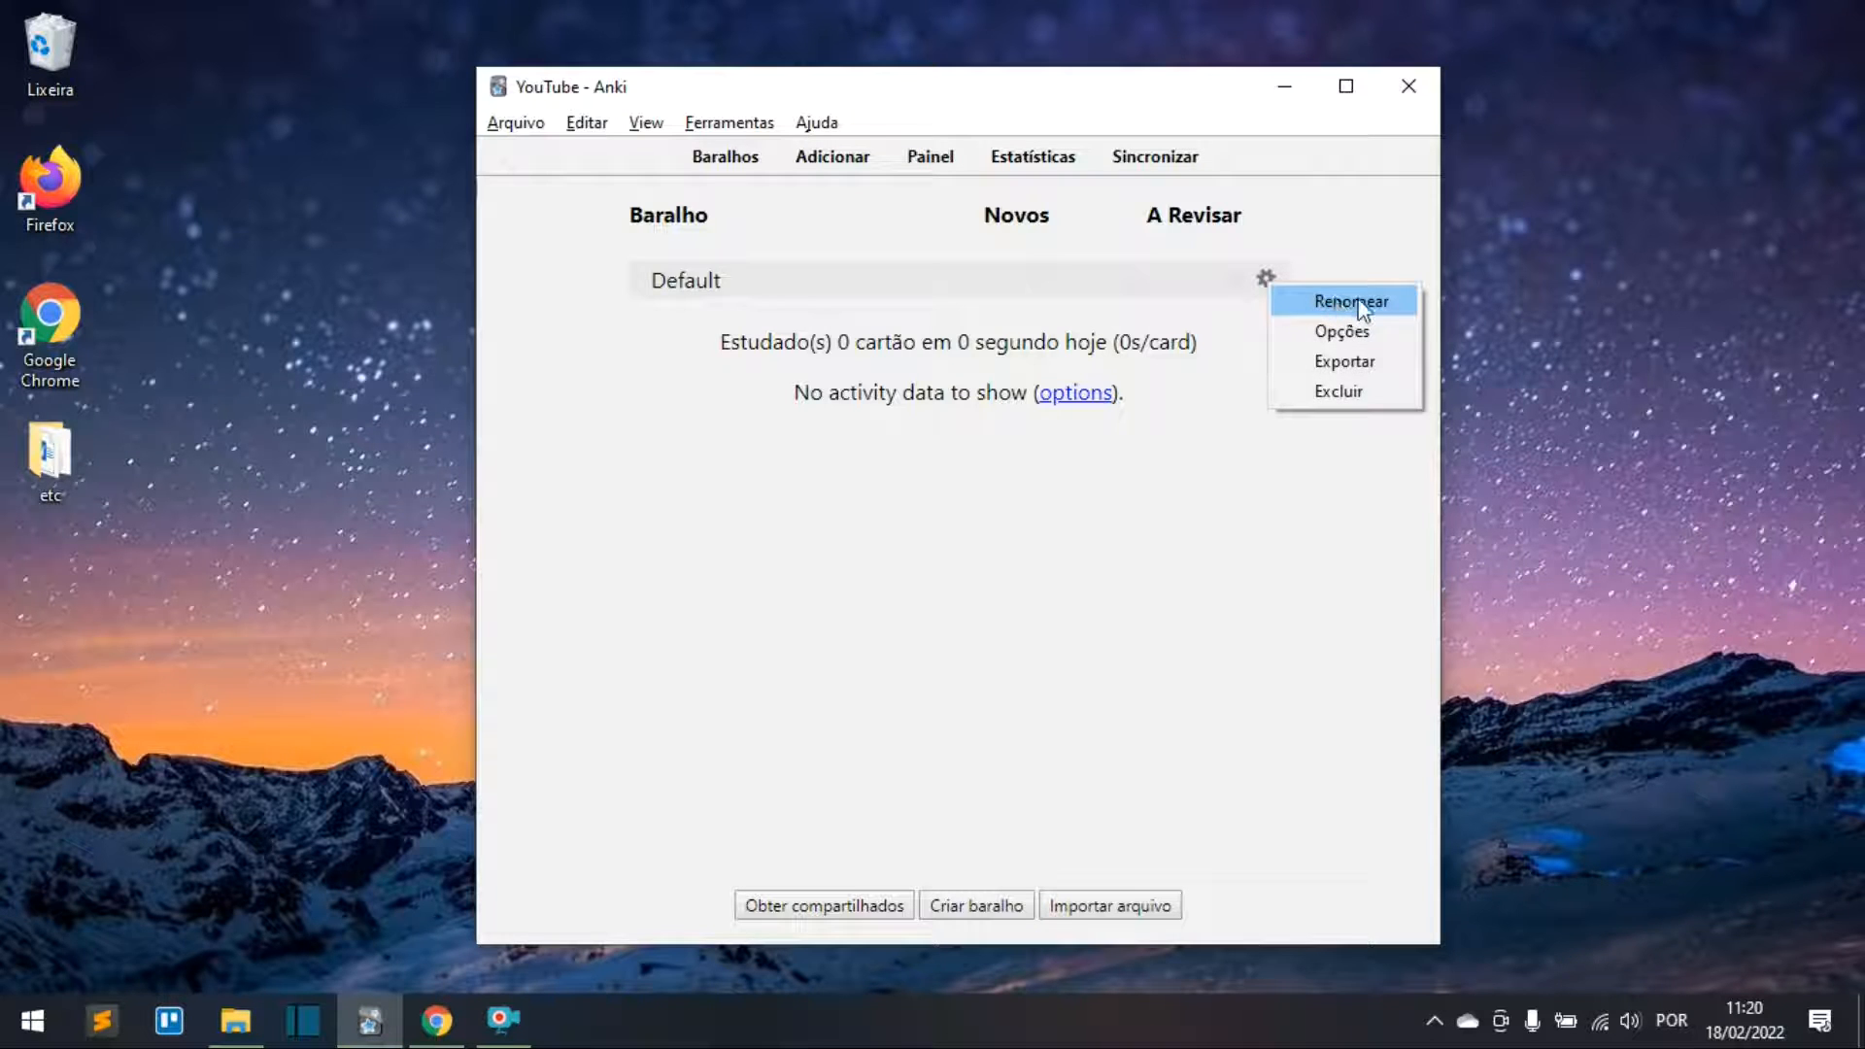
{"action": "left_click", "coordinate": [1358, 303]}
{"action": "type", "text": "Deu"}
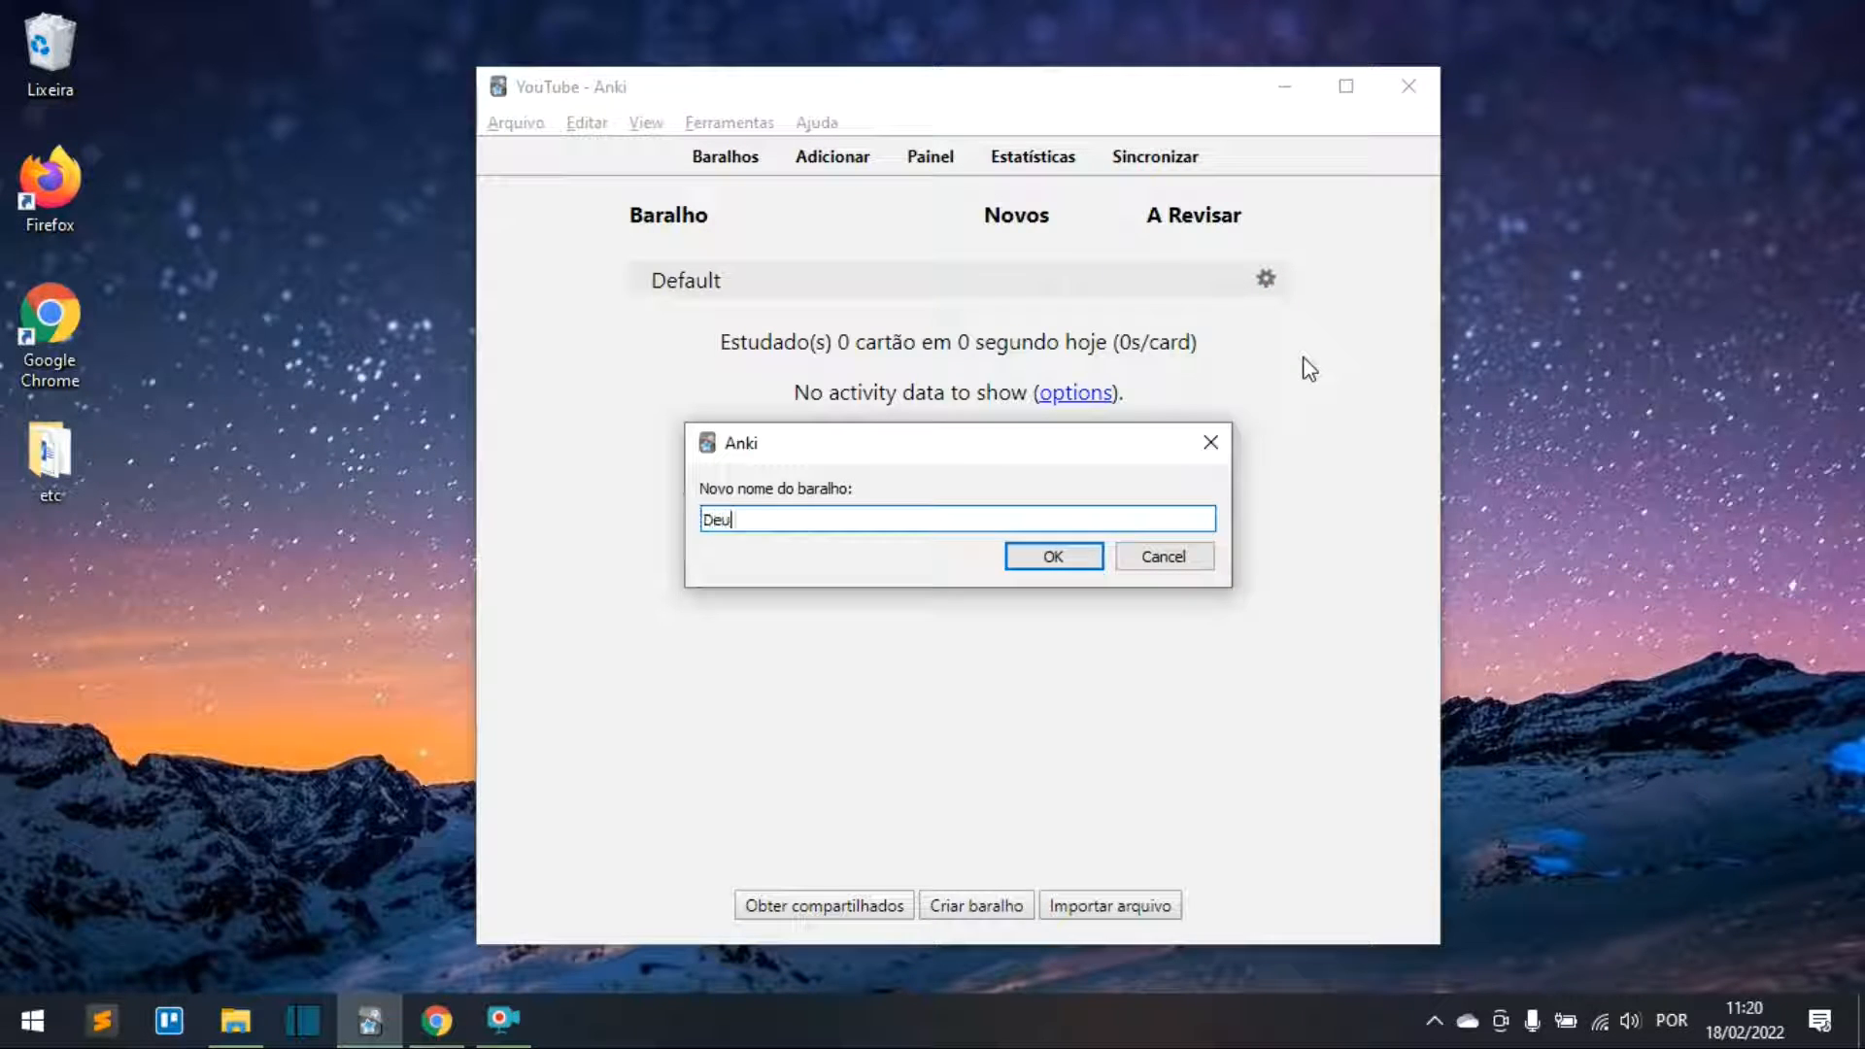
{"action": "type", "text": "tsch"}
{"action": "left_click", "coordinate": [1054, 556]}
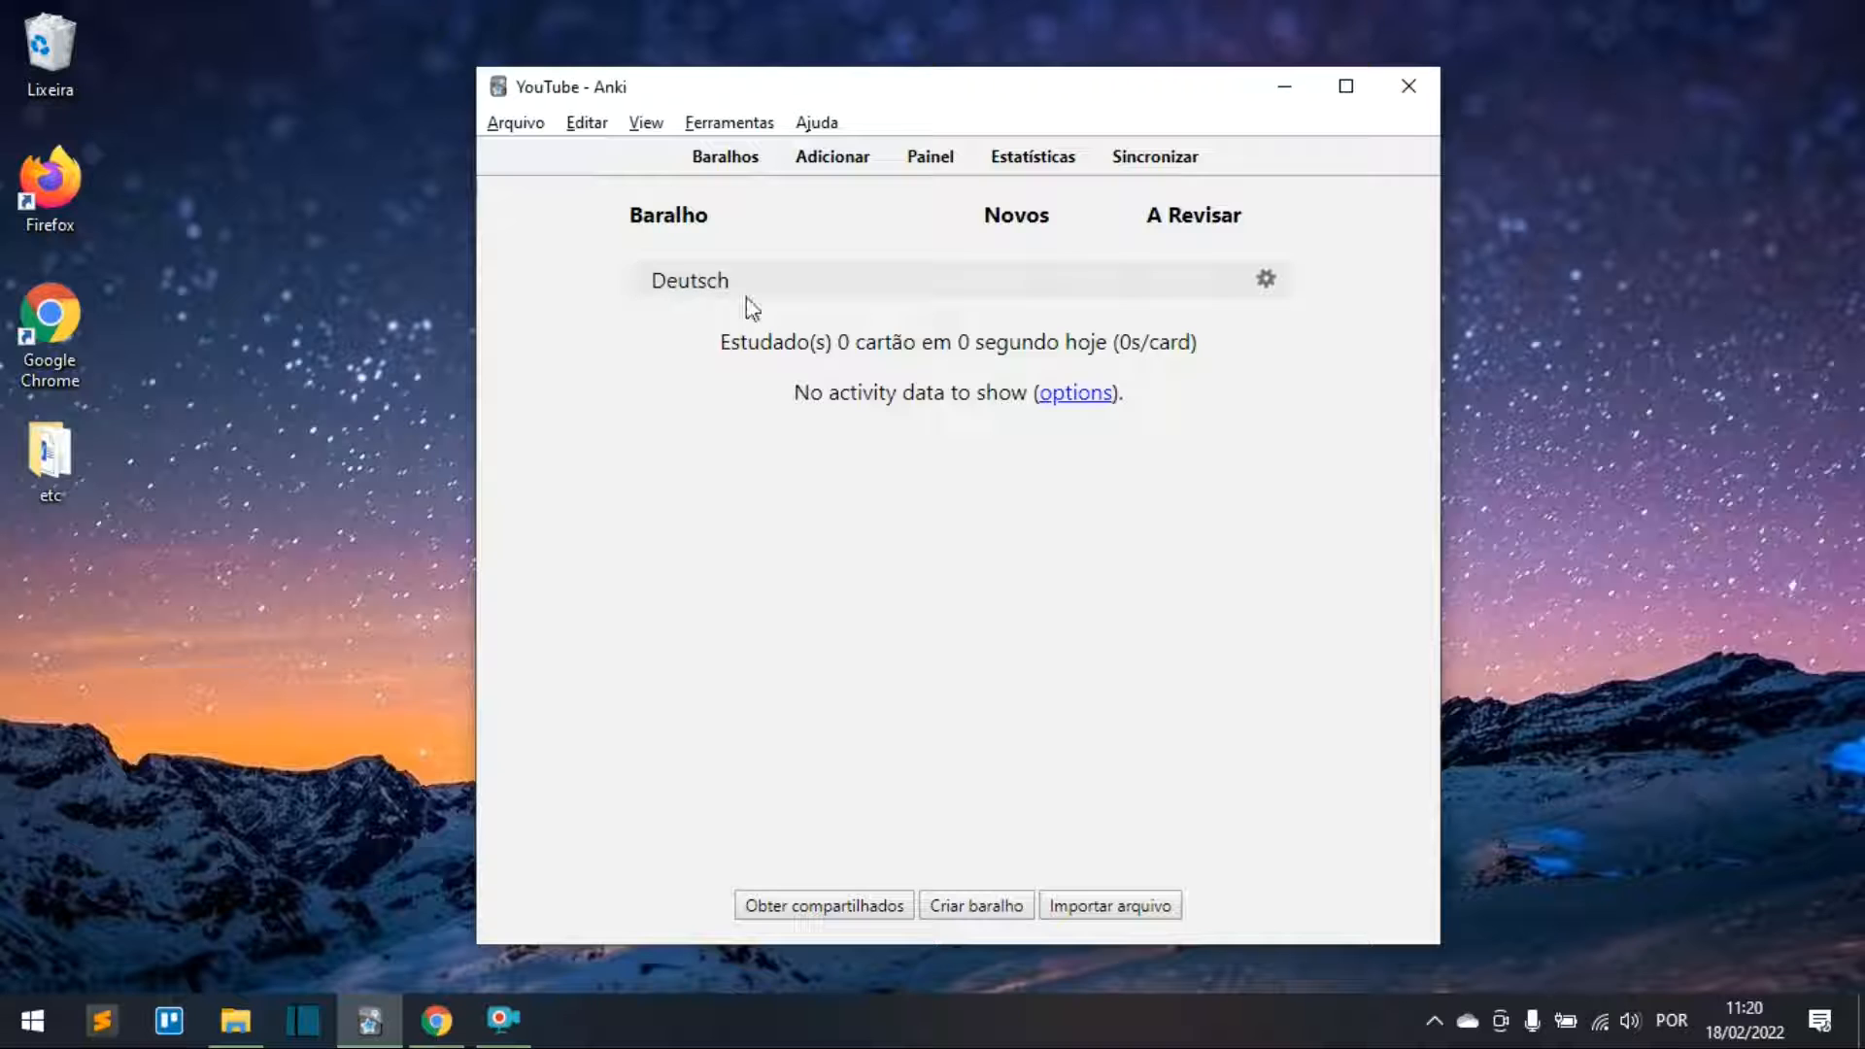
Step: Open a new card and set its note type to Básico (e cartão invertido)
{"action": "left_click", "coordinate": [833, 158]}
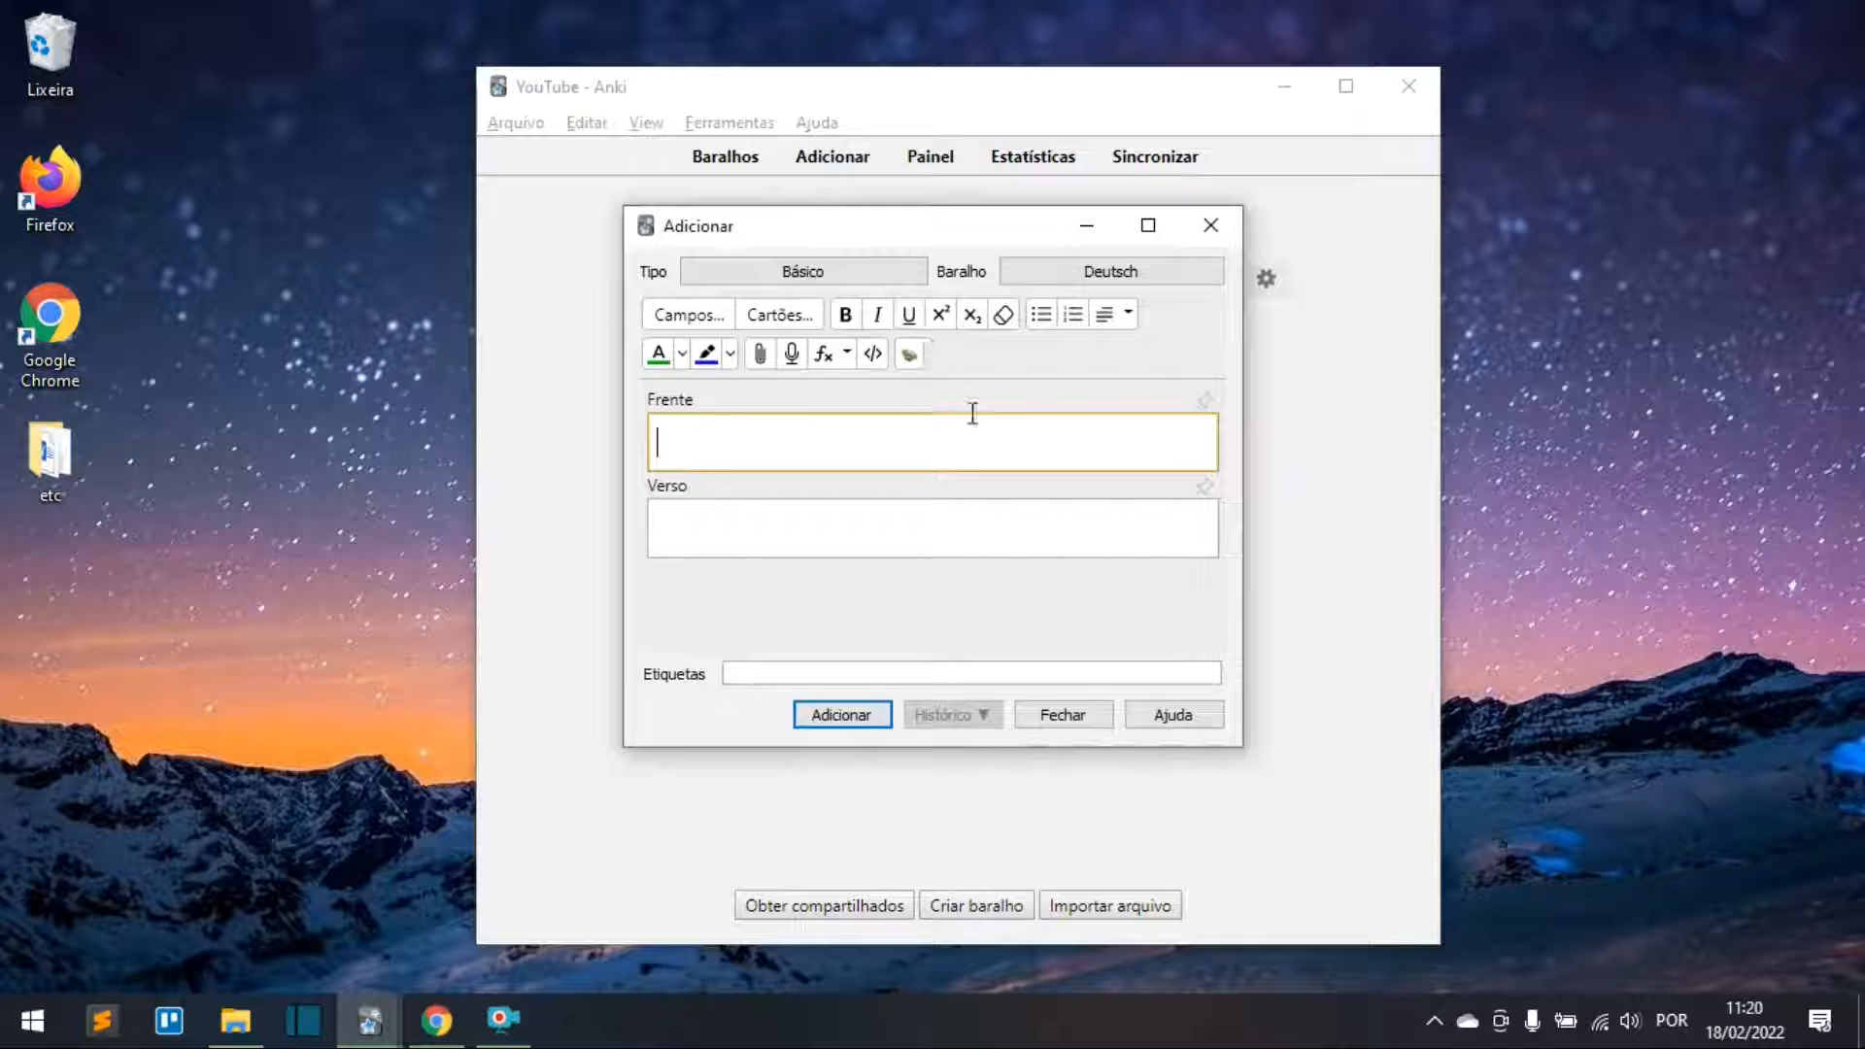
{"action": "left_click", "coordinate": [841, 276]}
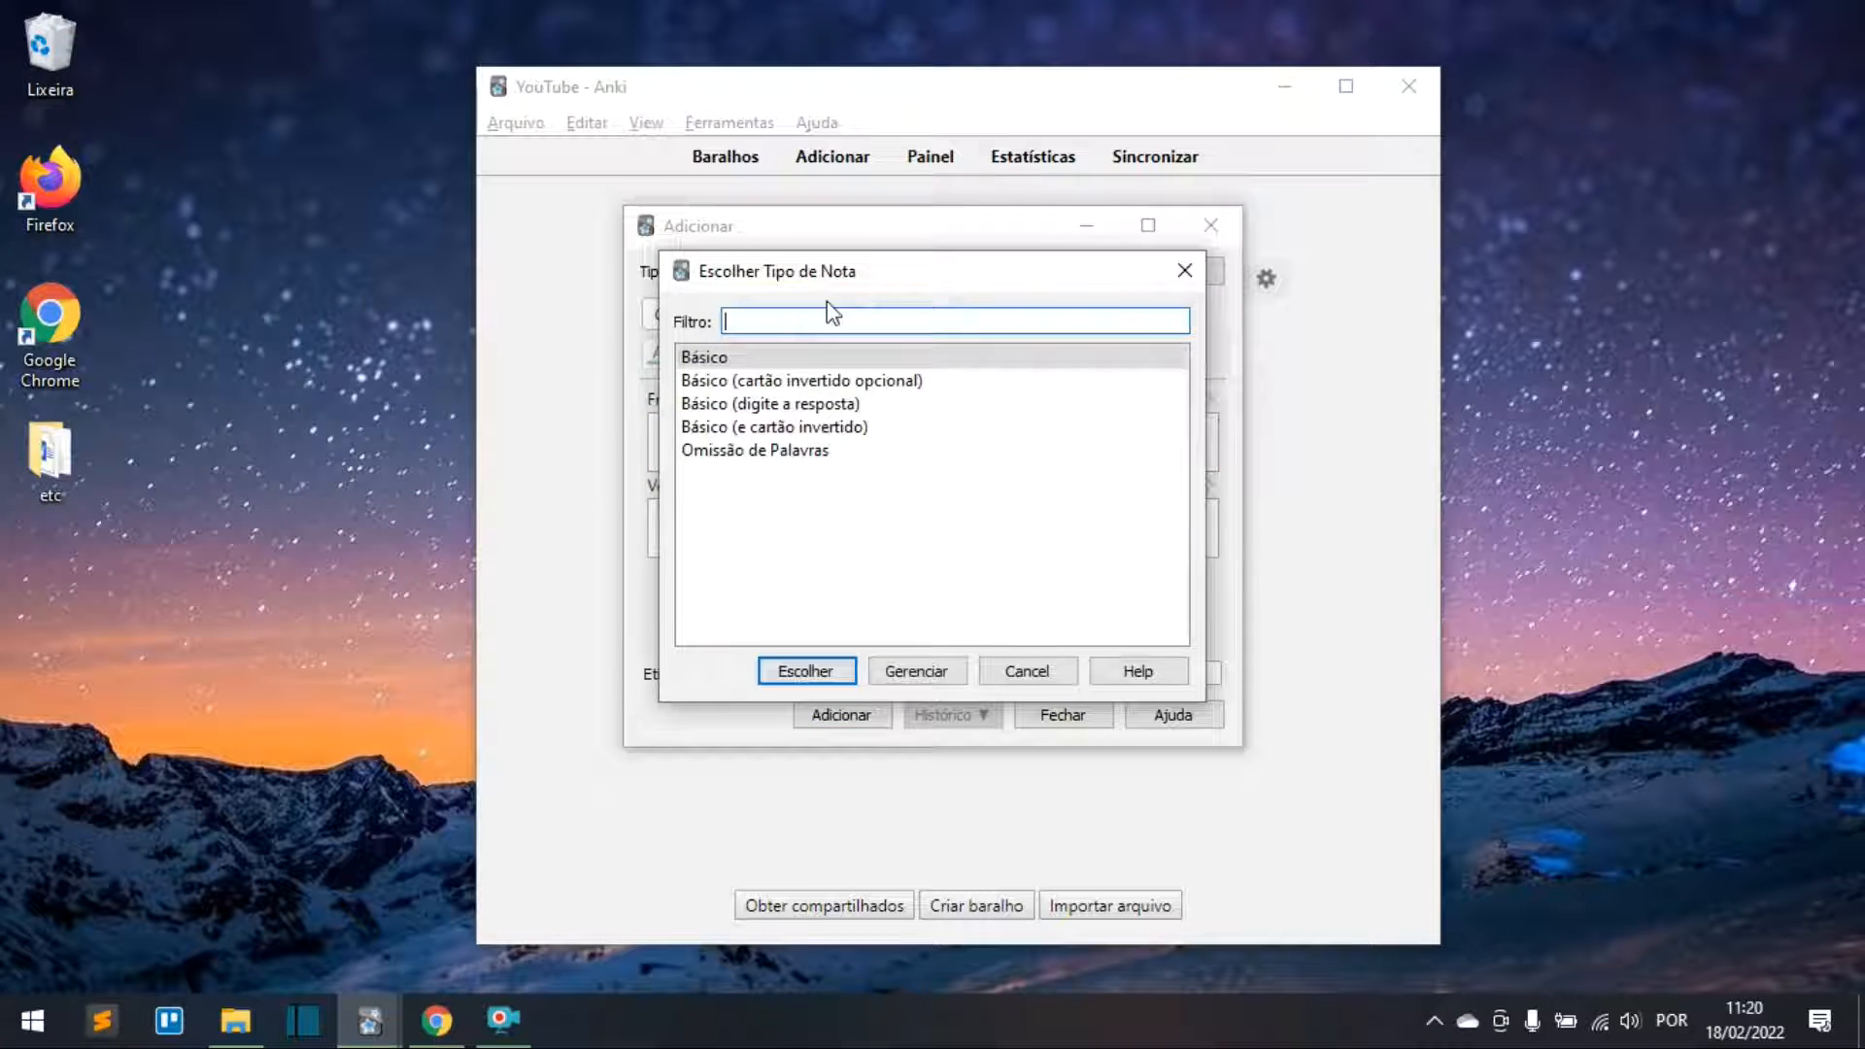
{"action": "left_click", "coordinate": [731, 433]}
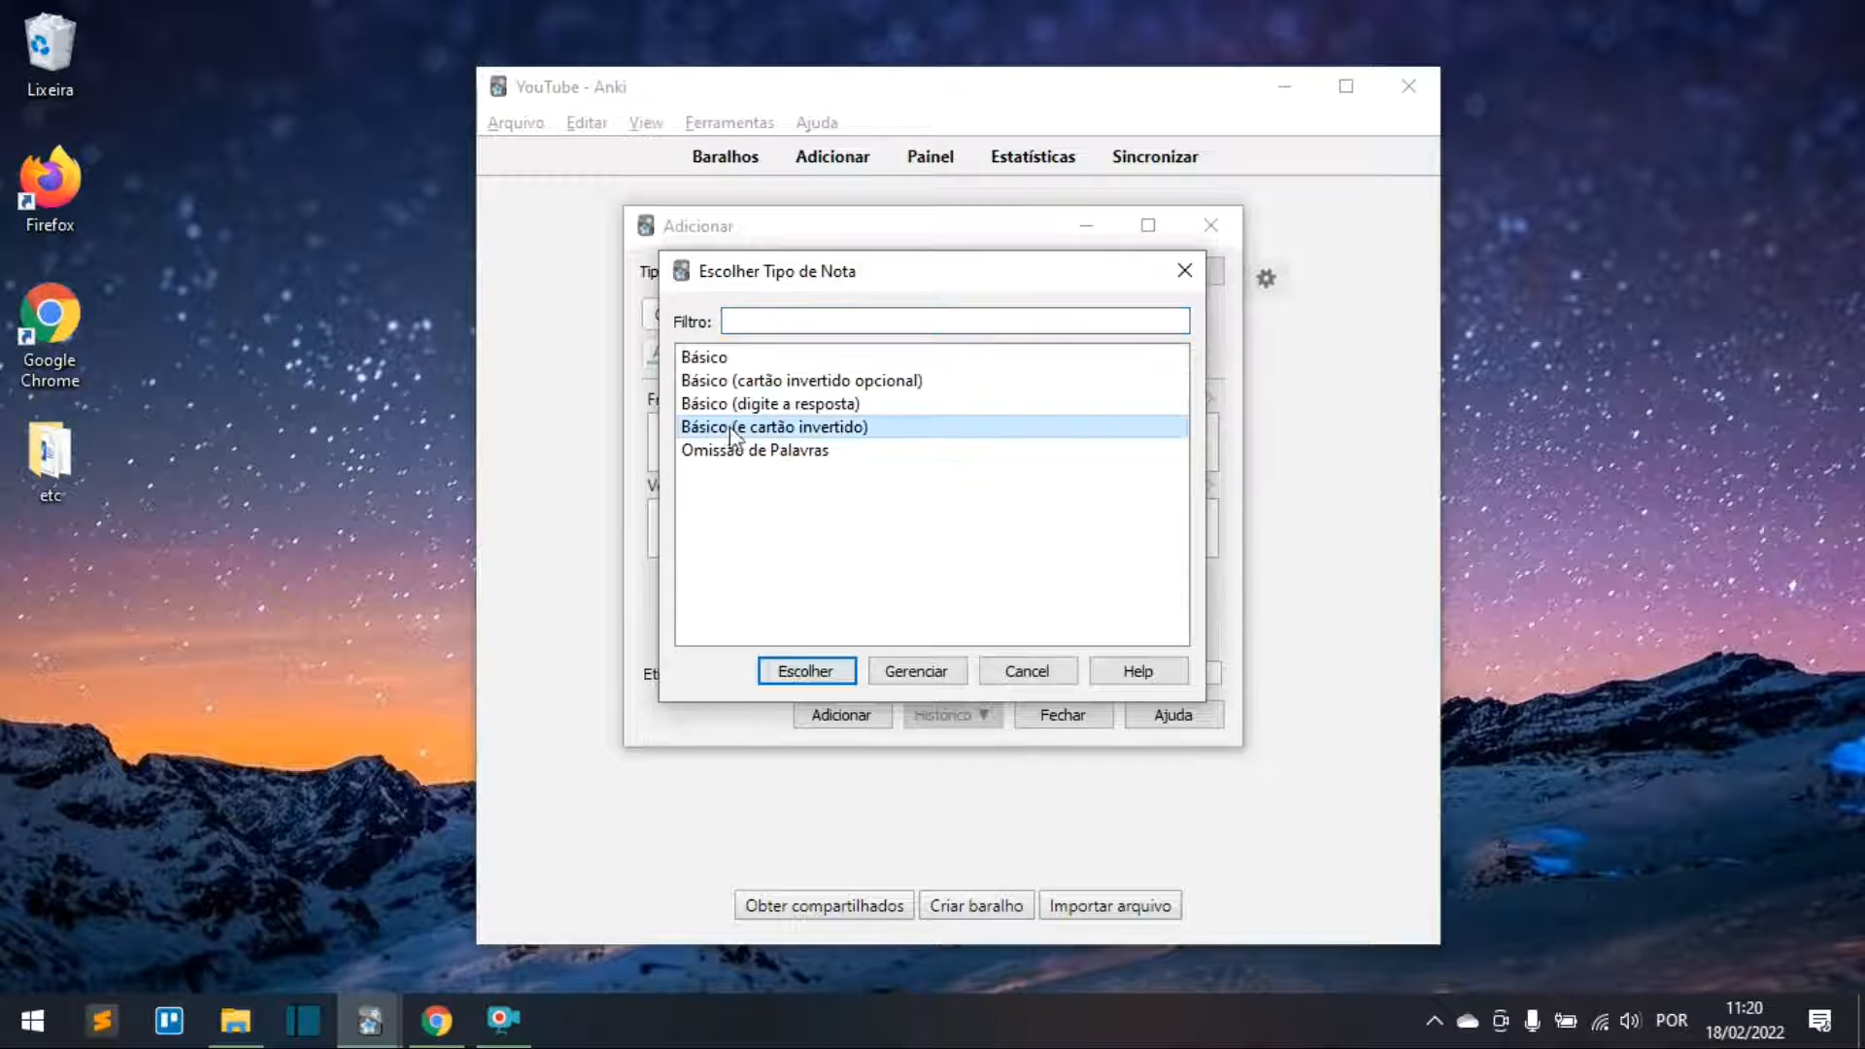
{"action": "left_click", "coordinate": [805, 671]}
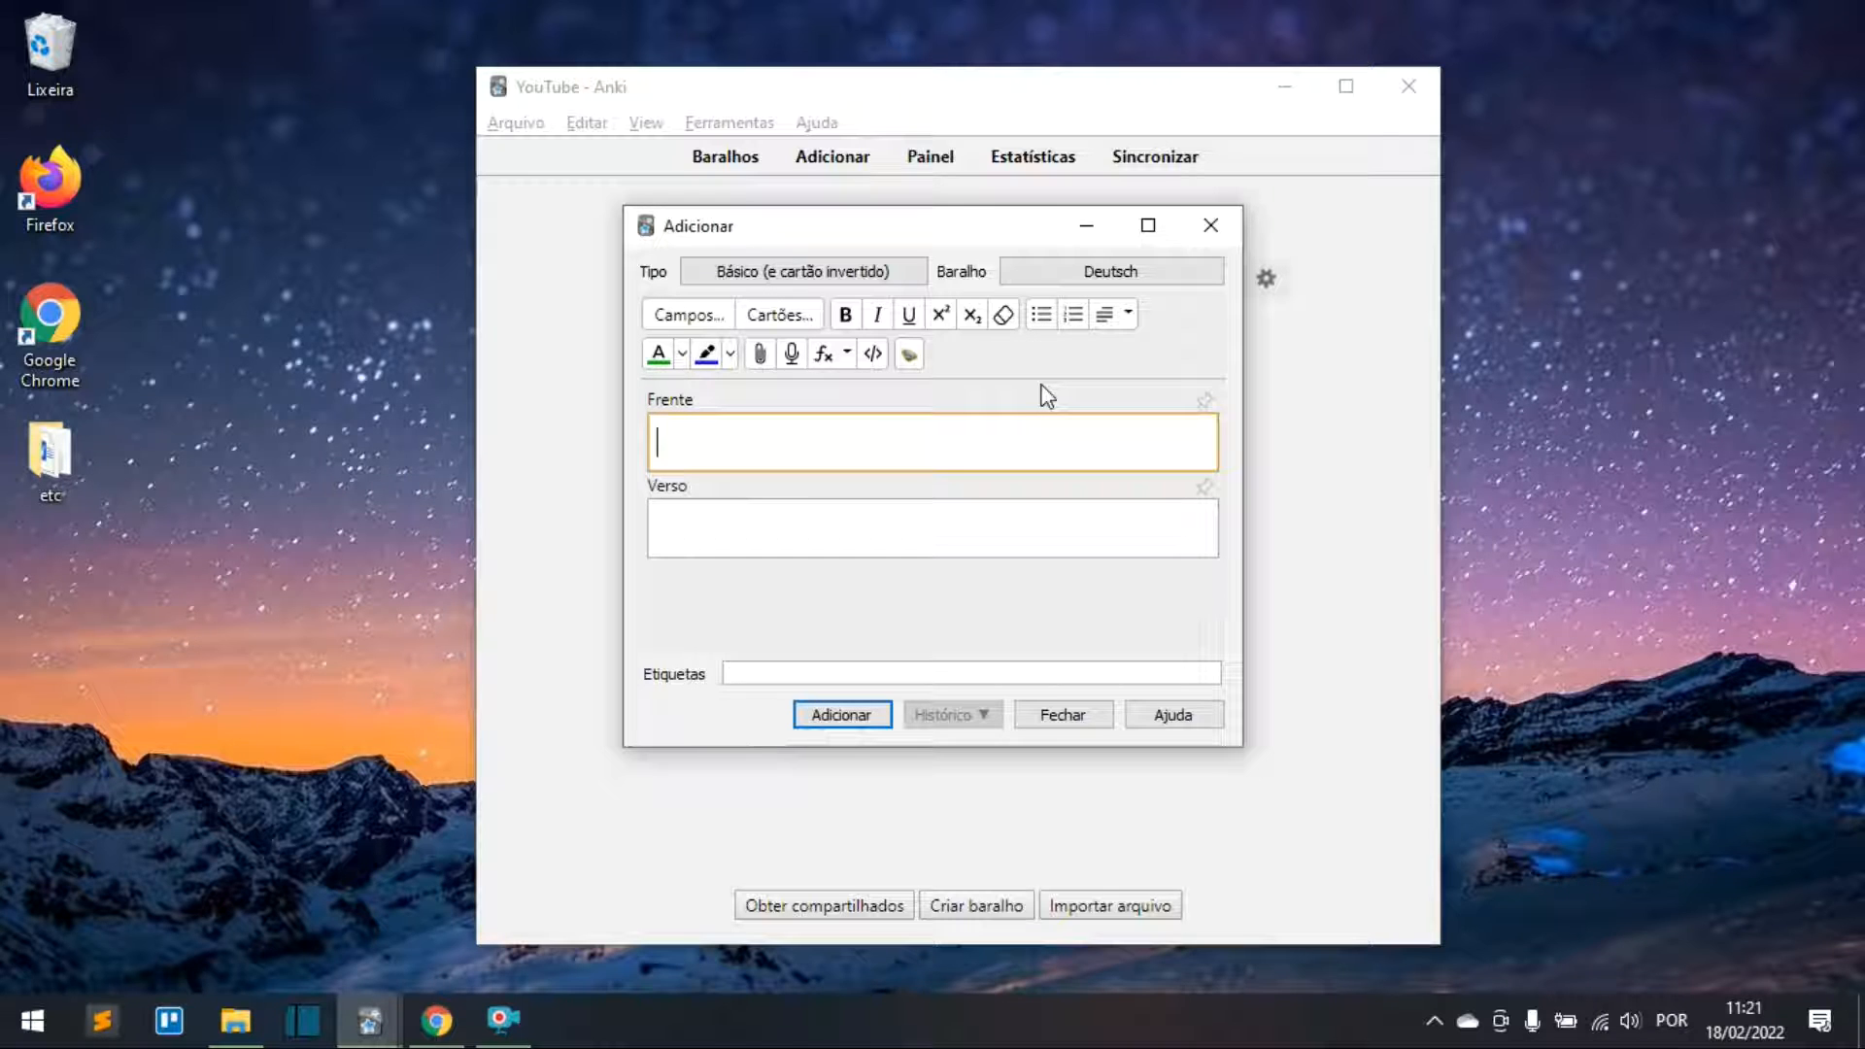
Step: Enter 'der Hund, Hunde' on the Front, removing a trial second line 'der Hund (-e)'
{"action": "type", "text": "der Hund, Hunde"}
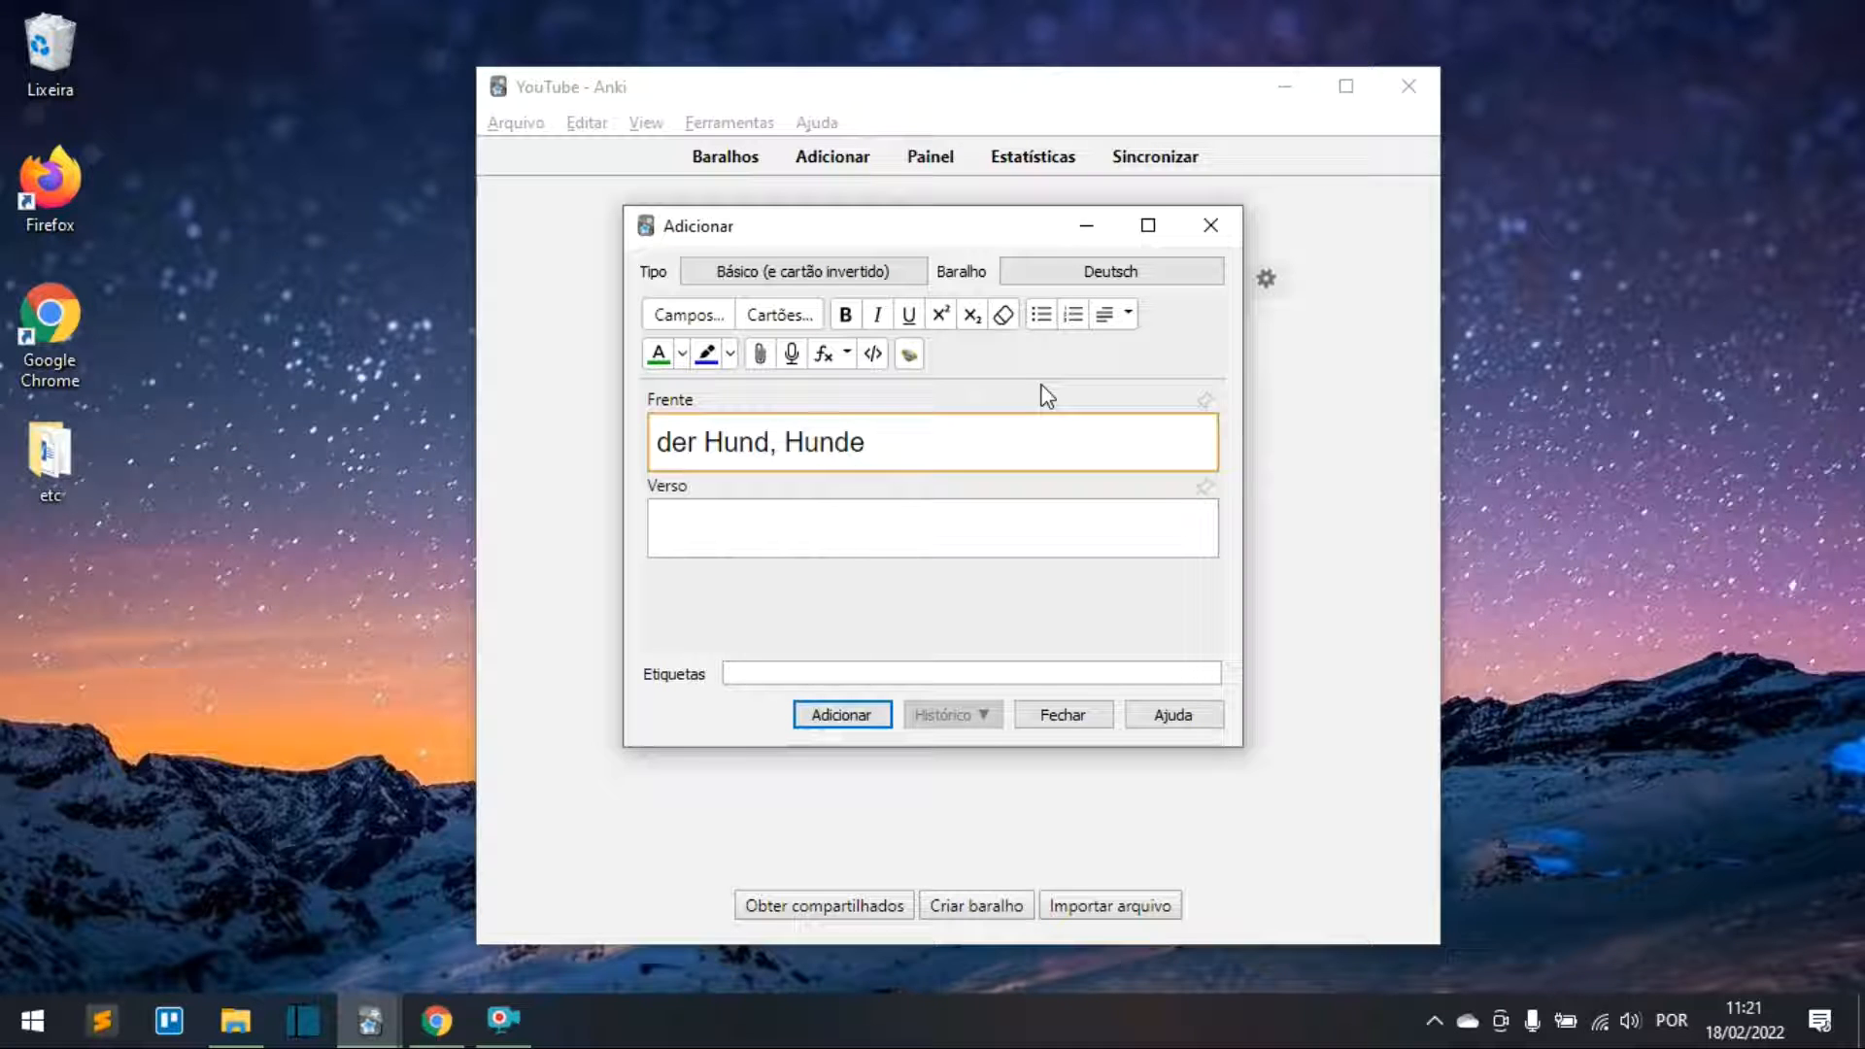
{"action": "key", "text": "Return"}
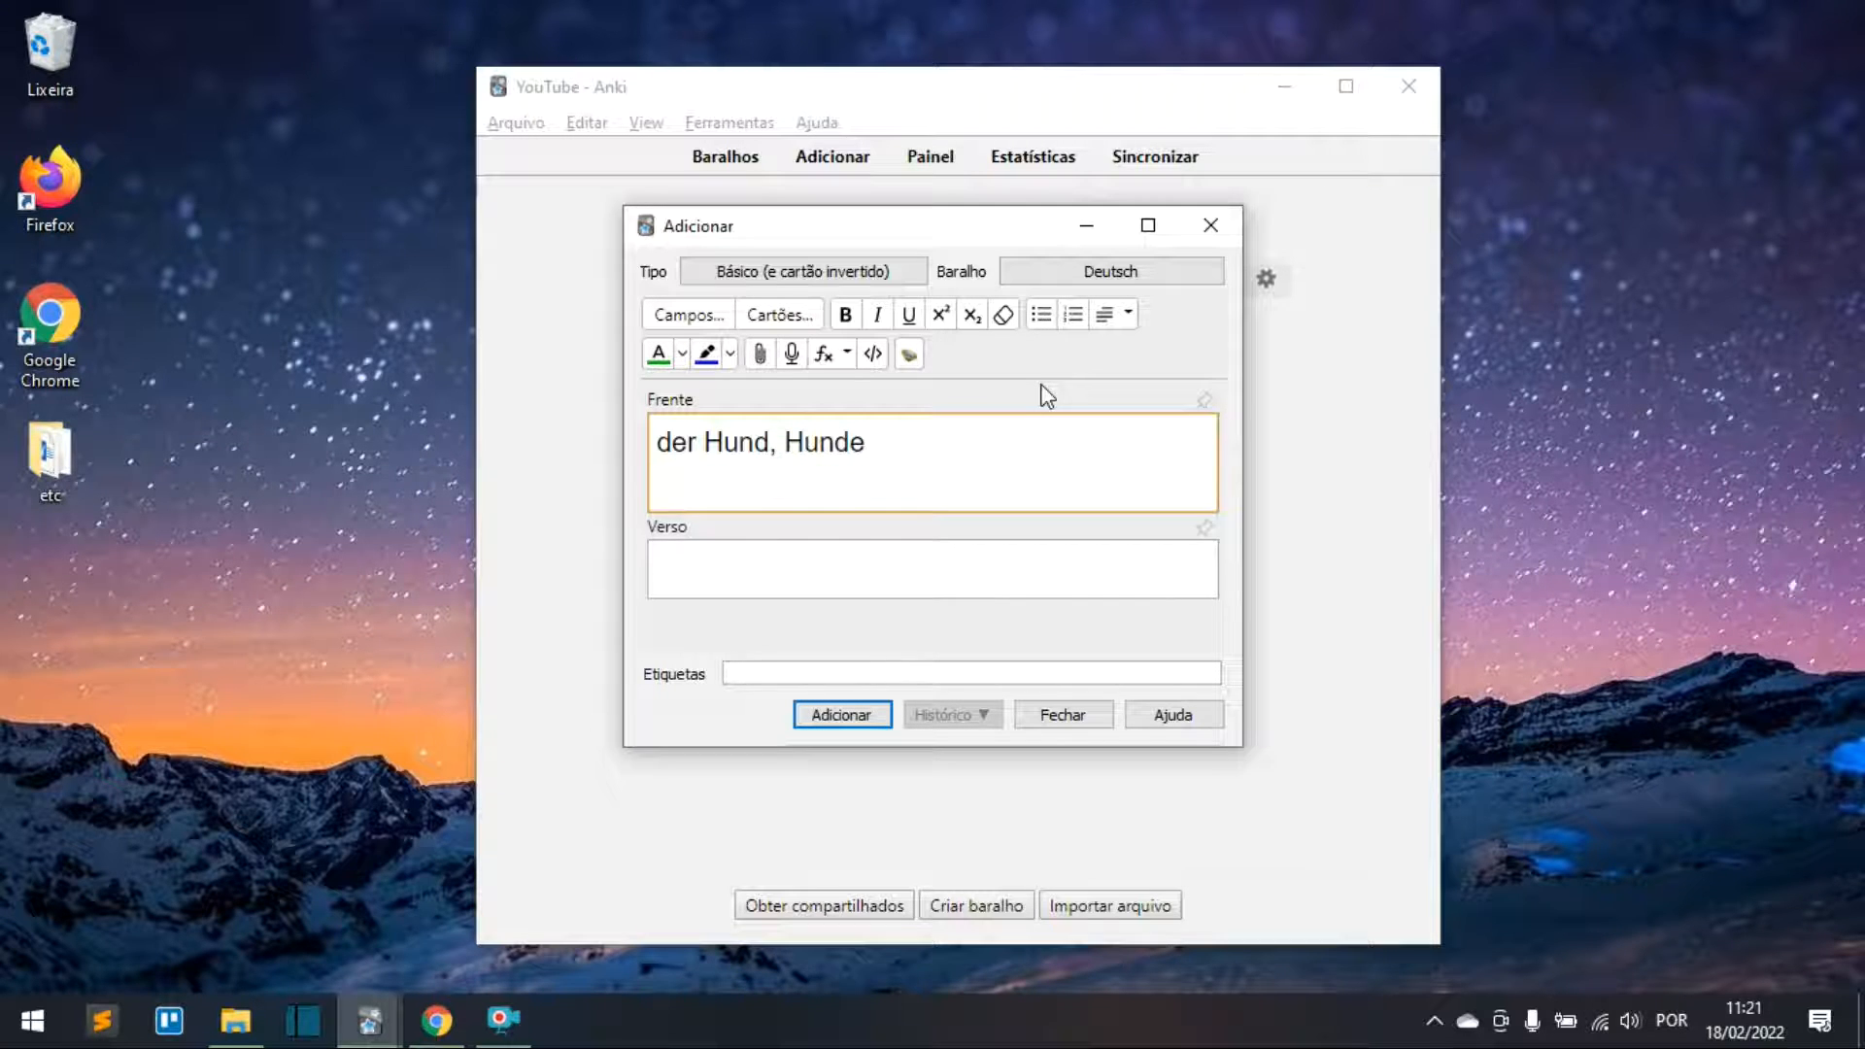
{"action": "type", "text": "der Hun"}
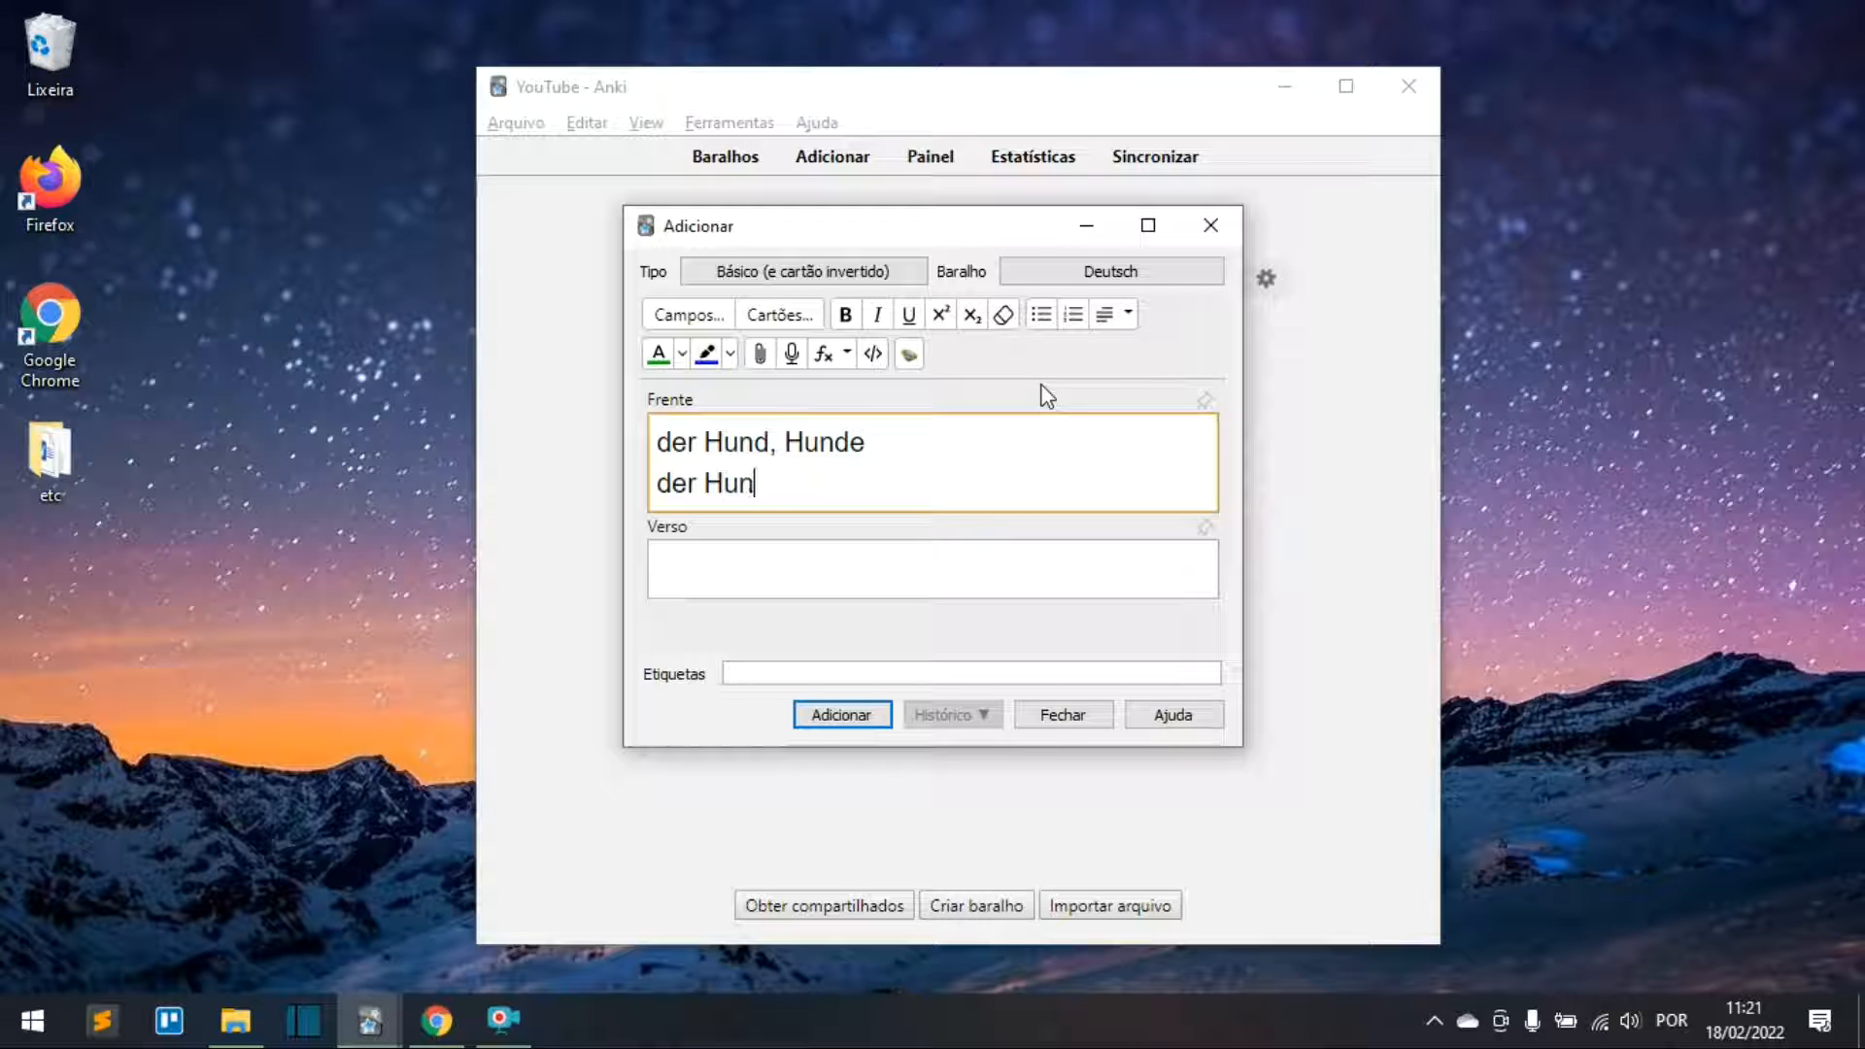
{"action": "type", "text": "d (-e)"}
{"action": "left_click_drag", "start_coordinate": [852, 491], "coordinate": [655, 485]}
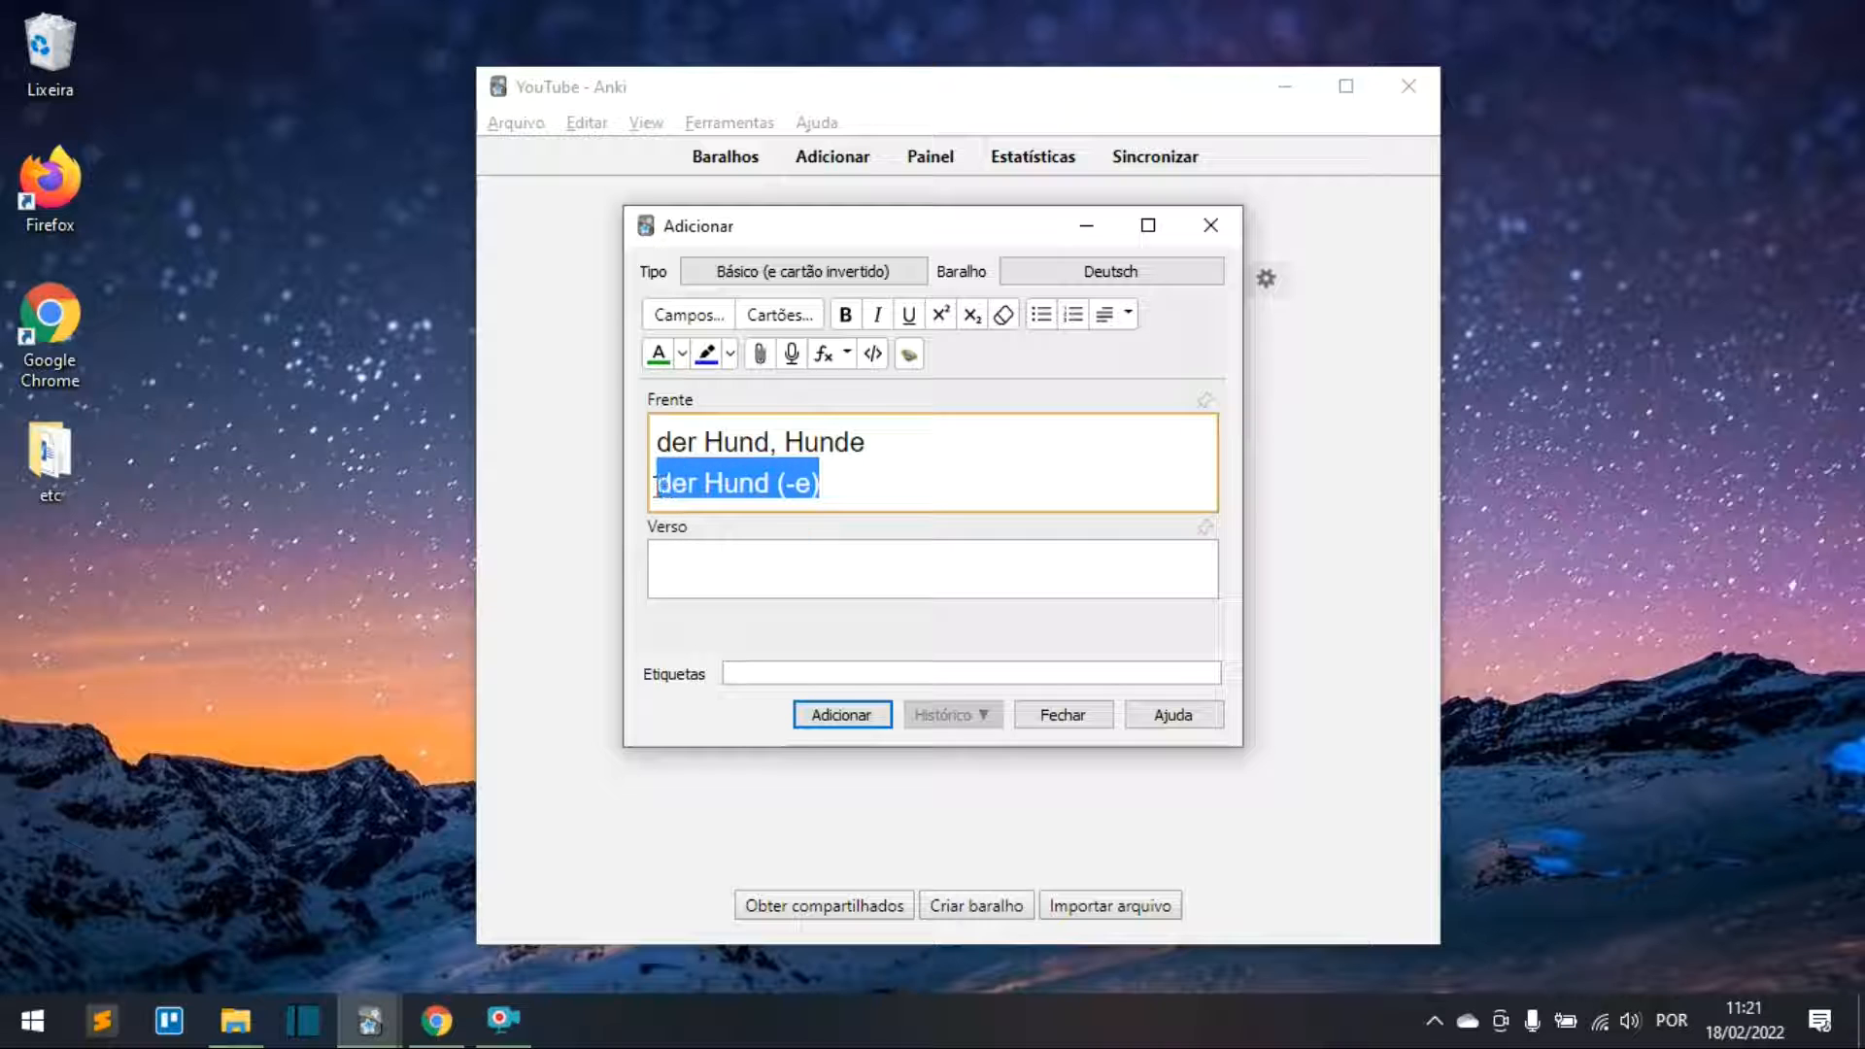
{"action": "key", "text": "BackSpace"}
{"action": "key", "text": "BackSpace"}
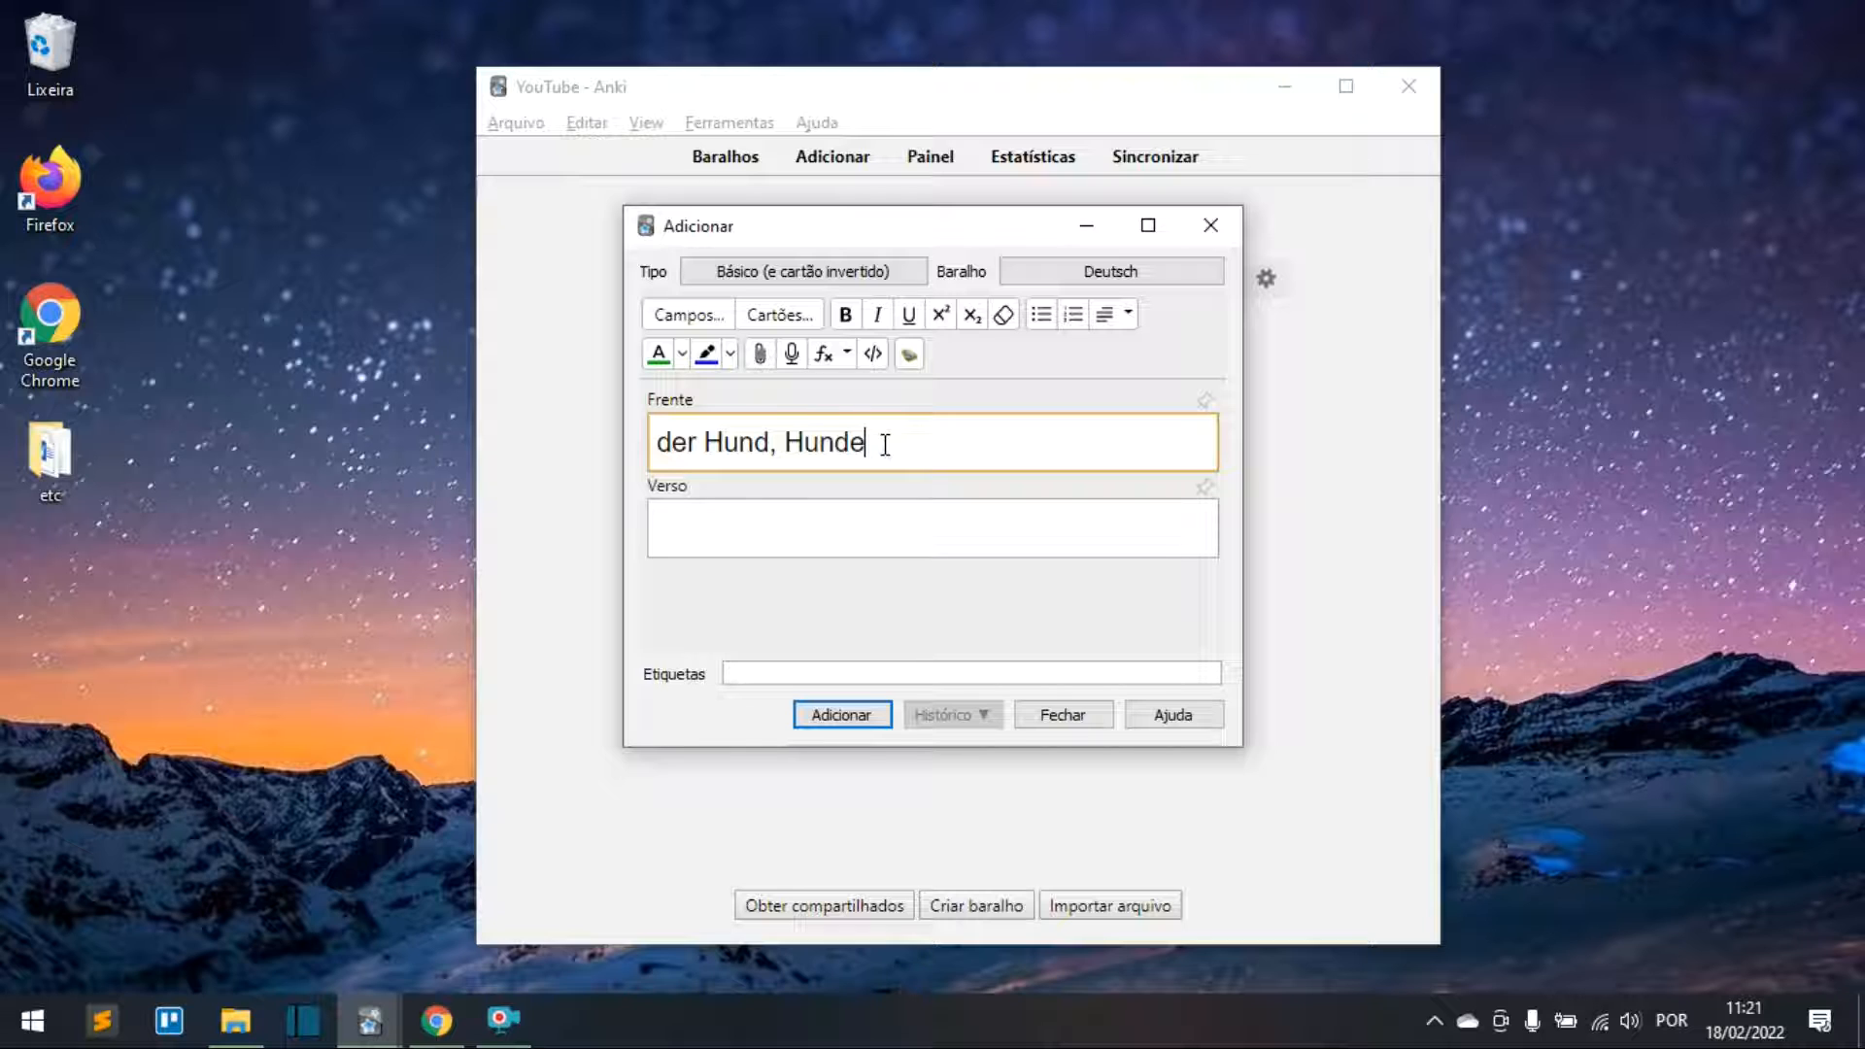
{"action": "left_click_drag", "start_coordinate": [895, 445], "coordinate": [654, 453]}
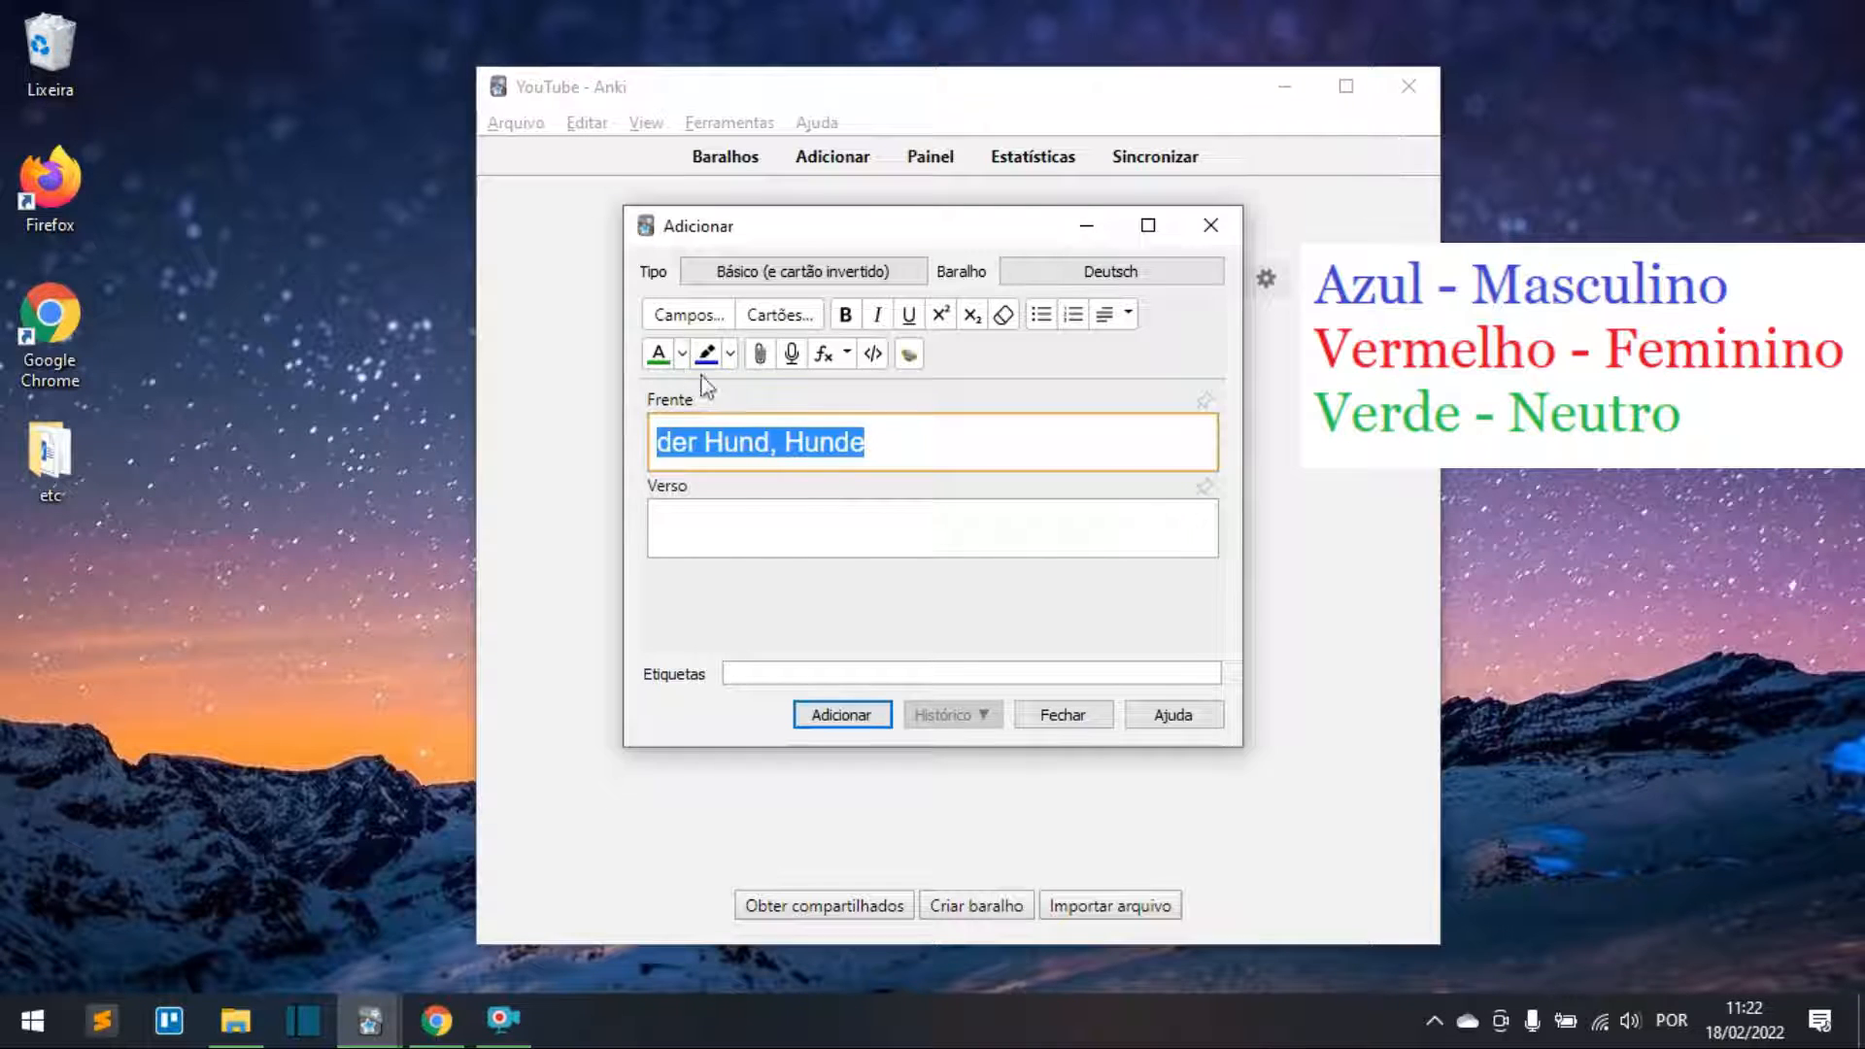
Step: Colour the Front text 'der Hund, Hunde' blue
{"action": "left_click", "coordinate": [881, 458]}
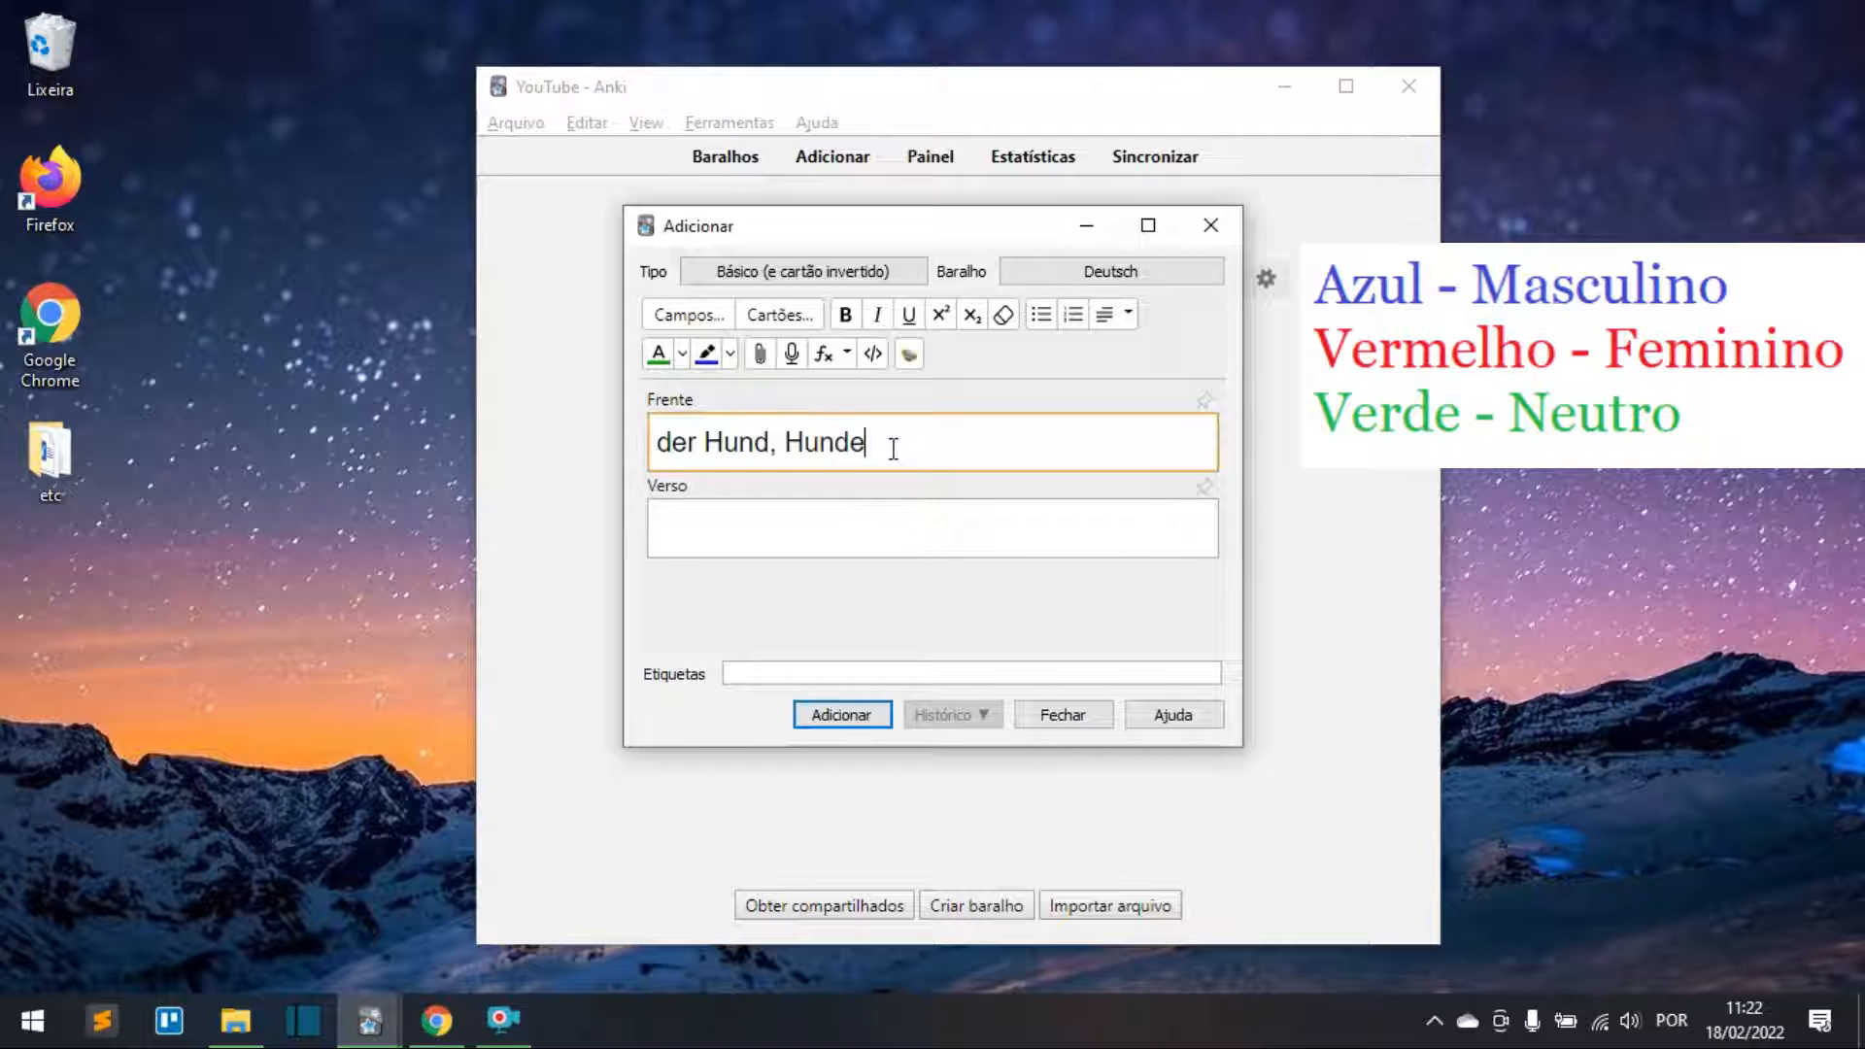
{"action": "left_click_drag", "start_coordinate": [887, 445], "coordinate": [651, 443]}
{"action": "left_click", "coordinate": [681, 355]}
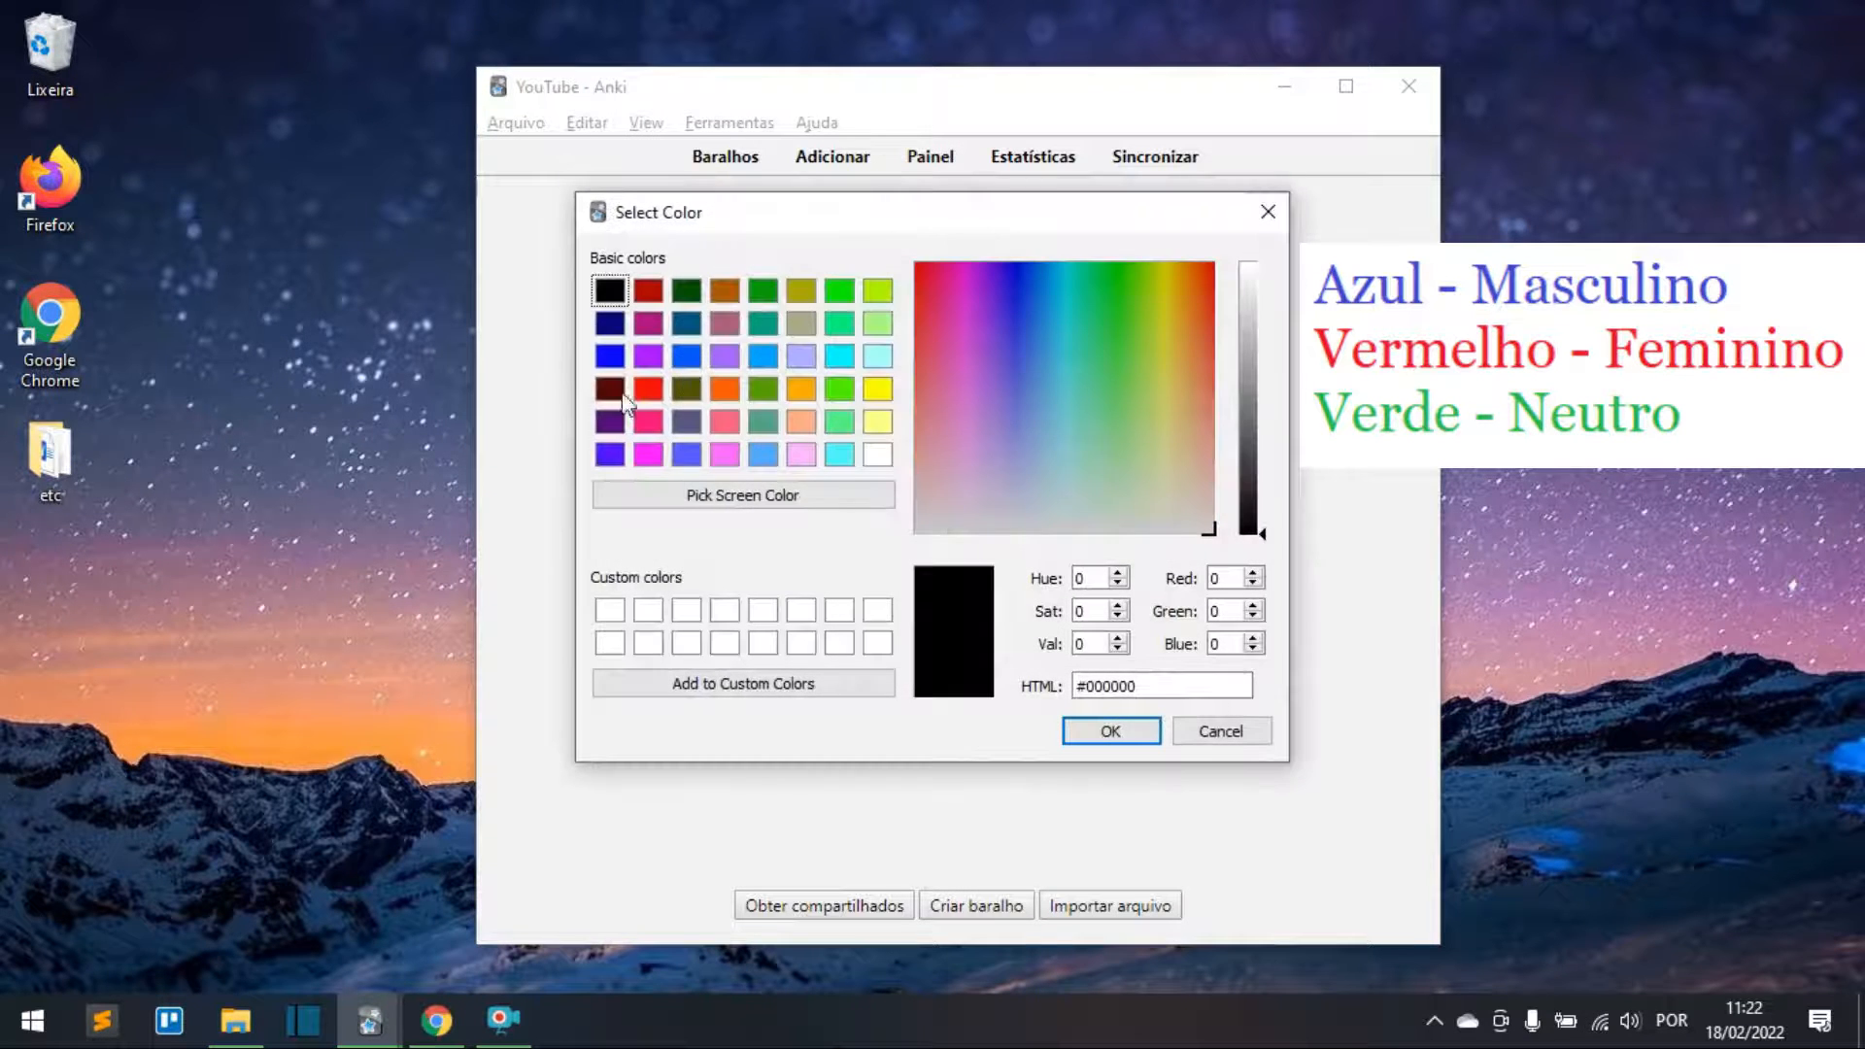
{"action": "left_click", "coordinate": [609, 357]}
{"action": "left_click", "coordinate": [1109, 731]}
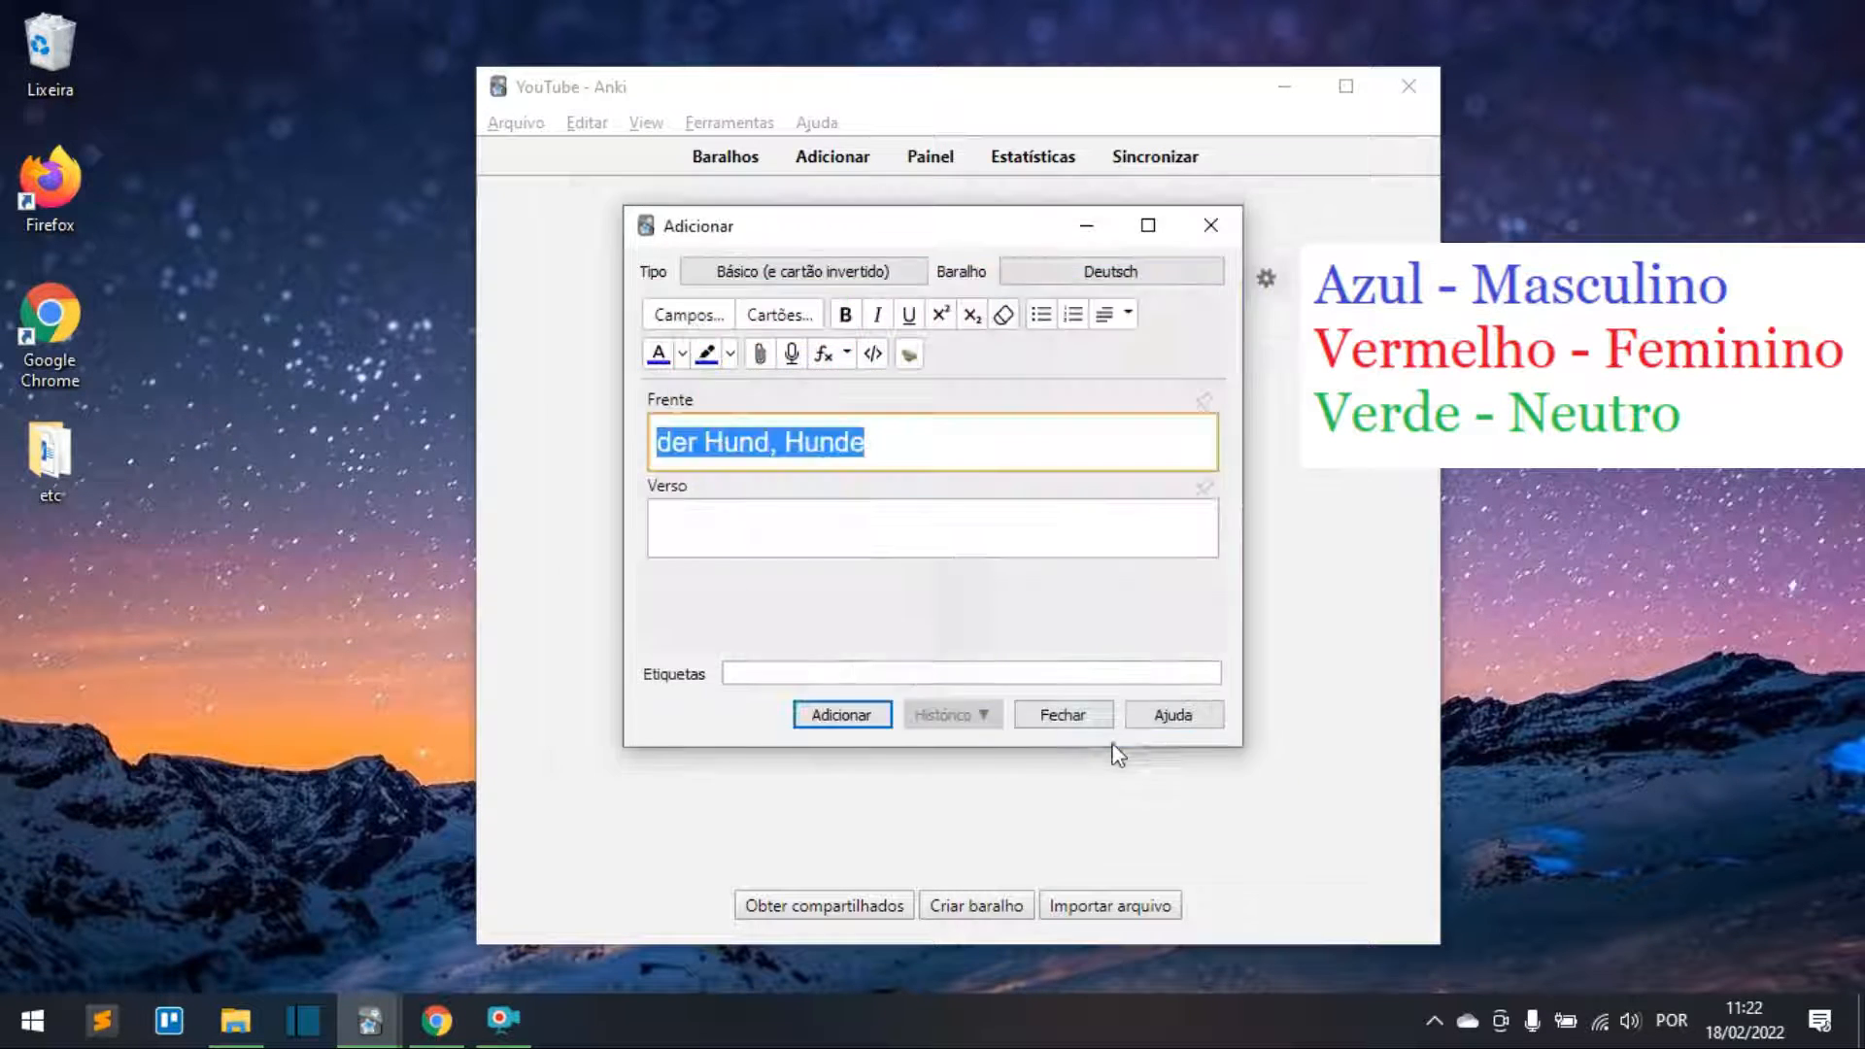
{"action": "left_click", "coordinate": [911, 449]}
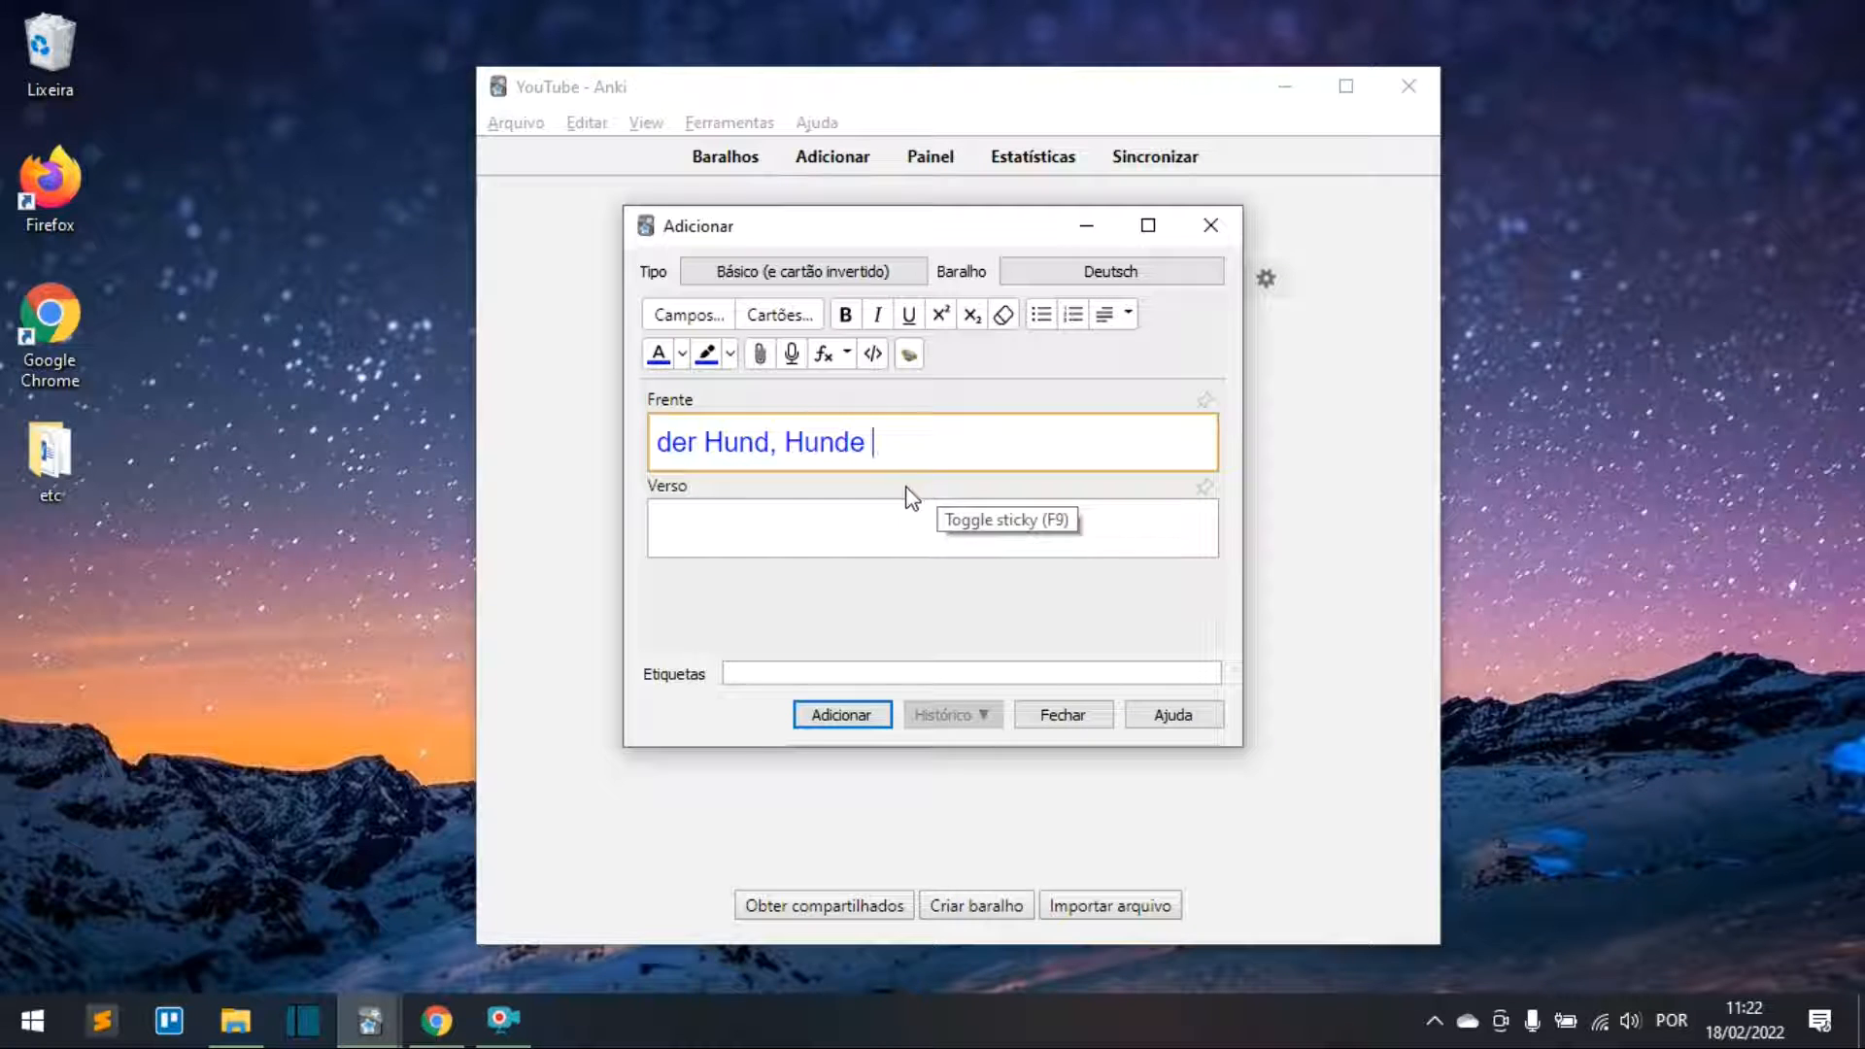
{"action": "left_click", "coordinate": [909, 359]}
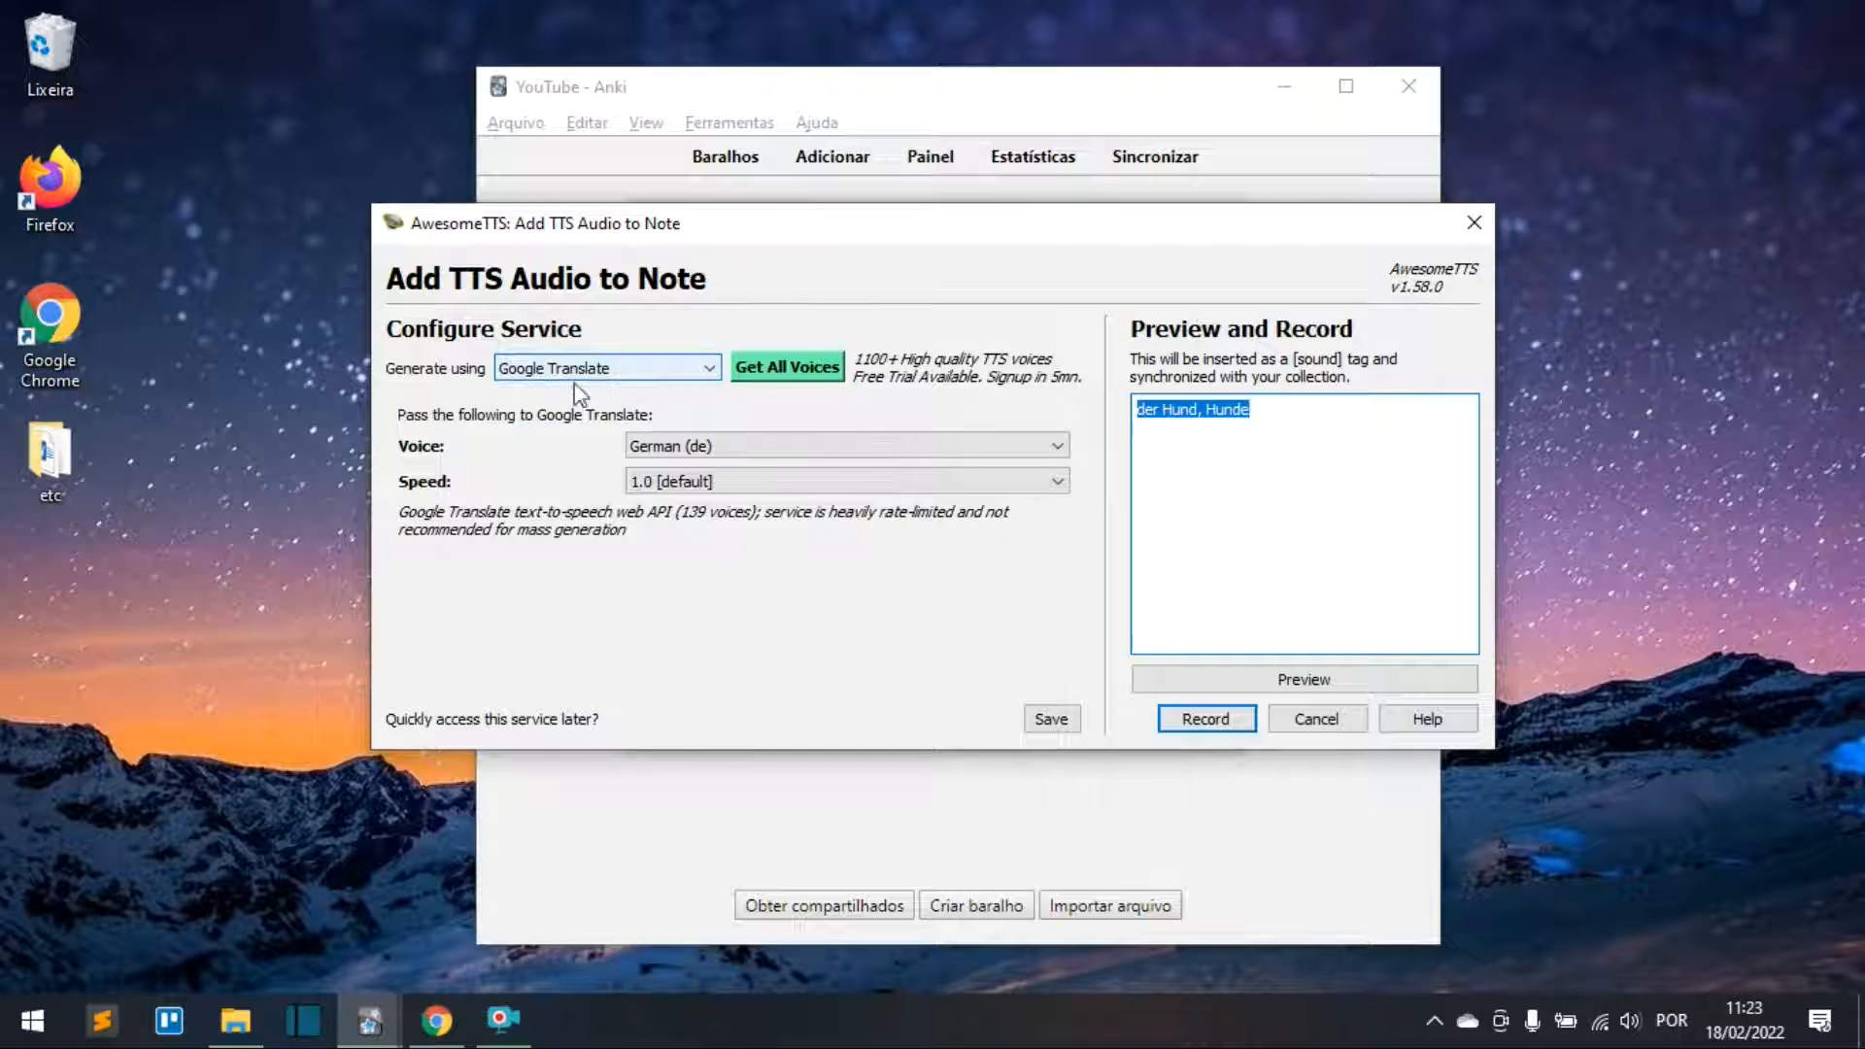
Step: Record Google Translate German (de) audio of 'der Hund, Hunde' onto the Front
{"action": "left_click", "coordinate": [641, 372]}
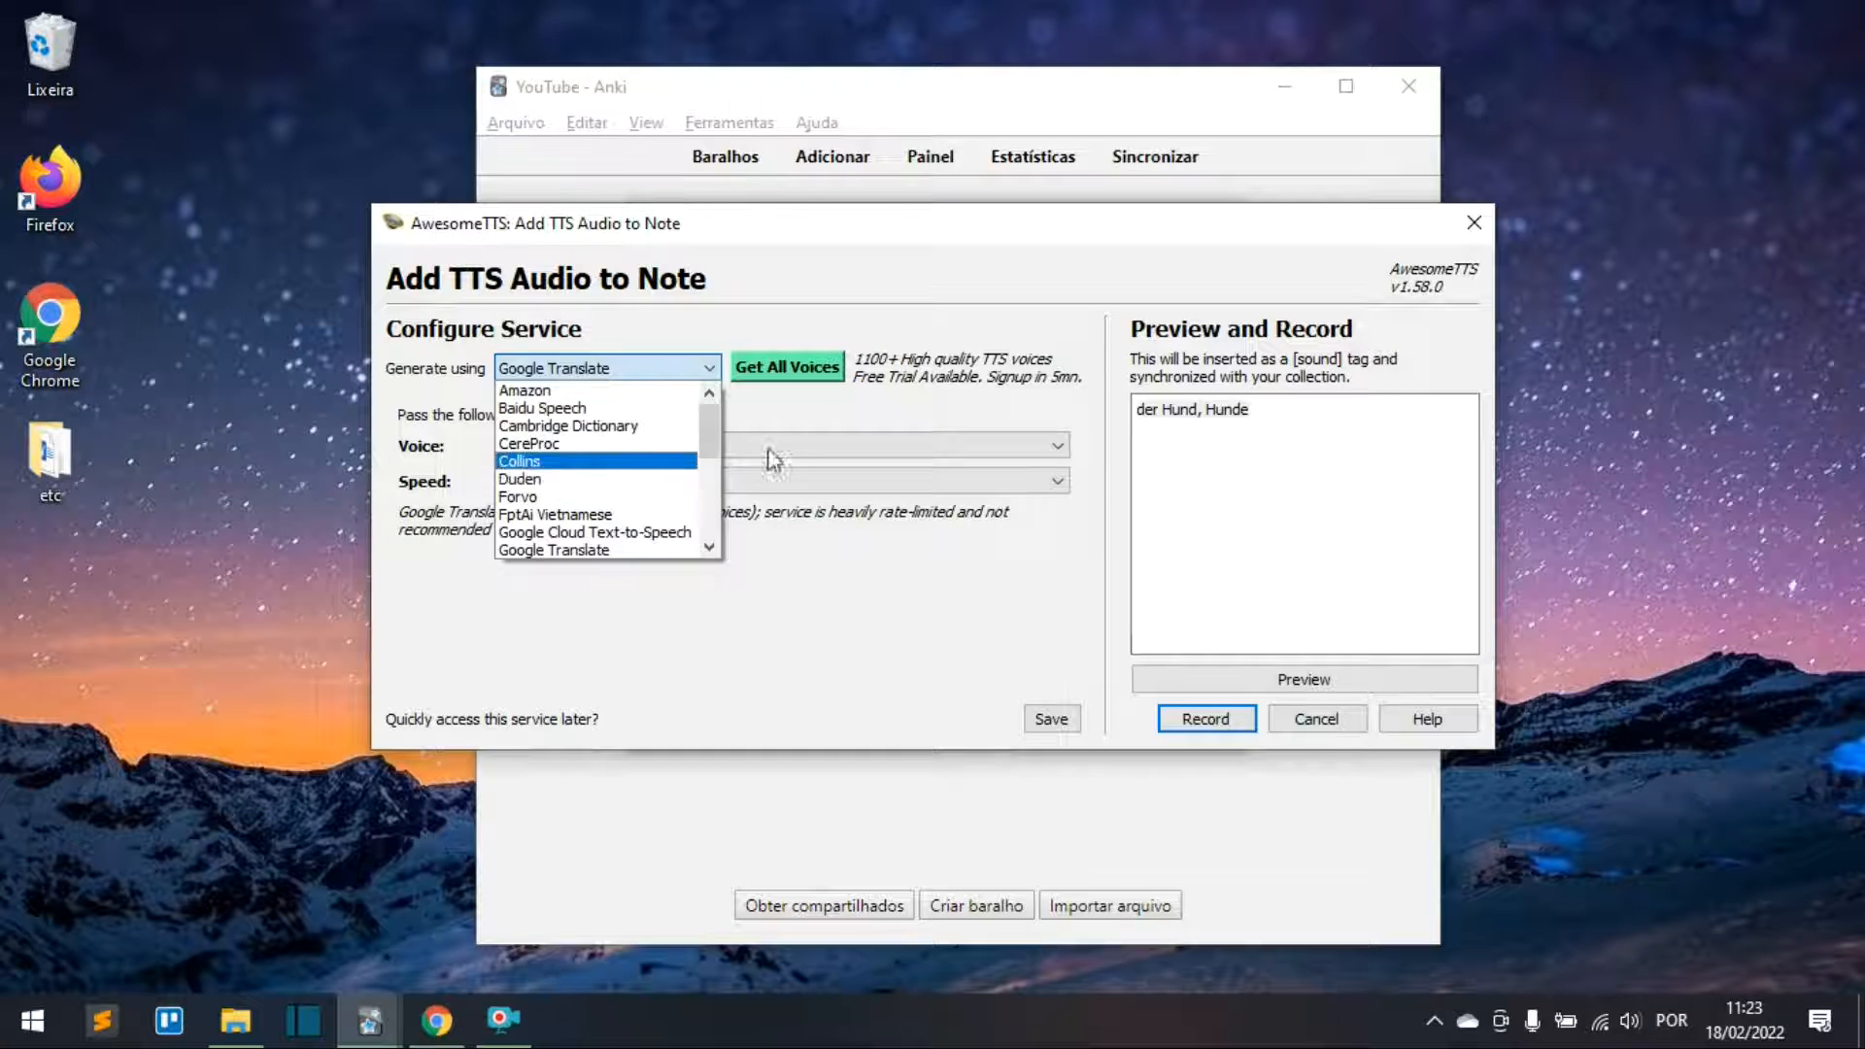
{"action": "left_click", "coordinate": [791, 413]}
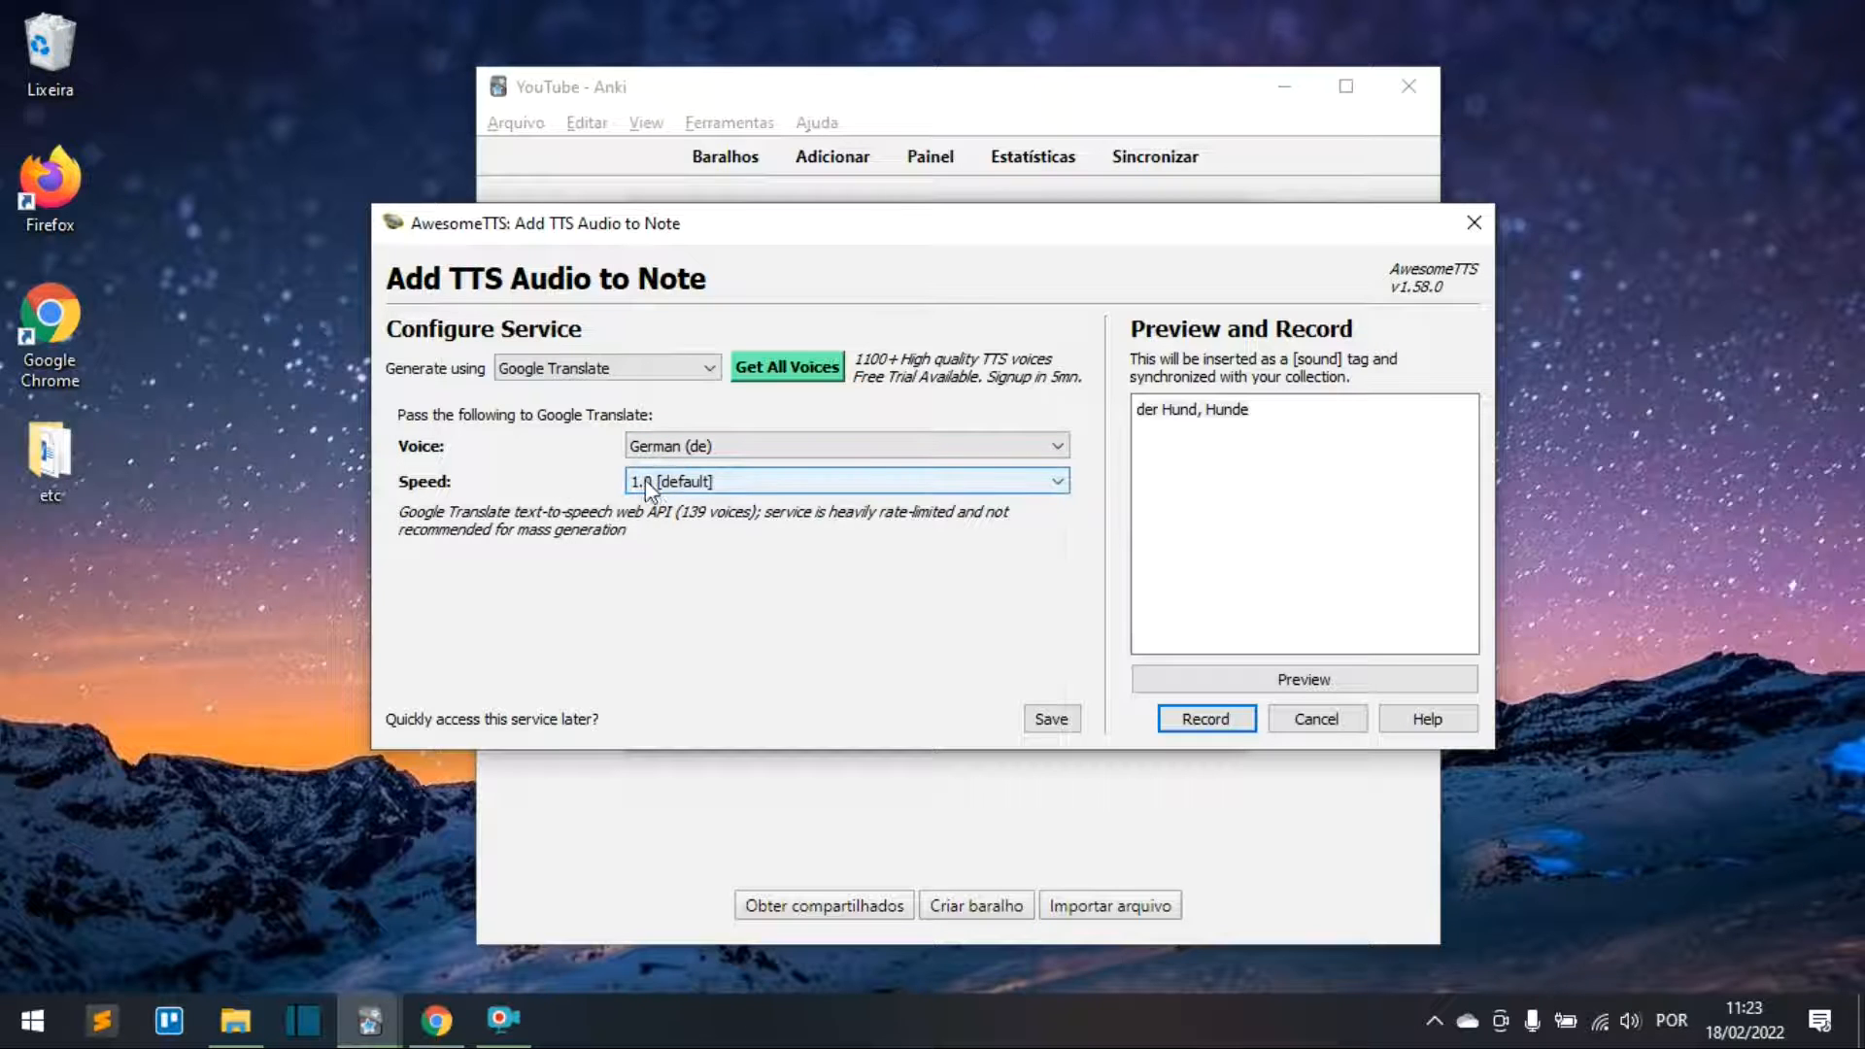
{"action": "left_click", "coordinate": [1174, 534]}
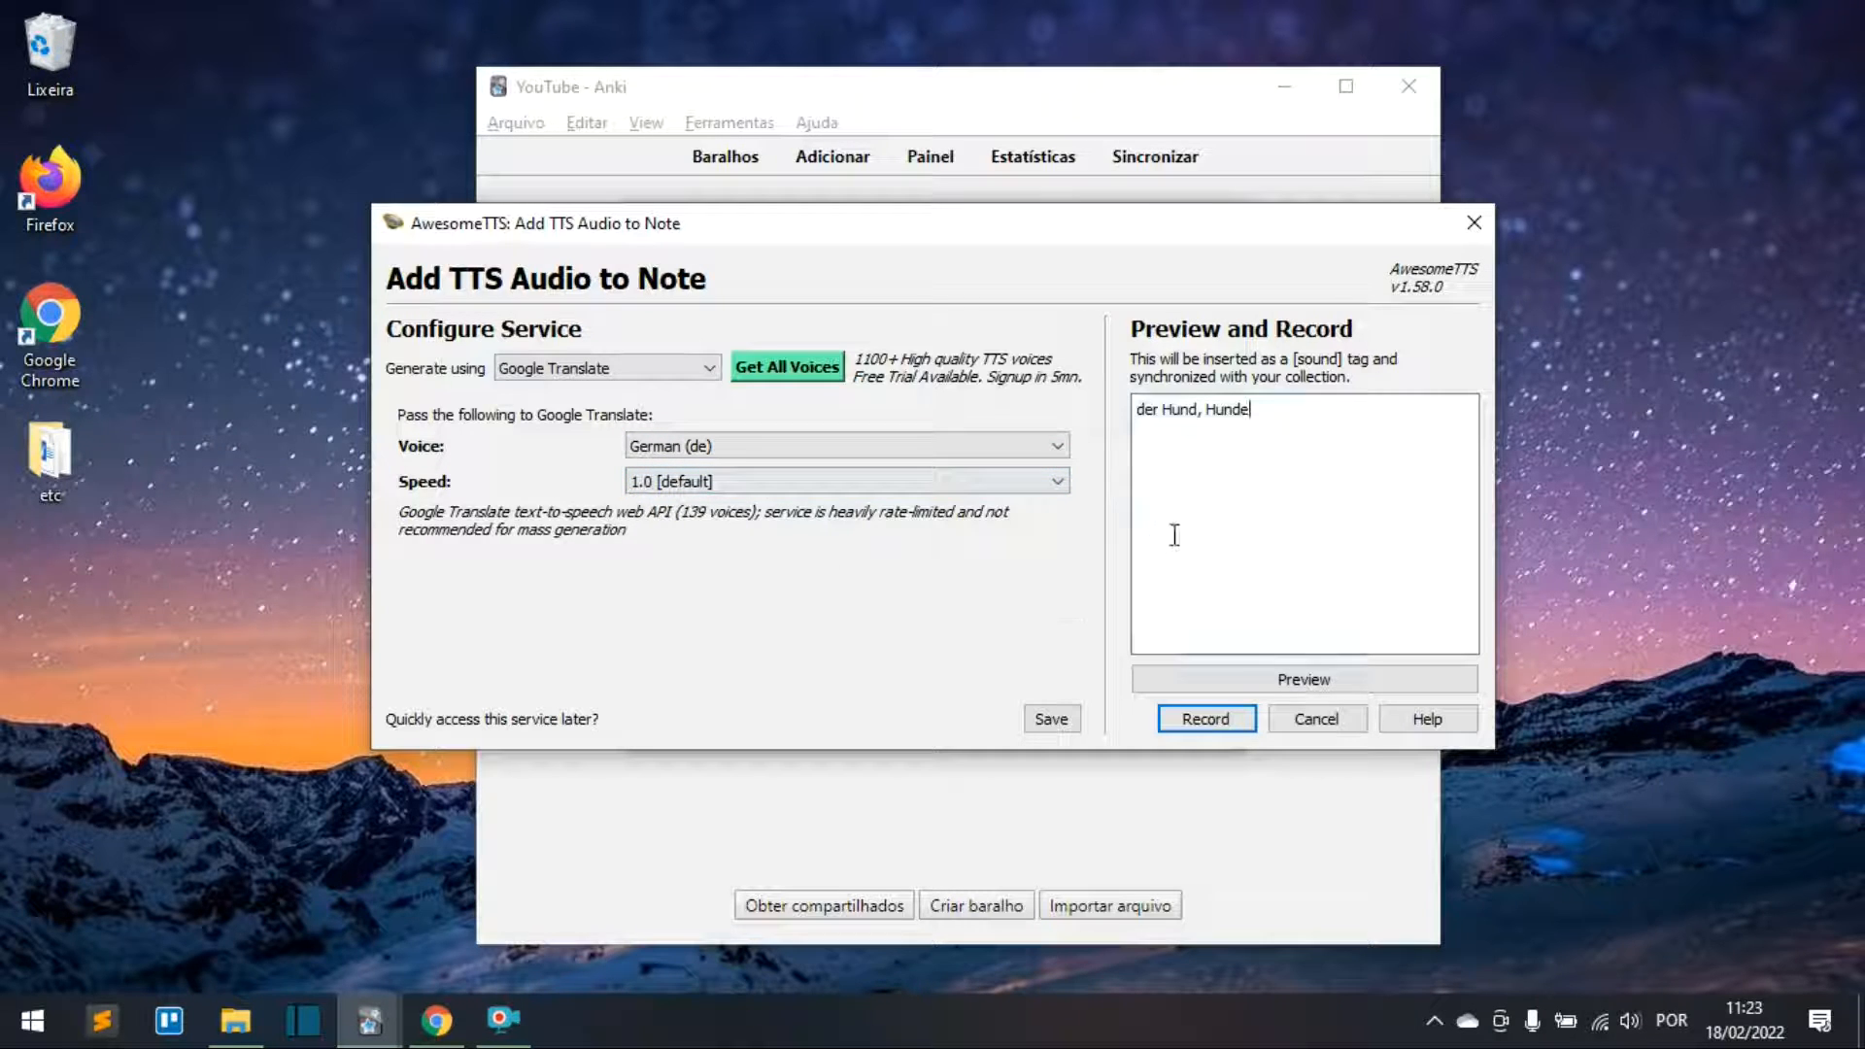
{"action": "left_click", "coordinate": [1203, 720]}
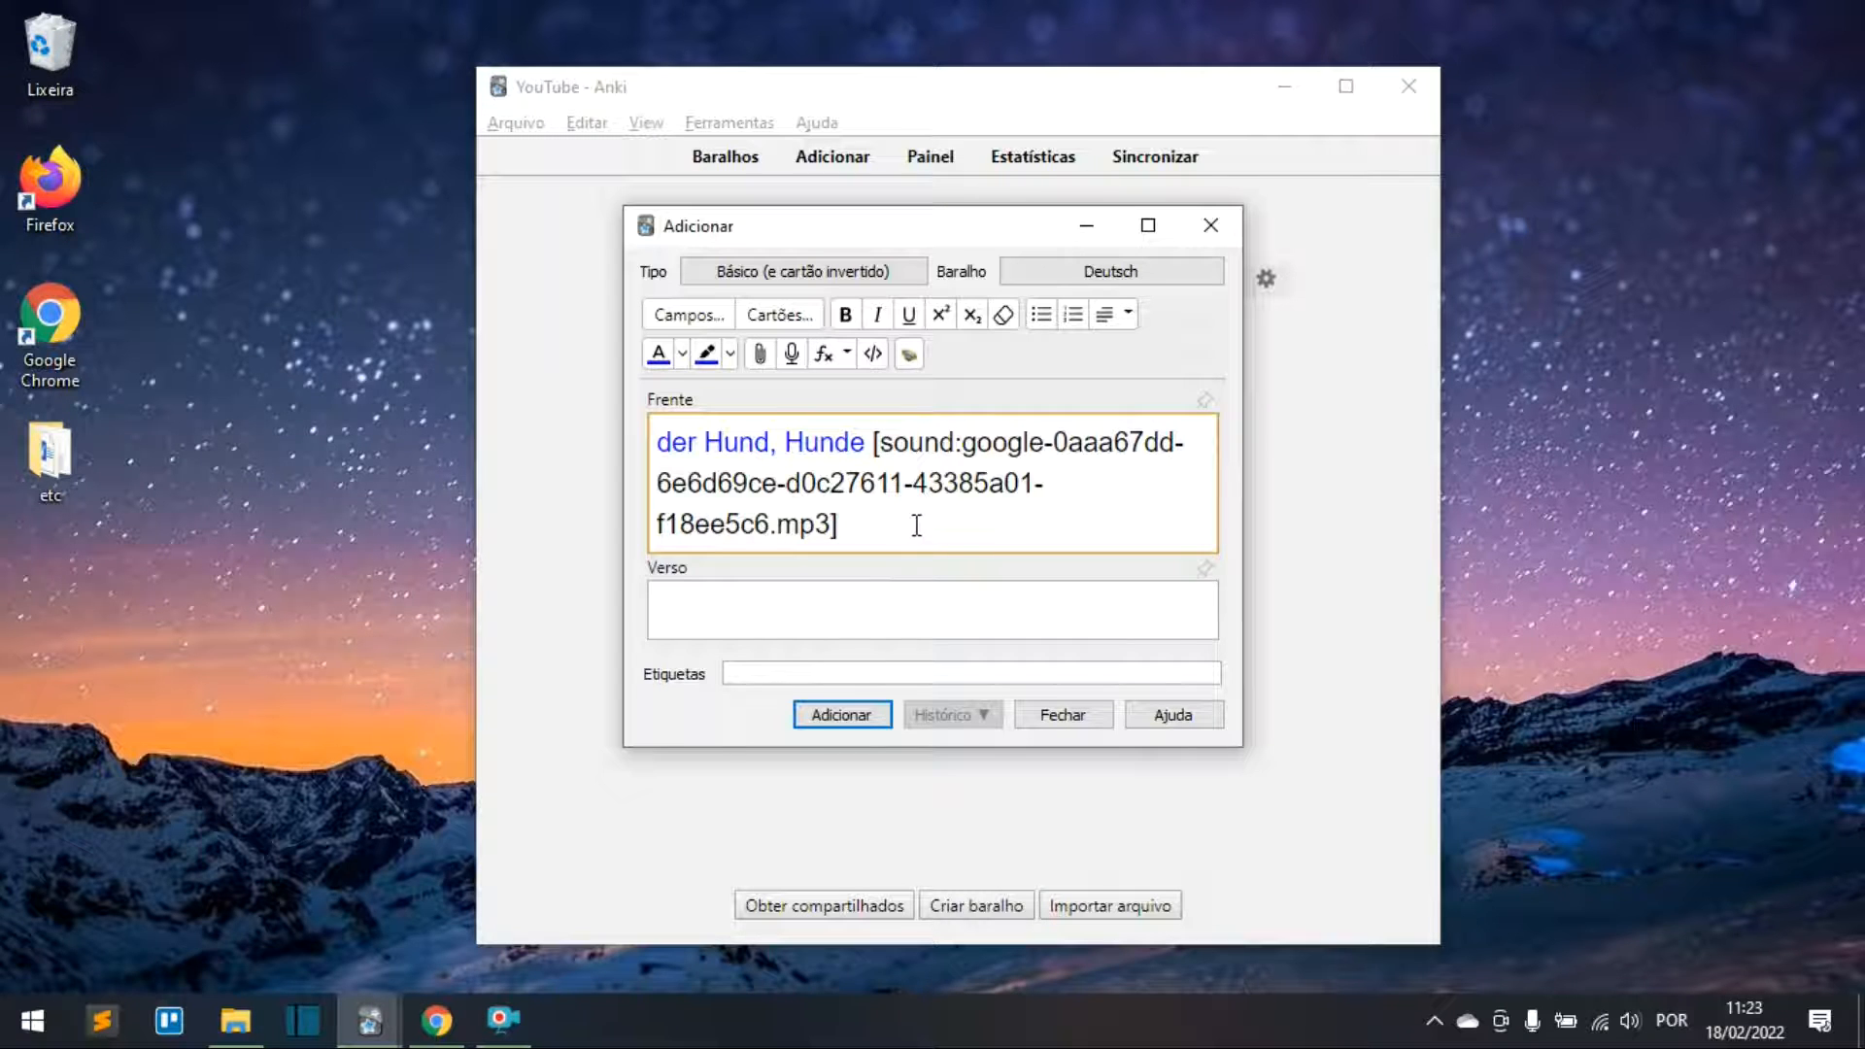
{"action": "left_click_drag", "start_coordinate": [871, 442], "coordinate": [904, 521]}
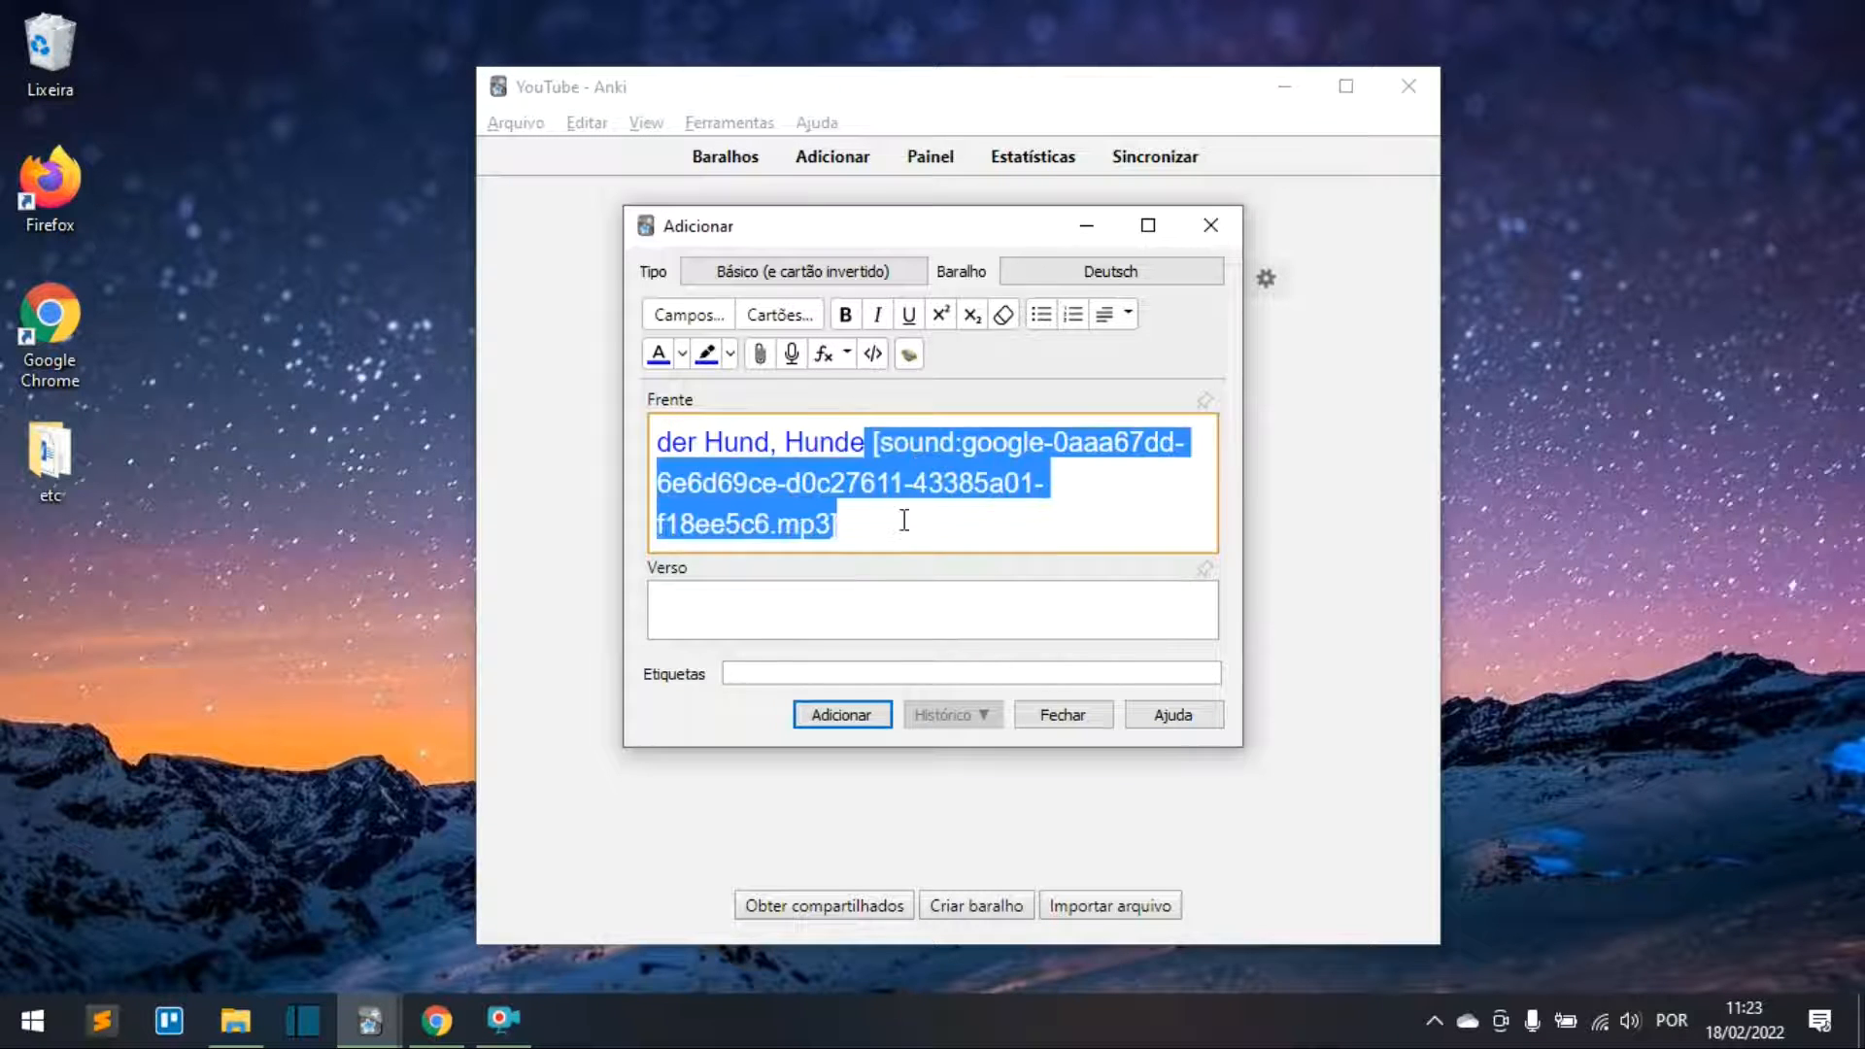
{"action": "left_click", "coordinate": [904, 534]}
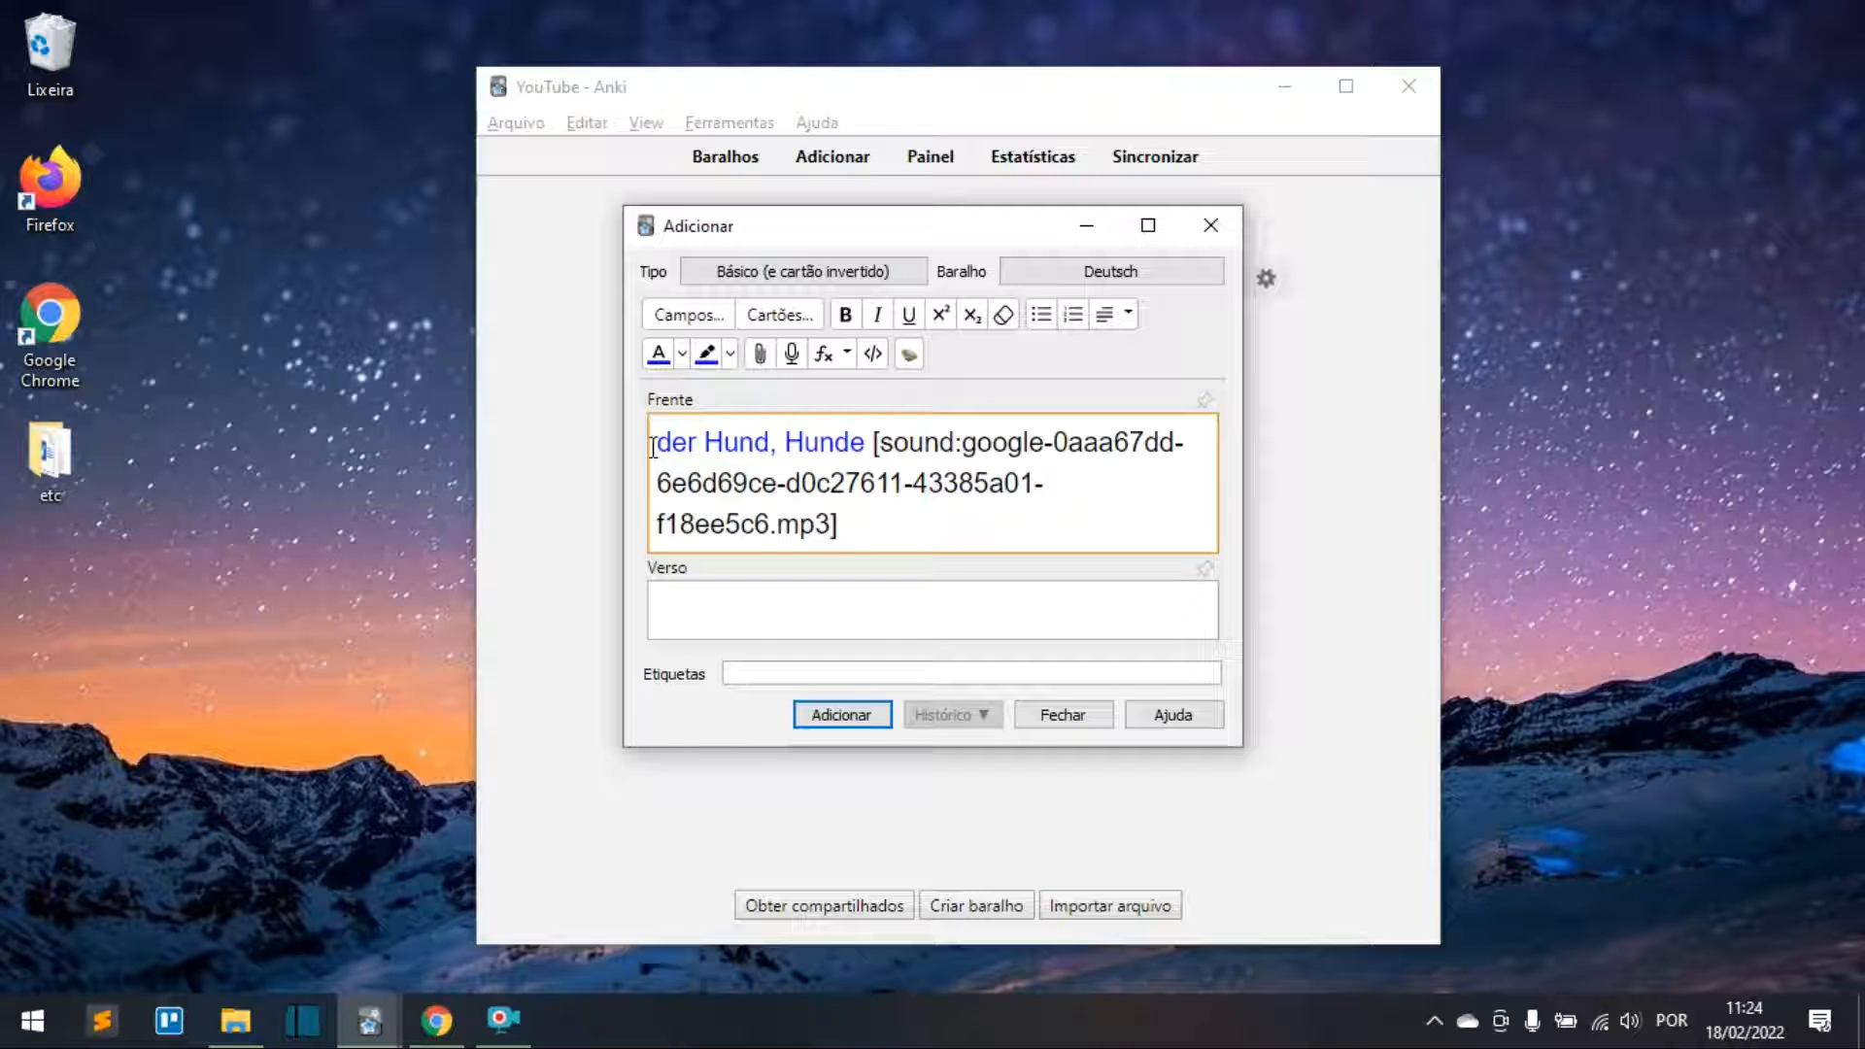
{"action": "left_click_drag", "start_coordinate": [654, 442], "coordinate": [876, 449]}
{"action": "key", "text": "F7"}
{"action": "left_click", "coordinate": [908, 540]}
{"action": "left_click_drag", "start_coordinate": [874, 445], "coordinate": [901, 516]}
{"action": "left_click", "coordinate": [941, 554]}
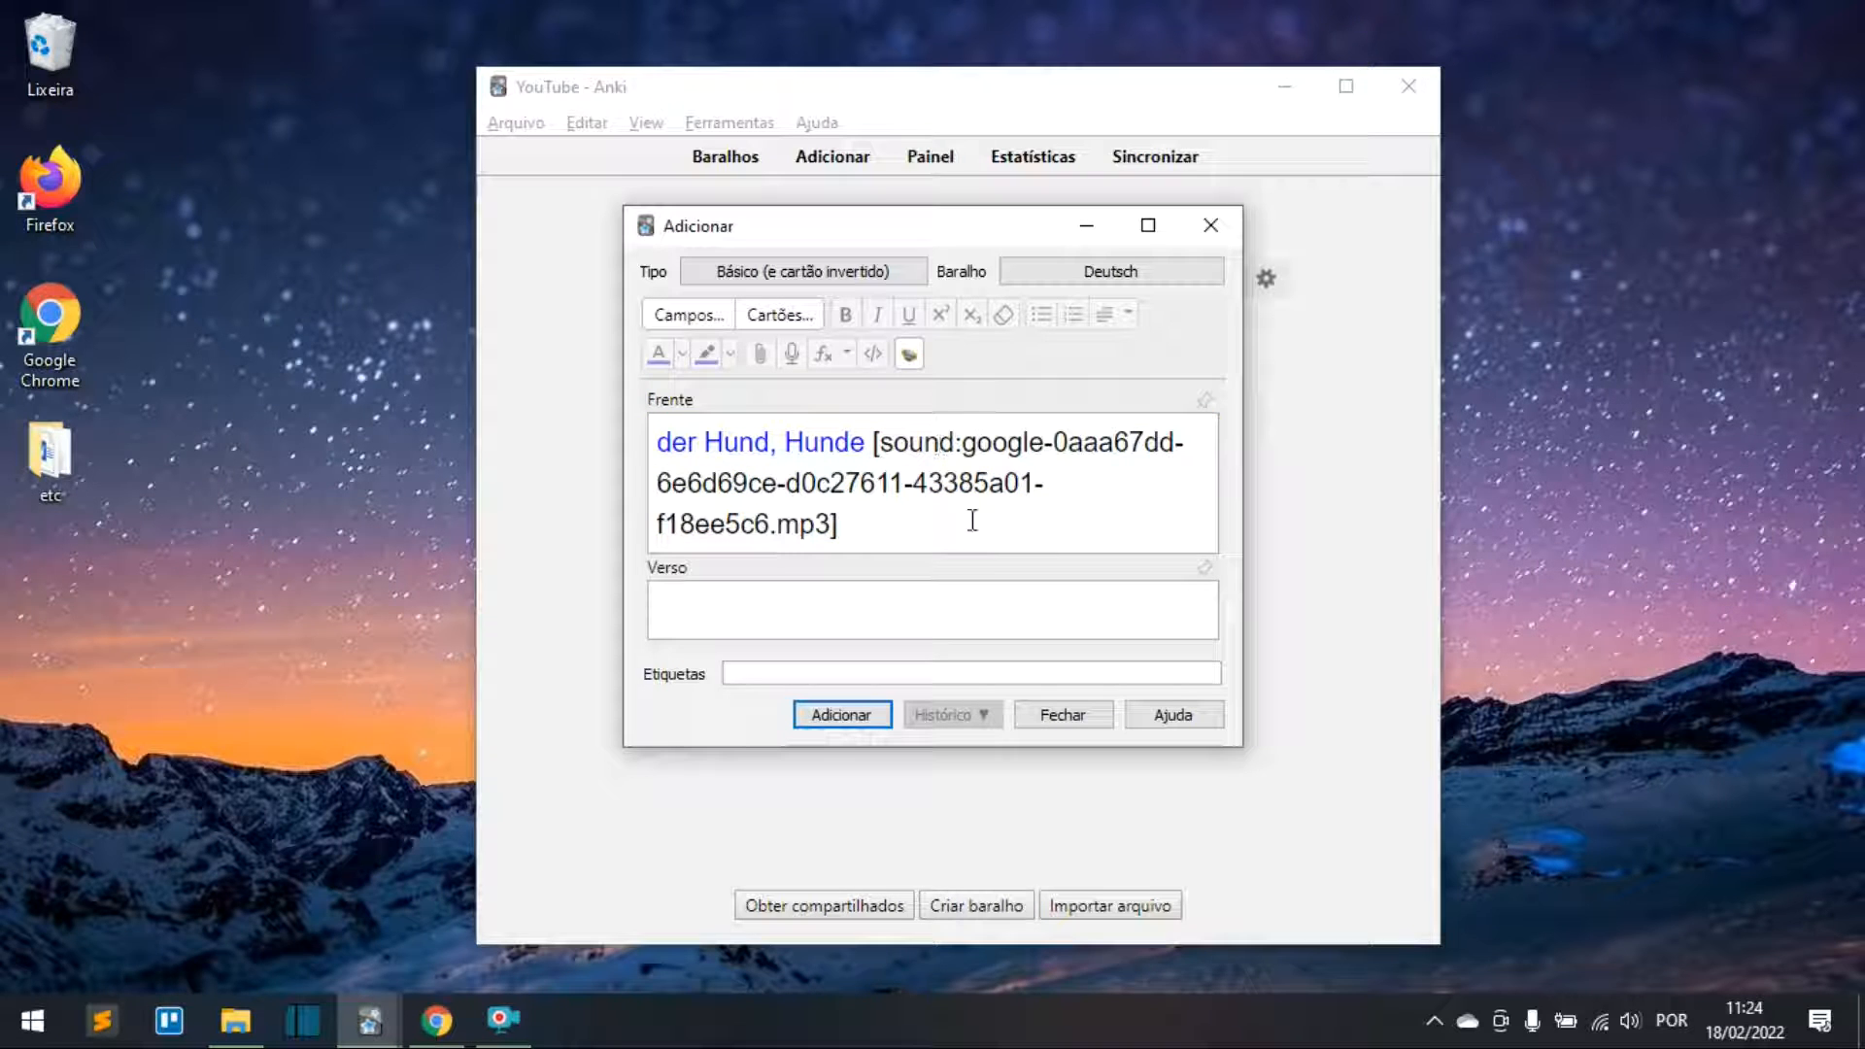
{"action": "left_click", "coordinate": [958, 522]}
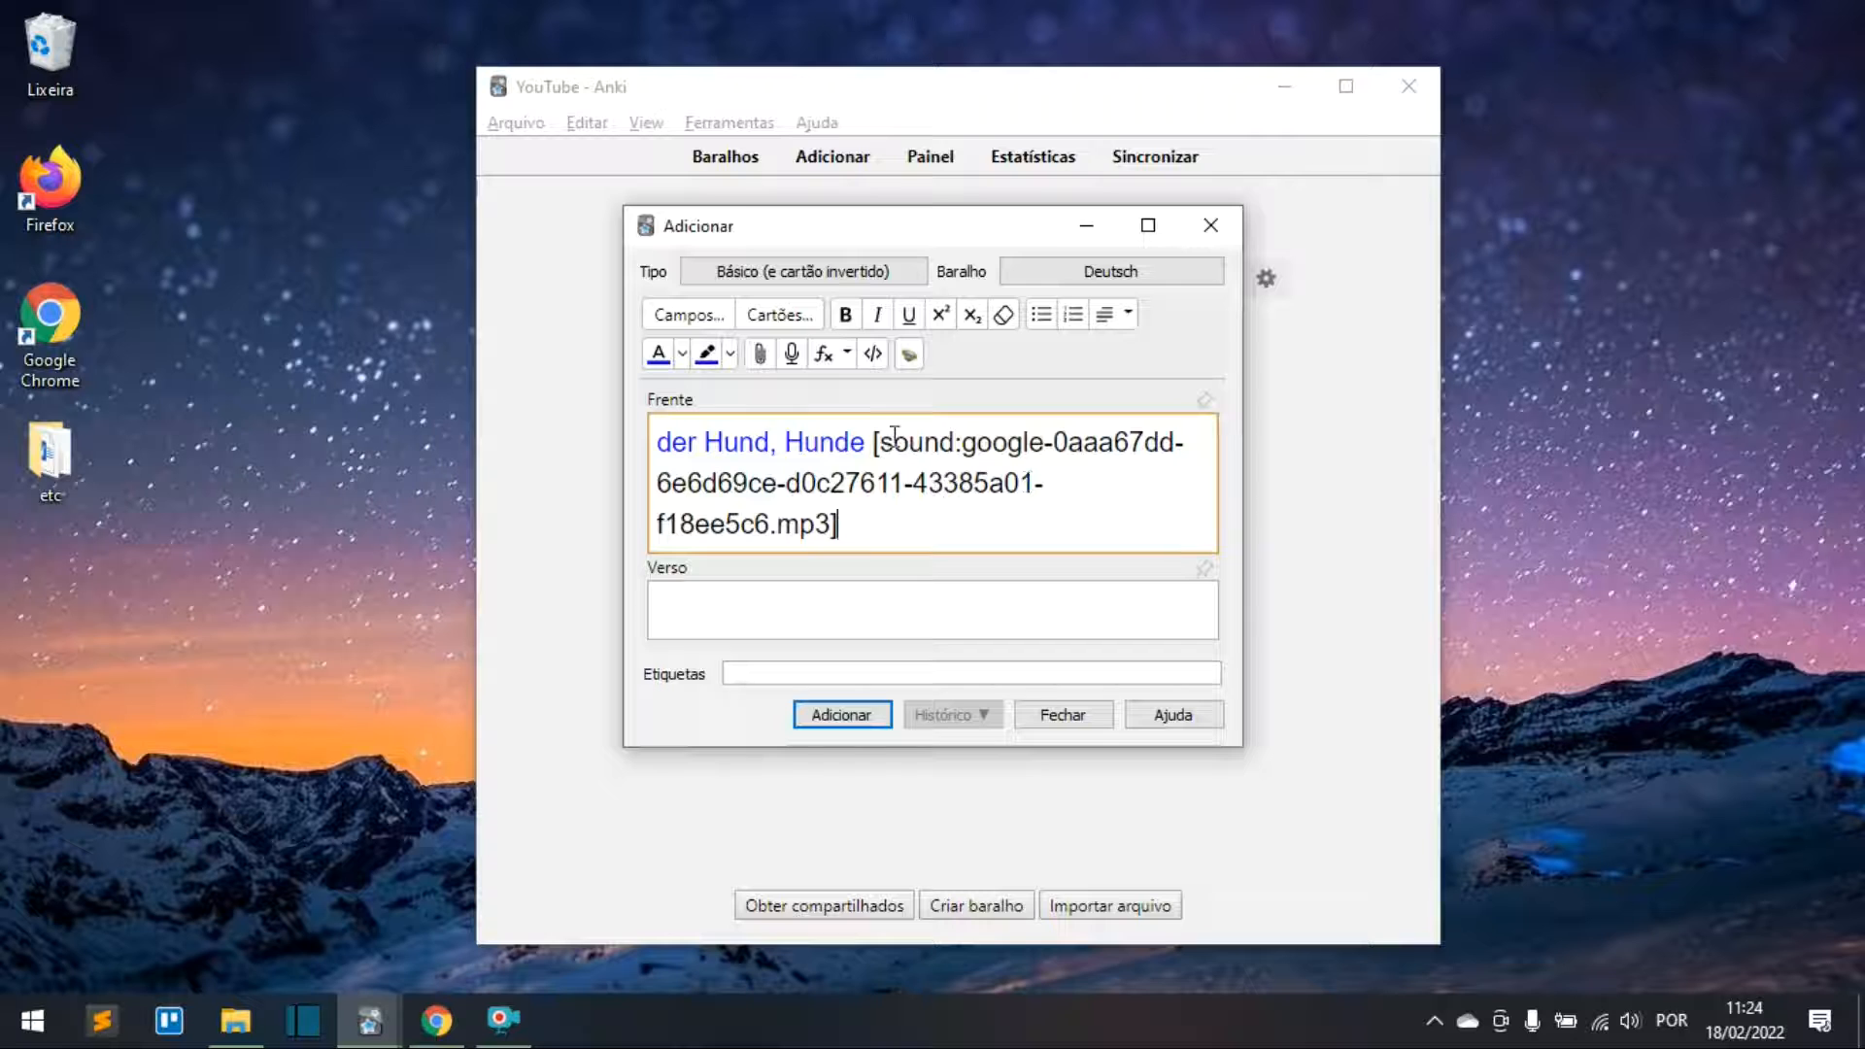
{"action": "left_click_drag", "start_coordinate": [867, 445], "coordinate": [902, 511]}
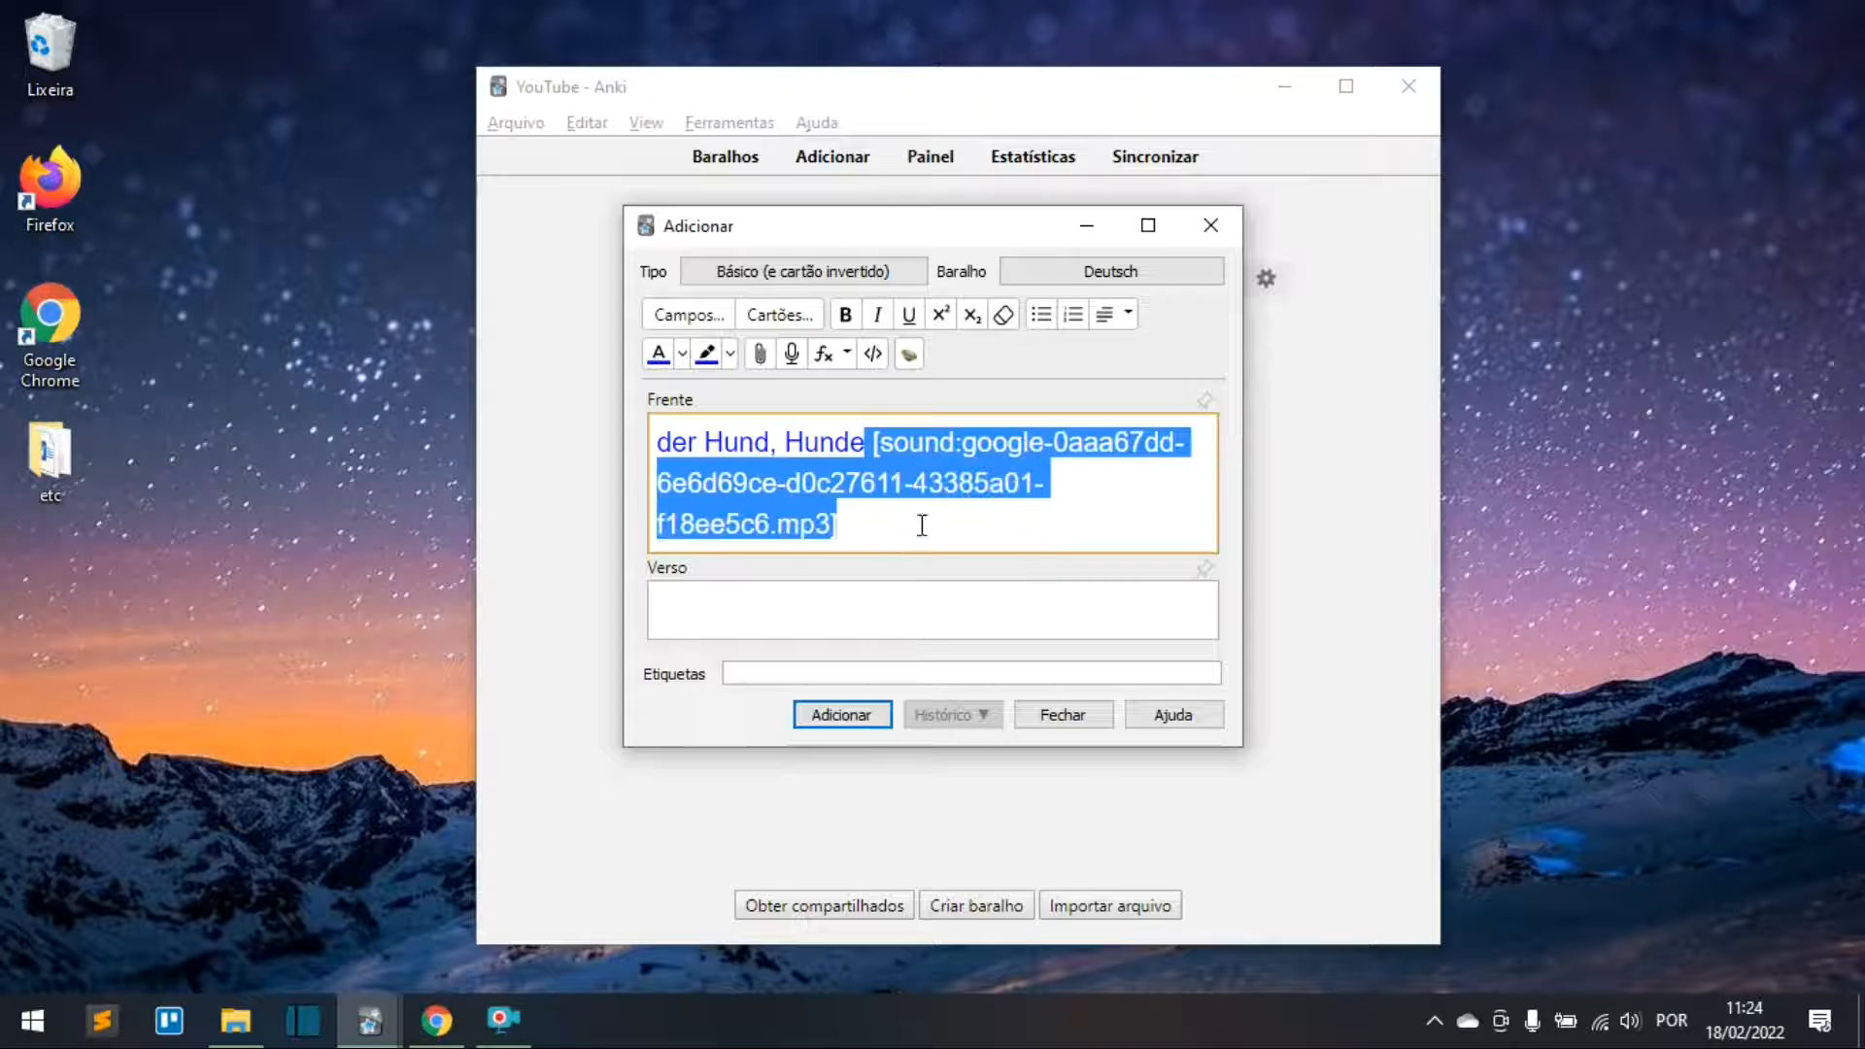
{"action": "key", "text": "Delete"}
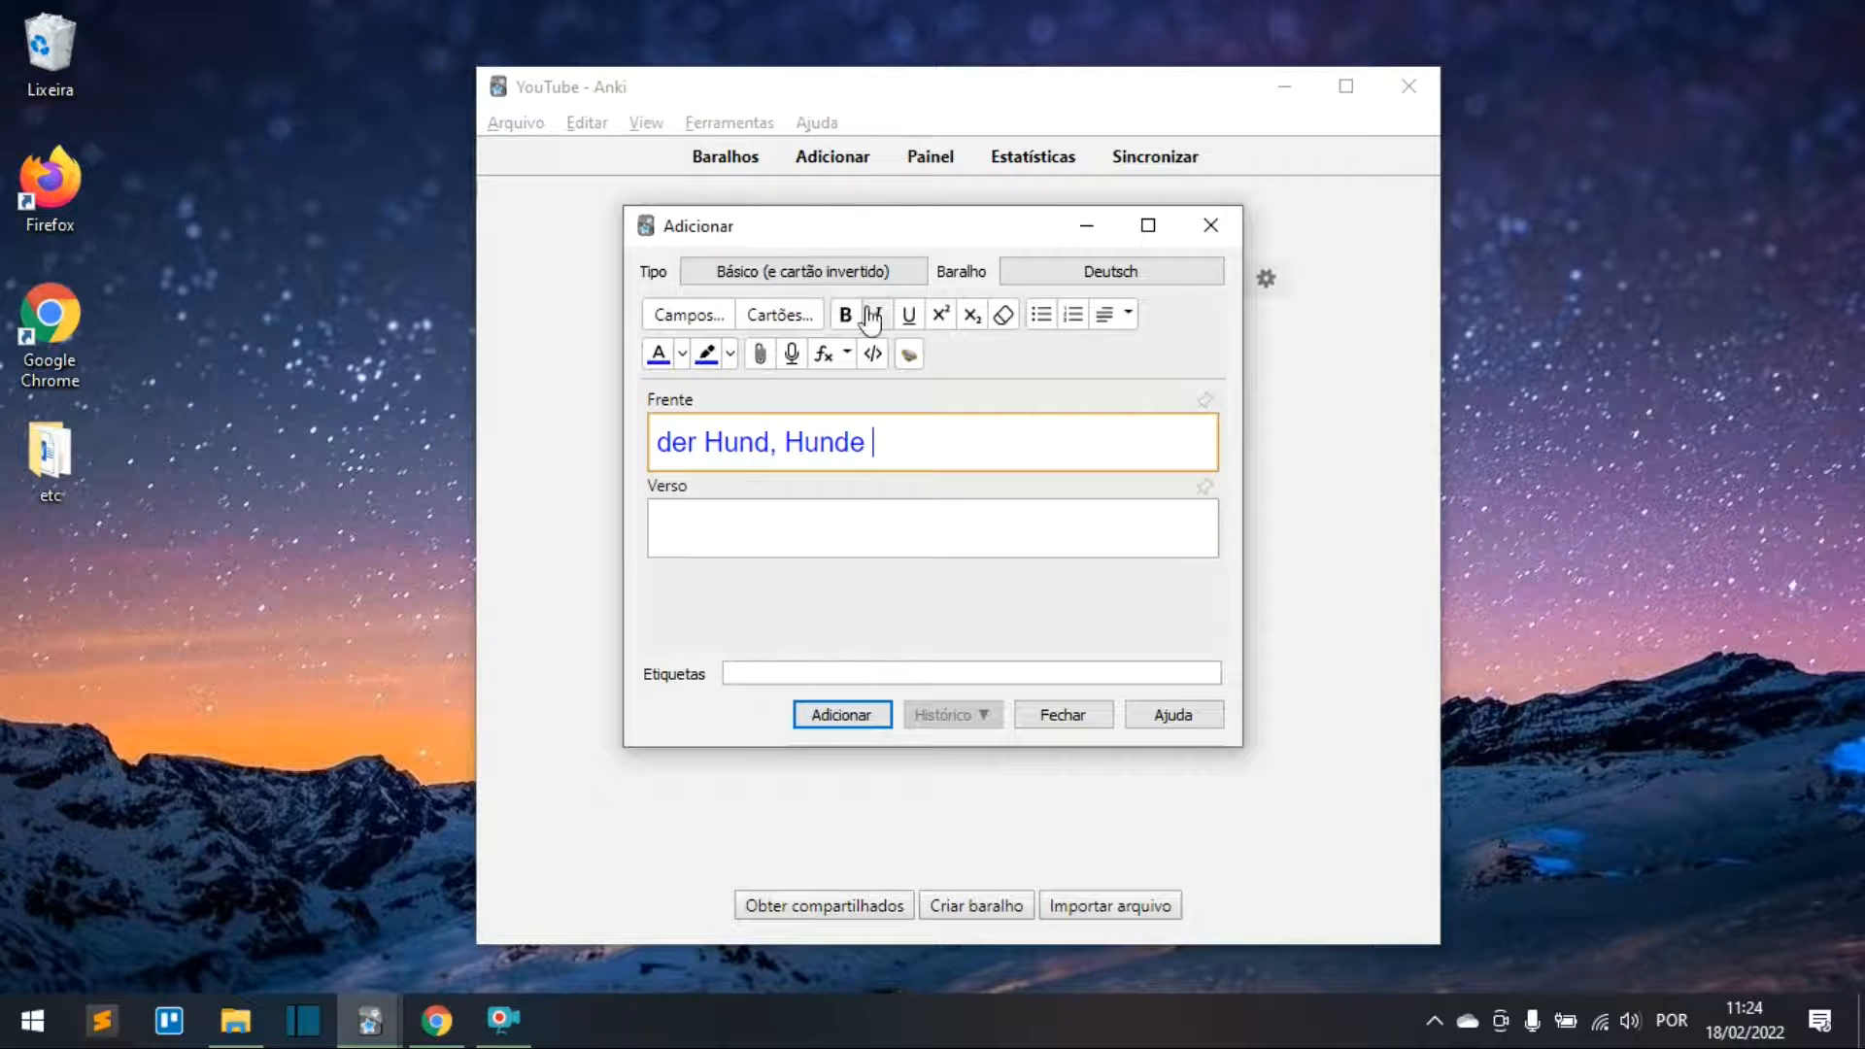
{"action": "left_click", "coordinate": [908, 355]}
{"action": "left_click", "coordinate": [1216, 717]}
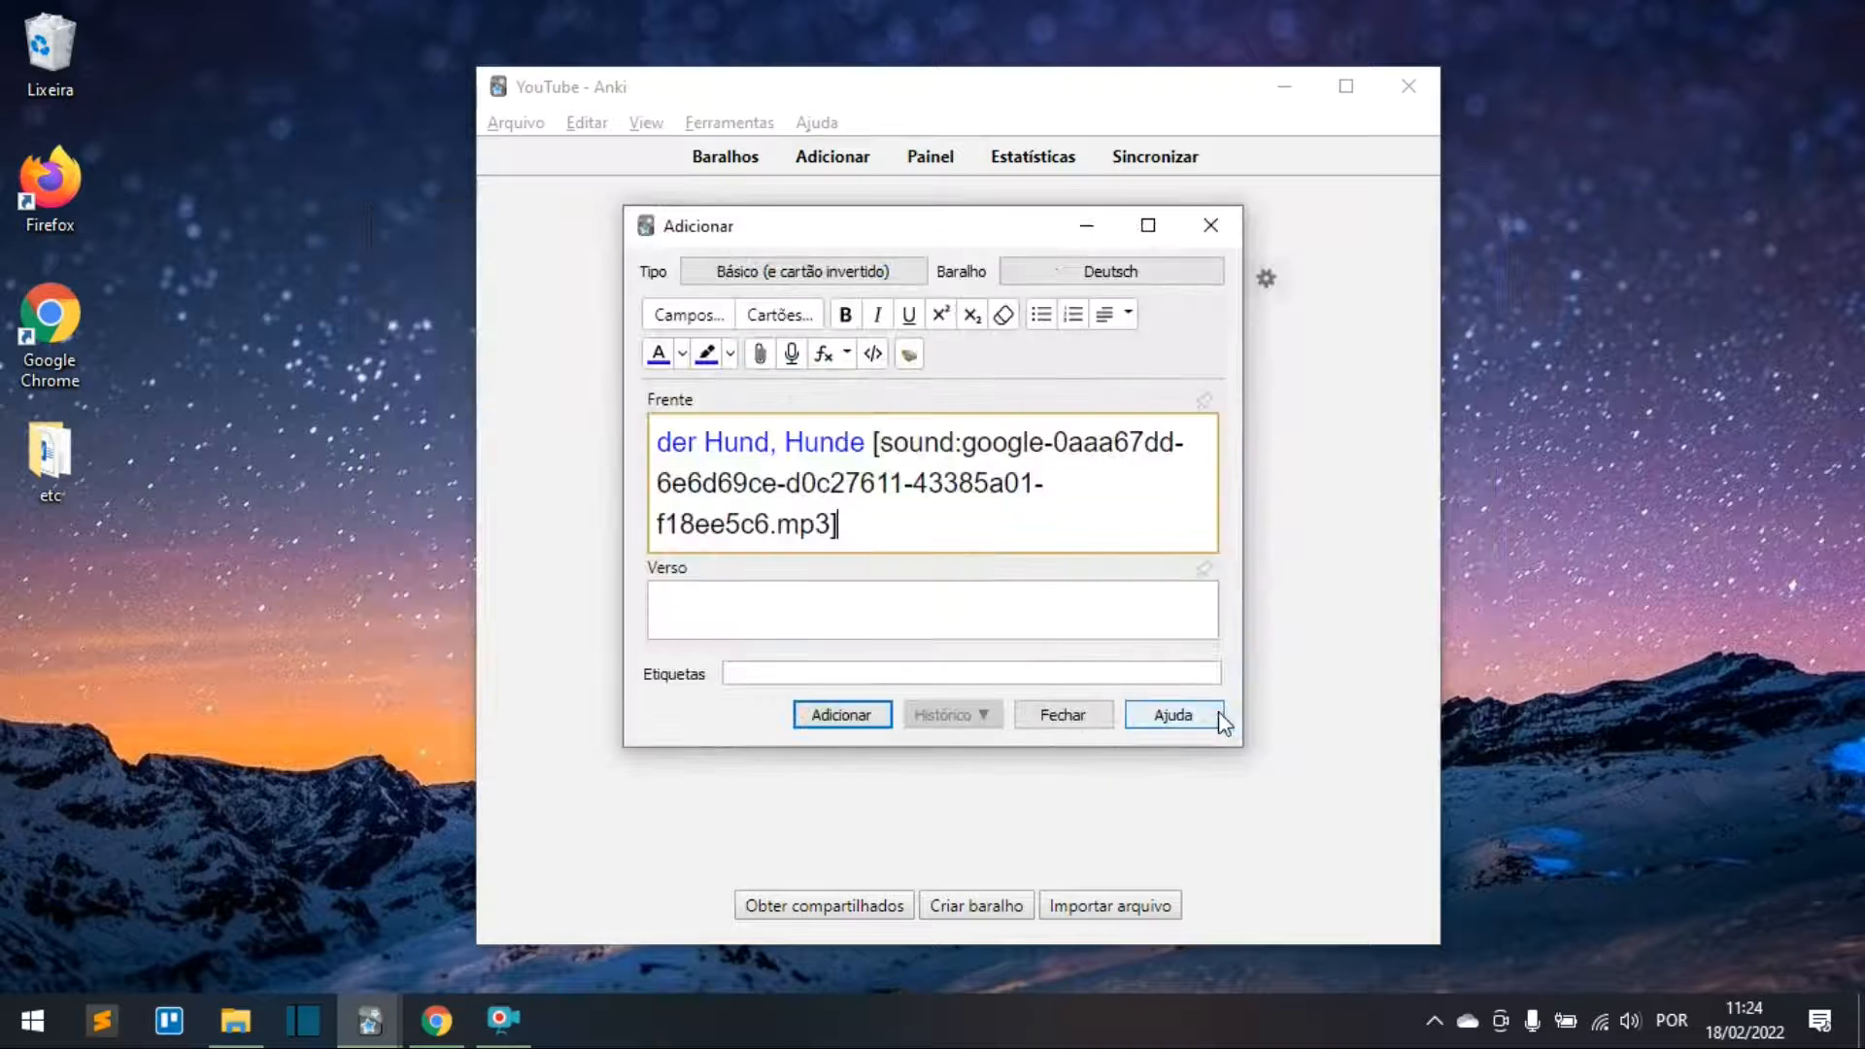
Step: Type 'cachorro' in the Back field and start a new line below it
{"action": "left_click", "coordinate": [827, 615]}
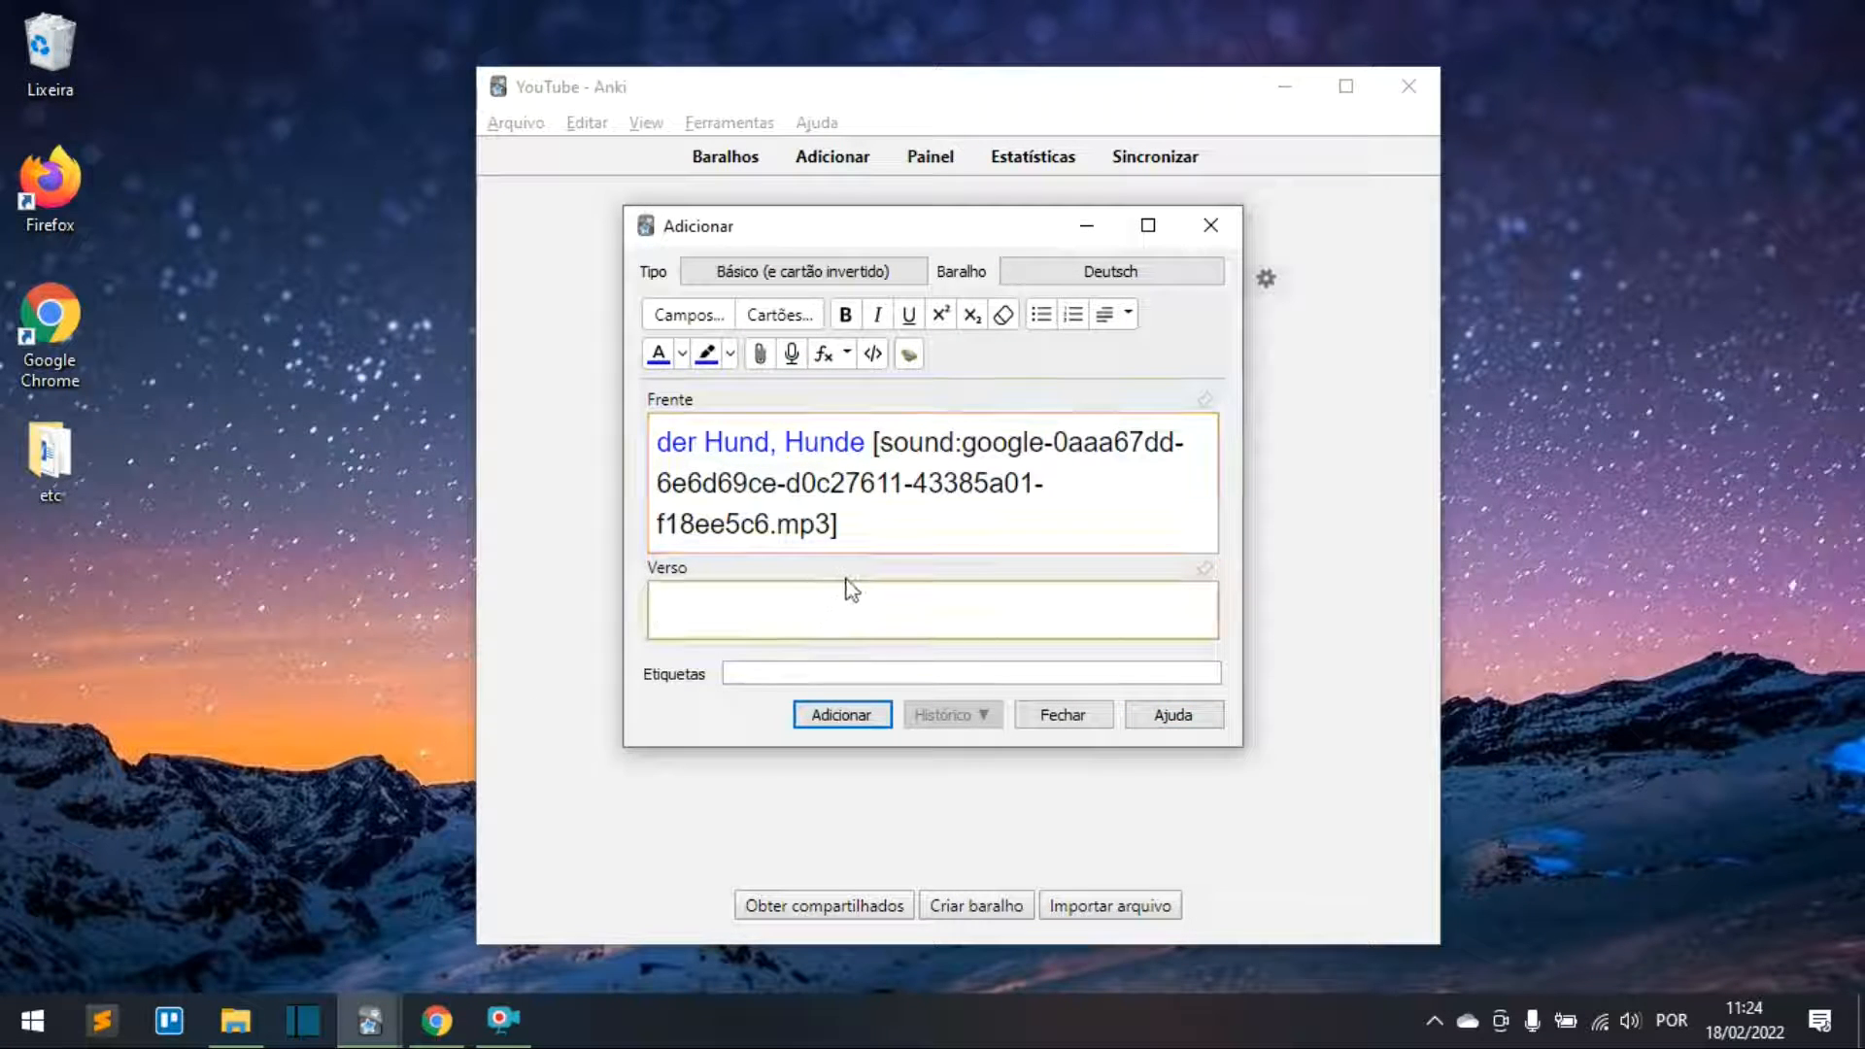
{"action": "type", "text": "cachorro"}
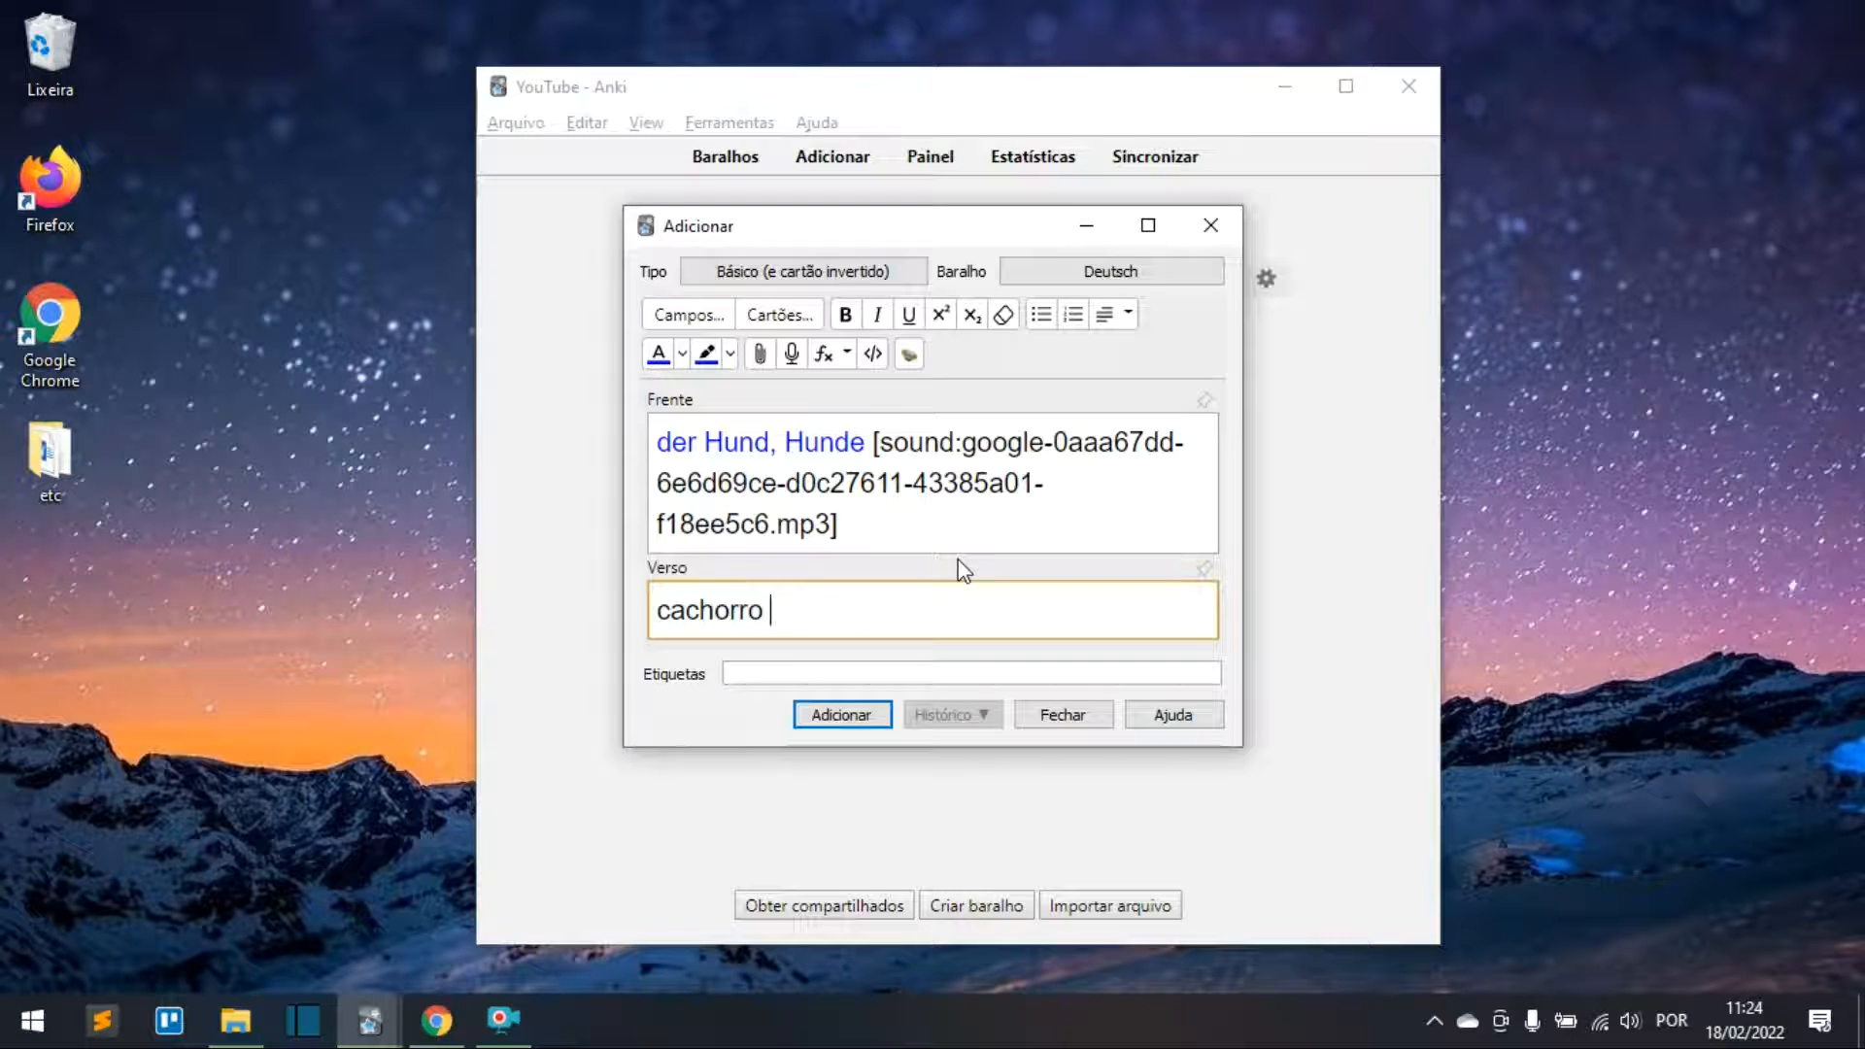
{"action": "key", "text": "Return"}
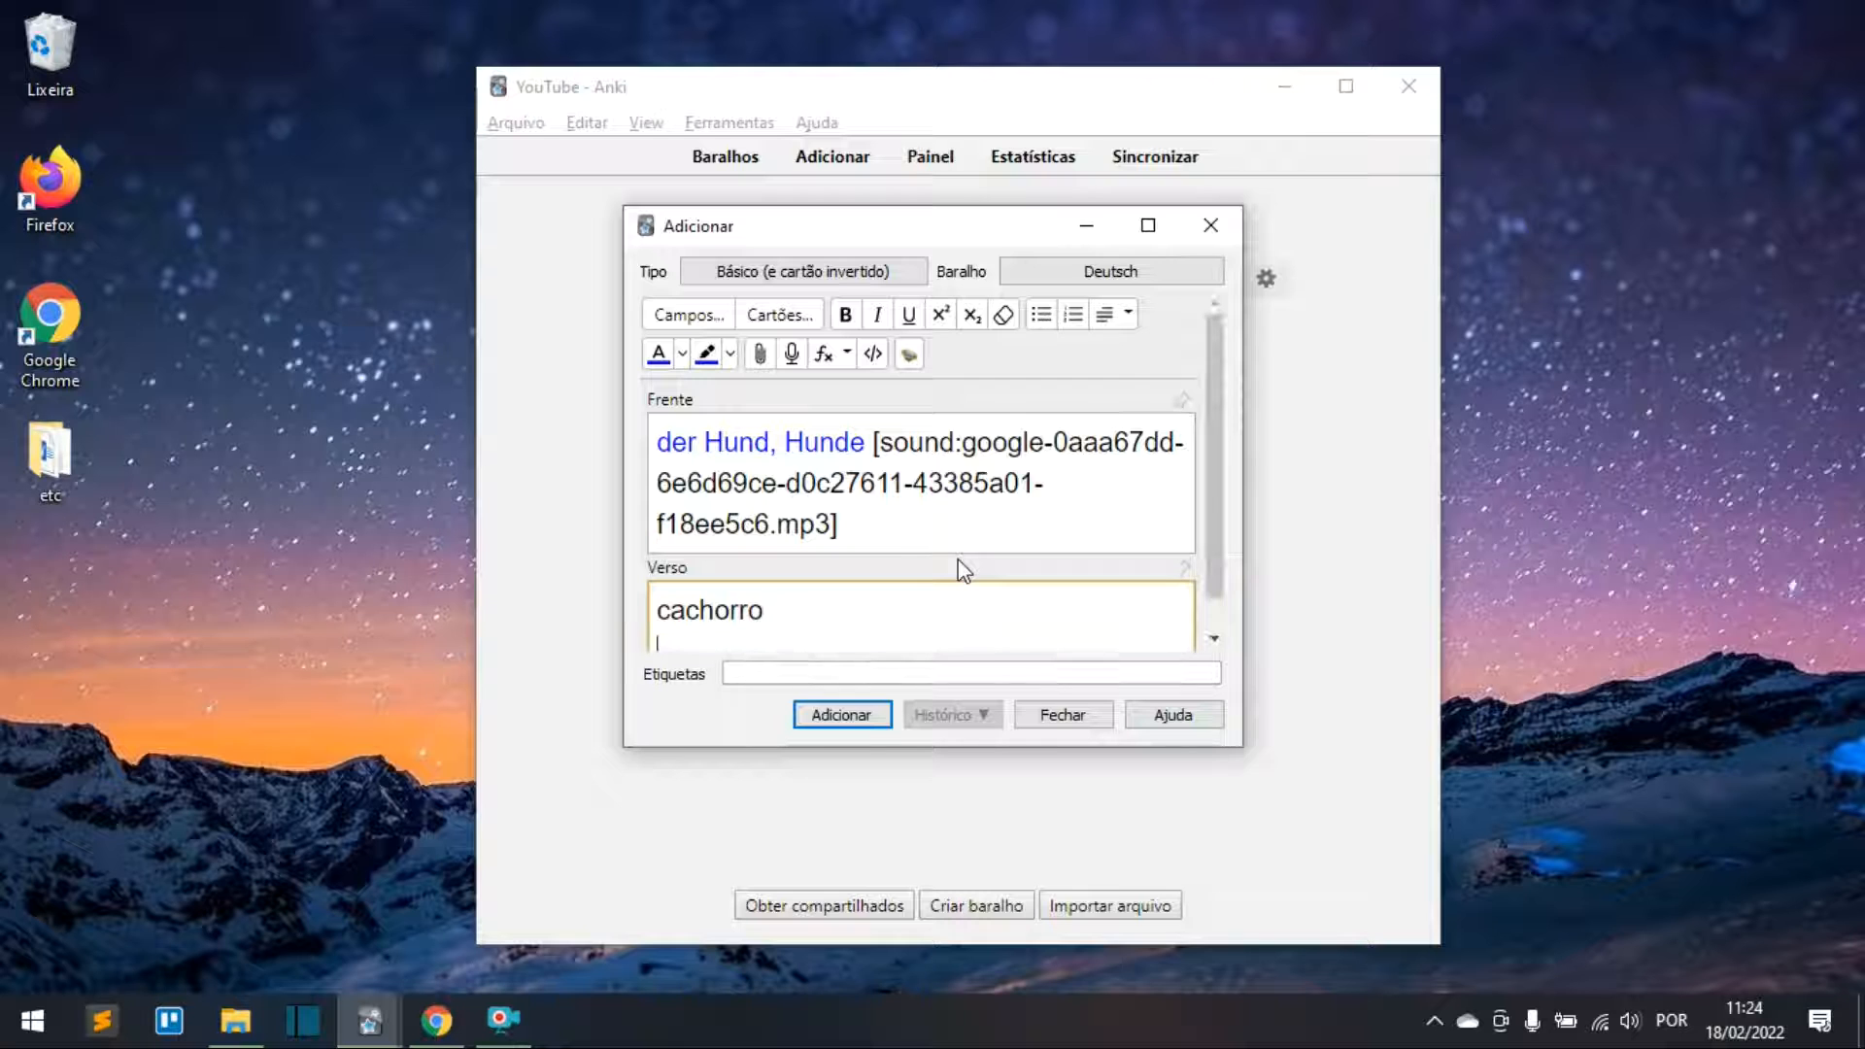
{"action": "scroll", "coordinate": [947, 568], "scroll_direction": "down", "scroll_amount": 1}
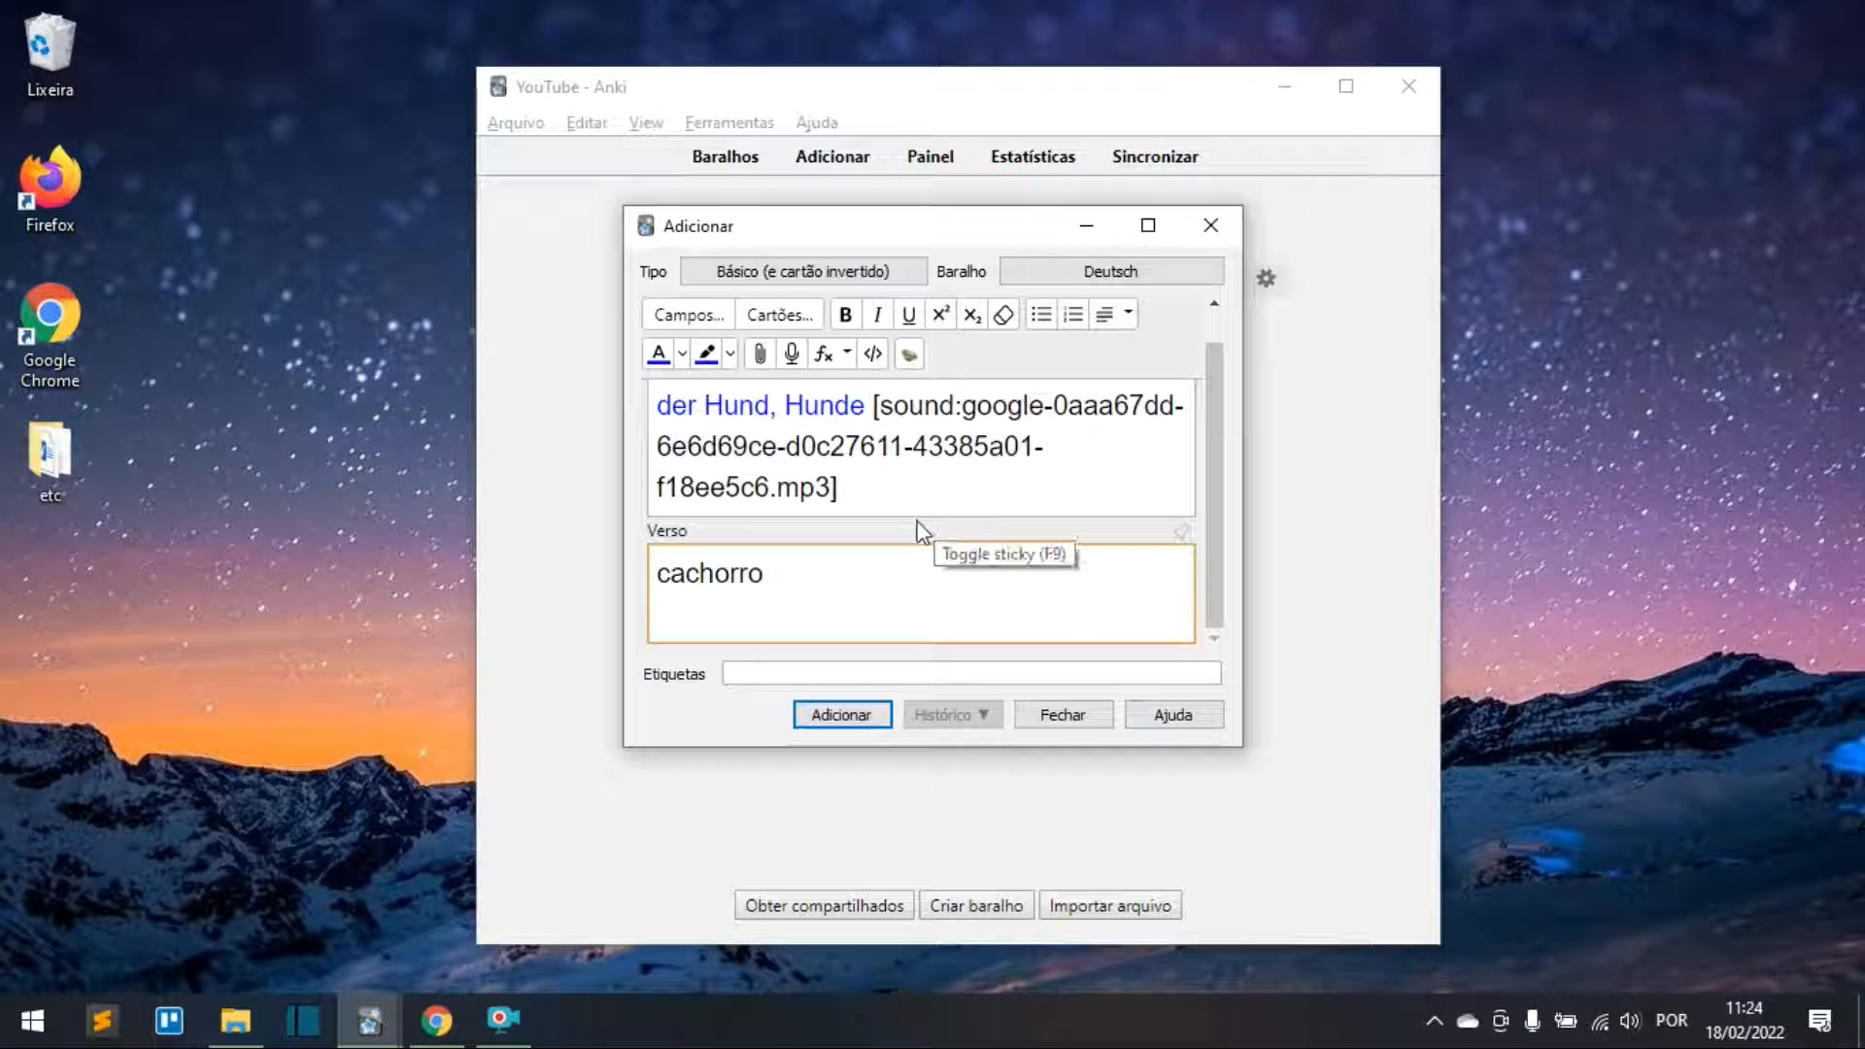
Step: Attach hund.jpeg below cachorro on the back and add the dog card to the Deutsch deck
{"action": "left_click", "coordinate": [759, 355]}
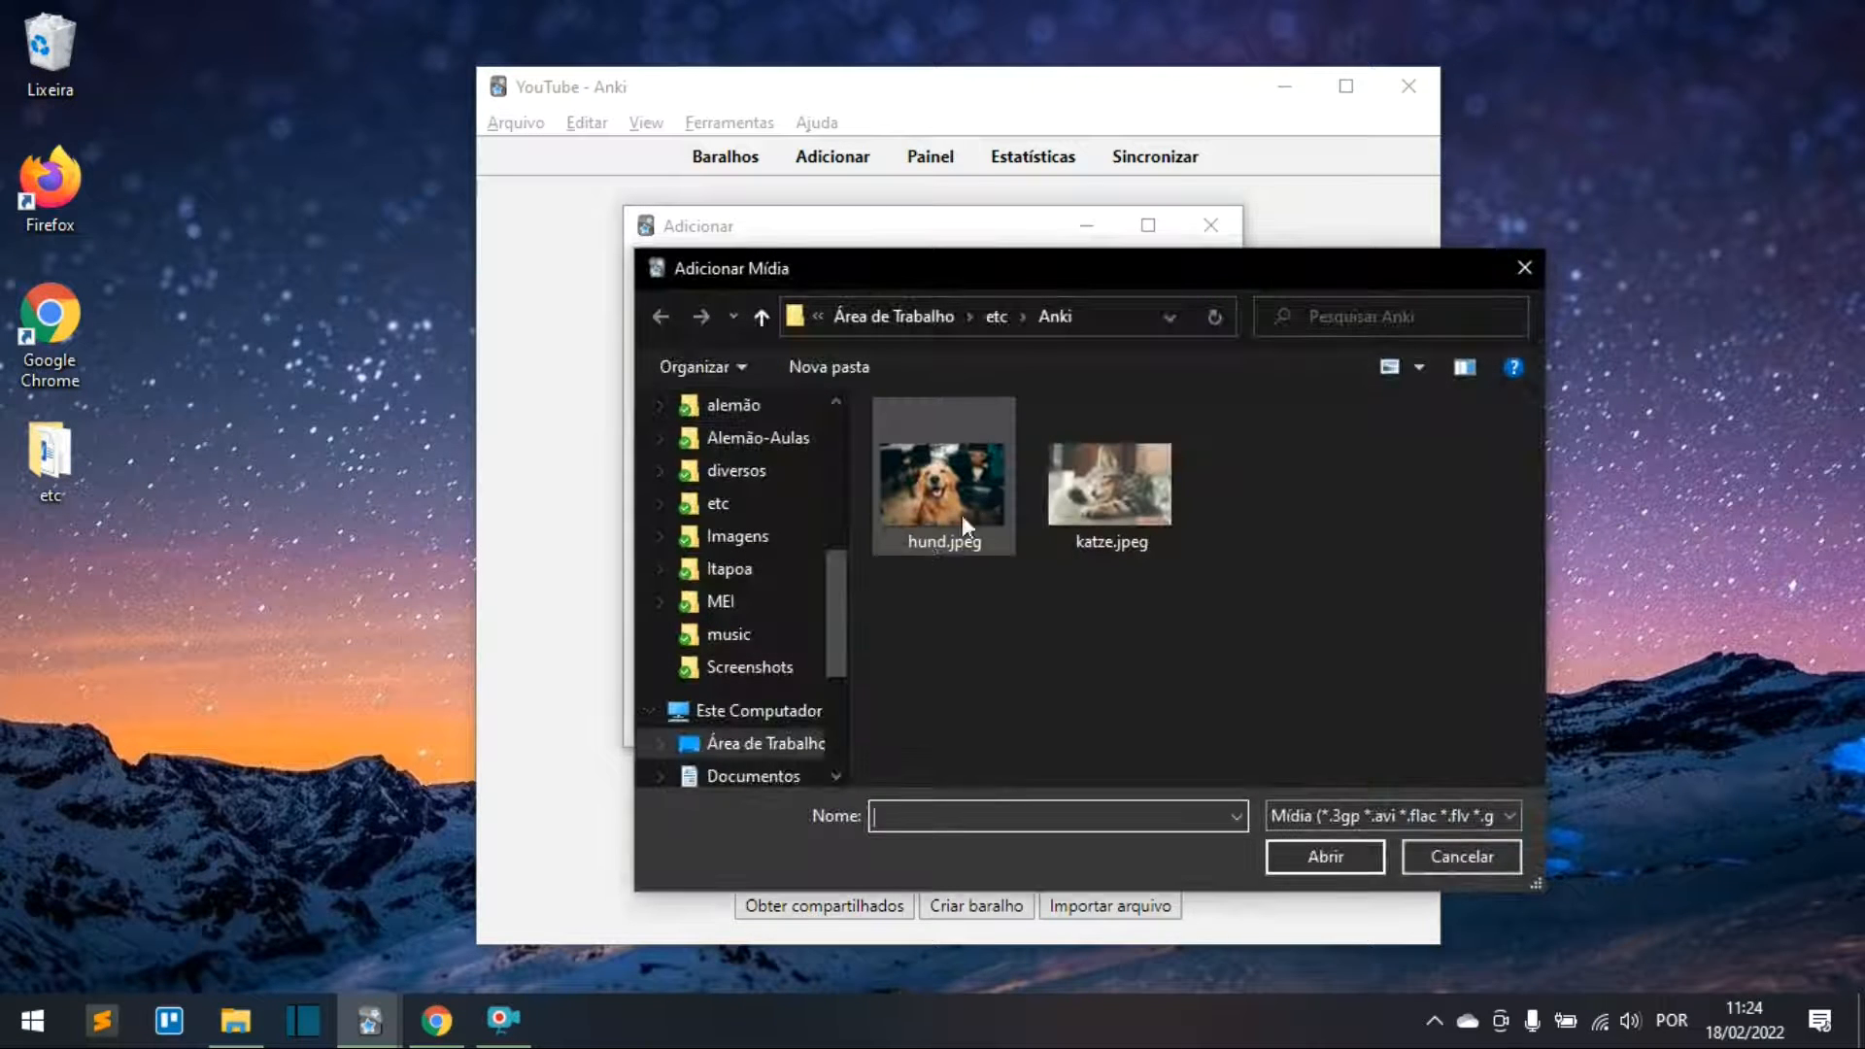
{"action": "left_click", "coordinate": [958, 534]}
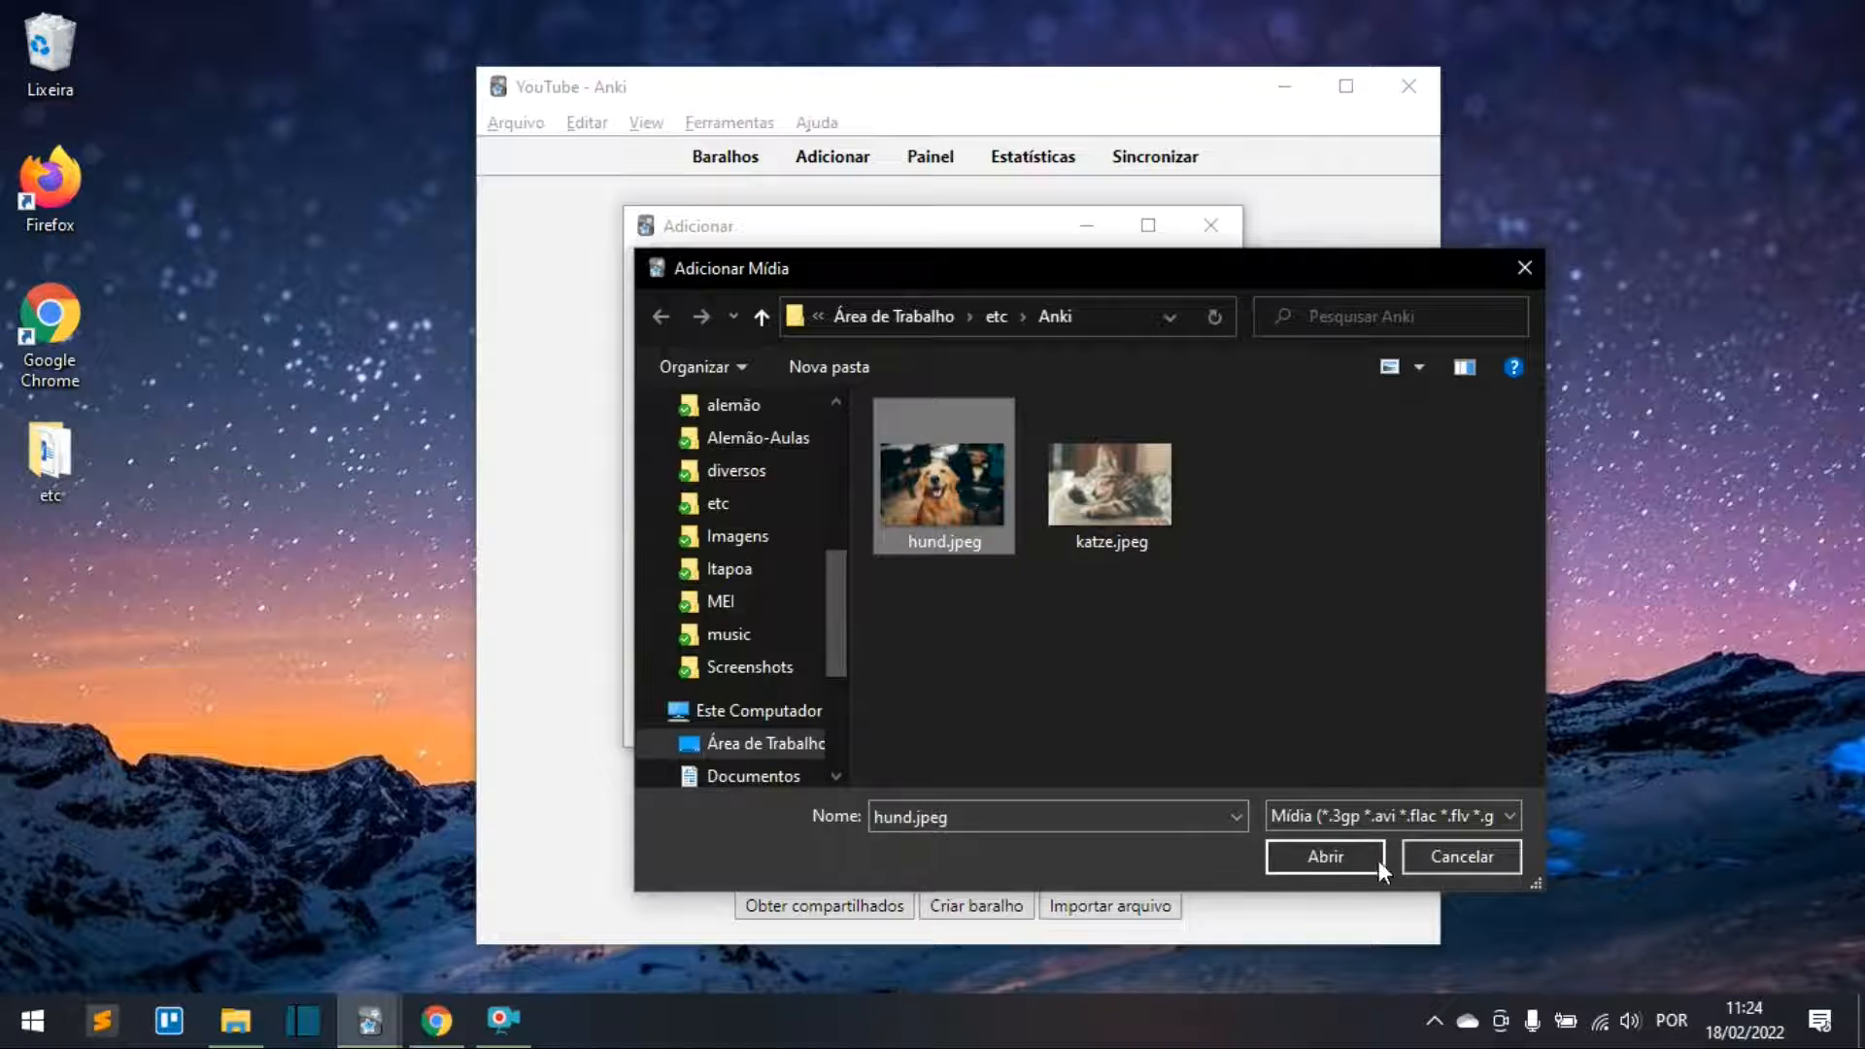
{"action": "left_click", "coordinate": [1352, 849]}
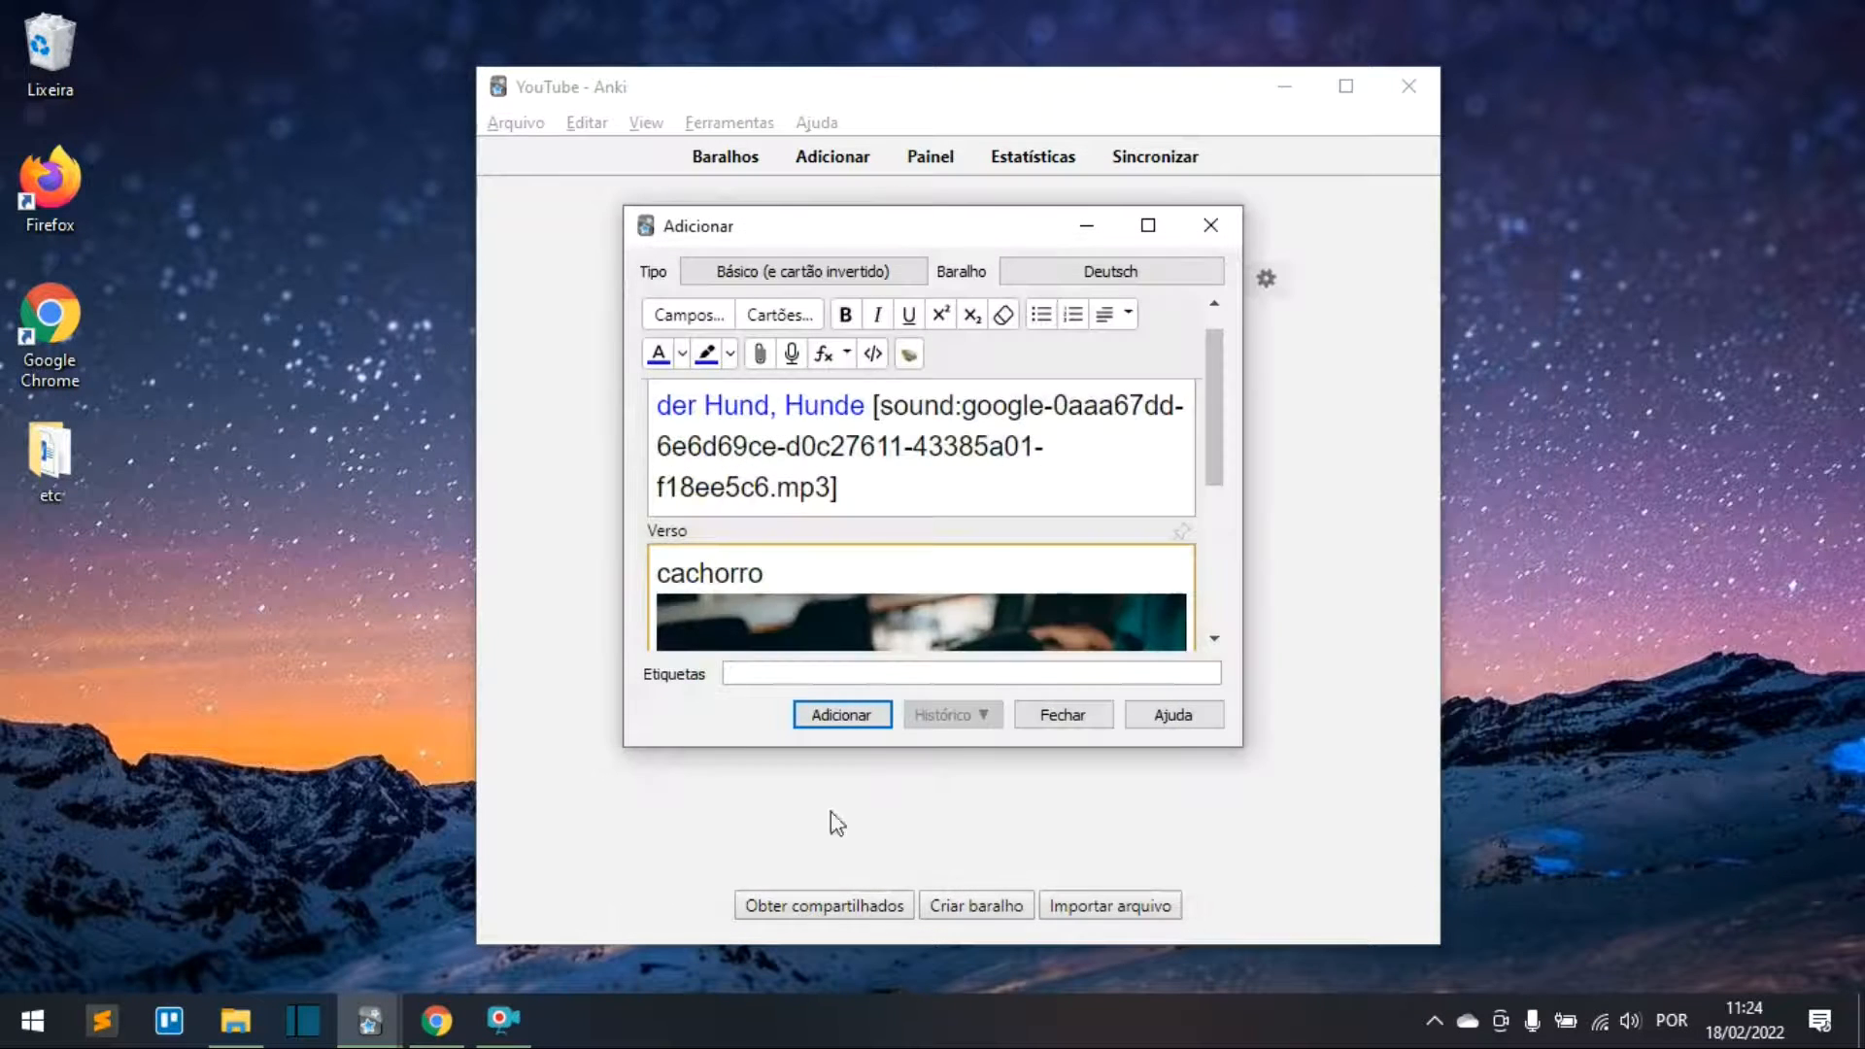
{"action": "scroll", "coordinate": [935, 620], "scroll_direction": "down", "scroll_amount": 3}
{"action": "scroll", "coordinate": [952, 517], "scroll_direction": "down", "scroll_amount": 3}
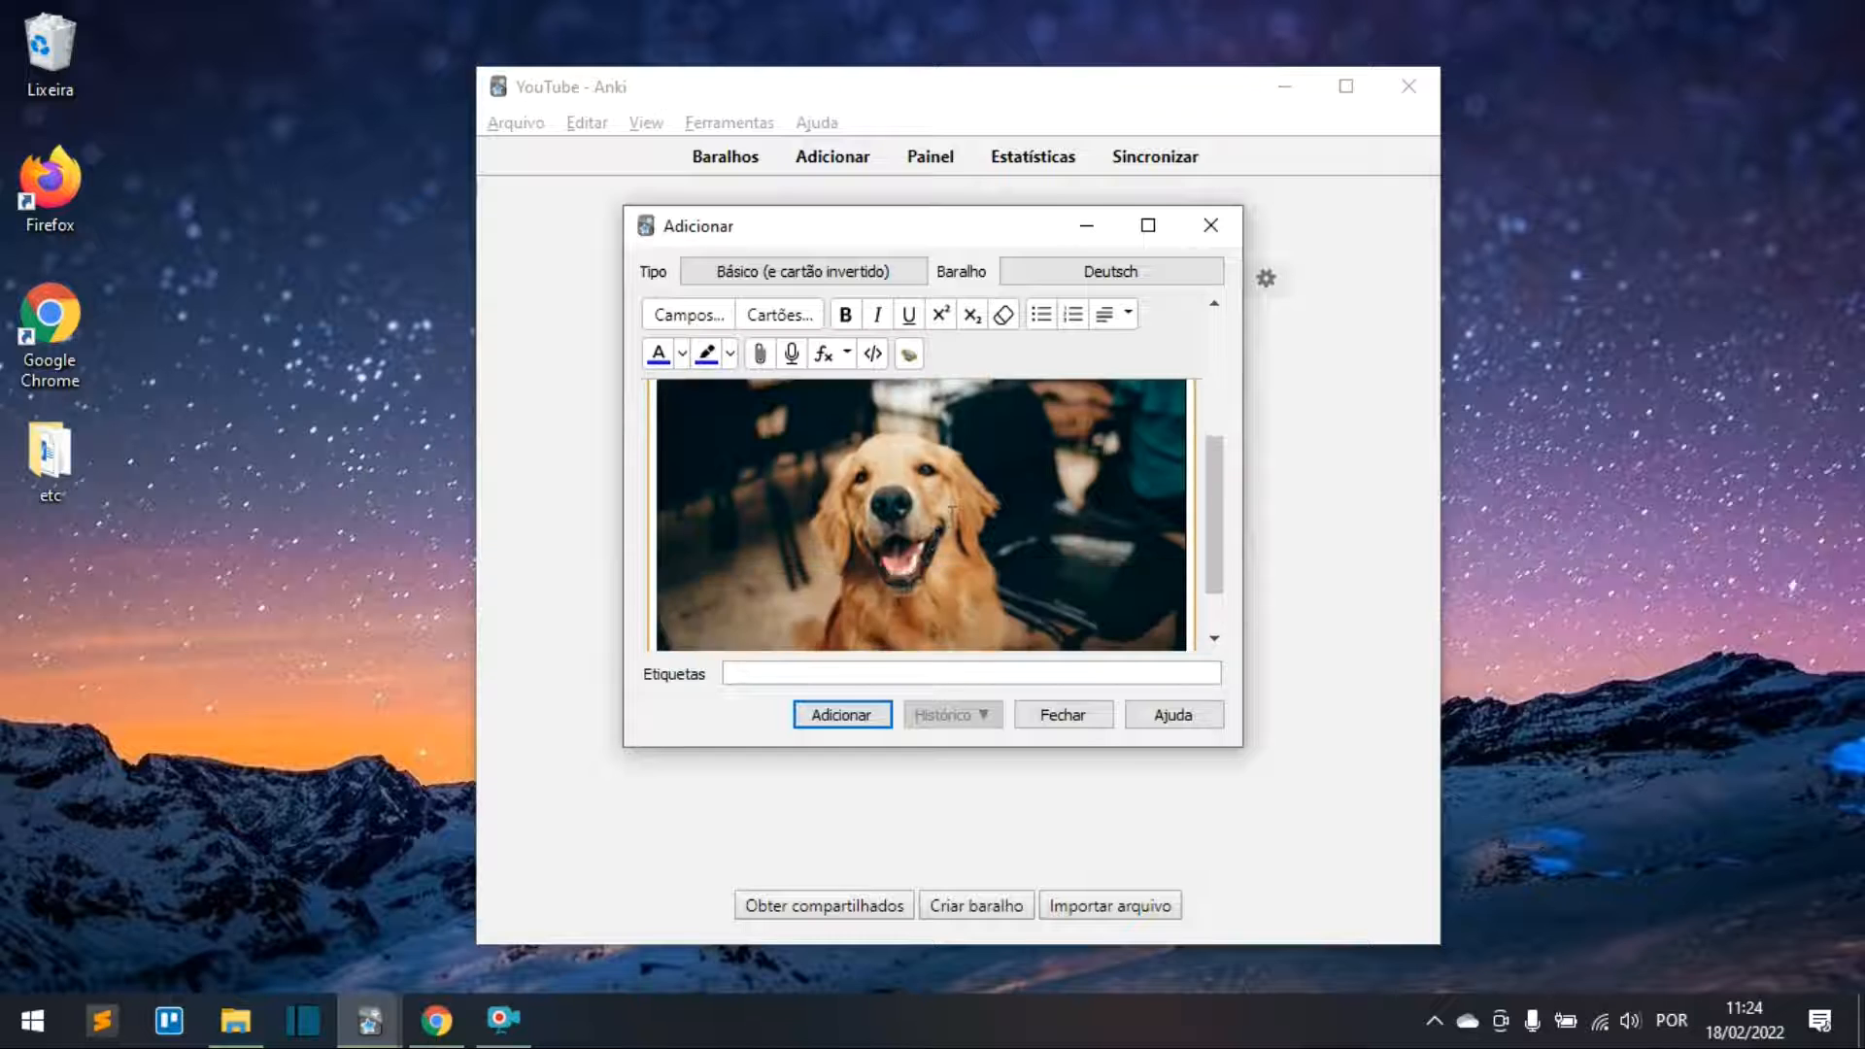
{"action": "scroll", "coordinate": [952, 518], "scroll_direction": "up", "scroll_amount": 6}
{"action": "scroll", "coordinate": [951, 517], "scroll_direction": "down", "scroll_amount": 3}
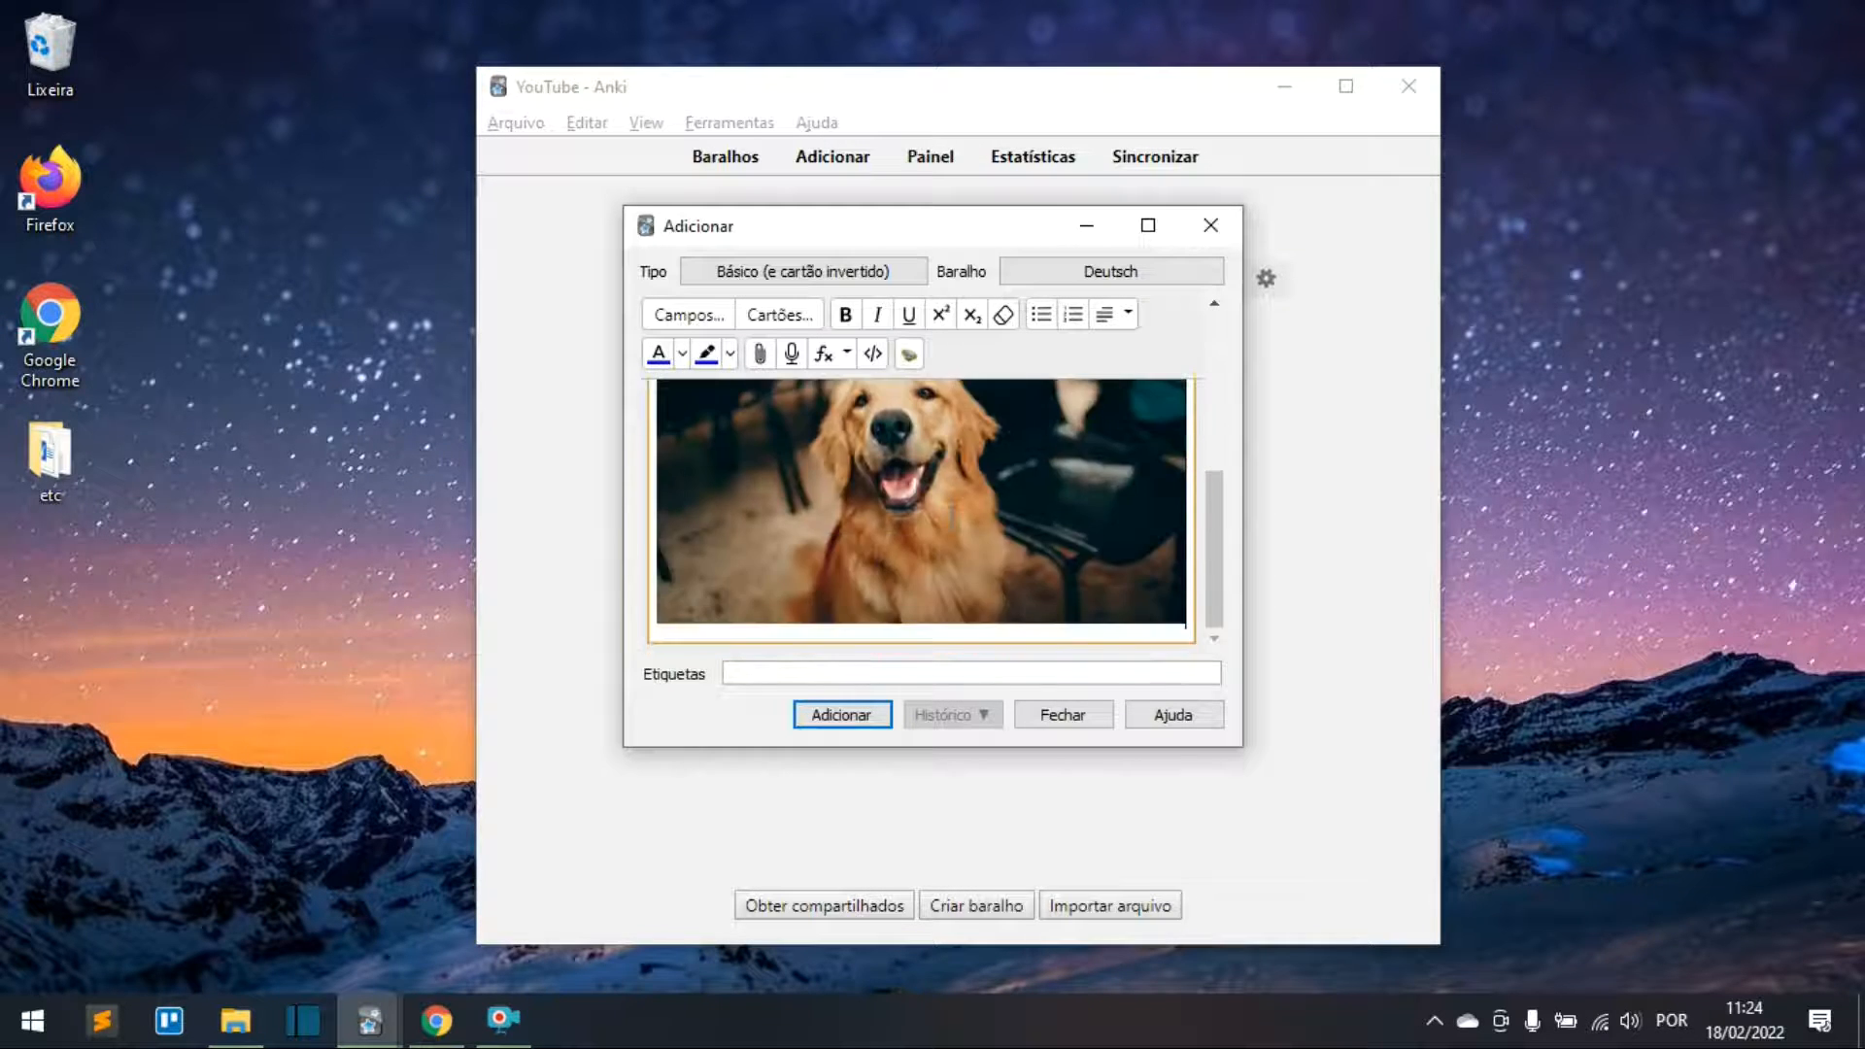
{"action": "scroll", "coordinate": [952, 517], "scroll_direction": "up", "scroll_amount": 3}
{"action": "scroll", "coordinate": [683, 580], "scroll_direction": "down", "scroll_amount": 1}
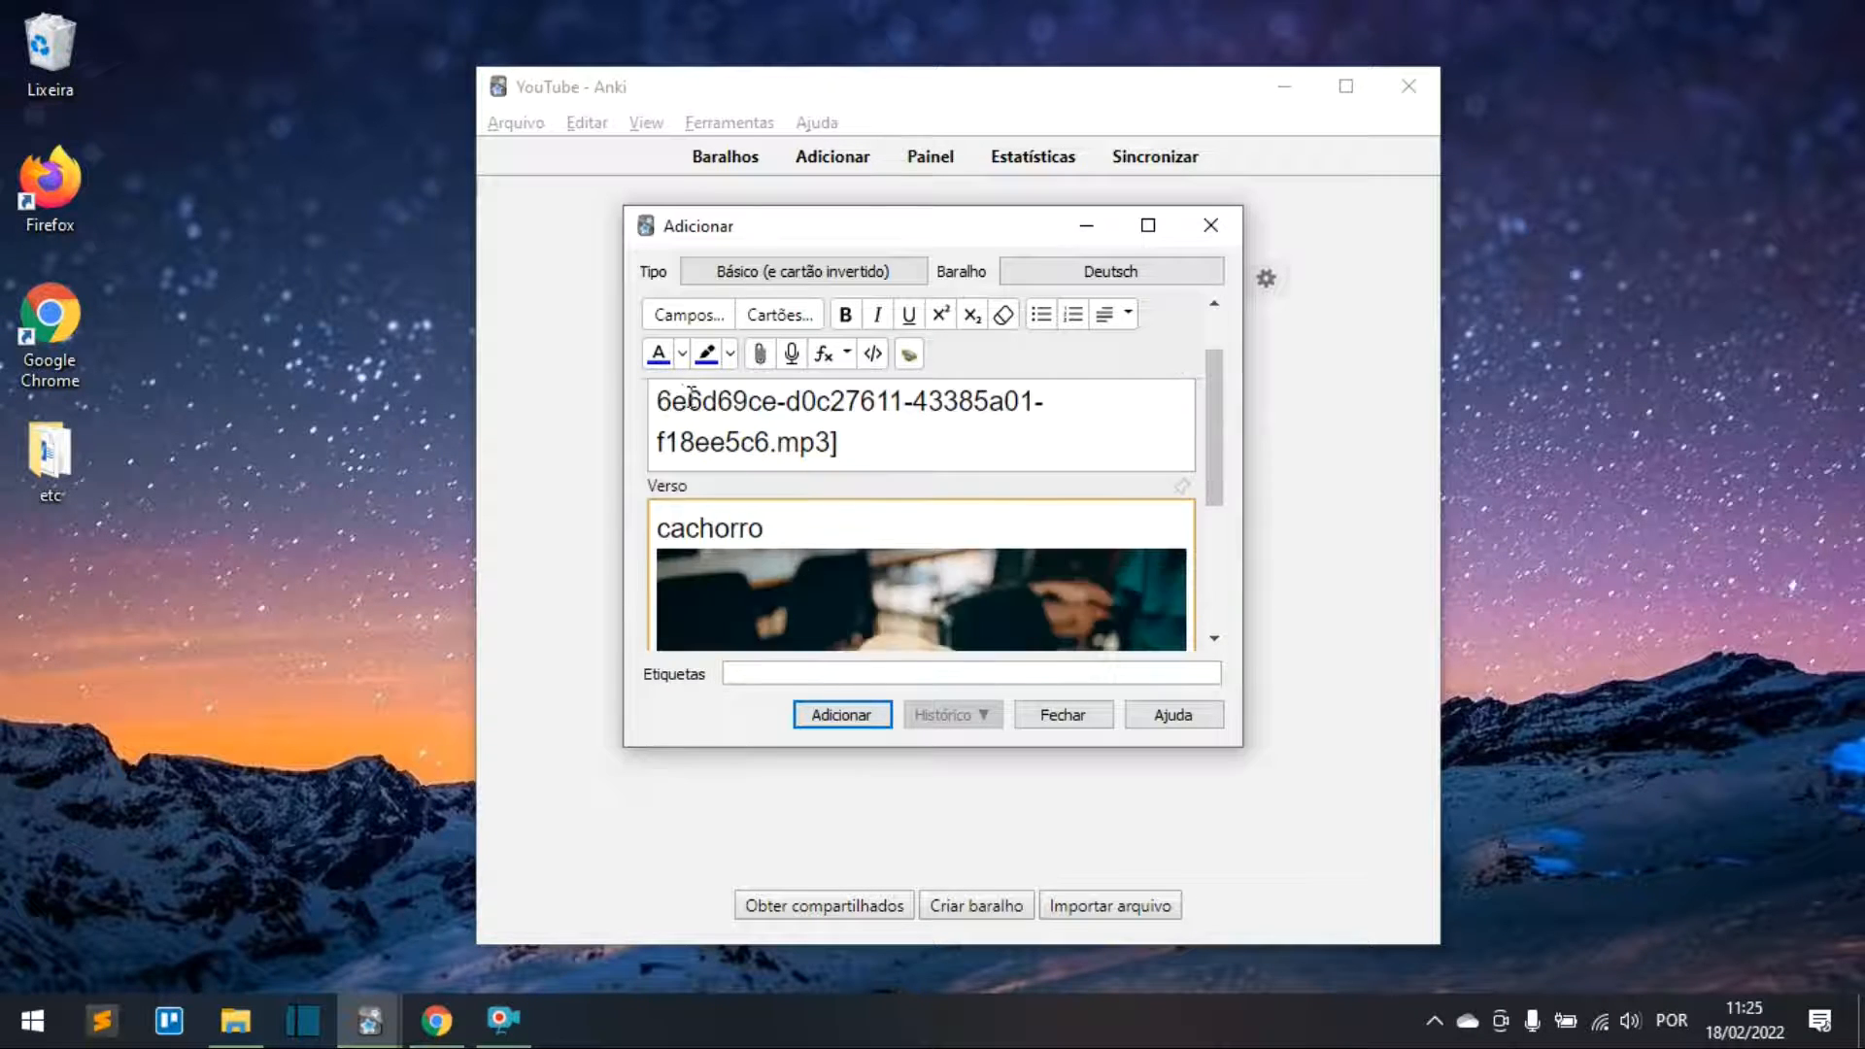
{"action": "scroll", "coordinate": [728, 525], "scroll_direction": "up", "scroll_amount": 1}
{"action": "scroll", "coordinate": [768, 473], "scroll_direction": "down", "scroll_amount": 3}
{"action": "scroll", "coordinate": [768, 473], "scroll_direction": "down", "scroll_amount": 2}
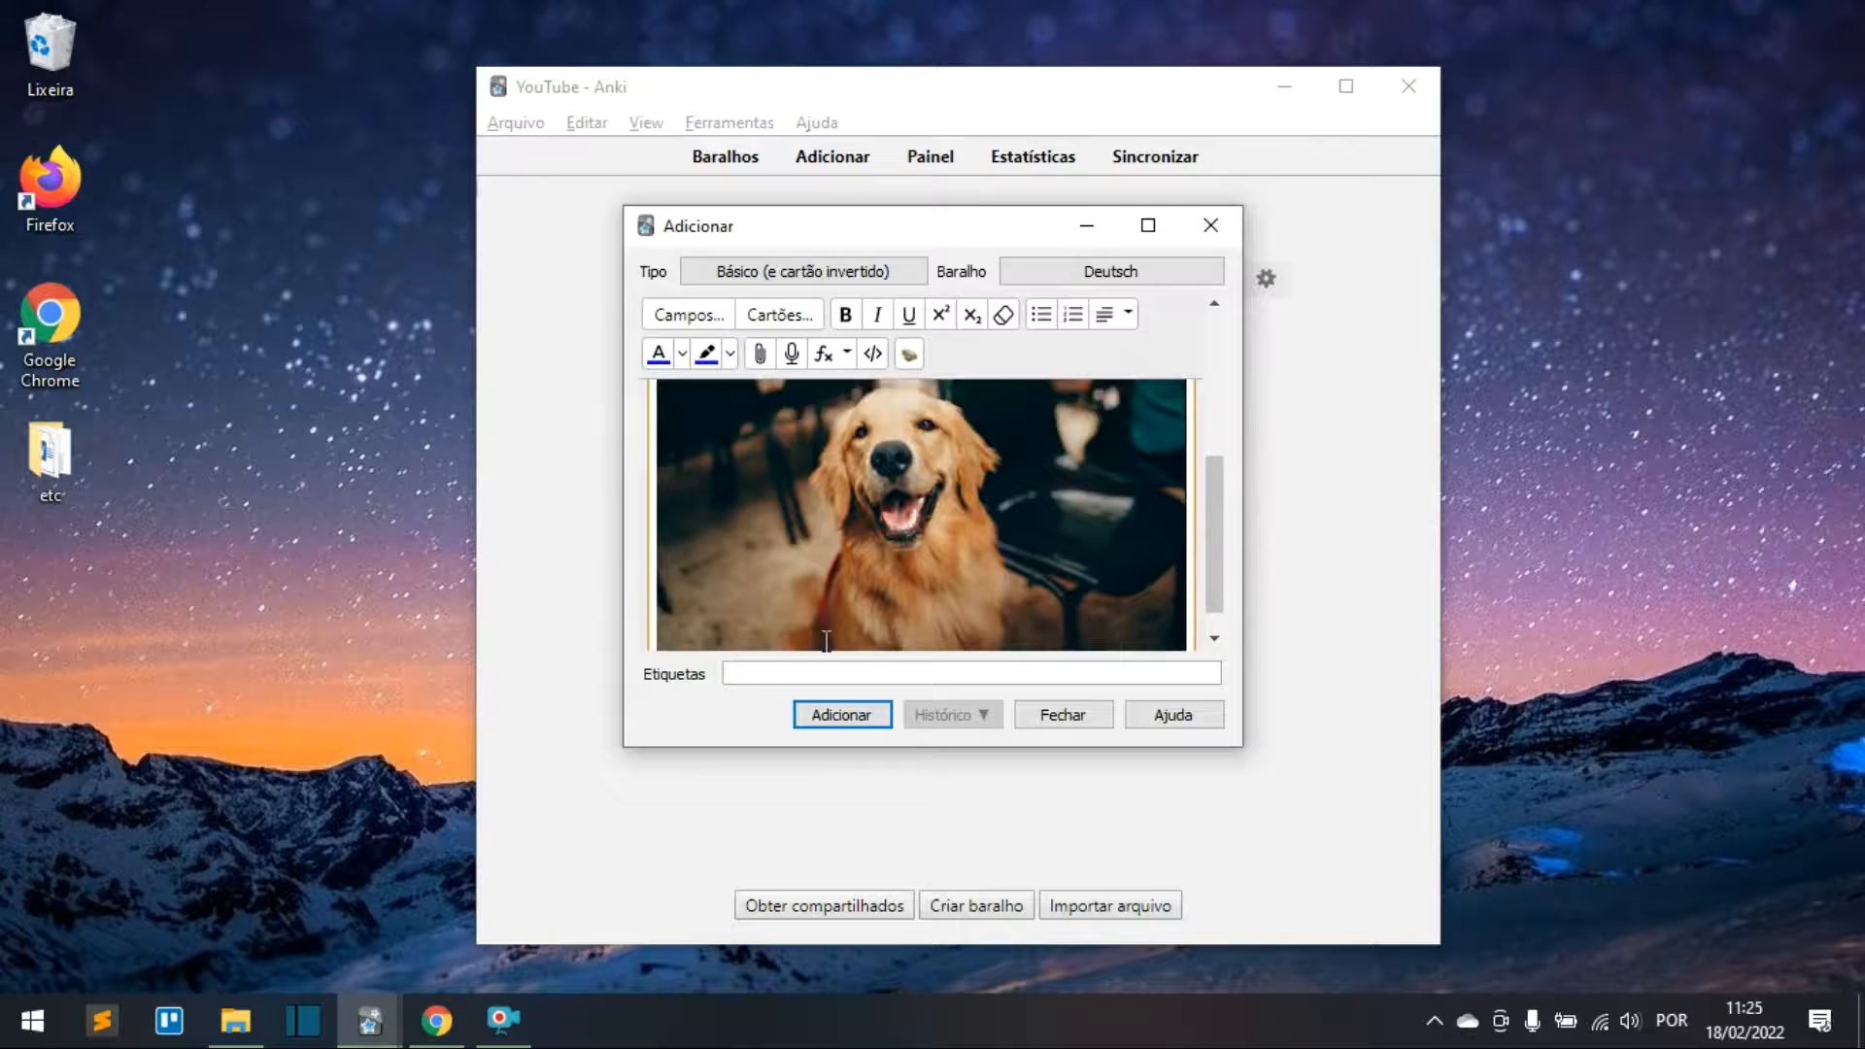
{"action": "left_click", "coordinate": [843, 716]}
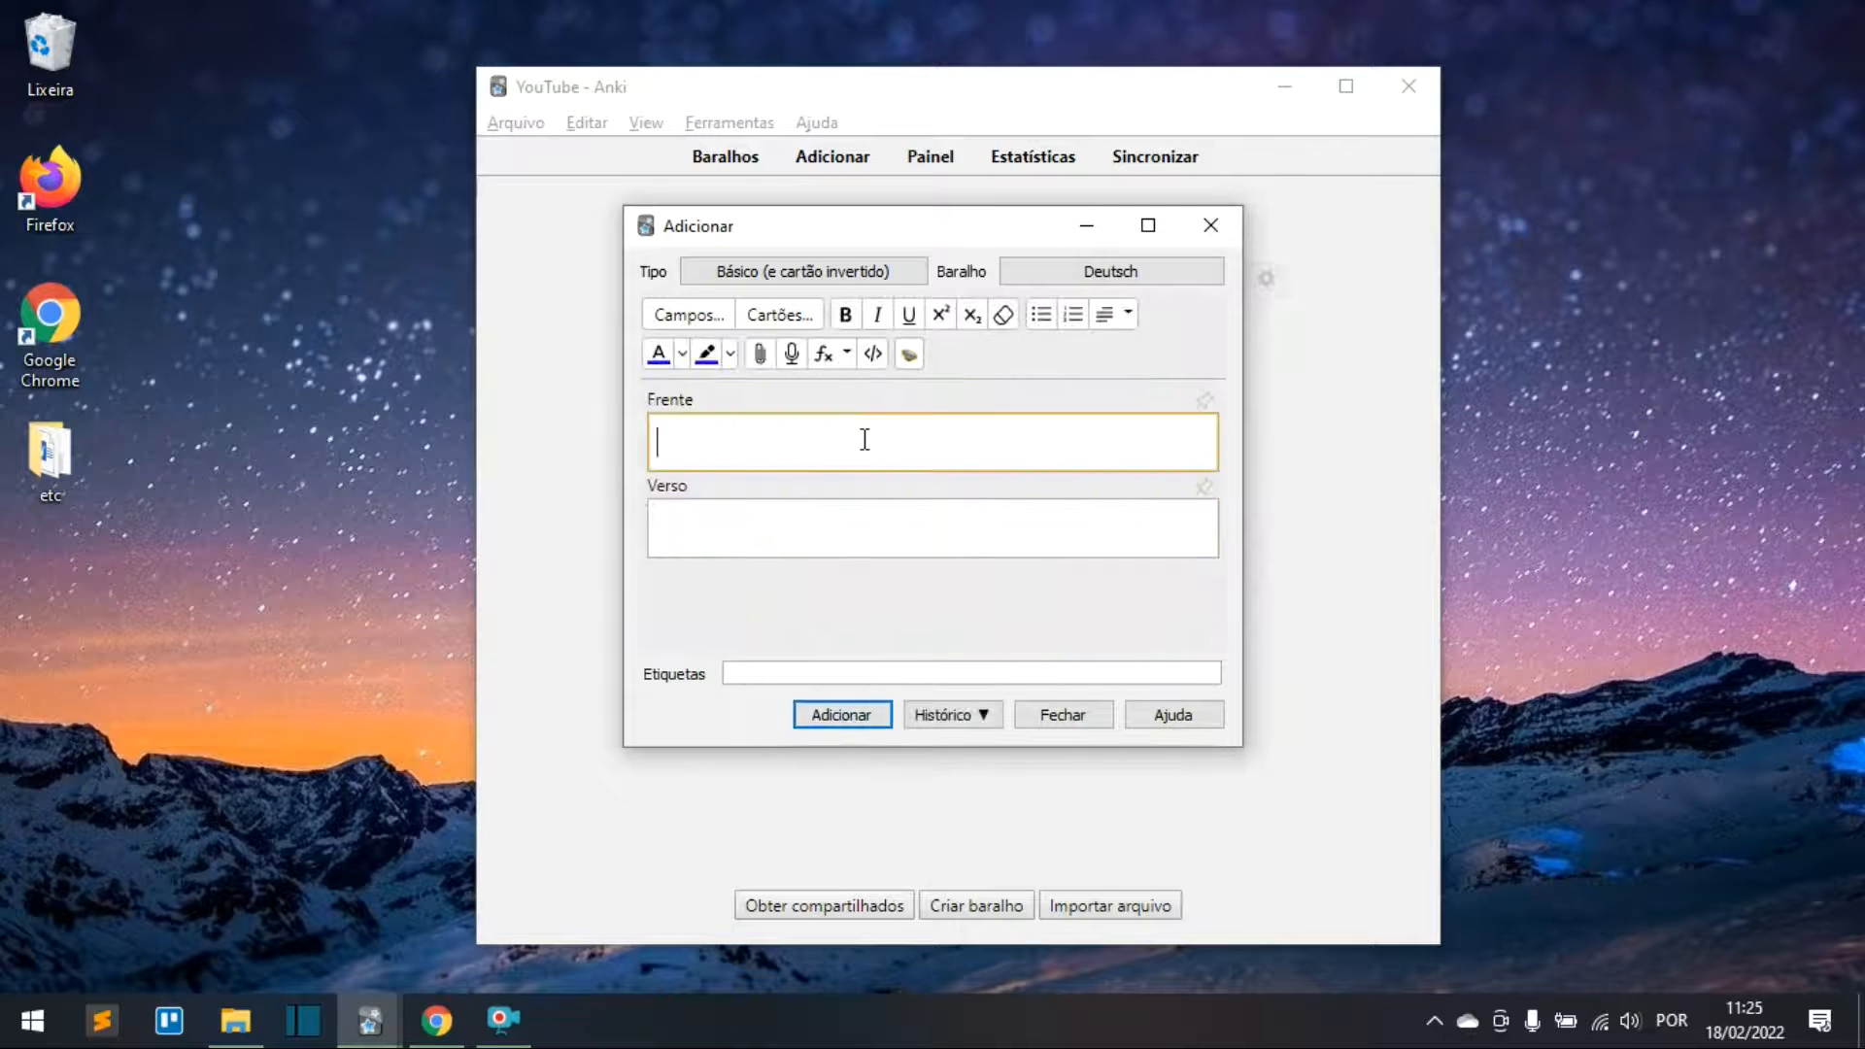
Step: Enter 'die Katze, Katzen' in the front field and colour the text red
{"action": "type", "text": "die Katze"}
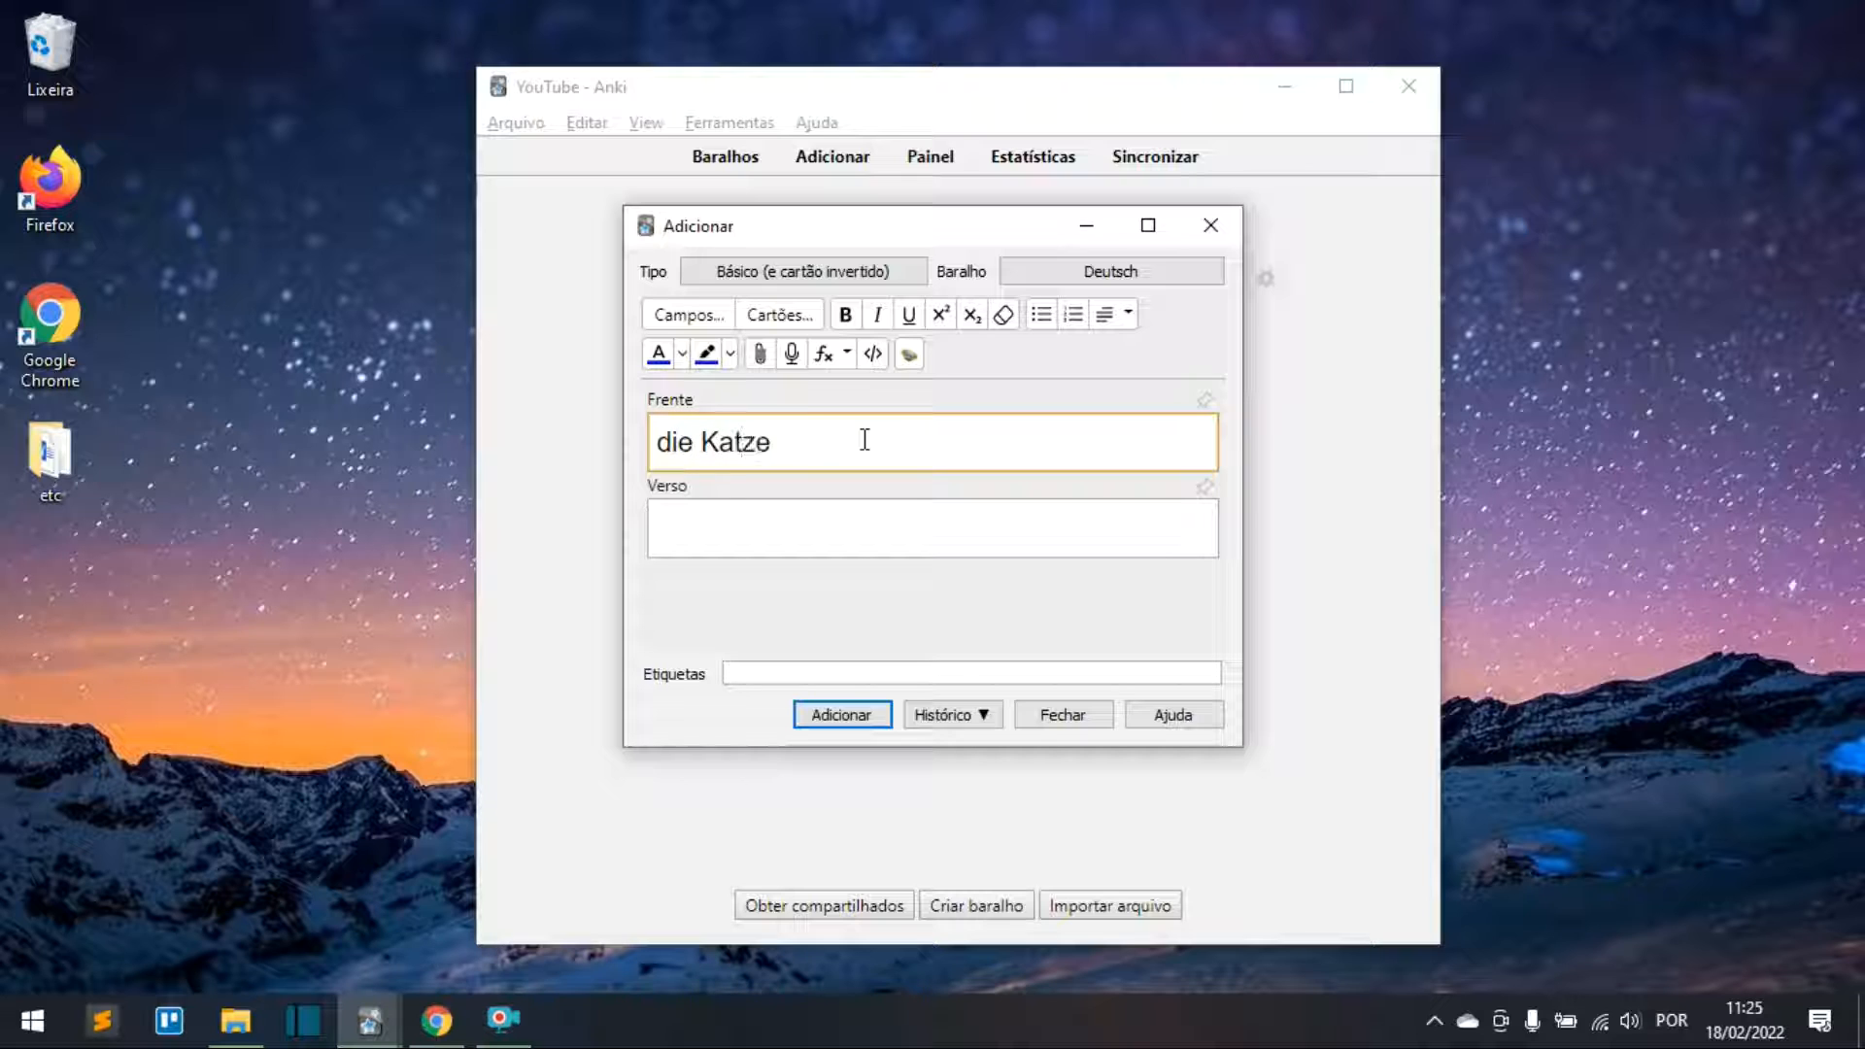
{"action": "type", "text": ", Katzen"}
{"action": "key", "text": "BackSpace"}
{"action": "left_click_drag", "start_coordinate": [877, 443], "coordinate": [608, 447]}
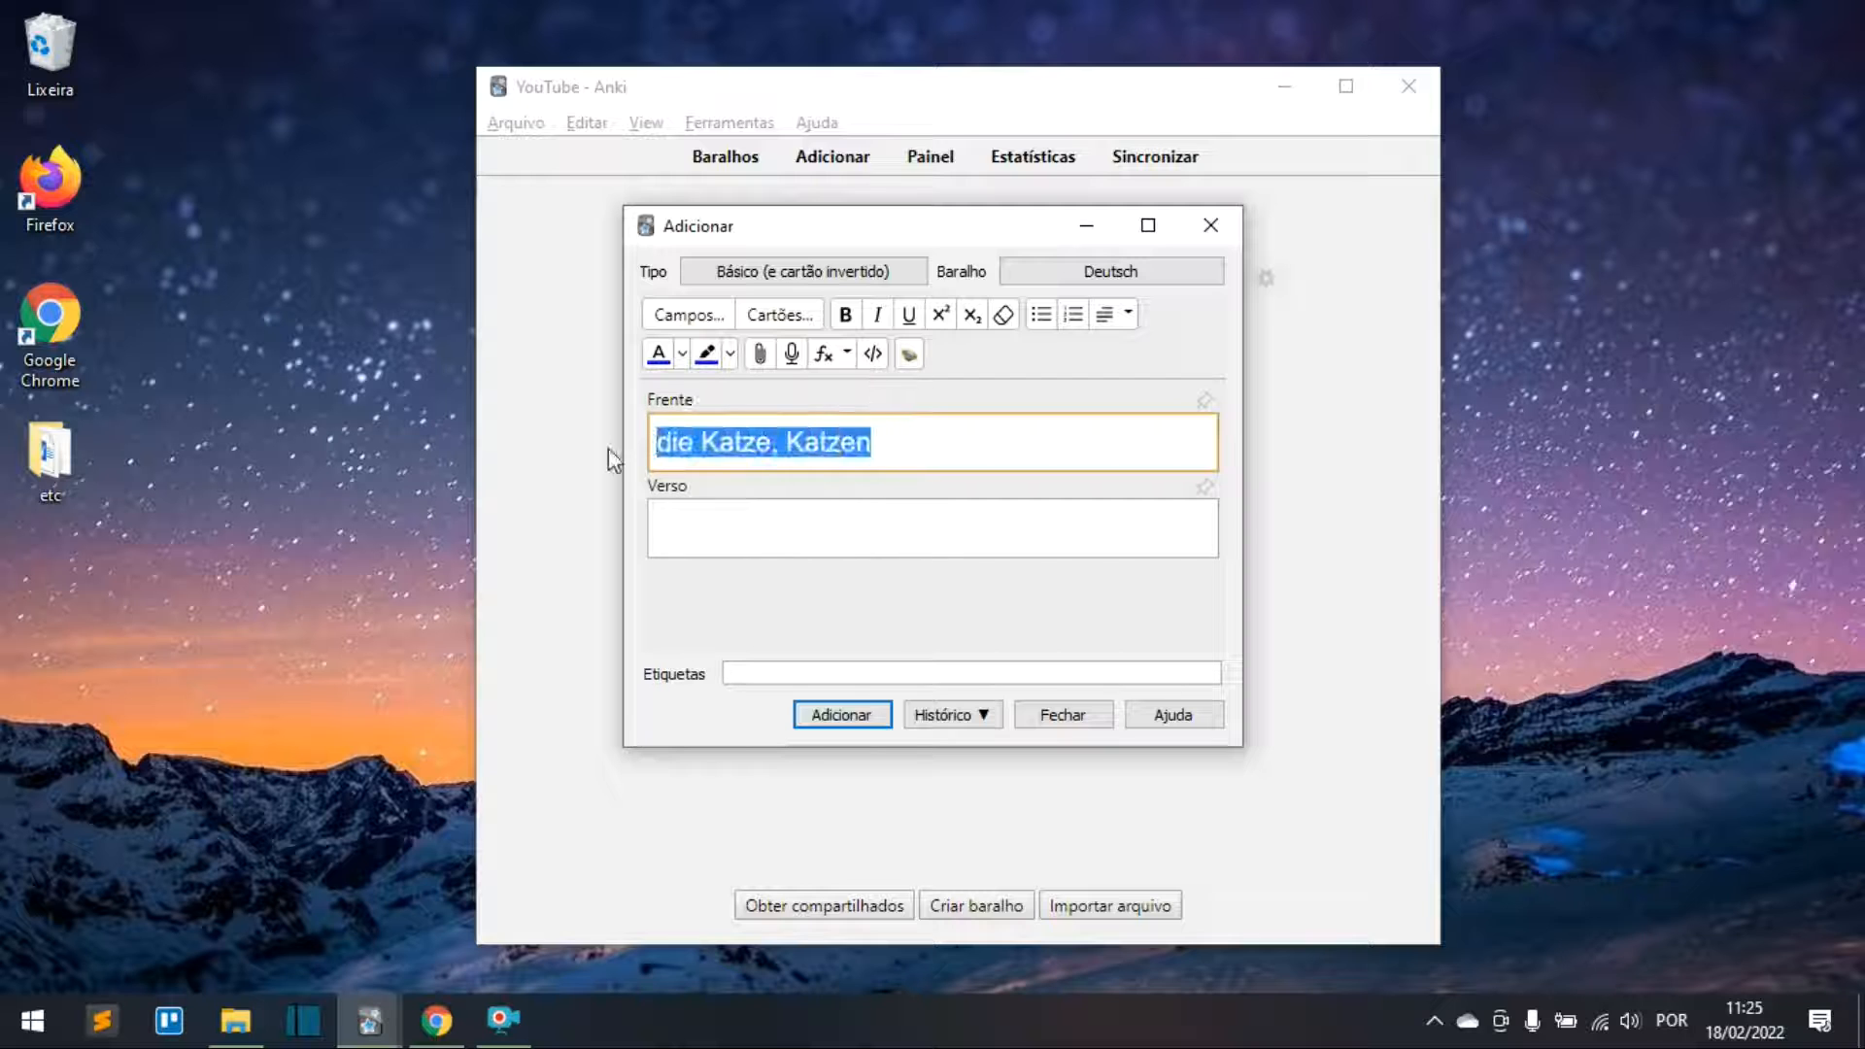
{"action": "left_click", "coordinate": [689, 355]}
{"action": "left_click", "coordinate": [645, 408]}
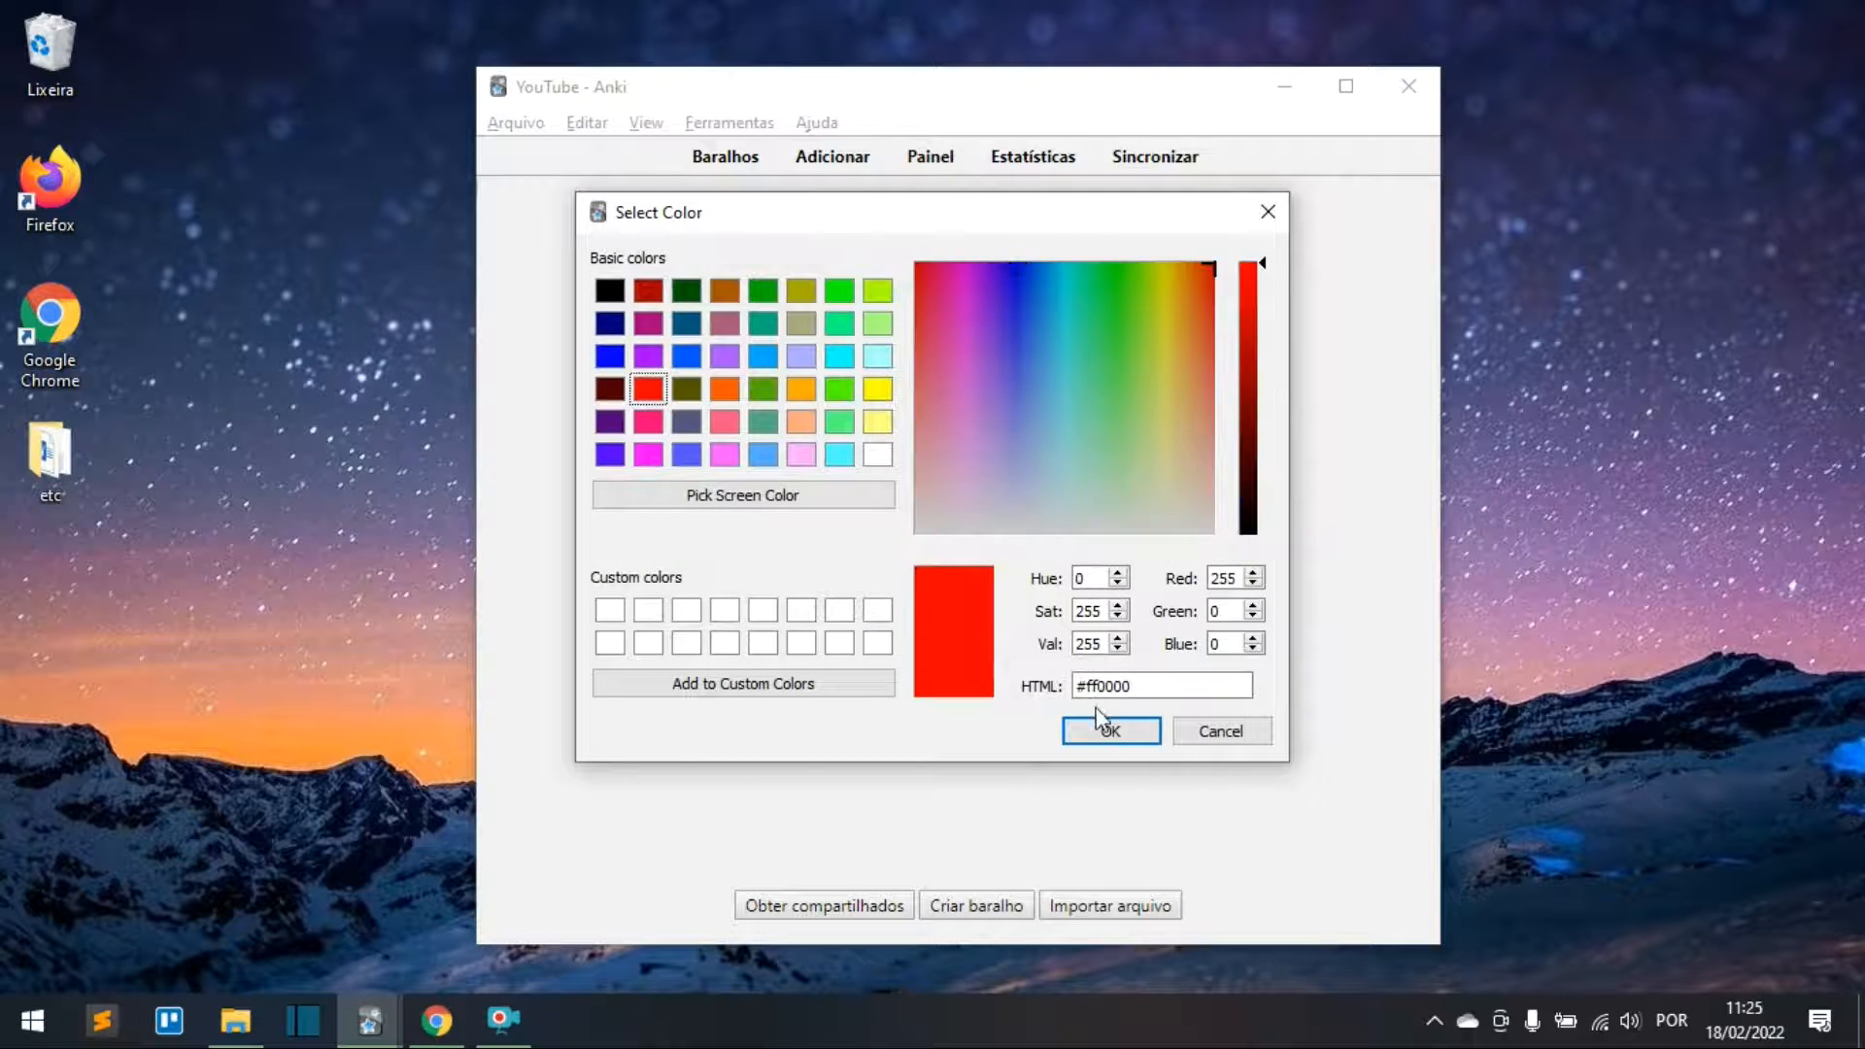
{"action": "left_click", "coordinate": [1105, 728]}
{"action": "left_click", "coordinate": [886, 449]}
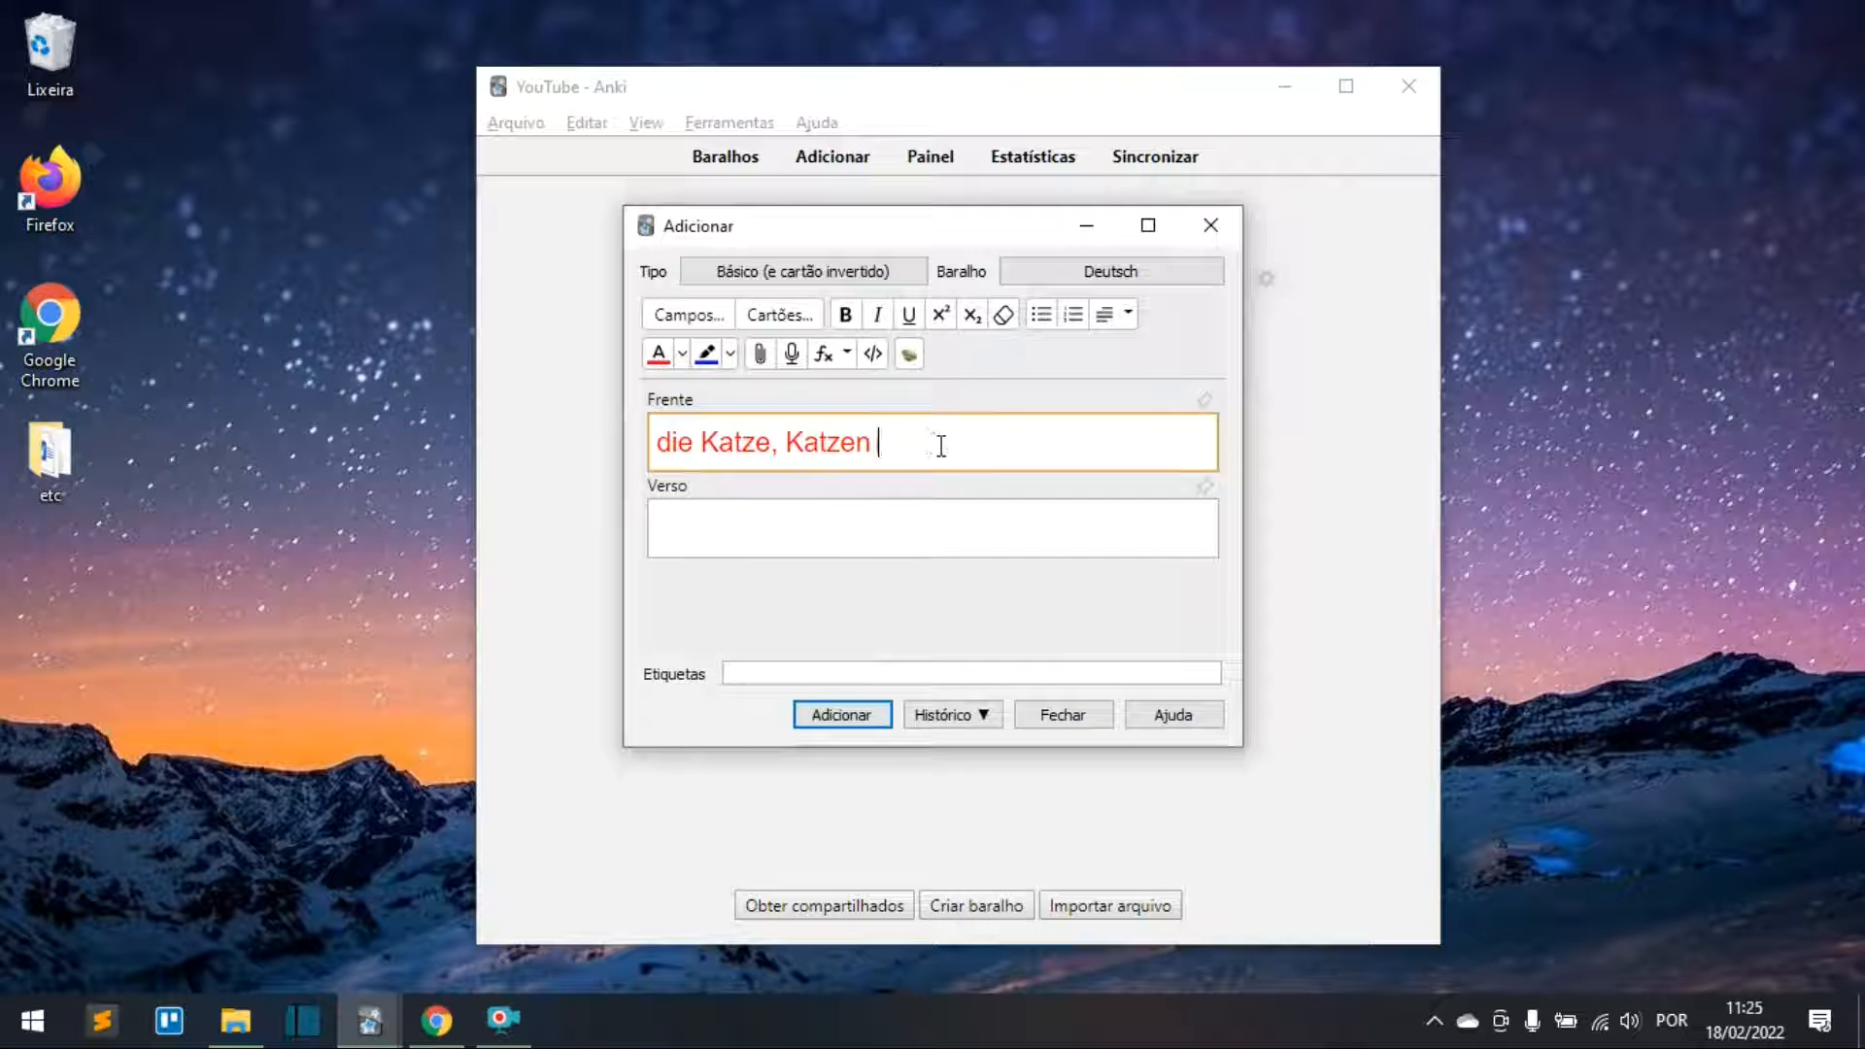
Step: Add German text-to-speech audio of die Katze, Katzen to the front and type 'gato' on the back
{"action": "left_click", "coordinate": [910, 356]}
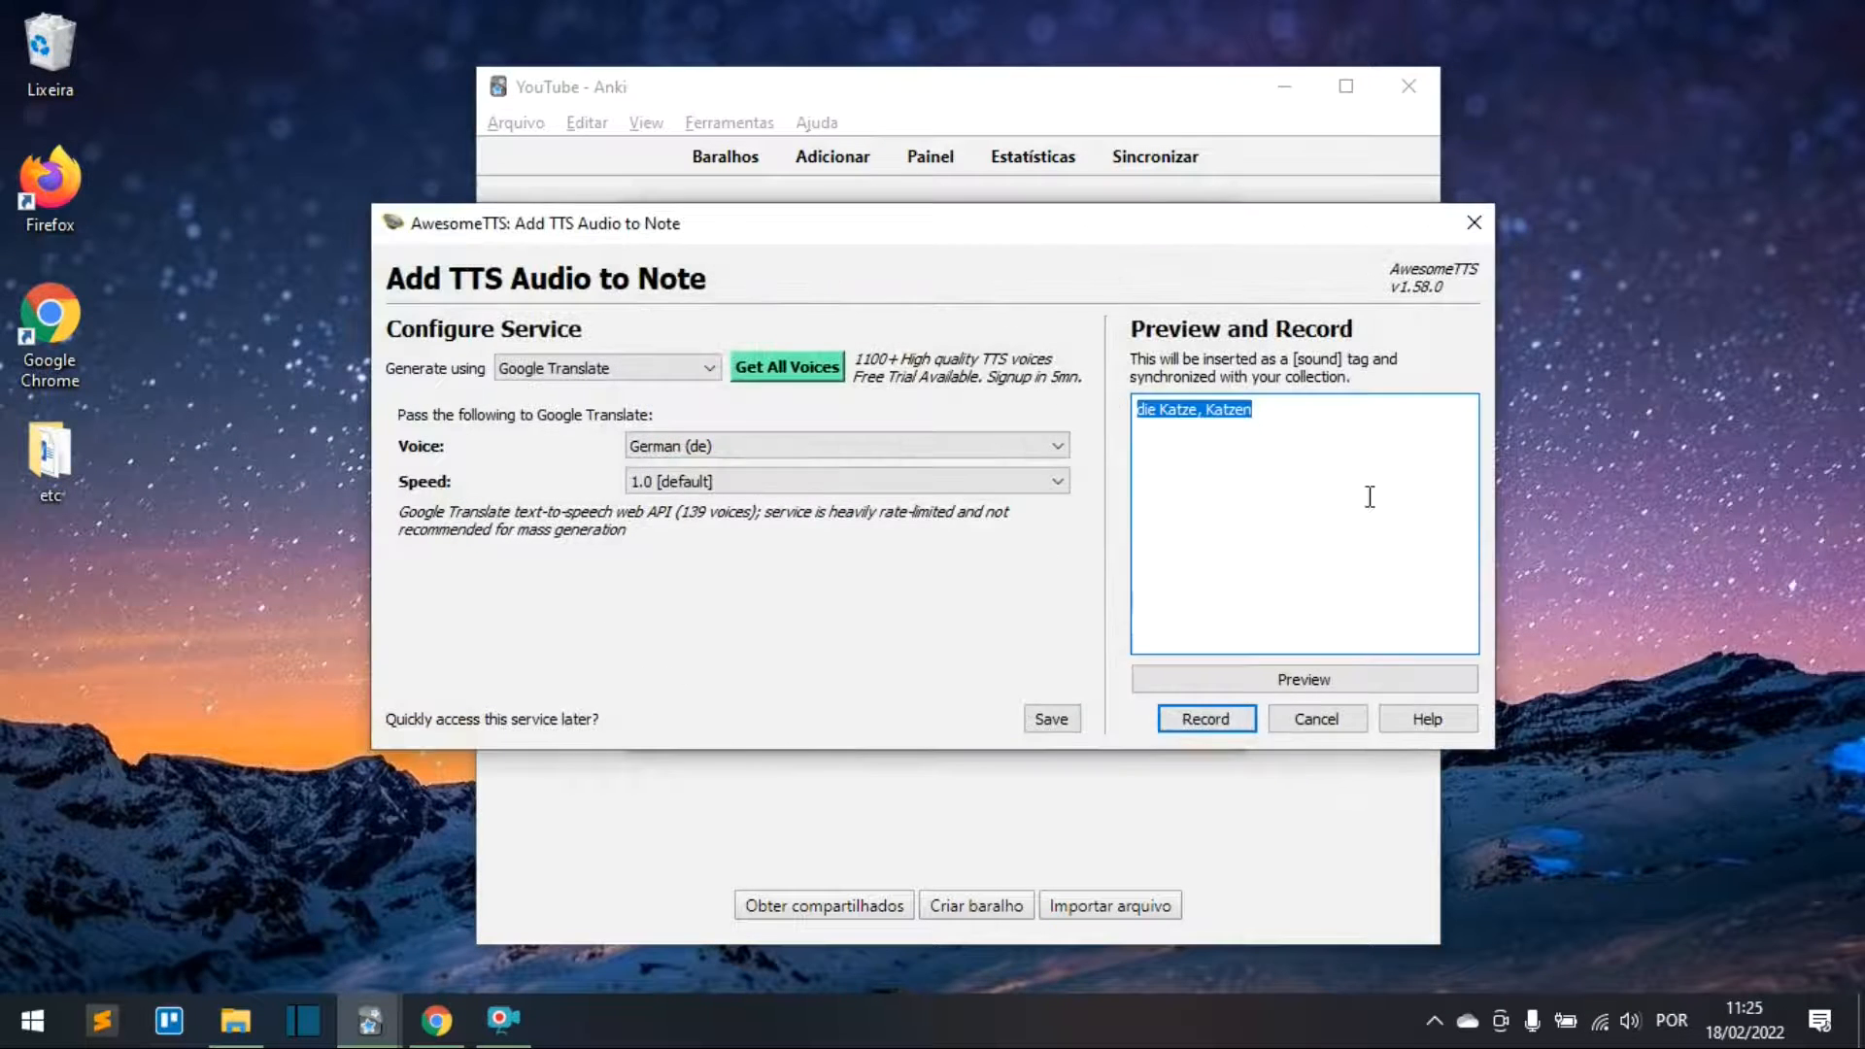
{"action": "left_click", "coordinate": [1205, 721]}
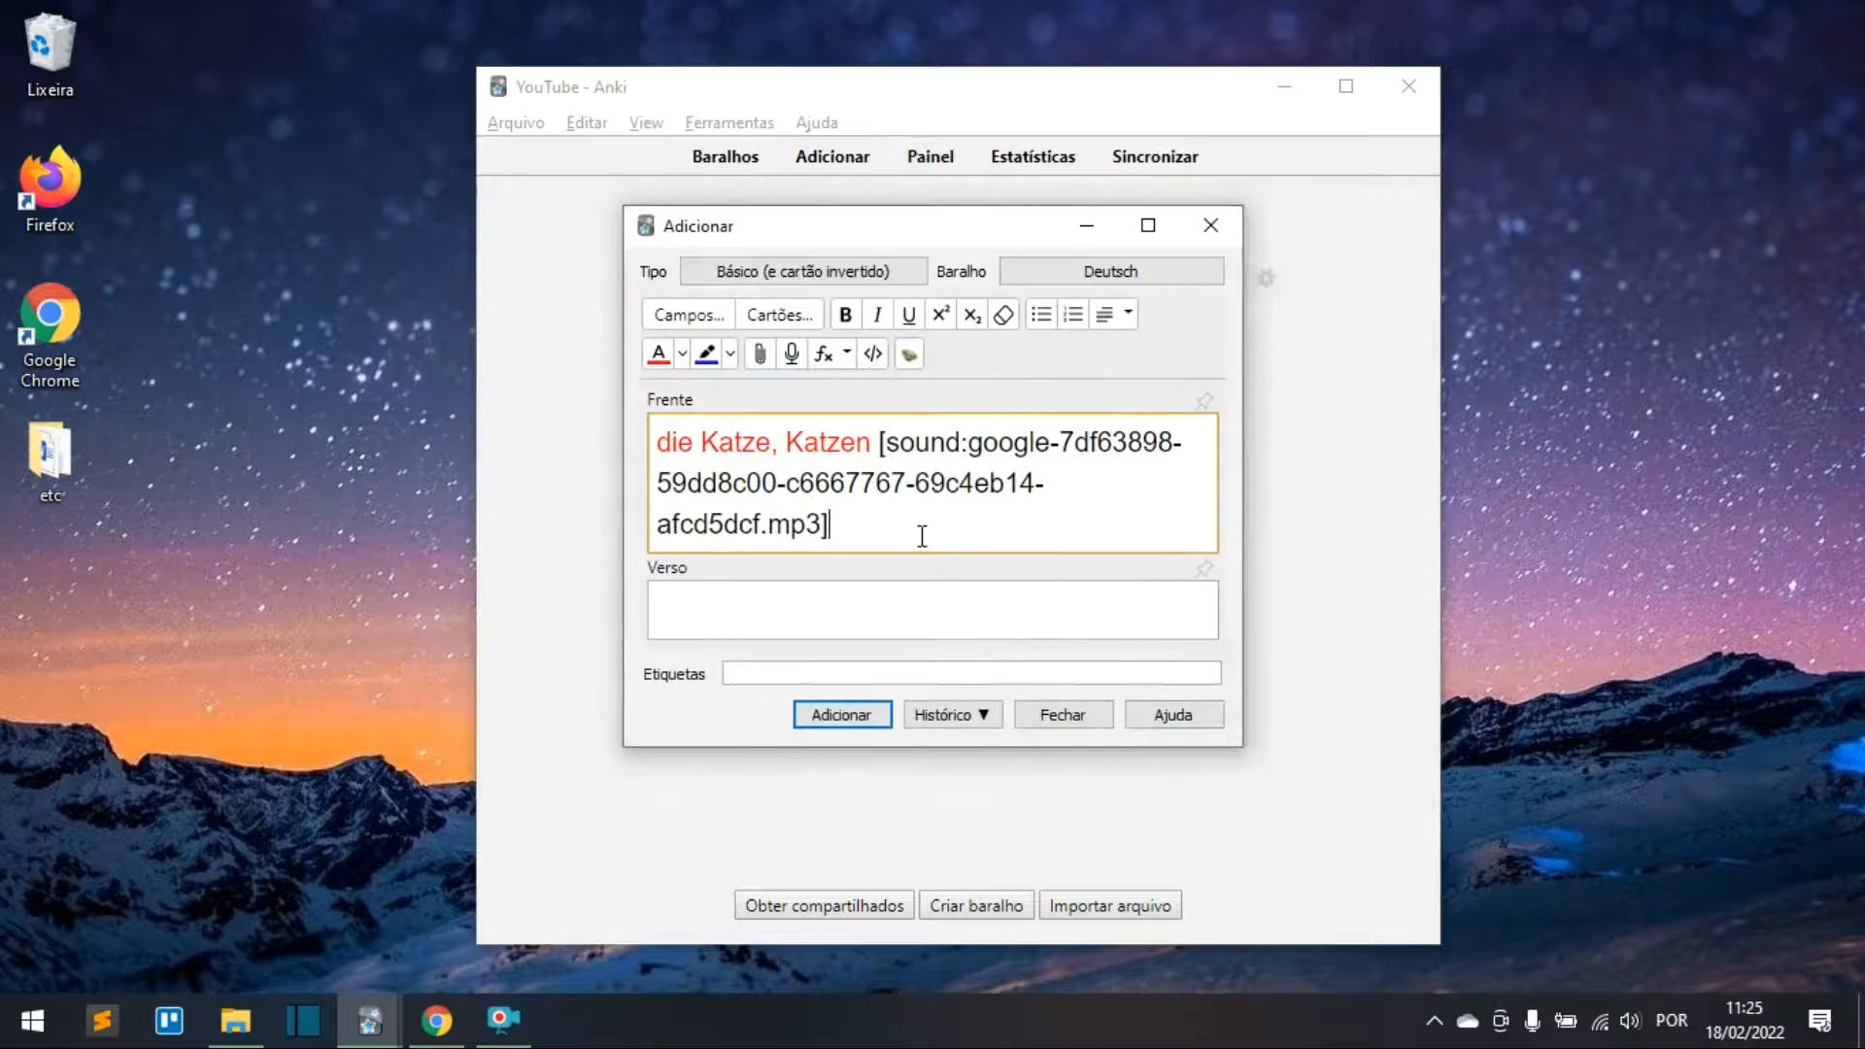
{"action": "left_click", "coordinate": [922, 613]}
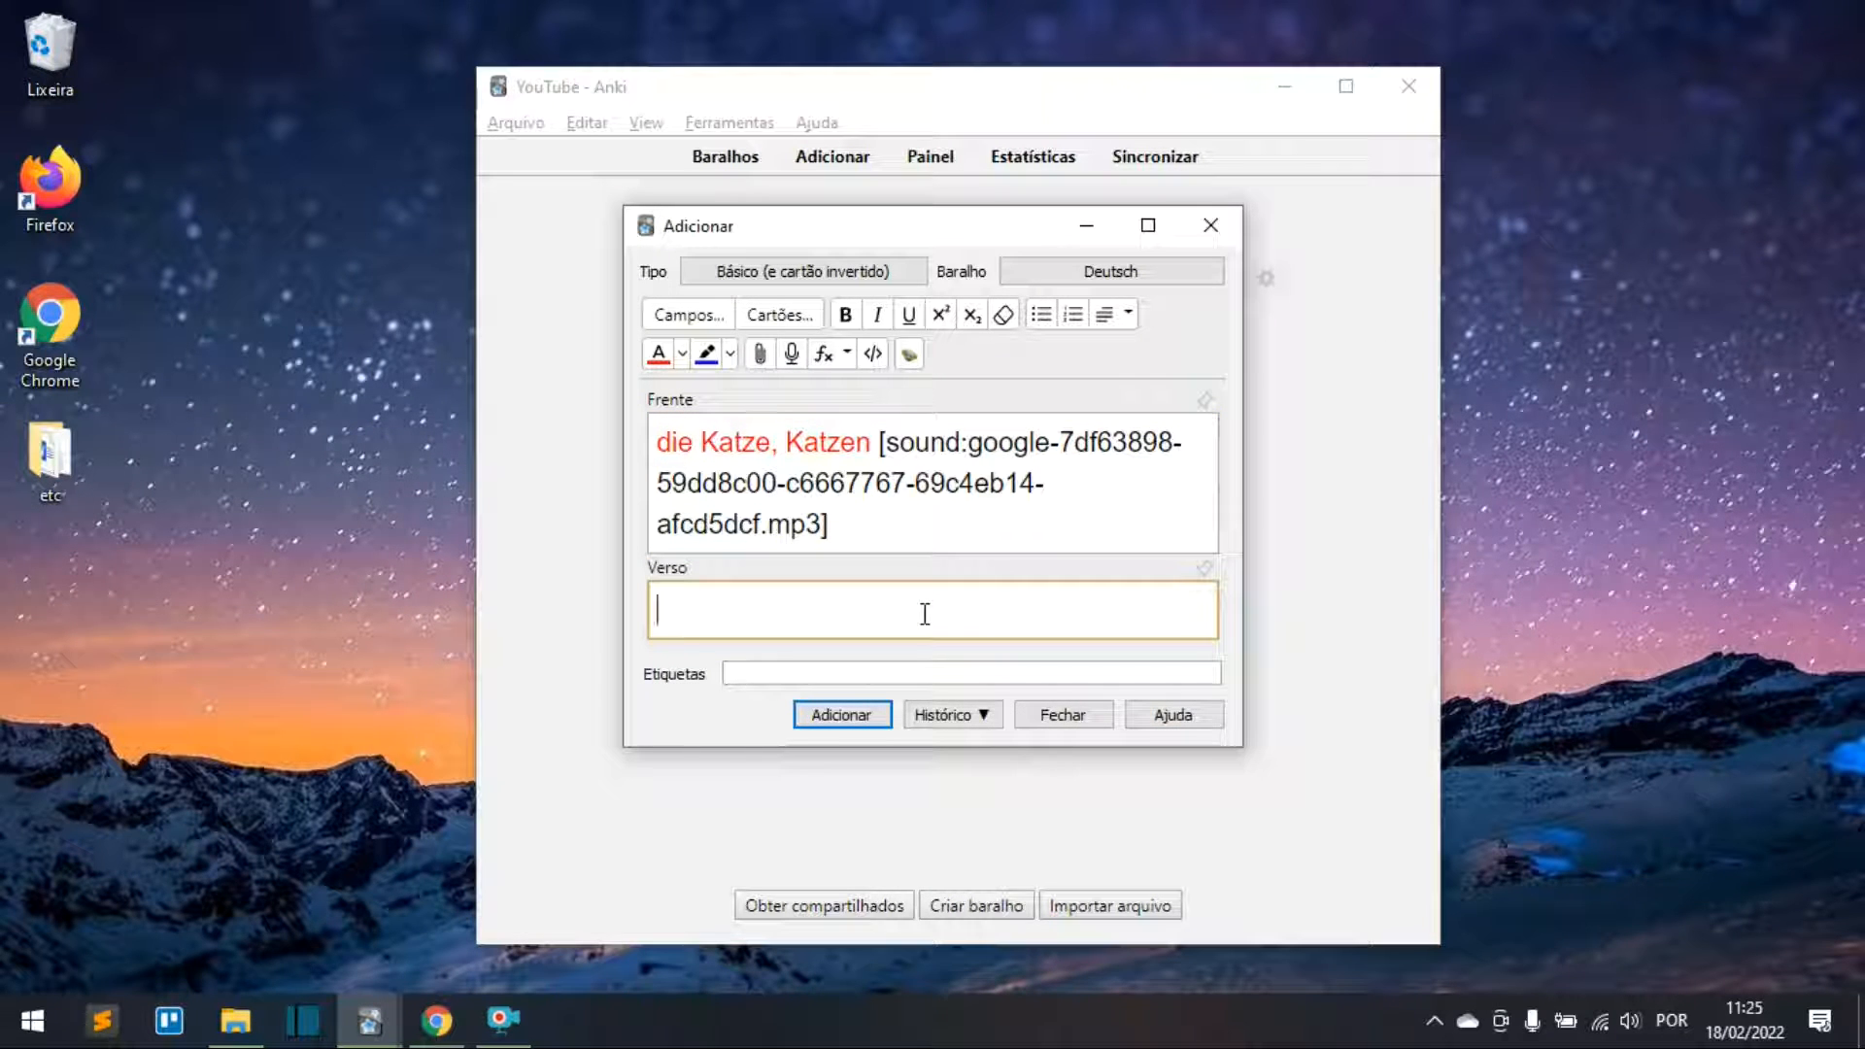
{"action": "type", "text": "gato"}
{"action": "key", "text": "Return"}
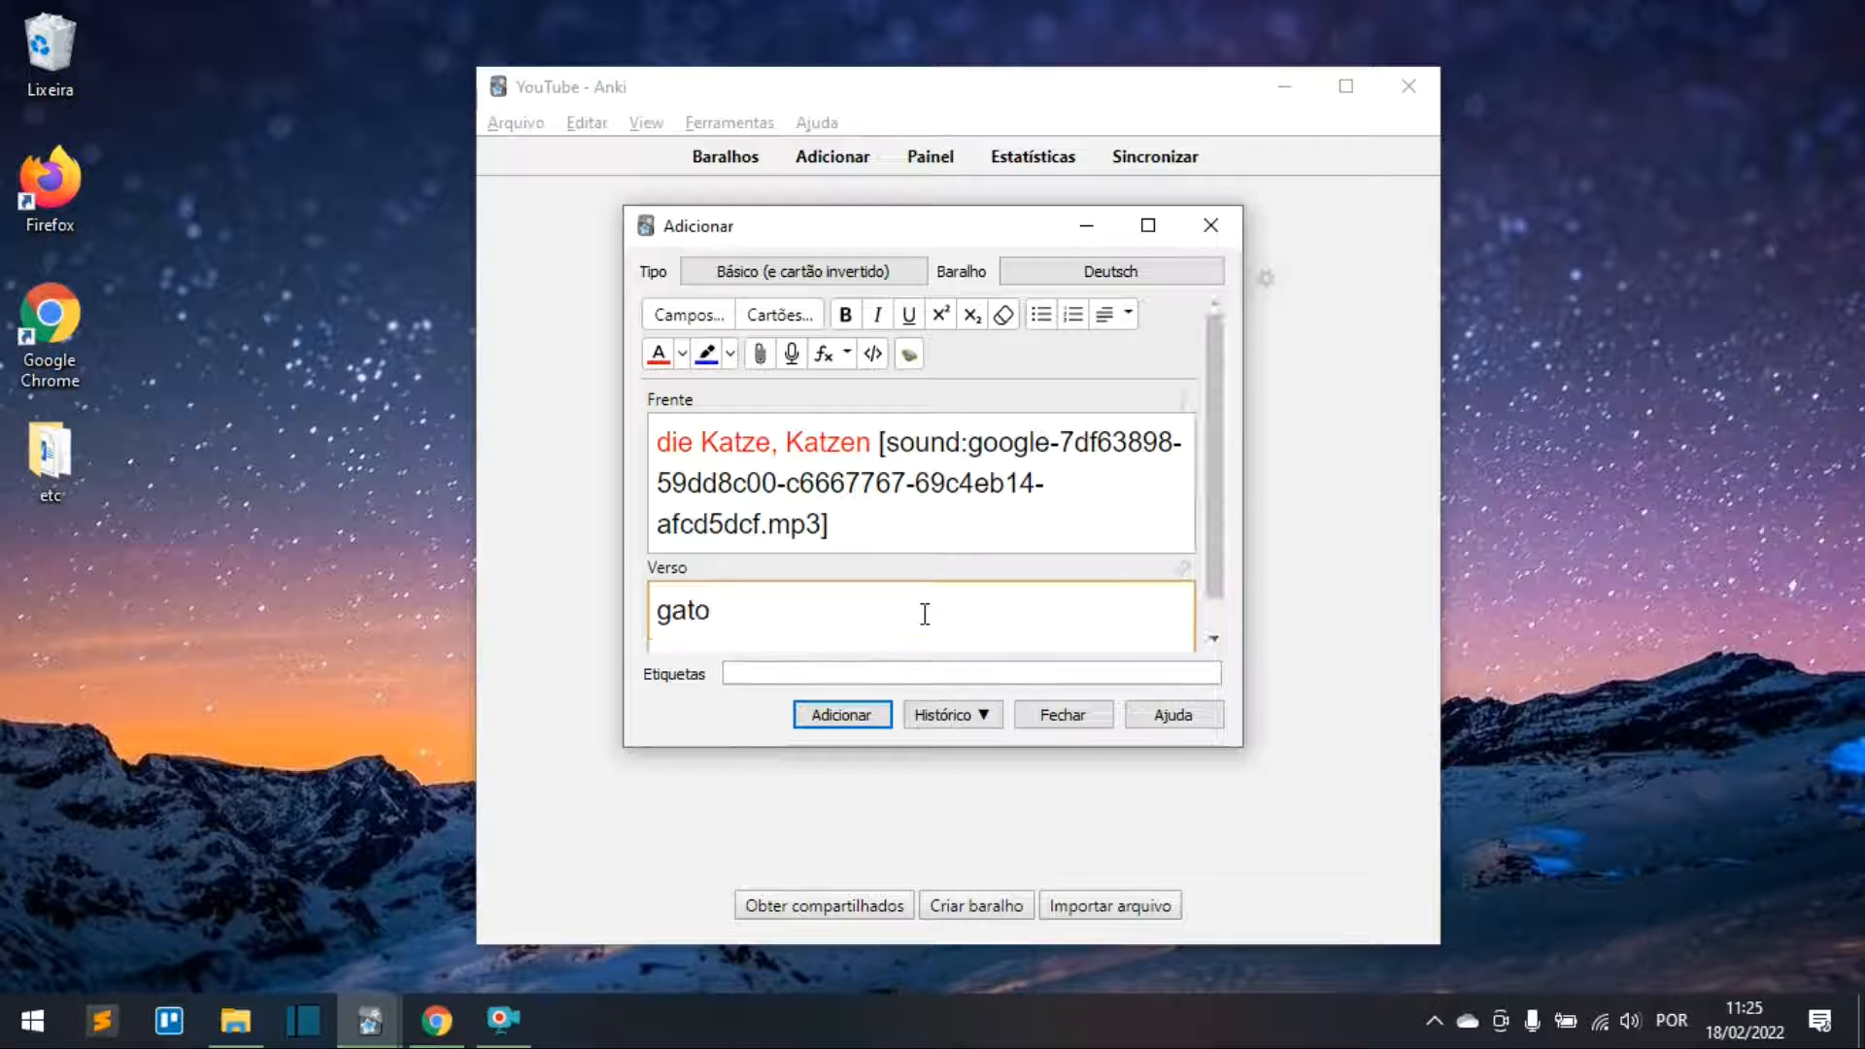
Step: Attach the kitten photo katze.jpeg under gato on the back
{"action": "left_click", "coordinate": [759, 355]}
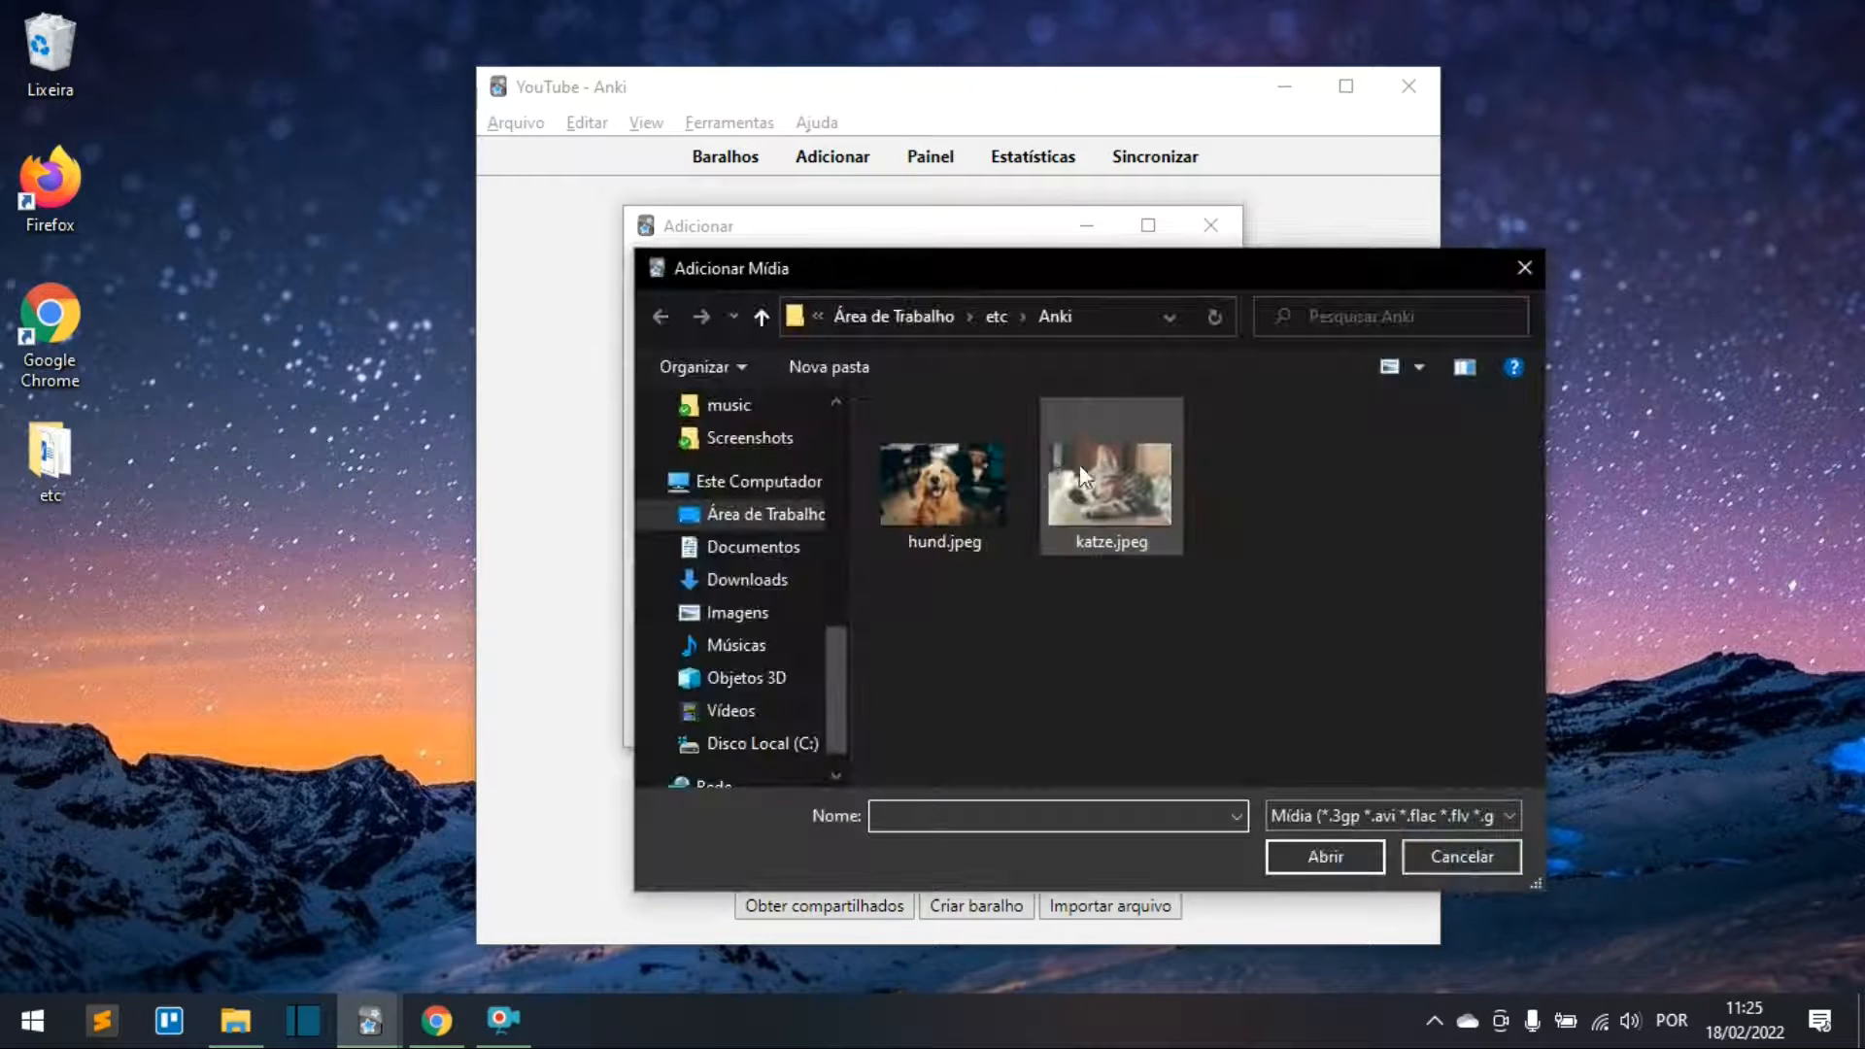
{"action": "left_click", "coordinate": [1105, 477]}
{"action": "left_click", "coordinate": [1342, 854]}
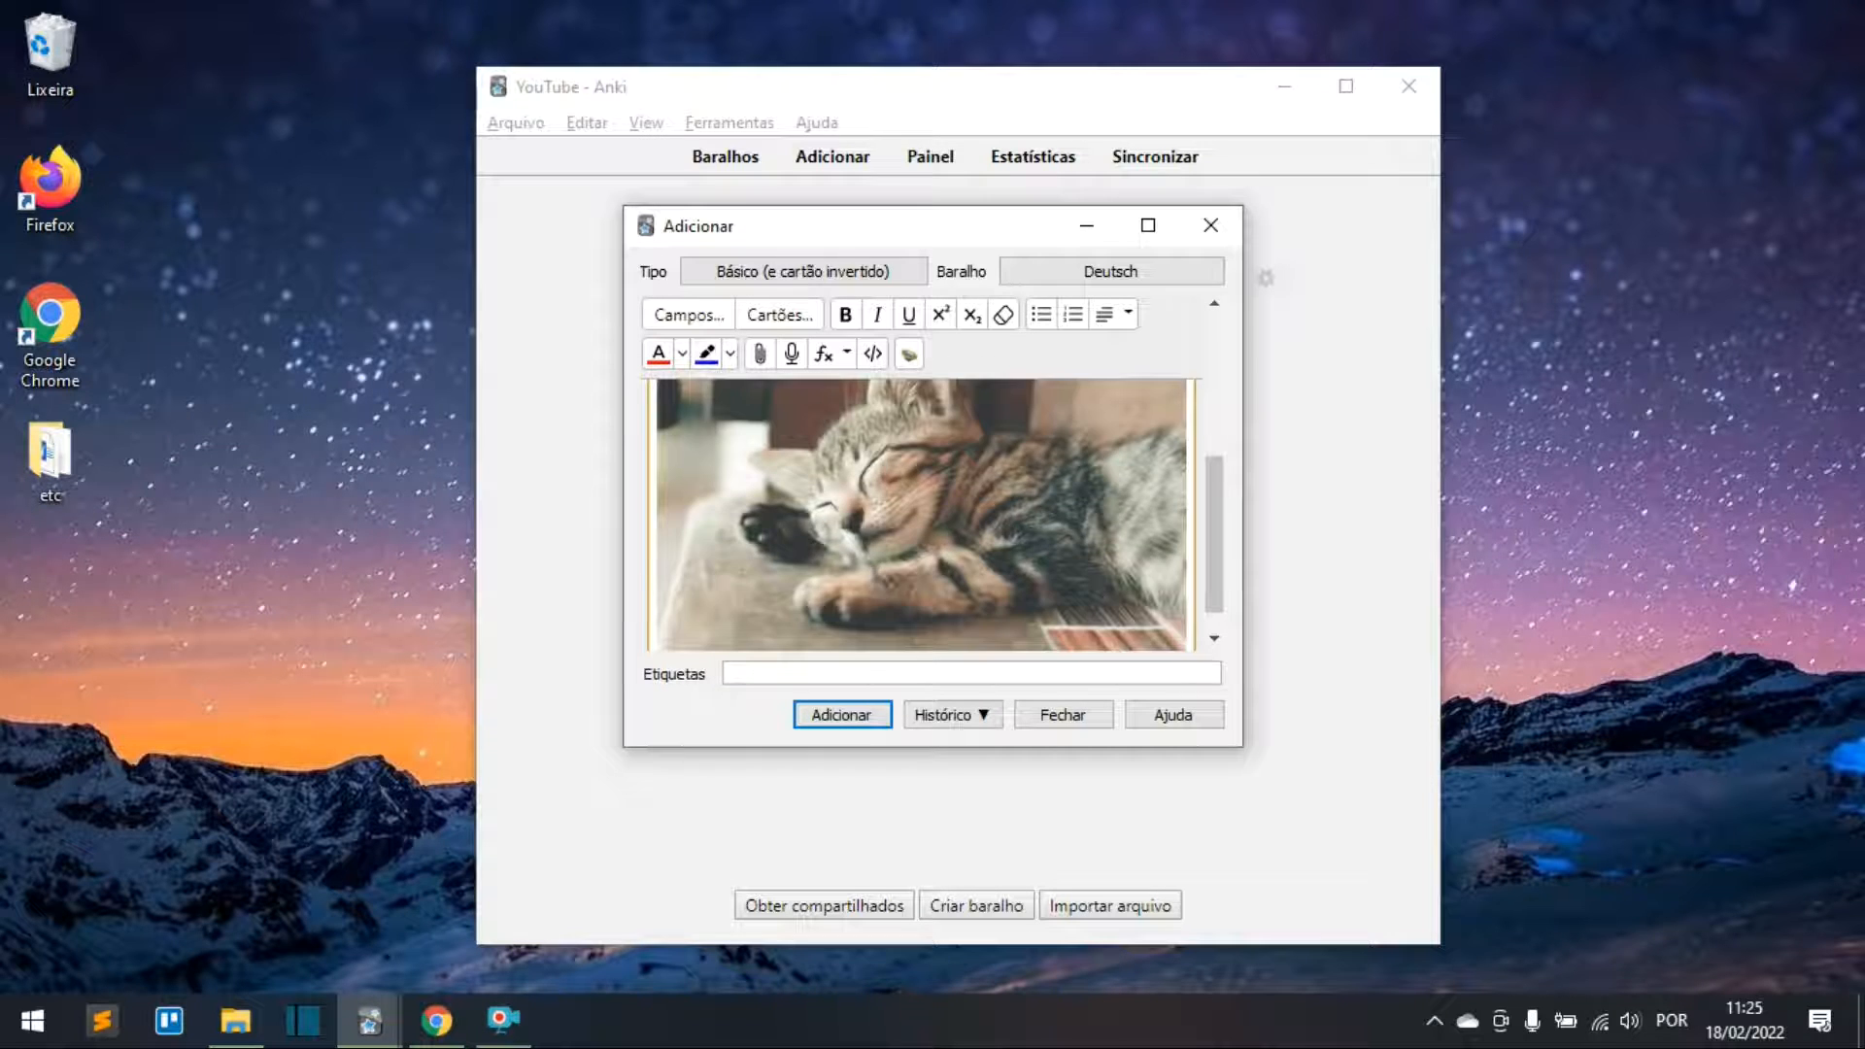
{"action": "scroll", "coordinate": [872, 570], "scroll_direction": "up", "scroll_amount": 5}
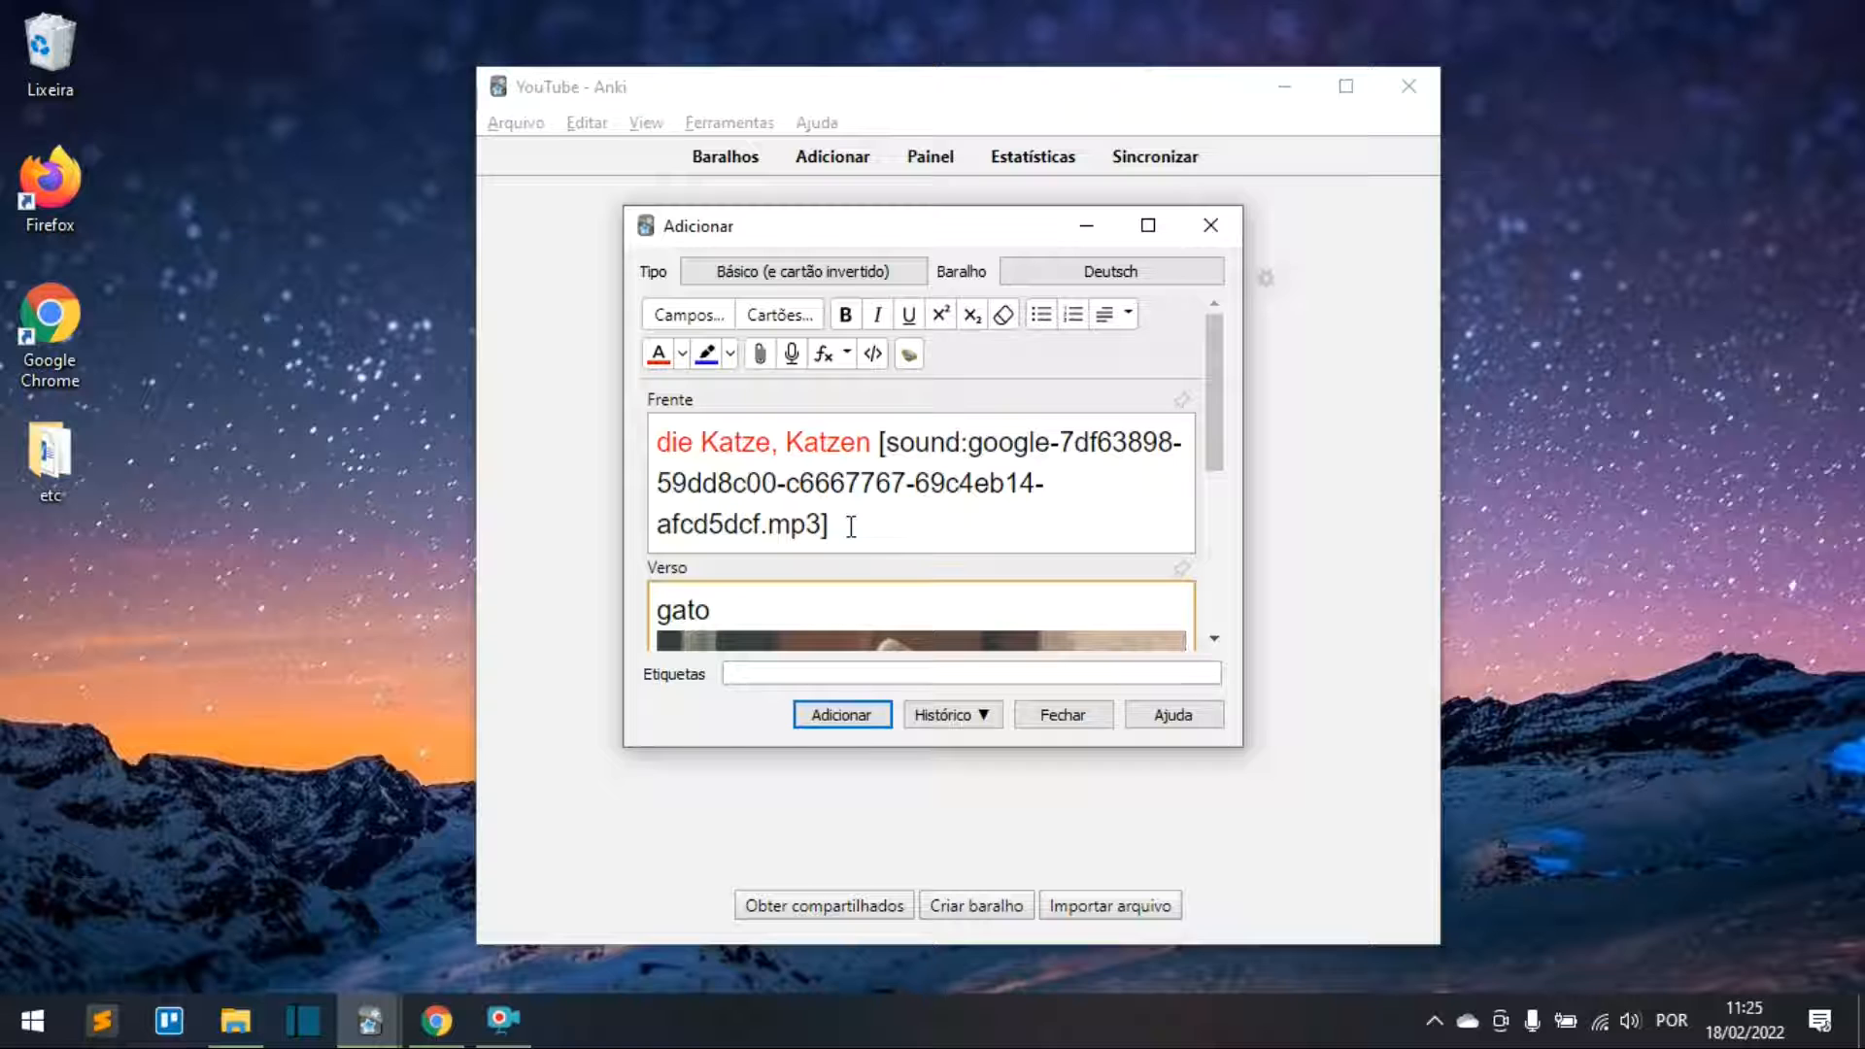
{"action": "scroll", "coordinate": [825, 582], "scroll_direction": "down", "scroll_amount": 2}
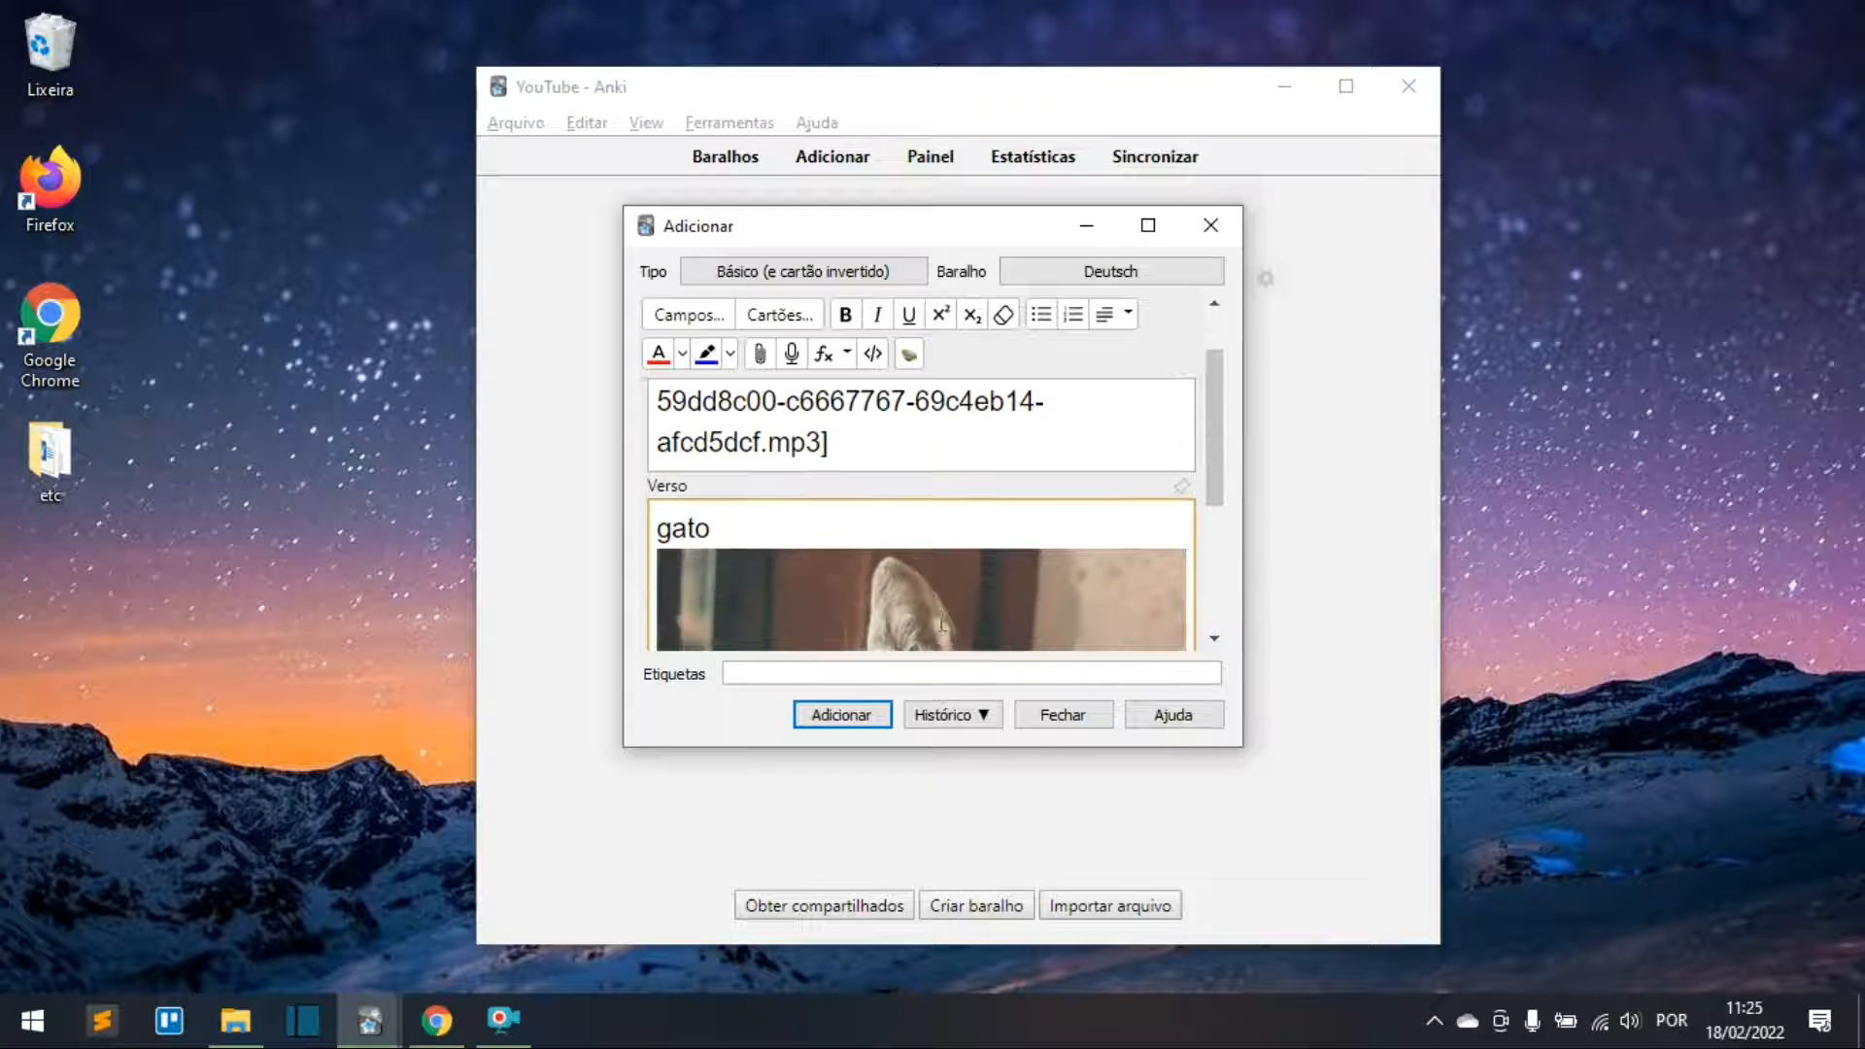
{"action": "scroll", "coordinate": [848, 537], "scroll_direction": "up", "scroll_amount": 2}
Step: Check the front text, then add the finished Katze note to the Deutsch deck
{"action": "left_click_drag", "start_coordinate": [659, 439], "coordinate": [873, 439]}
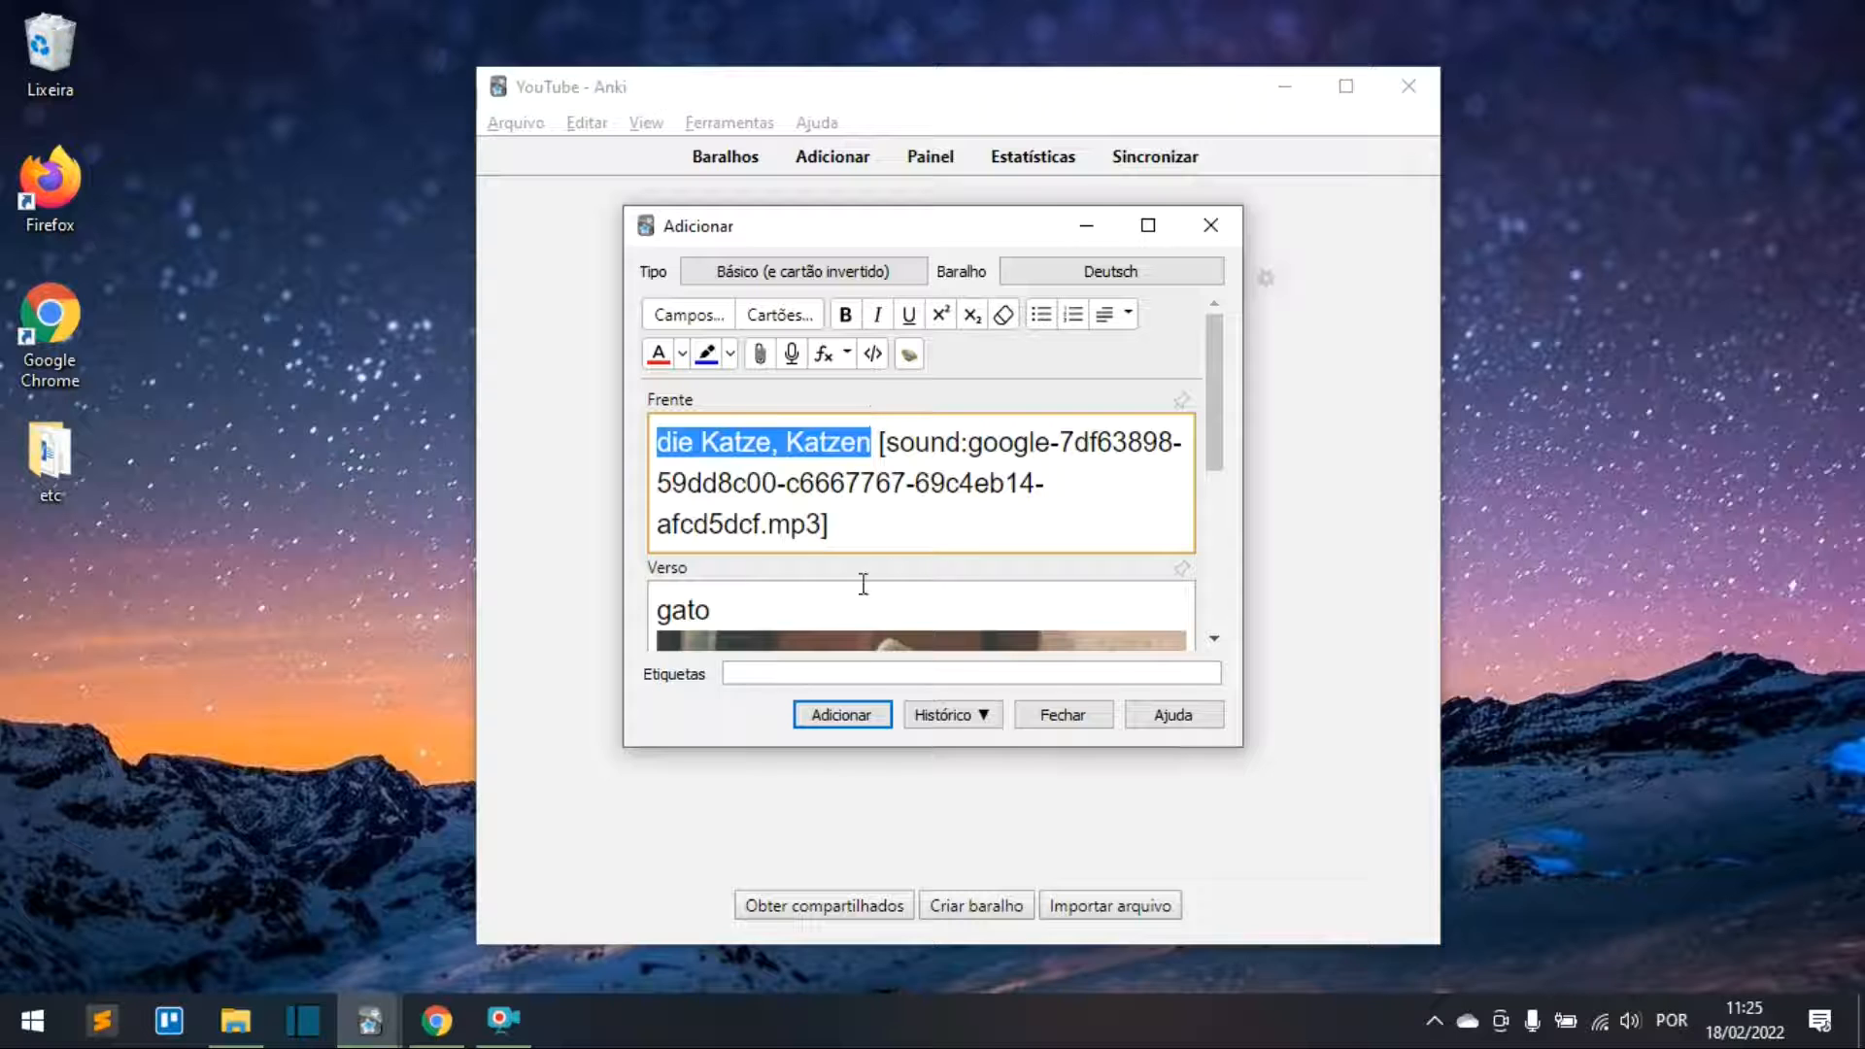
{"action": "scroll", "coordinate": [914, 517], "scroll_direction": "down", "scroll_amount": 2}
{"action": "scroll", "coordinate": [914, 516], "scroll_direction": "up", "scroll_amount": 2}
{"action": "left_click", "coordinate": [746, 595]}
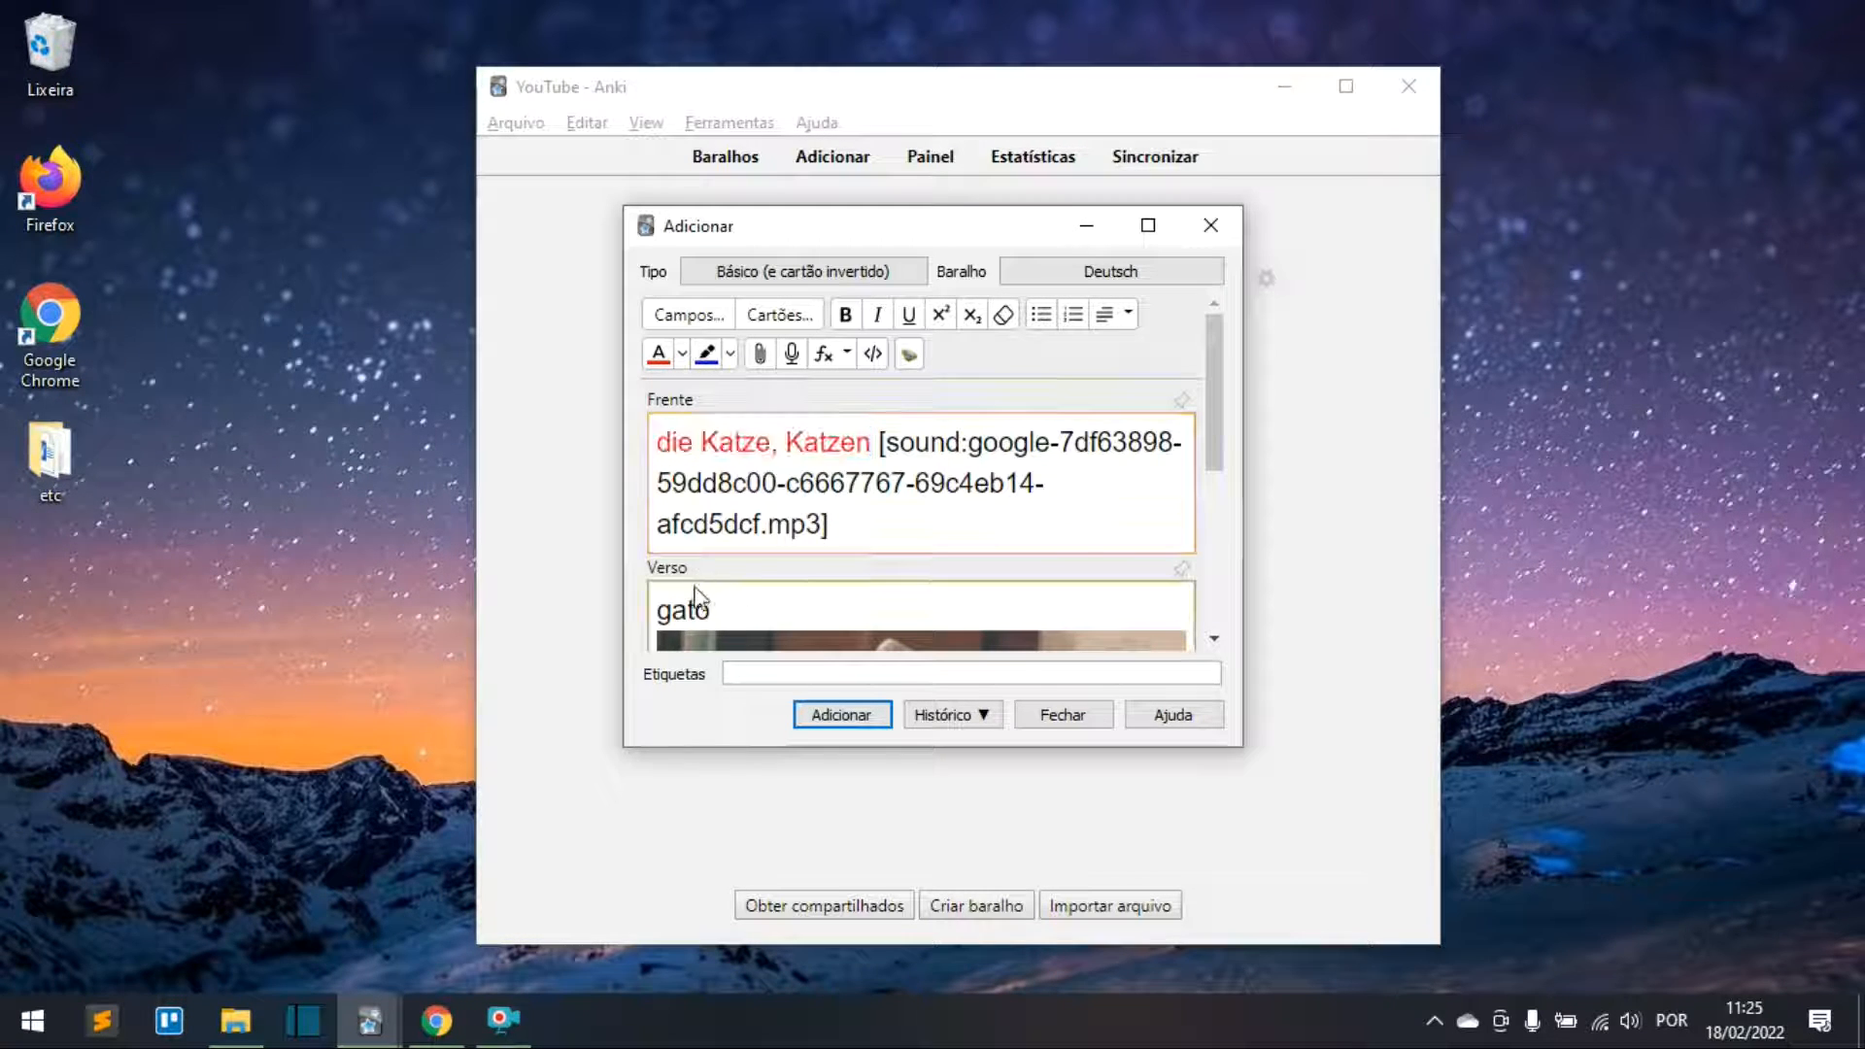
{"action": "scroll", "coordinate": [825, 598], "scroll_direction": "down", "scroll_amount": 2}
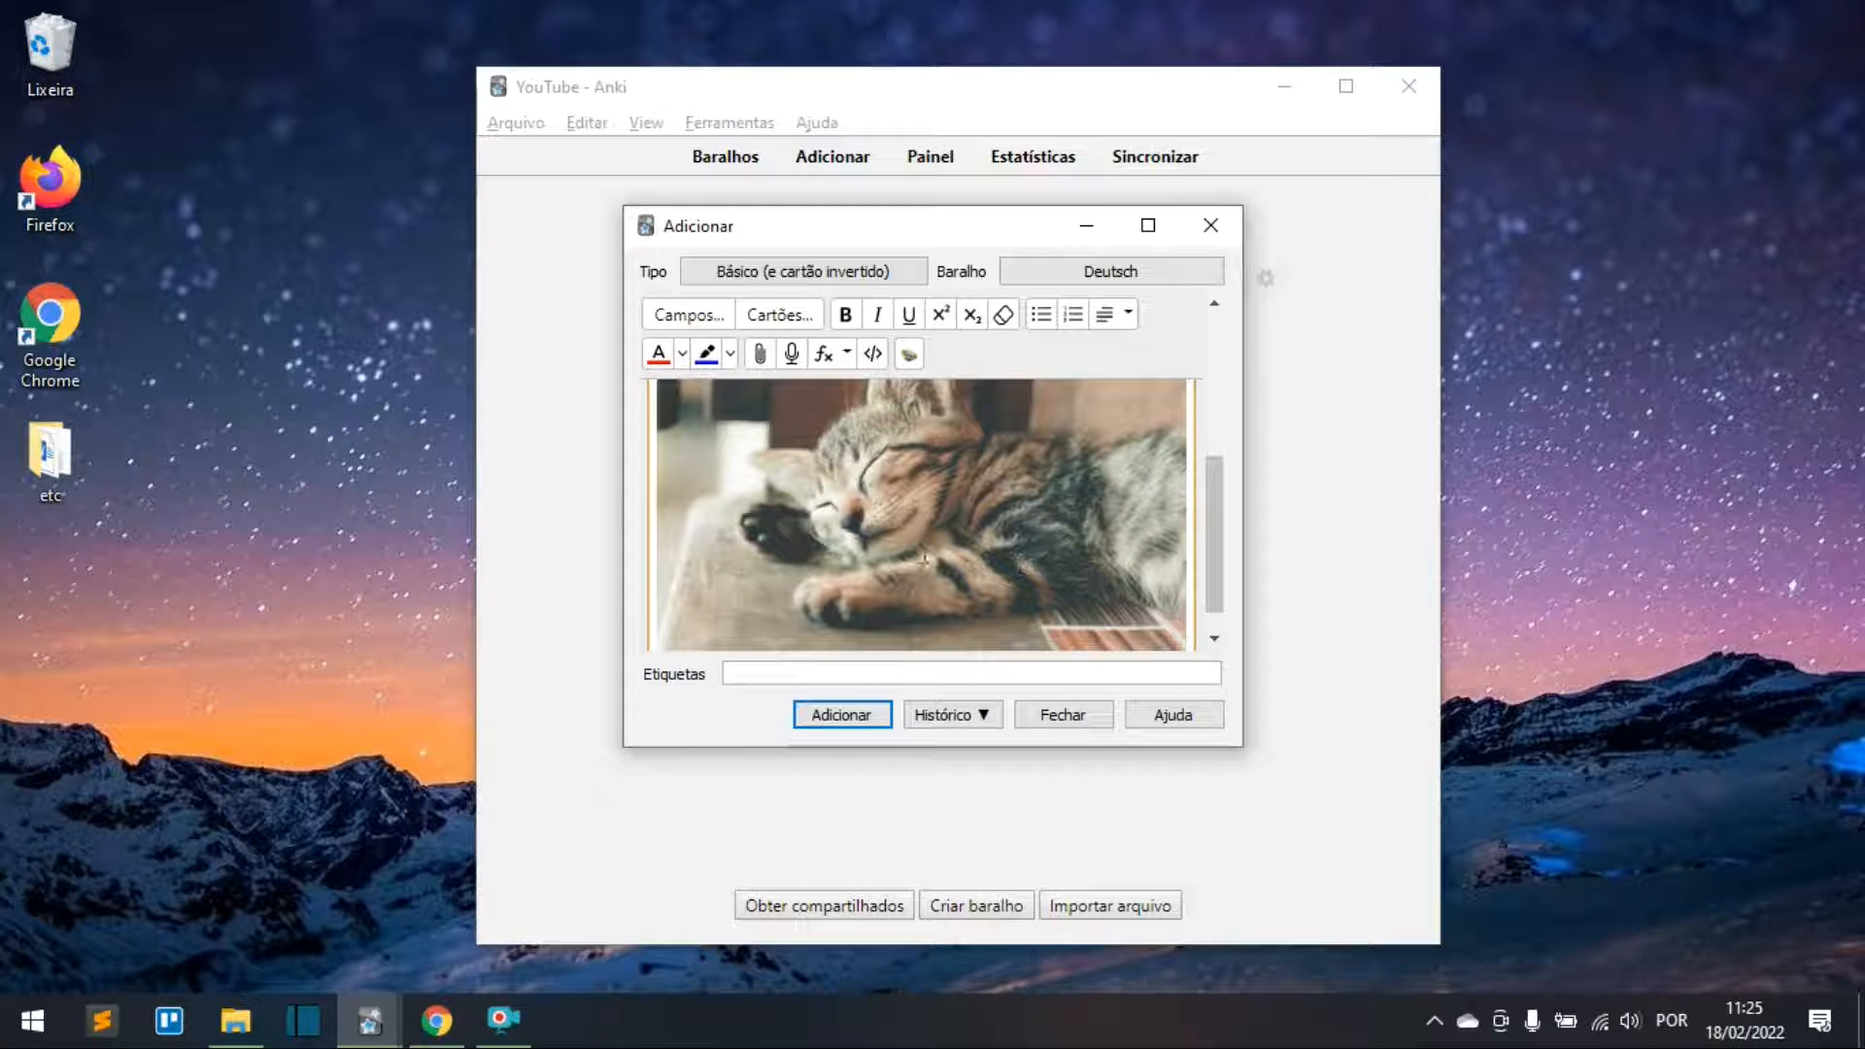
{"action": "scroll", "coordinate": [941, 551], "scroll_direction": "up", "scroll_amount": 2}
{"action": "scroll", "coordinate": [942, 551], "scroll_direction": "up", "scroll_amount": 2}
{"action": "scroll", "coordinate": [941, 551], "scroll_direction": "down", "scroll_amount": 4}
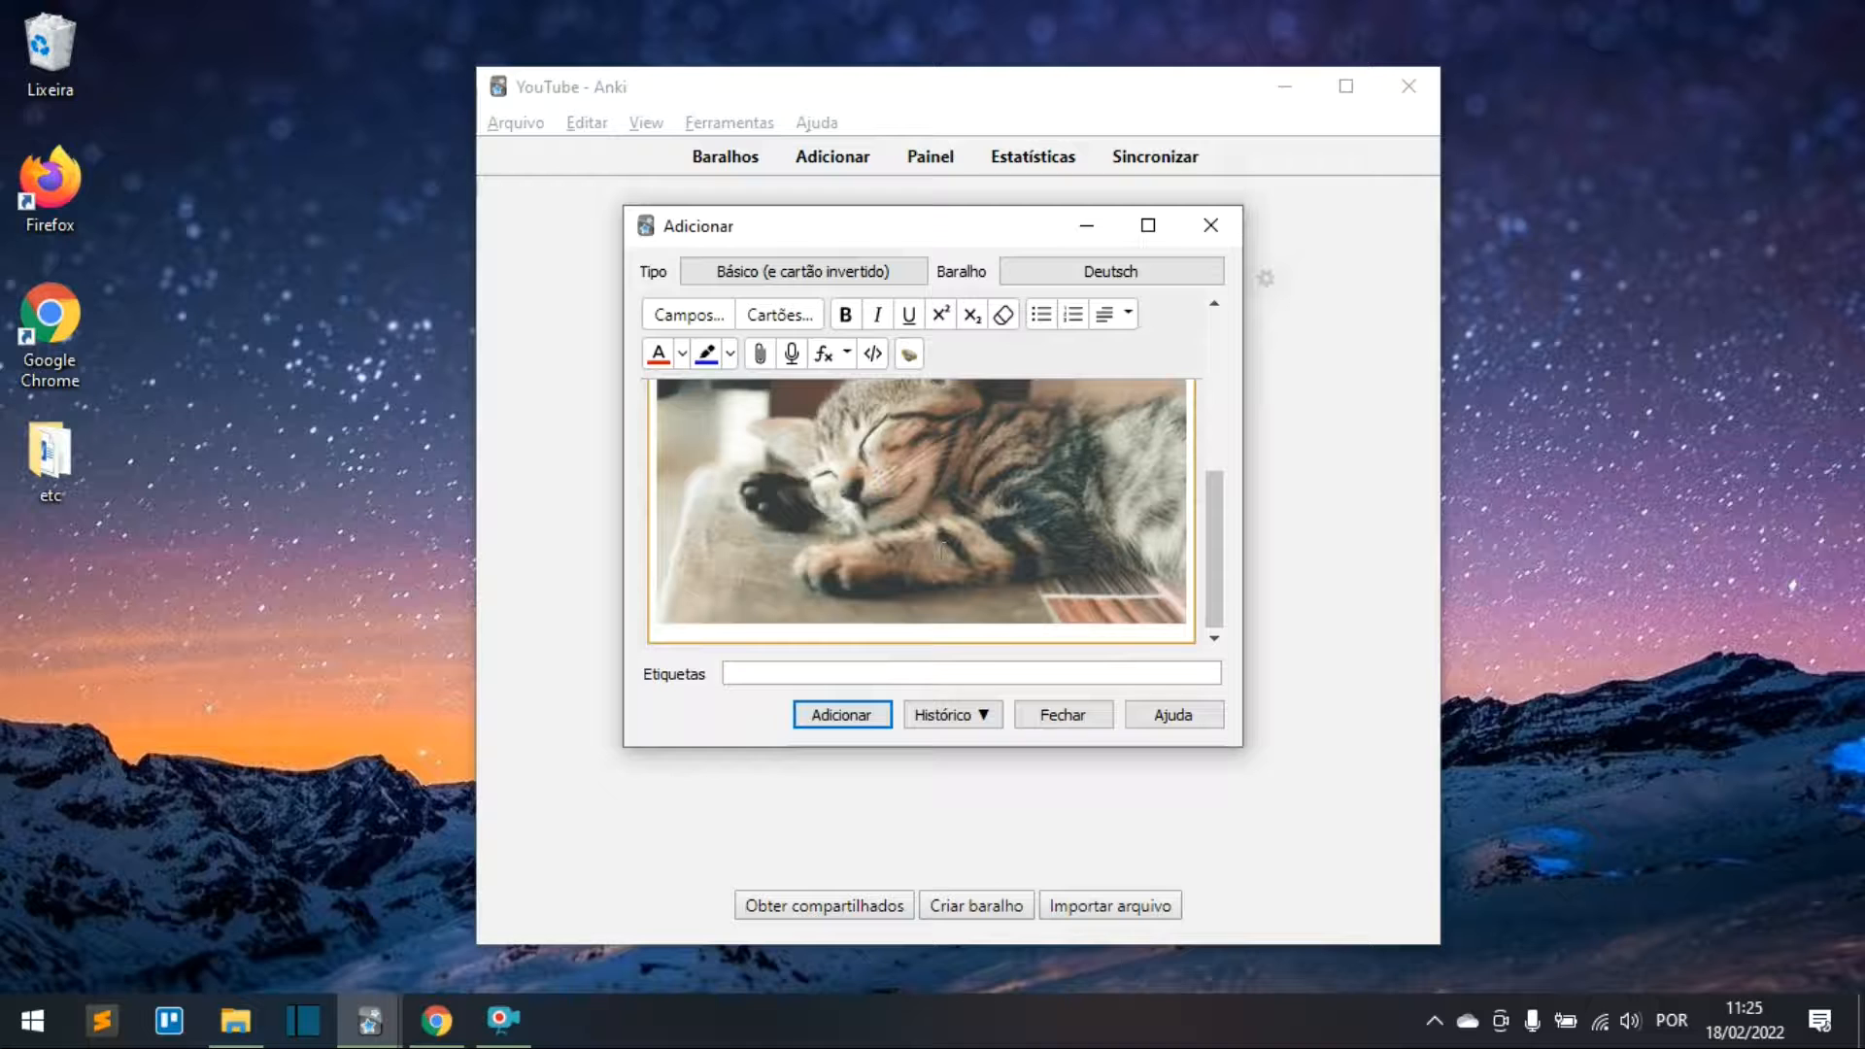
{"action": "left_click", "coordinate": [874, 724]}
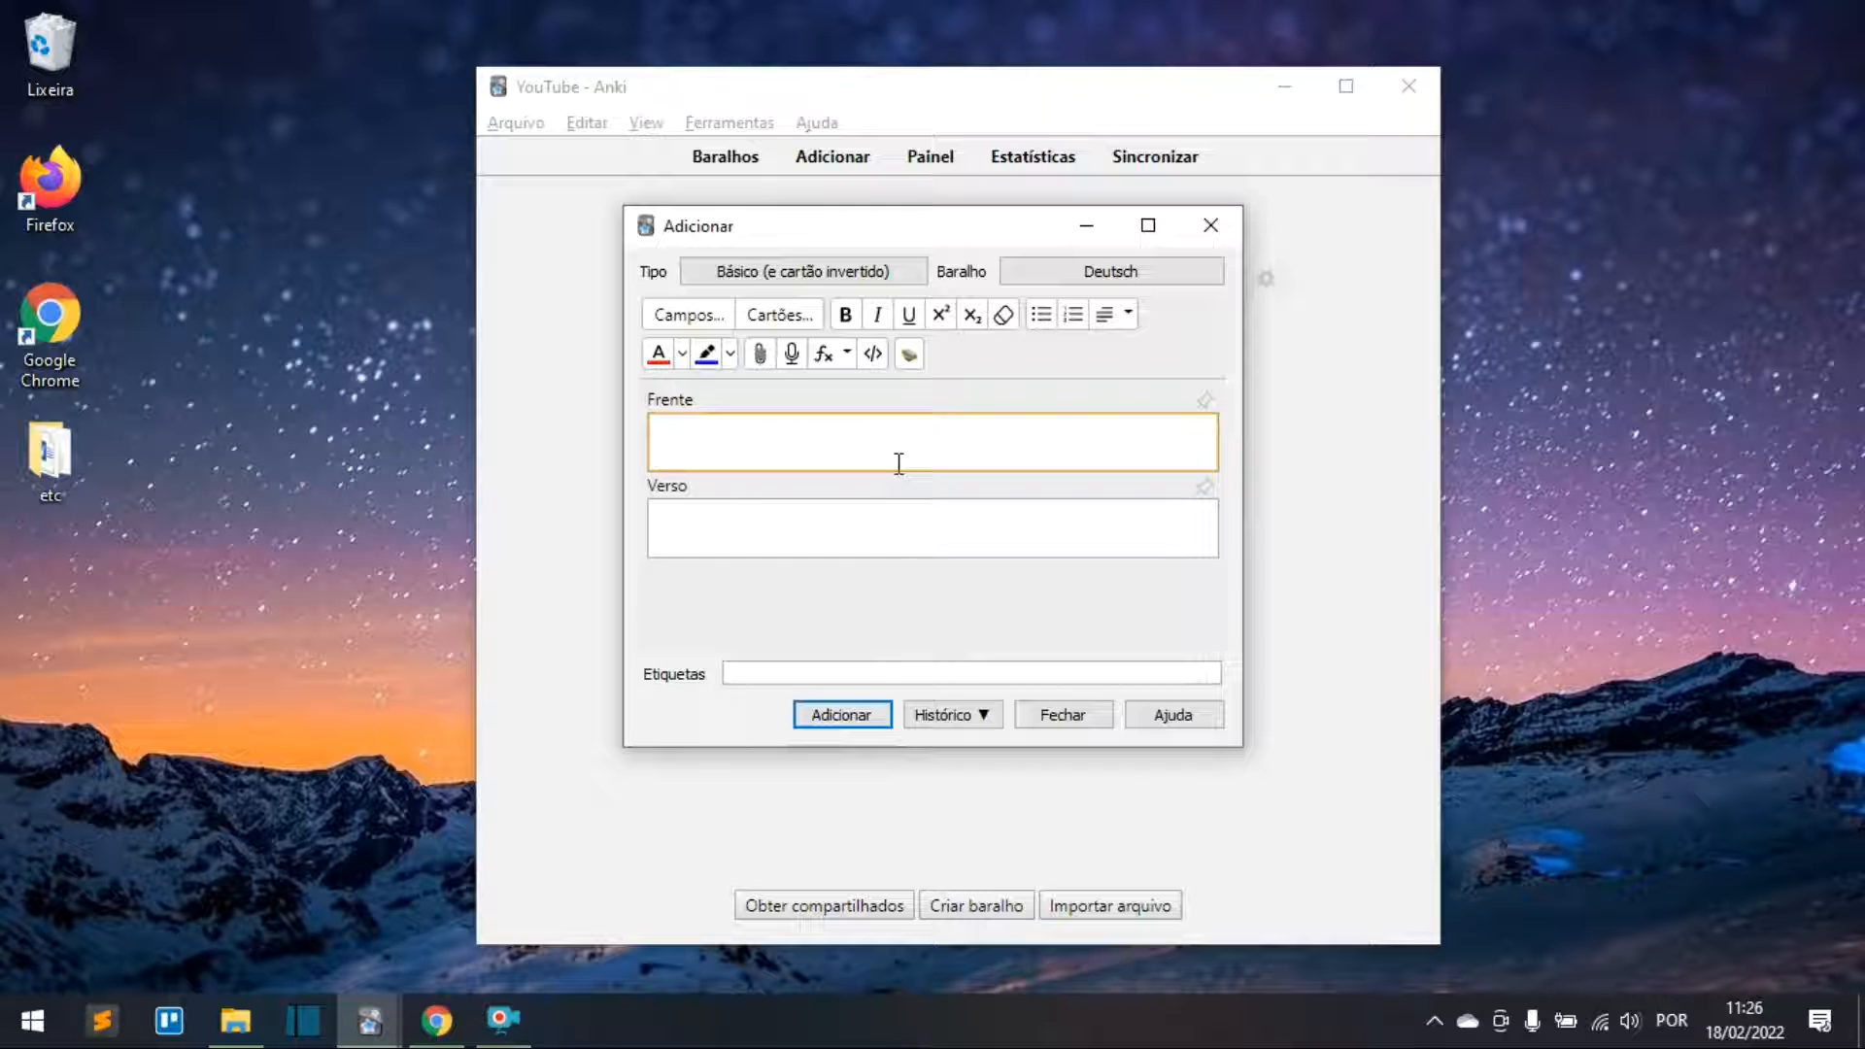
Step: Enter 'das Tier, Tiere' on the front and colour it green
{"action": "type", "text": "das Tier, Tiere"}
{"action": "left_click_drag", "start_coordinate": [837, 442], "coordinate": [685, 388]}
{"action": "left_click", "coordinate": [682, 360]}
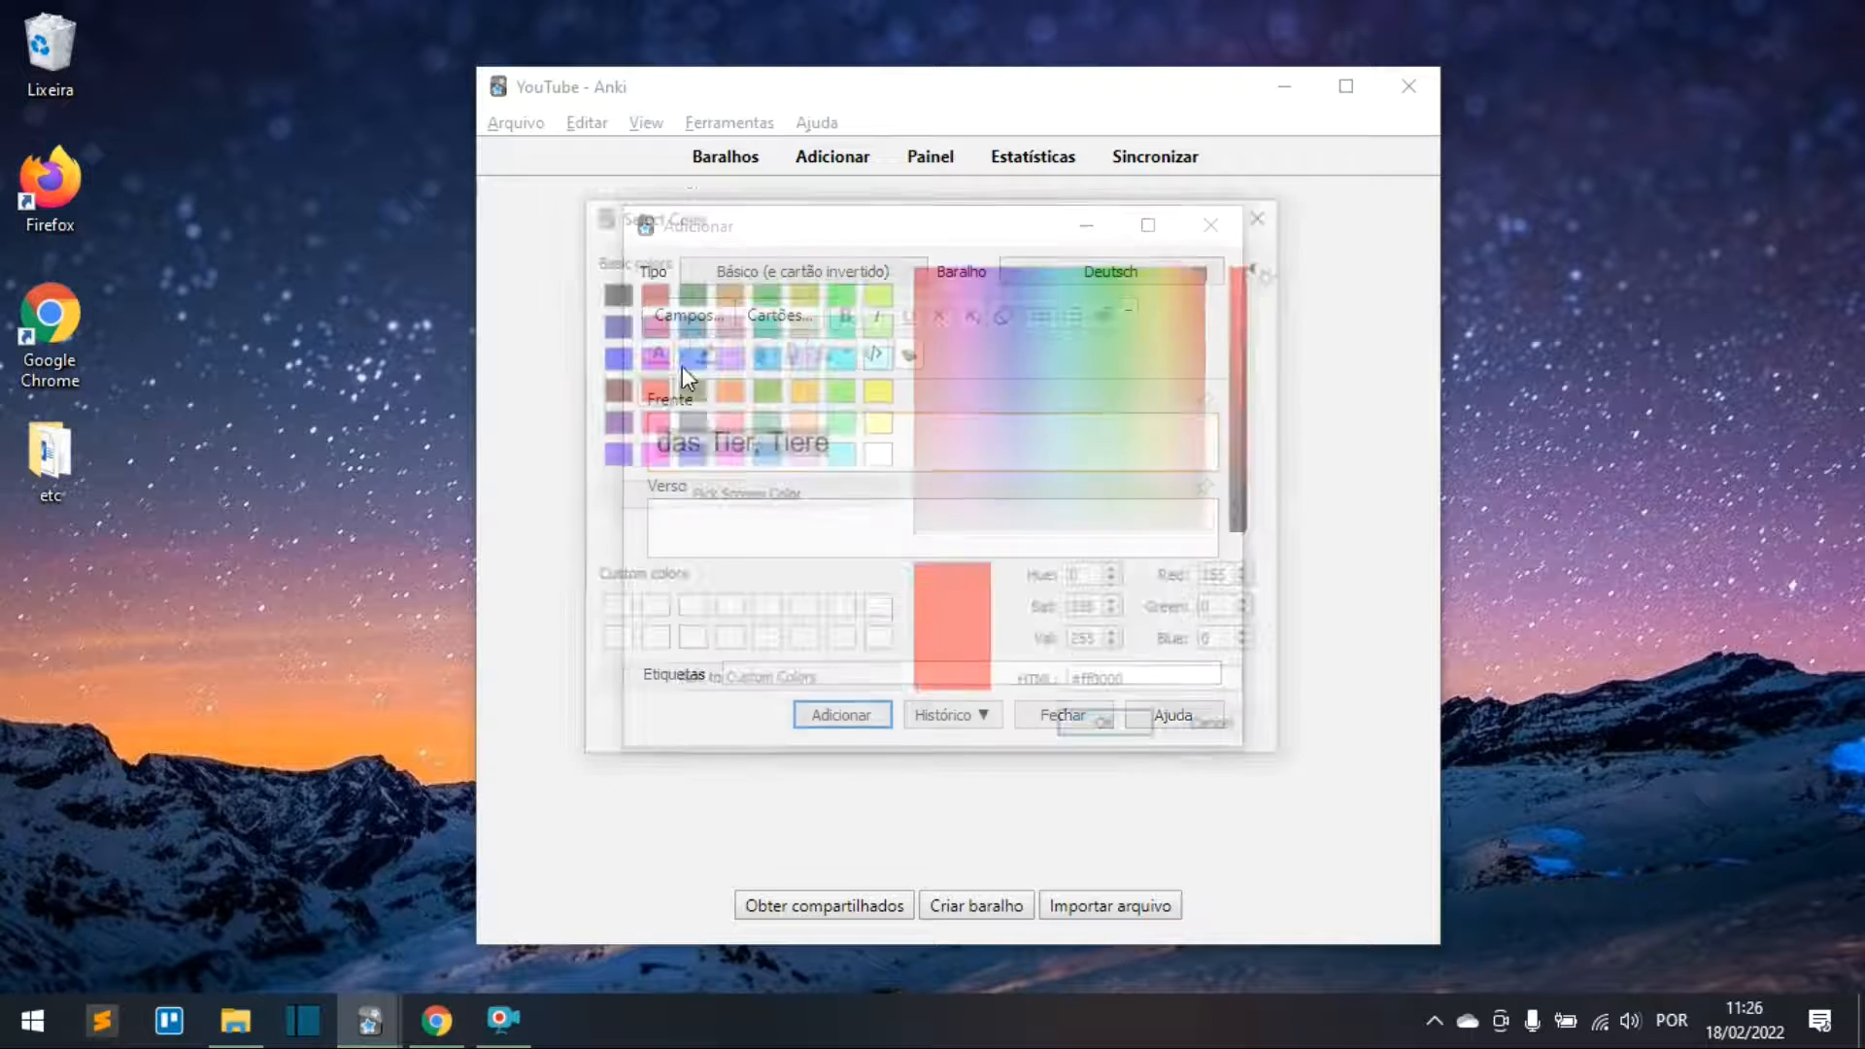
{"action": "left_click", "coordinate": [763, 293]}
{"action": "left_click", "coordinate": [1104, 726]}
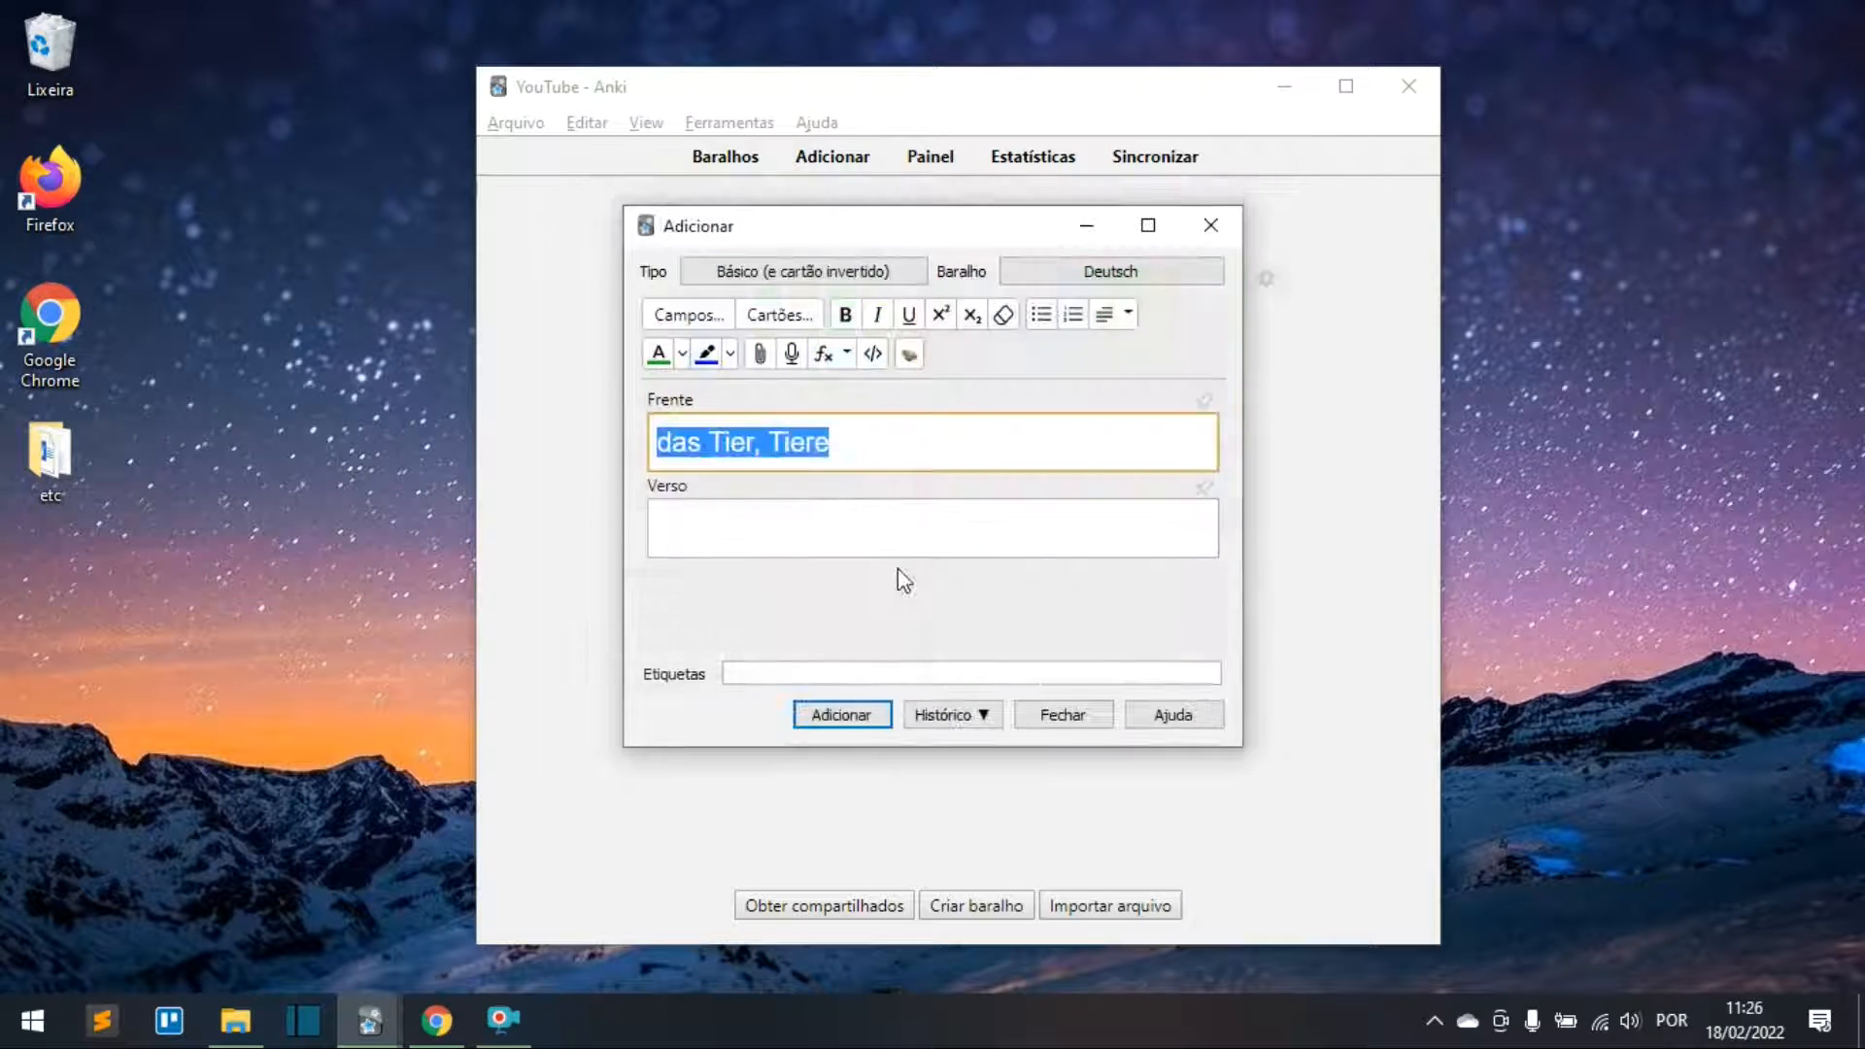
{"action": "left_click", "coordinate": [851, 442]}
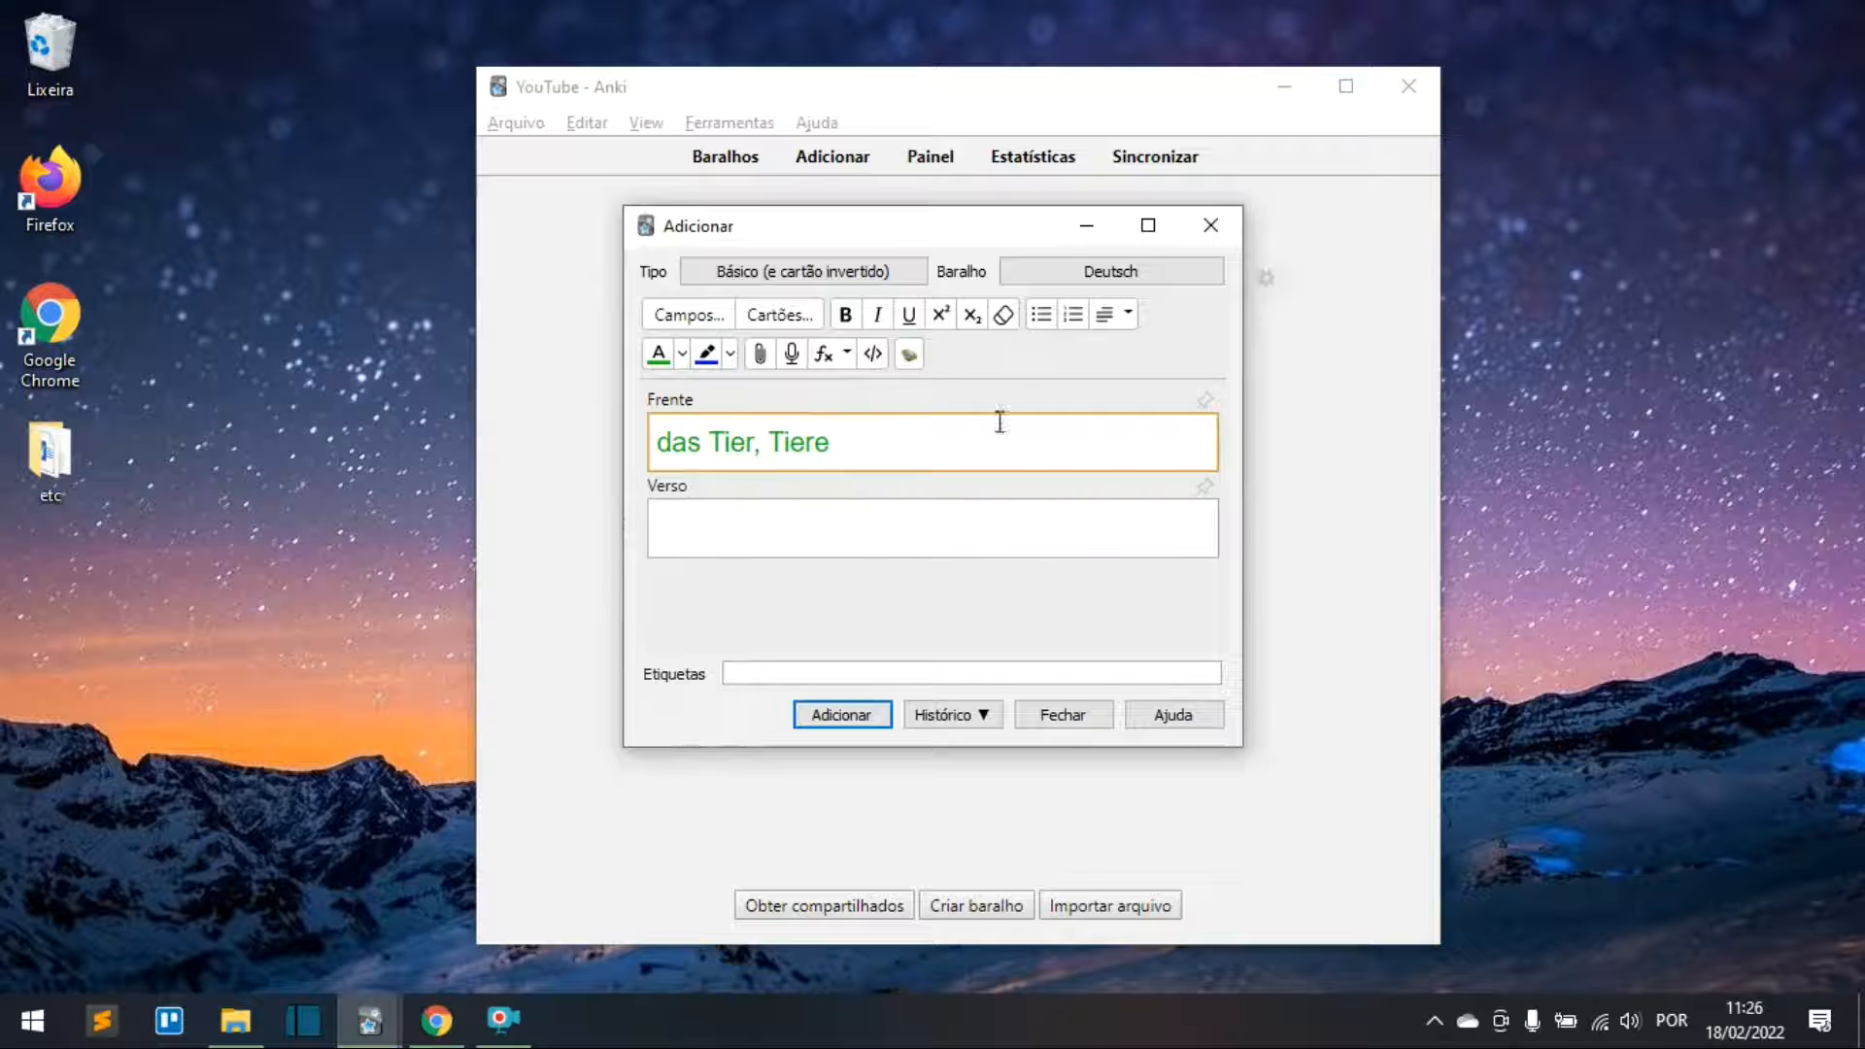
Step: Record German audio for das Tier, Tiere, put 'animal' on the back, and add the card
{"action": "left_click", "coordinate": [909, 355]}
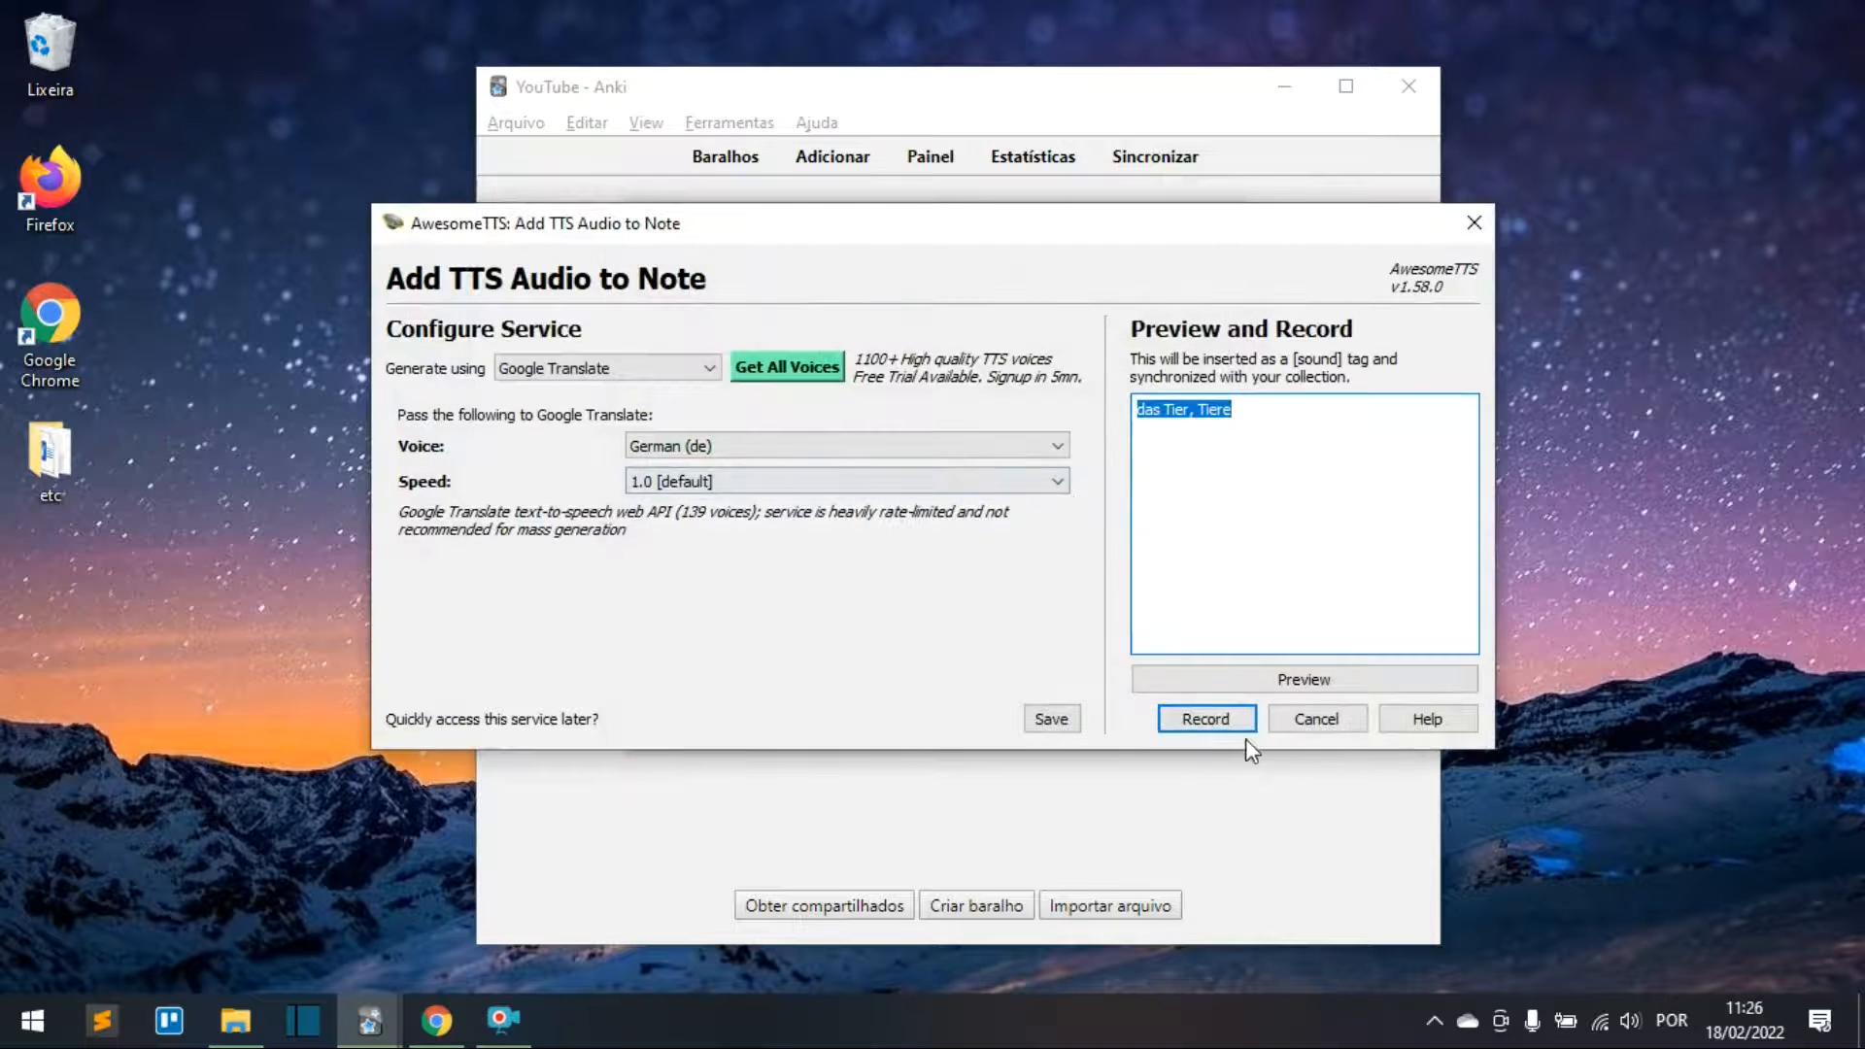
{"action": "left_click", "coordinate": [1195, 721]}
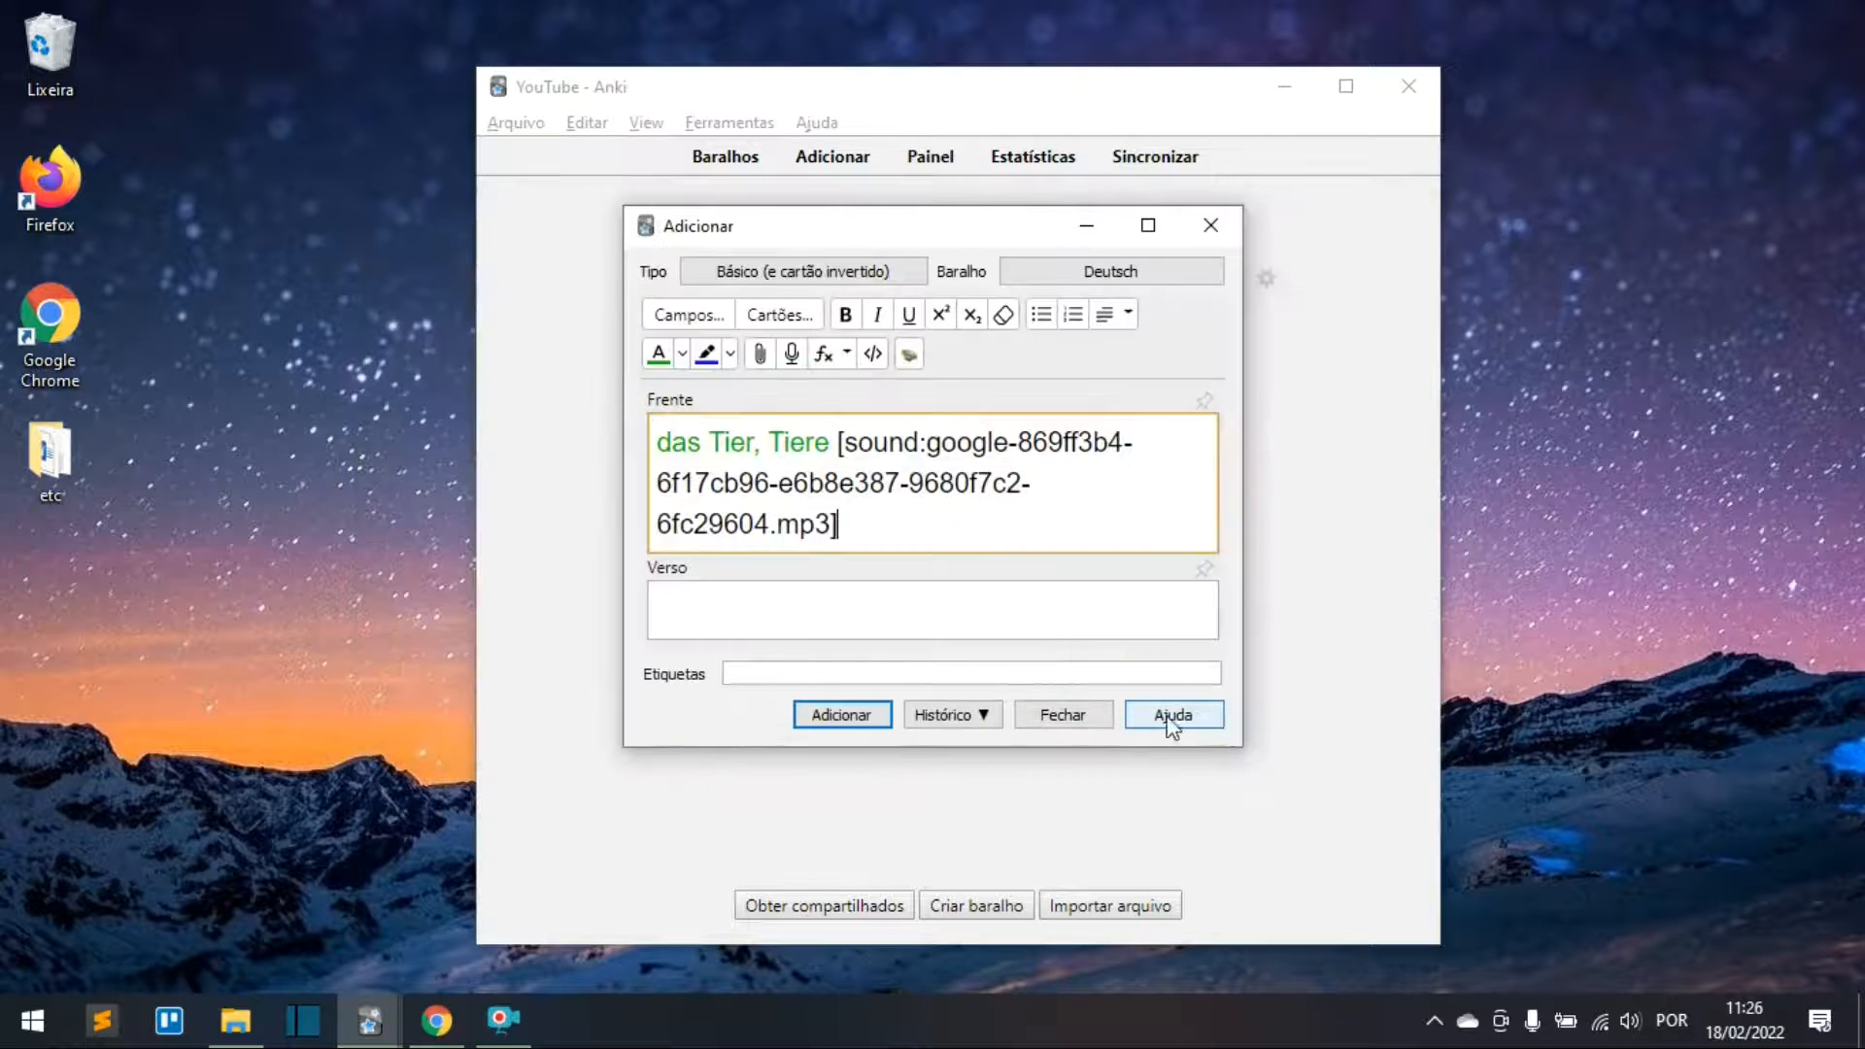
{"action": "left_click", "coordinate": [881, 616]}
{"action": "type", "text": "animal"}
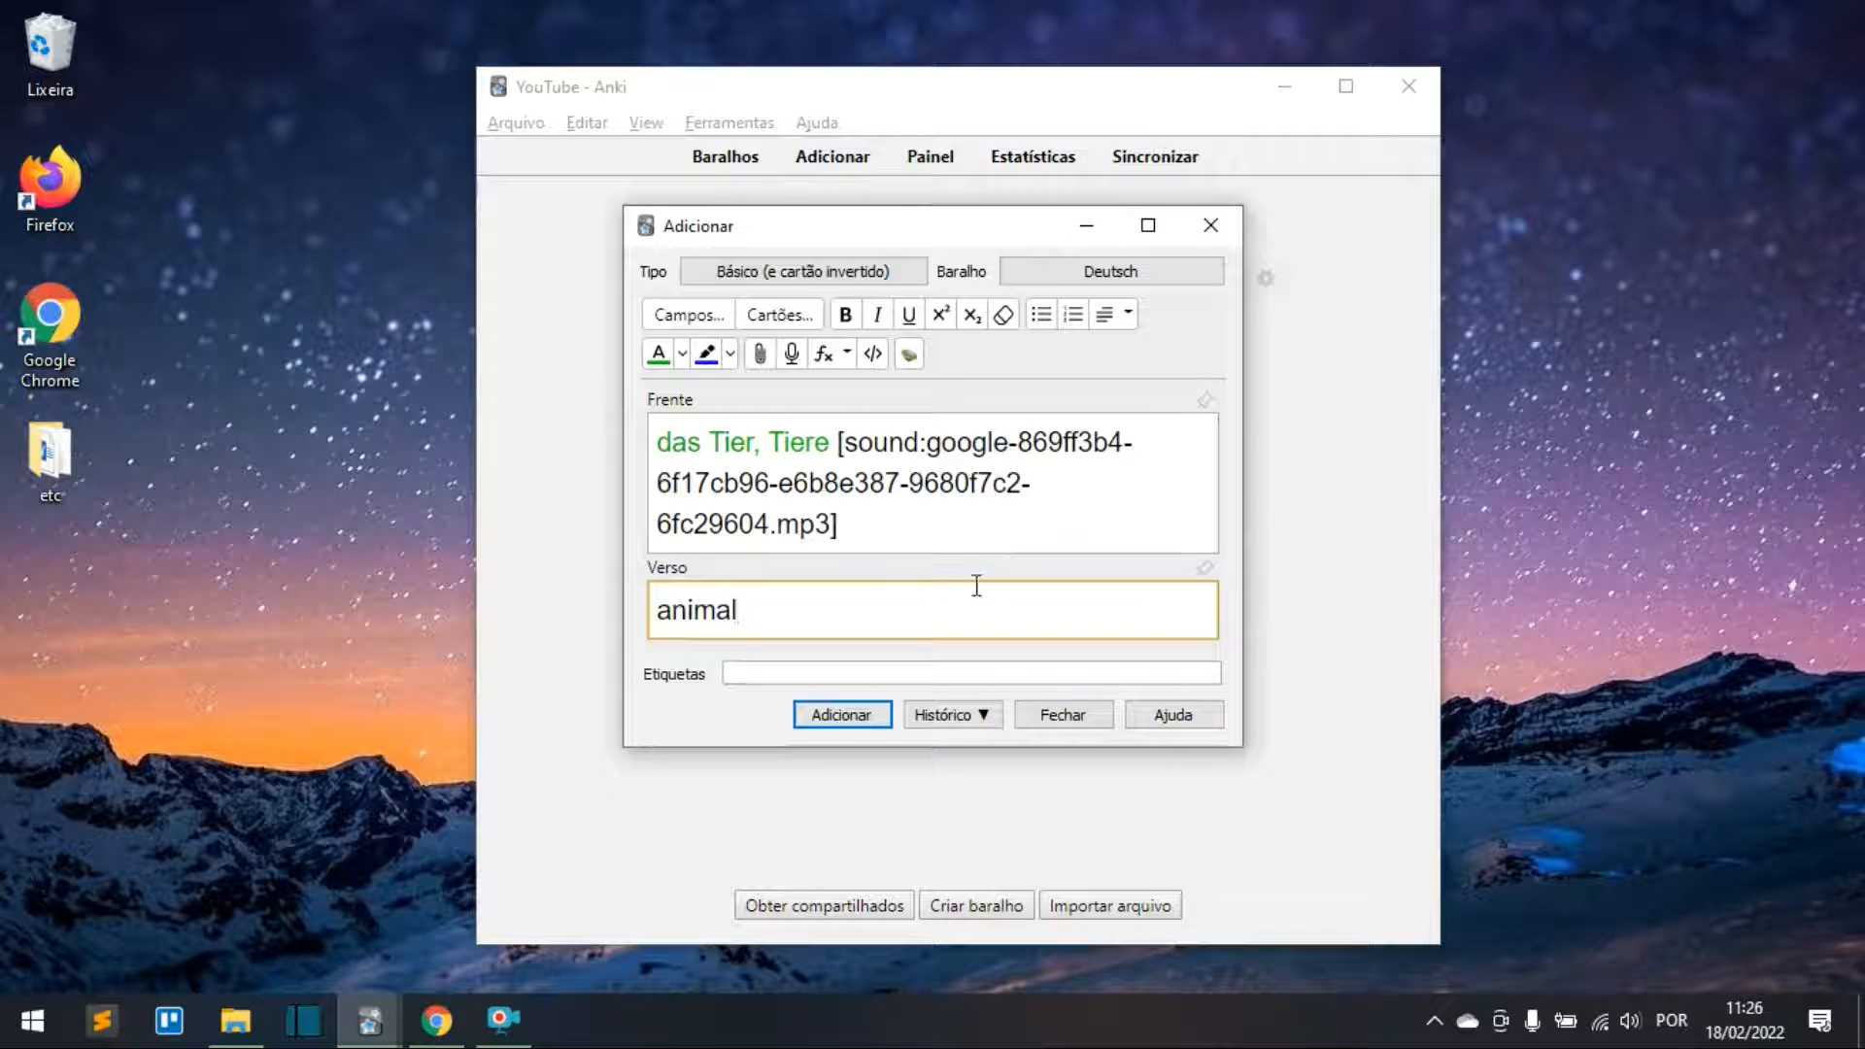
{"action": "left_click", "coordinate": [840, 718]}
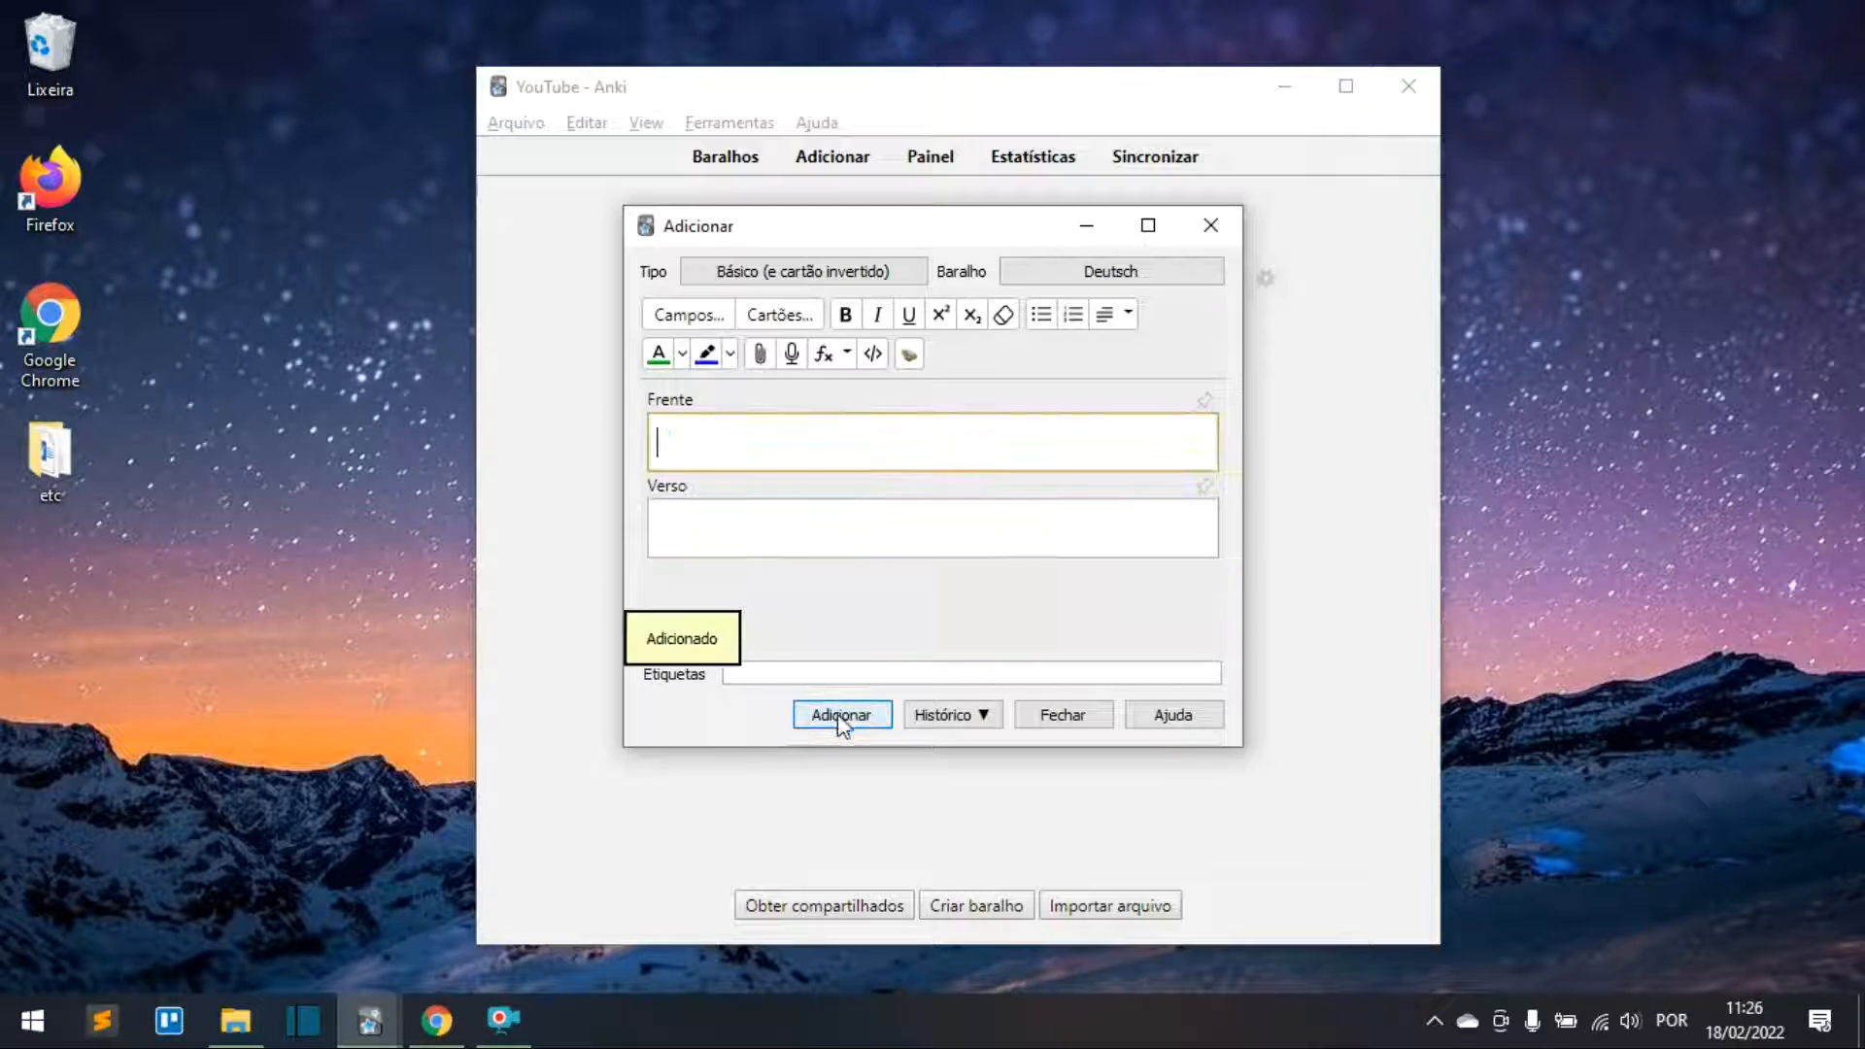
{"action": "left_click", "coordinate": [1092, 721]}
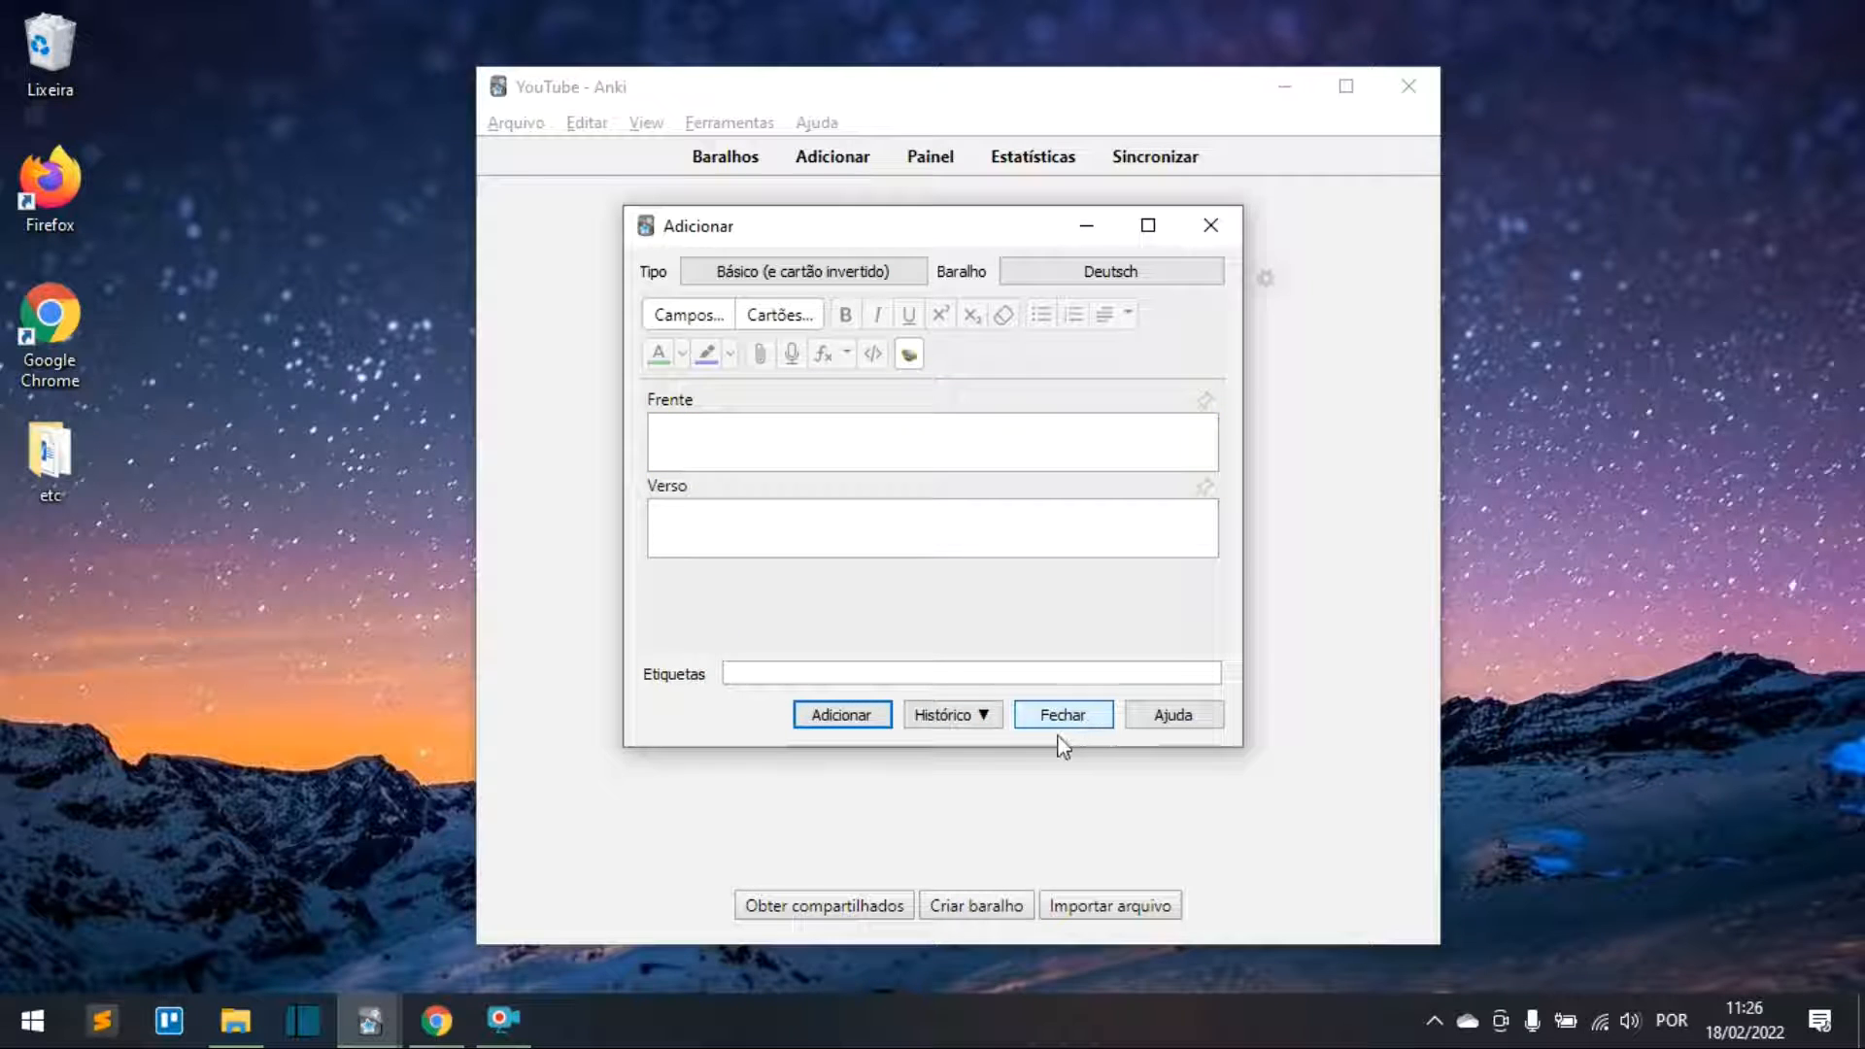
Step: Close the Add window, open the Deutsch deck and begin studying with Estudar agora
{"action": "left_click", "coordinate": [1045, 724]}
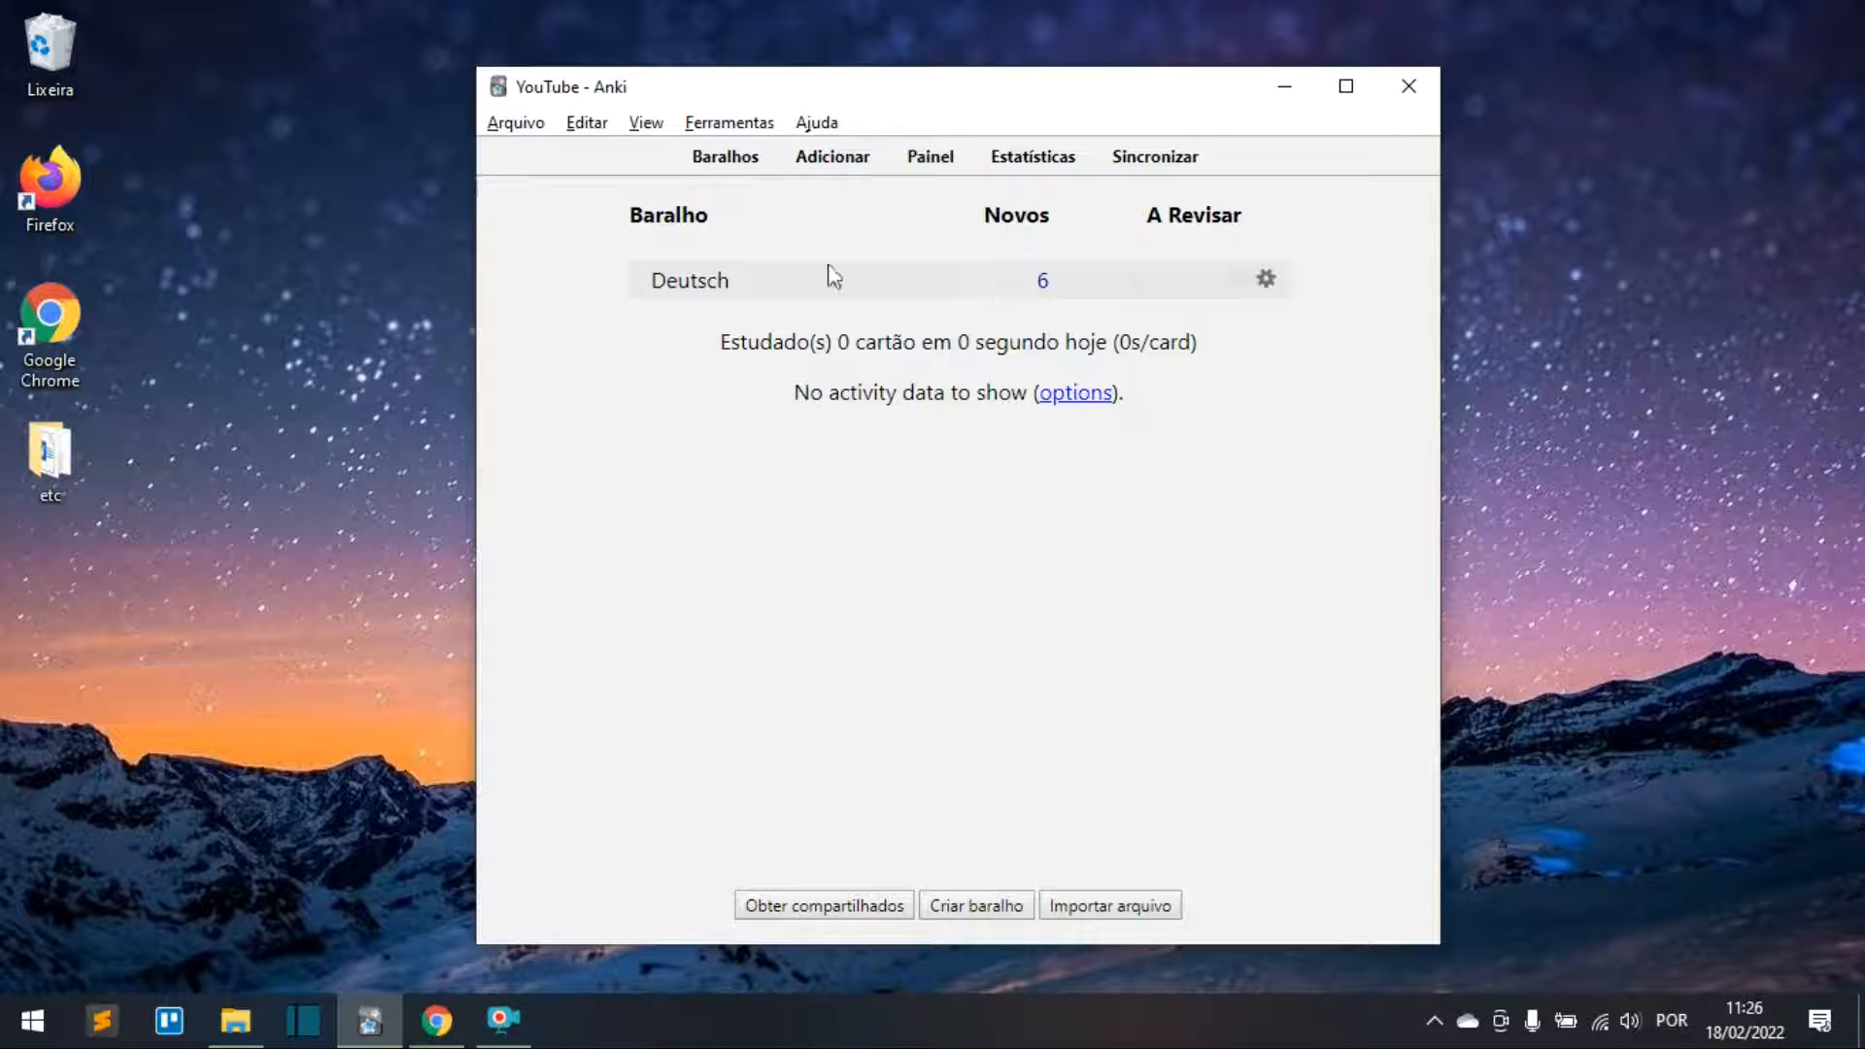
{"action": "left_click", "coordinate": [715, 289]}
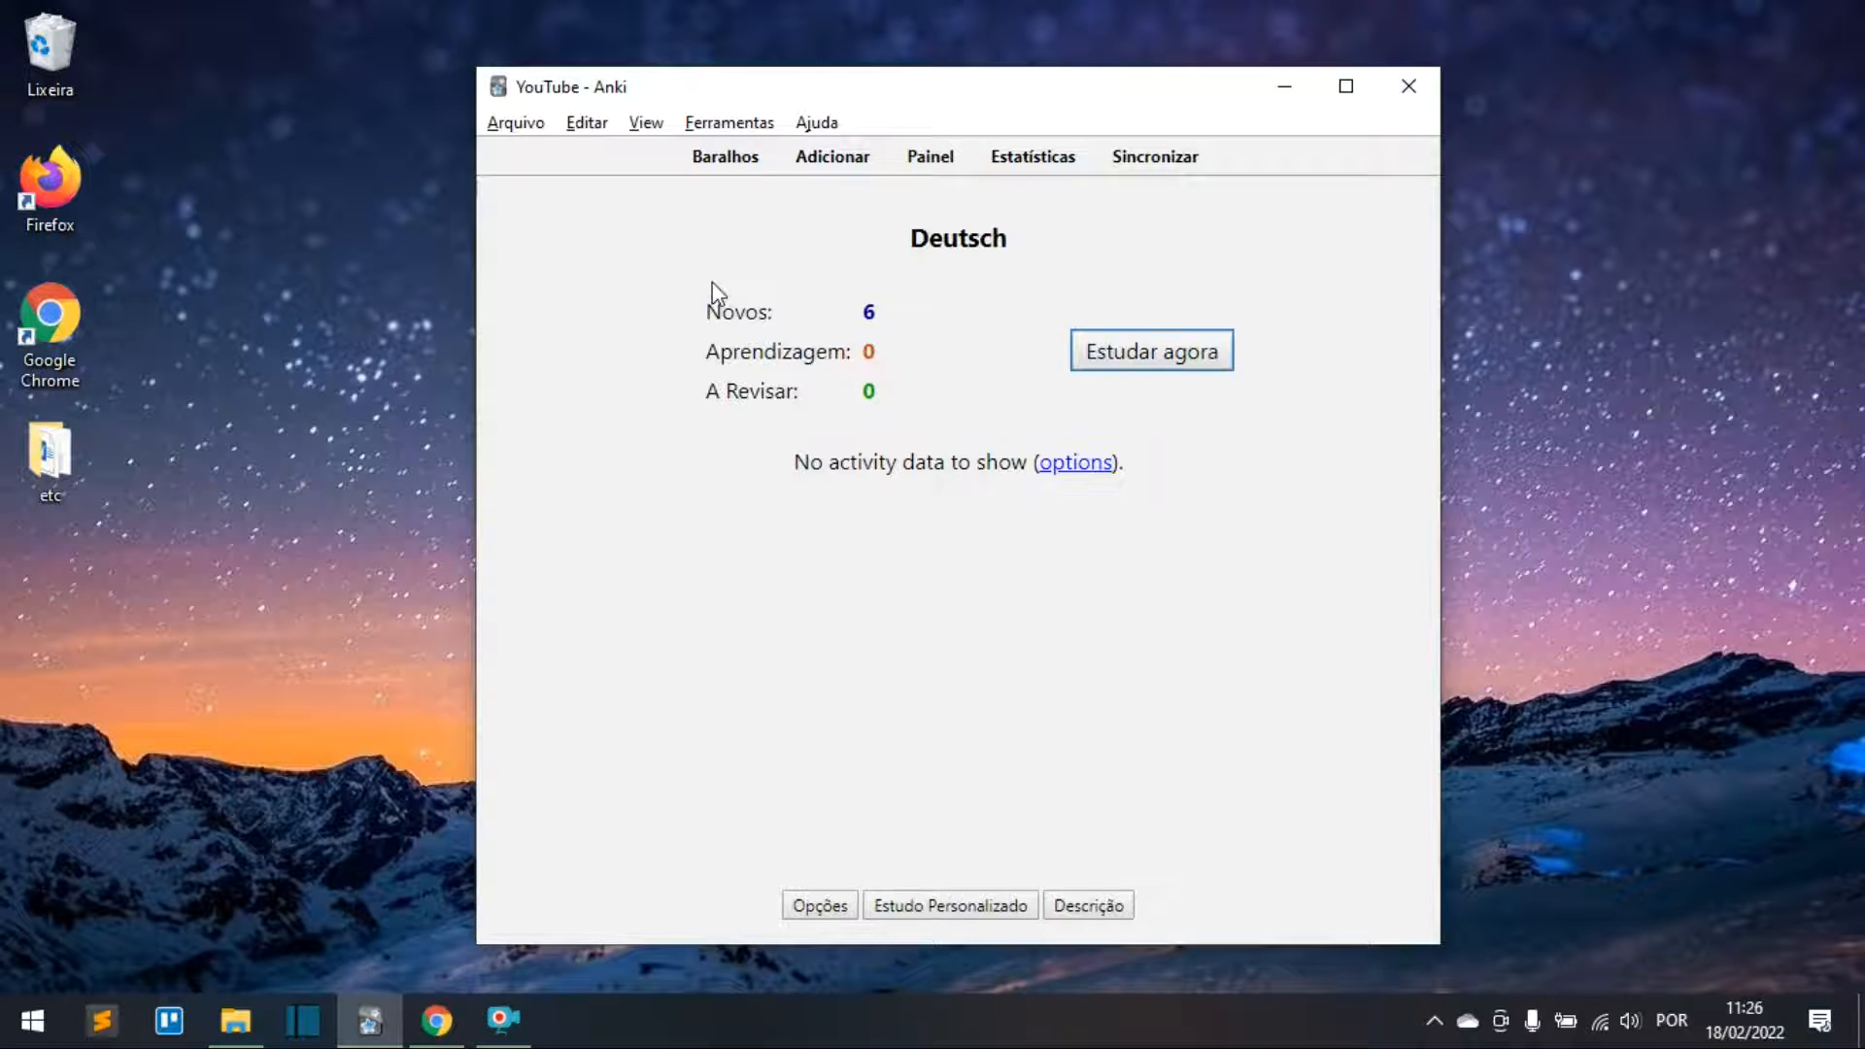
{"action": "left_click", "coordinate": [1189, 357]}
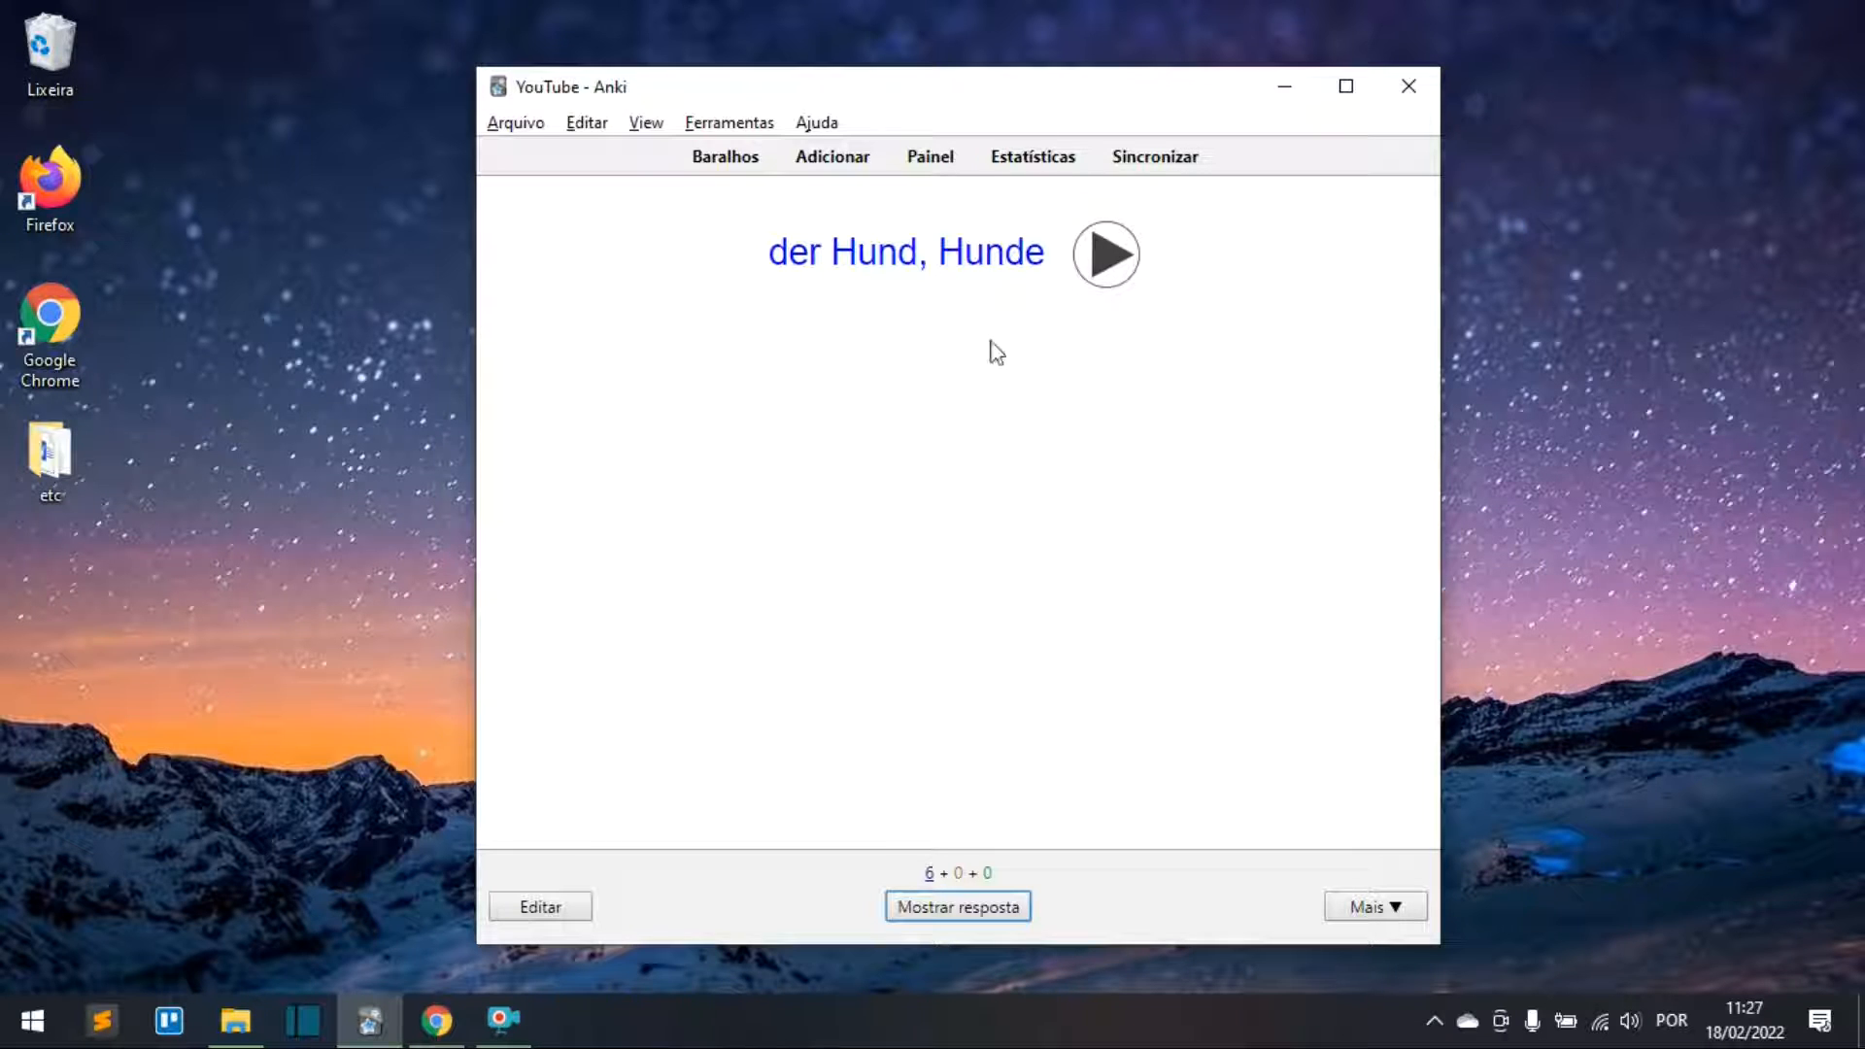
{"action": "left_click", "coordinate": [1119, 272]}
{"action": "left_click", "coordinate": [960, 309]}
{"action": "left_click_drag", "start_coordinate": [772, 255], "coordinate": [1049, 291]}
{"action": "left_click", "coordinate": [1035, 301]}
Step: Reveal the der Hund answer, scroll to see the whole card, and rate it Bom
{"action": "left_click", "coordinate": [931, 913]}
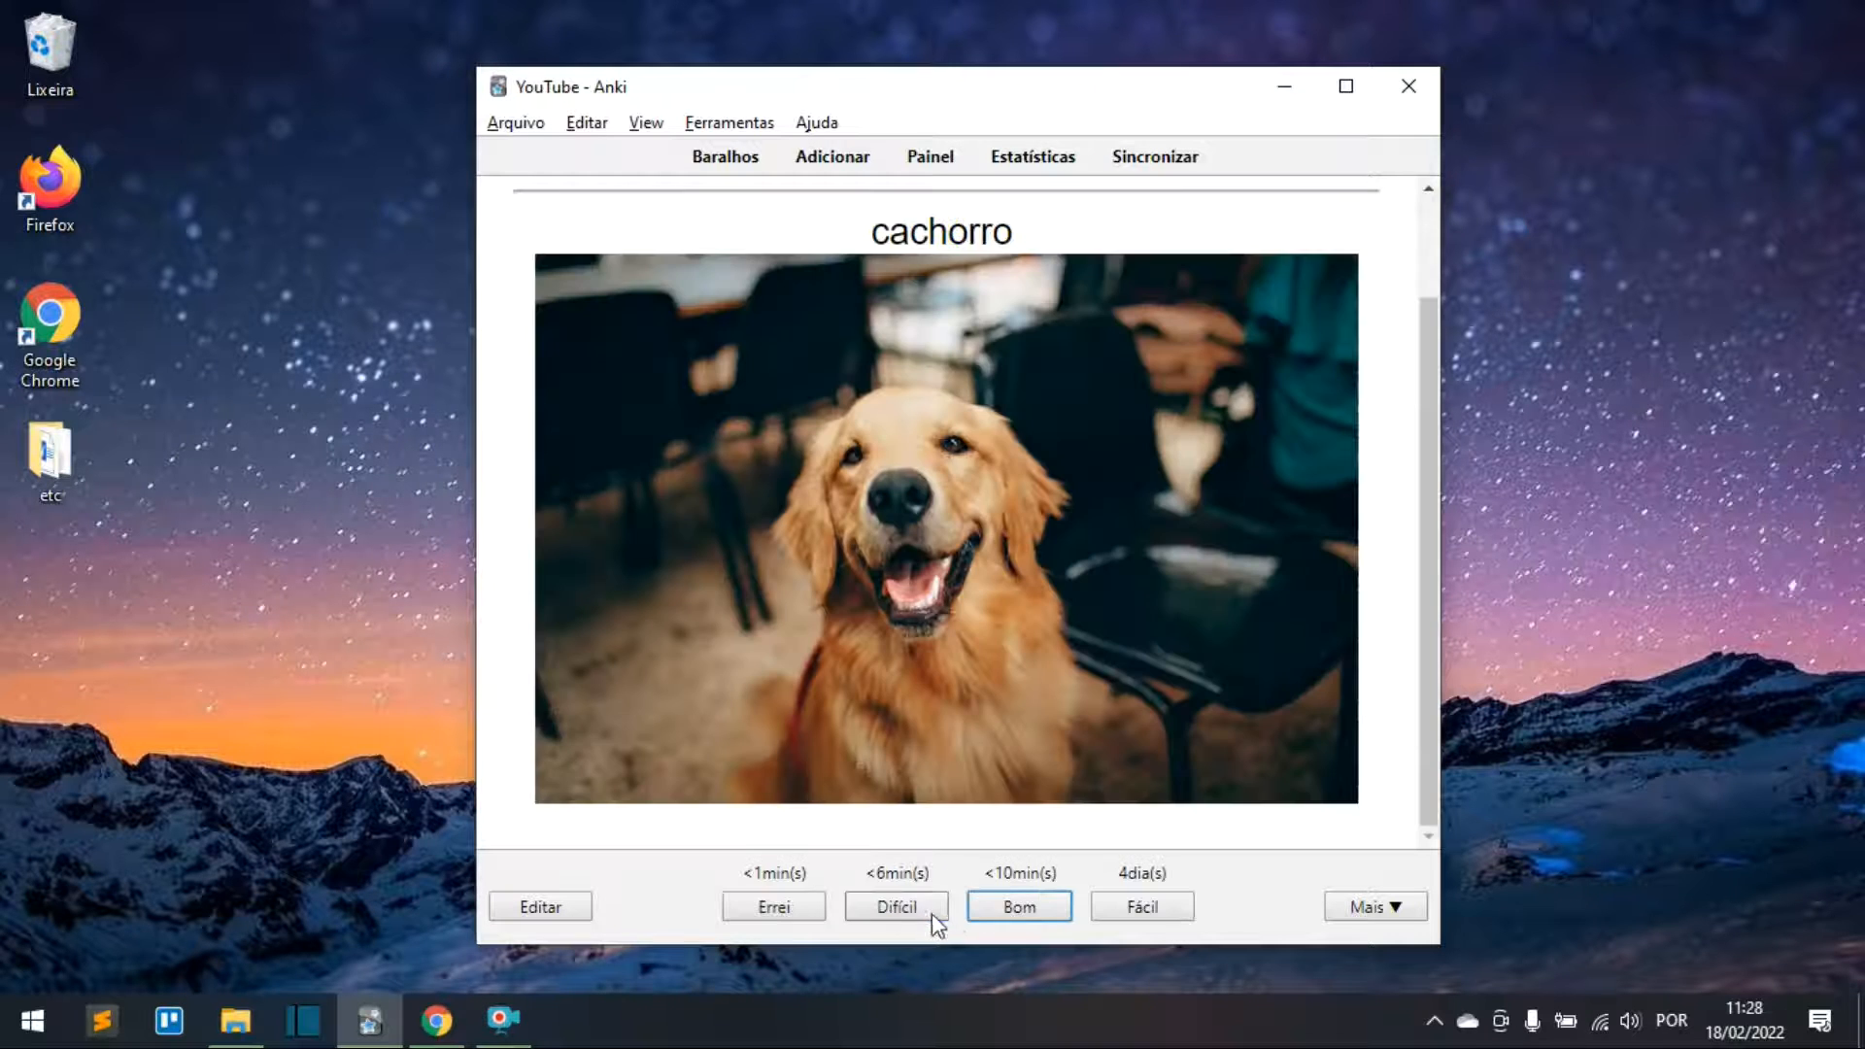
{"action": "scroll", "coordinate": [1085, 369], "scroll_direction": "up", "scroll_amount": 1}
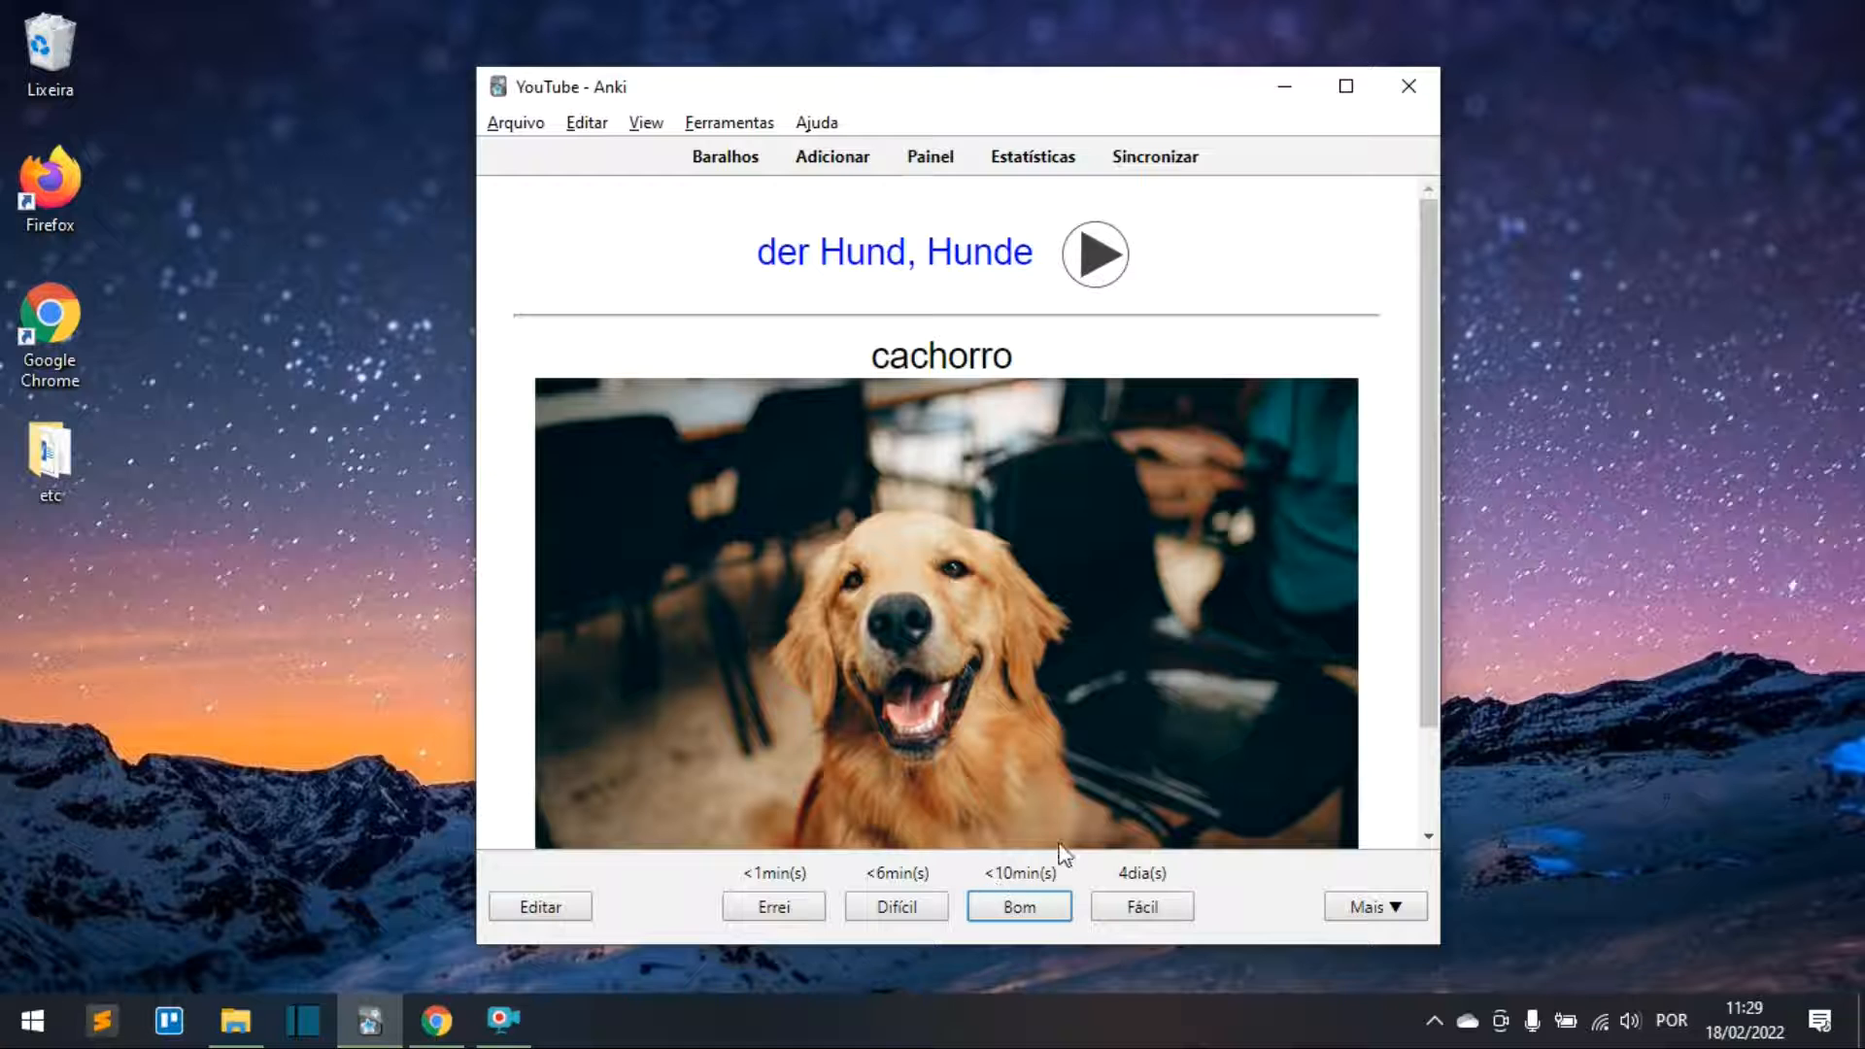
{"action": "left_click", "coordinate": [1010, 907]}
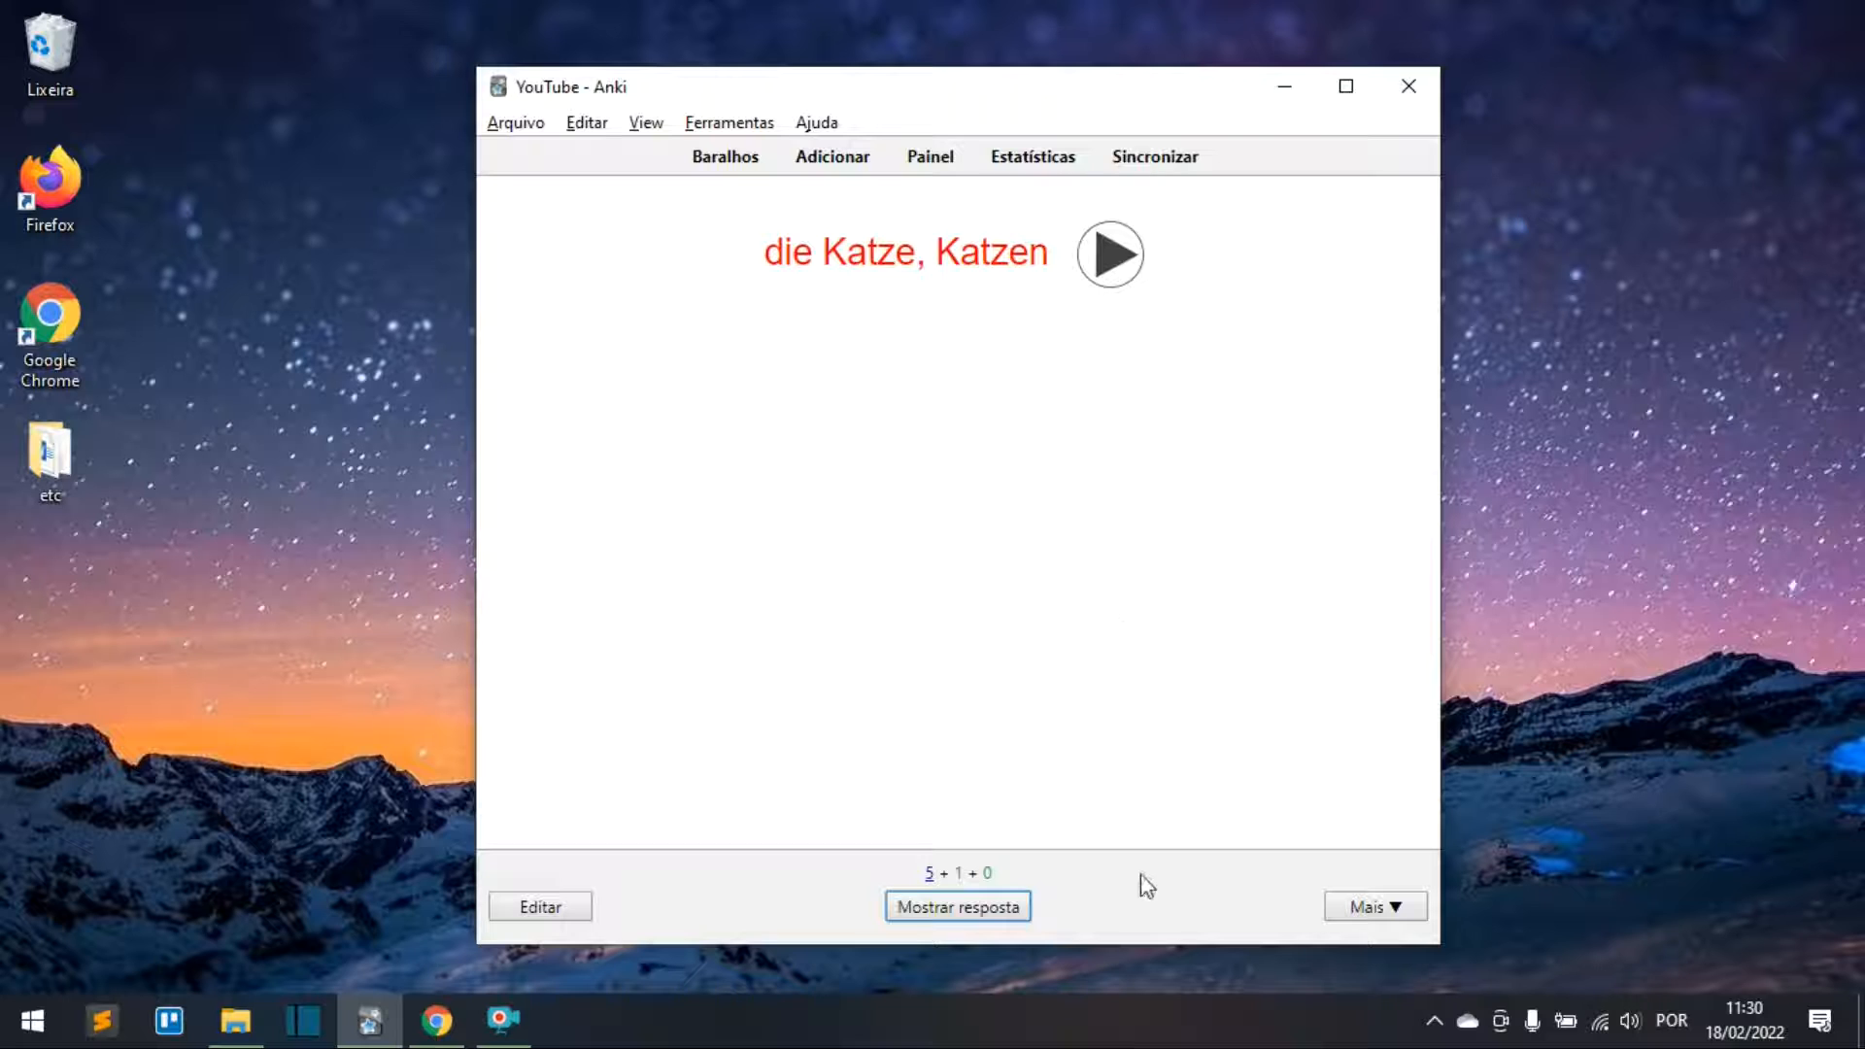
Step: Reveal each answer, rating die Katze as Errei and das Tier as Bom
{"action": "left_click", "coordinate": [1004, 905]}
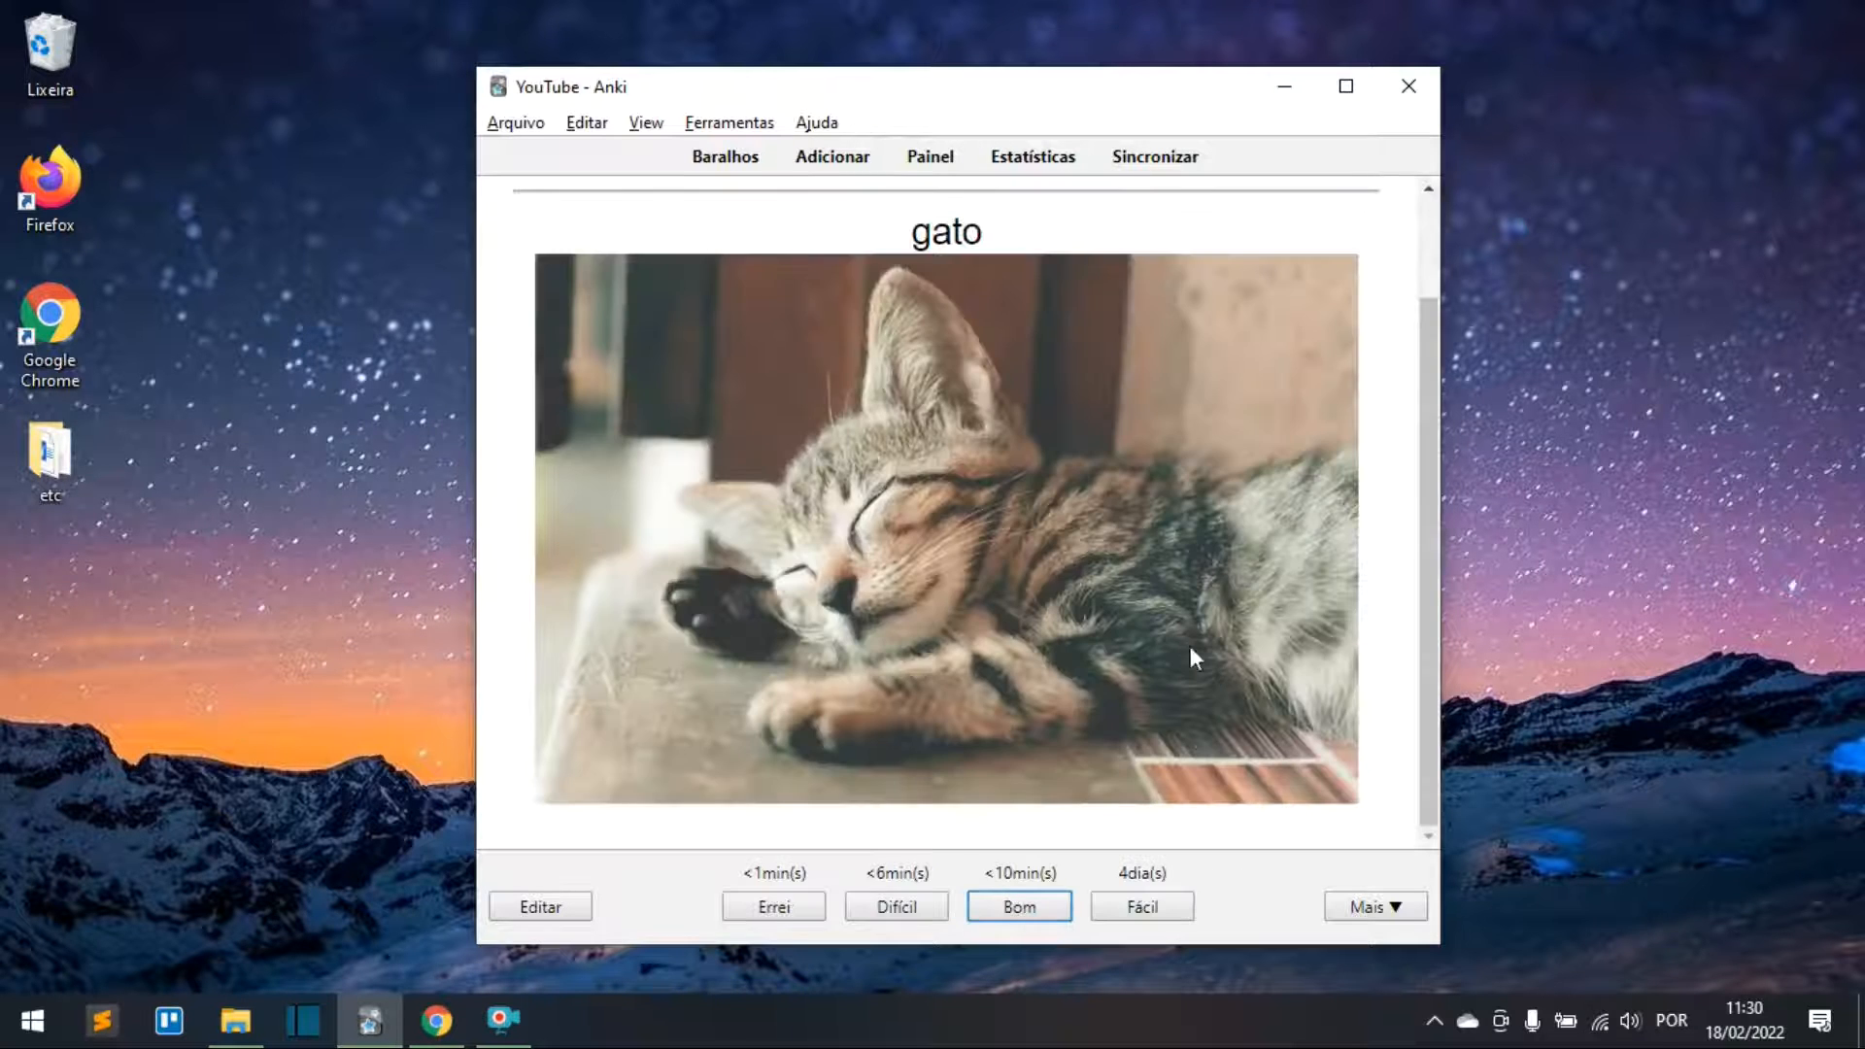
{"action": "scroll", "coordinate": [948, 555], "scroll_direction": "up", "scroll_amount": 1}
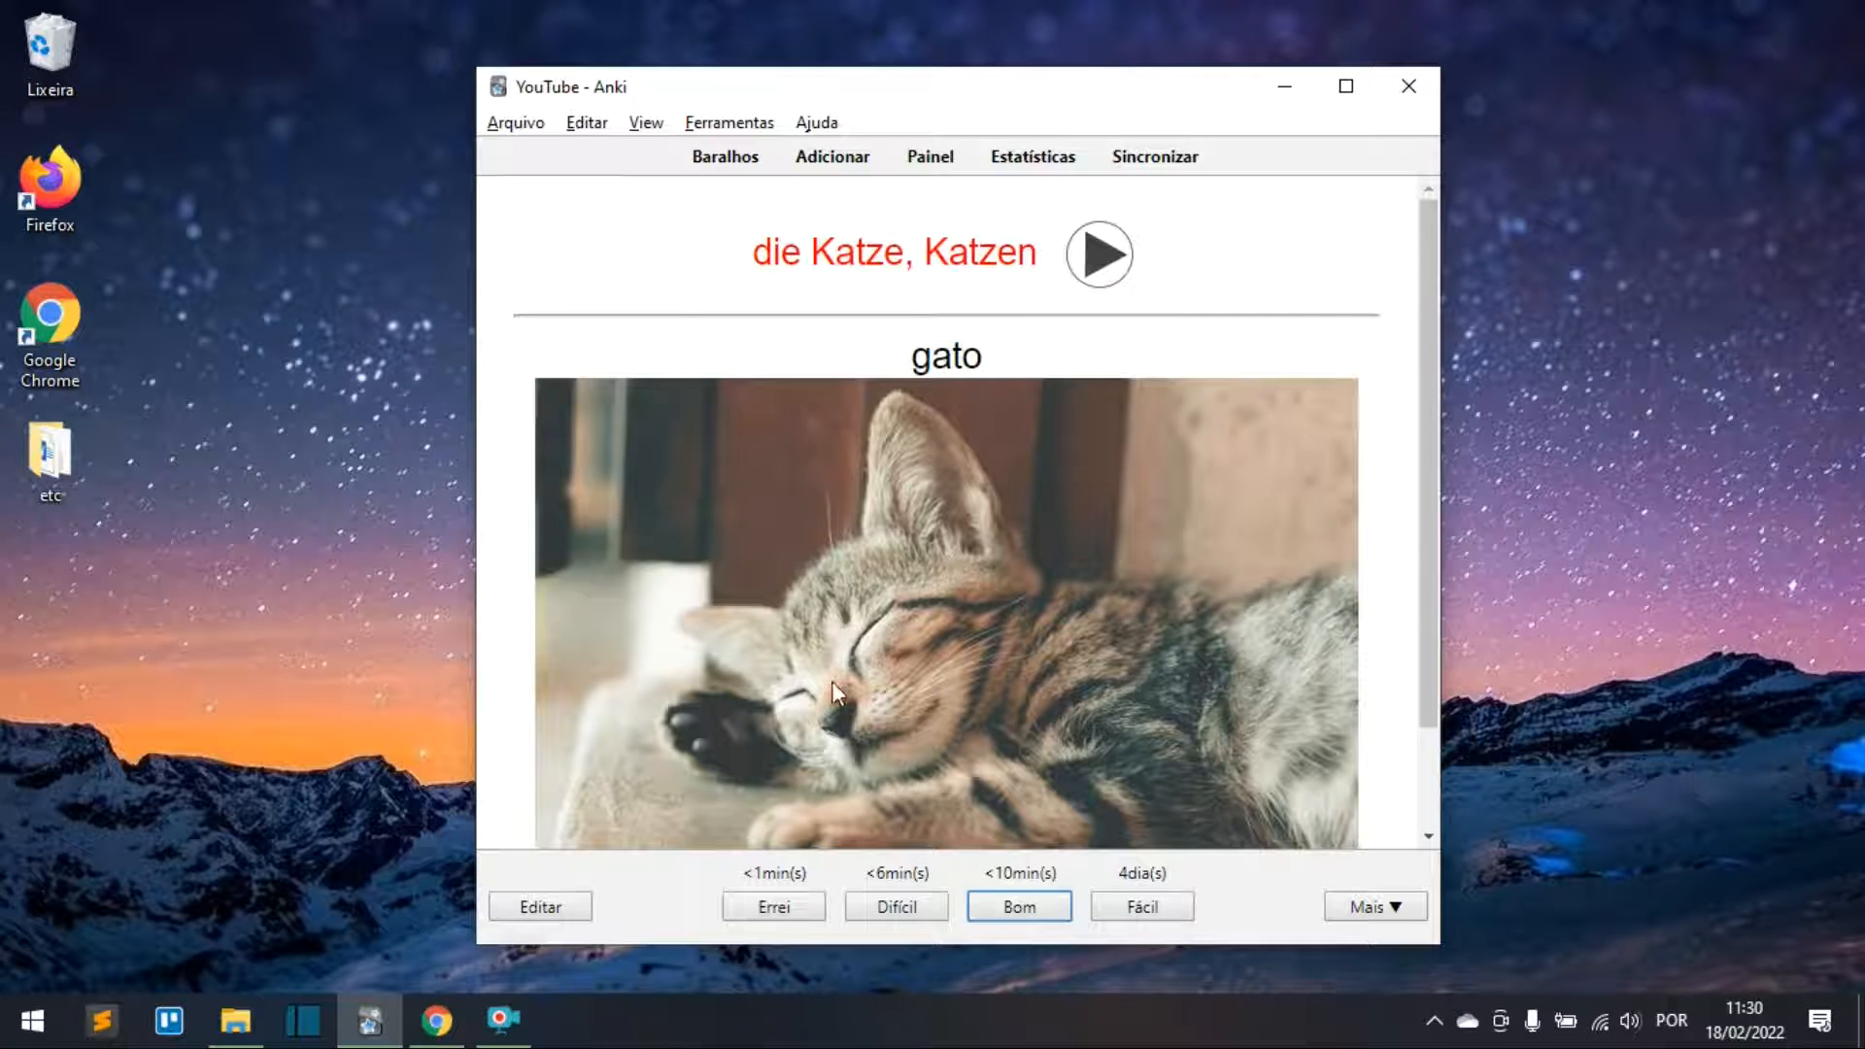
{"action": "left_click", "coordinate": [764, 910]}
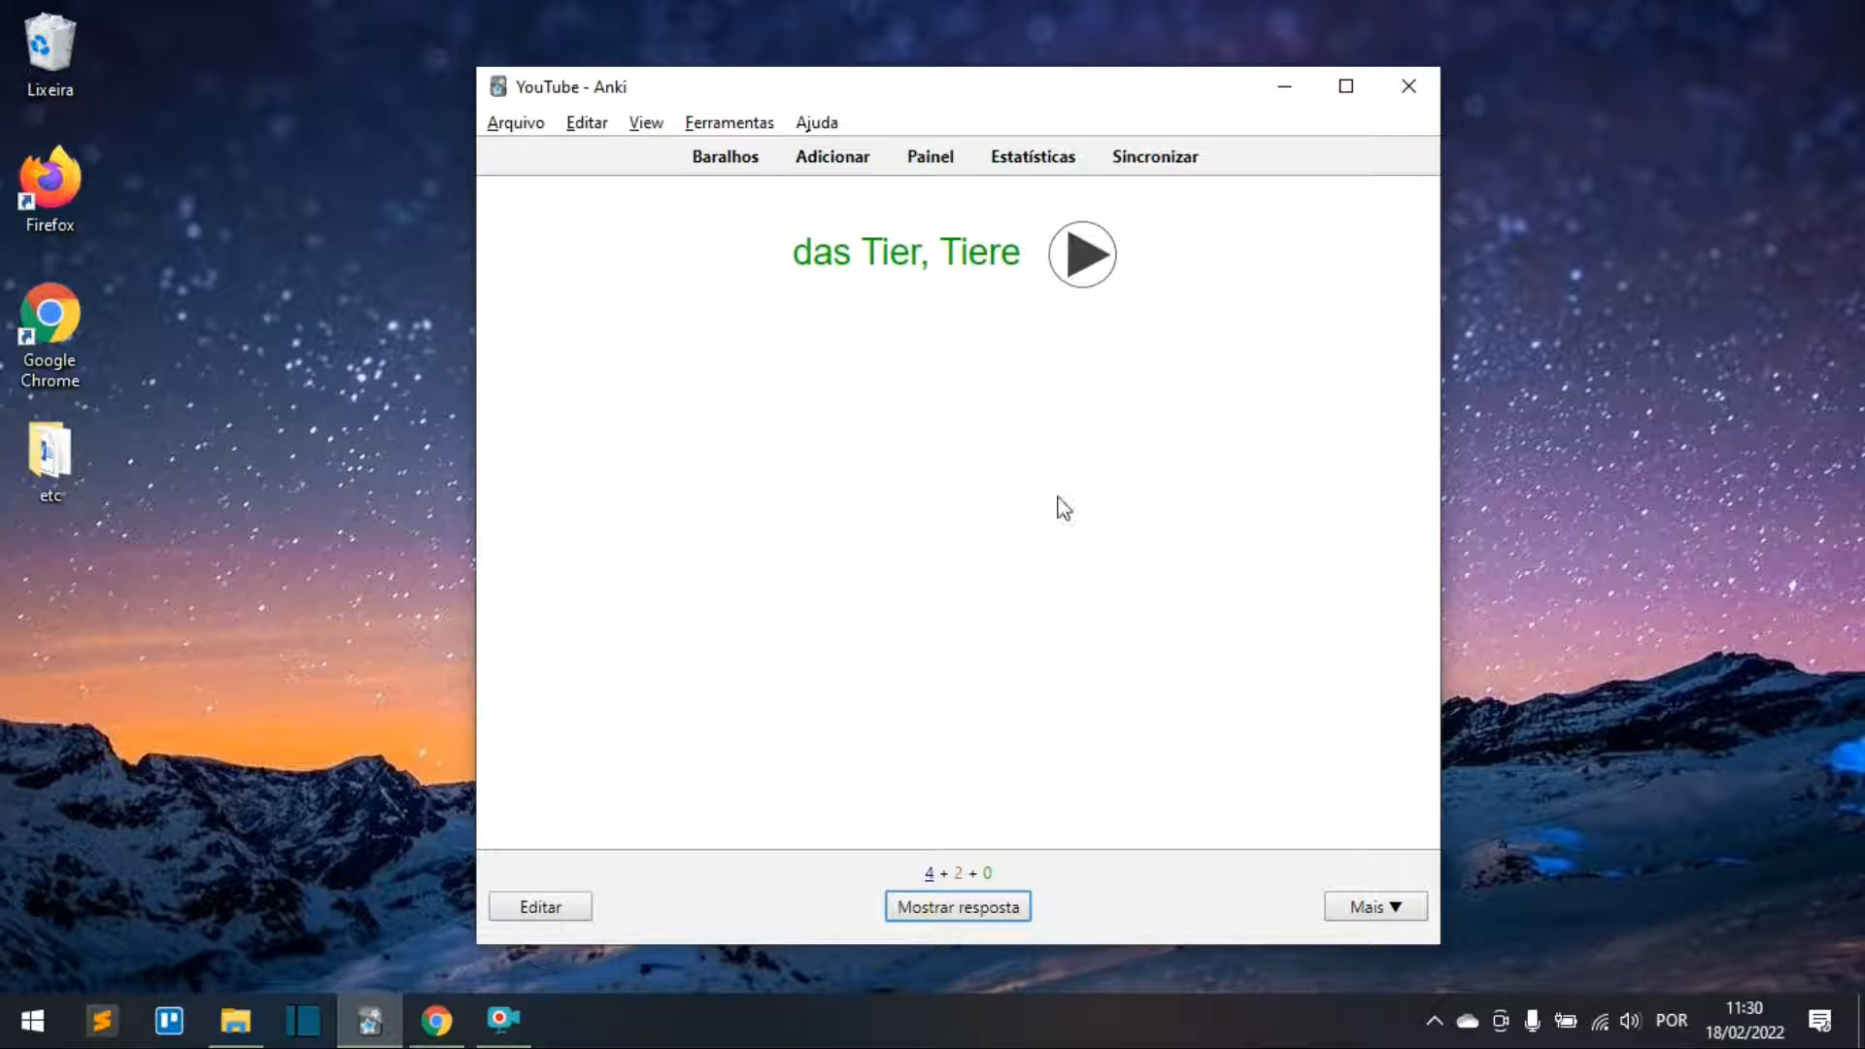
{"action": "left_click", "coordinate": [1019, 907]}
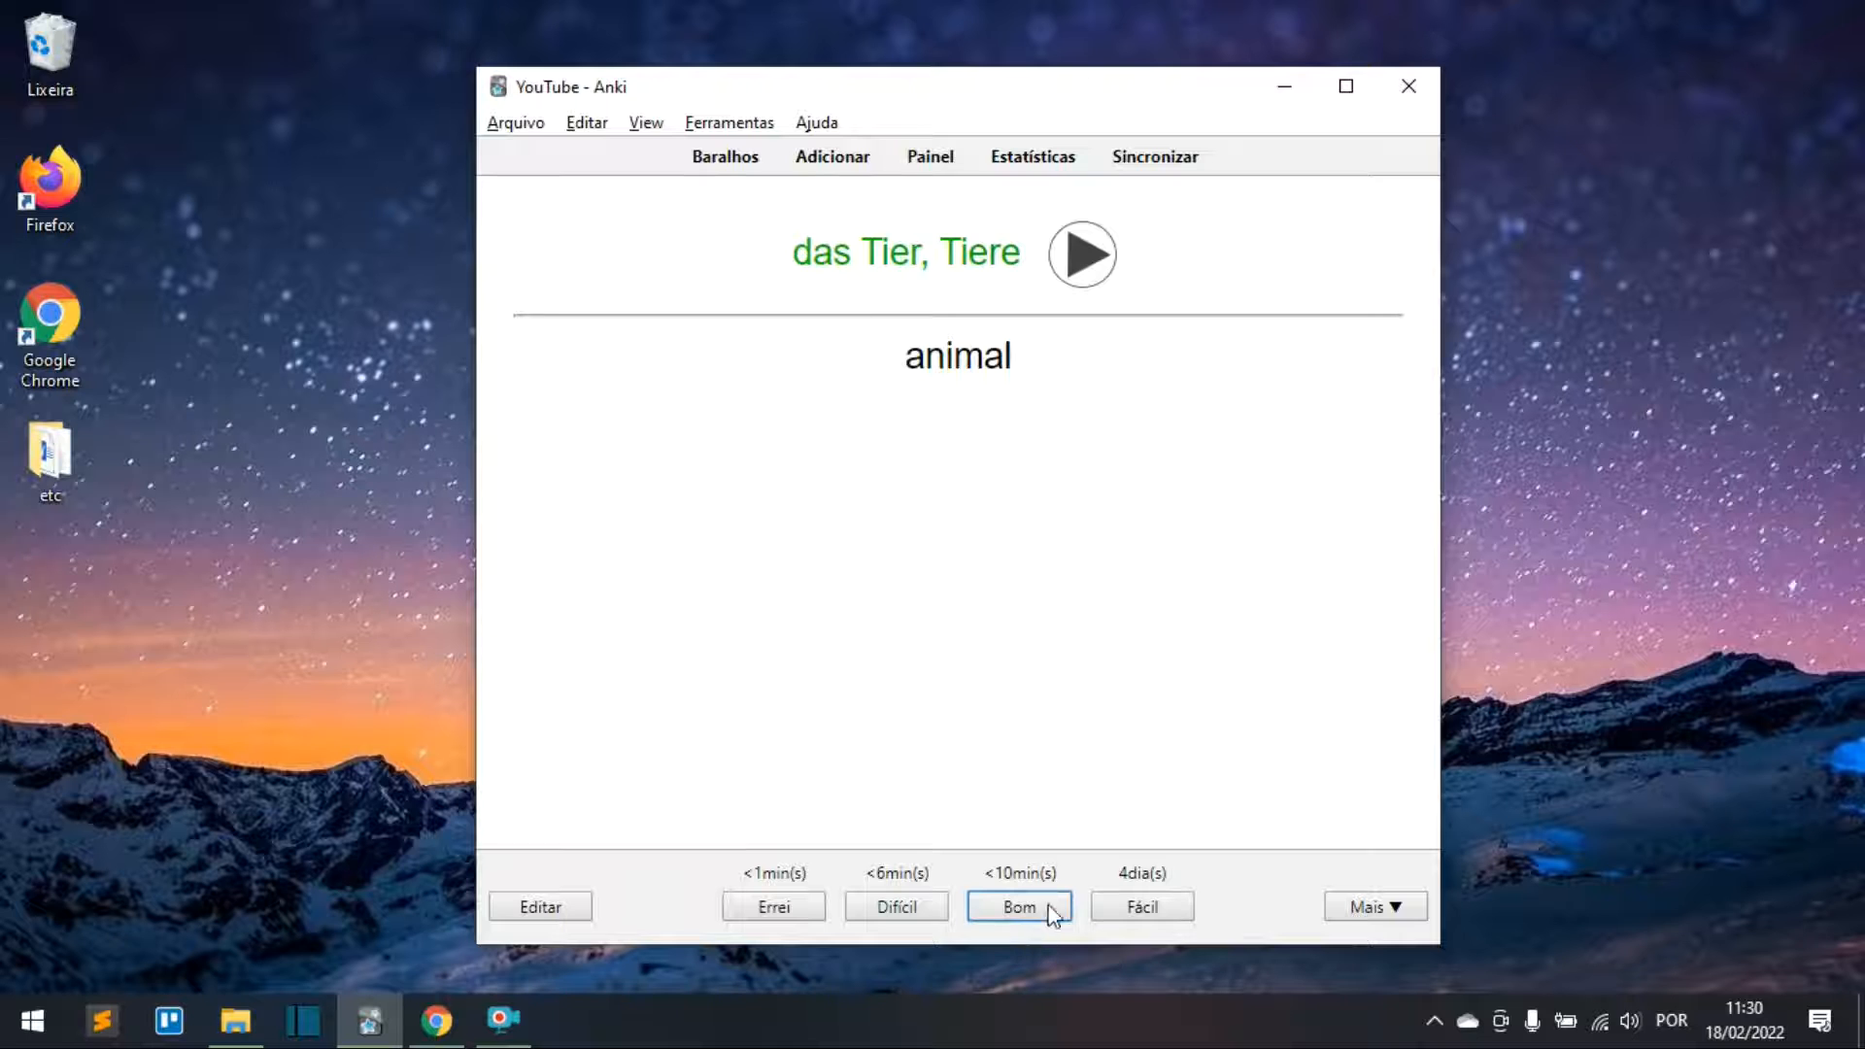
{"action": "left_click", "coordinate": [1033, 902]}
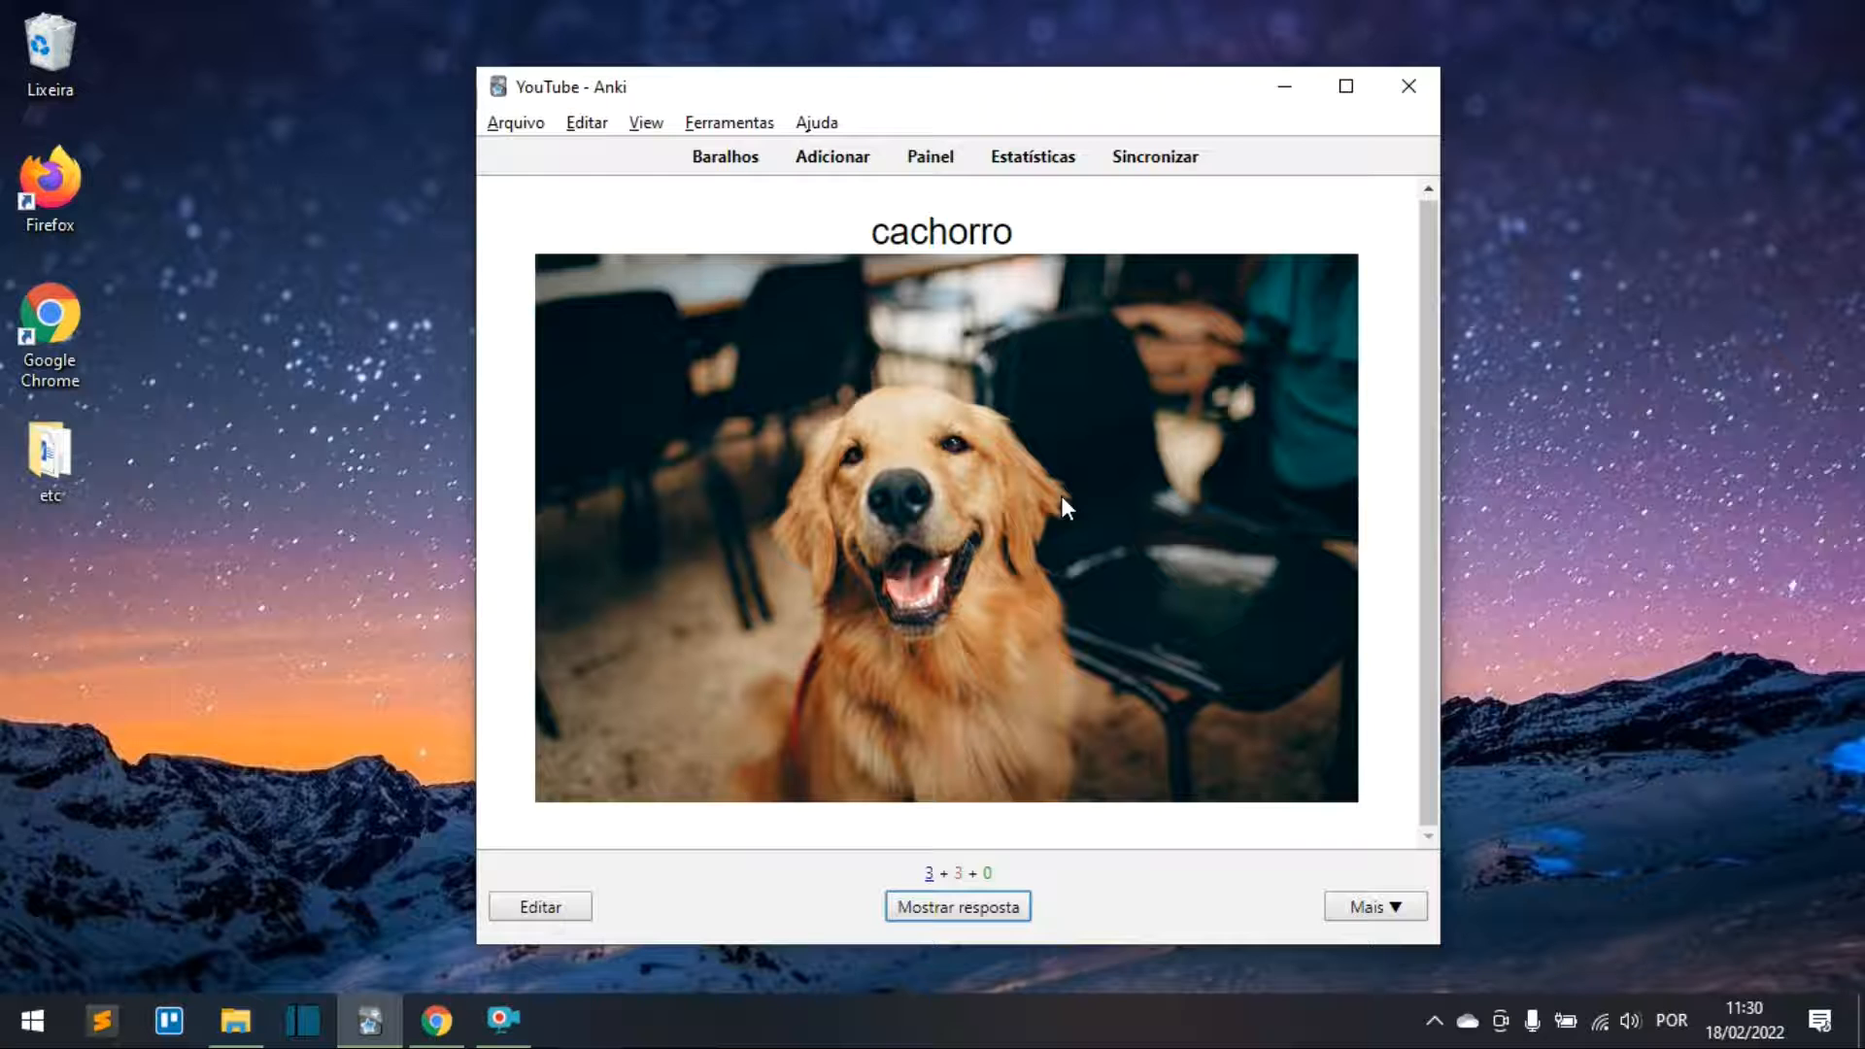
Step: Reveal the cachorro card's answer, highlight the plural ending e of Hunde, and rate it Errei
{"action": "left_click", "coordinate": [958, 907]}
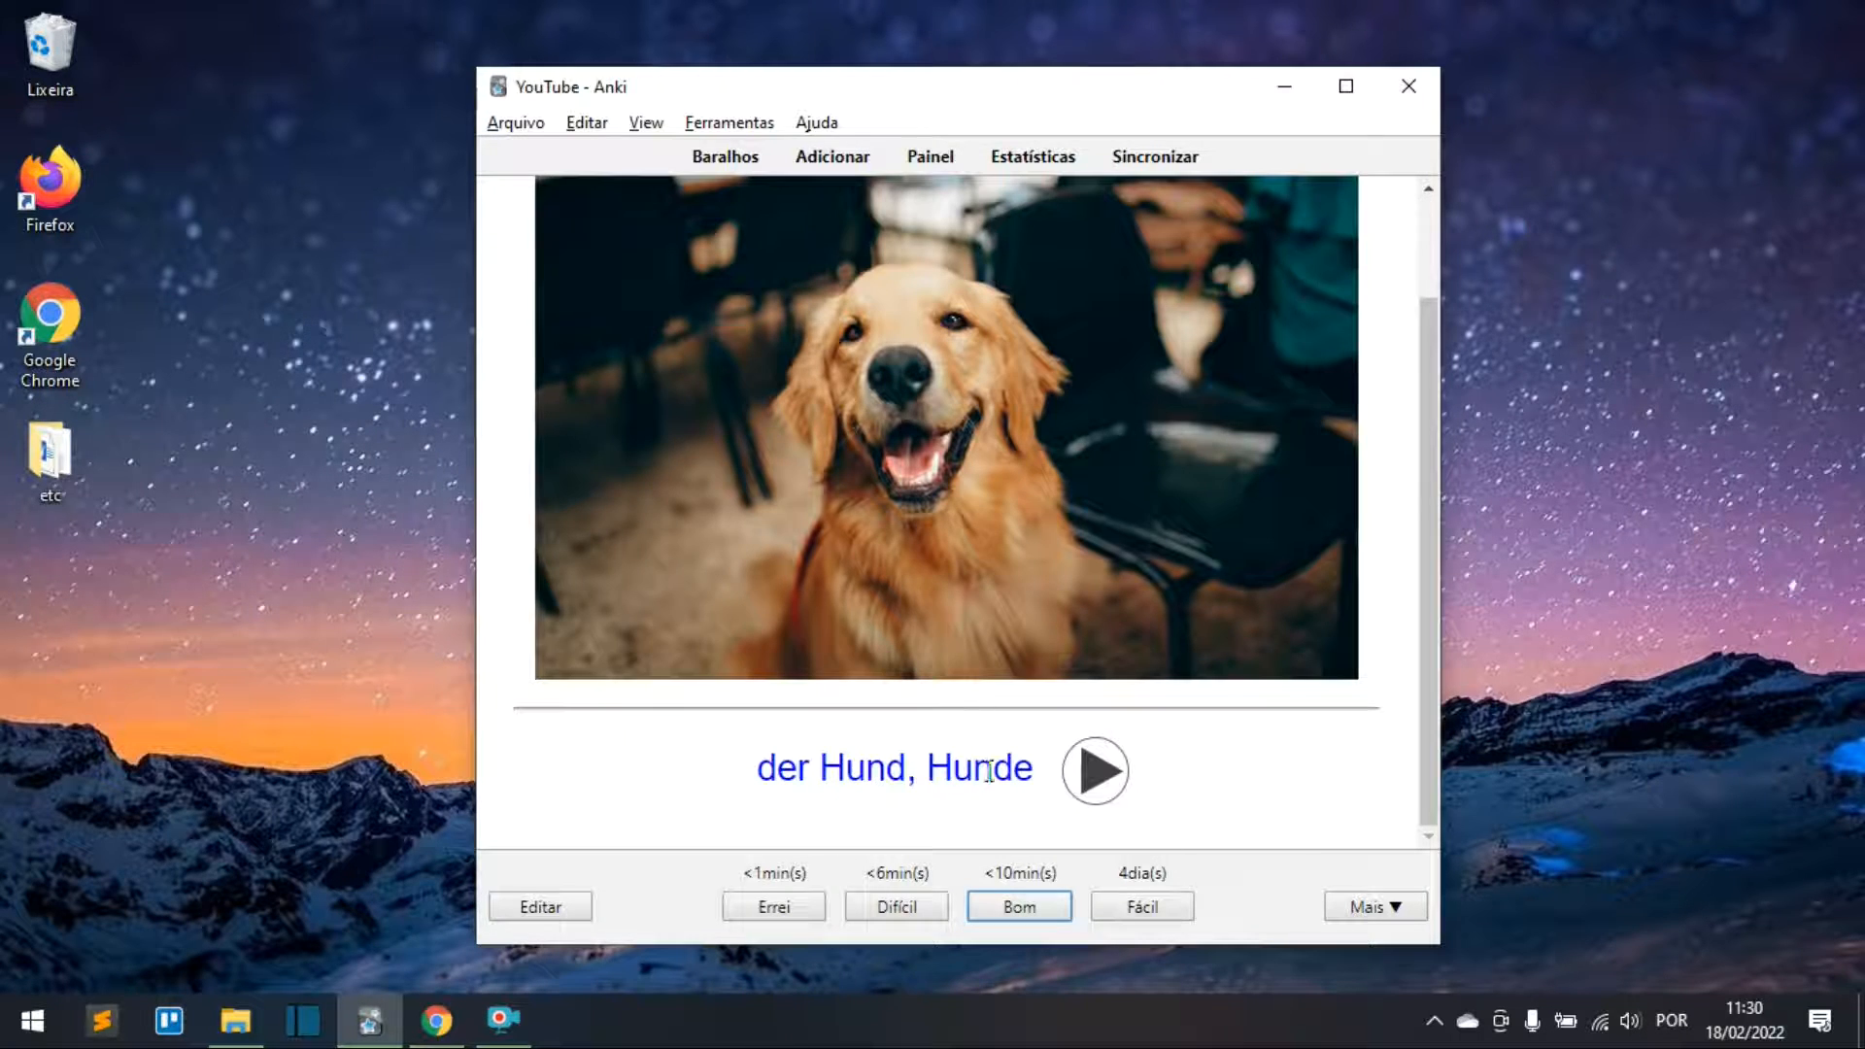
{"action": "left_click_drag", "start_coordinate": [1036, 771], "coordinate": [1015, 779]}
{"action": "left_click", "coordinate": [1032, 783]}
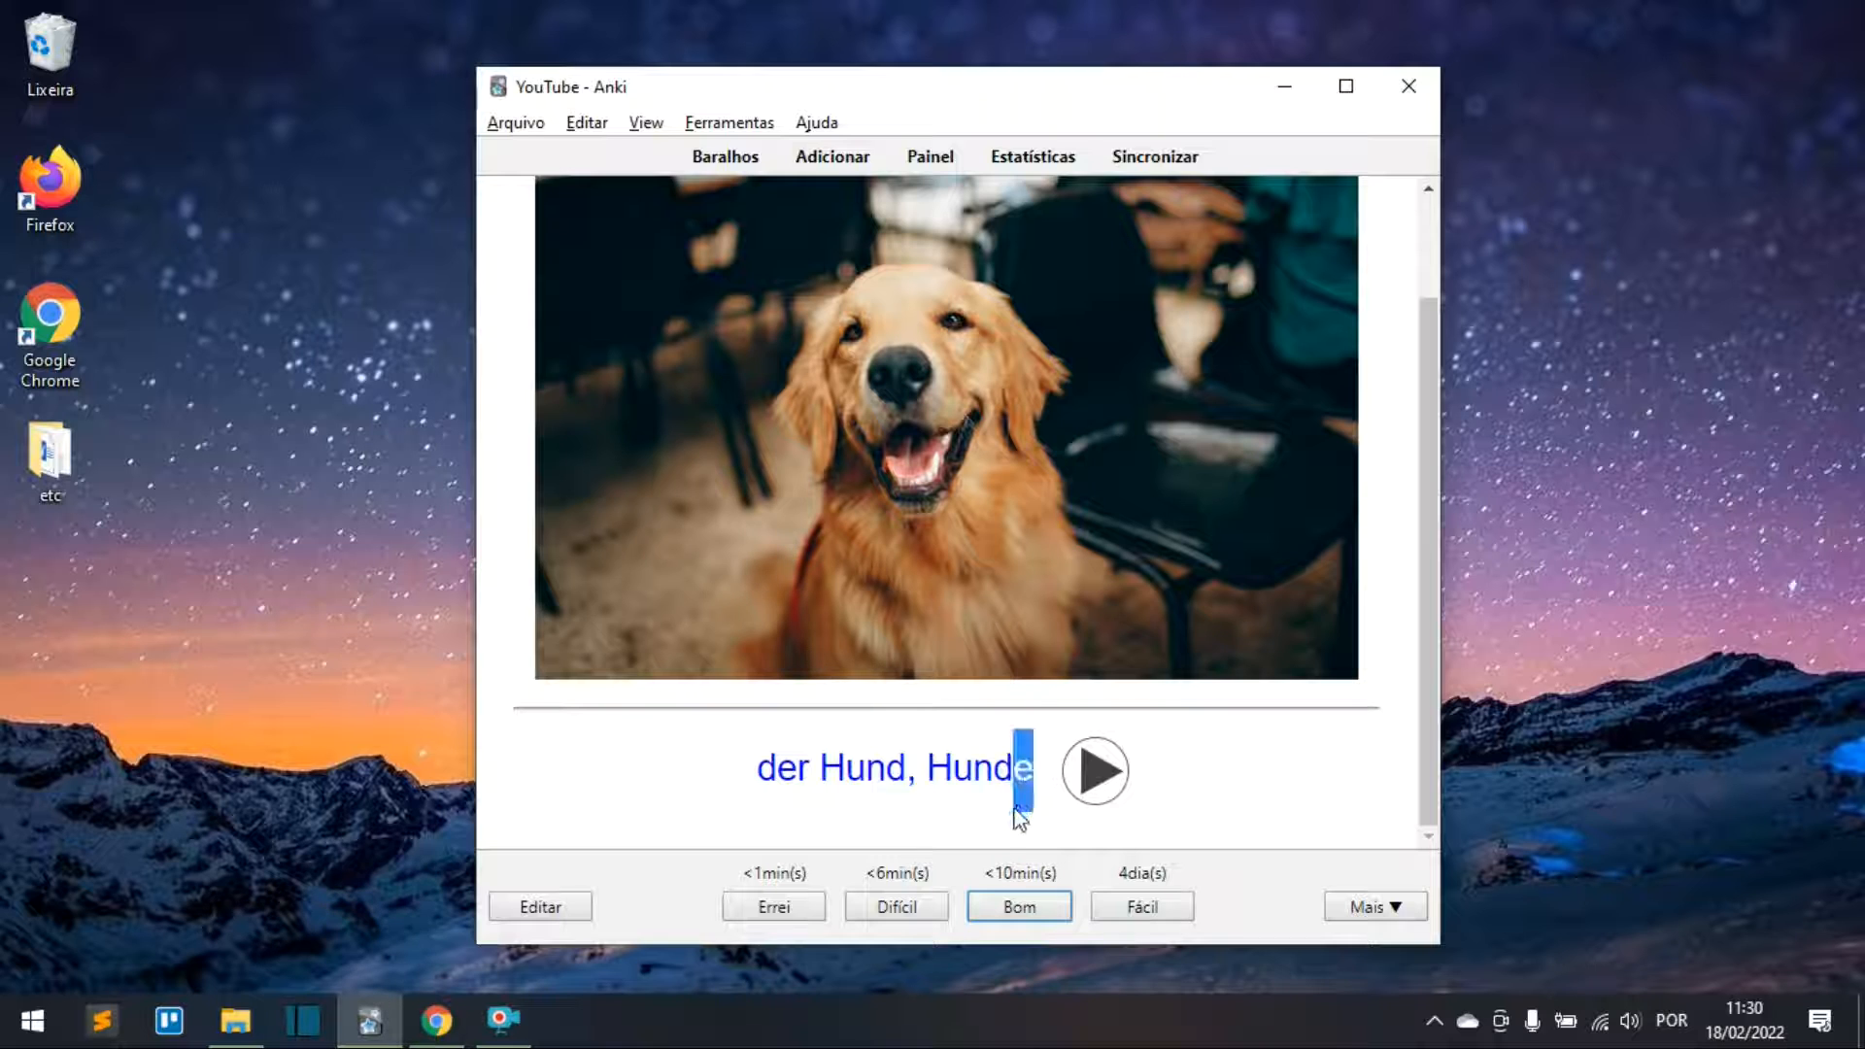
{"action": "left_click", "coordinate": [1006, 814]}
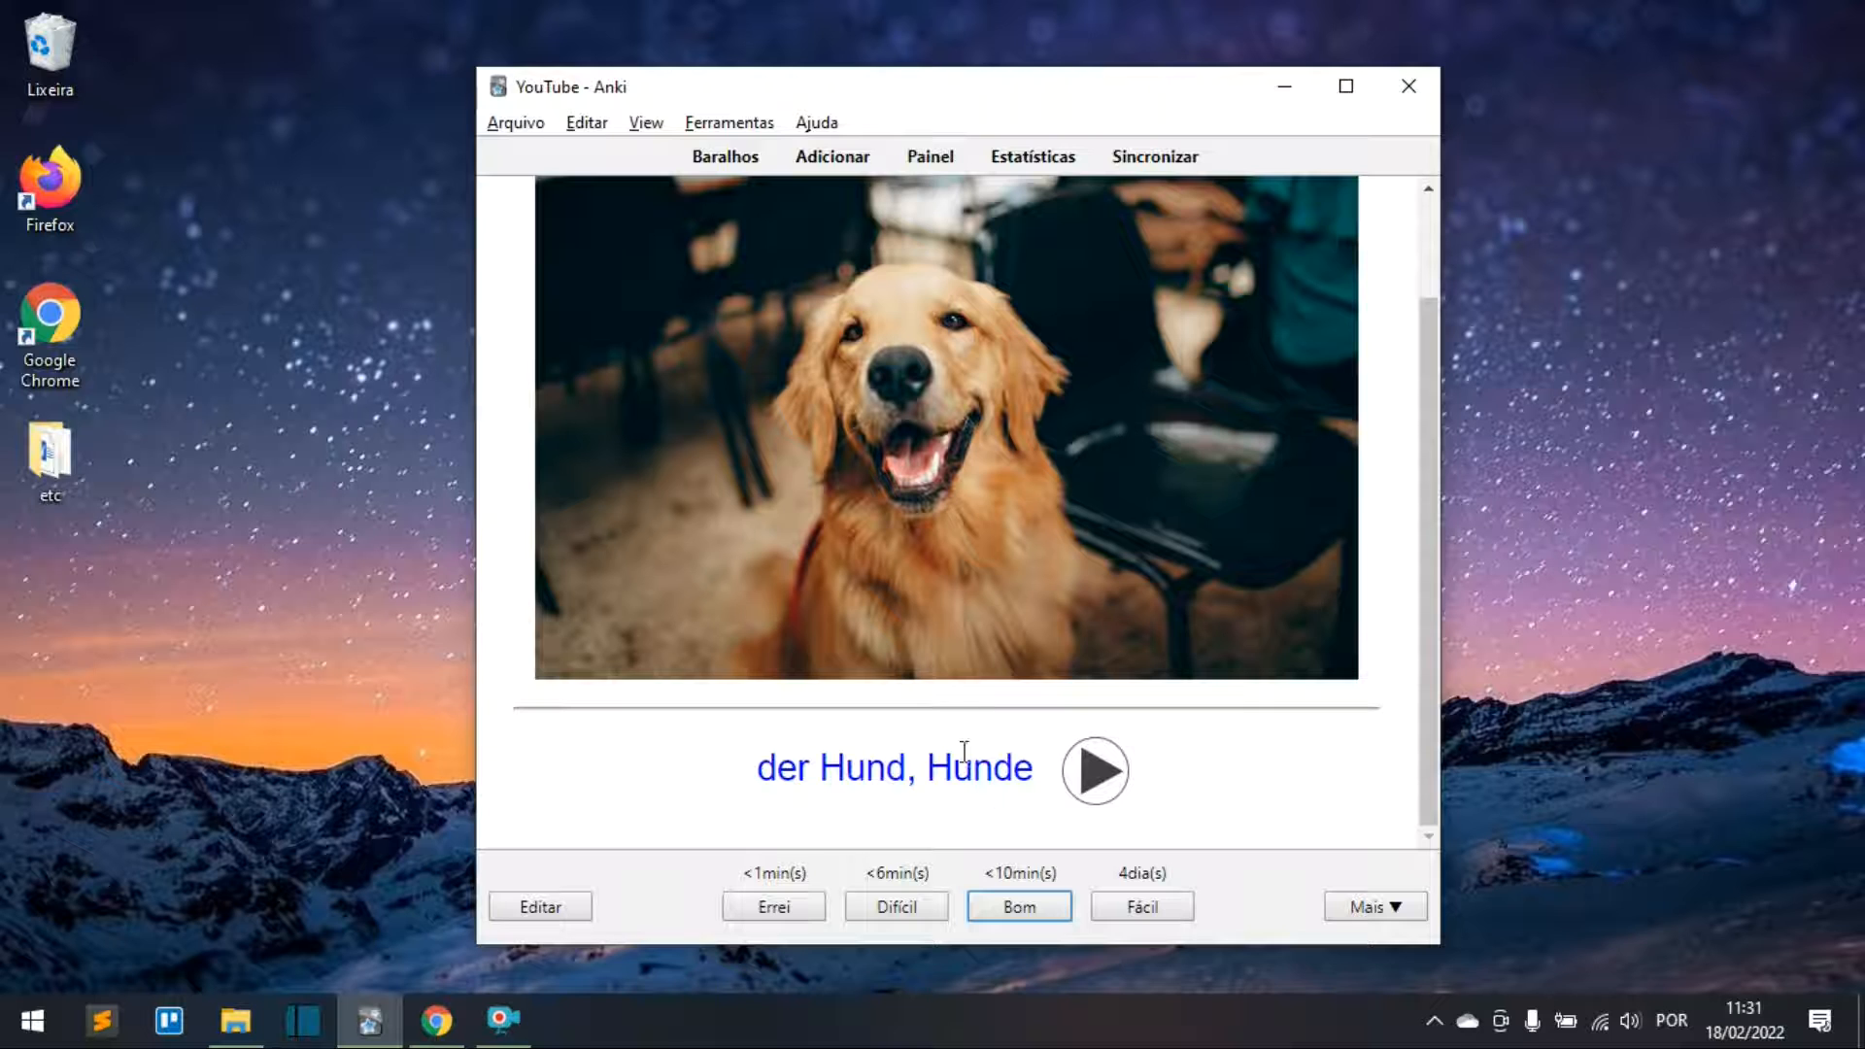
{"action": "left_click_drag", "start_coordinate": [1016, 781], "coordinate": [999, 816]}
{"action": "left_click", "coordinate": [912, 794]}
{"action": "left_click_drag", "start_coordinate": [1015, 777], "coordinate": [1034, 779]}
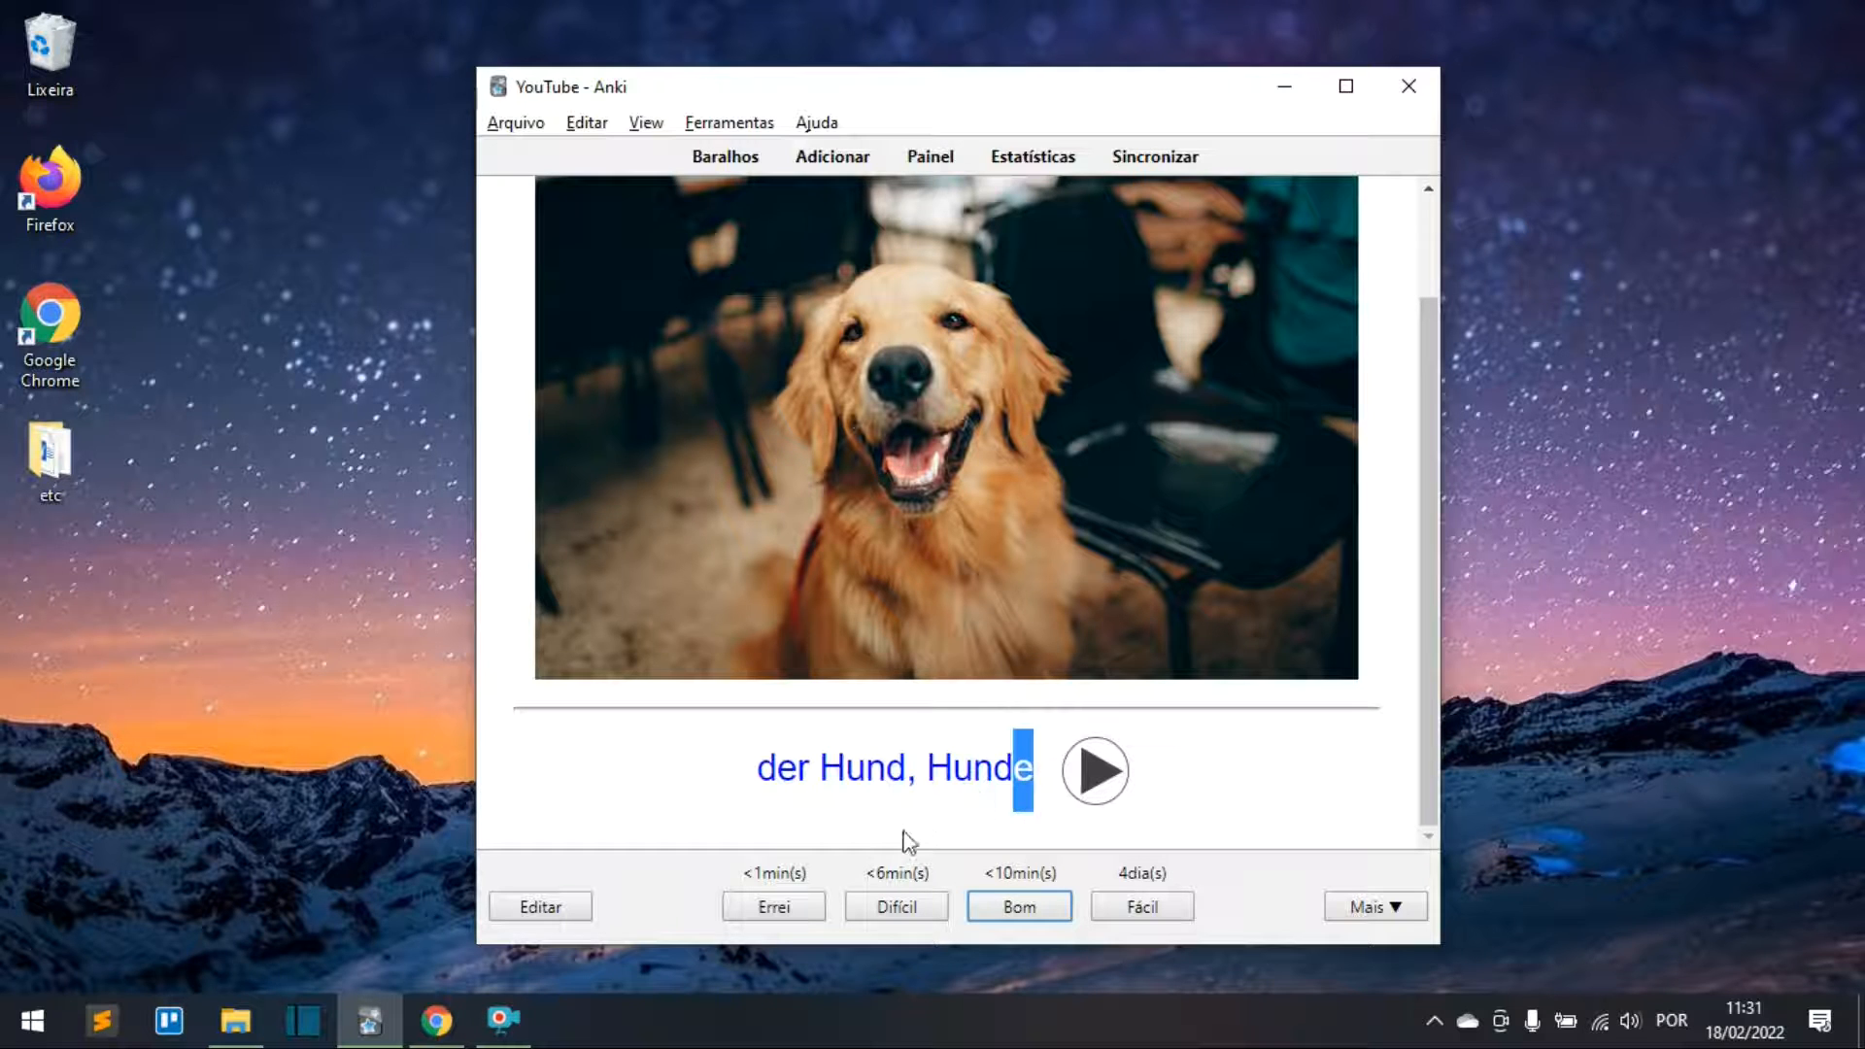
{"action": "left_click", "coordinate": [774, 907]}
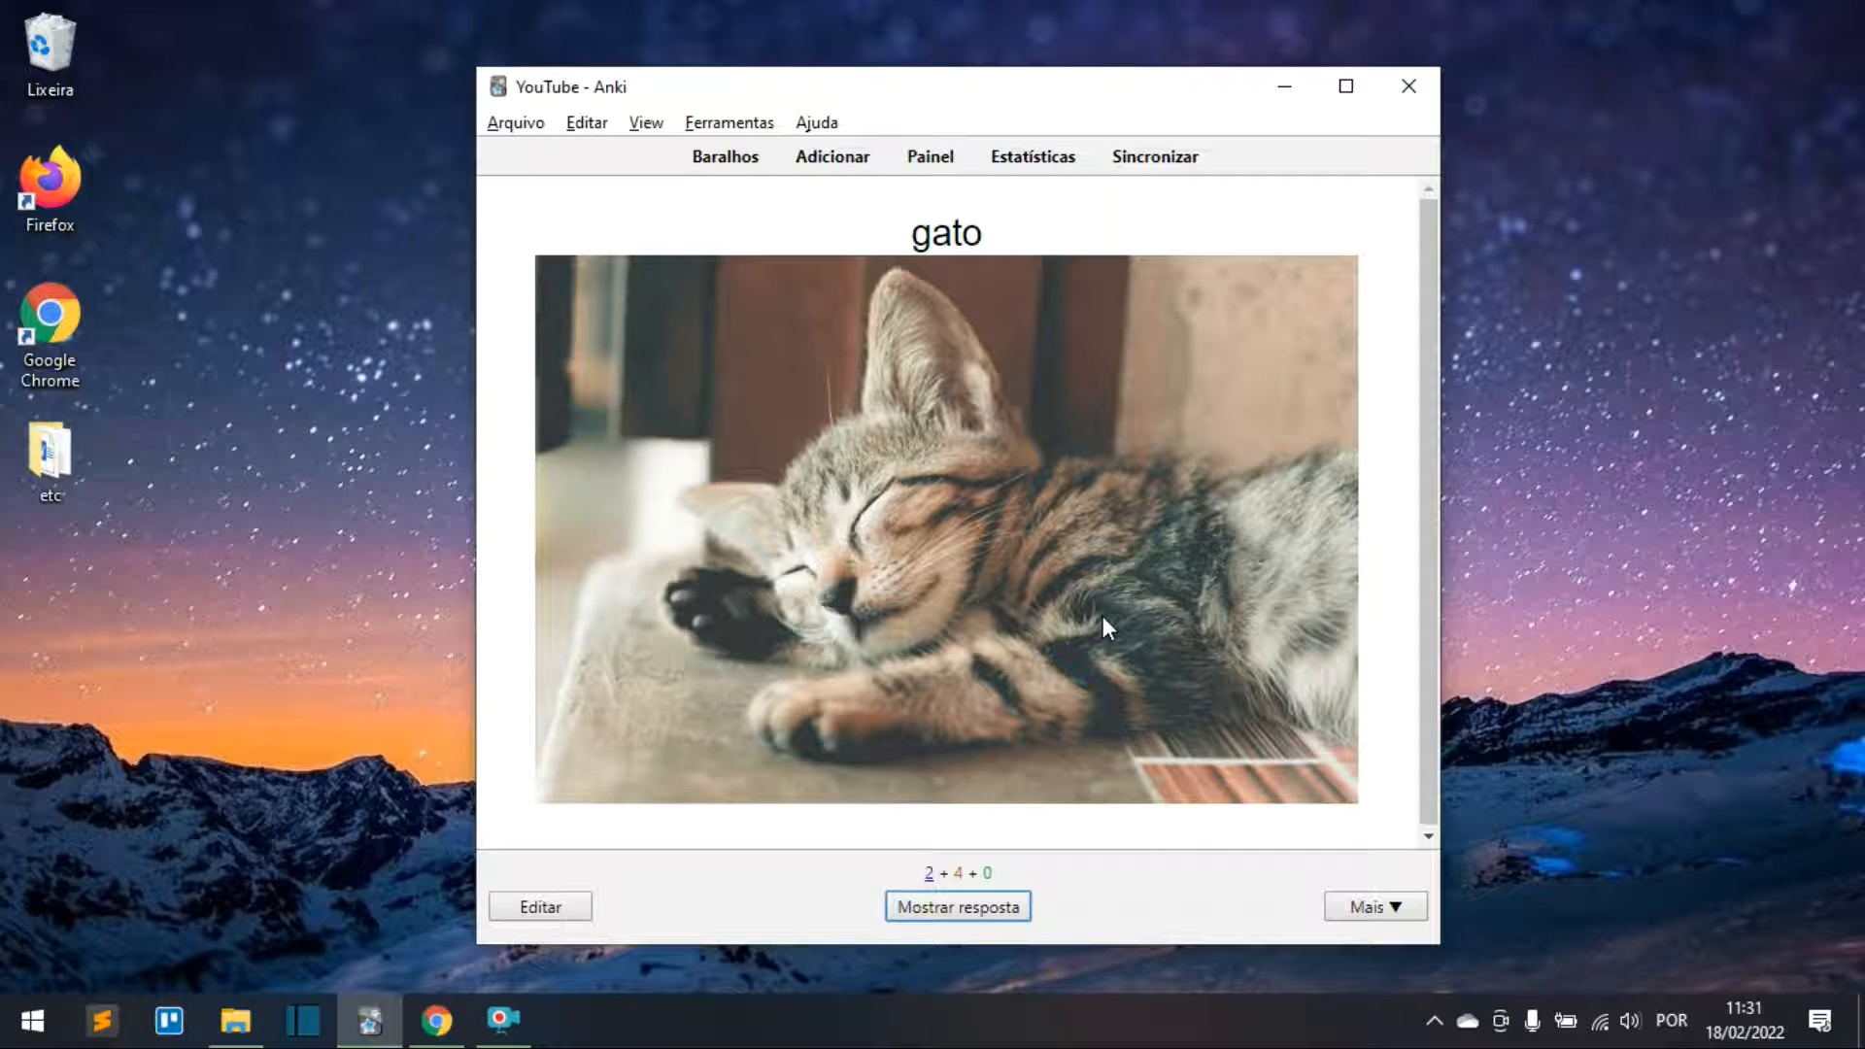
Step: Rate the gato and die Katze cards Bom, then reveal the animal card's answer
{"action": "left_click", "coordinate": [974, 907]}
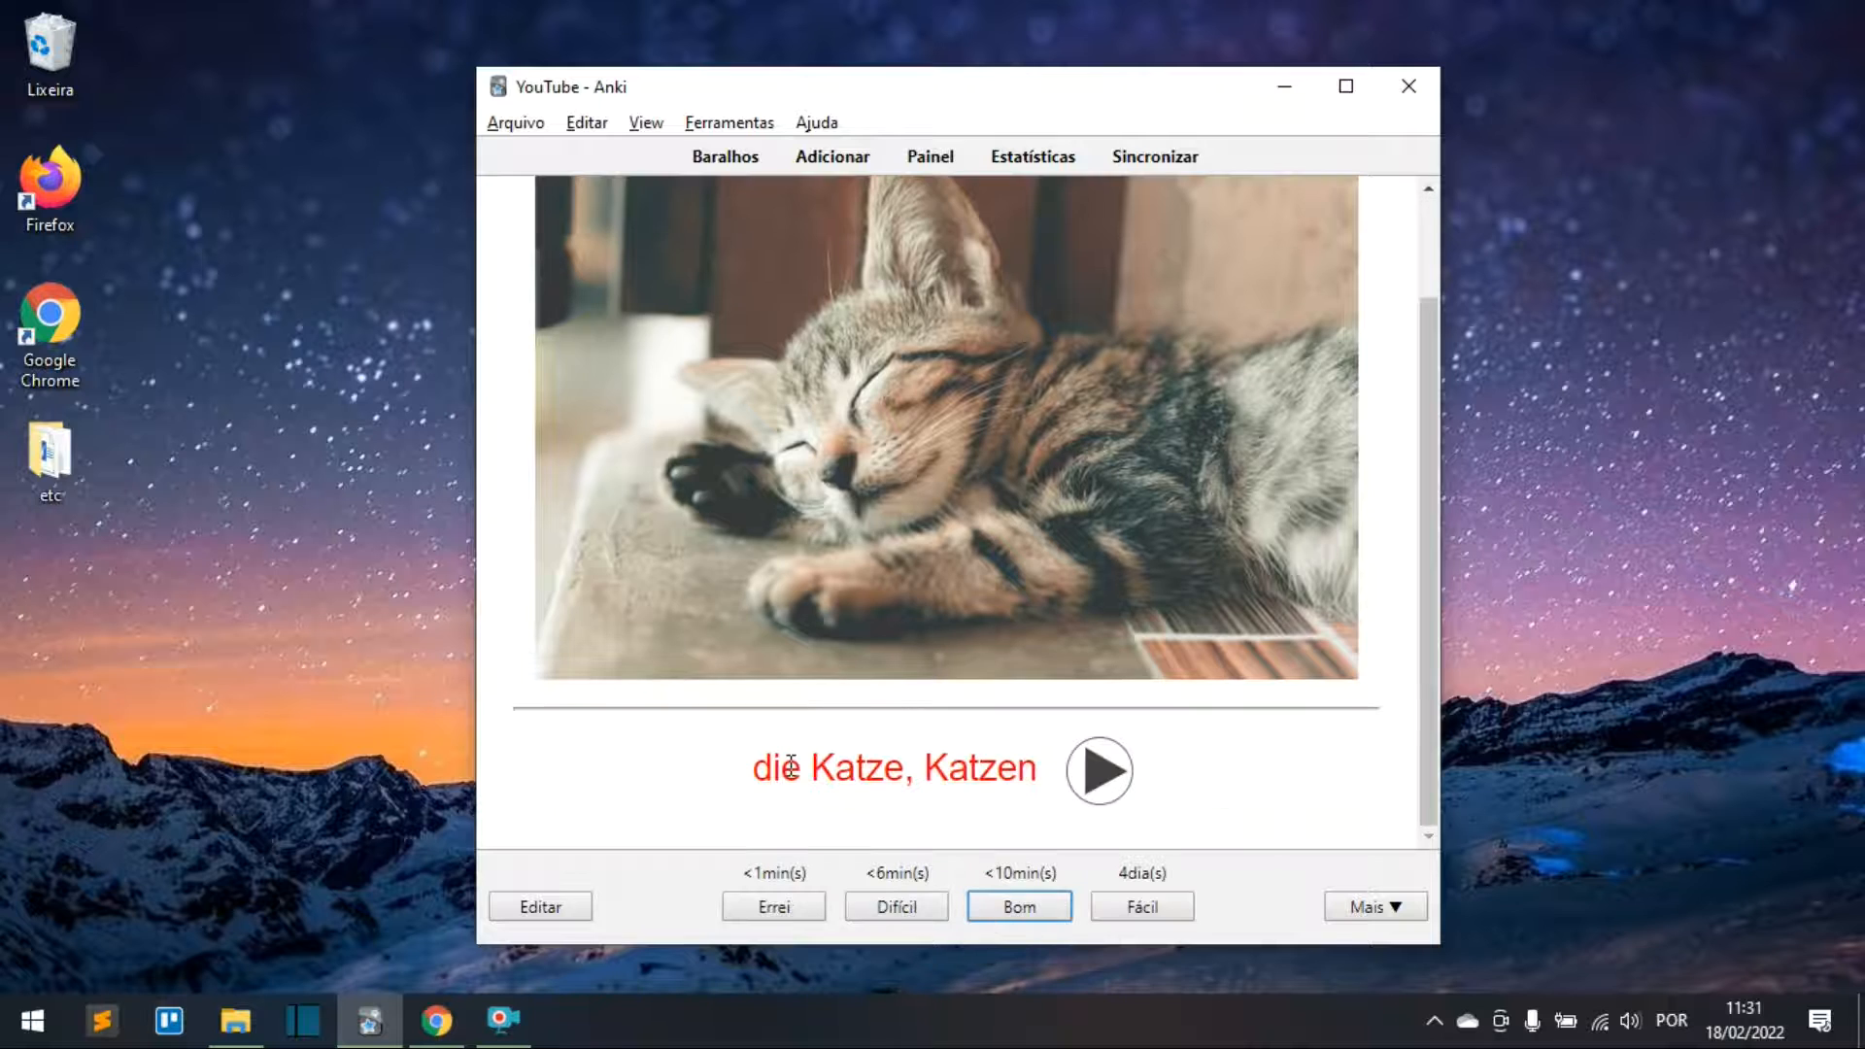
{"action": "left_click", "coordinate": [1008, 907]}
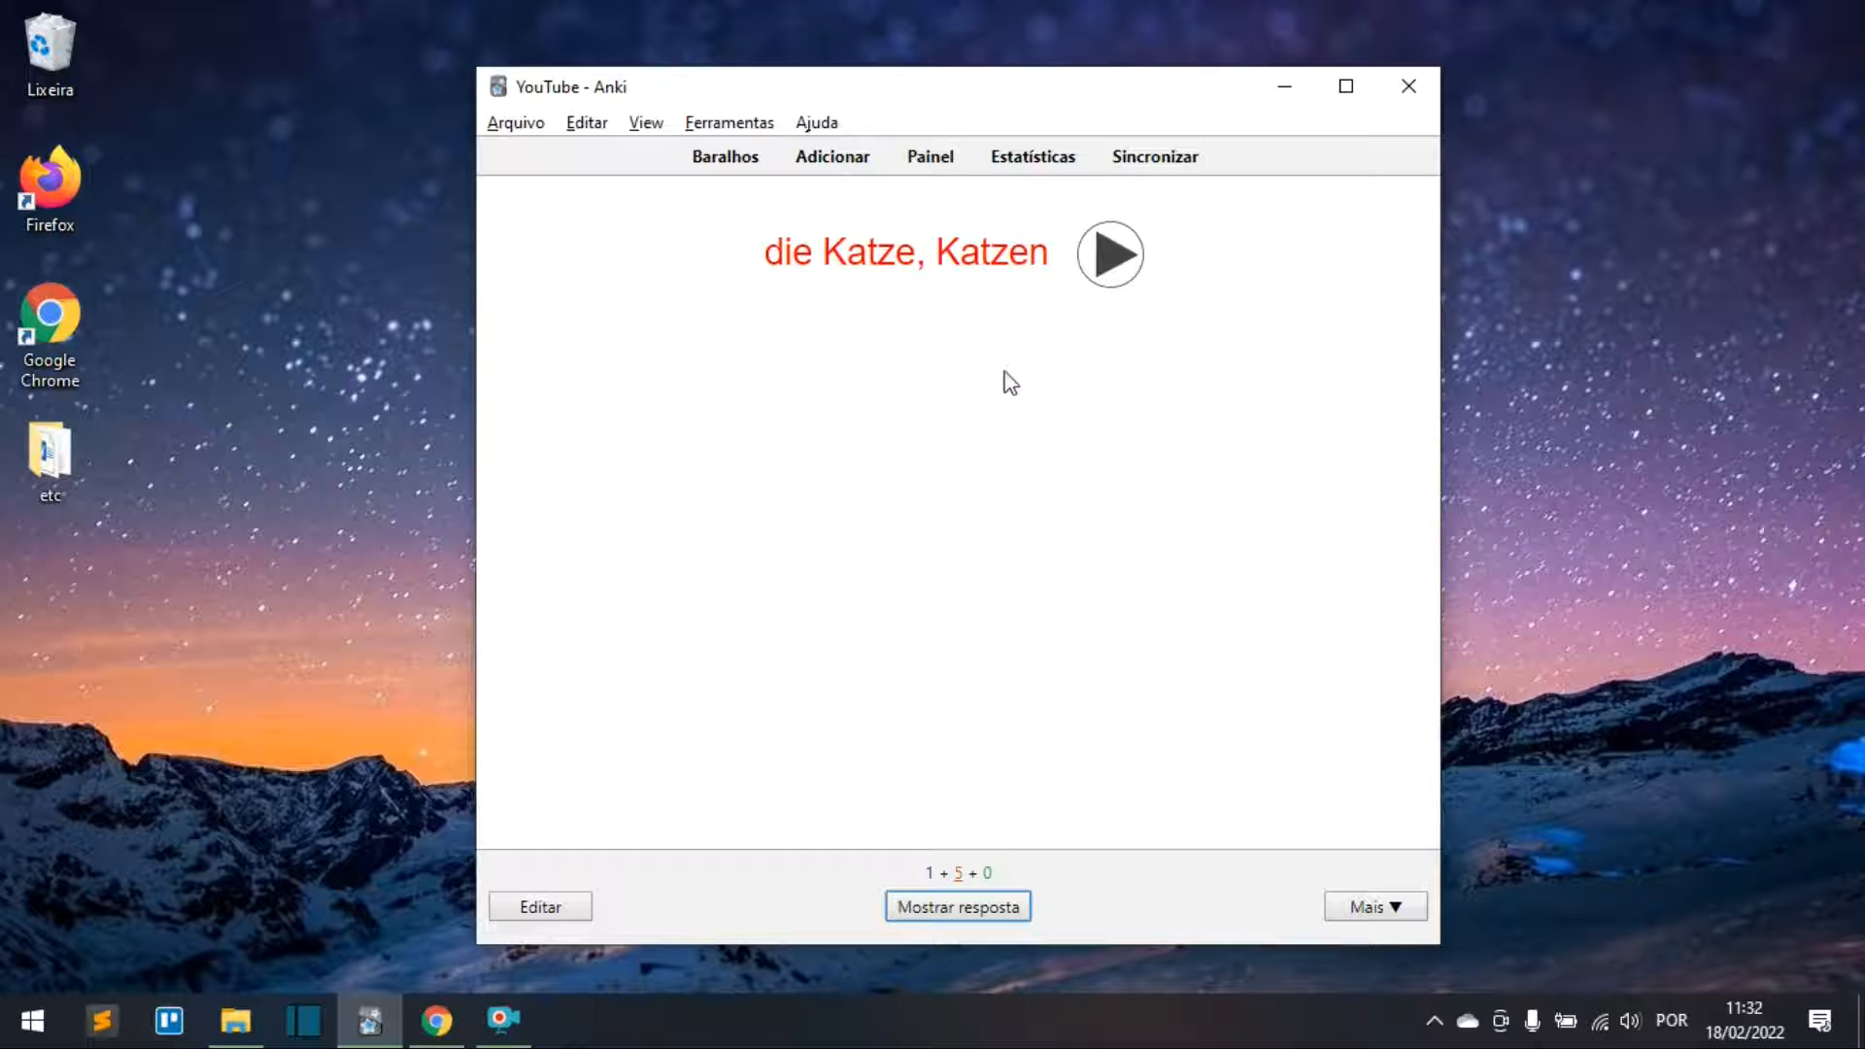
{"action": "left_click", "coordinate": [991, 913]}
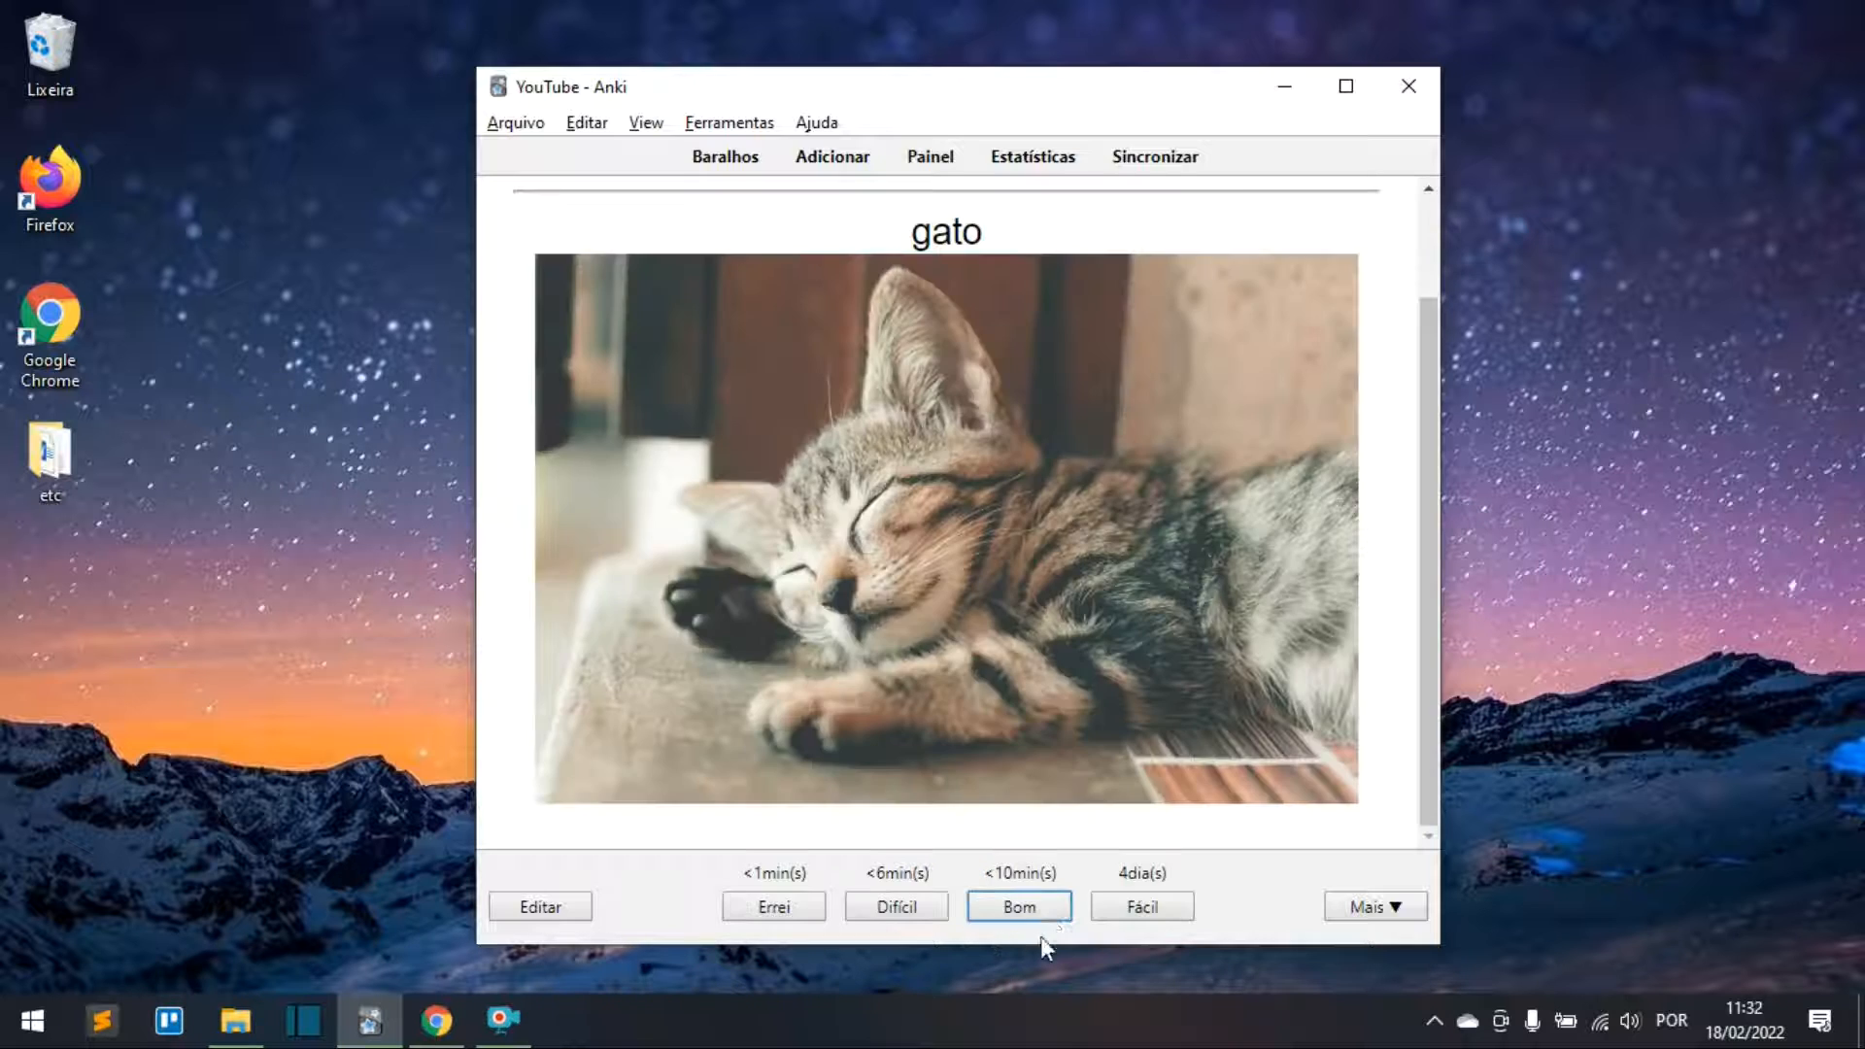
{"action": "left_click", "coordinate": [1020, 906]}
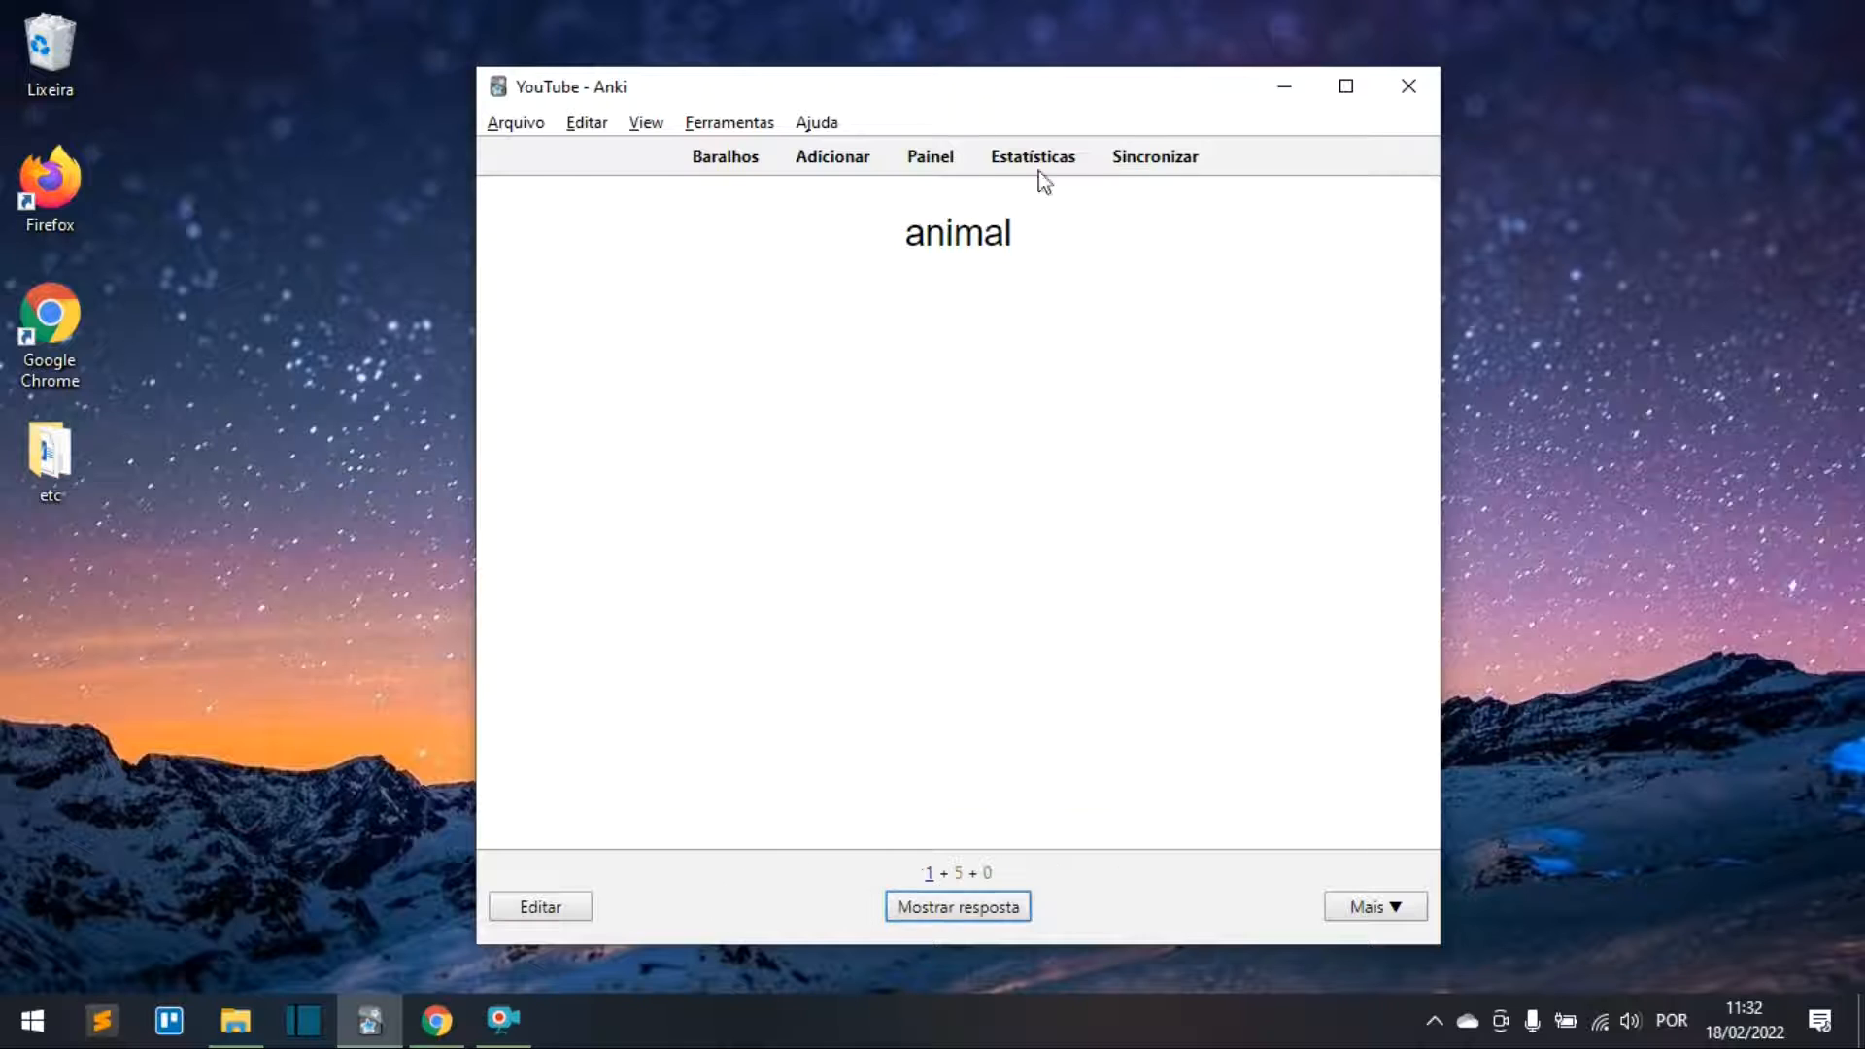
{"action": "left_click_drag", "start_coordinate": [907, 233], "coordinate": [1020, 242]}
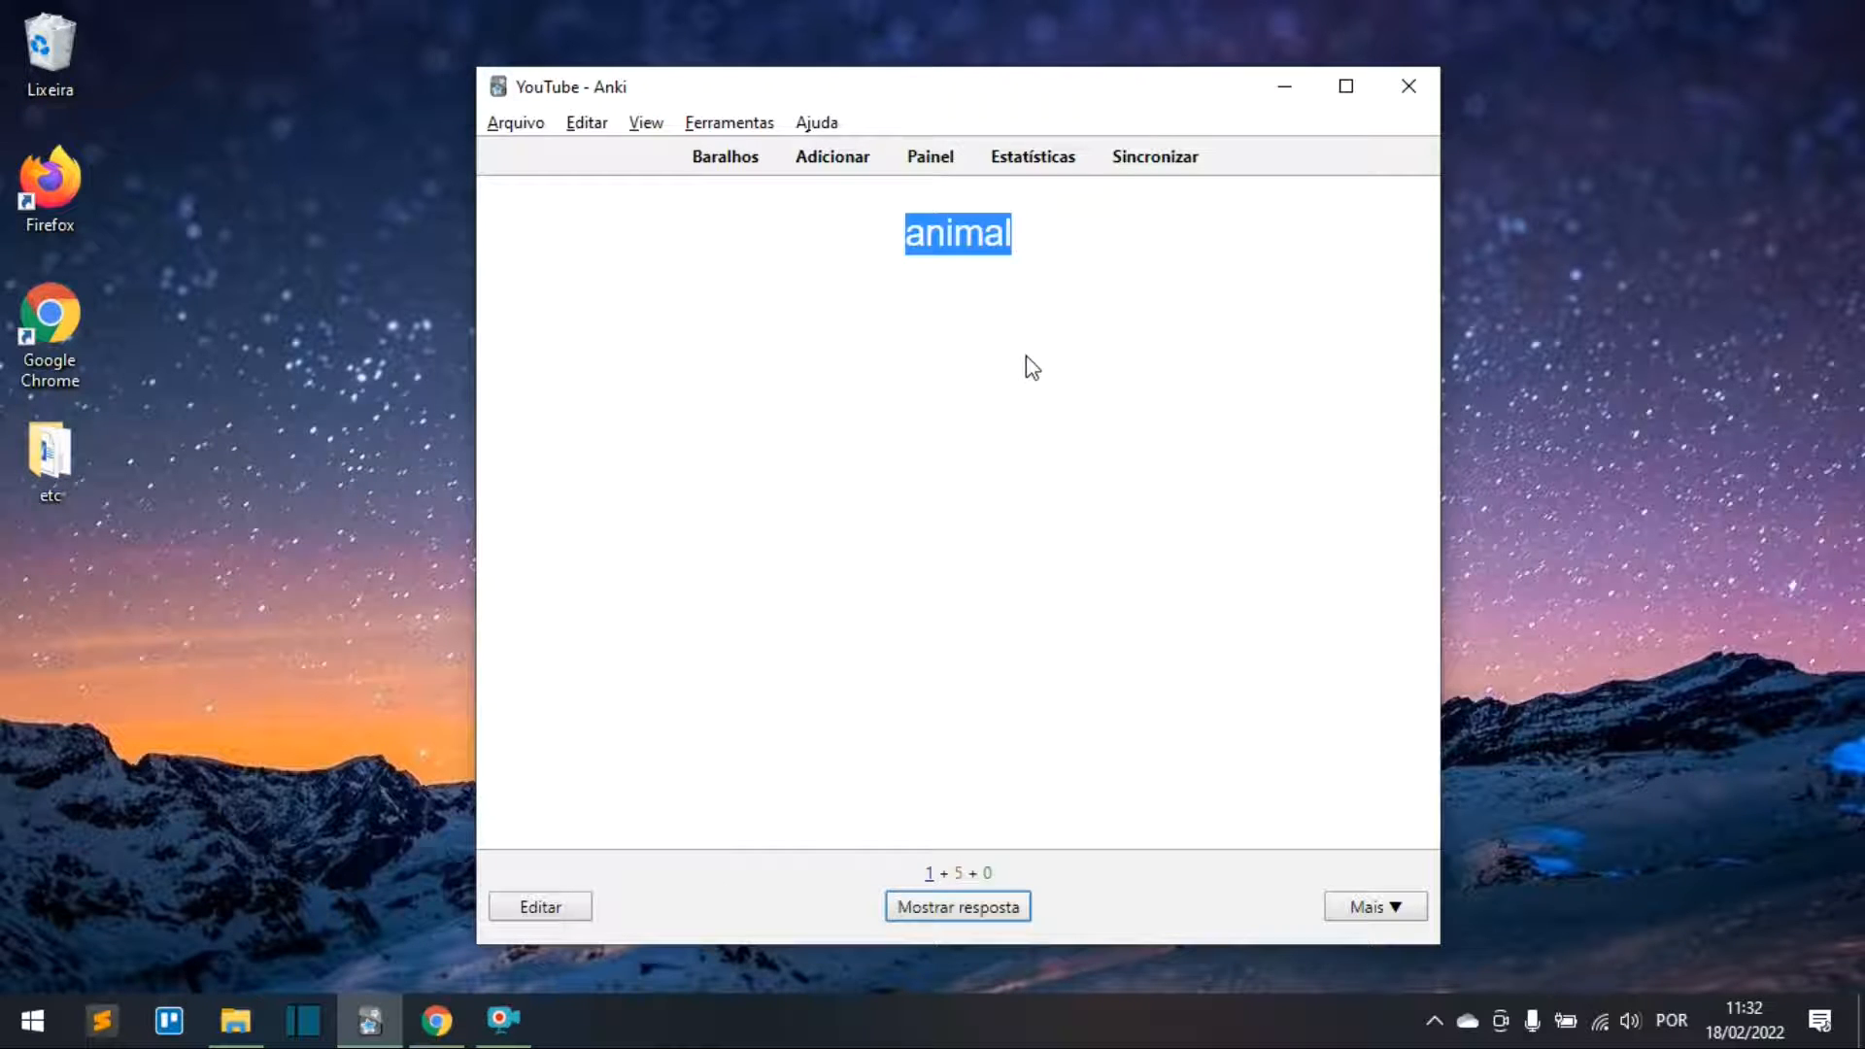
{"action": "left_click", "coordinate": [1002, 907]}
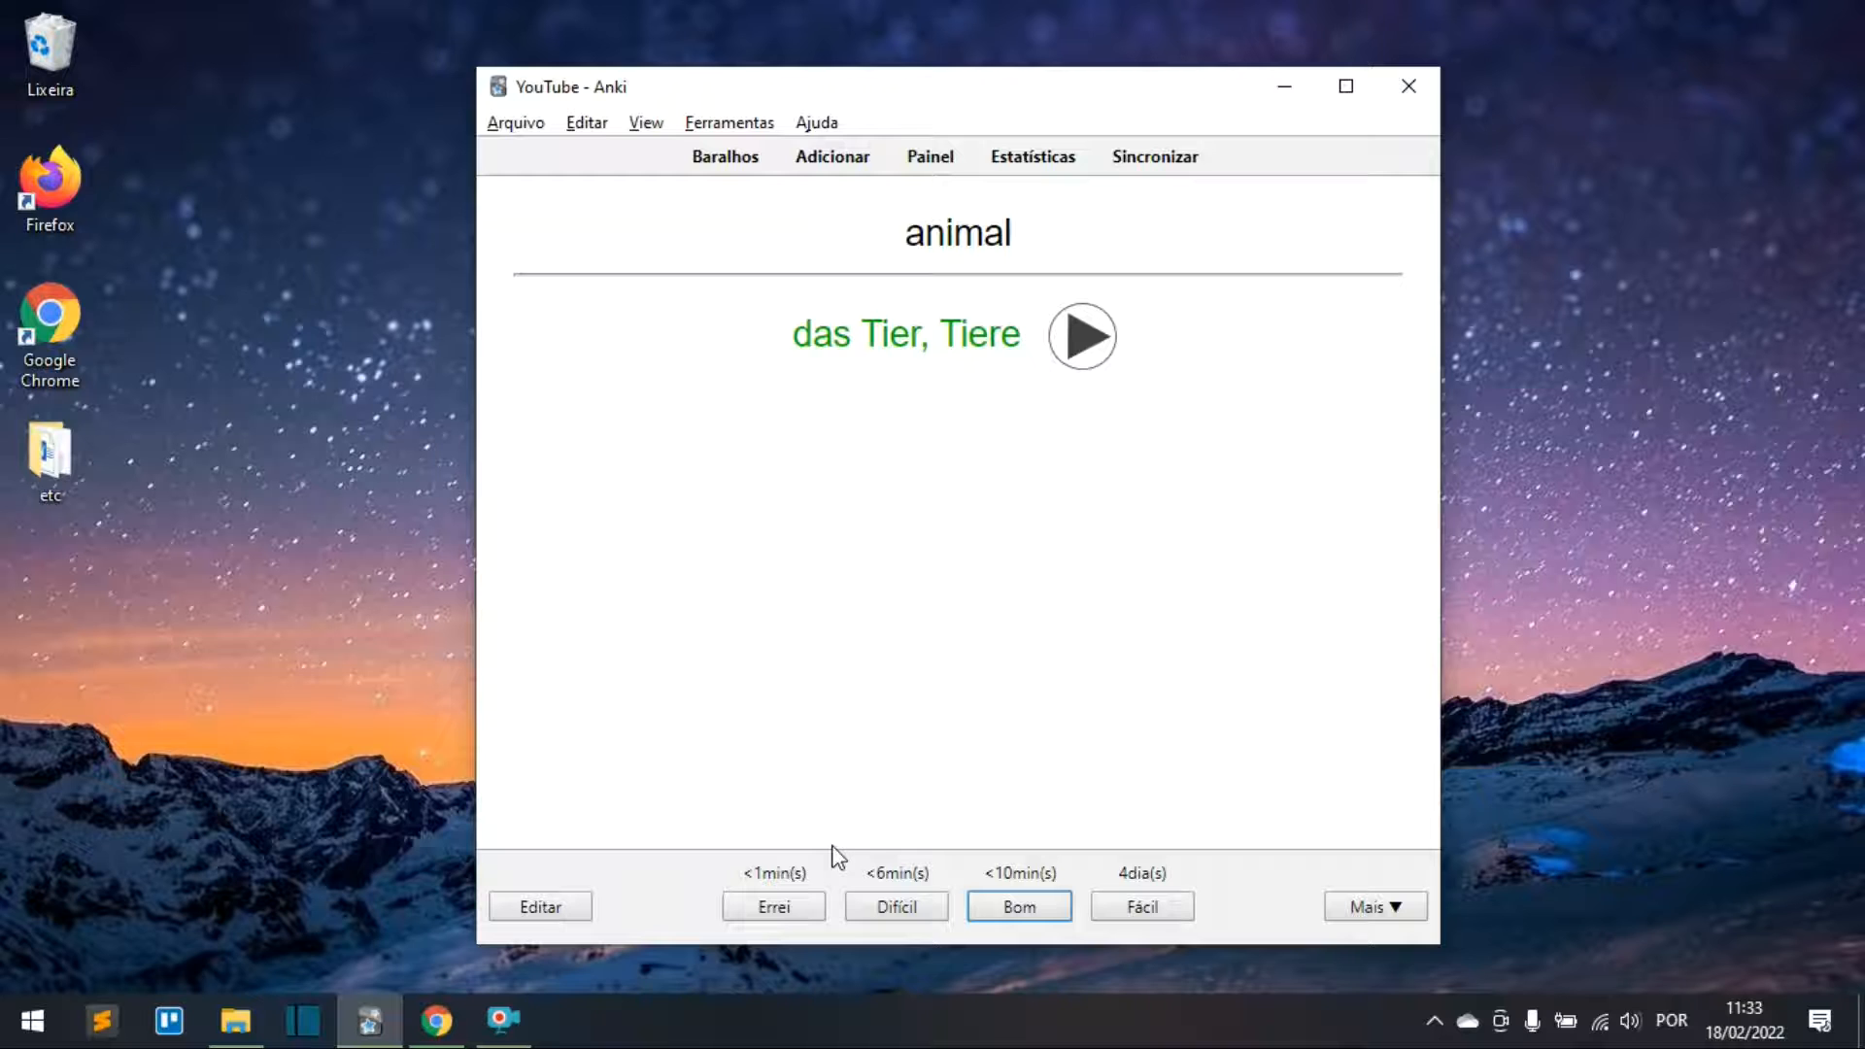
Step: Leave the review for the deck list, where Deutsch shows 1 new and 5 due
{"action": "left_click", "coordinate": [722, 163]}
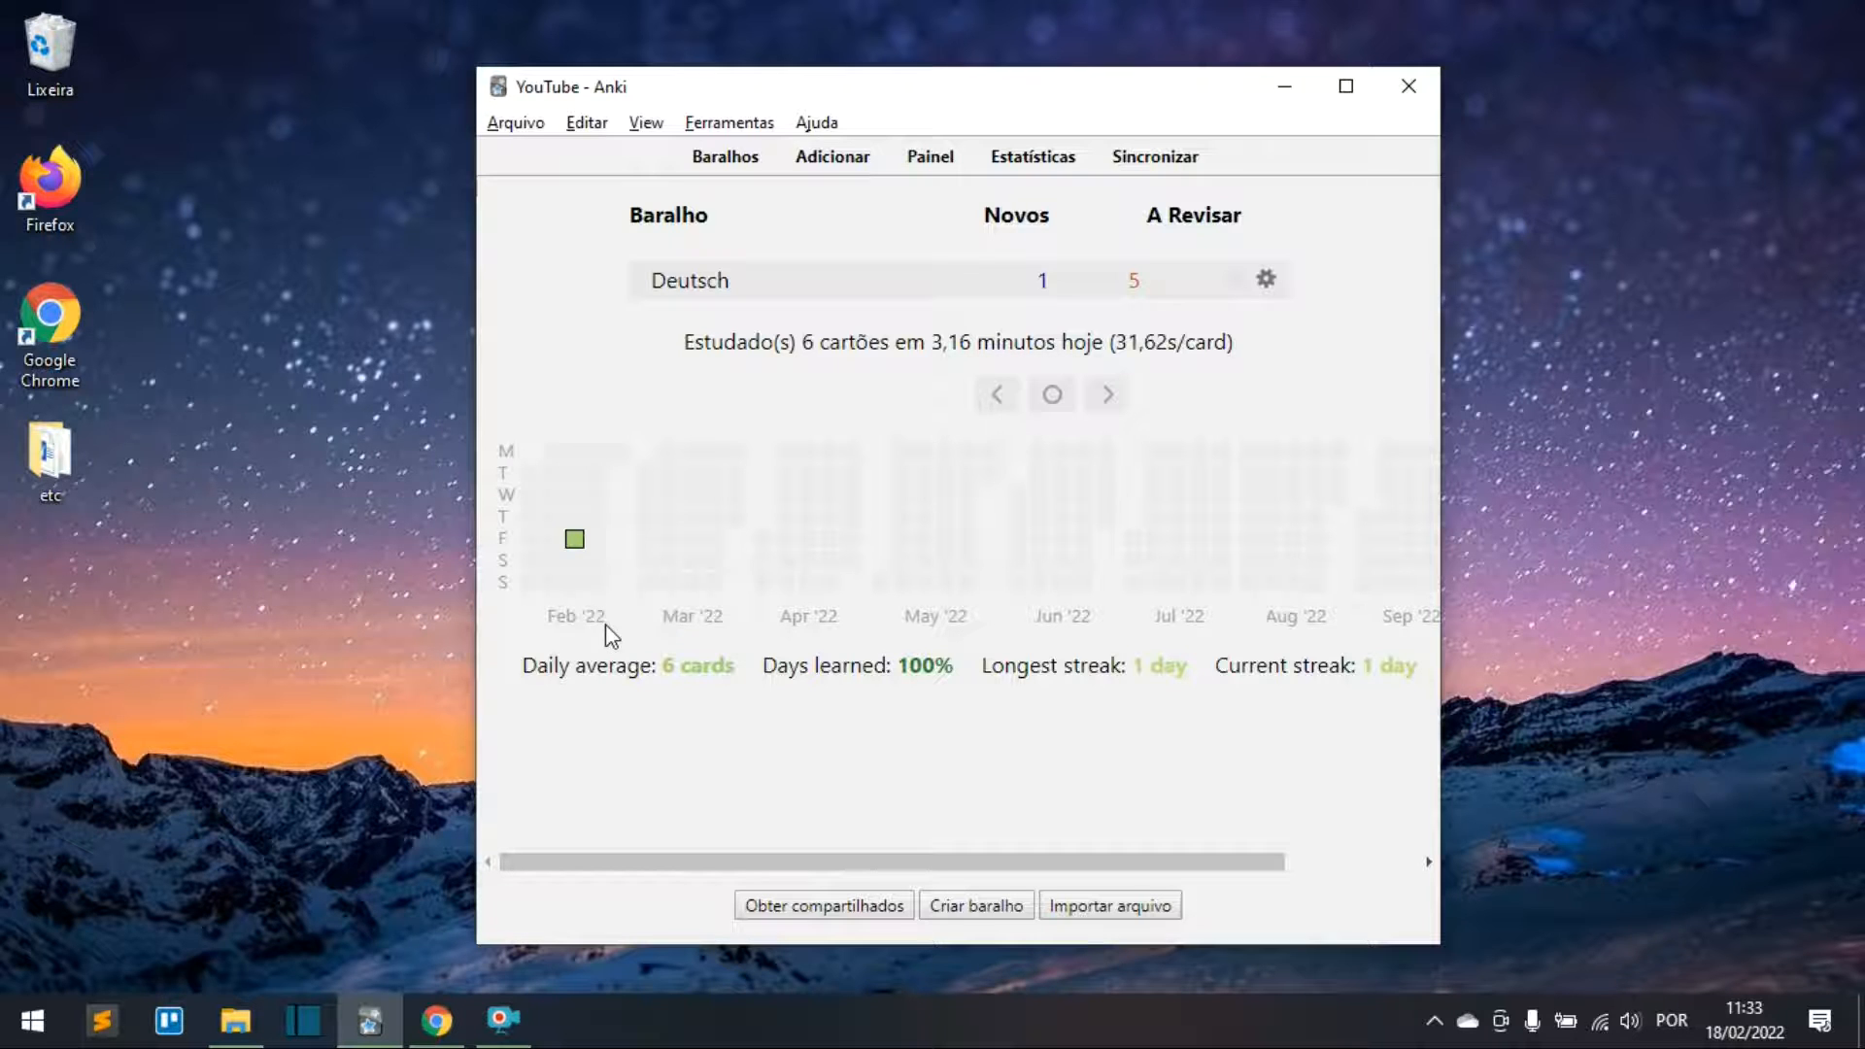
{"action": "mouse_move", "coordinate": [576, 549]}
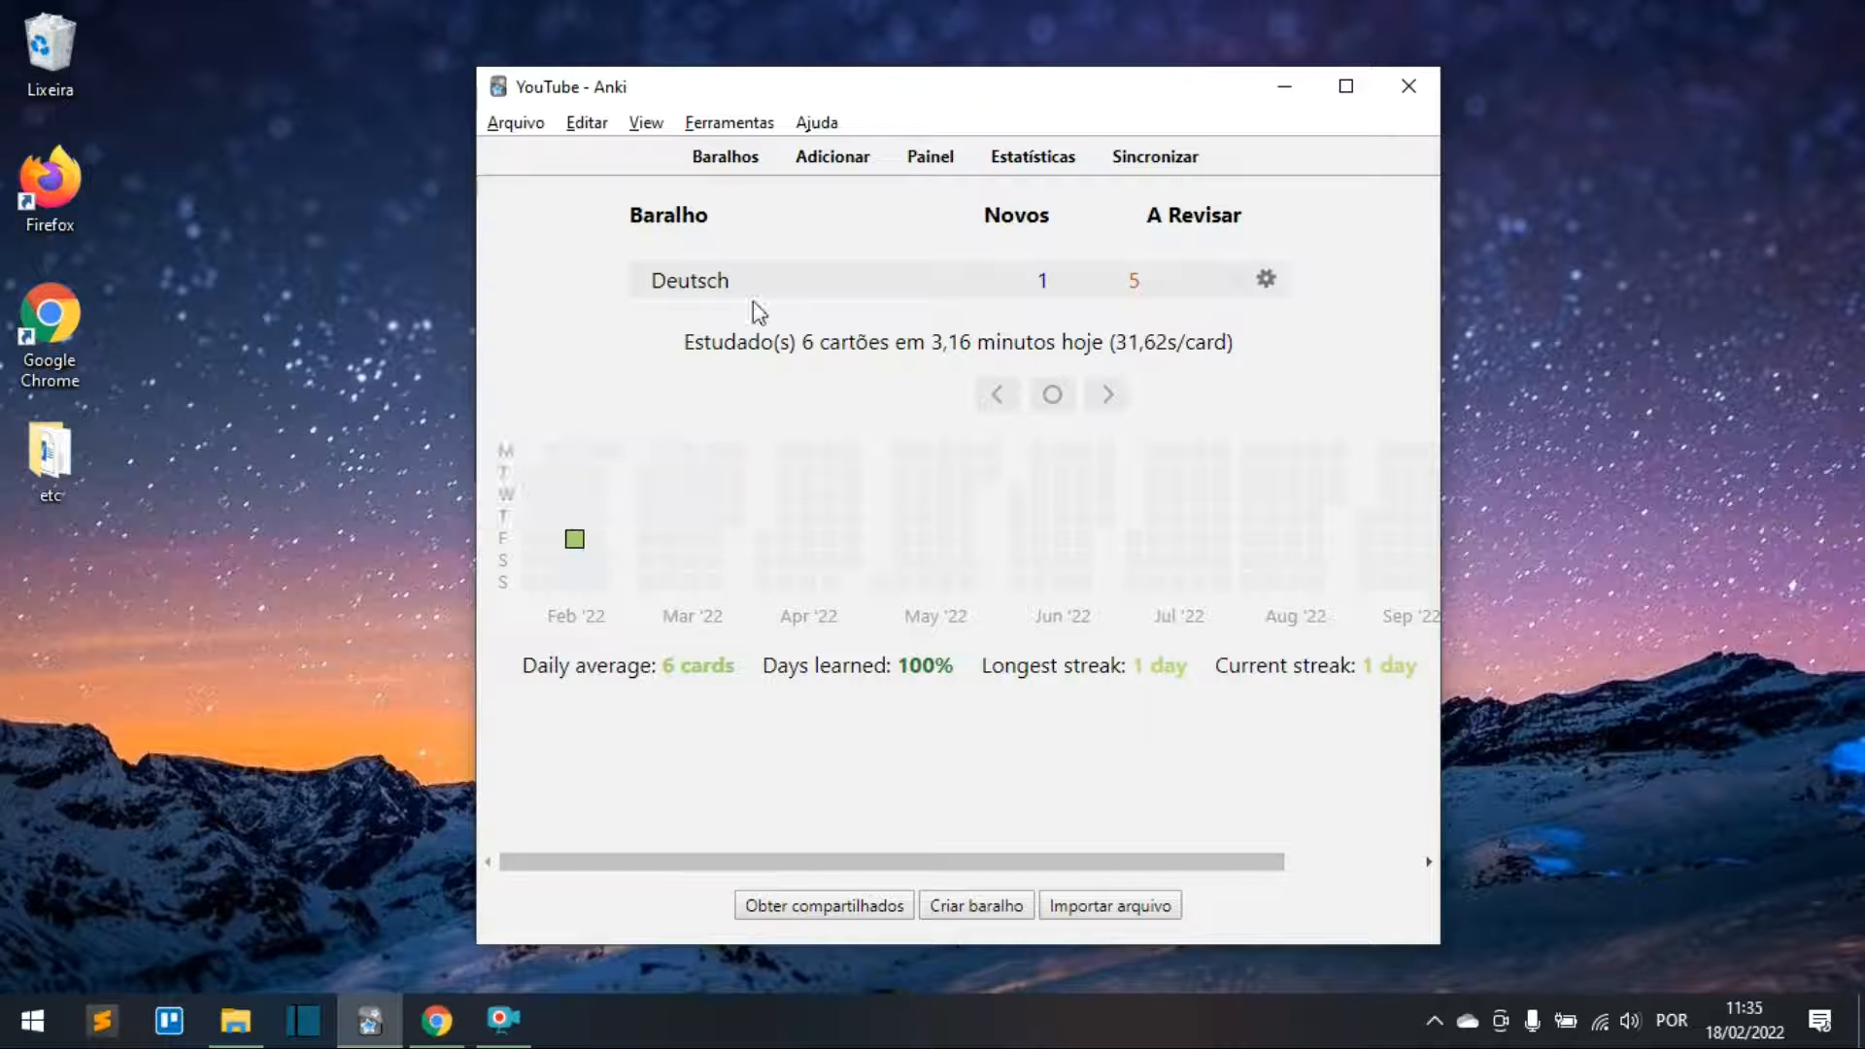
Step: Start a new note using the Básico (digite a resposta) note type
{"action": "left_click", "coordinate": [830, 158]}
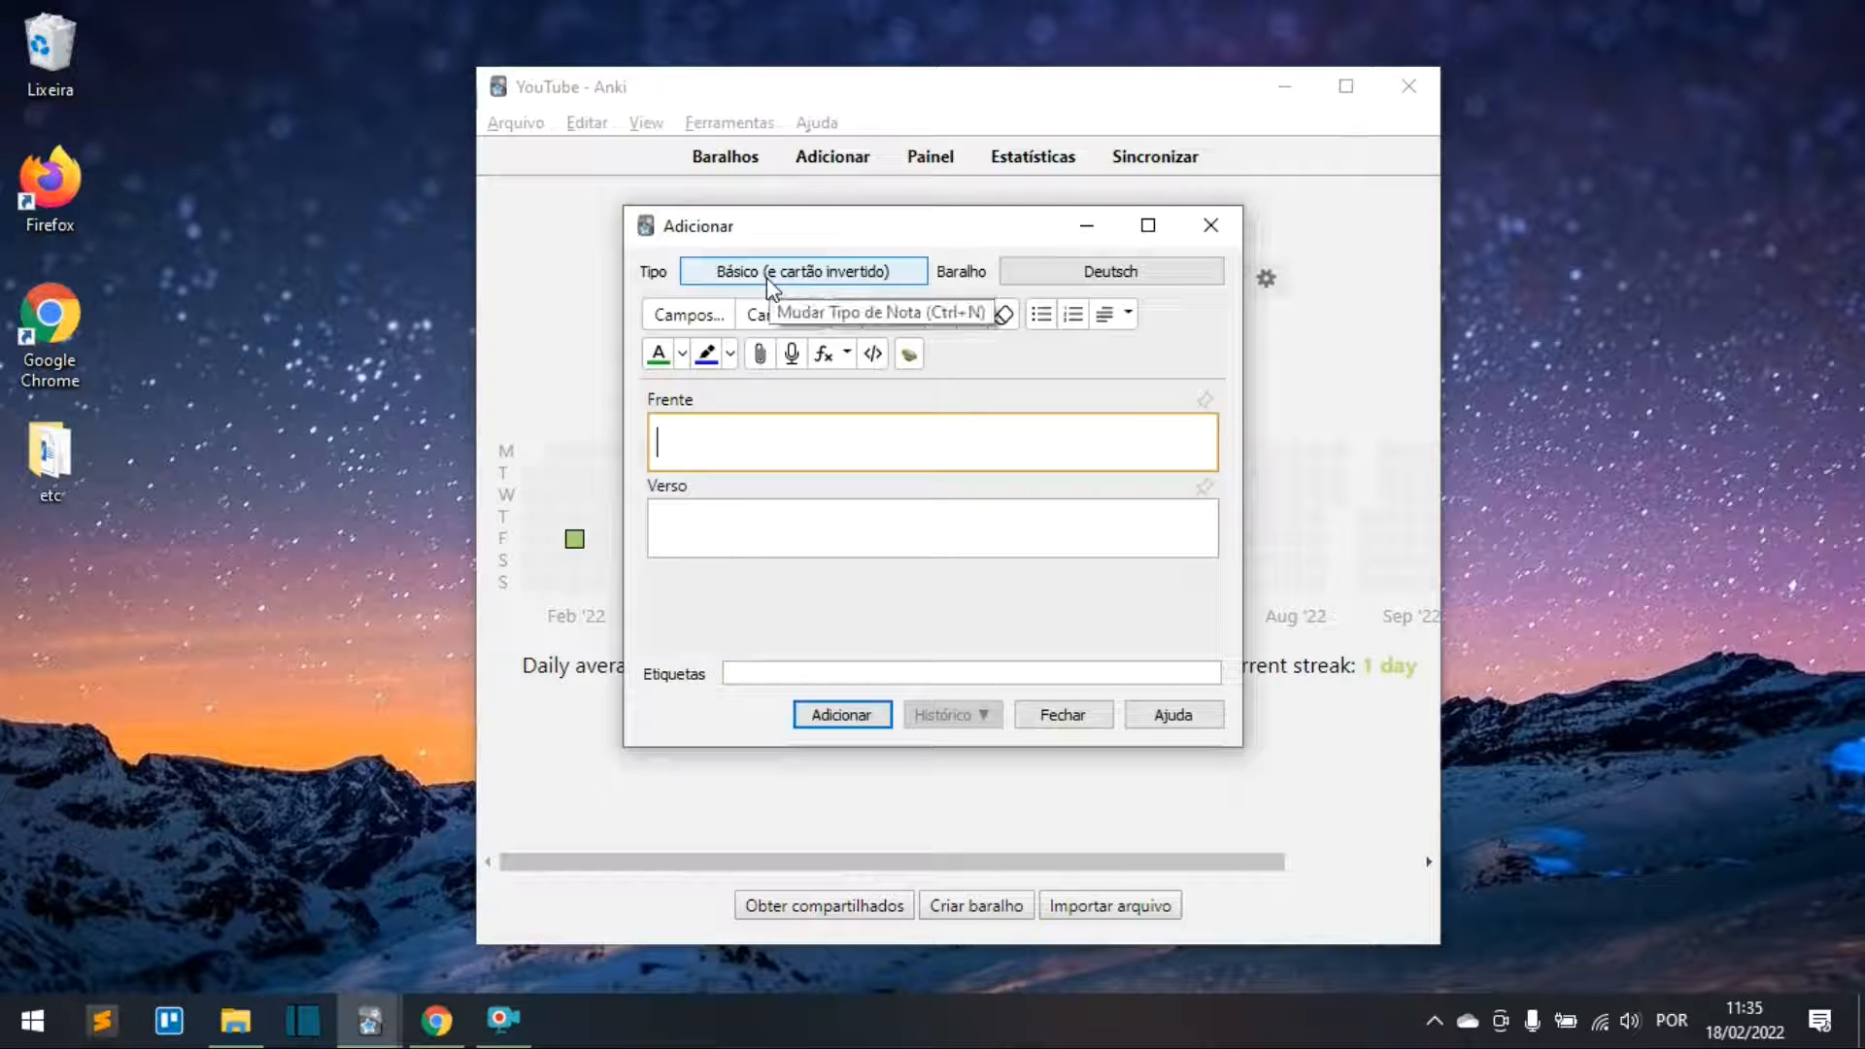
{"action": "left_click", "coordinate": [766, 278]}
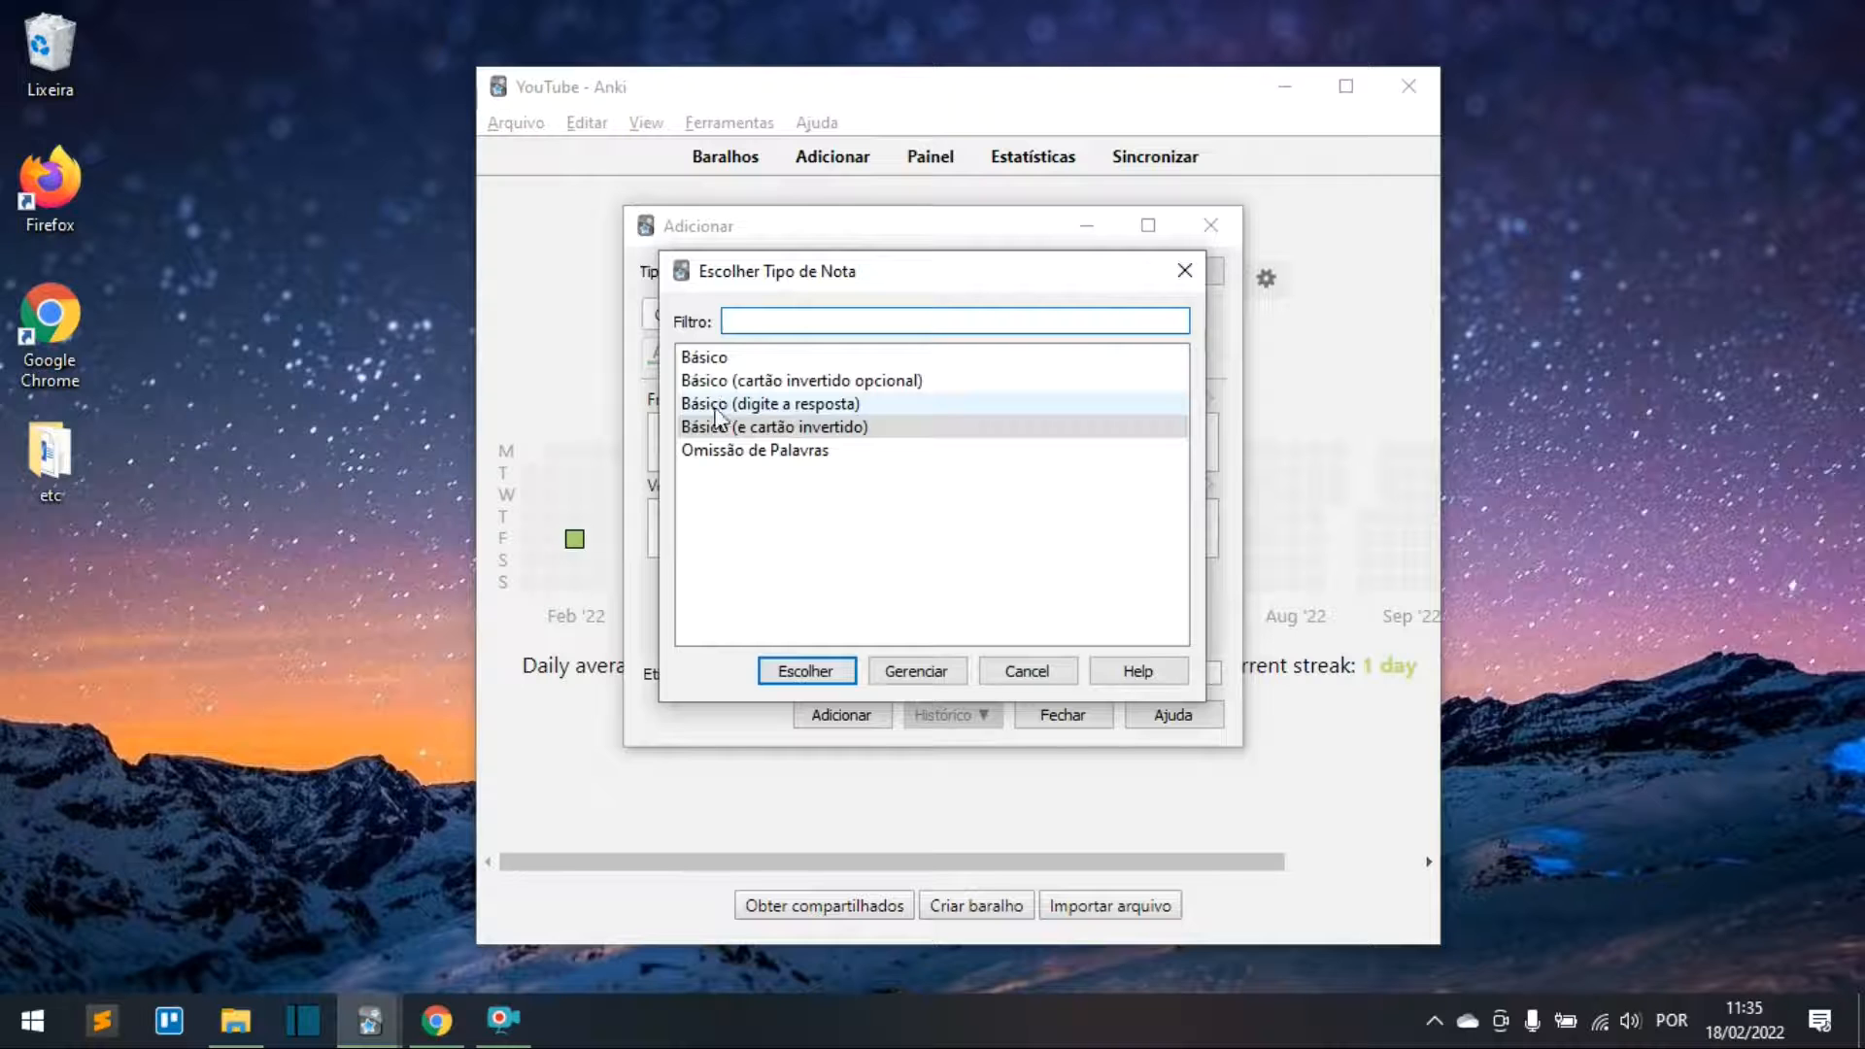
{"action": "left_click", "coordinate": [719, 404]}
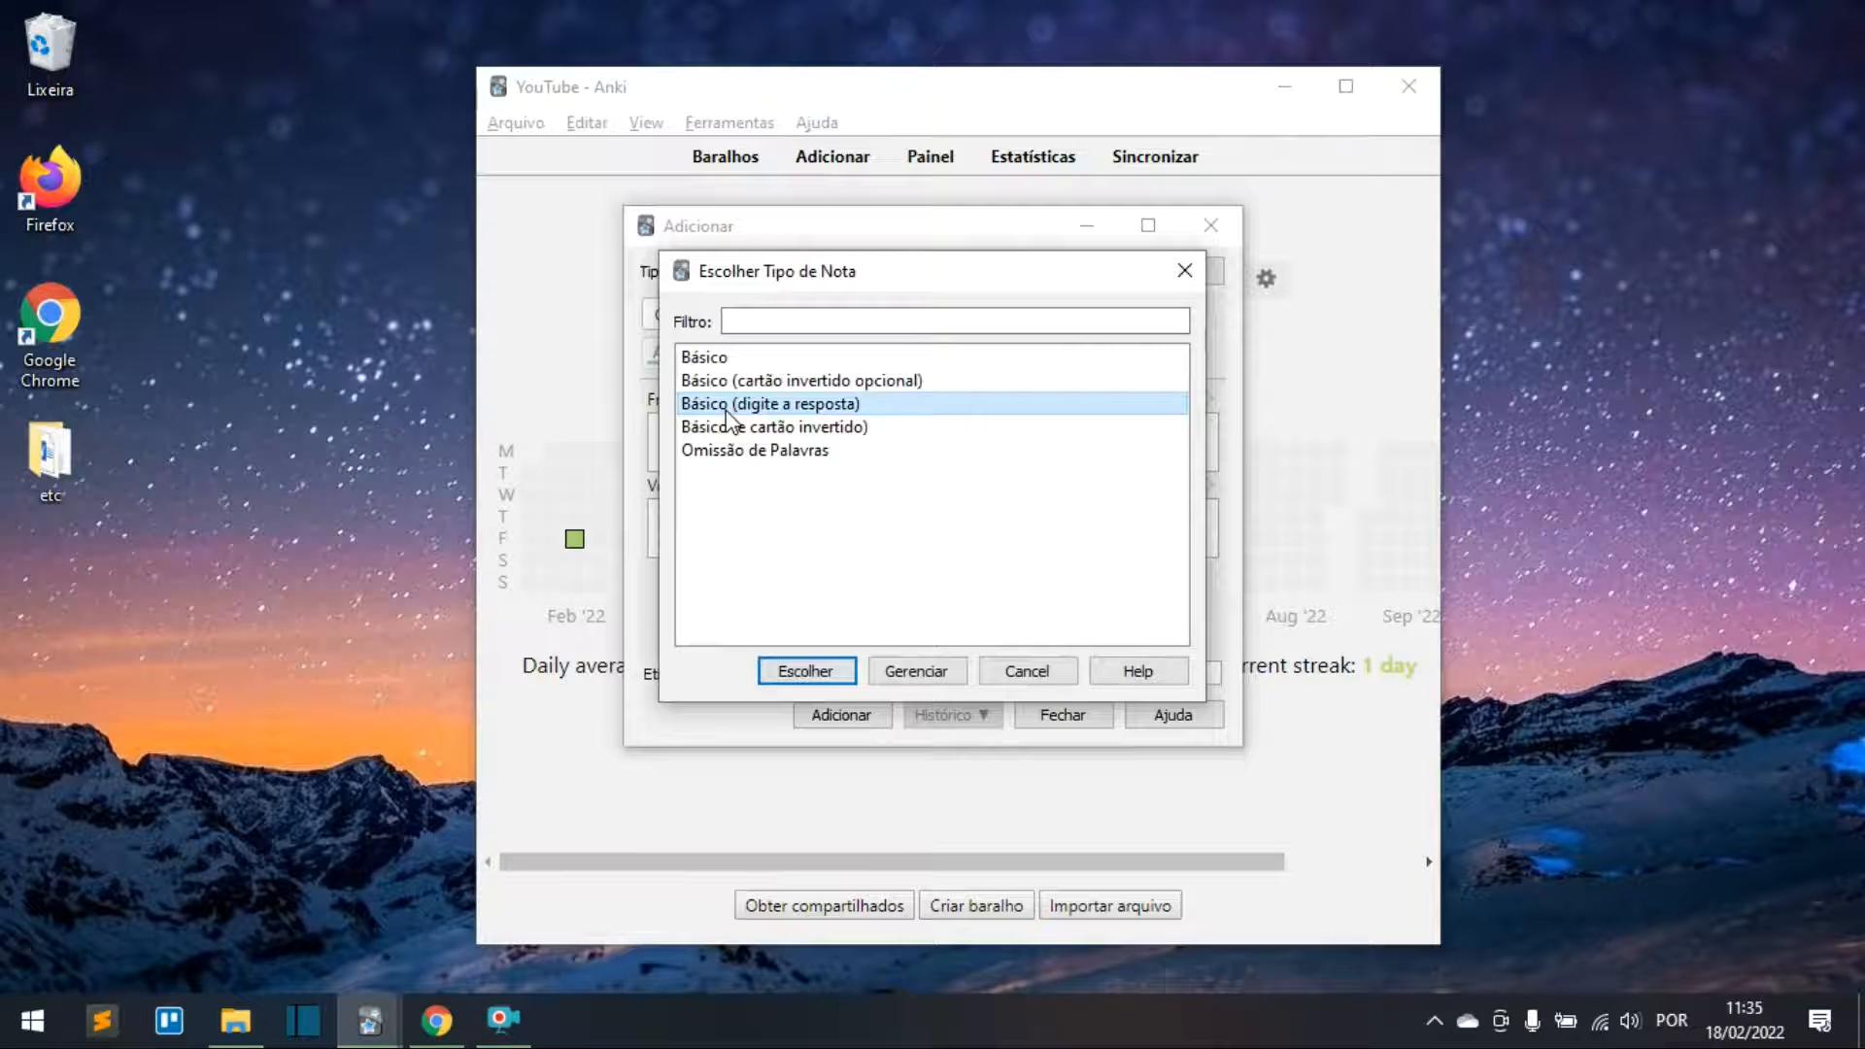
{"action": "left_click", "coordinate": [833, 674]}
Step: Enter cozinhar on the front and kochen on the back, and add the card
{"action": "left_click", "coordinate": [738, 535]}
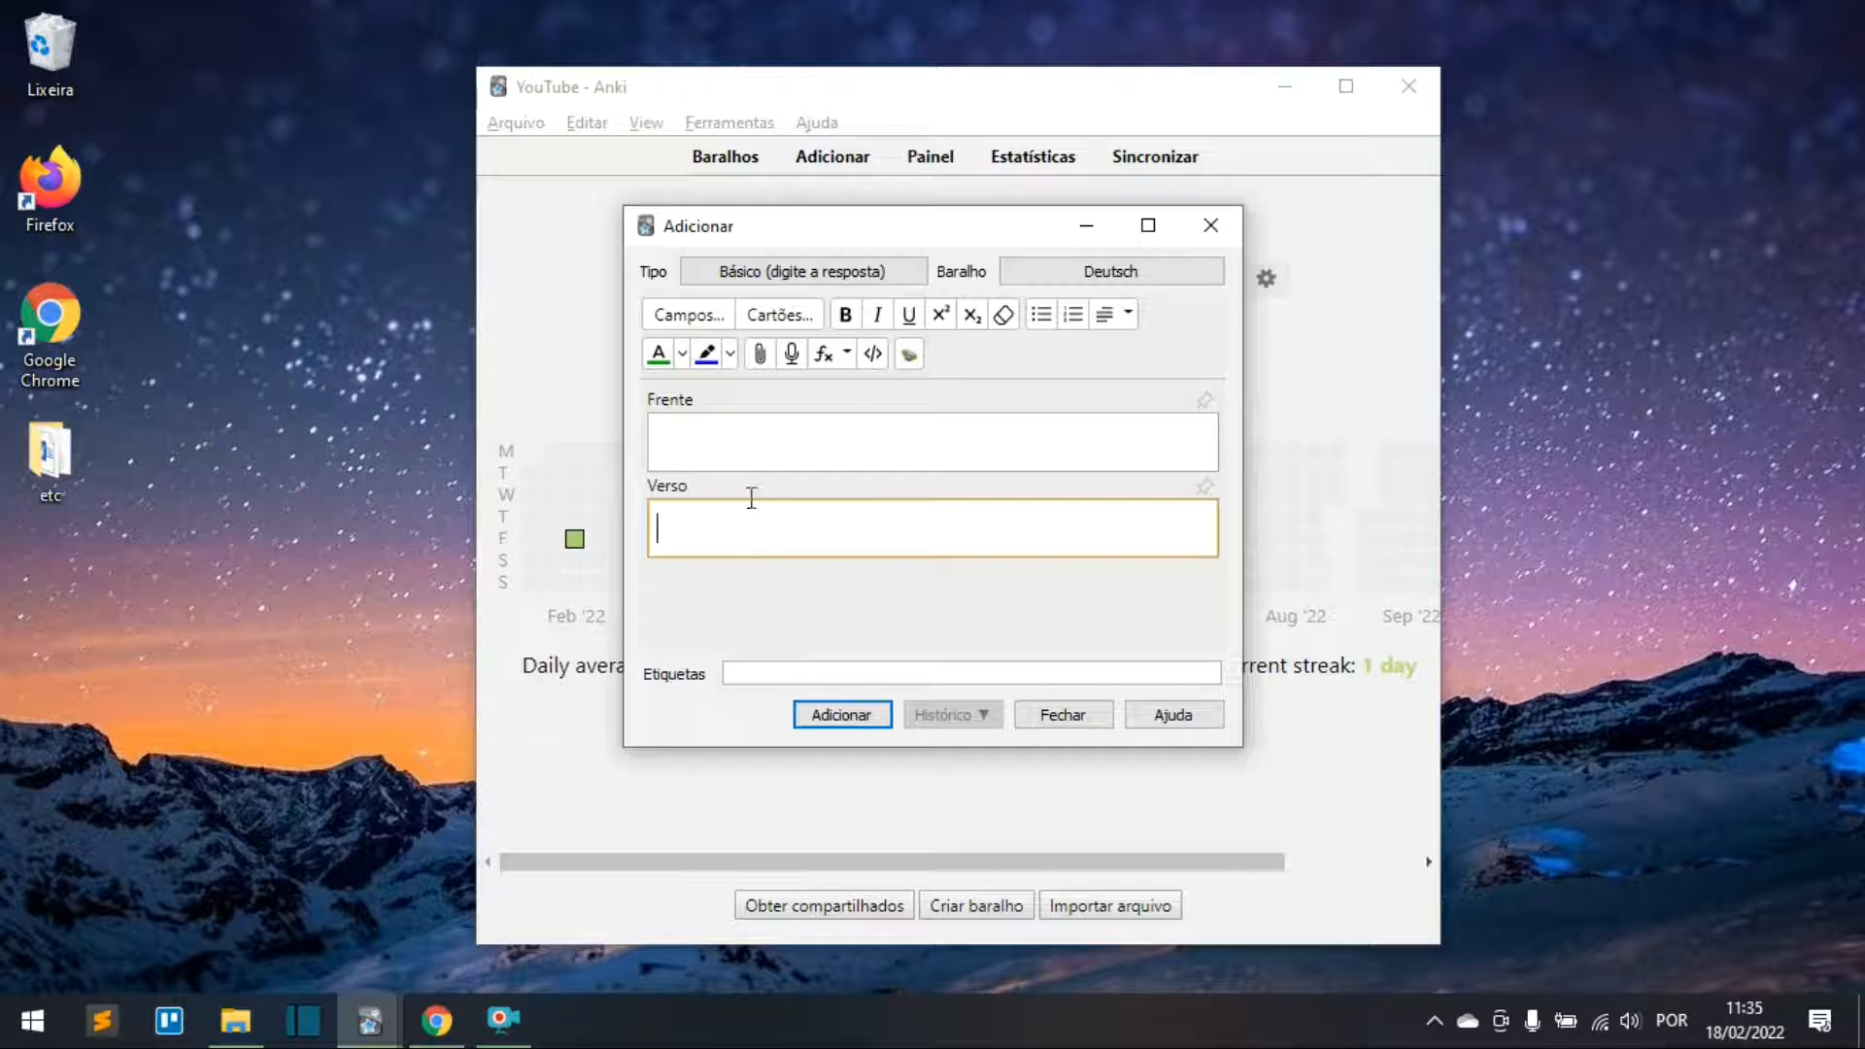
{"action": "left_click", "coordinate": [760, 448]}
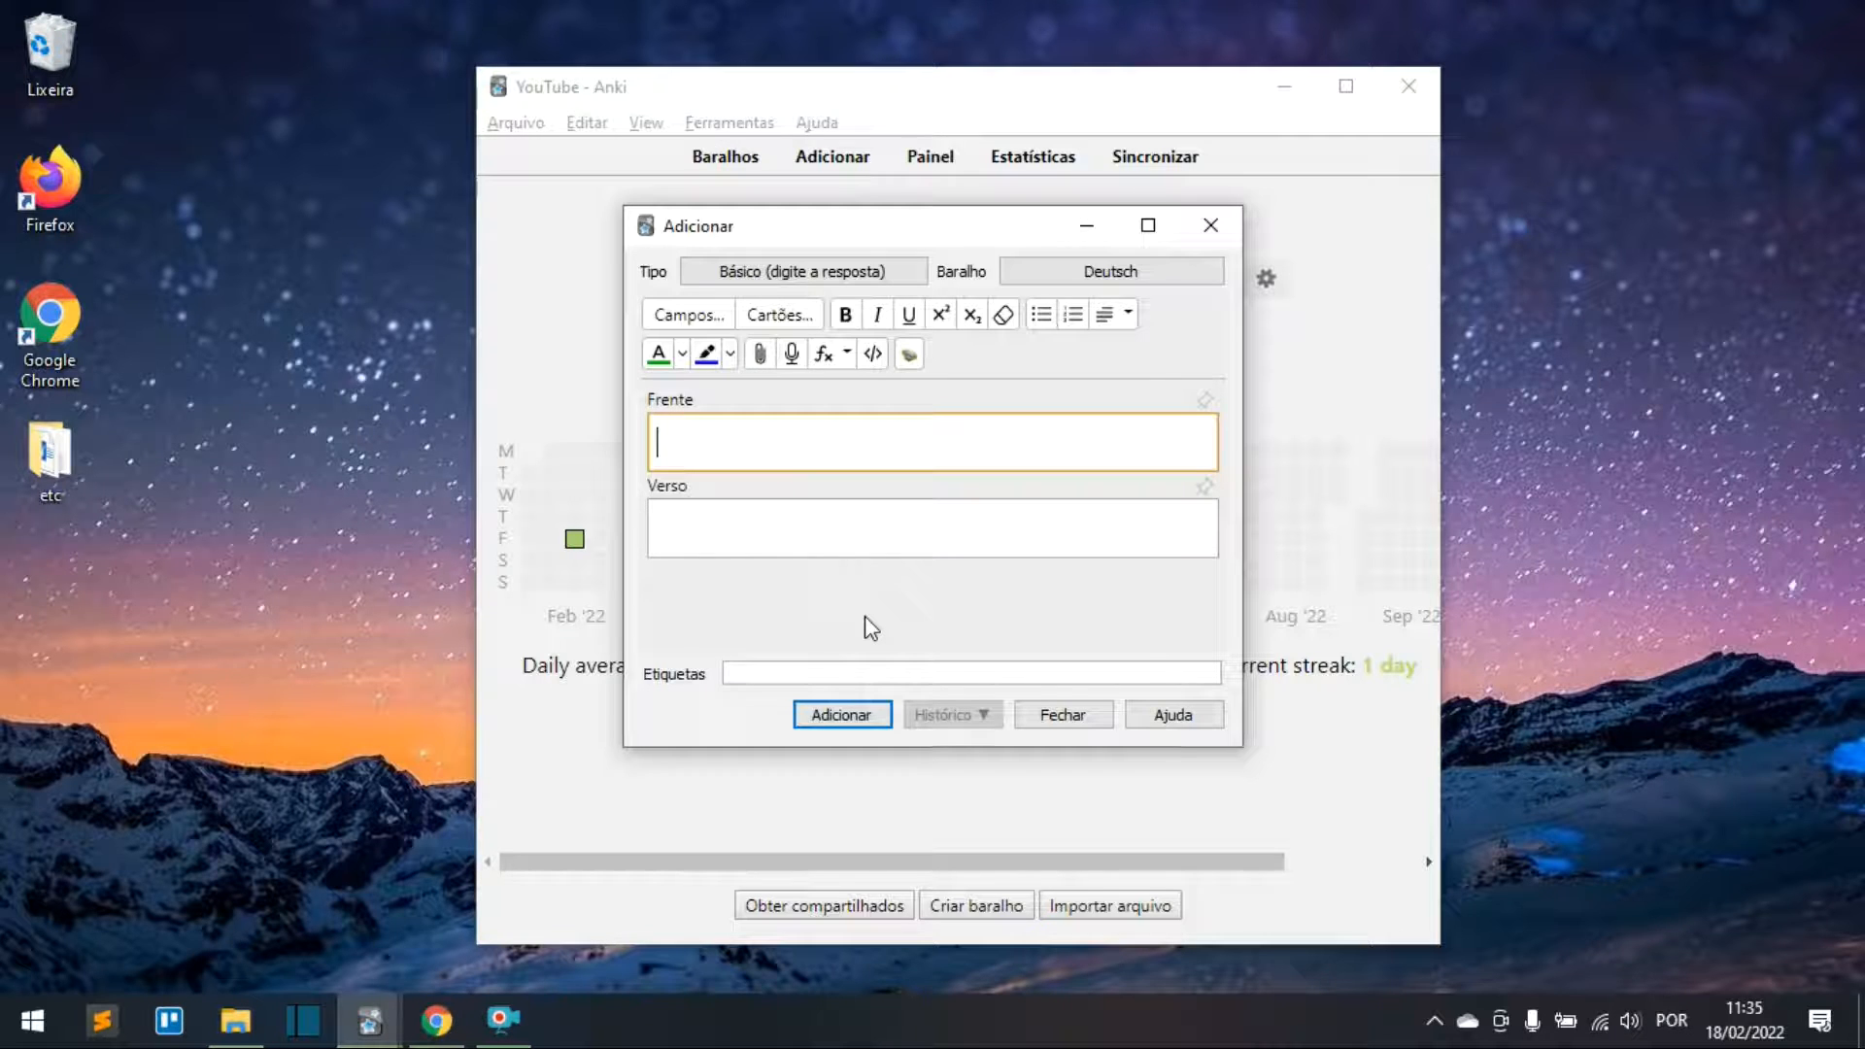
{"action": "type", "text": "cozinhar"}
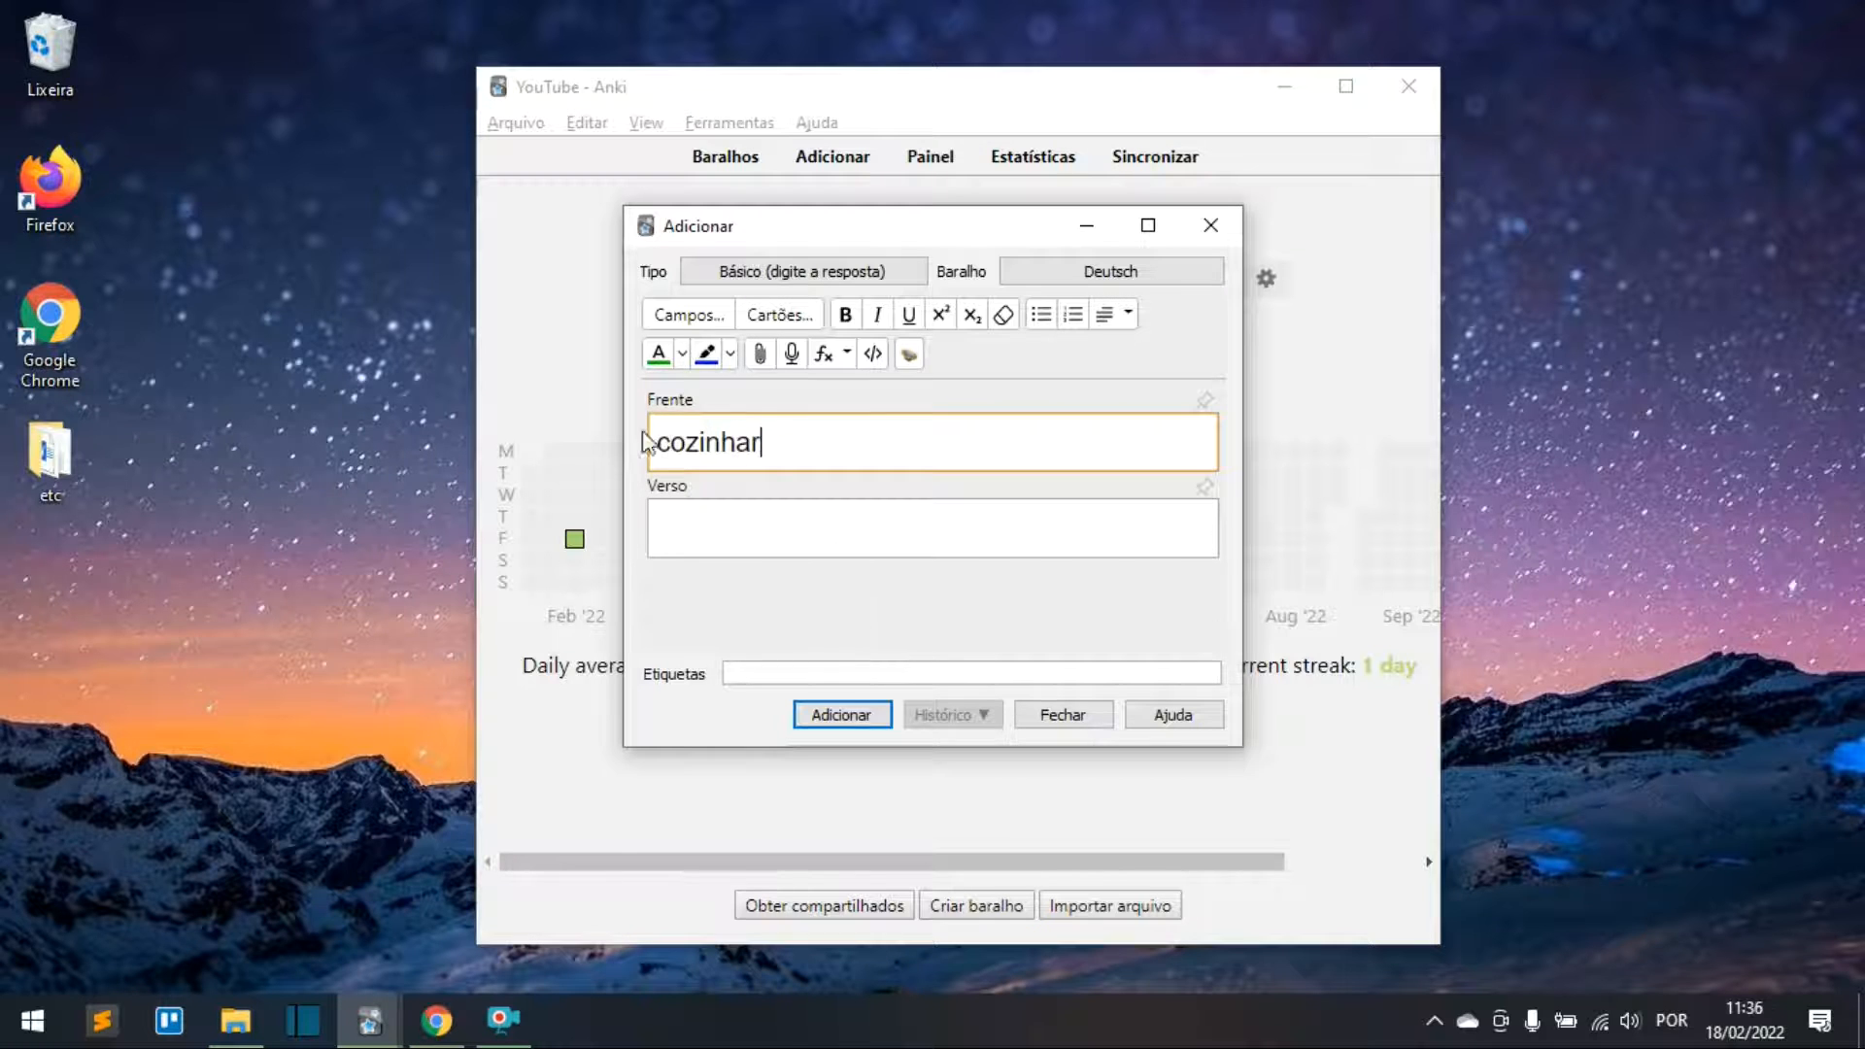
{"action": "left_click", "coordinate": [772, 530]}
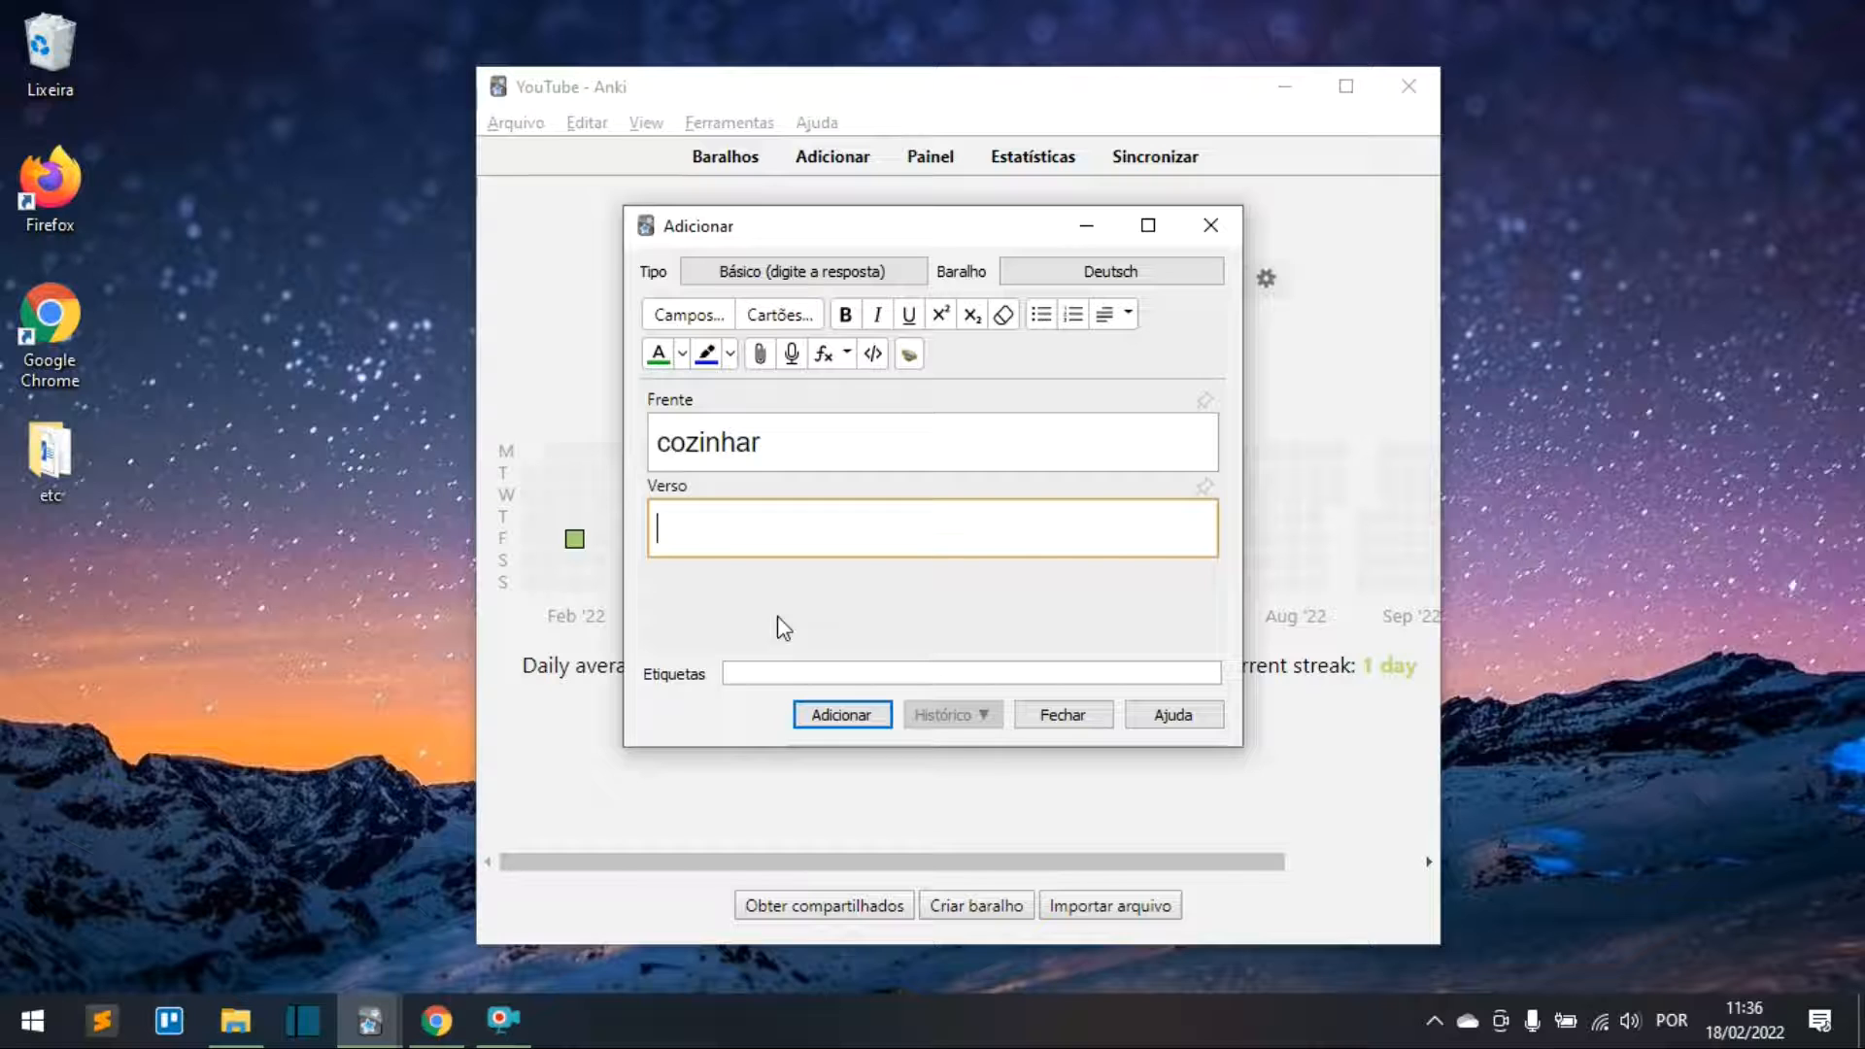
{"action": "type", "text": "kochen"}
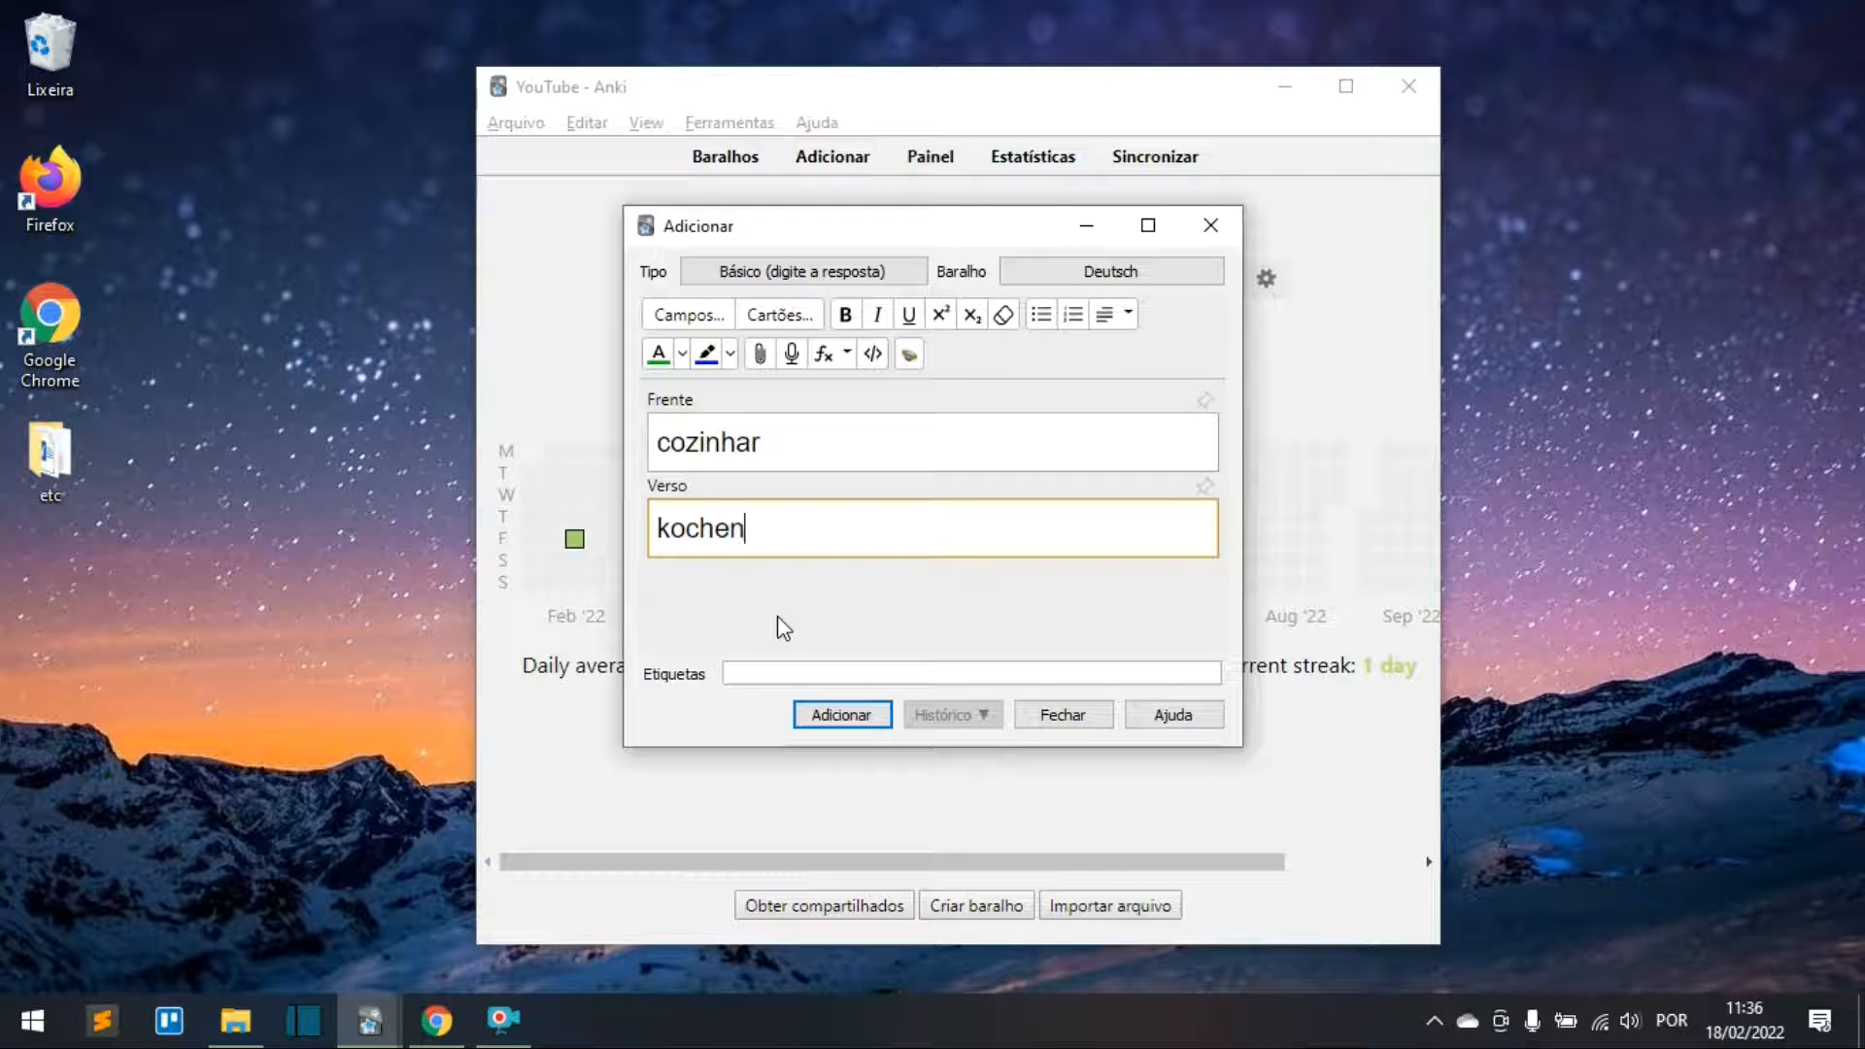
{"action": "left_click", "coordinate": [843, 715]}
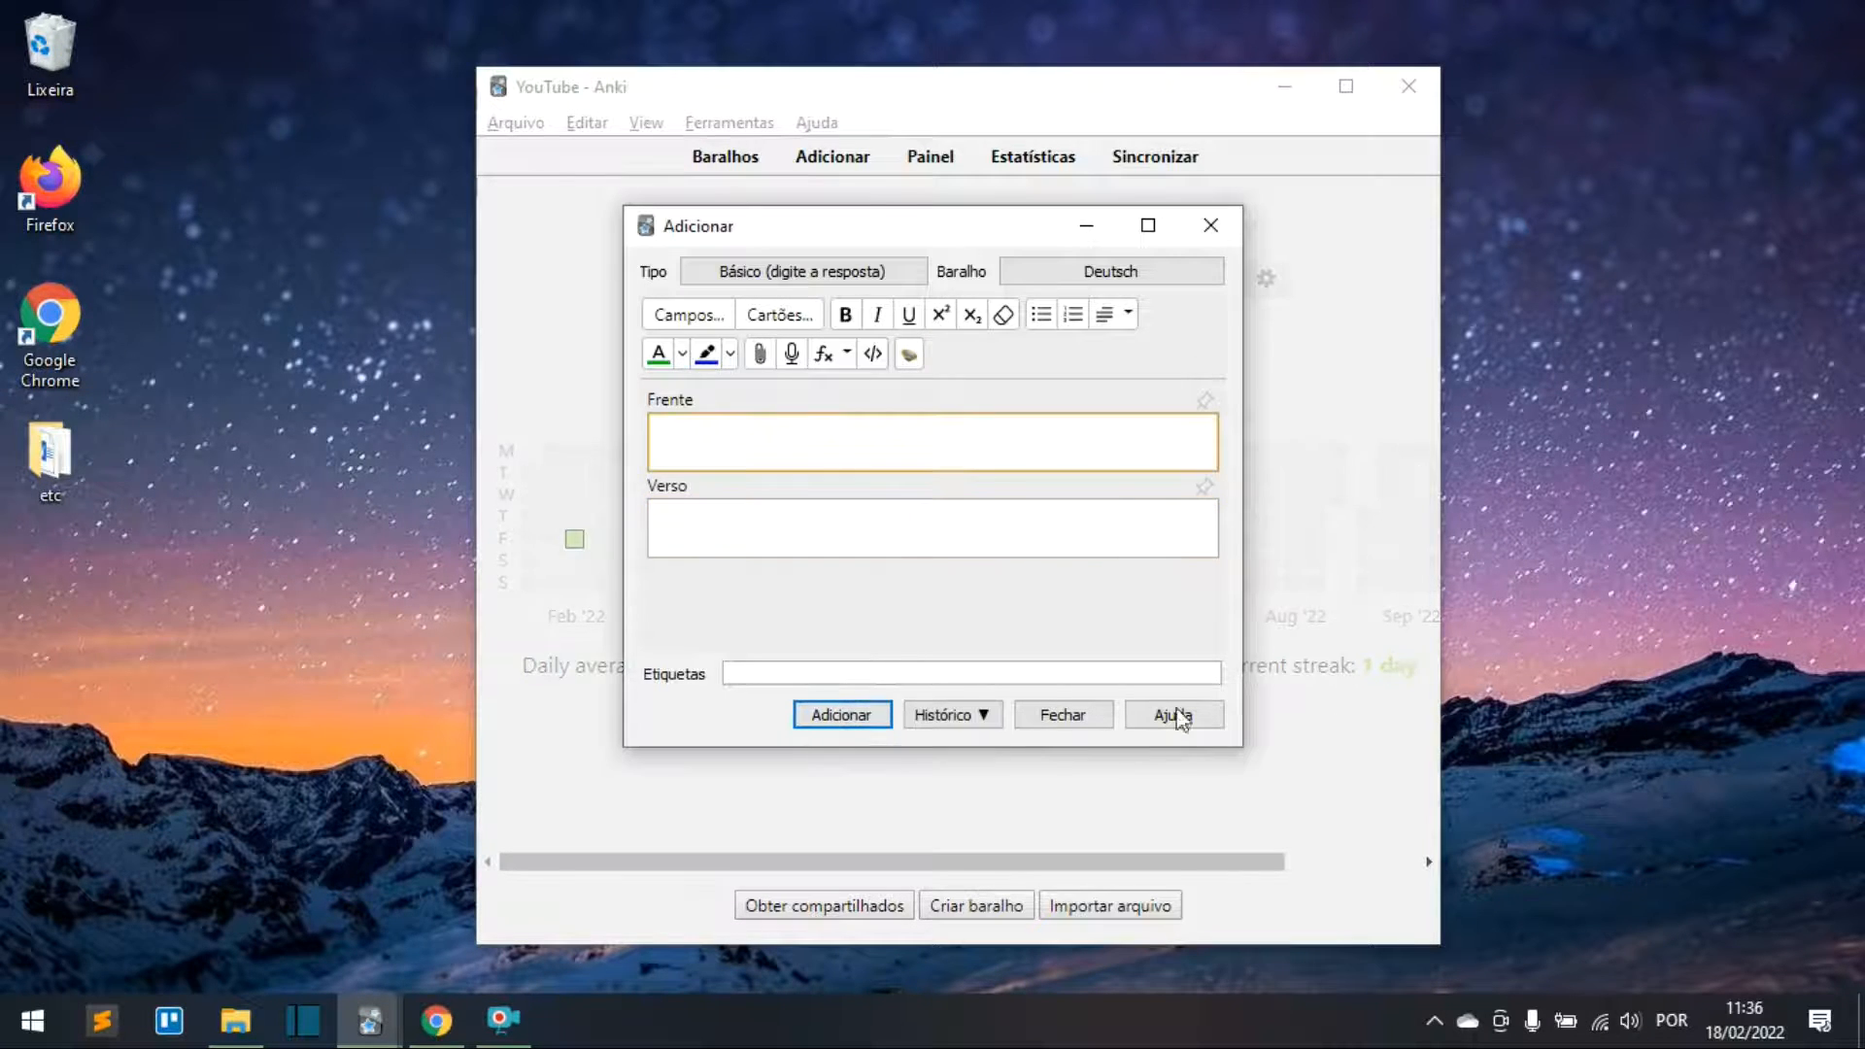
{"action": "left_click", "coordinate": [1073, 717]}
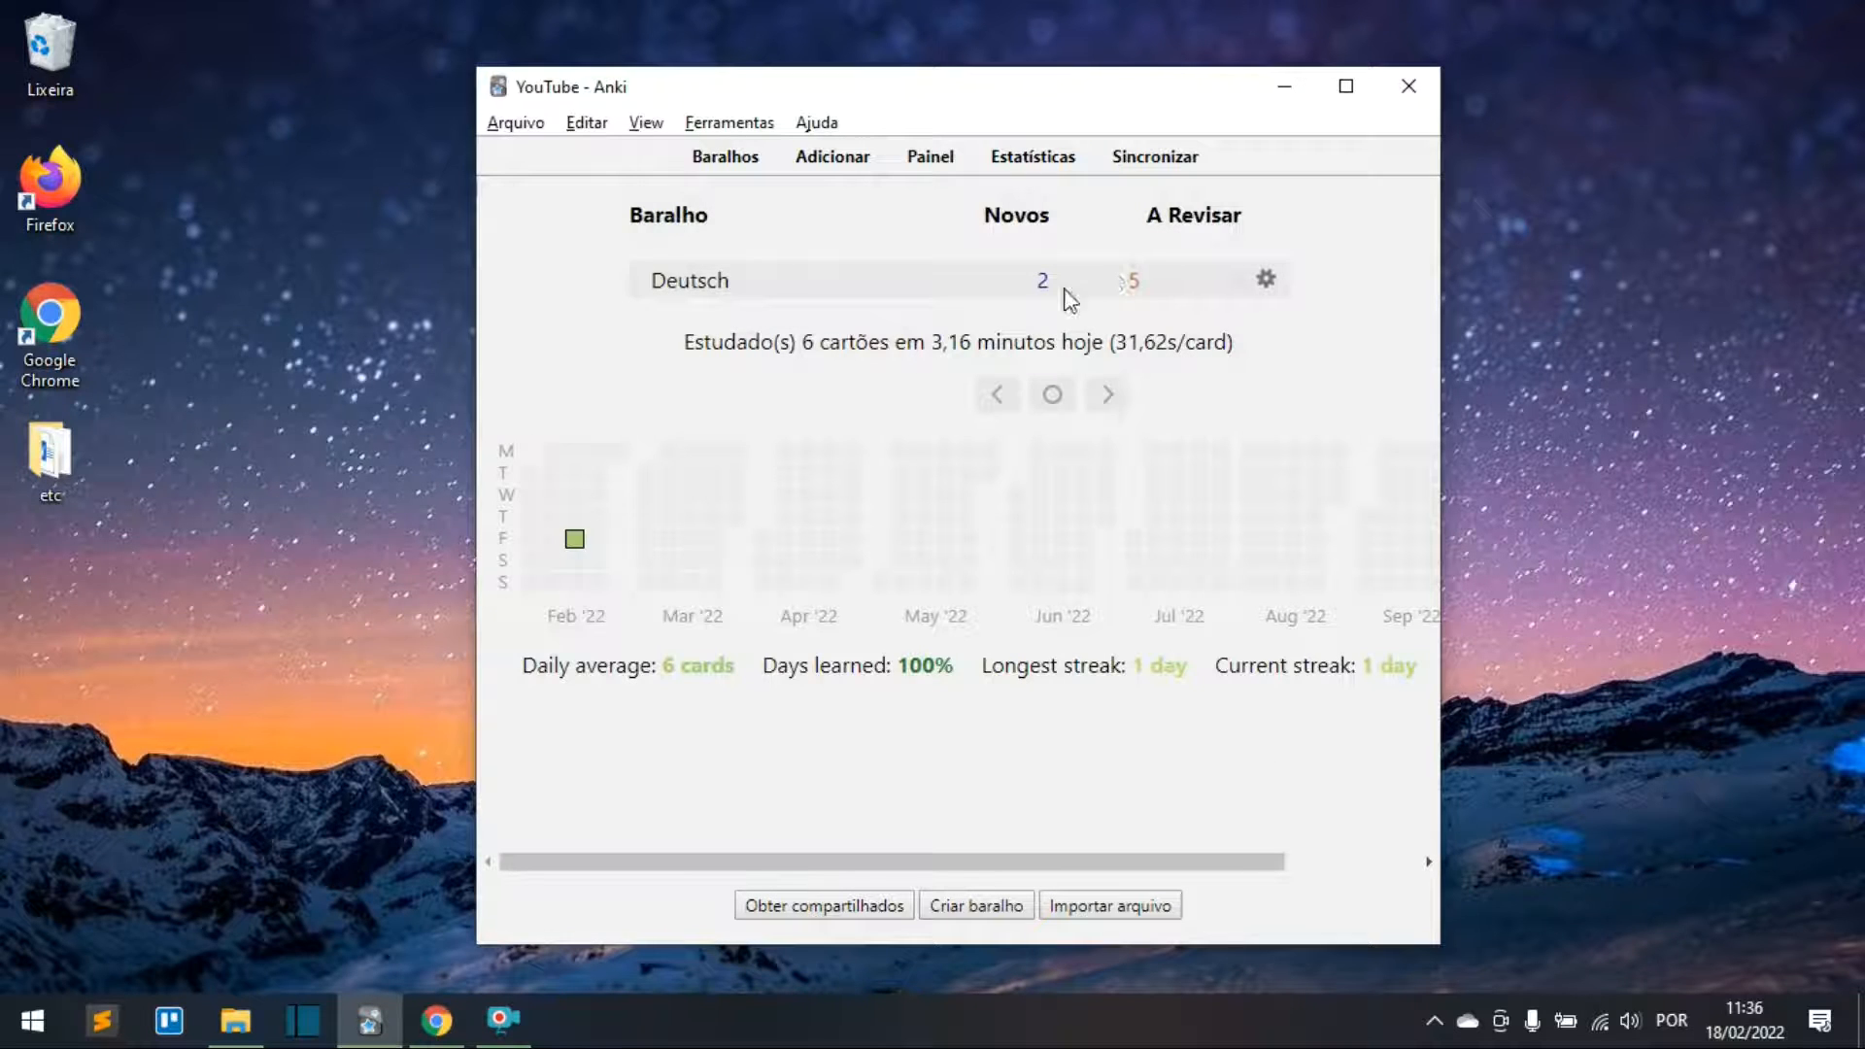
Step: Study Deutsch, answer the cozinhar card with misspelt kochn, check it against kochen, then return to decks
{"action": "left_click", "coordinate": [708, 282]}
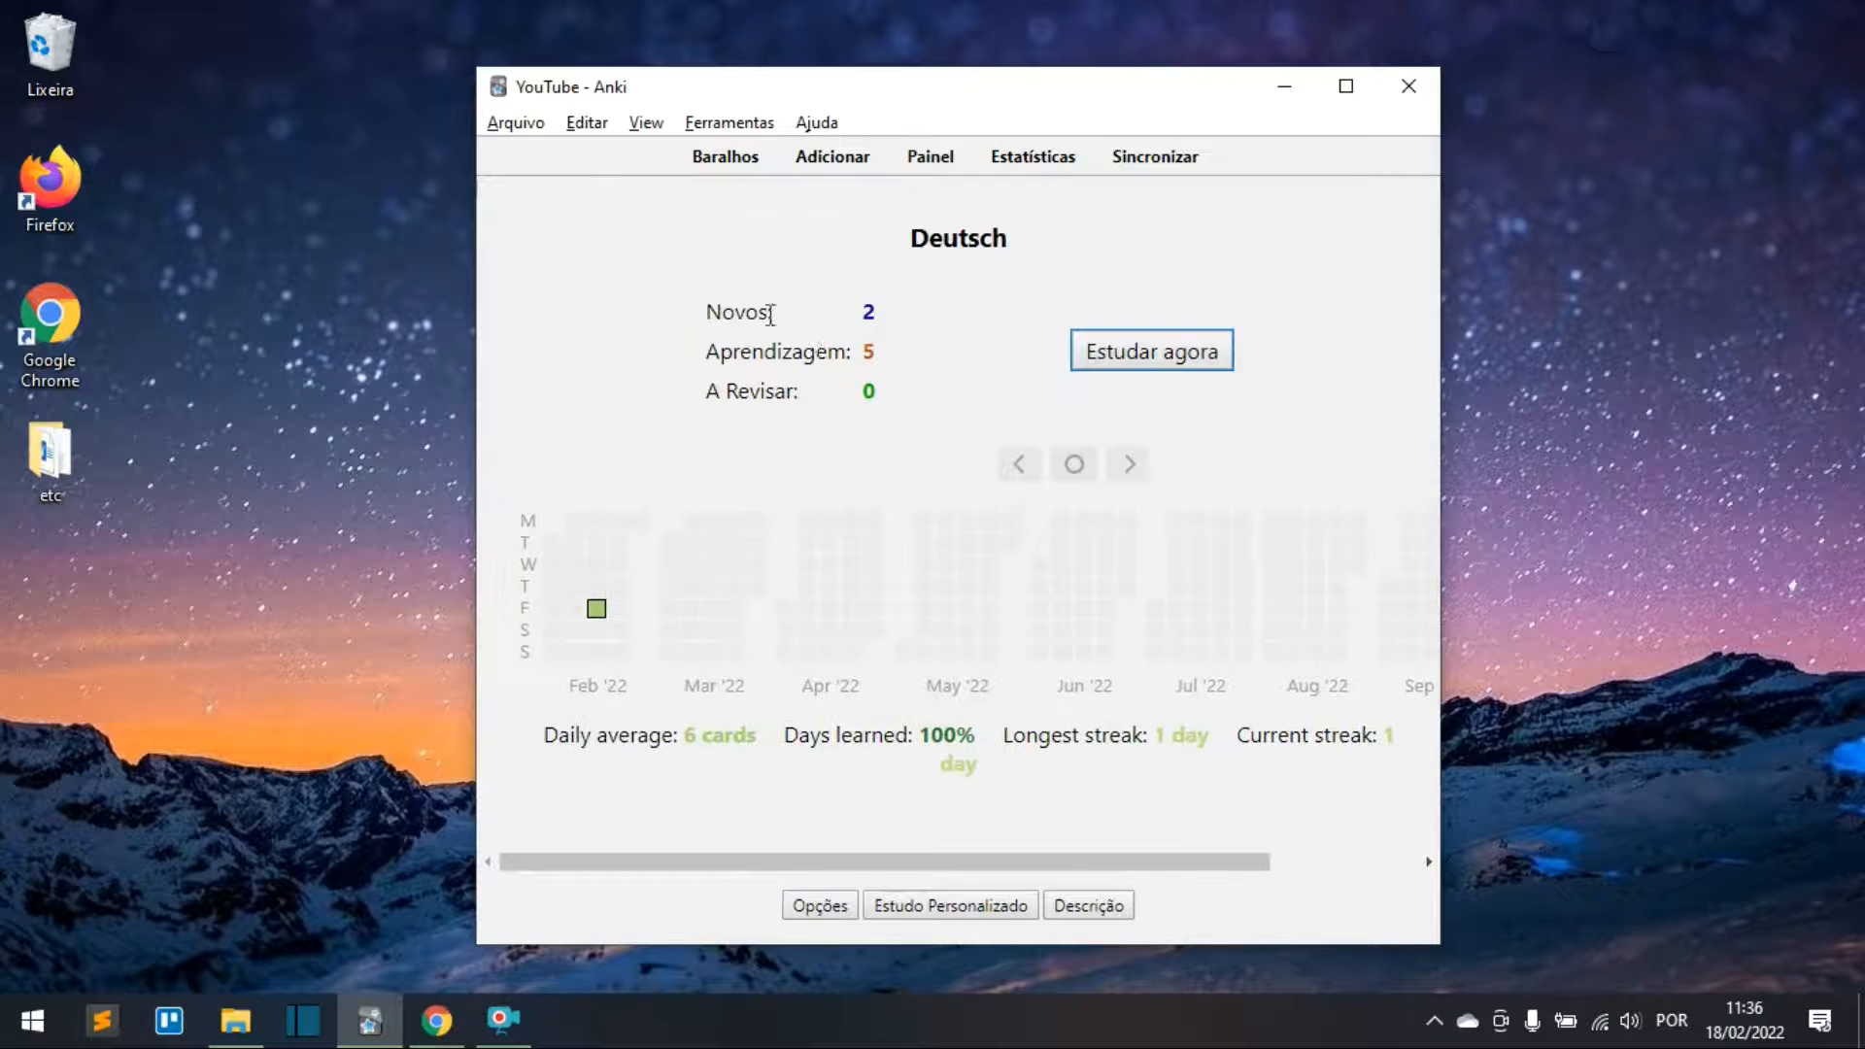
{"action": "left_click", "coordinate": [1092, 355]}
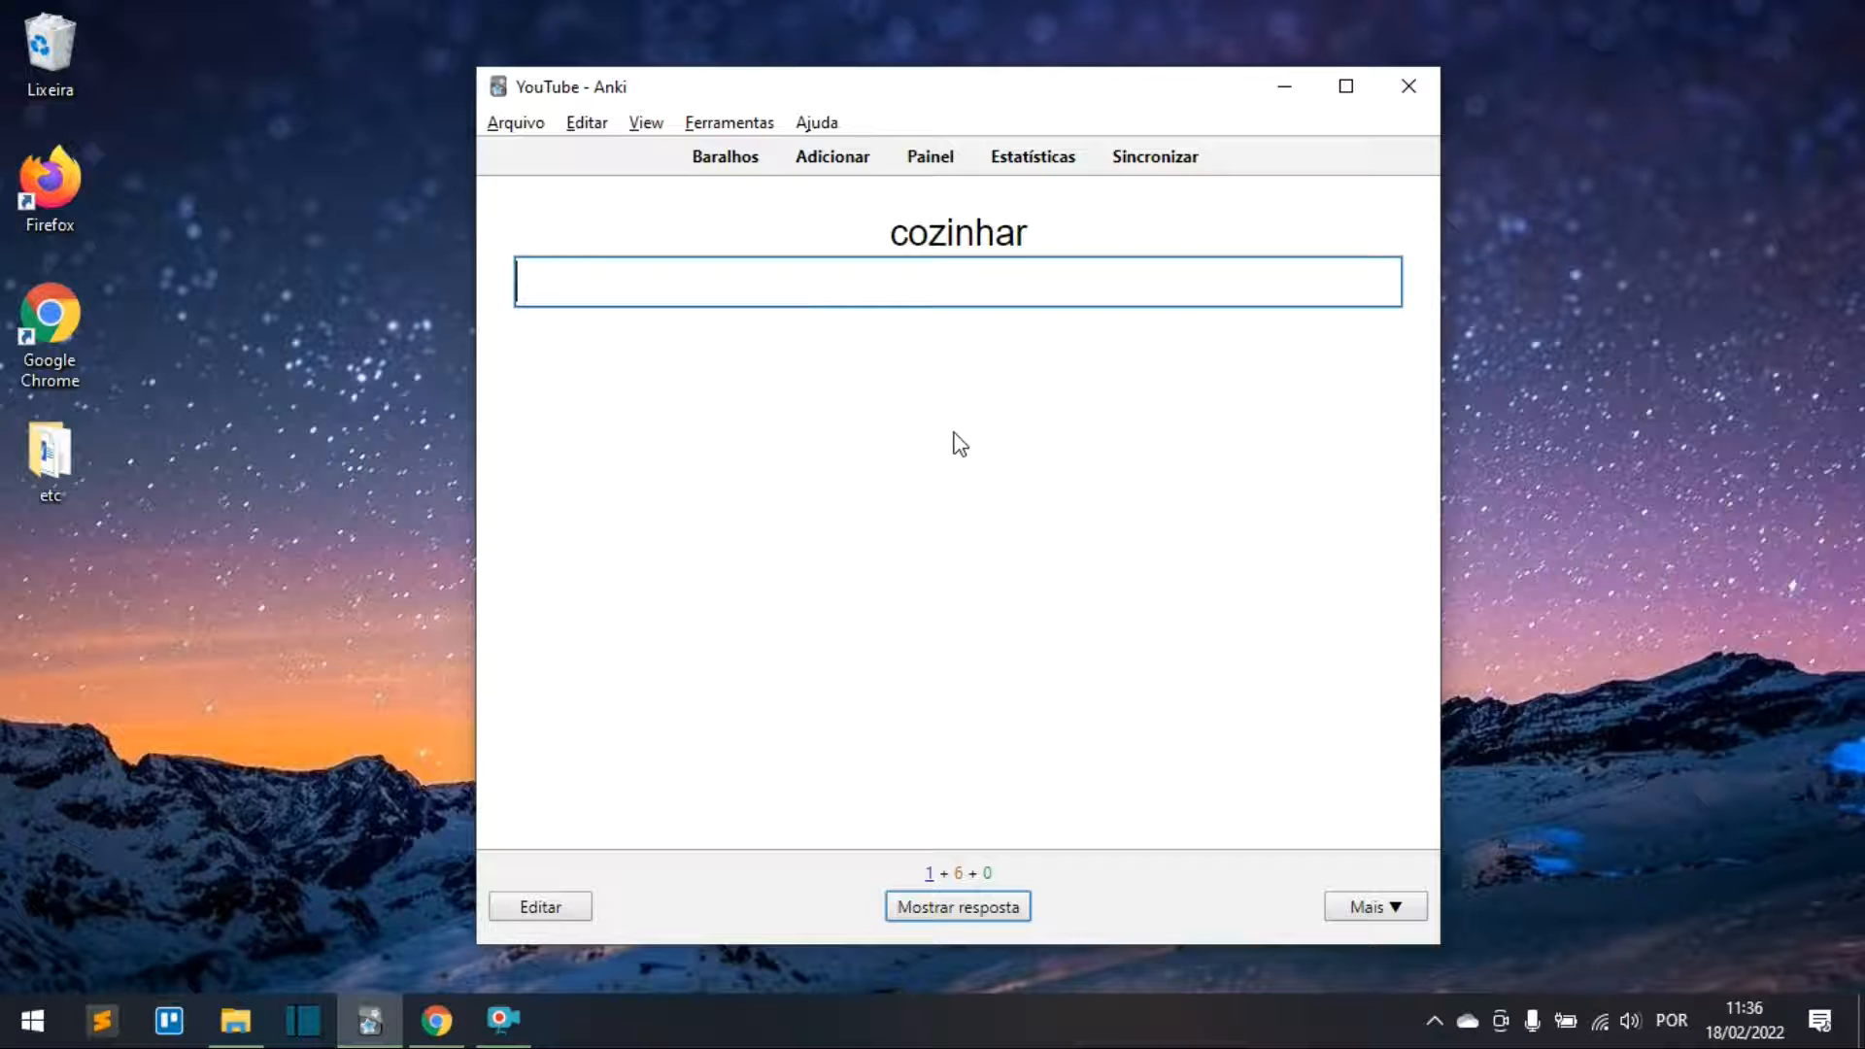
{"action": "type", "text": "kochen"}
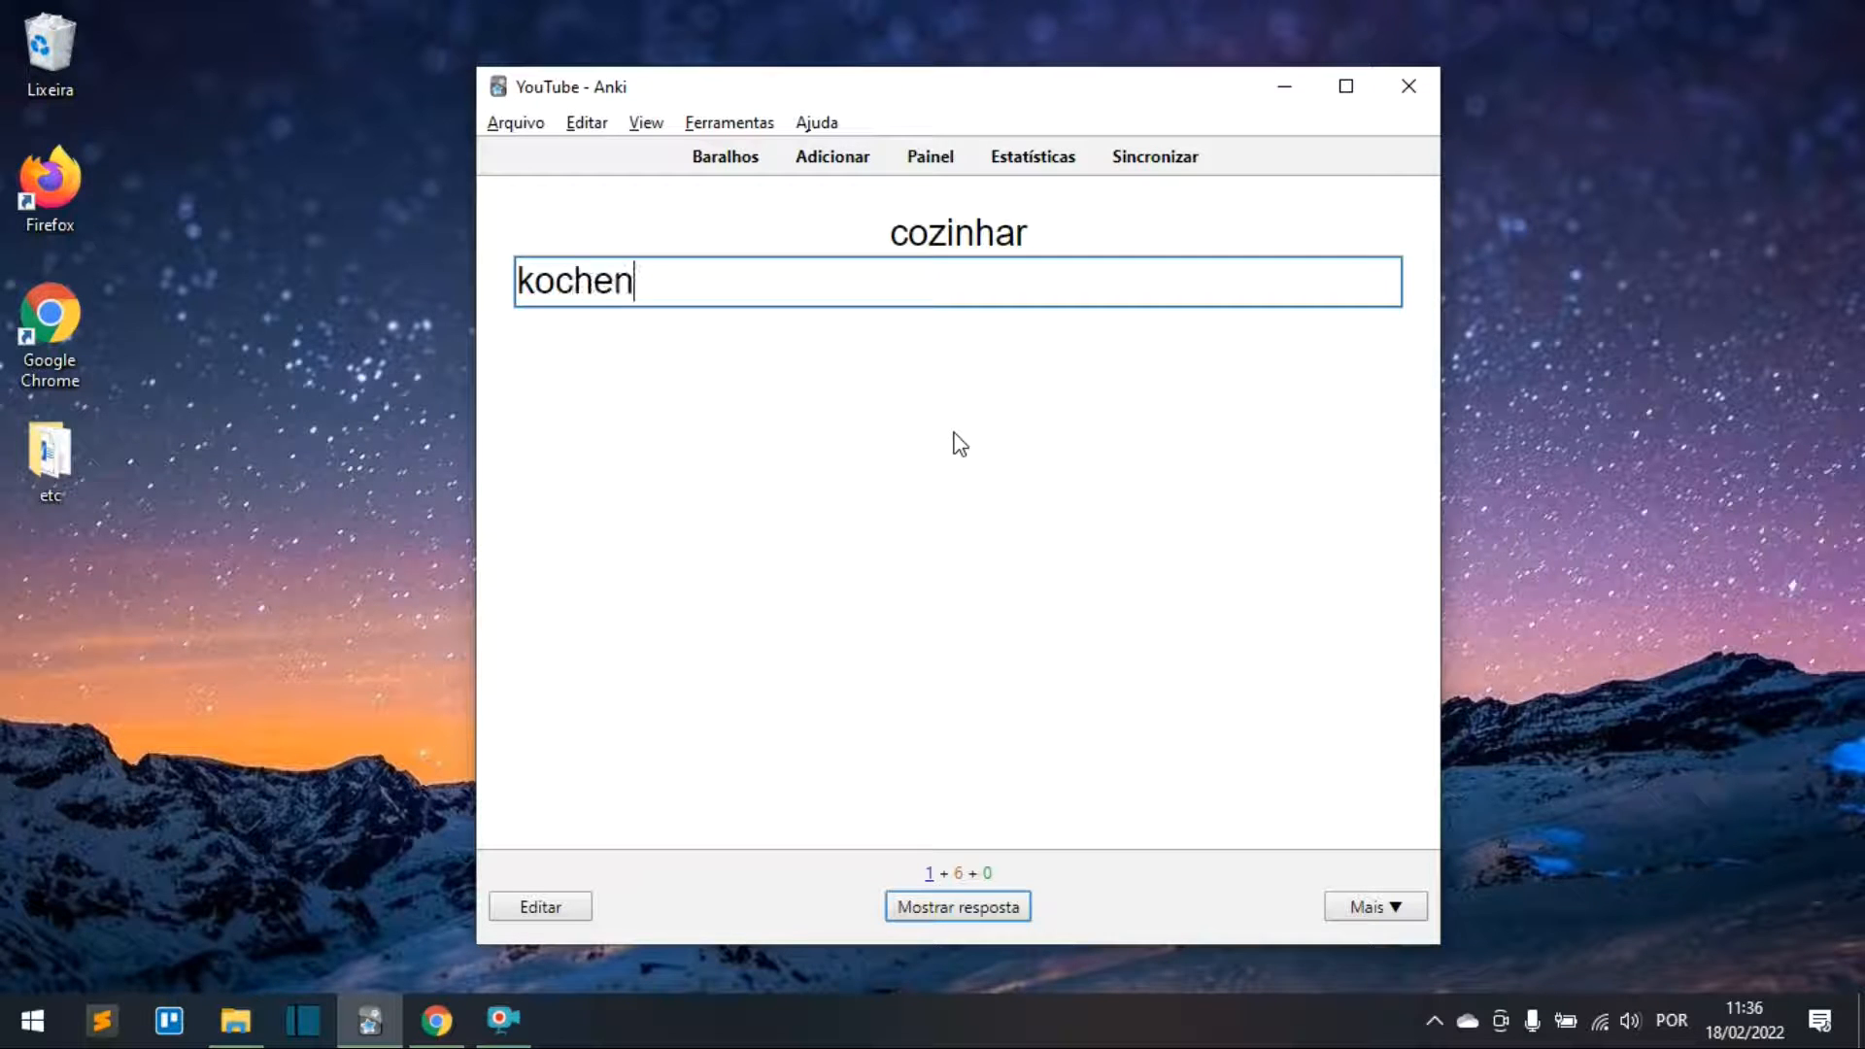
{"action": "key", "text": "Left"}
{"action": "key", "text": "BackSpace"}
{"action": "left_click", "coordinate": [976, 909]}
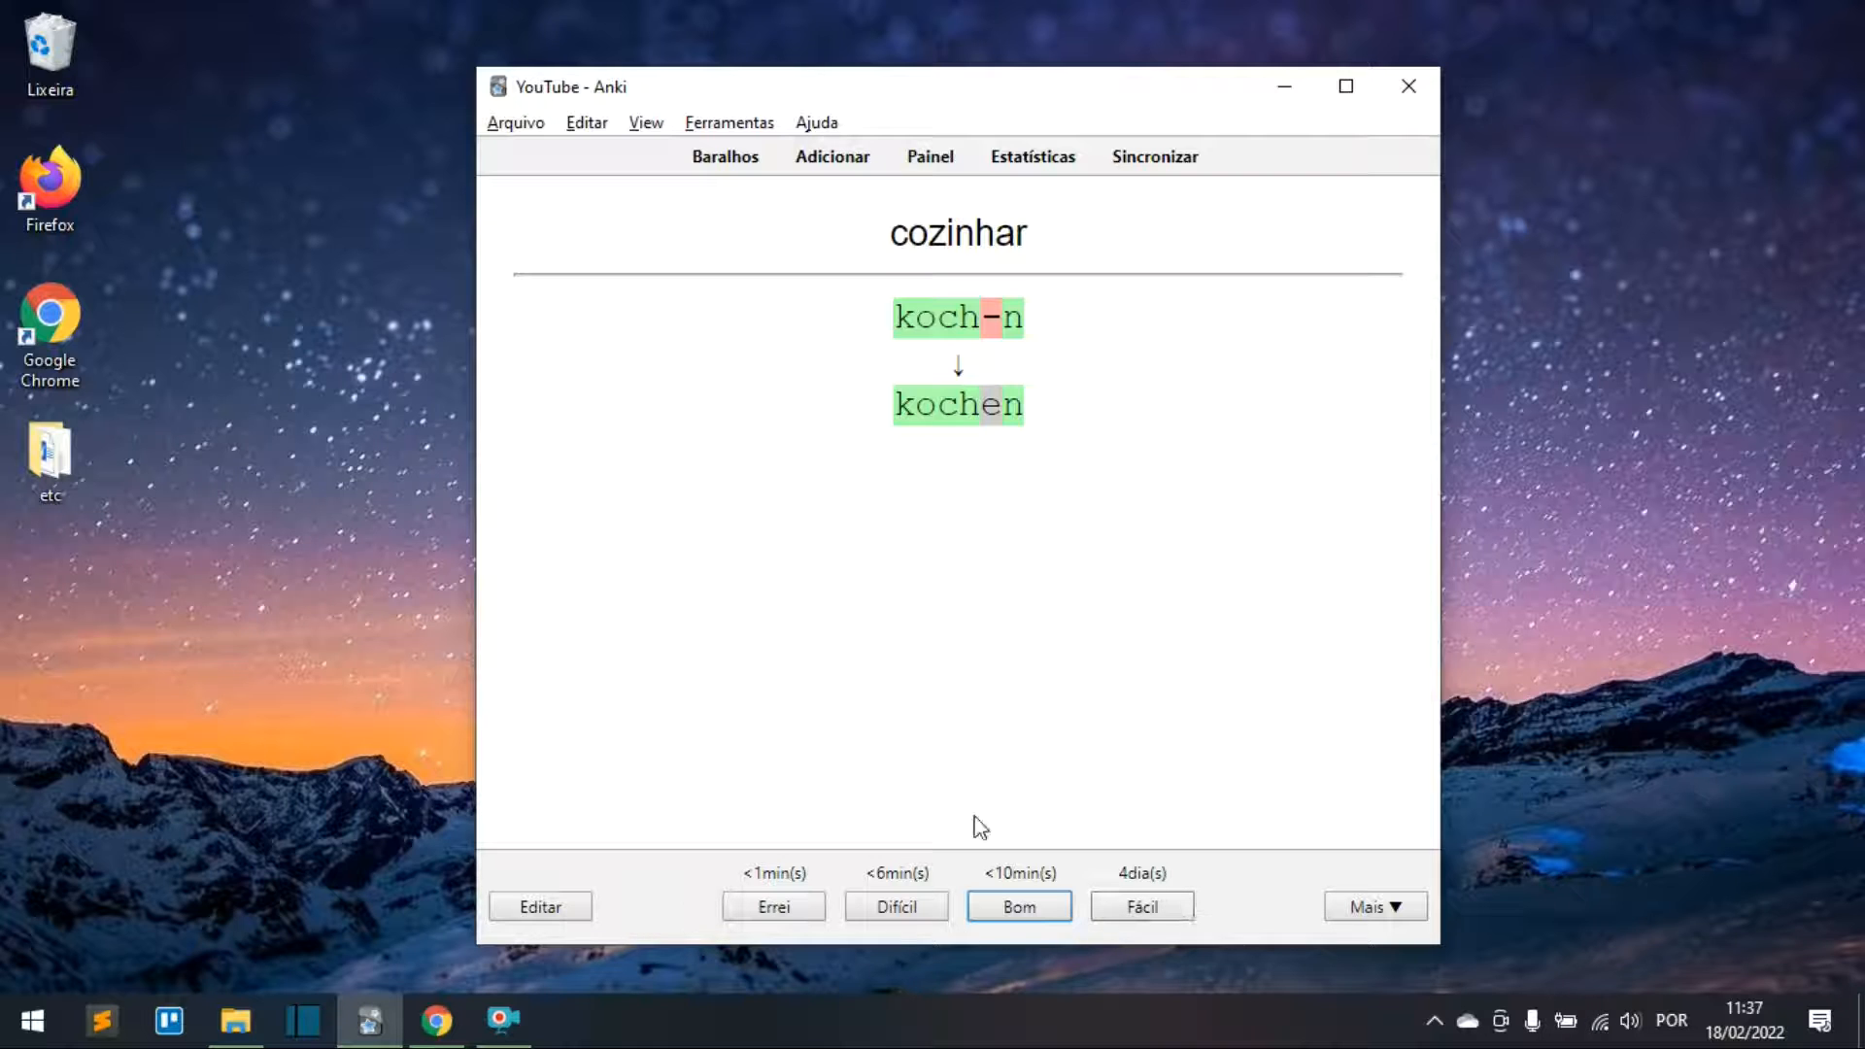
{"action": "left_click", "coordinate": [726, 159]}
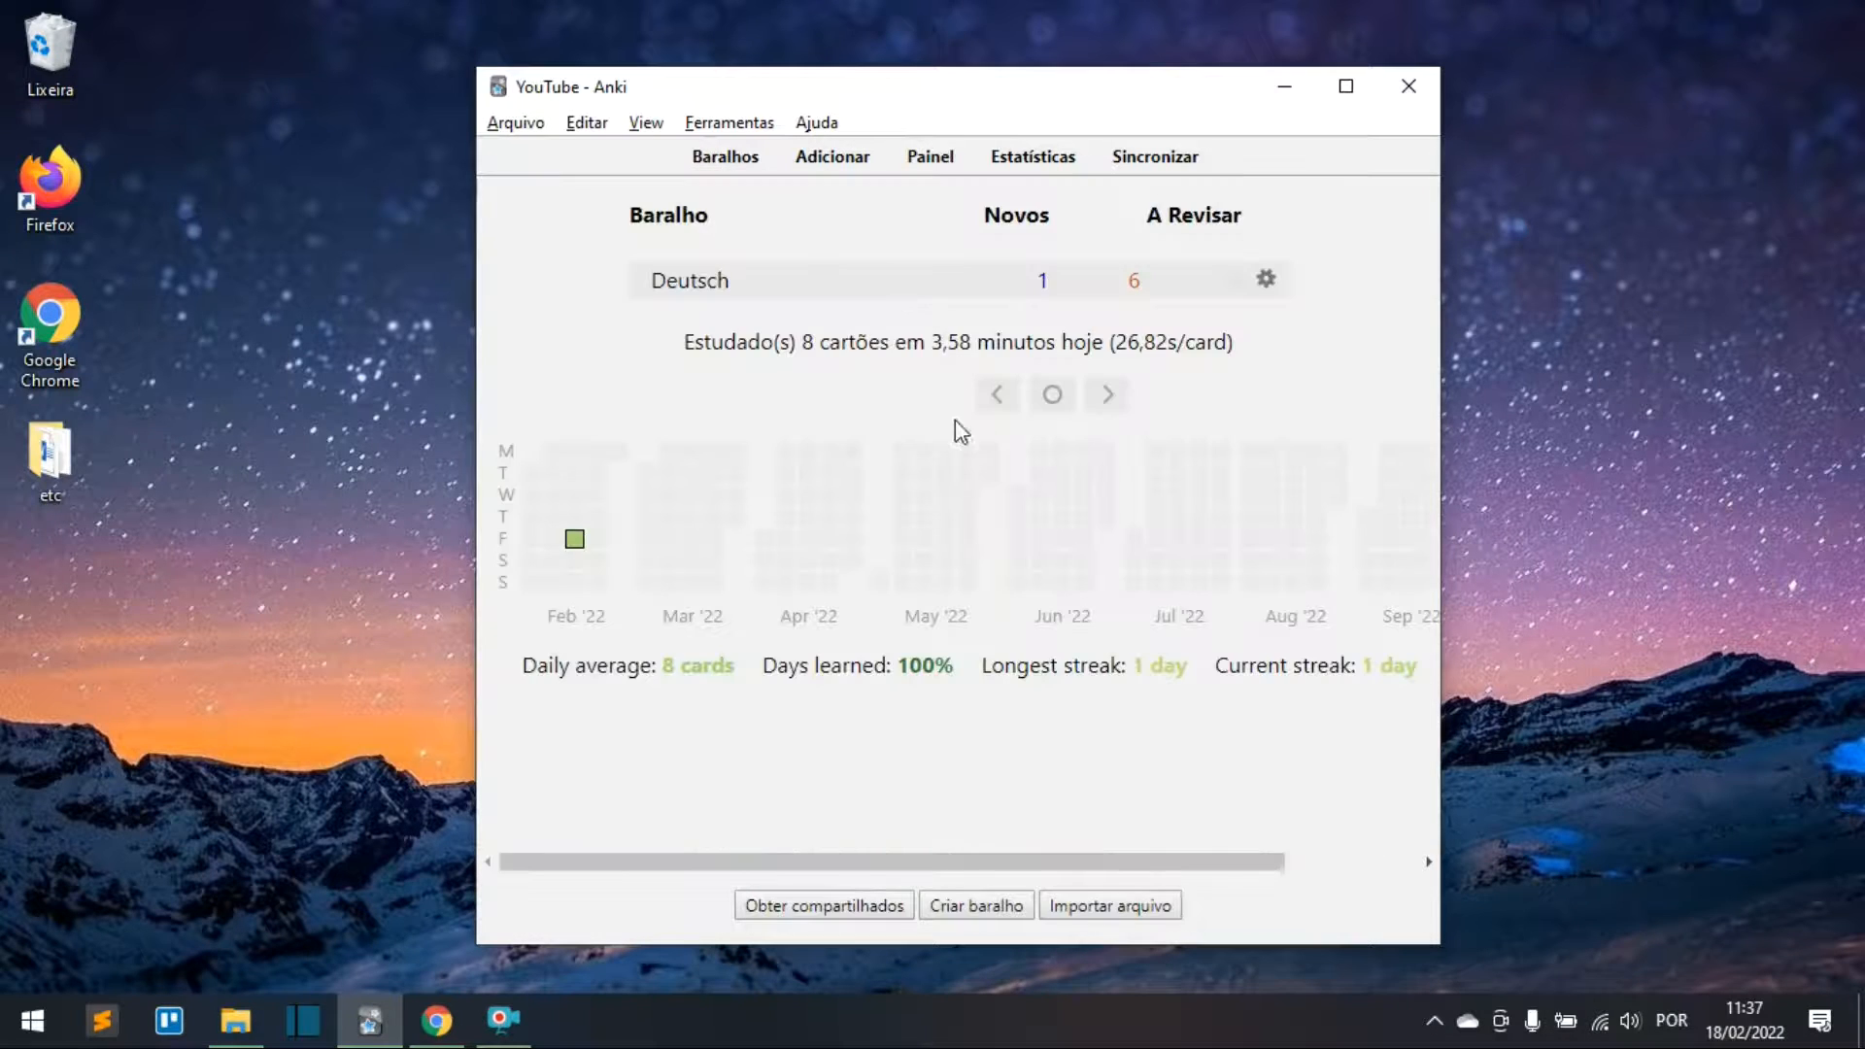
Step: Start a new note using the basic note type with reversed card
{"action": "left_click", "coordinate": [866, 157]}
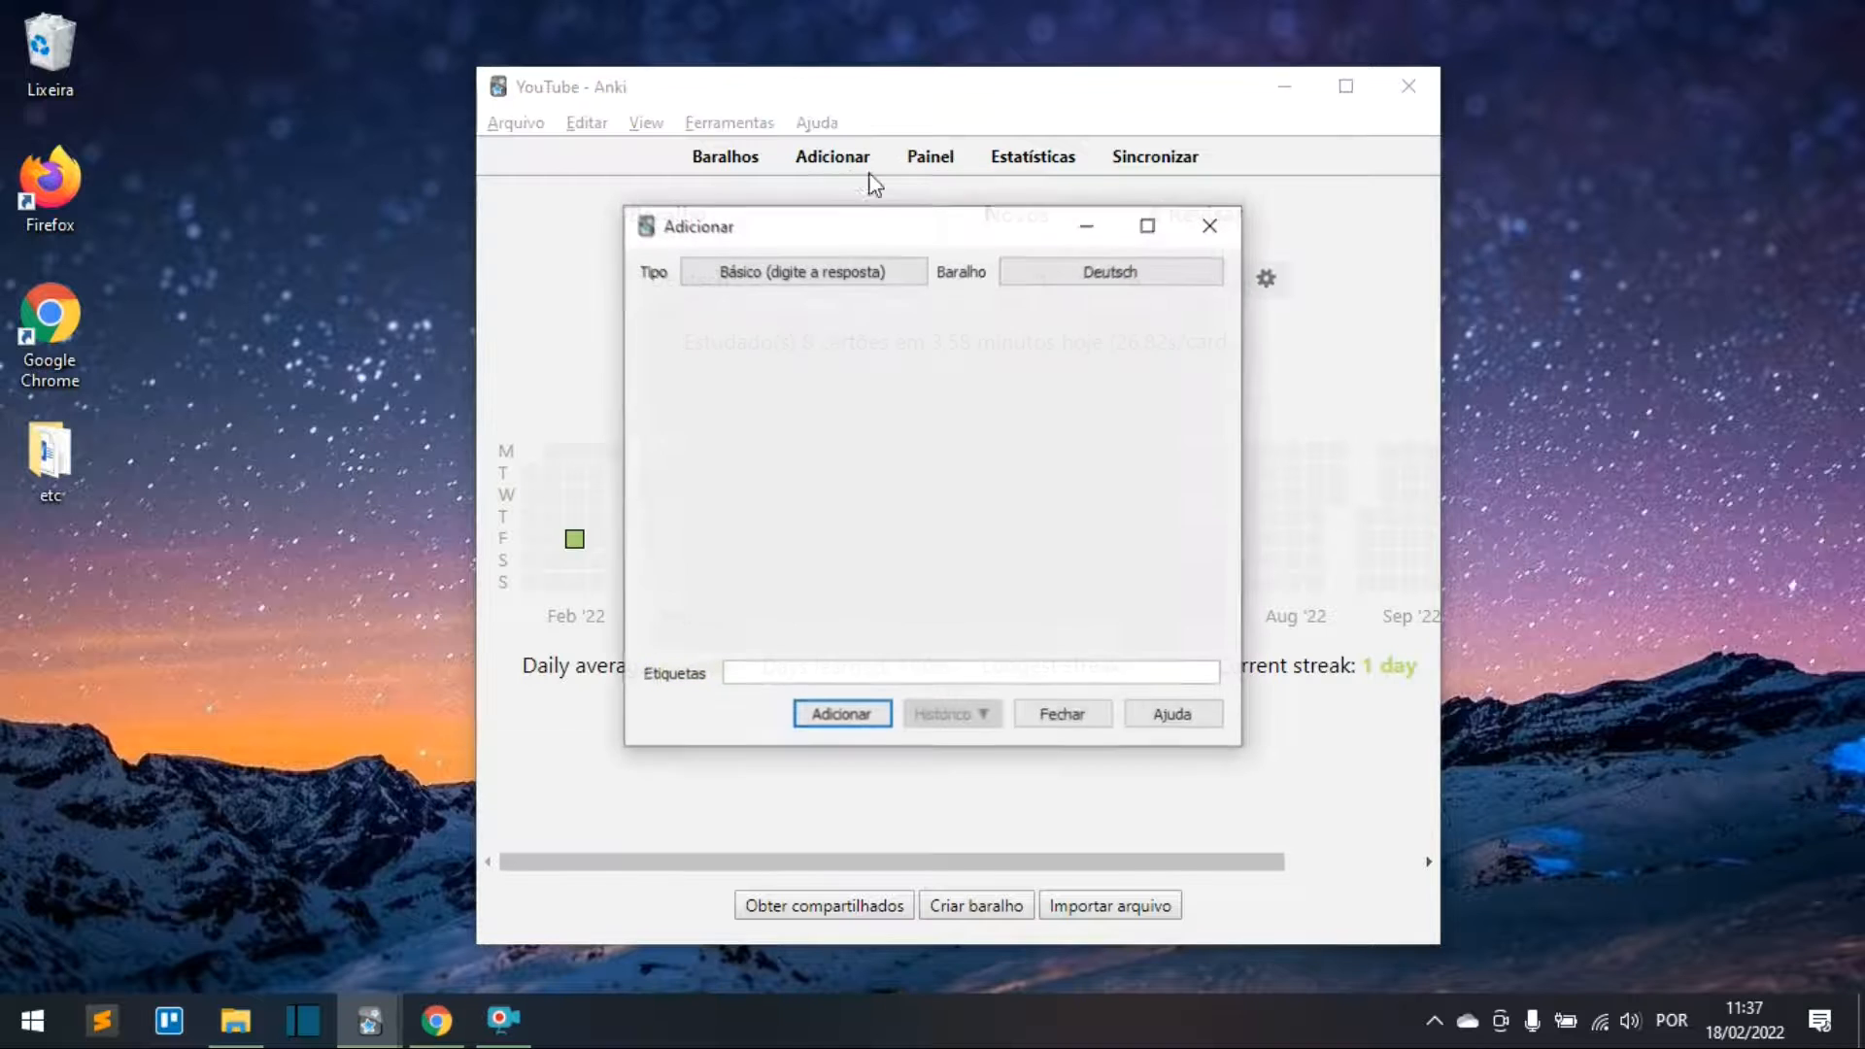
{"action": "left_click", "coordinate": [862, 281]}
{"action": "left_click", "coordinate": [782, 427]}
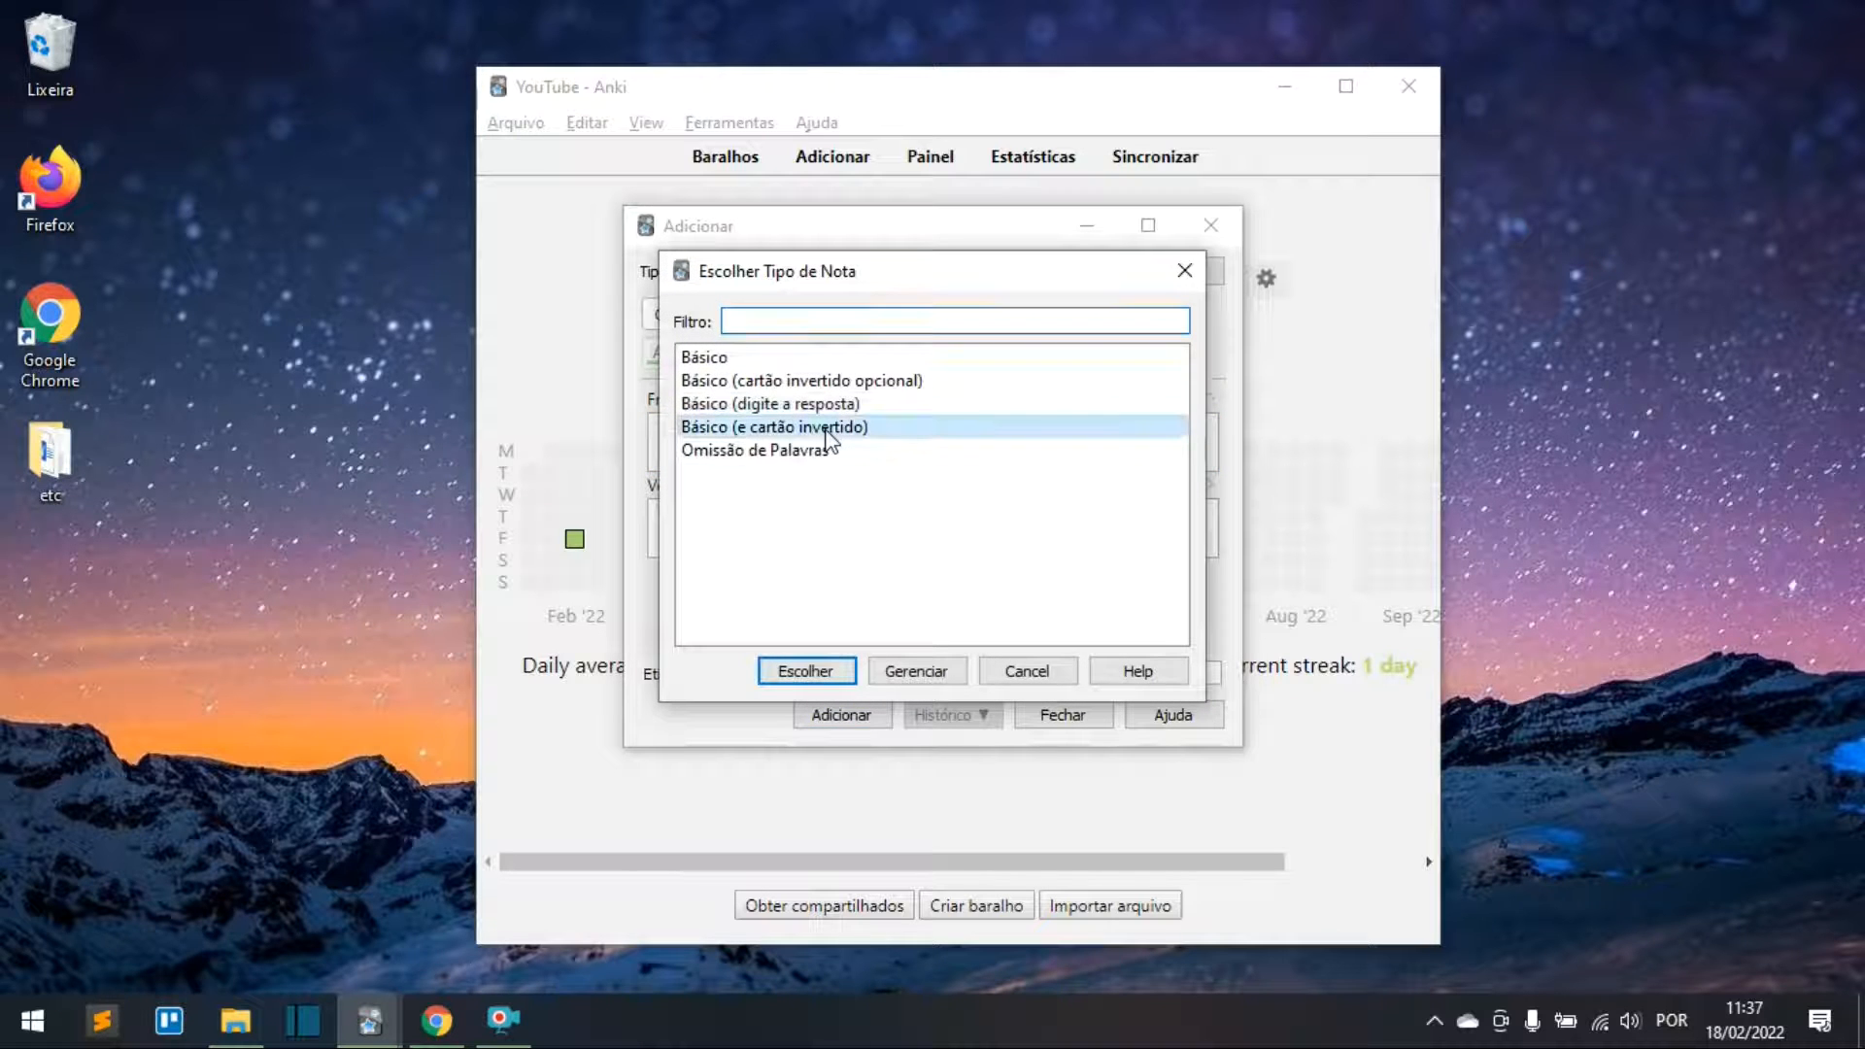
{"action": "left_click", "coordinate": [804, 670]}
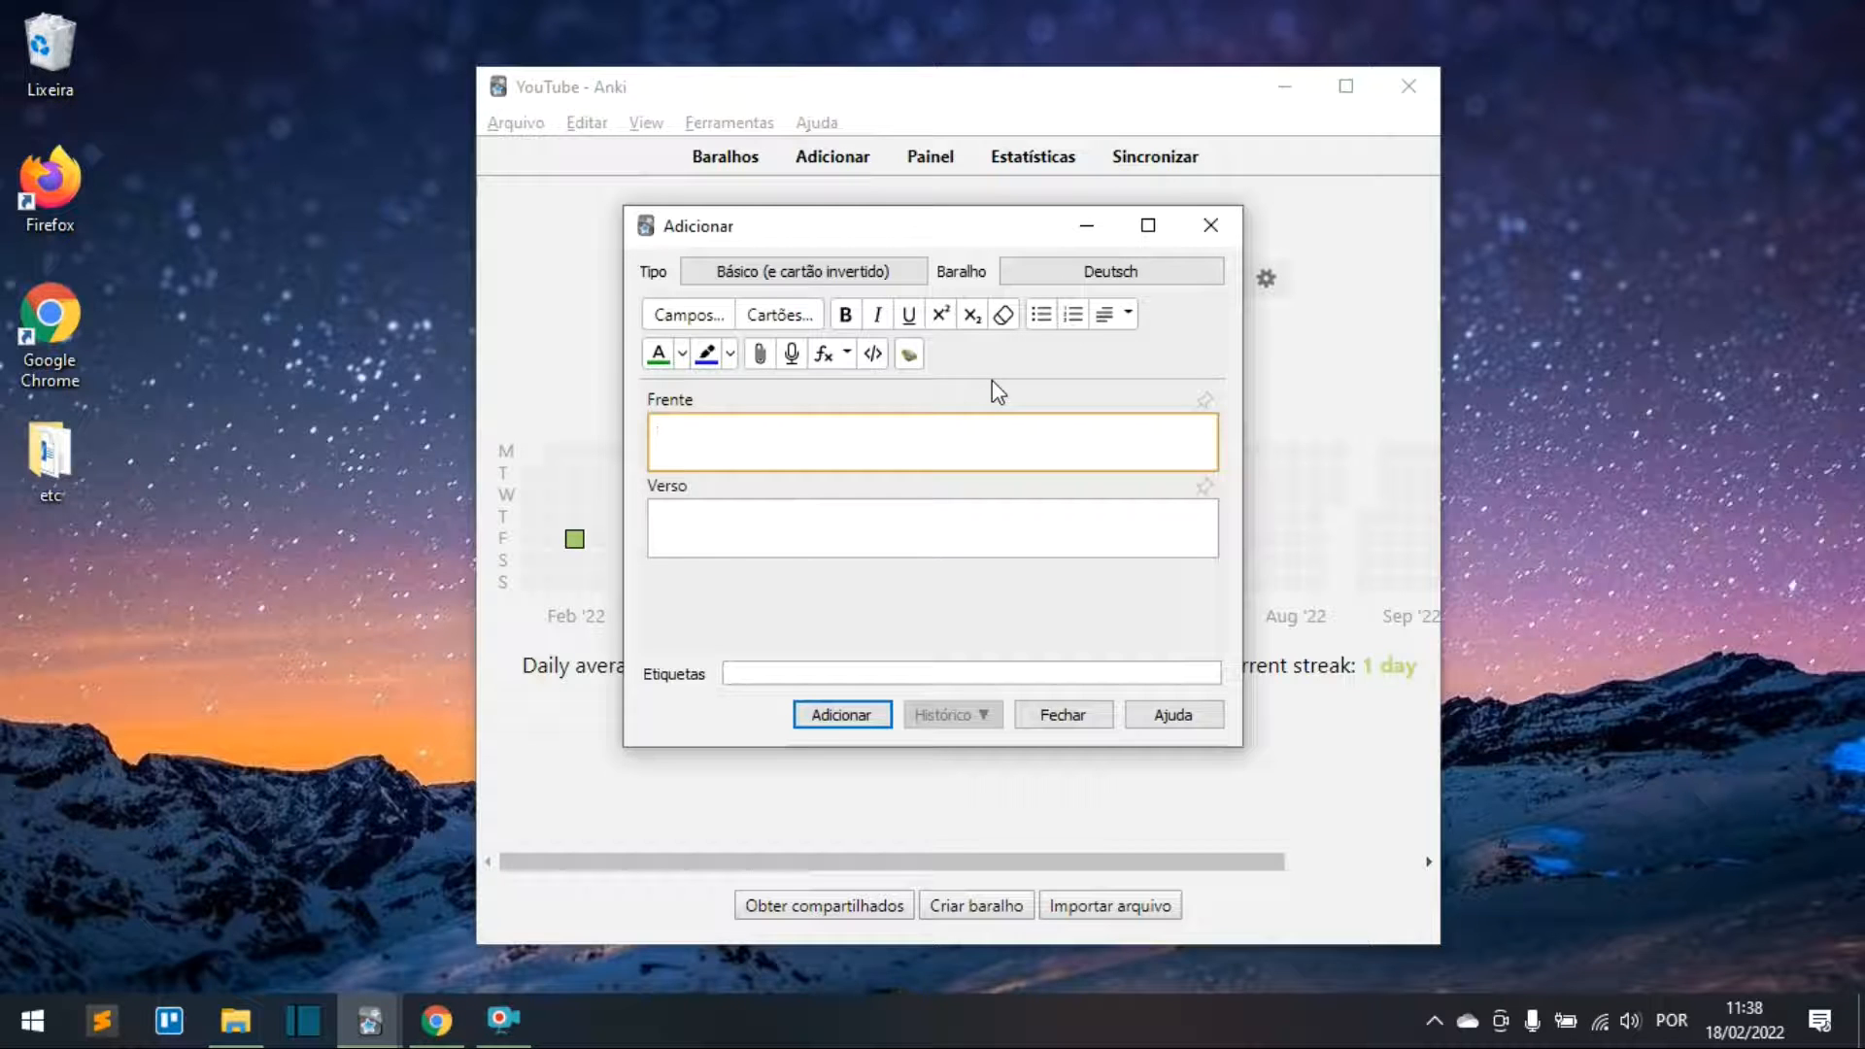
Step: Type kochen on the front with 'ich koche, du kochst' on a second line
{"action": "type", "text": "kochen"}
{"action": "key", "text": "Return"}
{"action": "type", "text": "i"}
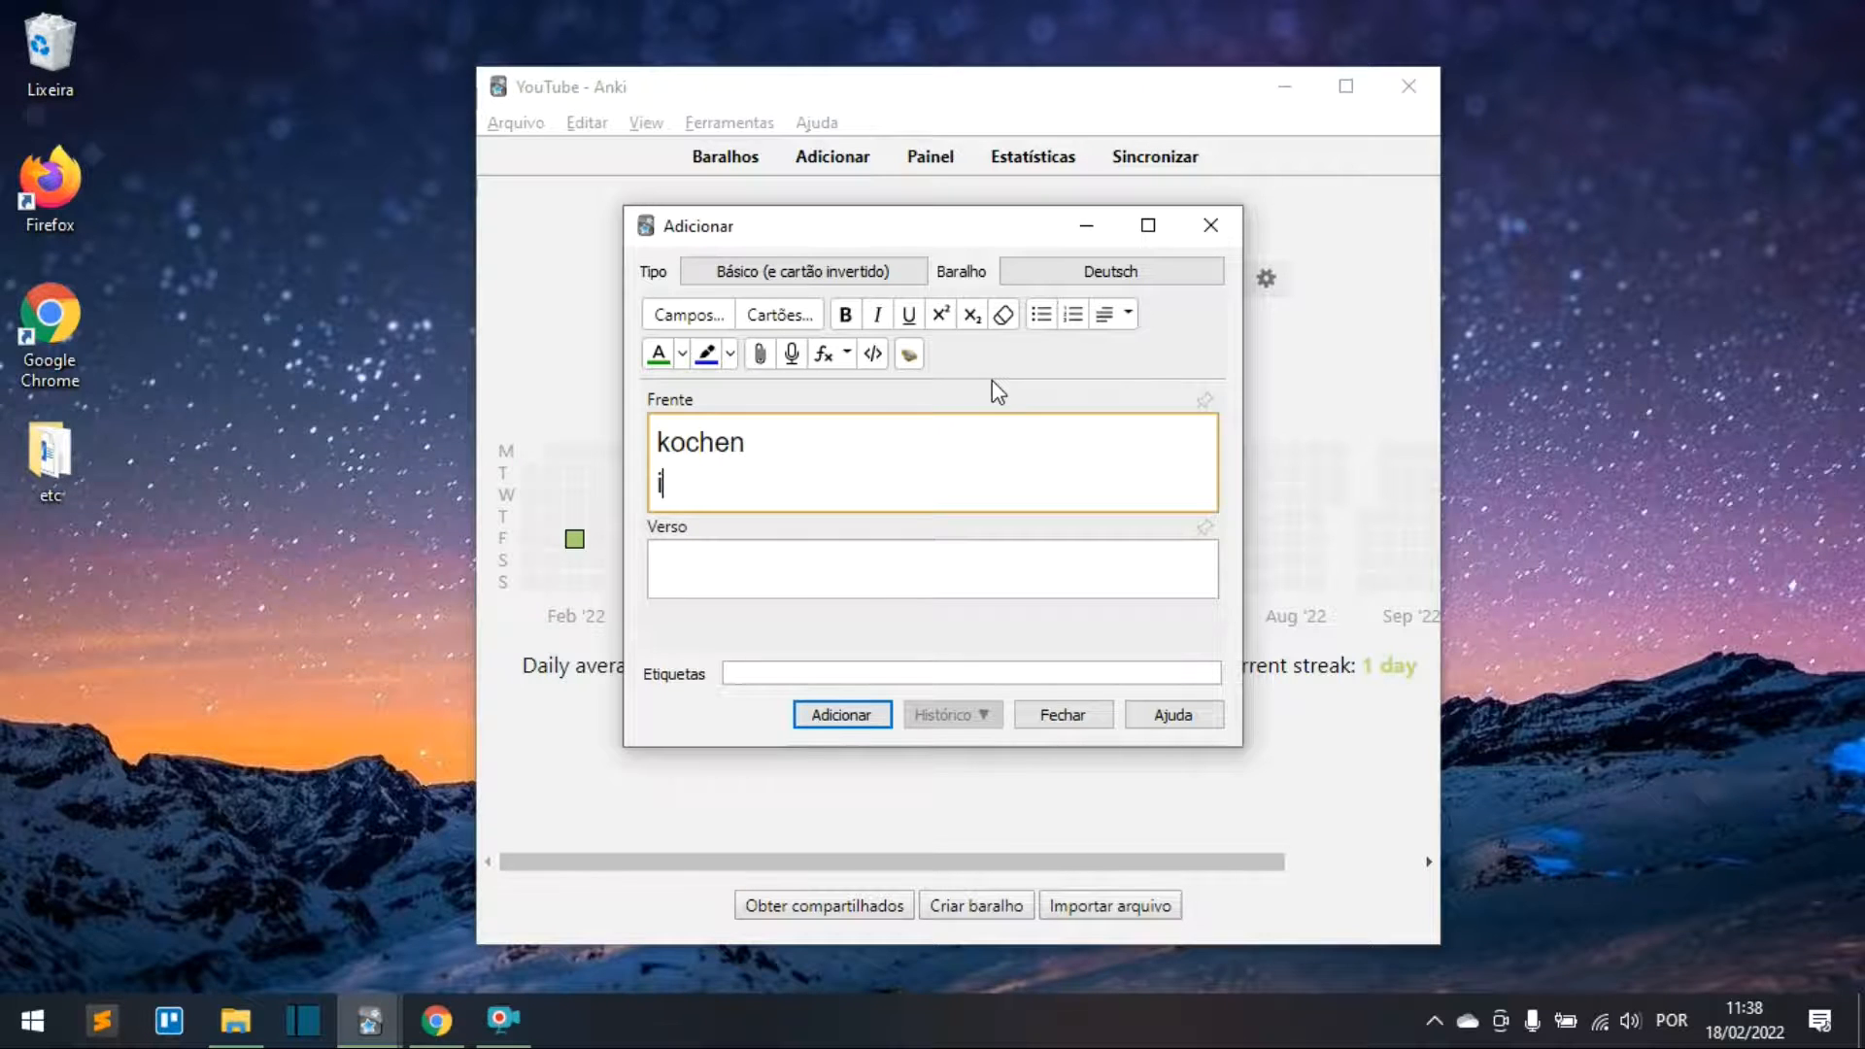
{"action": "type", "text": "ch koche, "}
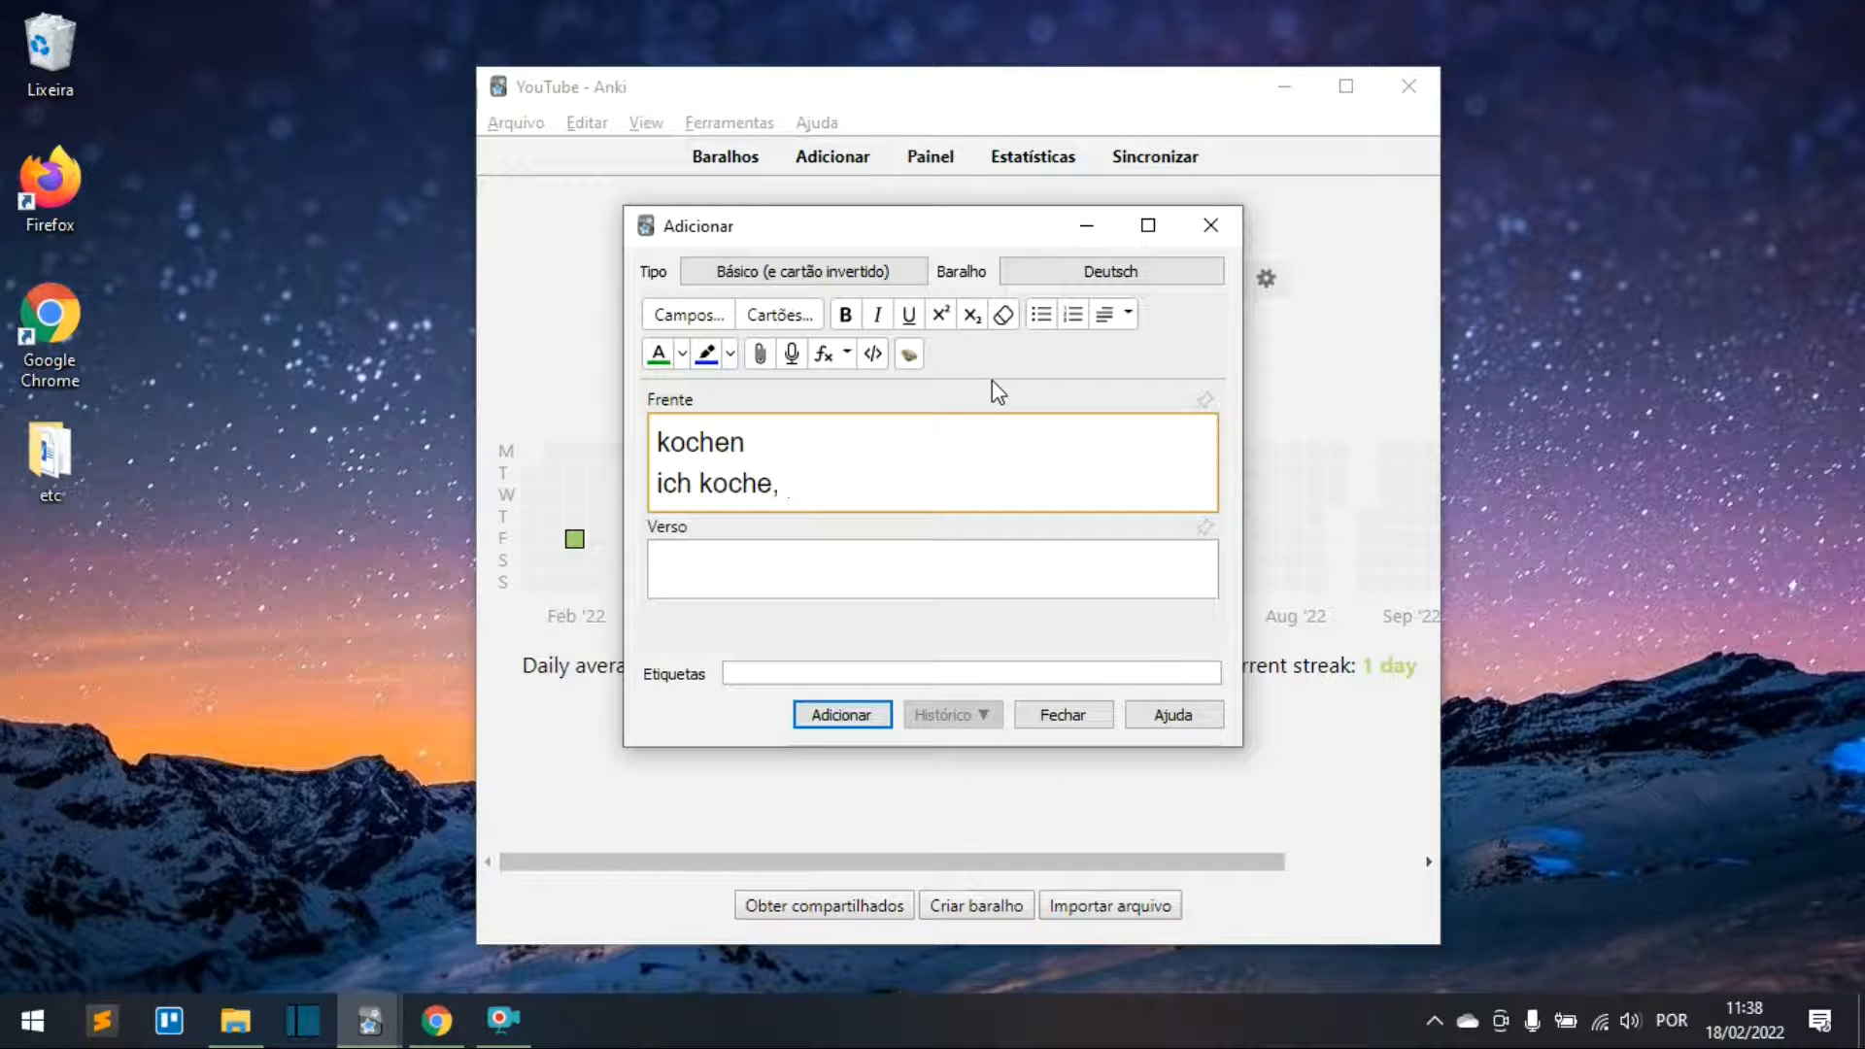
{"action": "type", "text": "du kochst"}
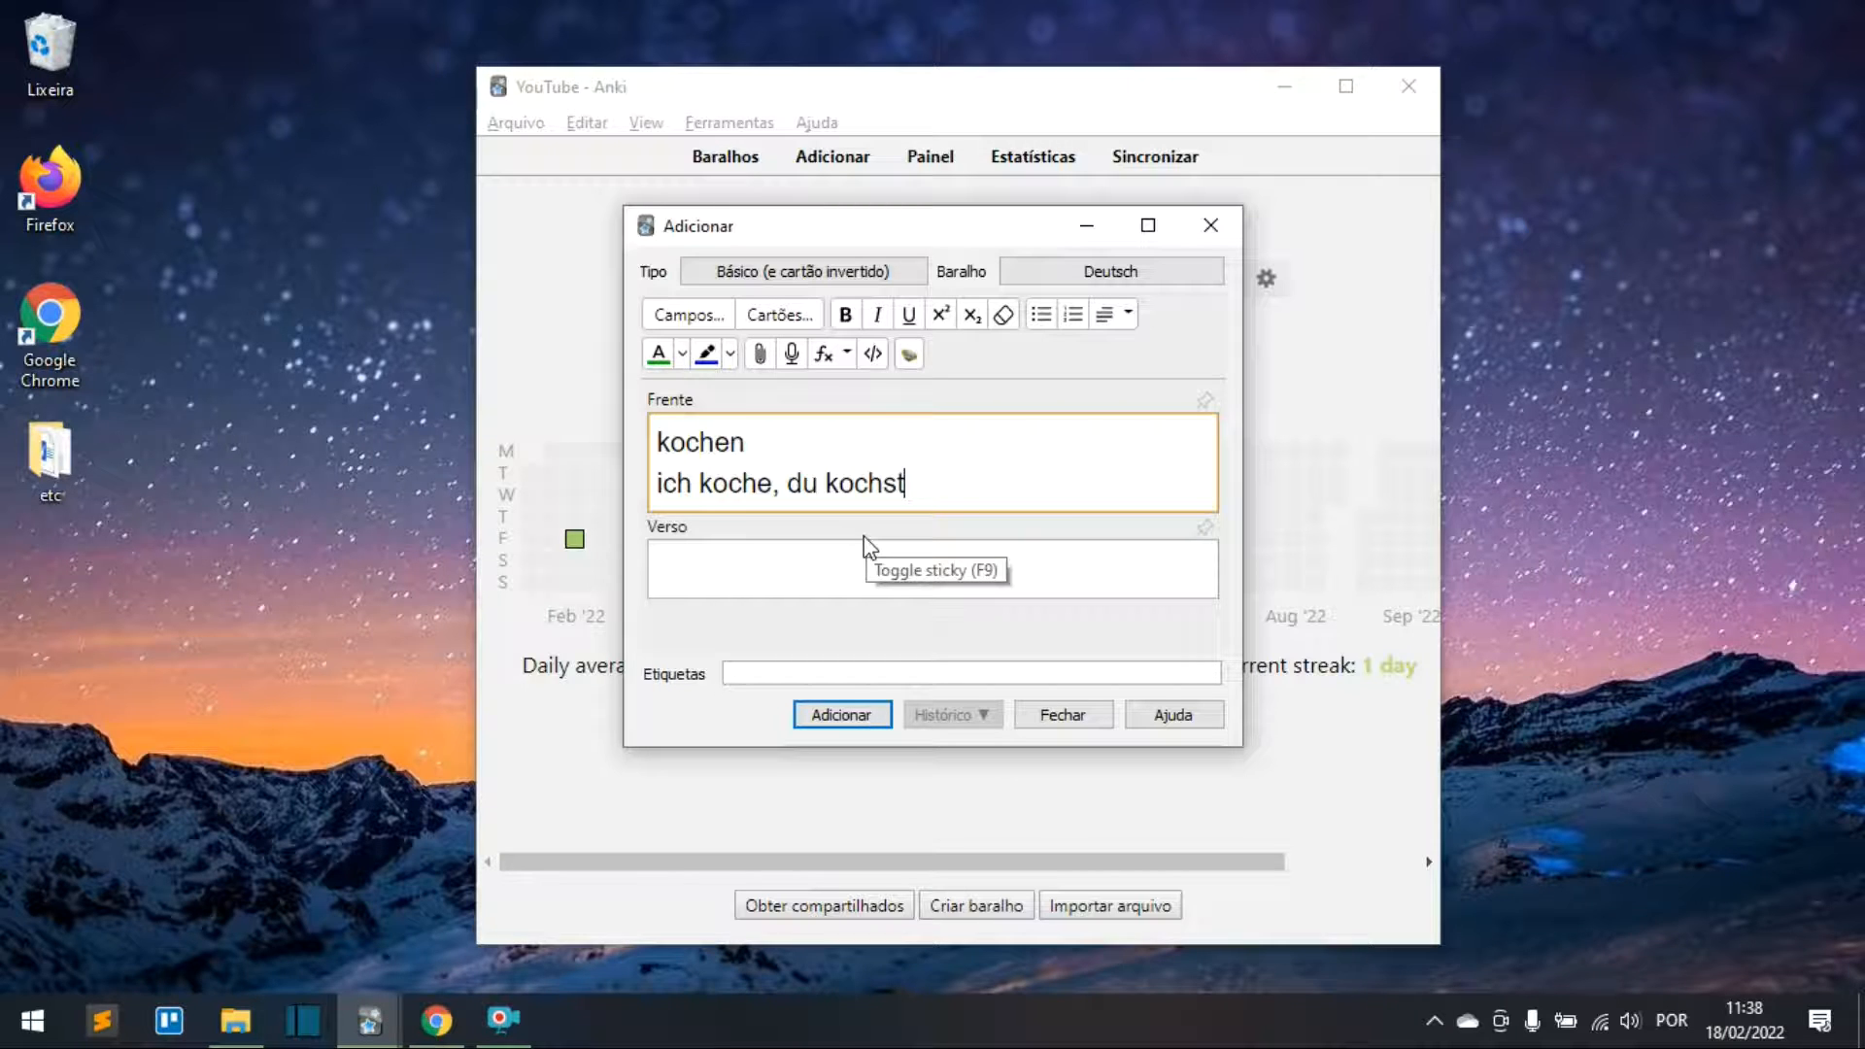
{"action": "left_click_drag", "start_coordinate": [824, 483], "coordinate": [953, 475]}
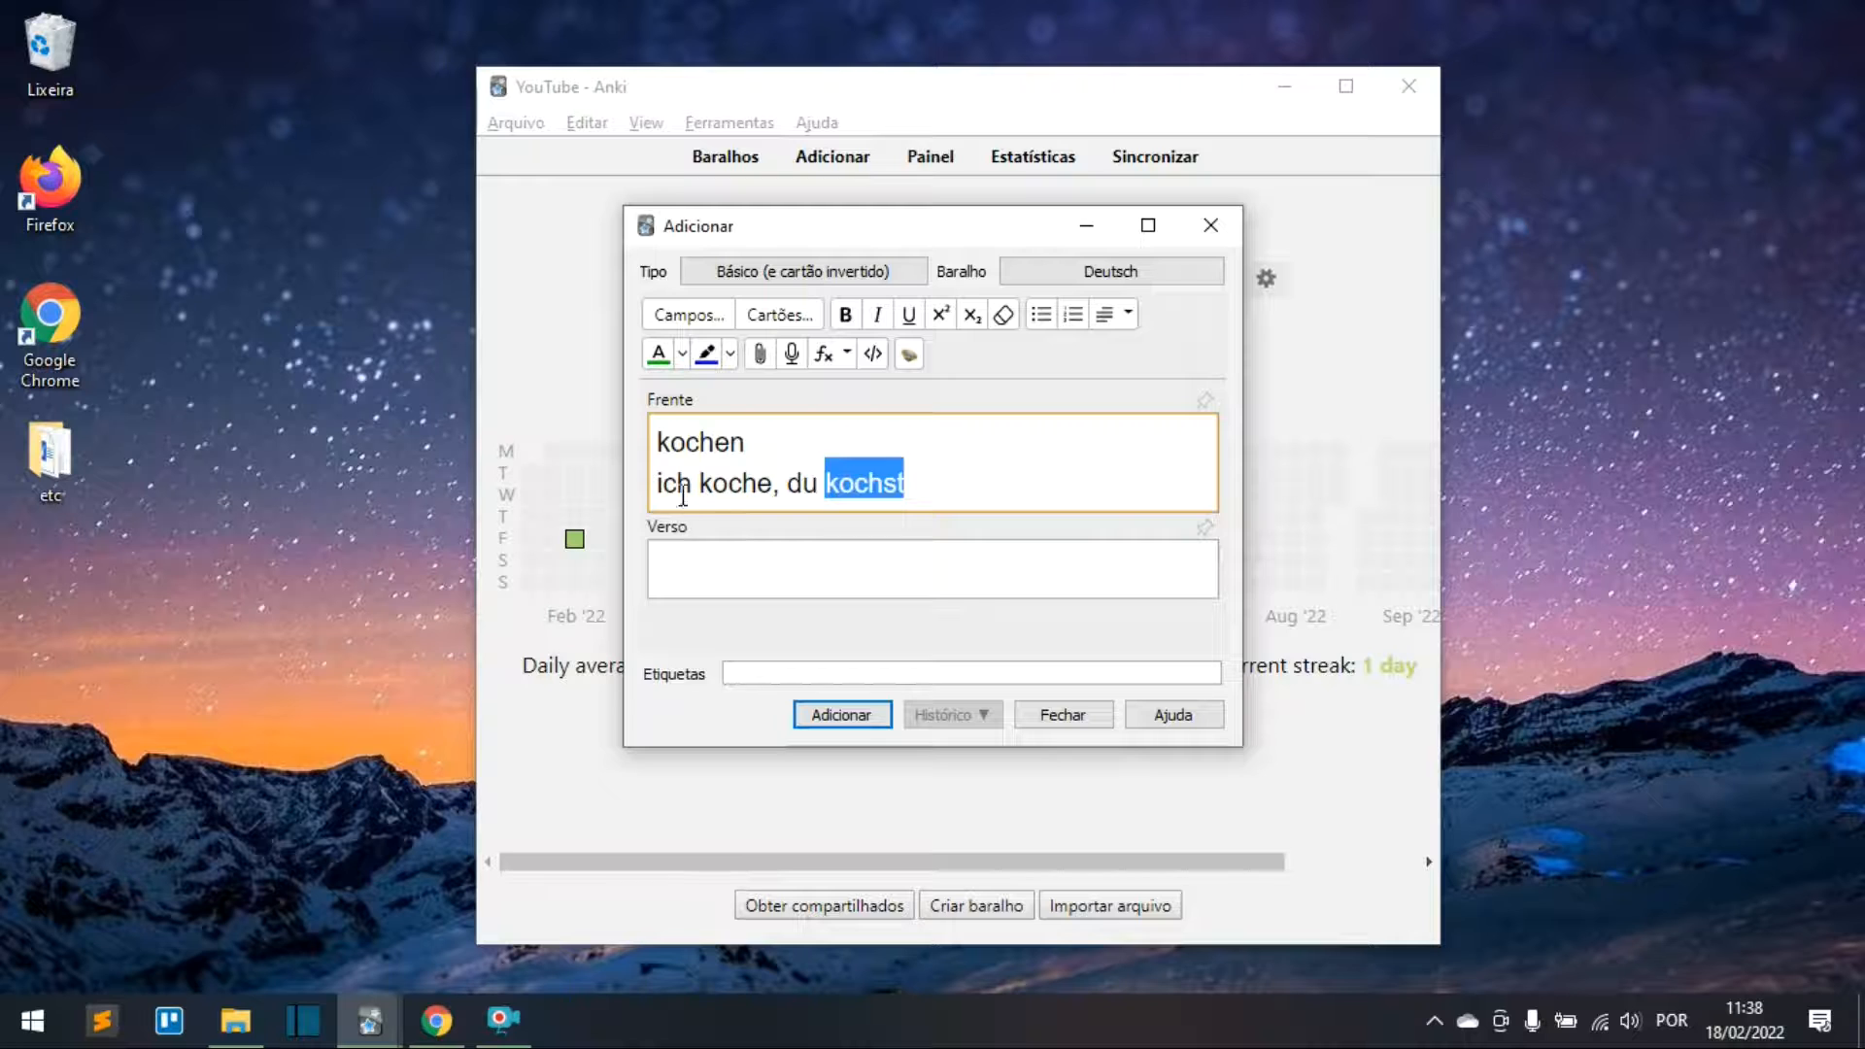
{"action": "left_click_drag", "start_coordinate": [658, 483], "coordinate": [777, 486]}
{"action": "left_click", "coordinate": [807, 489]}
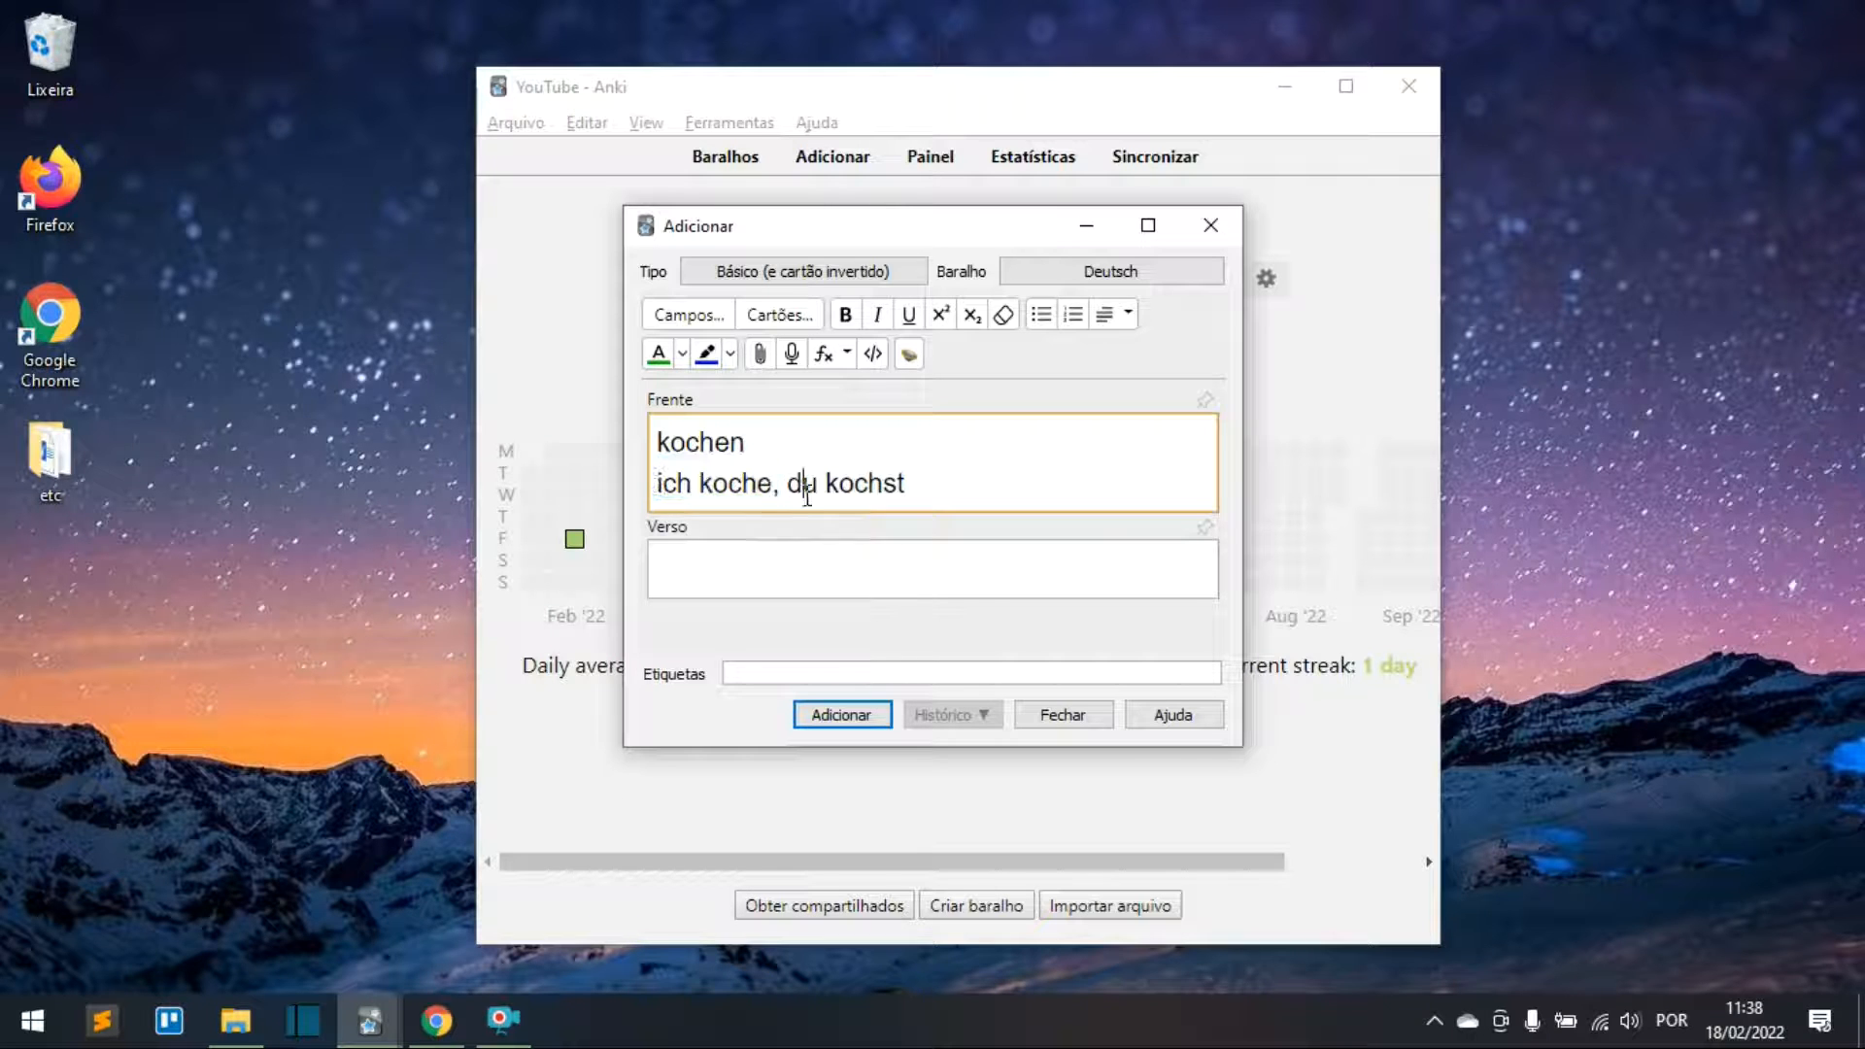
Step: Delete 'ich koche' from the second line, then undo it and move to the line's end
{"action": "left_click", "coordinate": [703, 485]}
{"action": "left_click", "coordinate": [931, 483]}
{"action": "key", "text": "Left"}
{"action": "key", "text": "Left"}
{"action": "key", "text": "Left"}
{"action": "key", "text": "Left"}
{"action": "key", "text": "Left"}
{"action": "key", "text": "Left"}
{"action": "key", "text": "Left"}
{"action": "key", "text": "Left"}
{"action": "key", "text": "Left"}
{"action": "key", "text": "shift+Home"}
{"action": "key", "text": "BackSpace"}
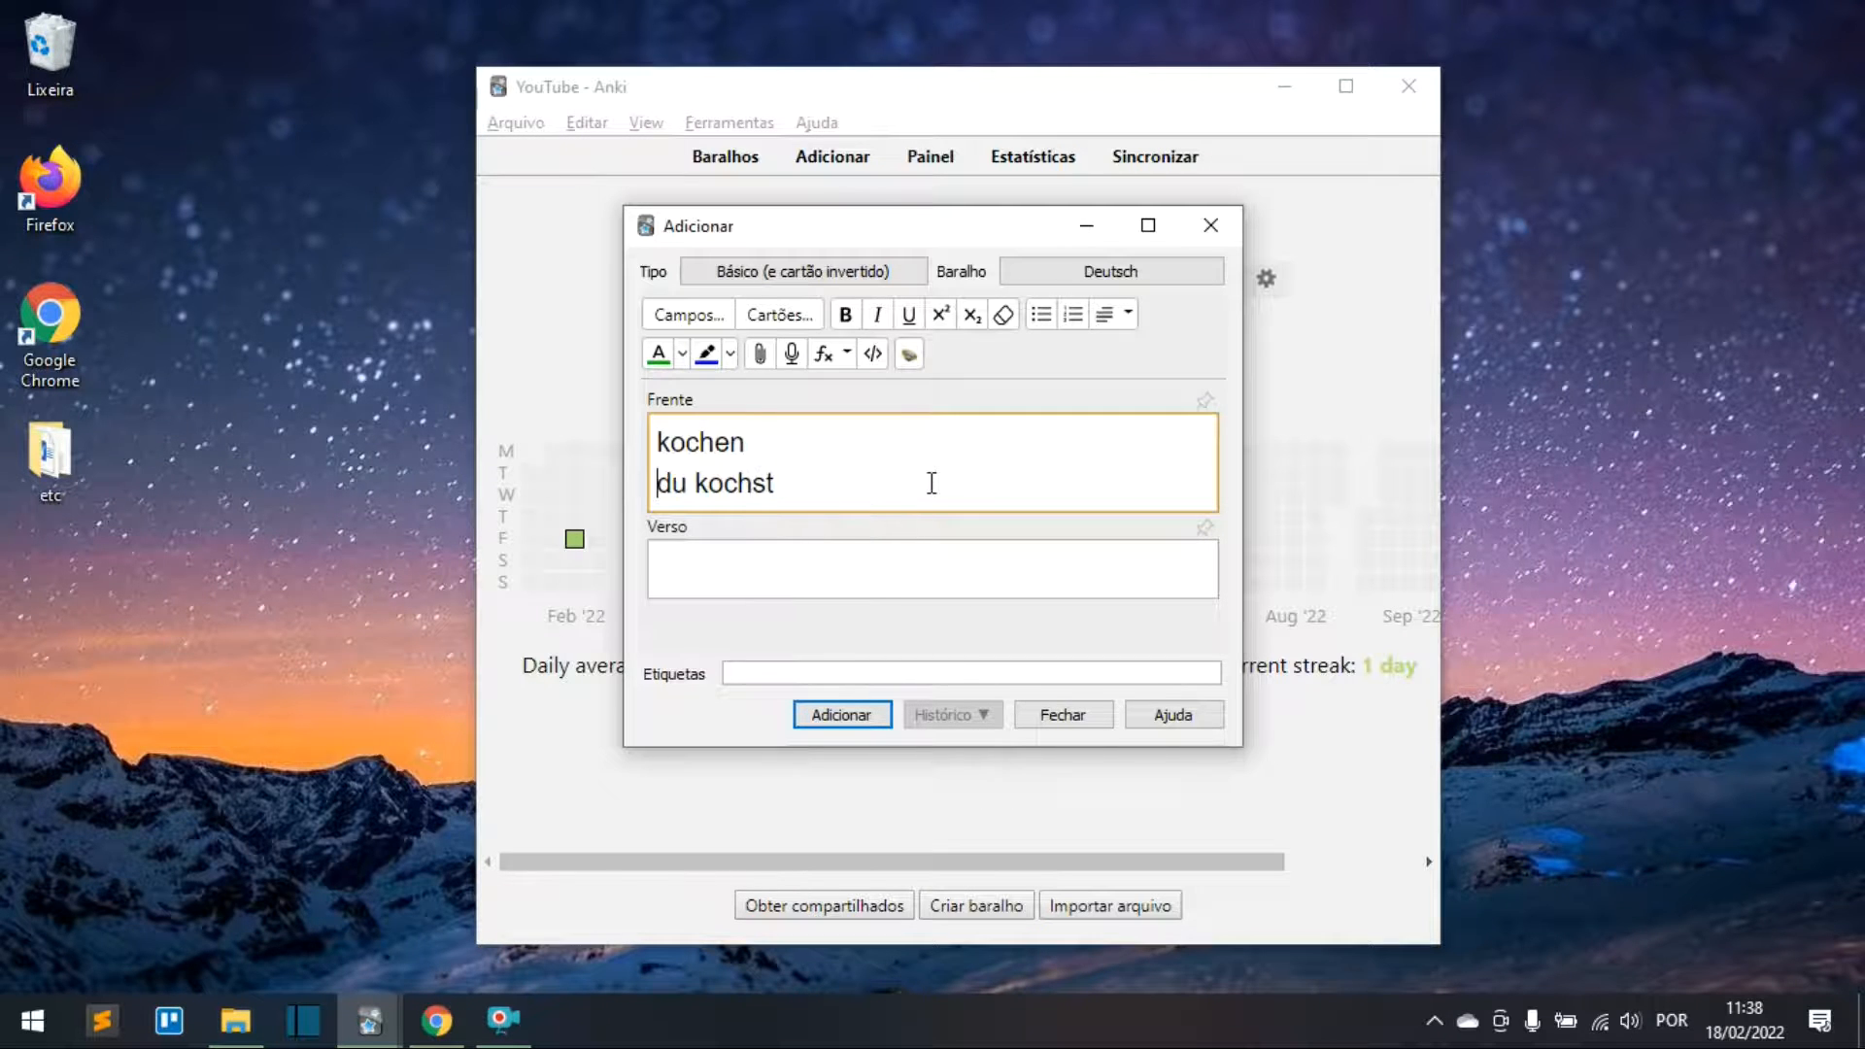
{"action": "key", "text": "ctrl+z"}
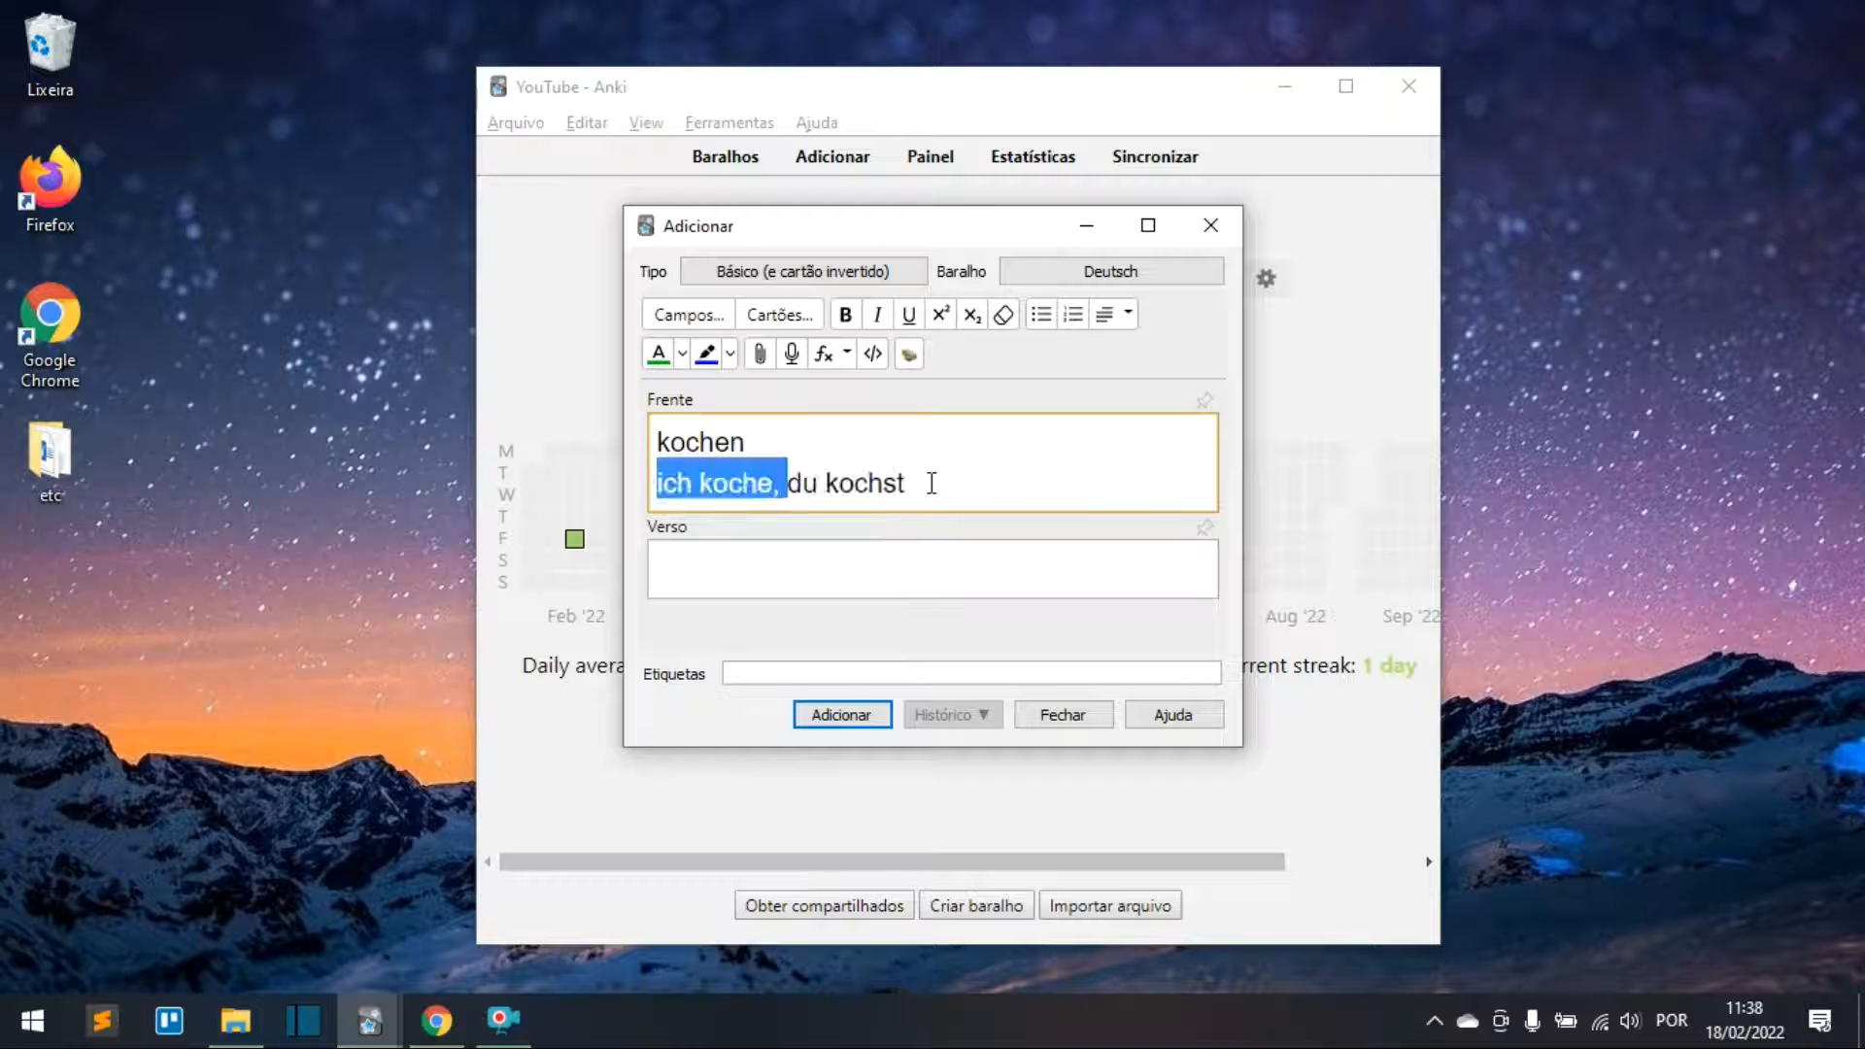
{"action": "key", "text": "End"}
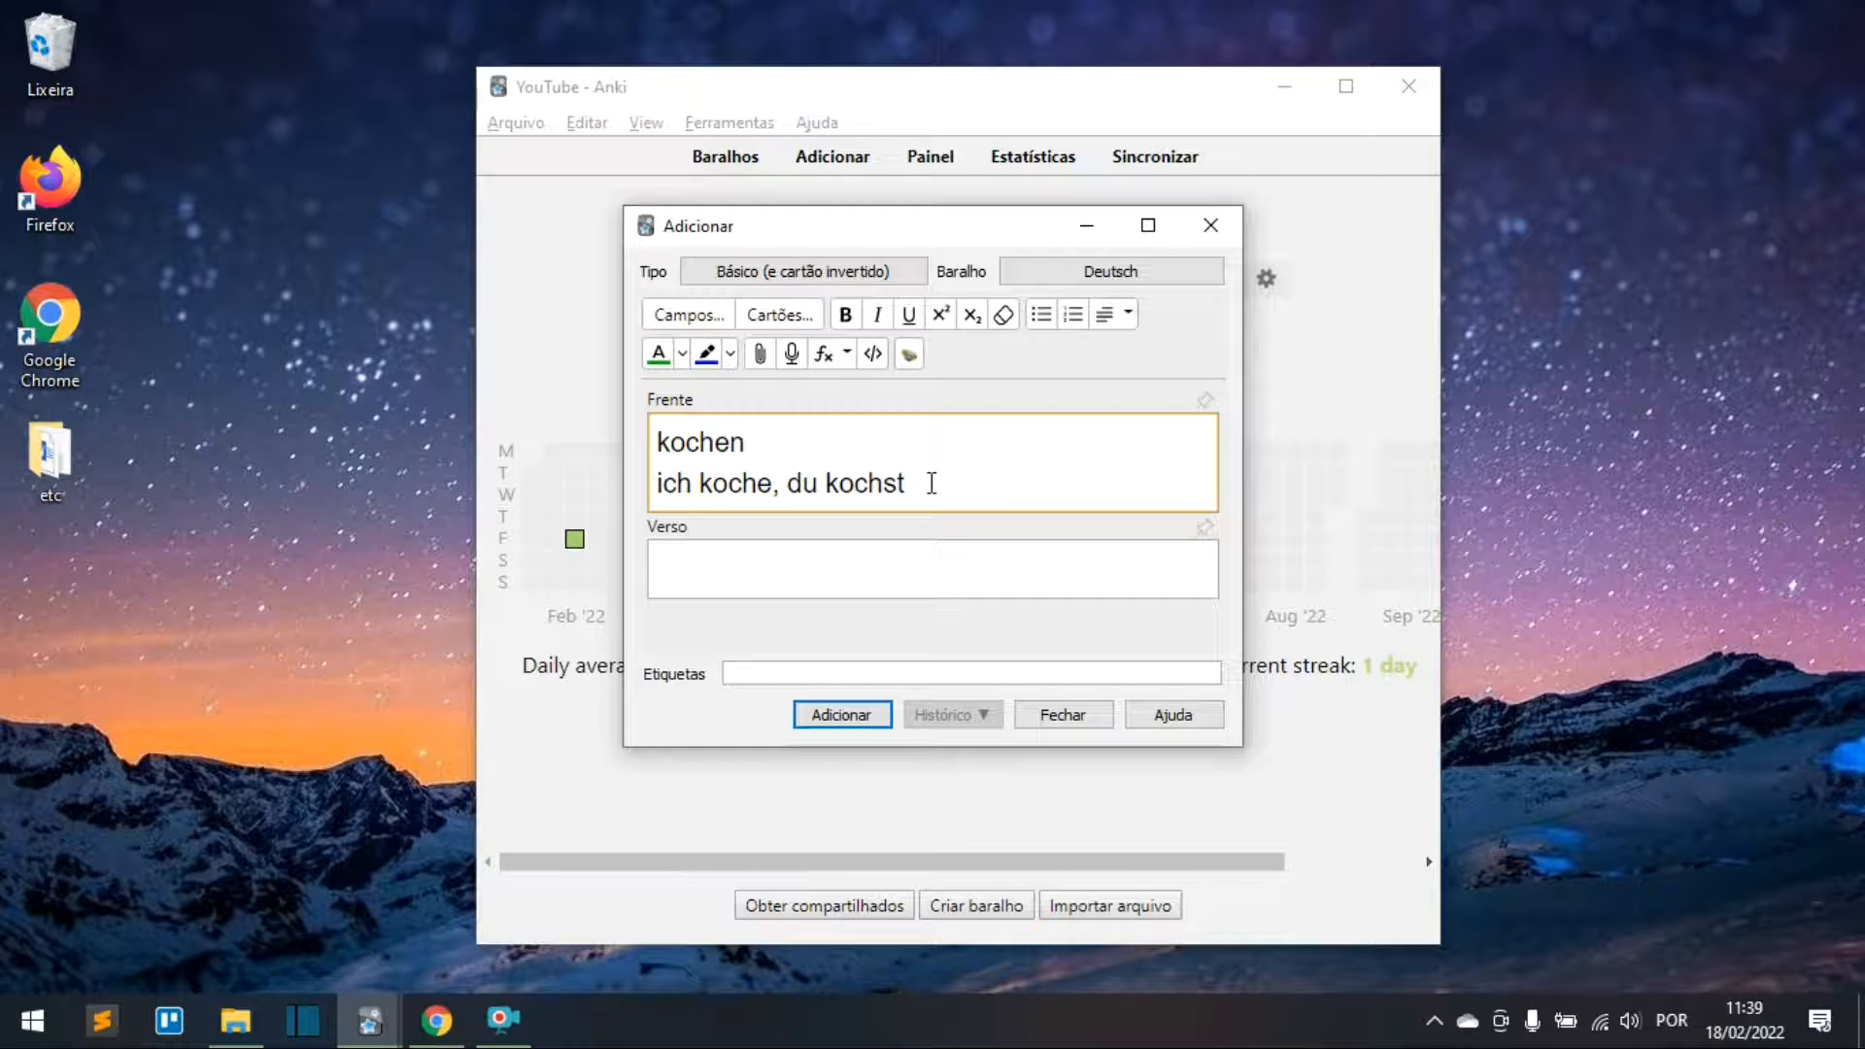
Step: Add 'ich habe gekocht' and 'ich kochte' lines, put cozinhar on the back, and add the card
{"action": "key", "text": "Return"}
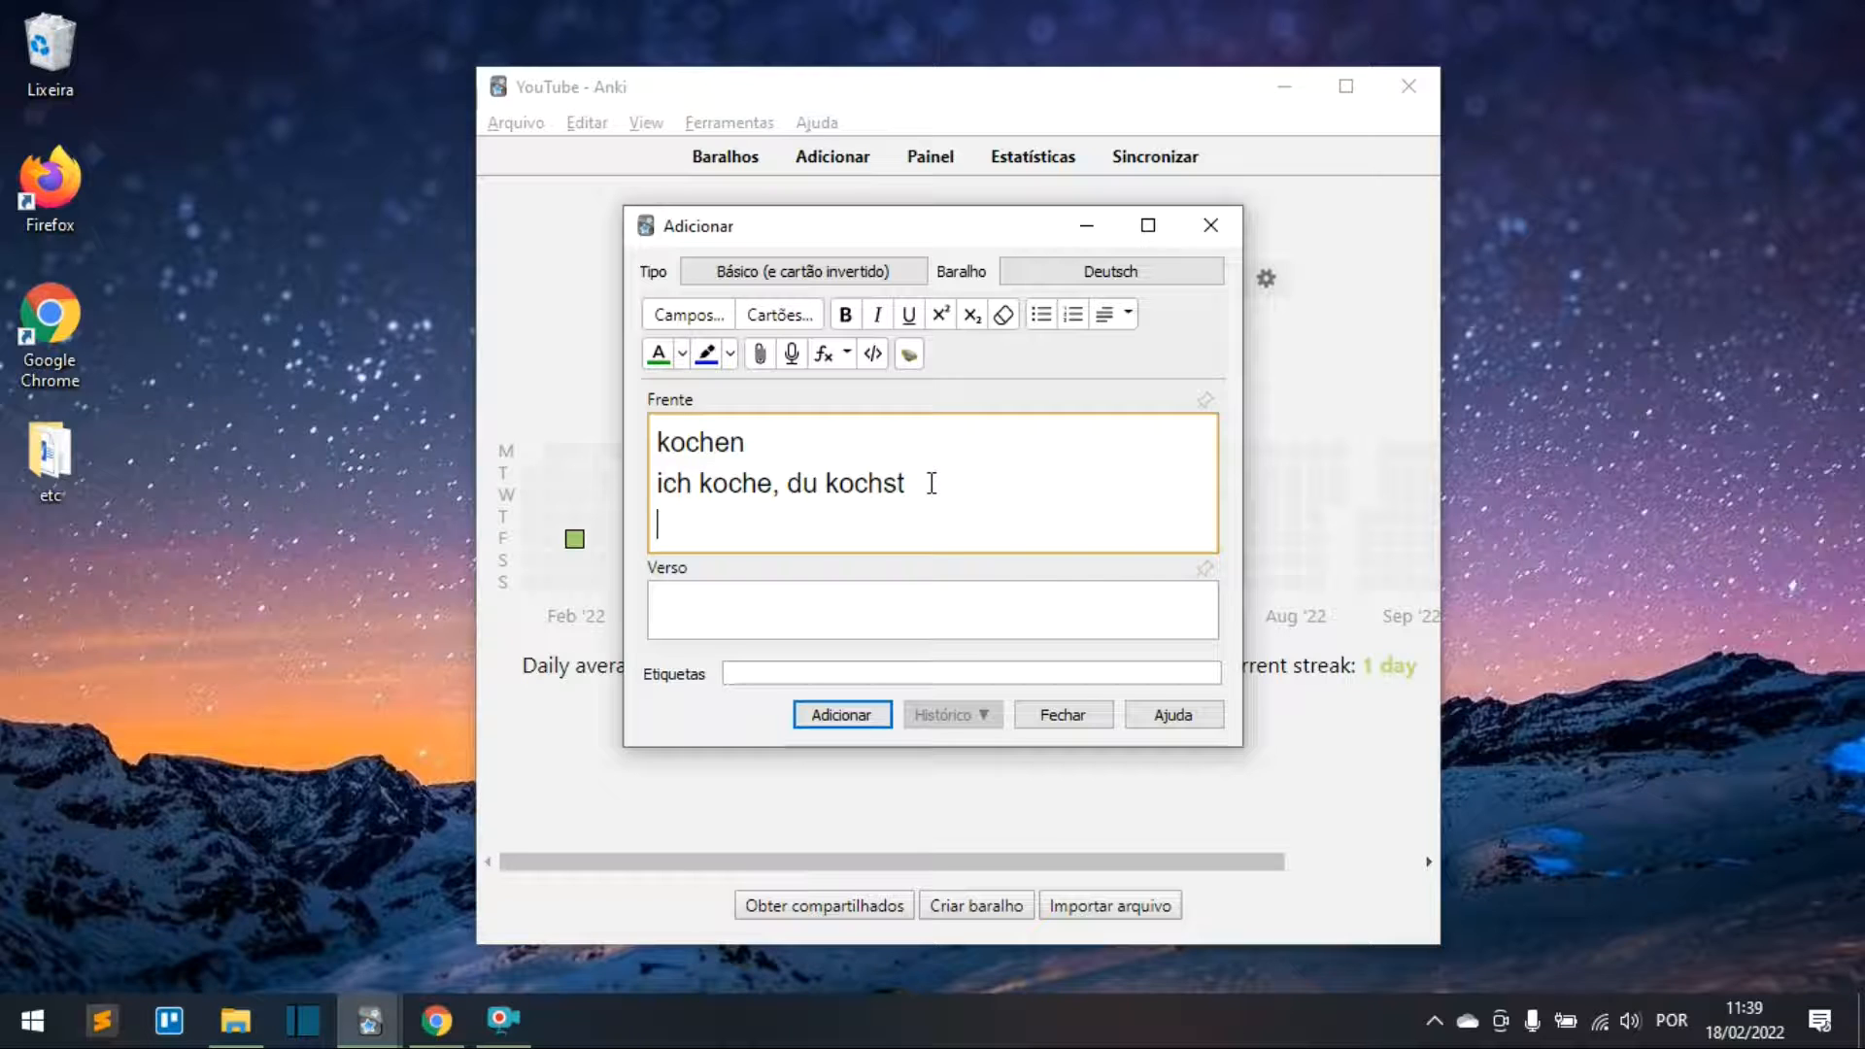
{"action": "type", "text": "ich habe geko"}
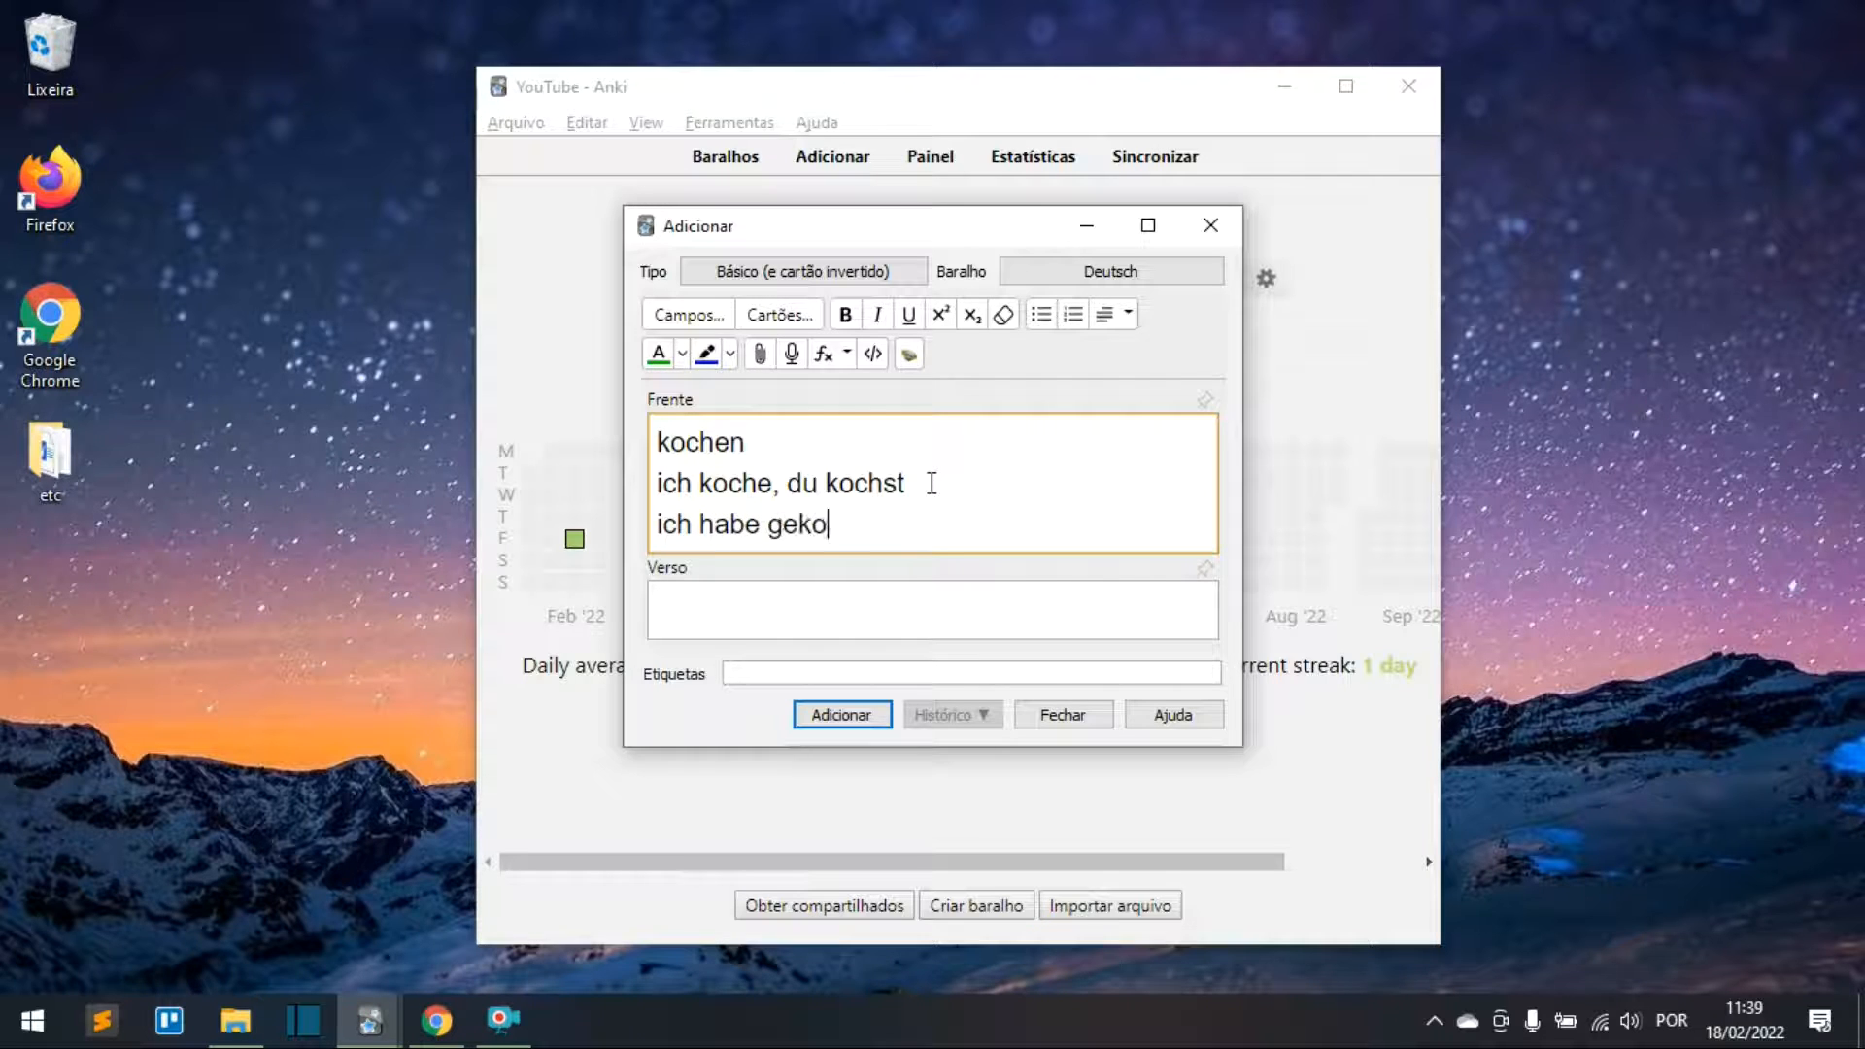
{"action": "type", "text": "cht"}
{"action": "key", "text": "Return"}
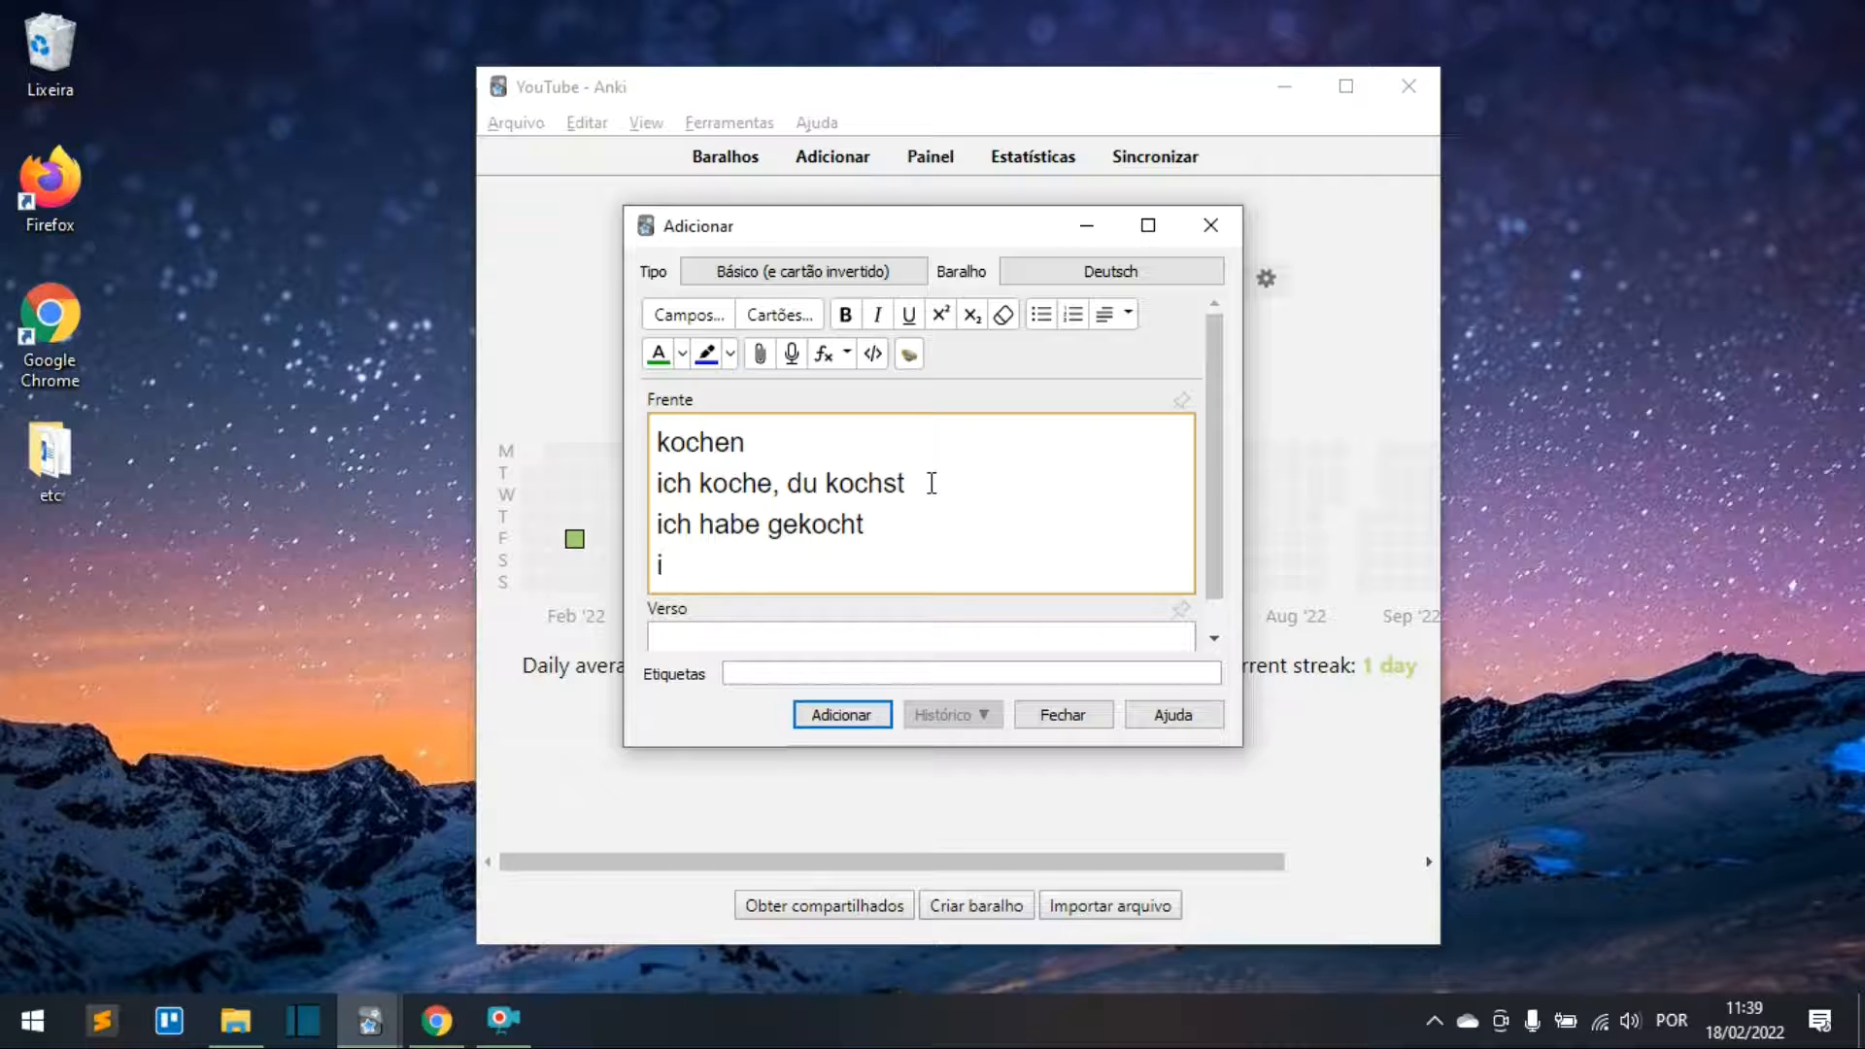
{"action": "type", "text": "ch kochte"}
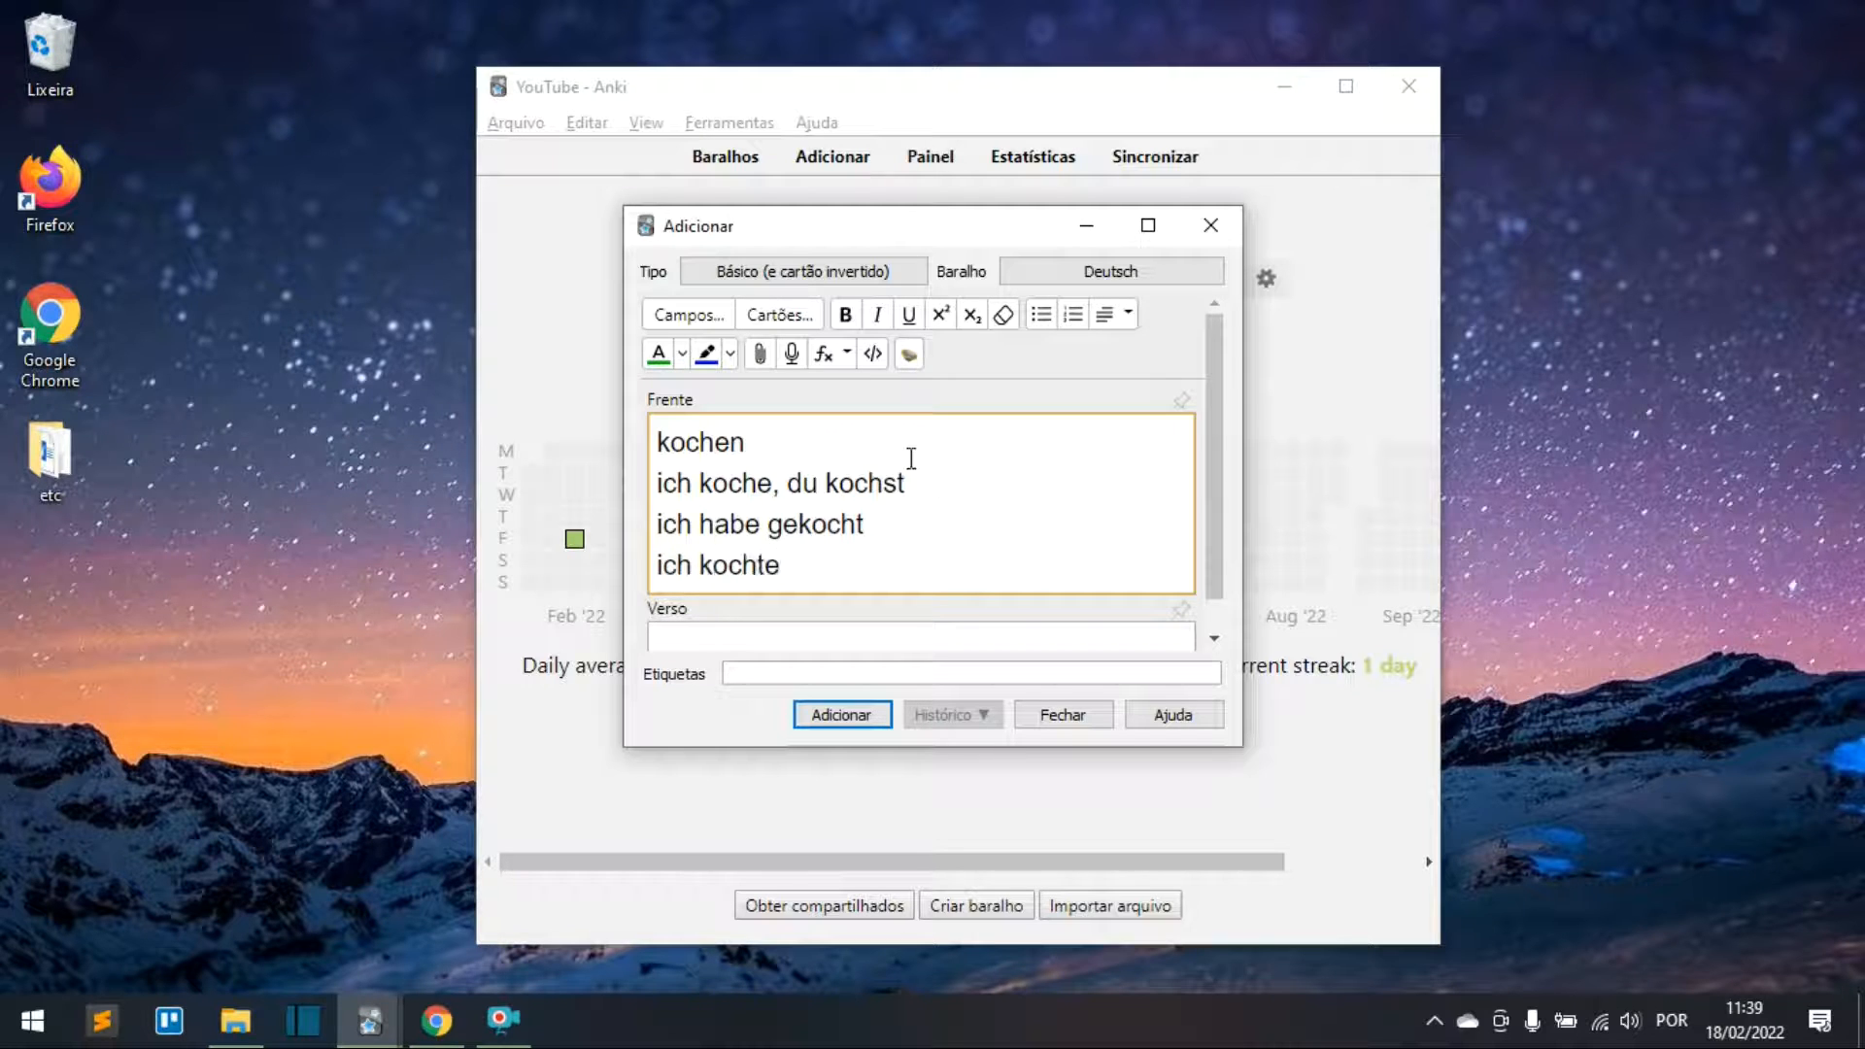
{"action": "scroll", "coordinate": [836, 529], "scroll_direction": "down", "scroll_amount": 1}
{"action": "left_click", "coordinate": [767, 614]}
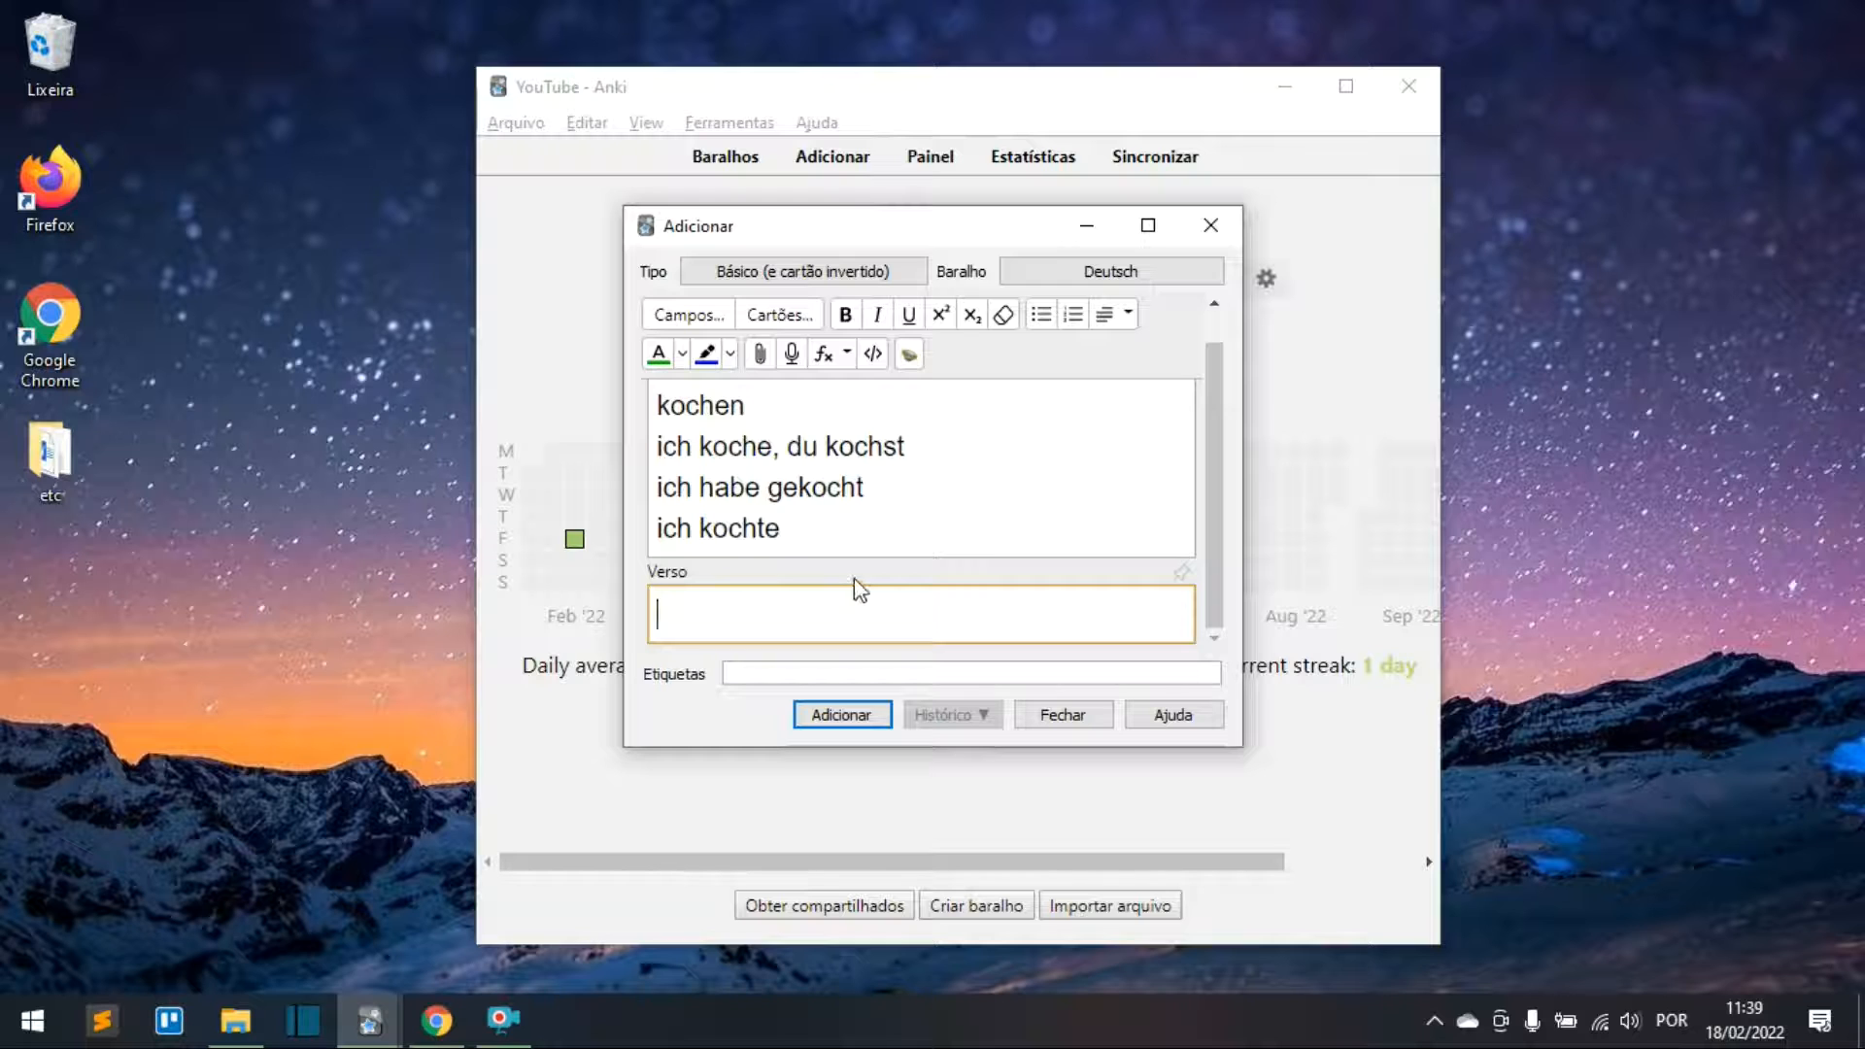
{"action": "type", "text": "cozinhar"}
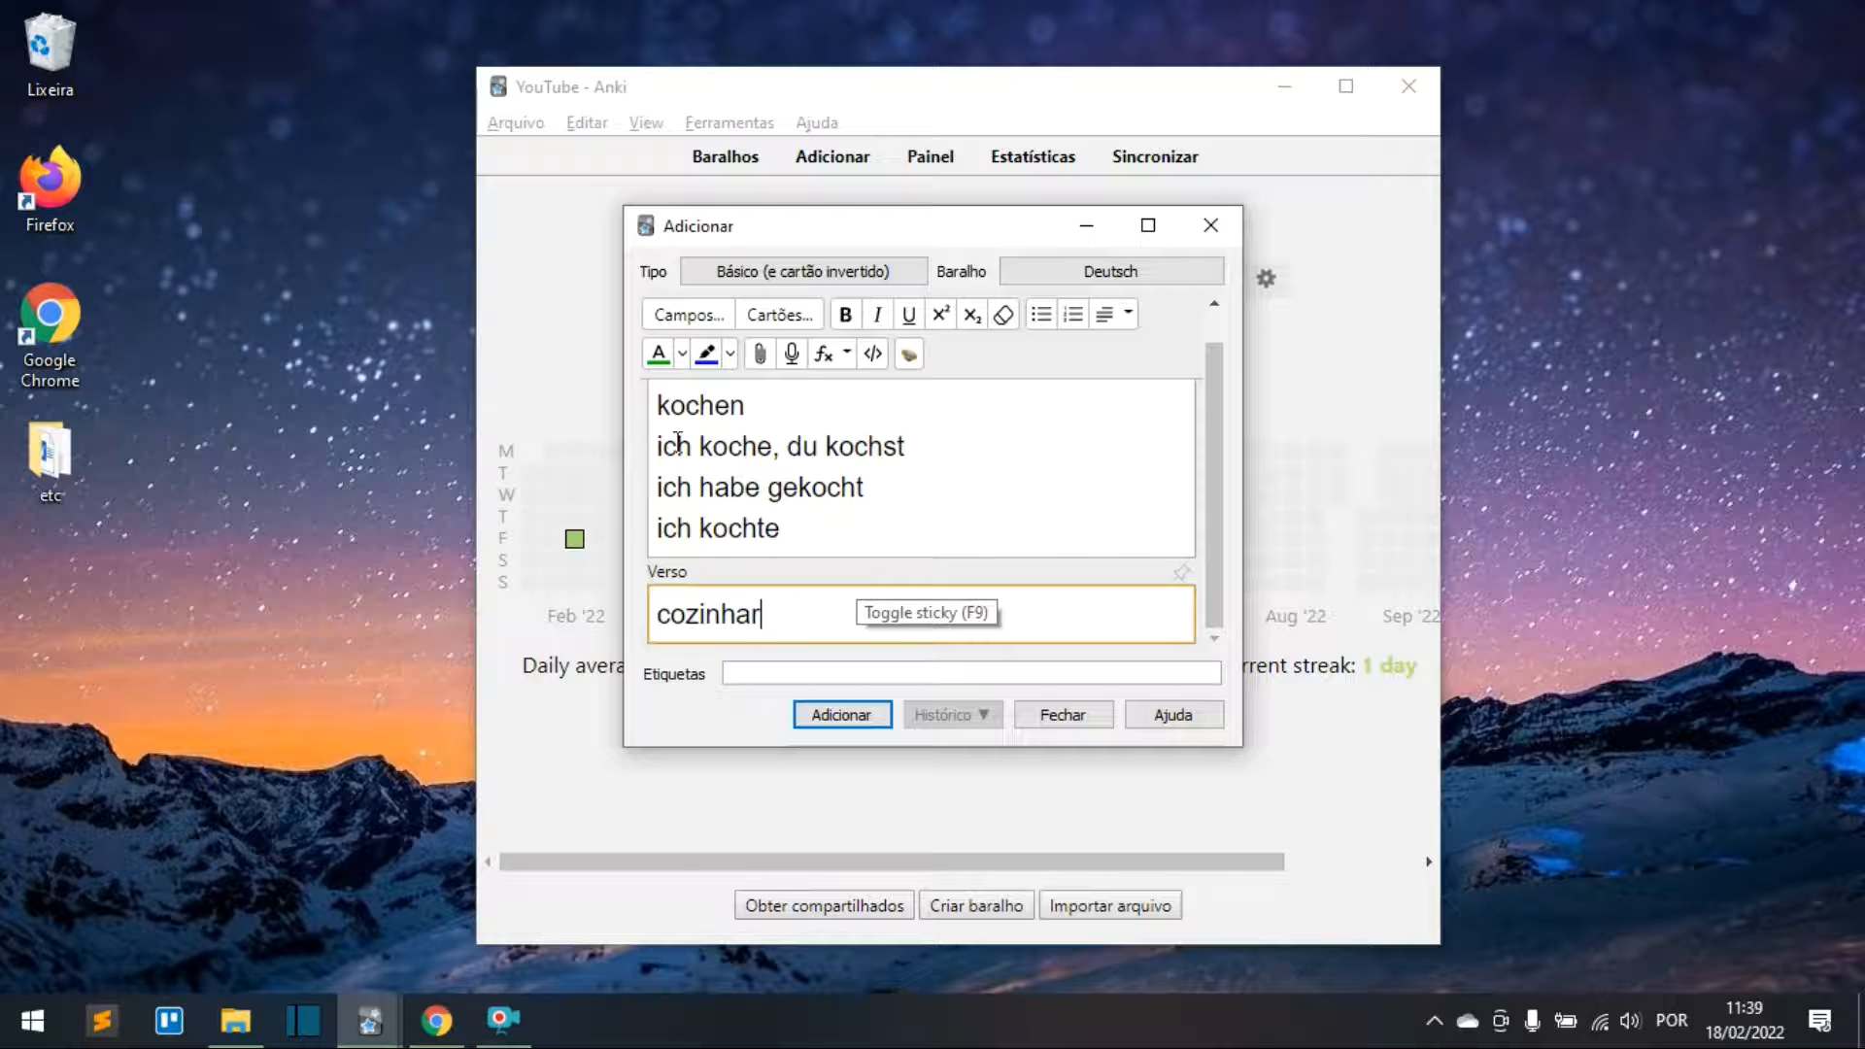
{"action": "left_click", "coordinate": [832, 717]}
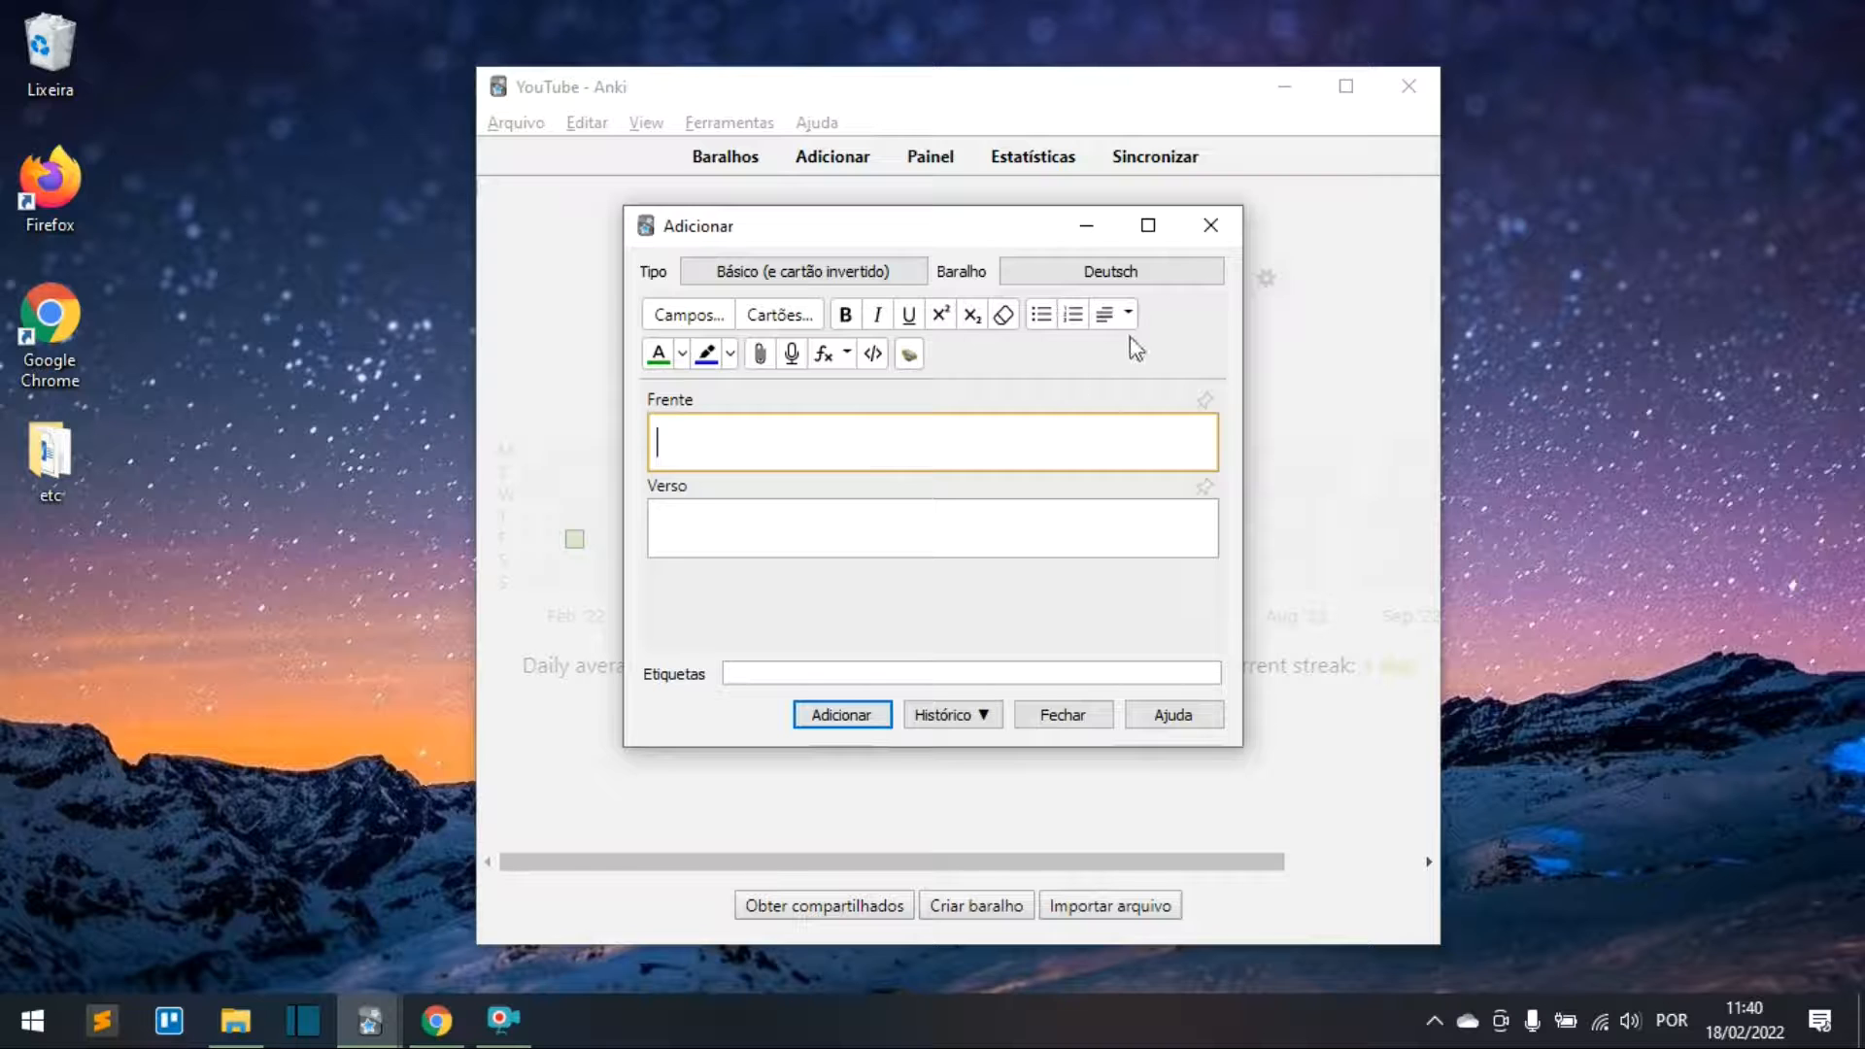
Step: Type lesen and 'ich lese, du liest' on the front, underlining ie in liest
{"action": "type", "text": "lesen"}
{"action": "key", "text": "Return"}
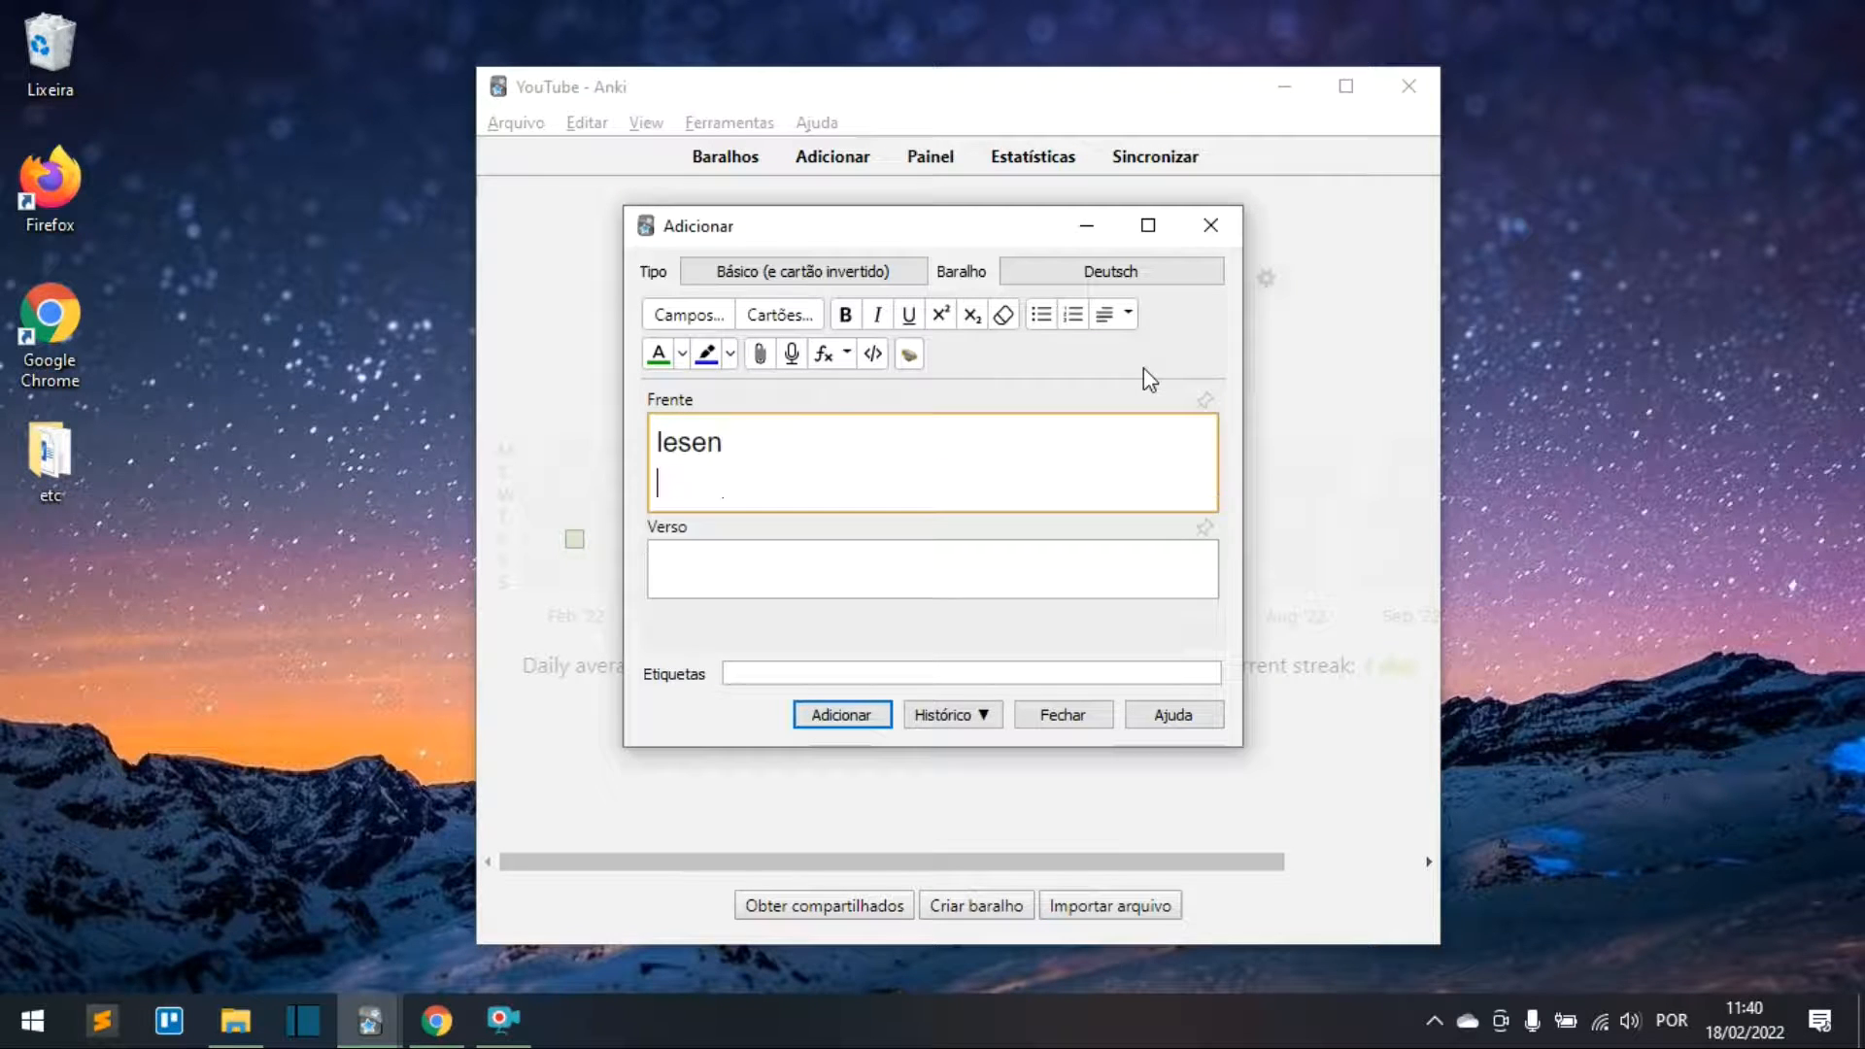
{"action": "type", "text": "ich lese"}
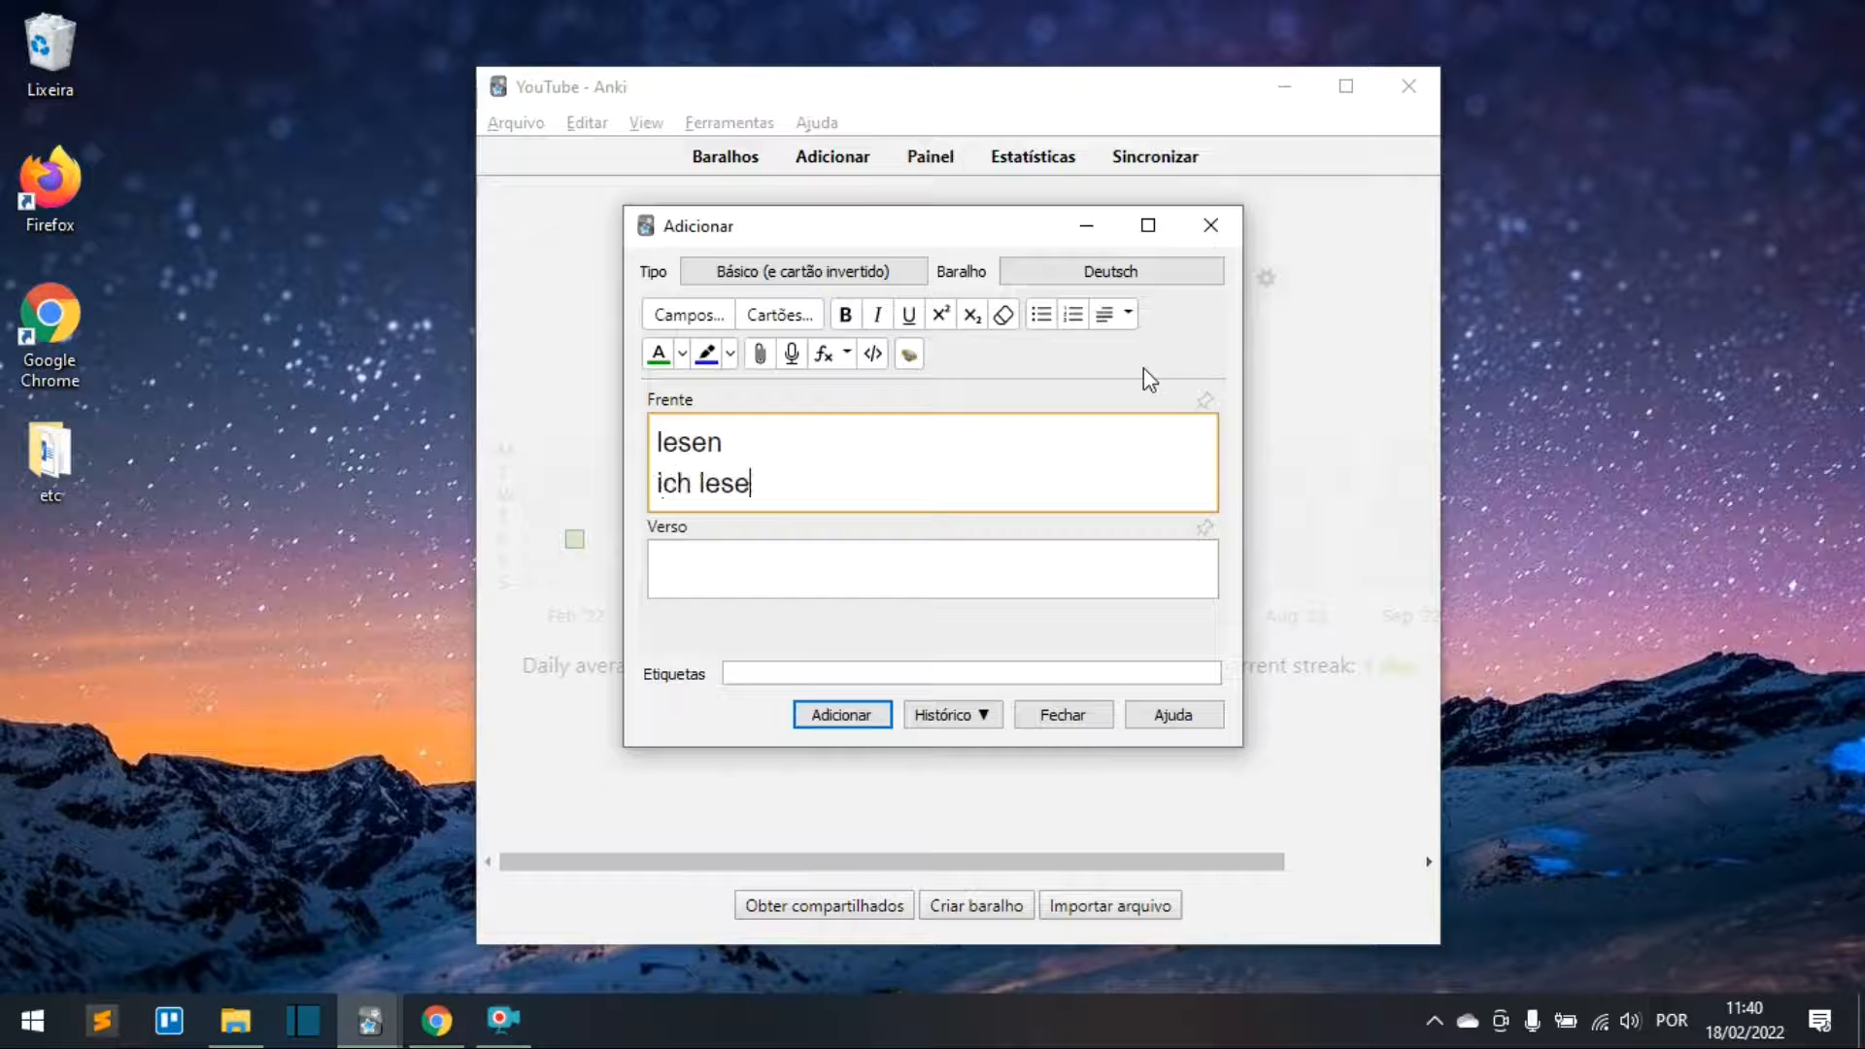
{"action": "type", "text": ", du liest"}
{"action": "key", "text": "Return"}
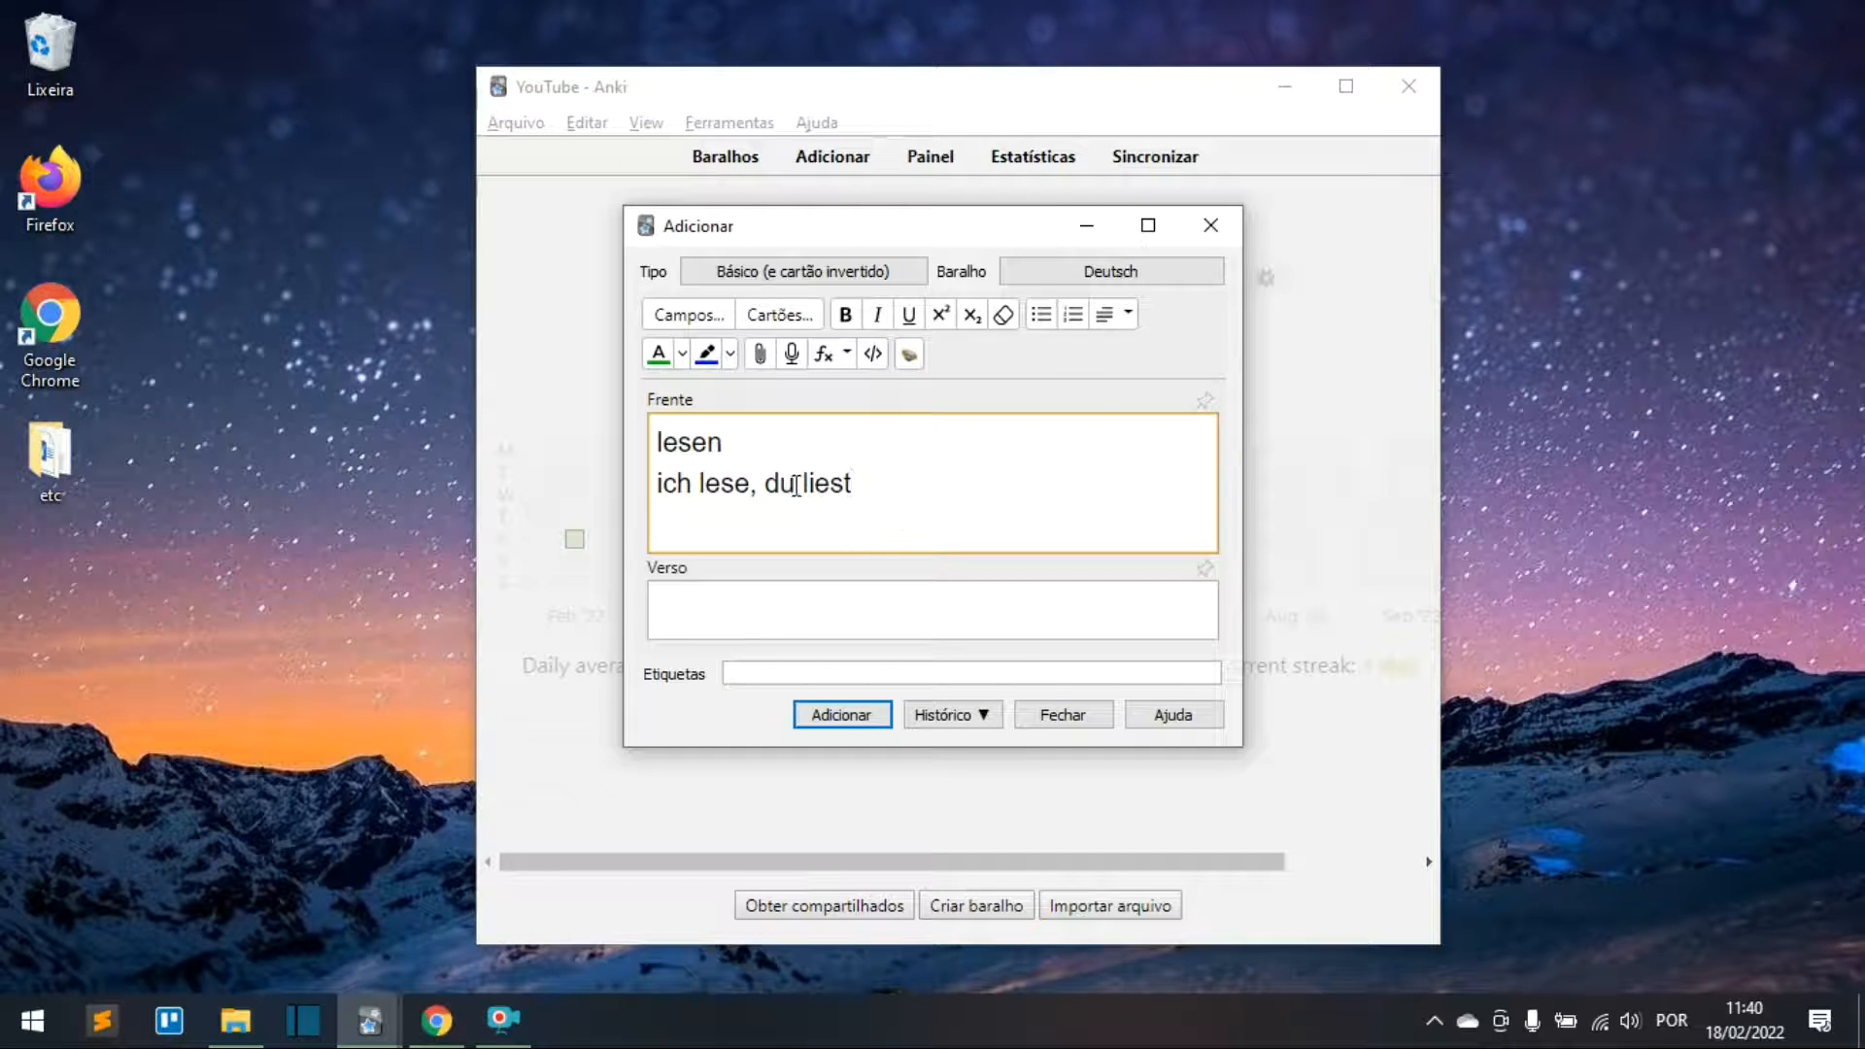
{"action": "left_click_drag", "start_coordinate": [808, 483], "coordinate": [831, 484]}
{"action": "left_click", "coordinate": [909, 328]}
{"action": "left_click", "coordinate": [907, 487]}
Step: Add the lines 'ich habe gelesen' and 'ich las' to the front
{"action": "type", "text": "ich habe gelesen"}
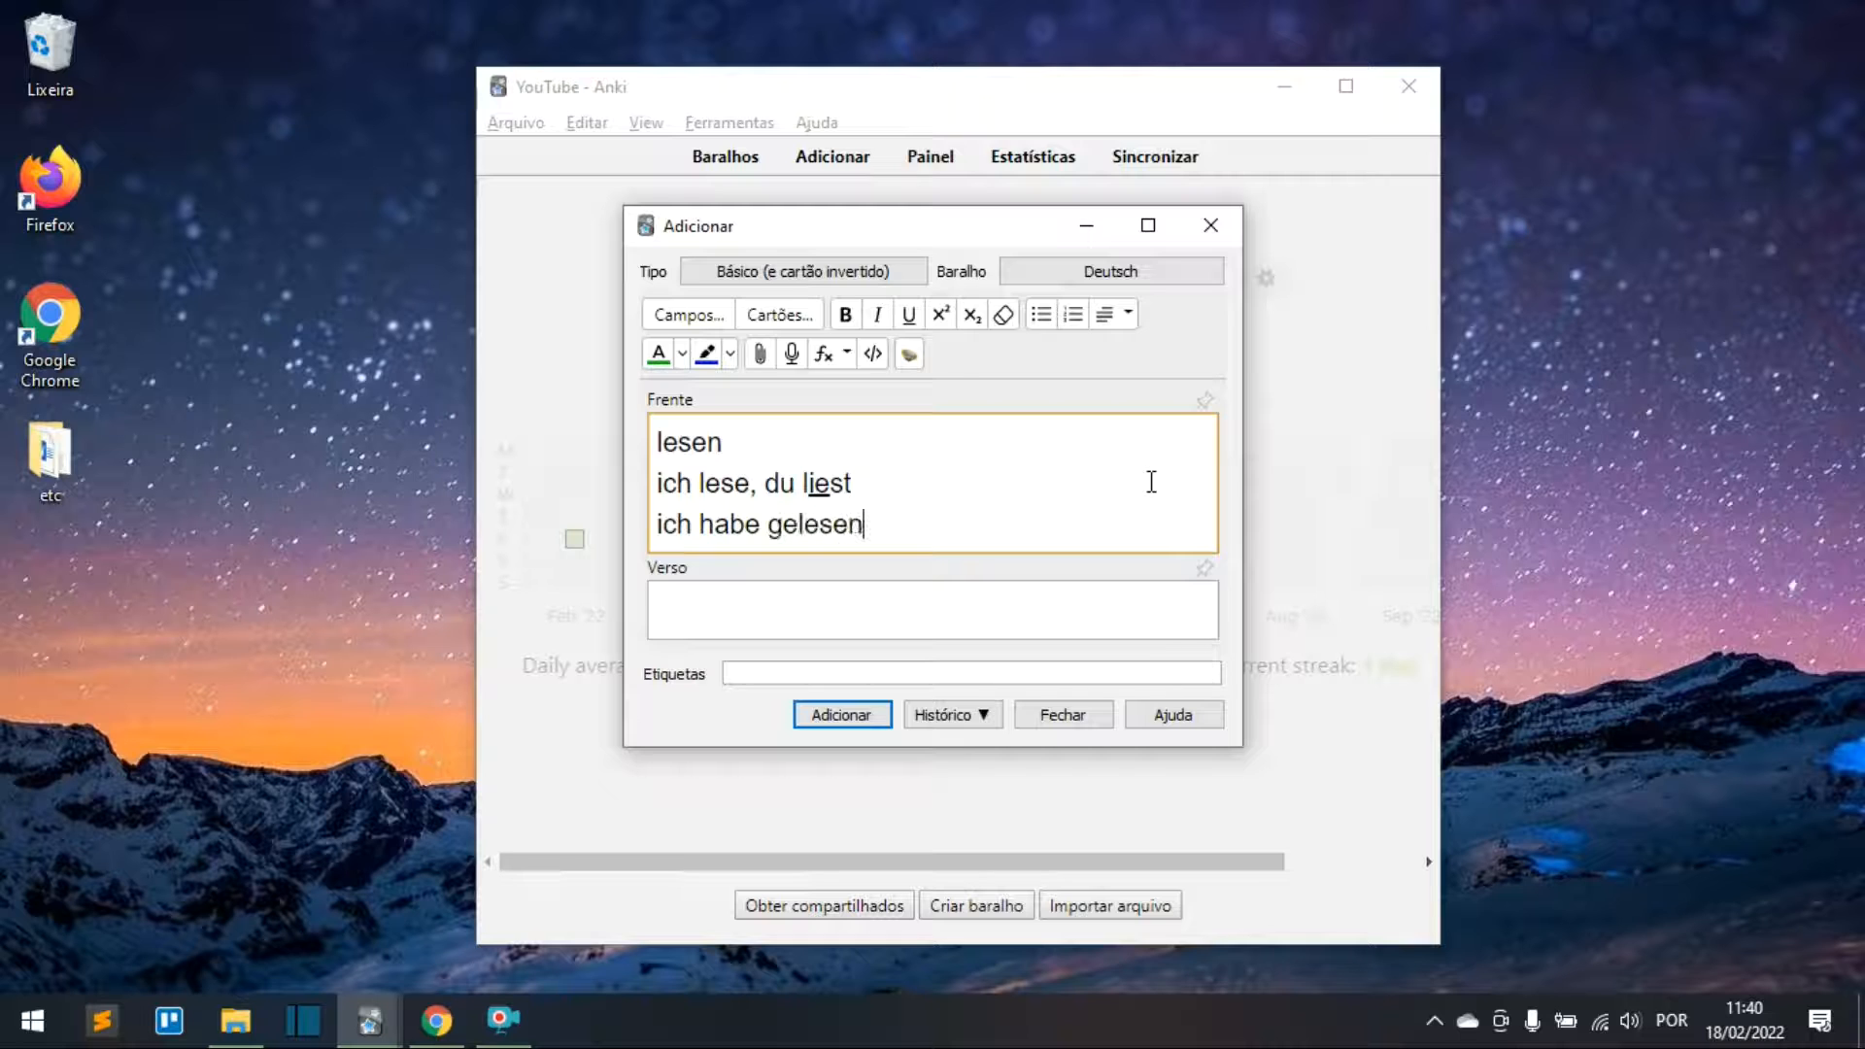
{"action": "key", "text": "Return"}
{"action": "type", "text": "ich las"}
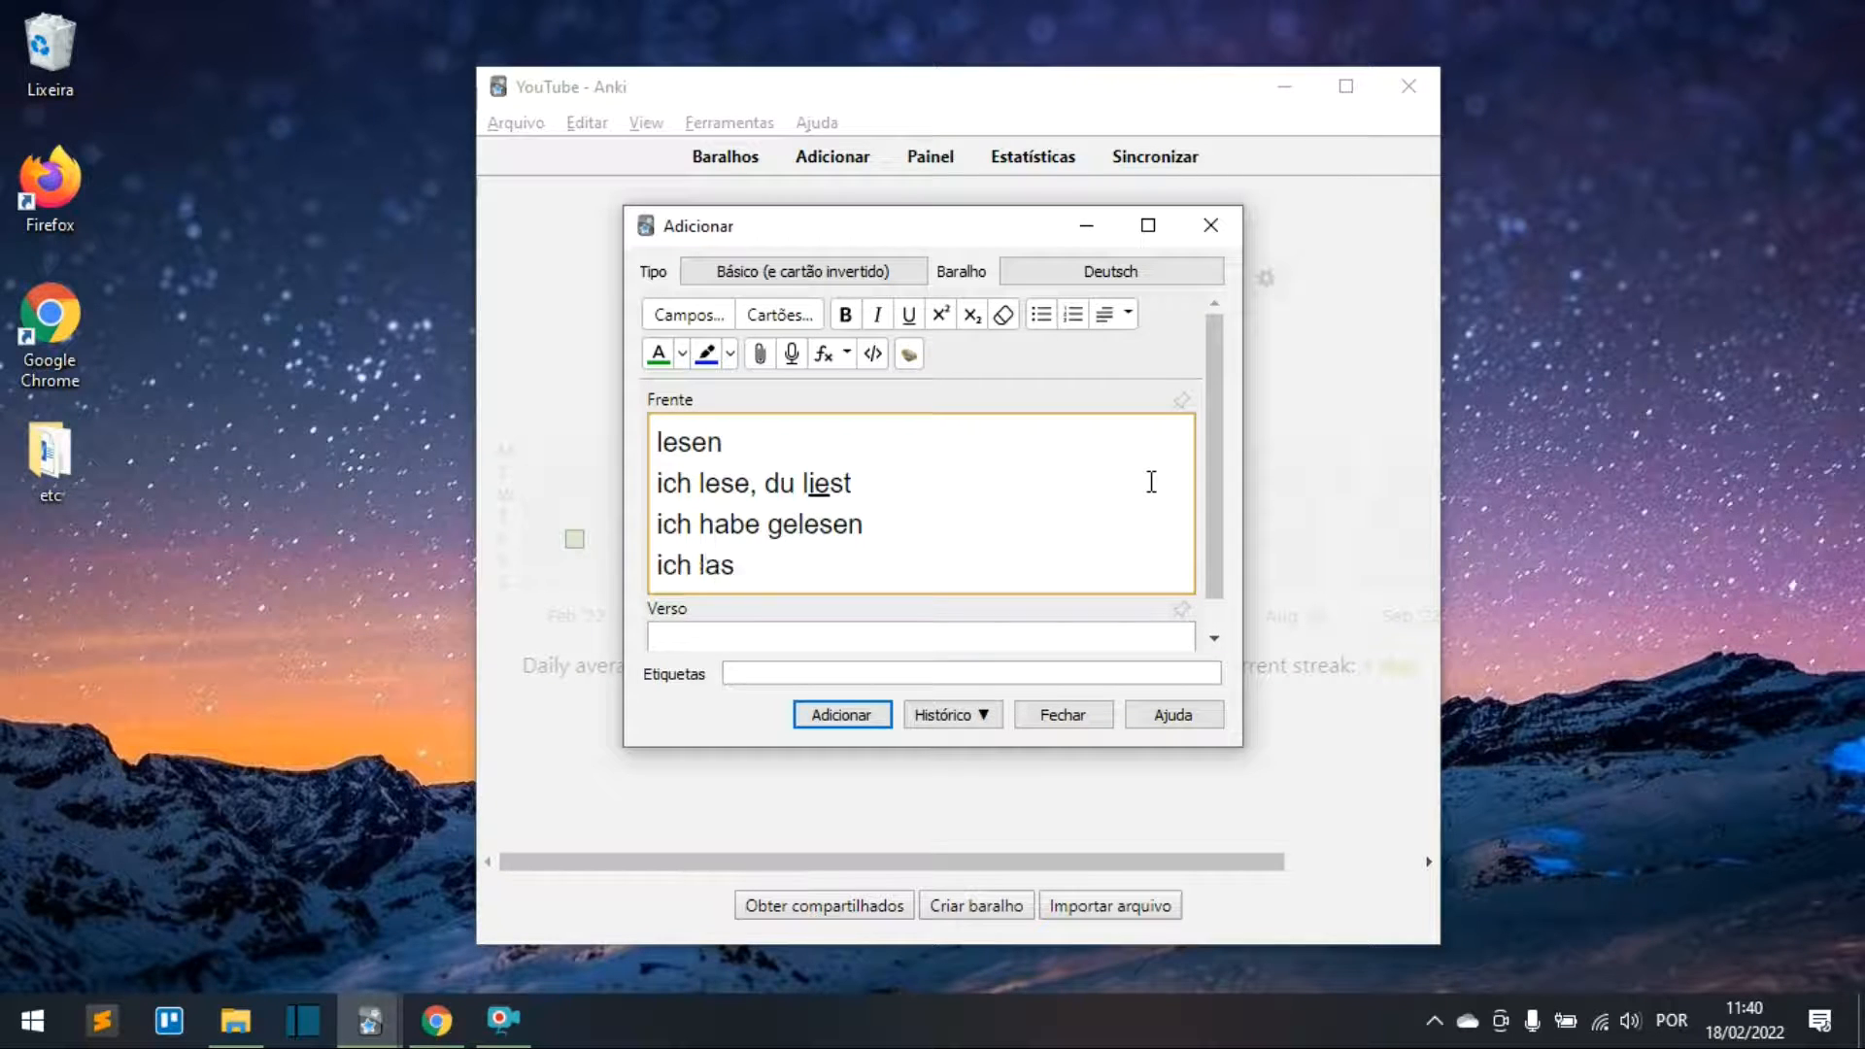
{"action": "scroll", "coordinate": [1151, 482], "scroll_direction": "down", "scroll_amount": 1}
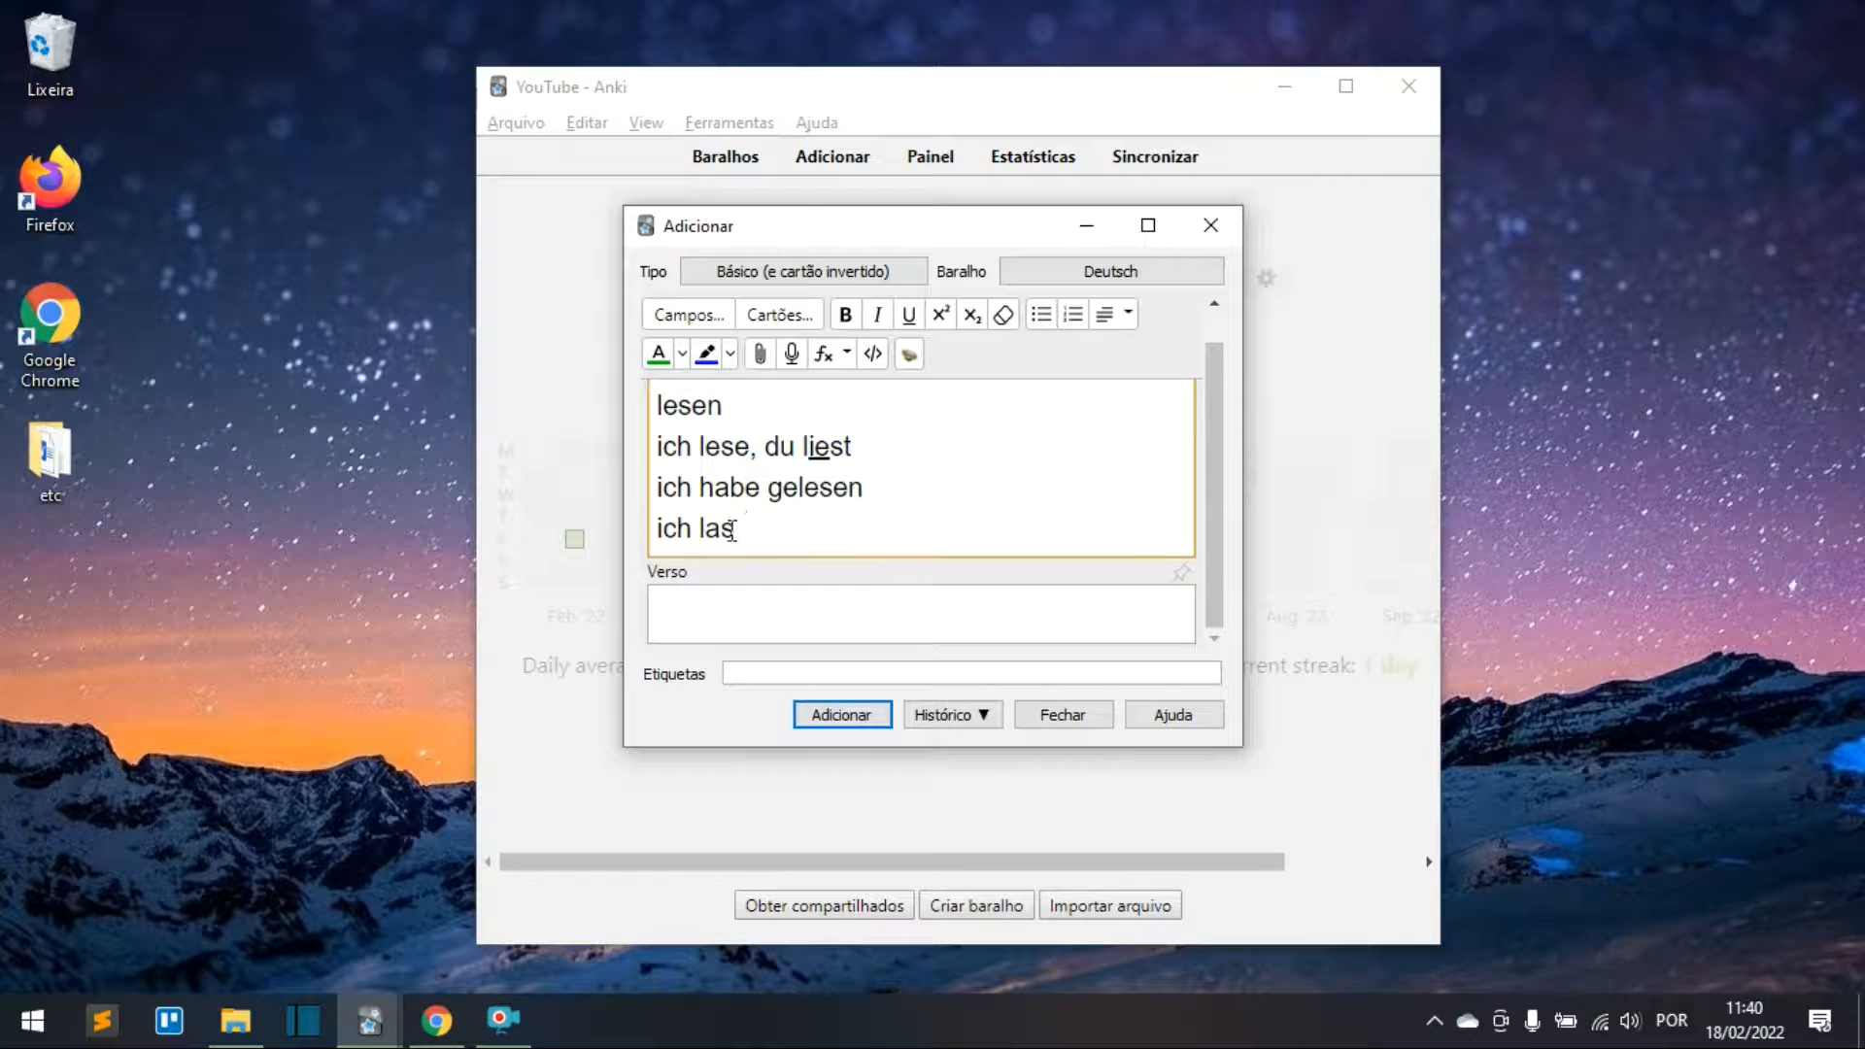
{"action": "left_click_drag", "start_coordinate": [658, 486], "coordinate": [875, 475]}
{"action": "left_click", "coordinate": [822, 519]}
{"action": "left_click_drag", "start_coordinate": [661, 487], "coordinate": [891, 499]}
{"action": "left_click", "coordinate": [774, 538]}
Step: Put ler on the back, add the lesen card, and close the add window
{"action": "left_click", "coordinate": [738, 616]}
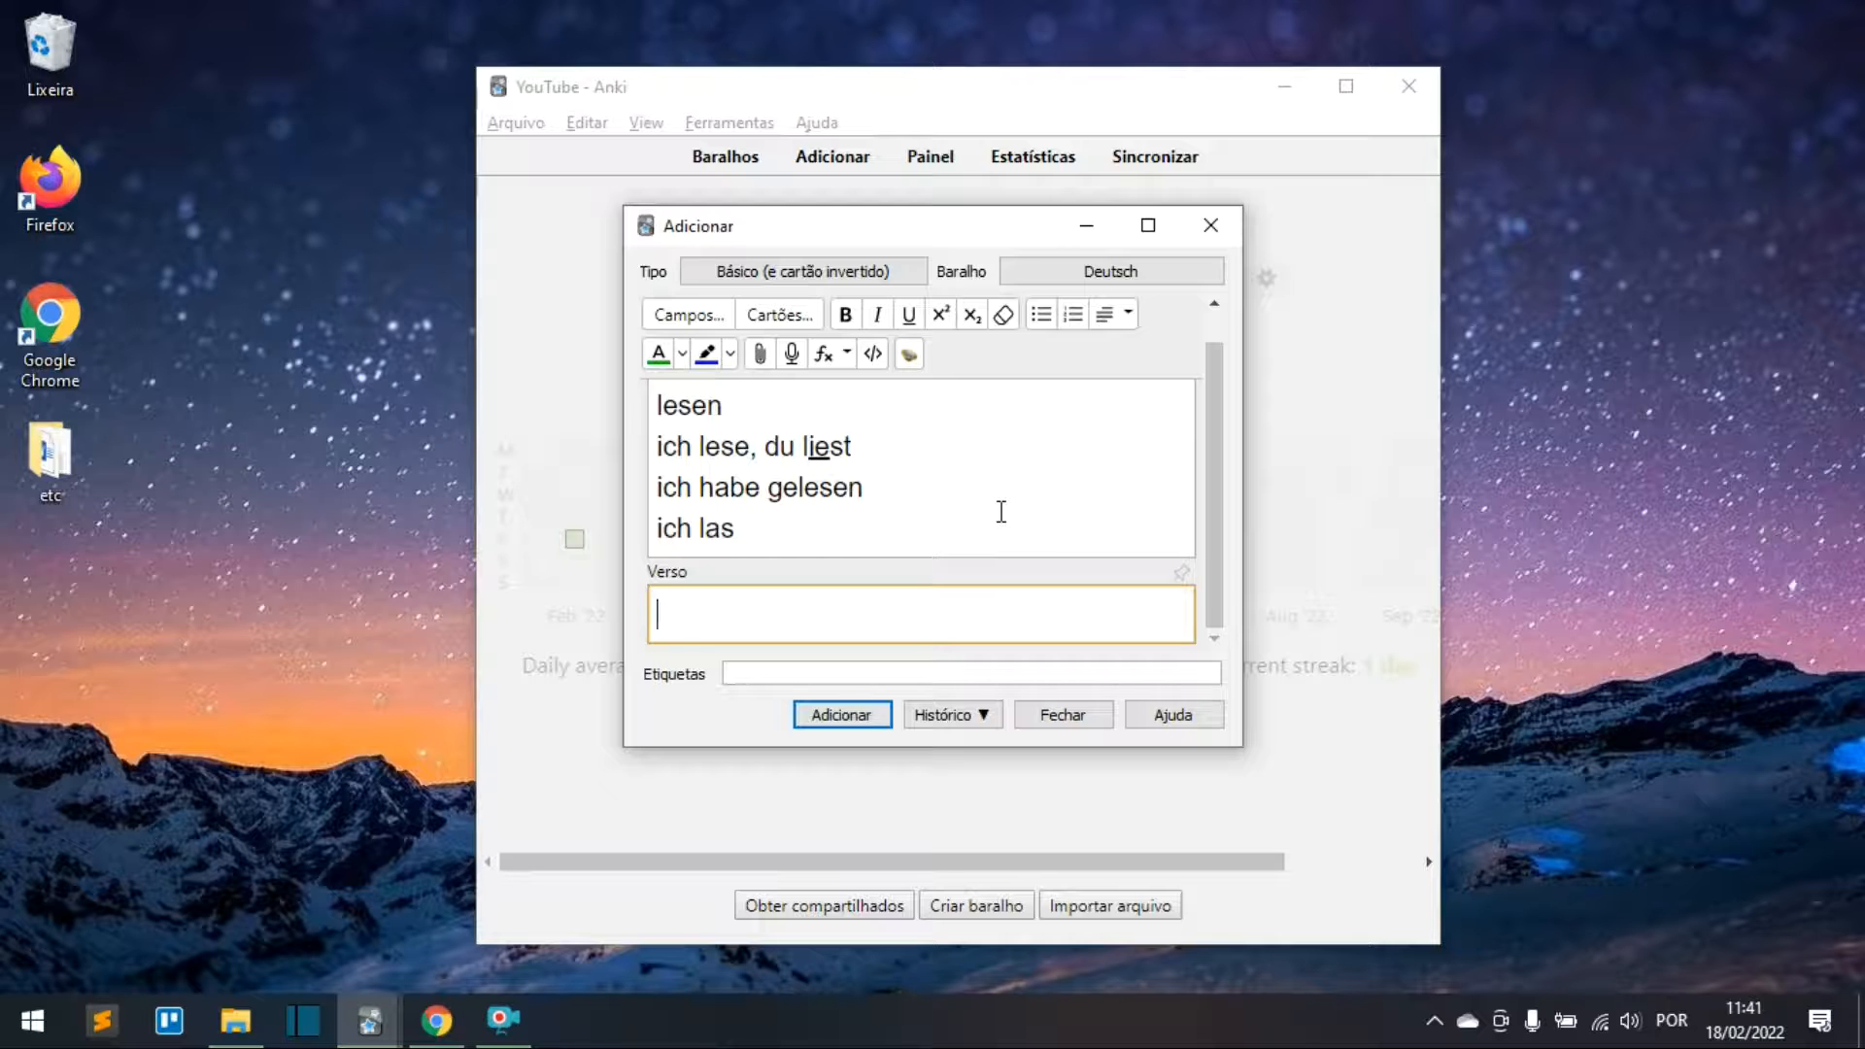
{"action": "type", "text": "ler"}
{"action": "left_click", "coordinate": [843, 716]}
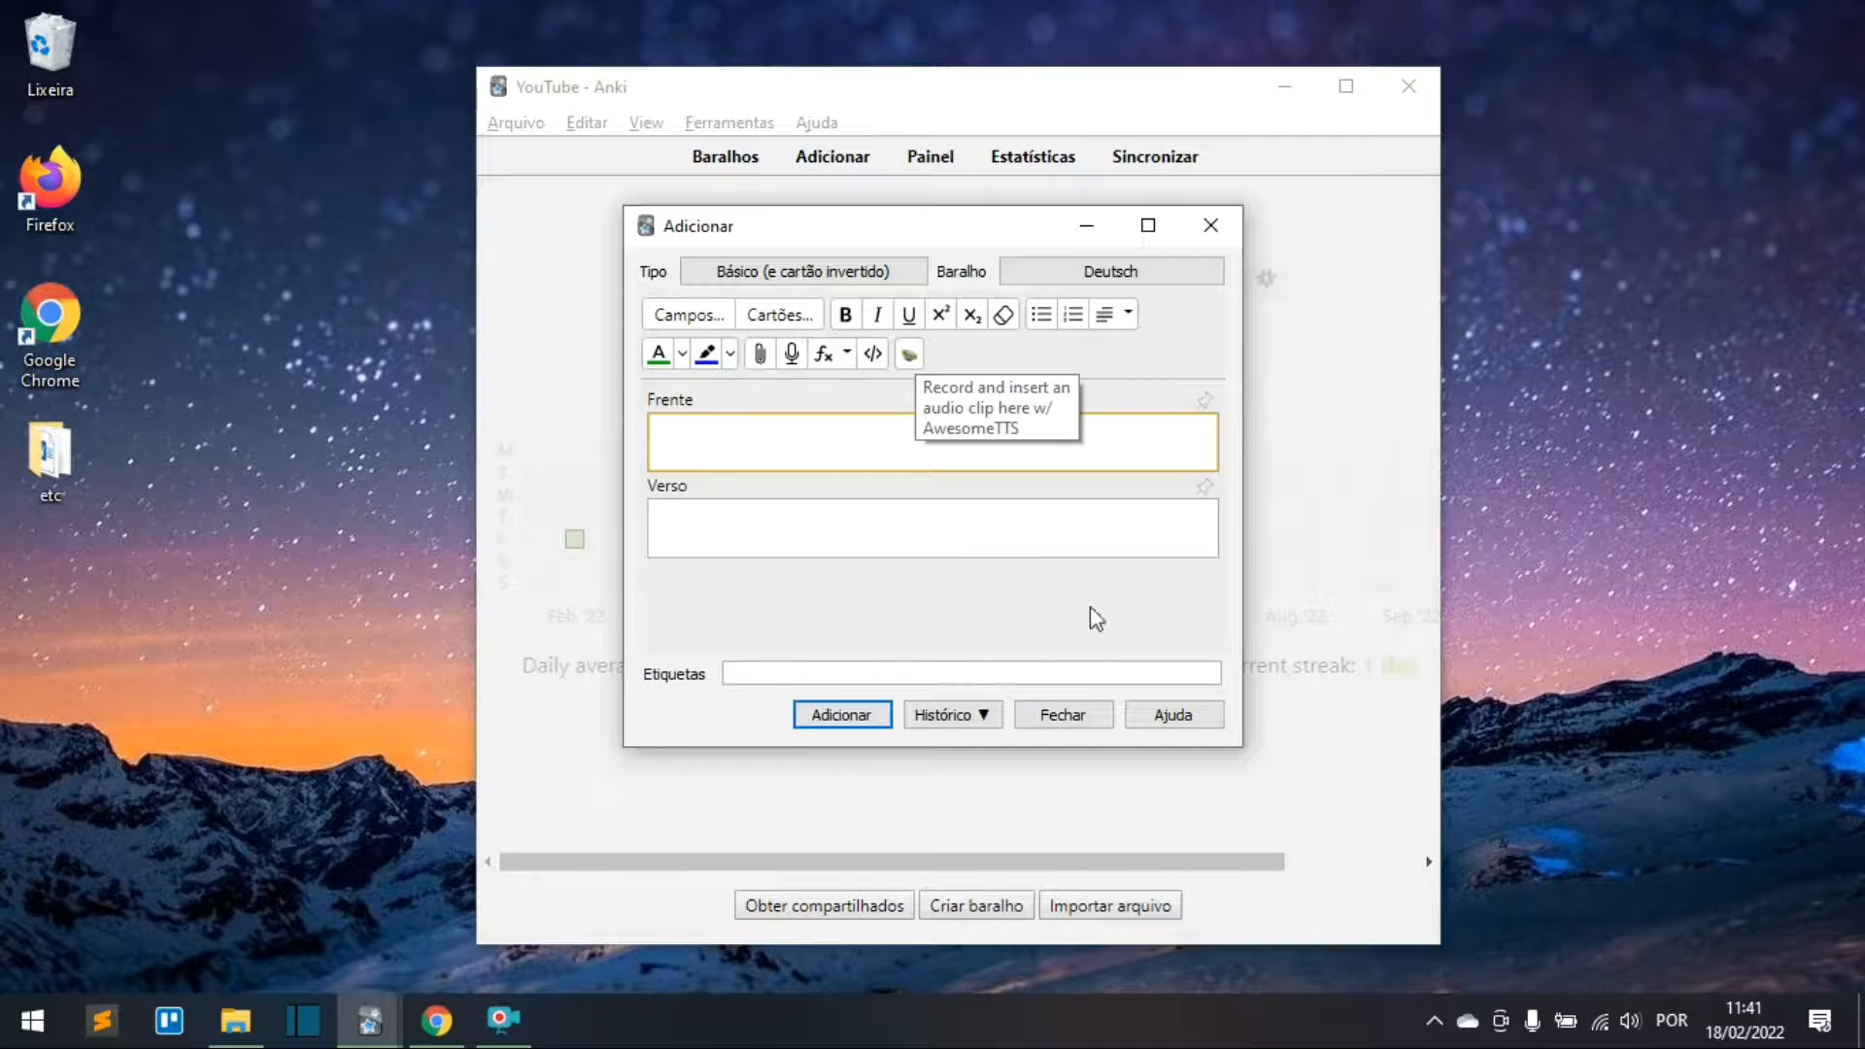
{"action": "key", "text": "Escape"}
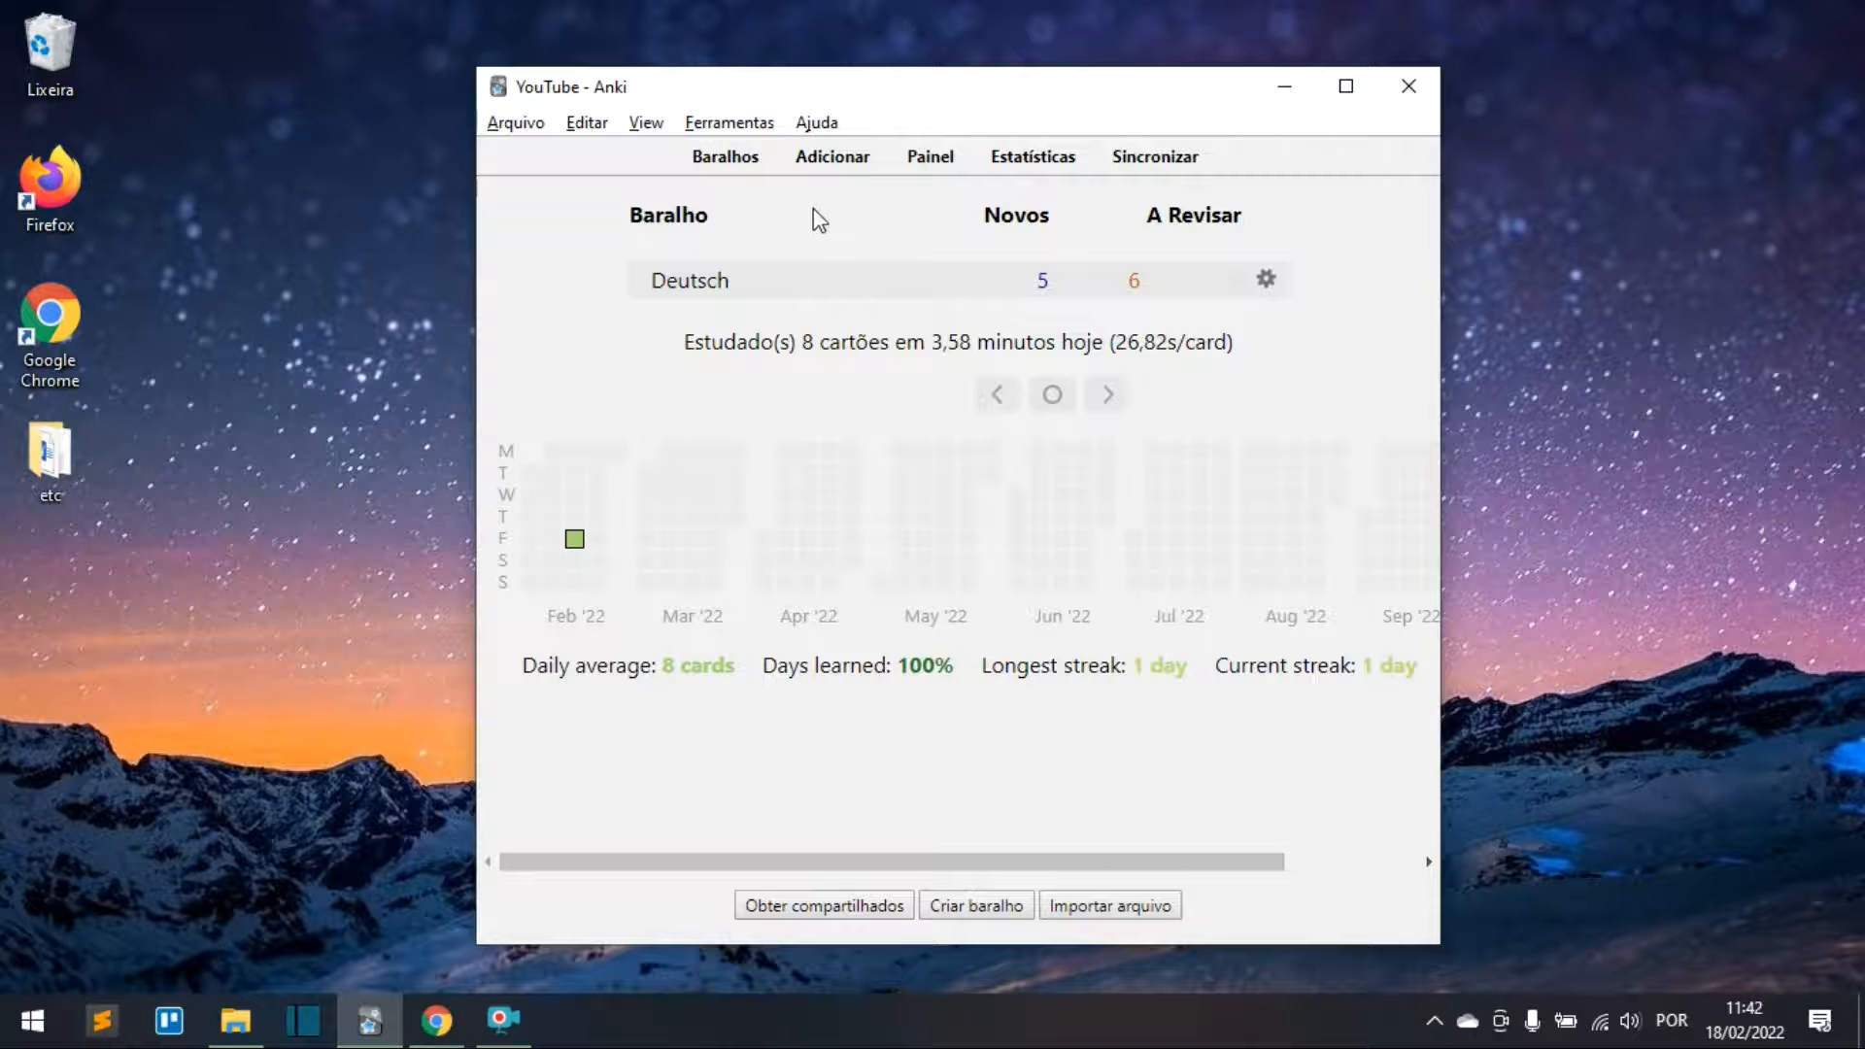
Step: Give the Básico (e cartão invertido) note type a third field 'exemplo' after Frente and Verso
{"action": "left_click", "coordinate": [773, 125]}
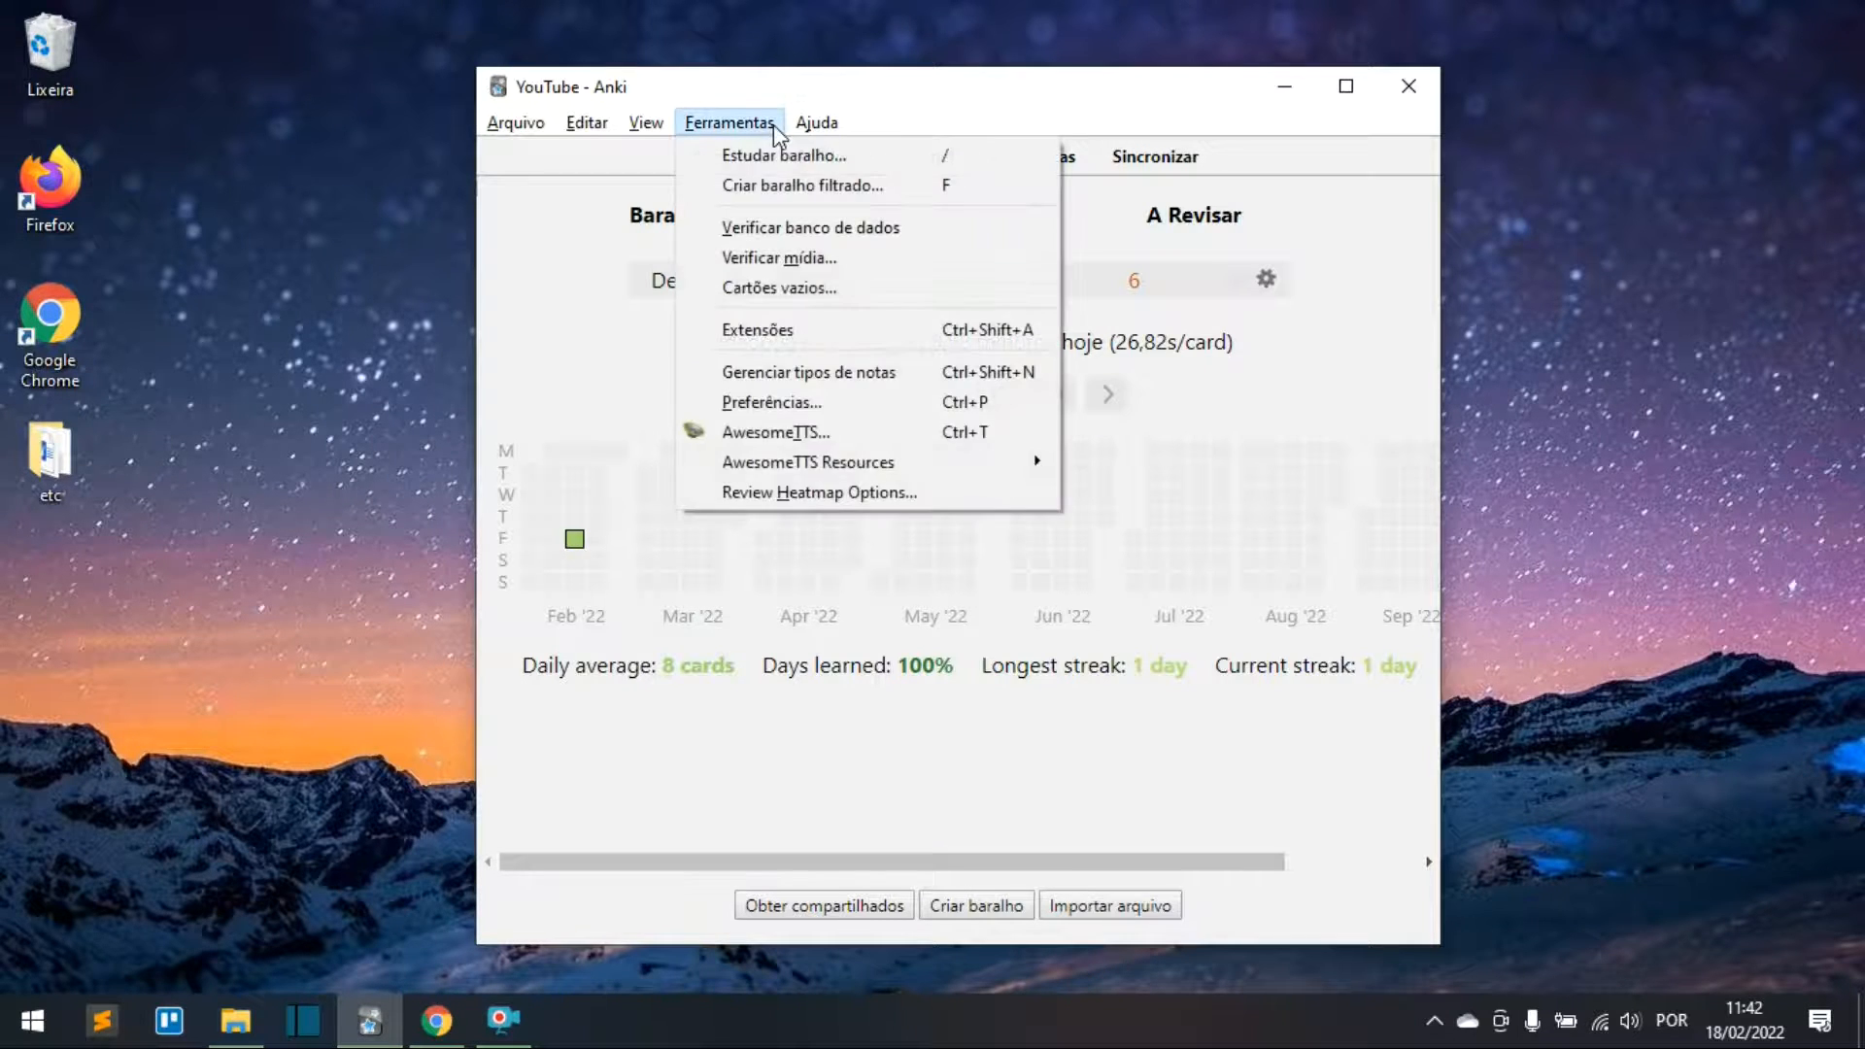
{"action": "left_click", "coordinate": [928, 383]}
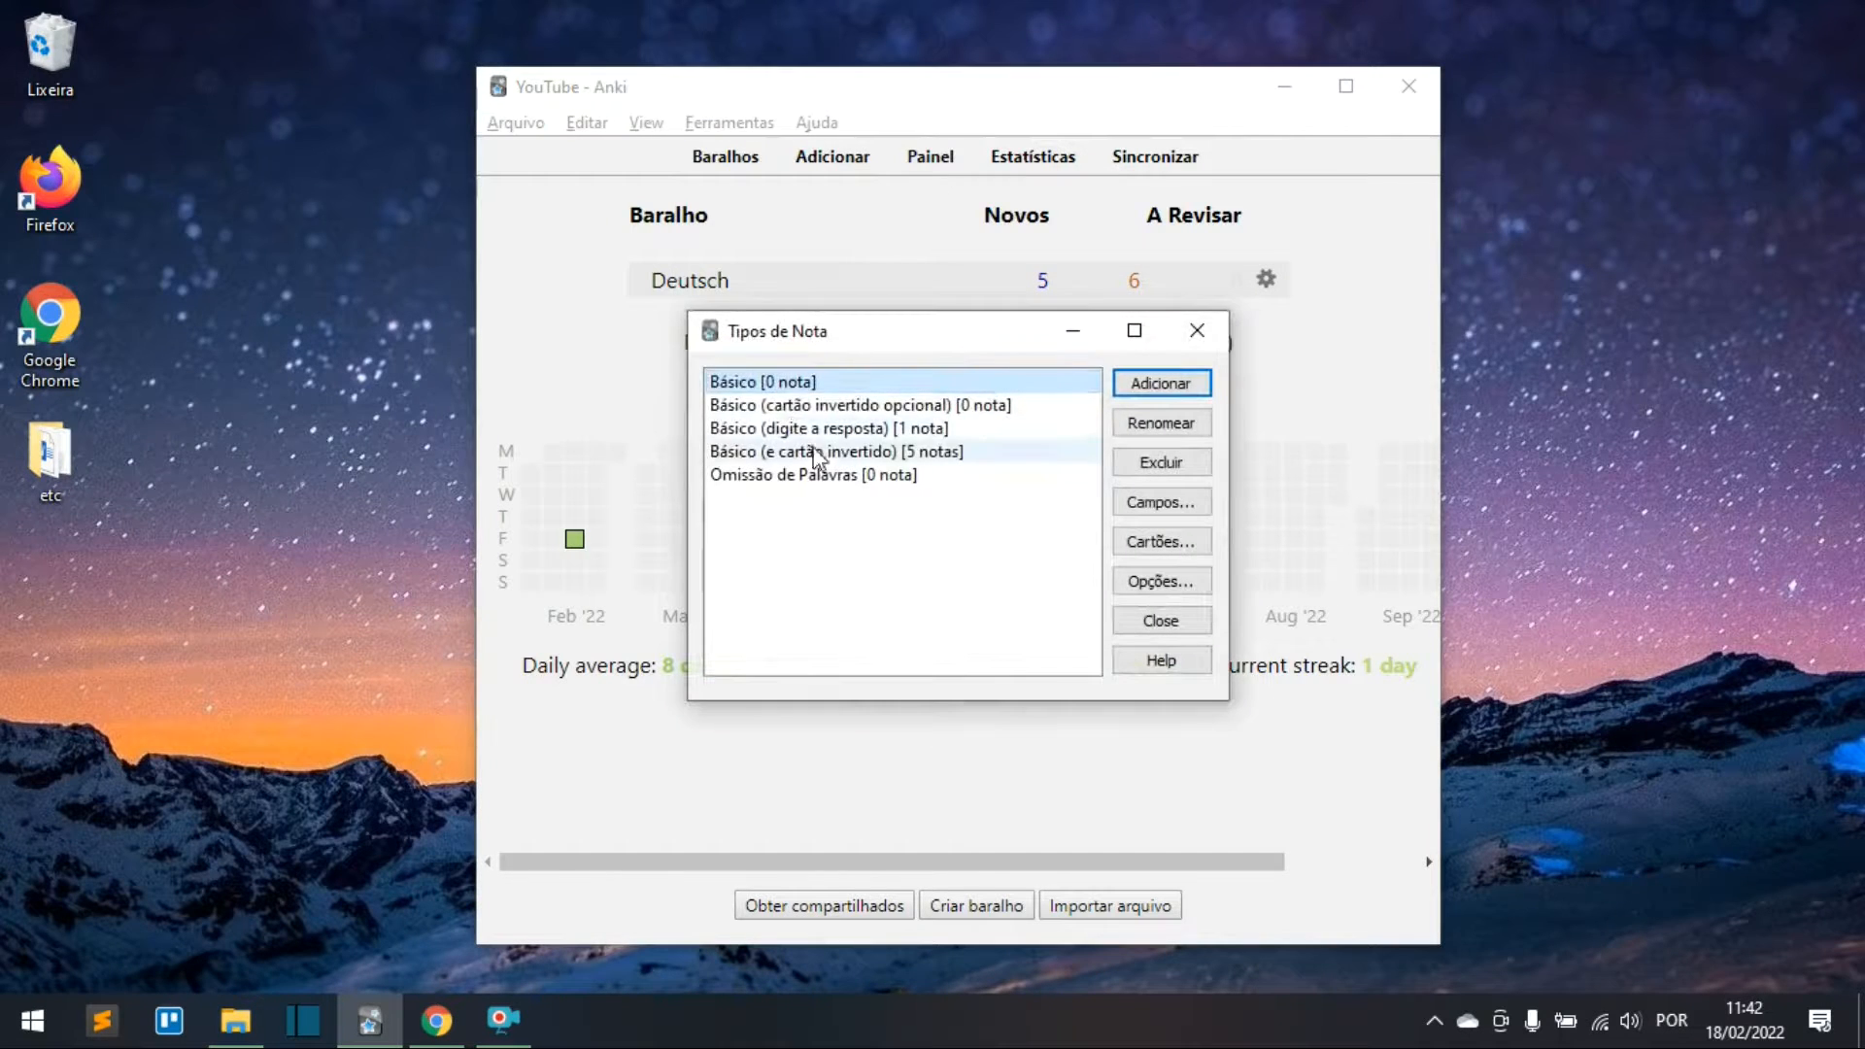
{"action": "left_click", "coordinate": [738, 456]}
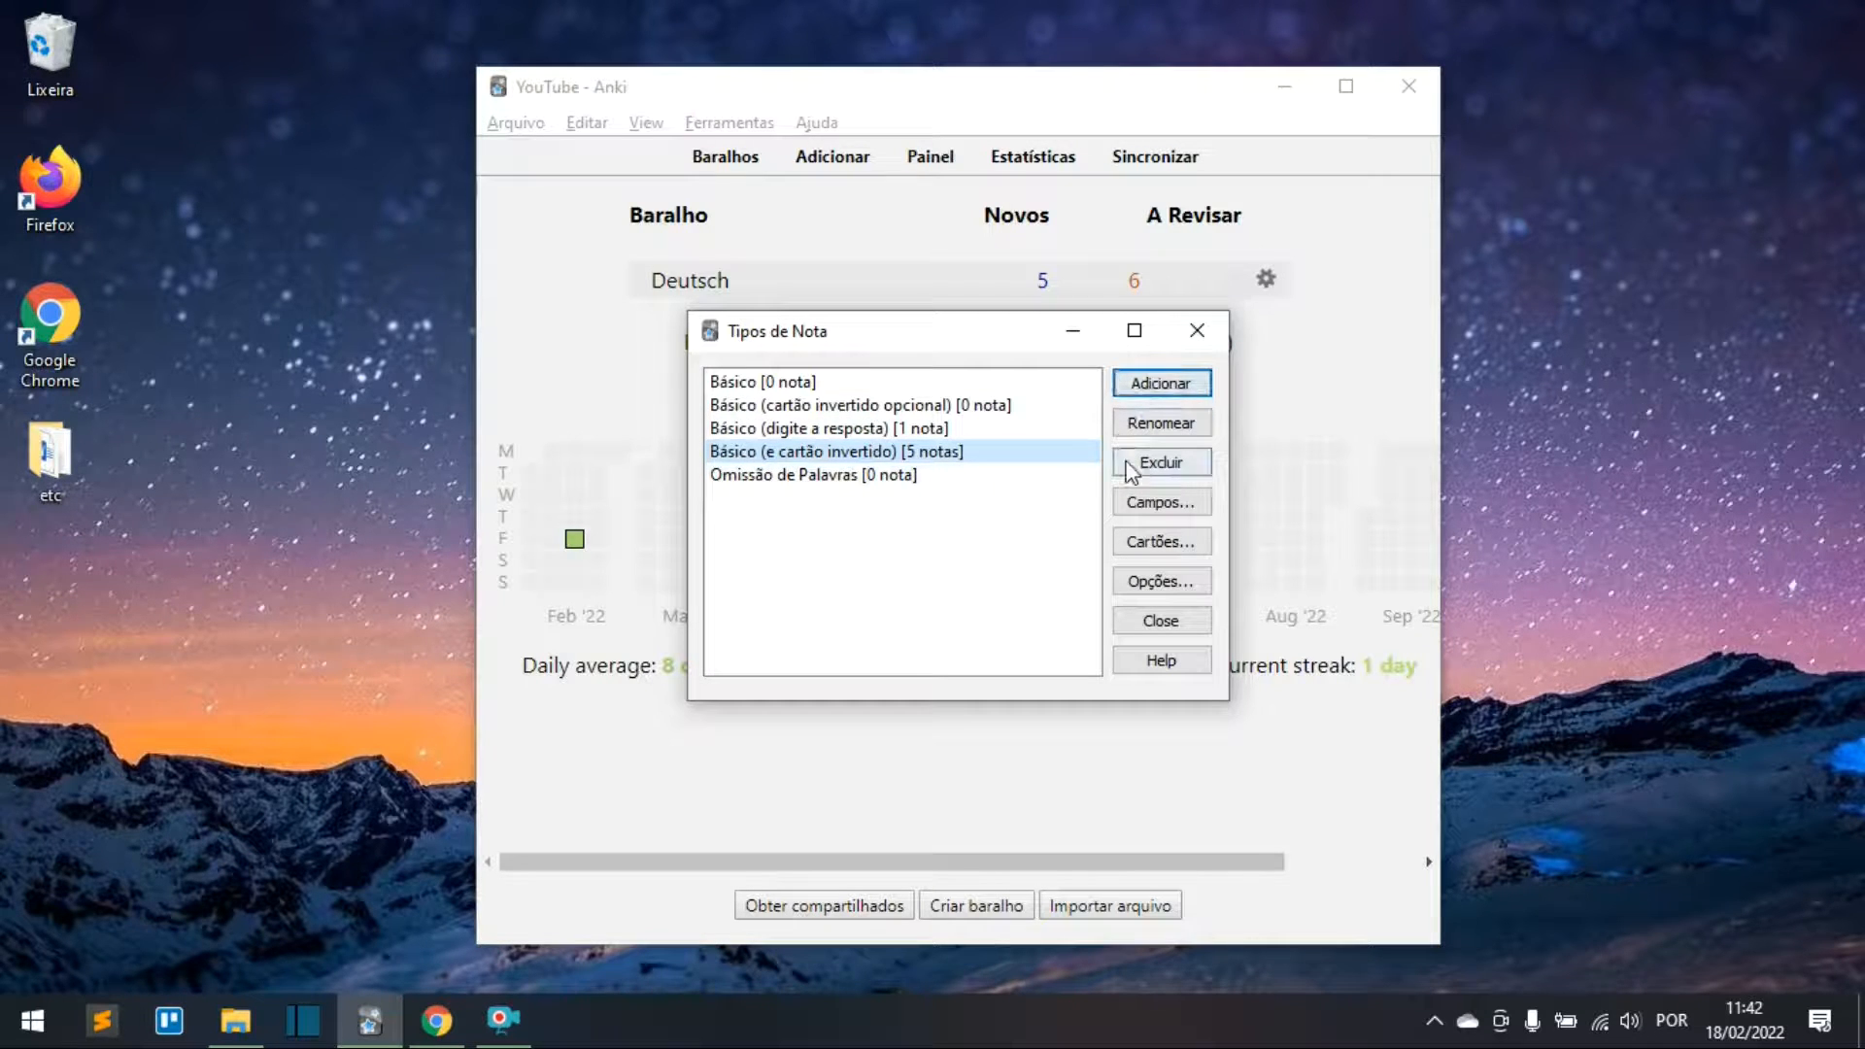
{"action": "left_click", "coordinate": [1144, 515]}
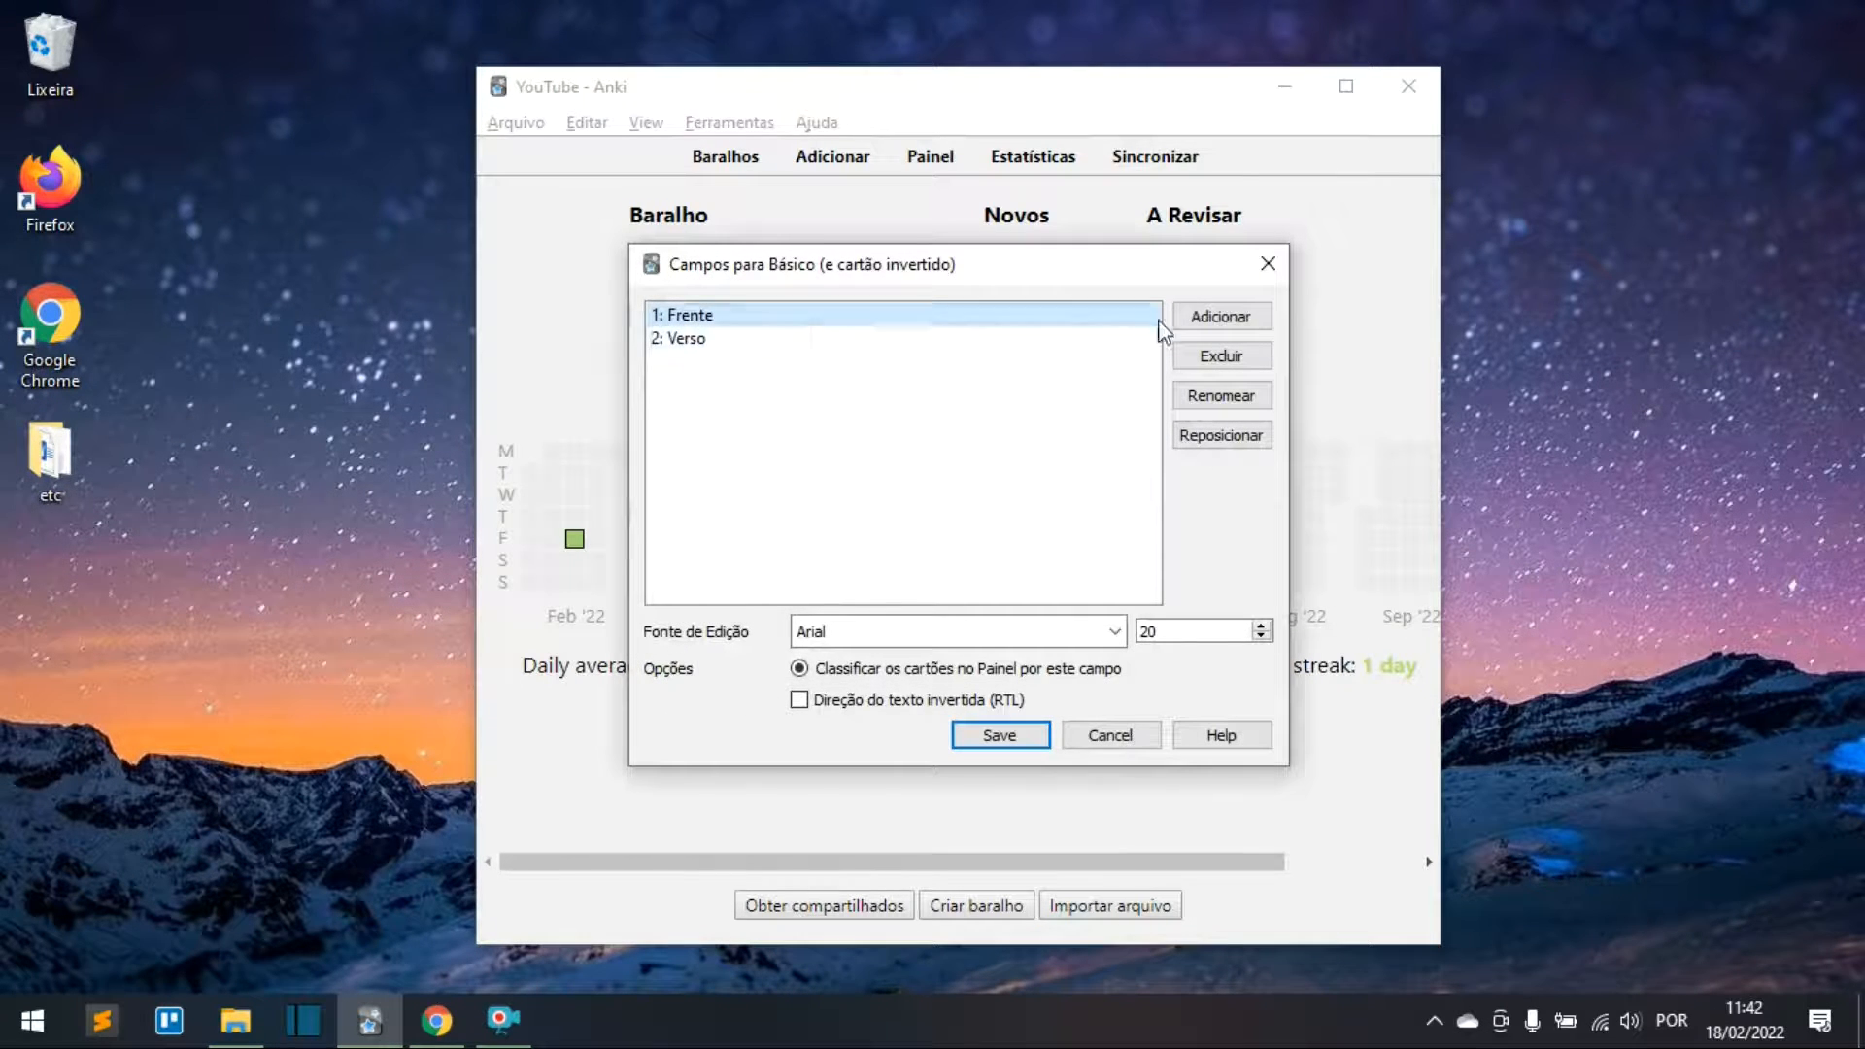
{"action": "left_click", "coordinate": [1209, 319]}
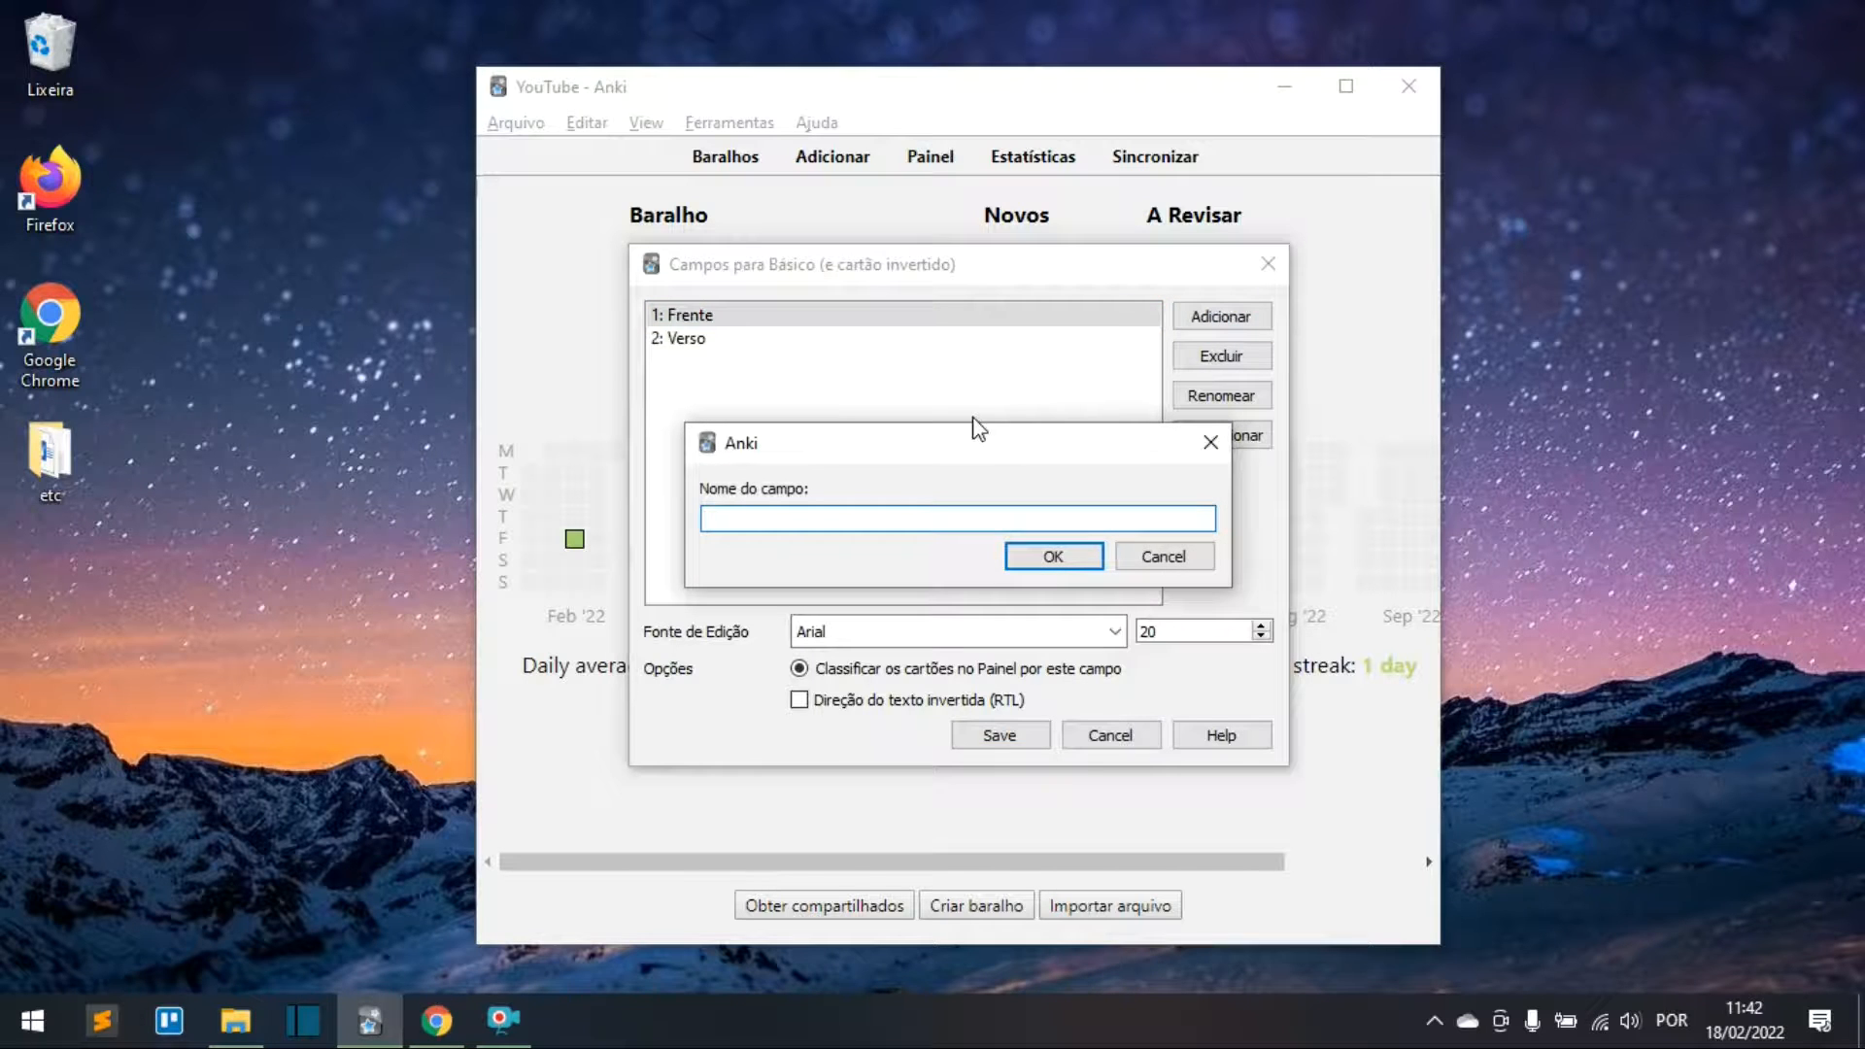
{"action": "type", "text": "exemplo"}
{"action": "left_click", "coordinate": [1053, 554]}
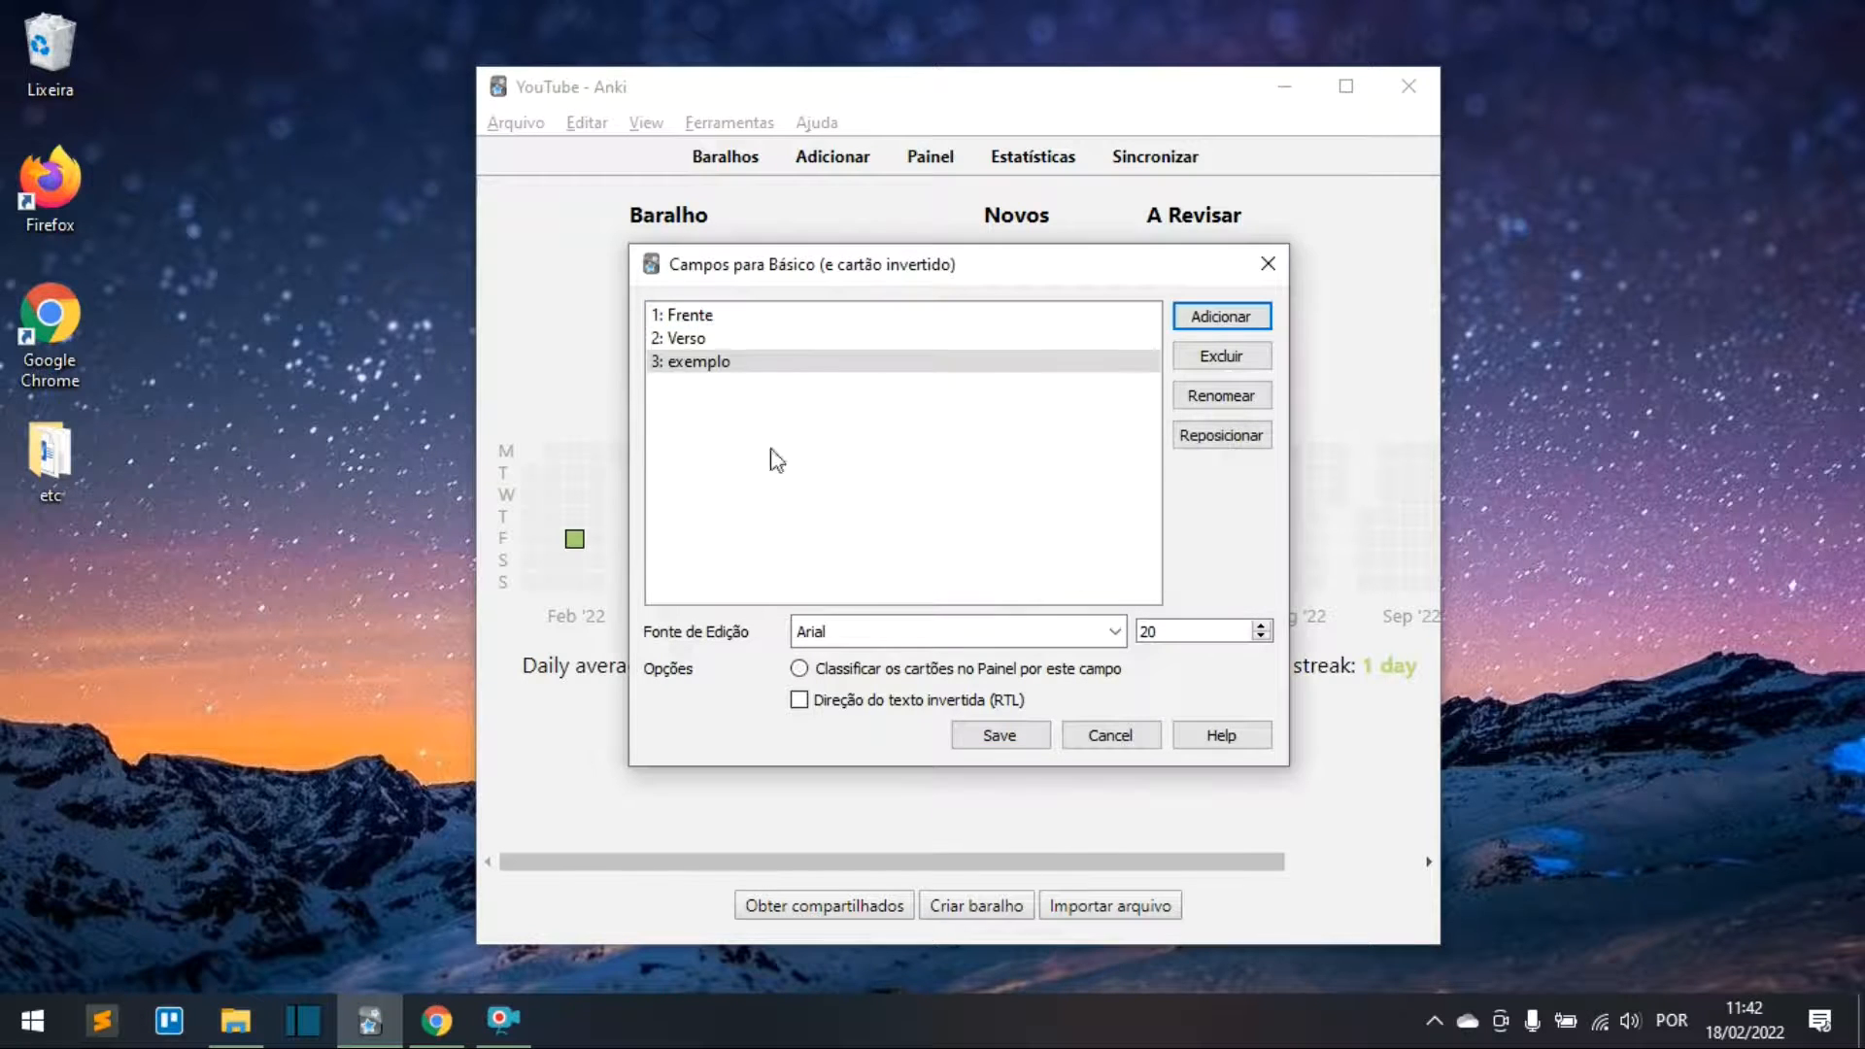
{"action": "left_click", "coordinate": [1012, 738]}
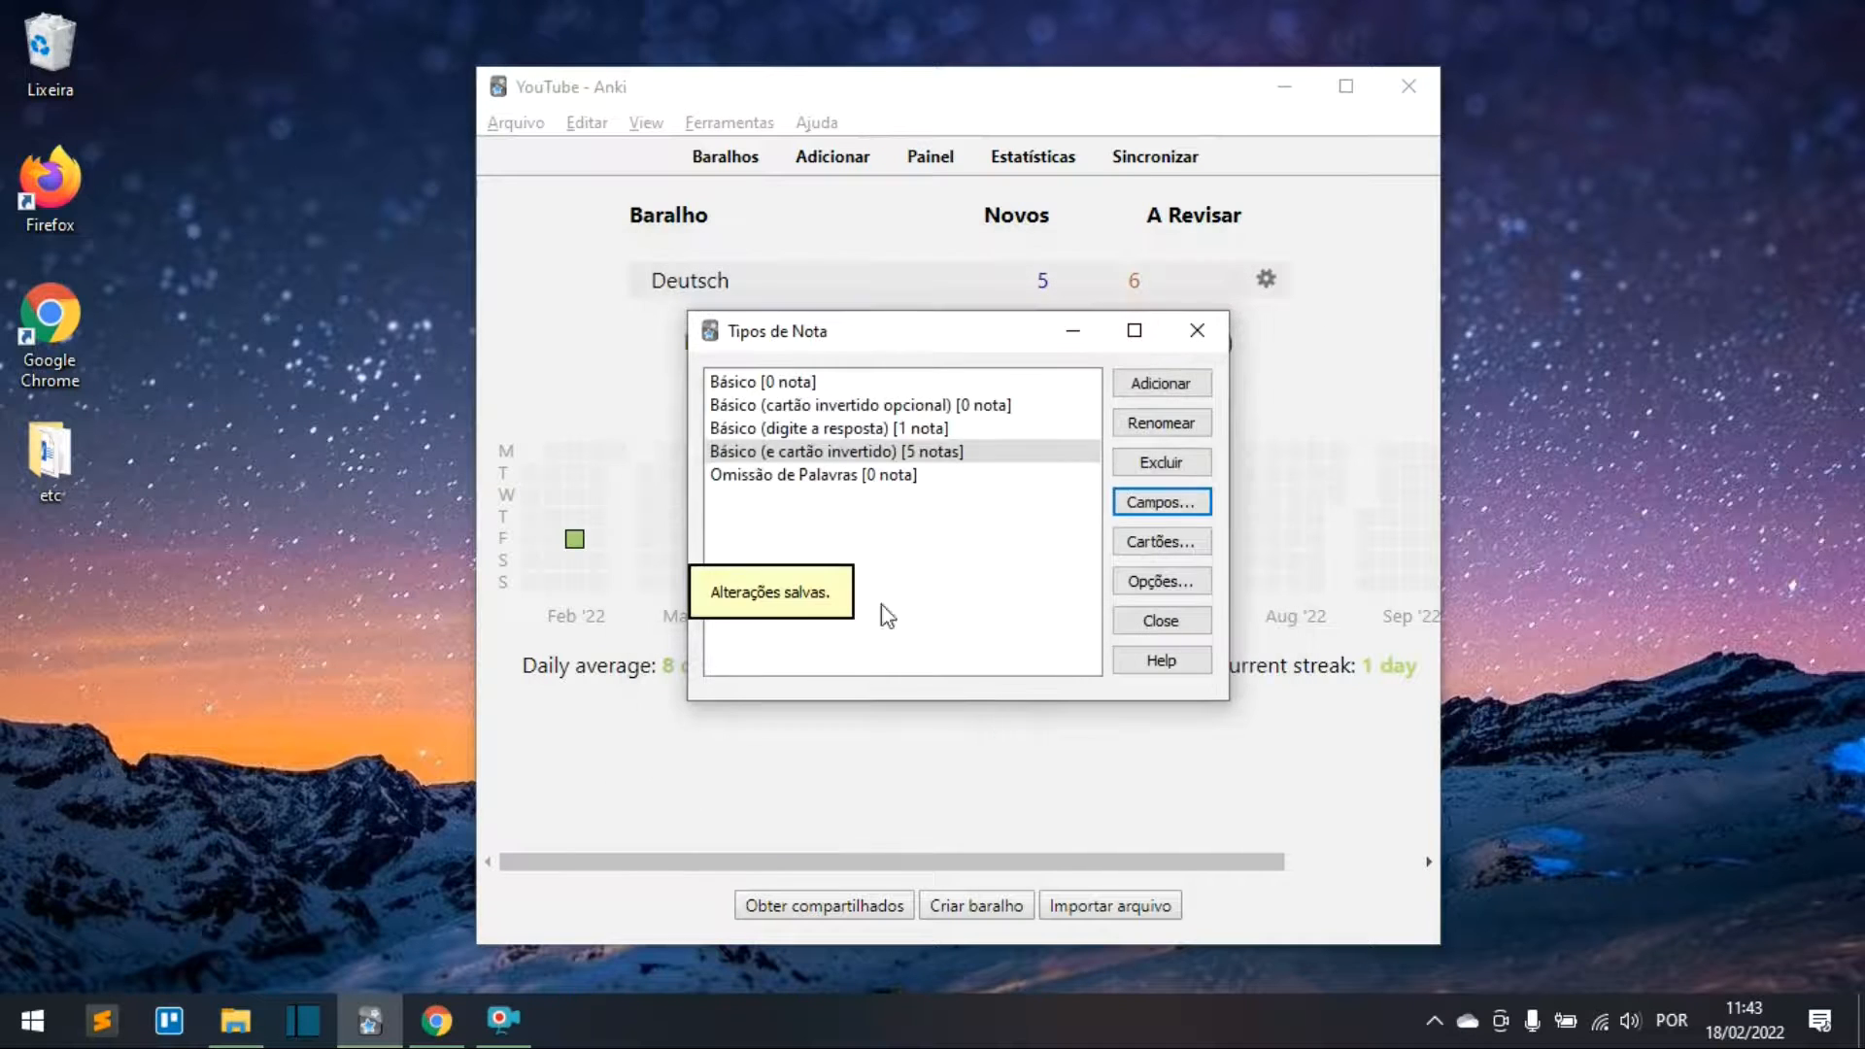
Step: Insert {{exemplo}} into the Card 1 front template below {{Frente}}
{"action": "left_click", "coordinate": [1163, 542]}
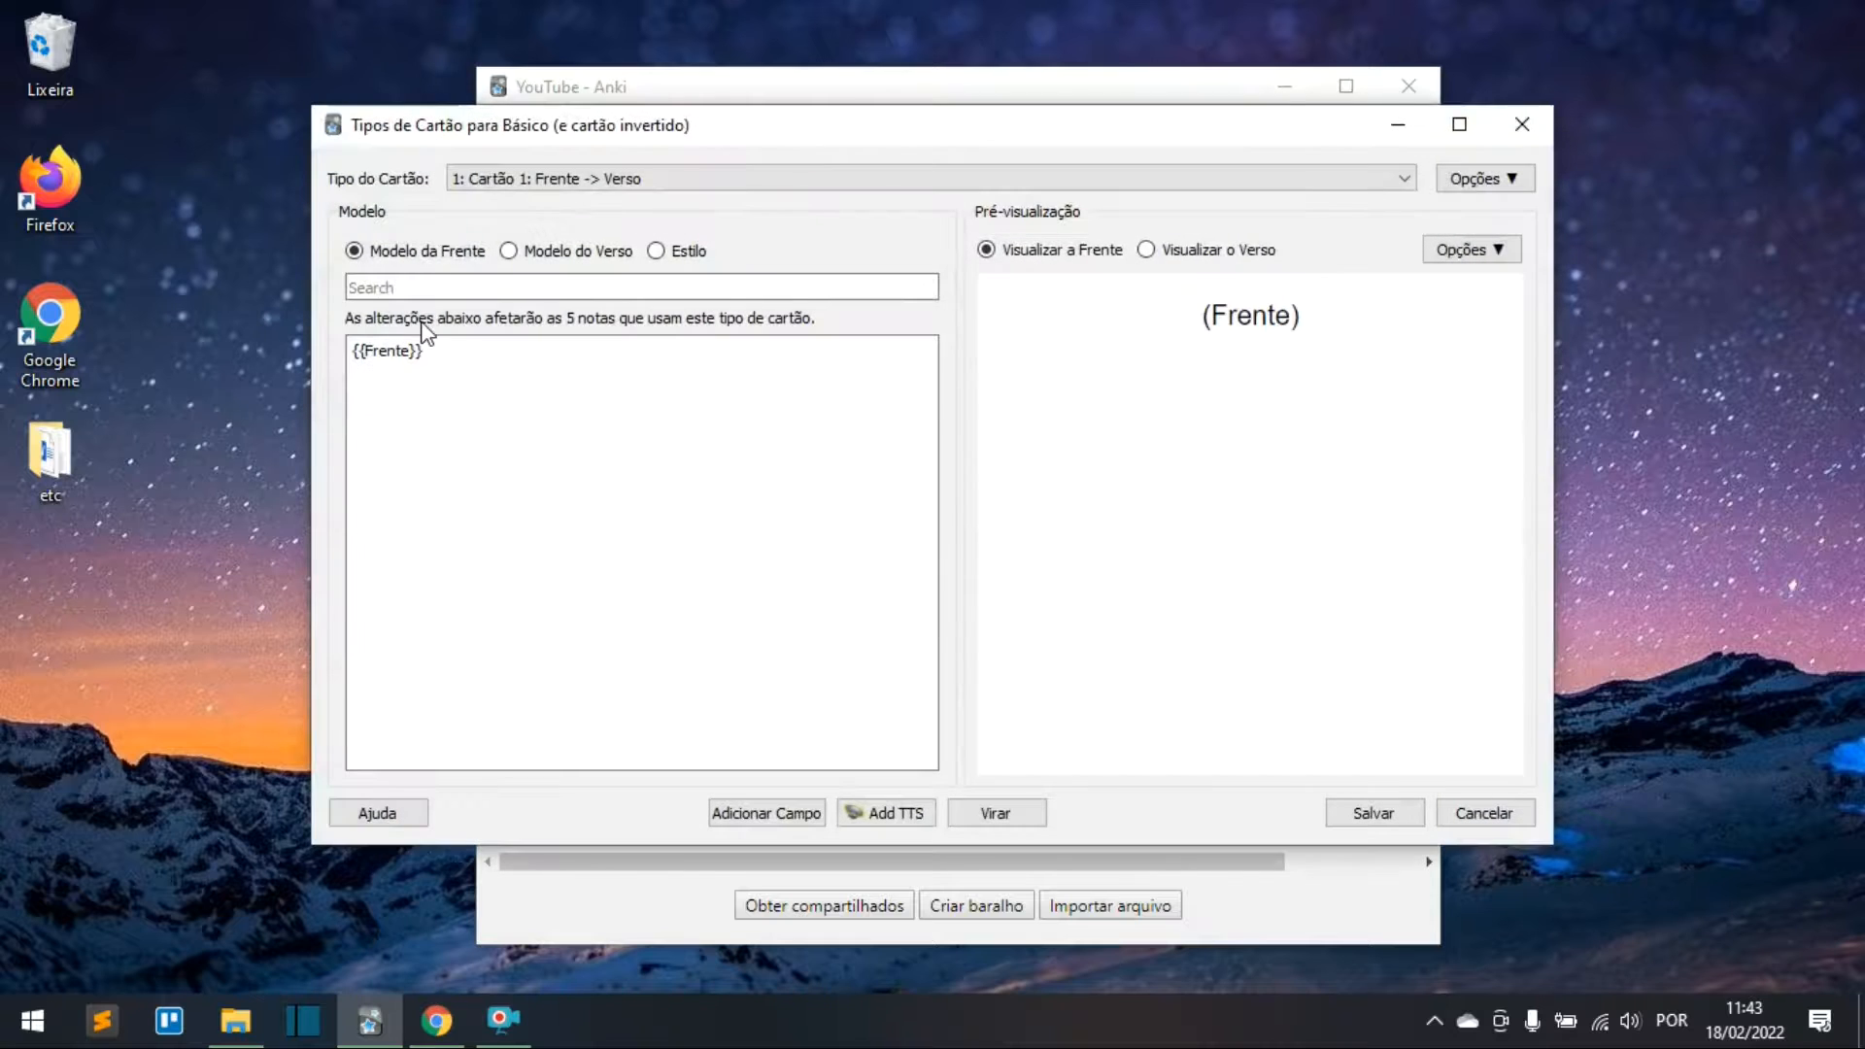
{"action": "left_click", "coordinate": [434, 352]}
{"action": "left_click", "coordinate": [756, 820]}
{"action": "left_click", "coordinate": [777, 447]}
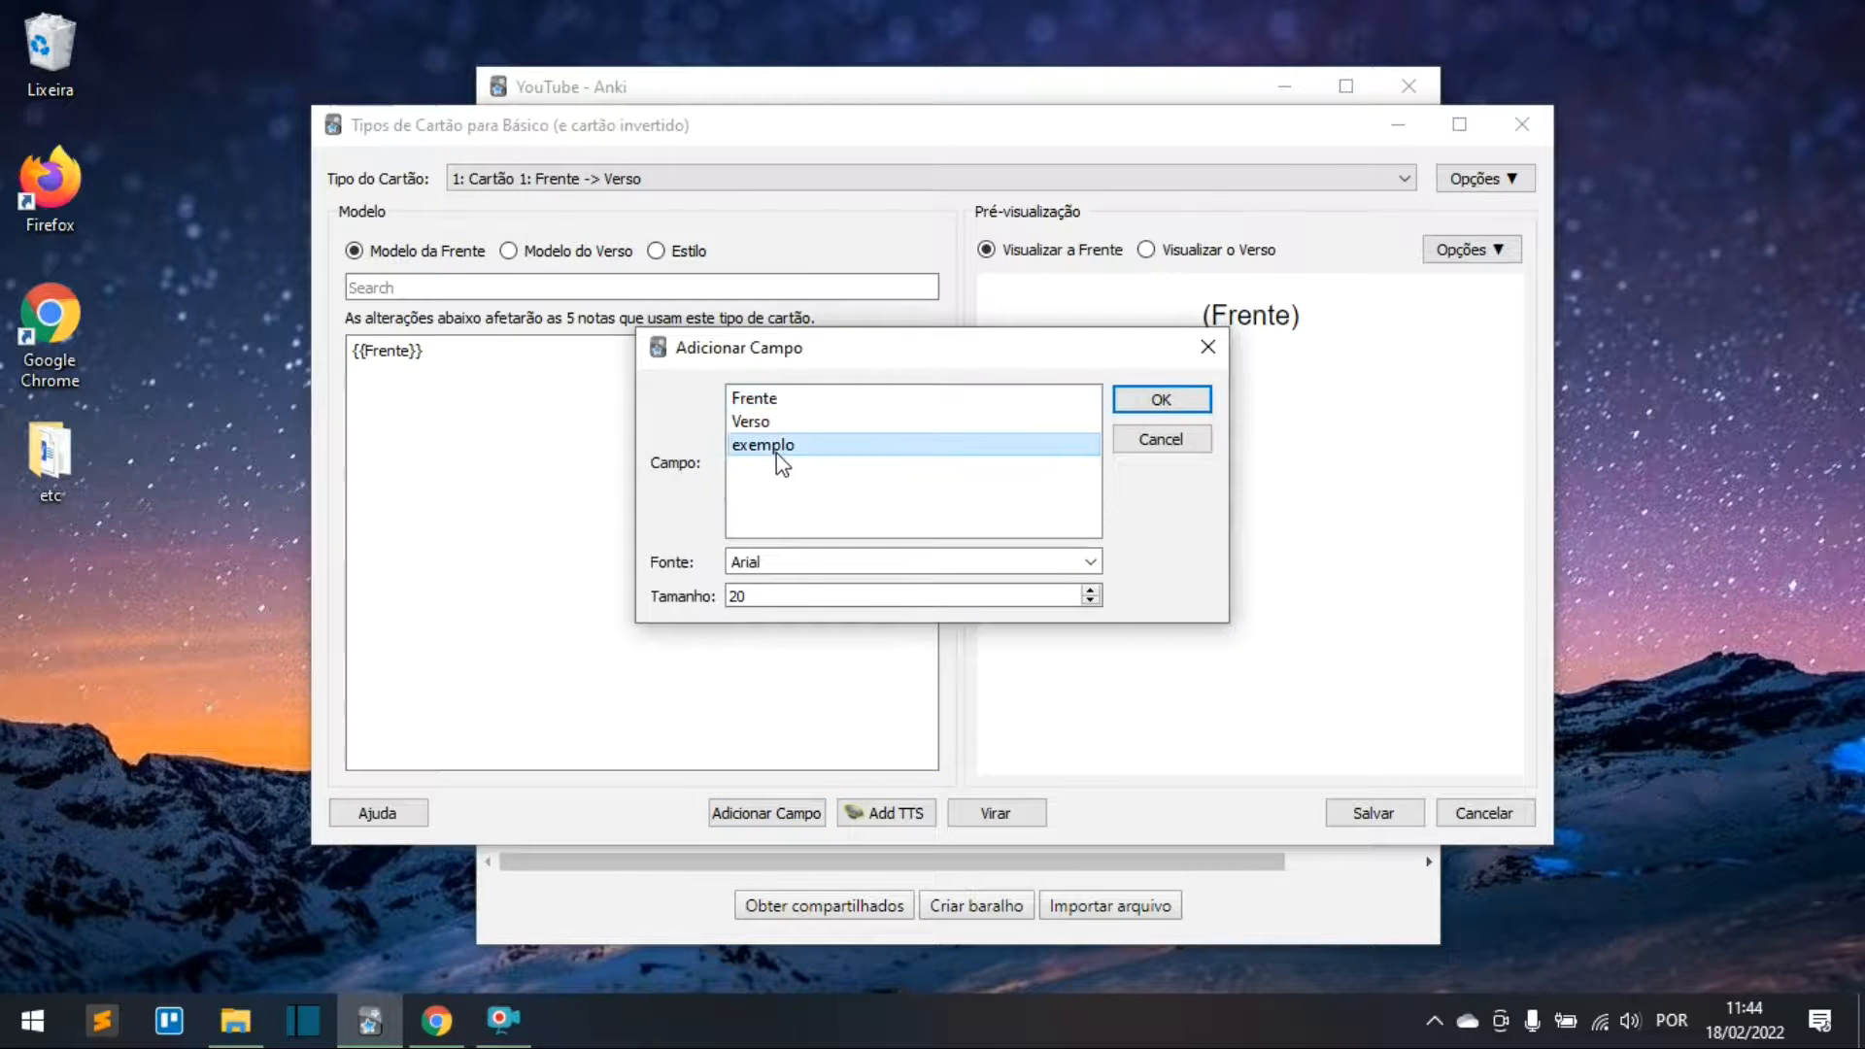
{"action": "left_click", "coordinate": [1154, 400]}
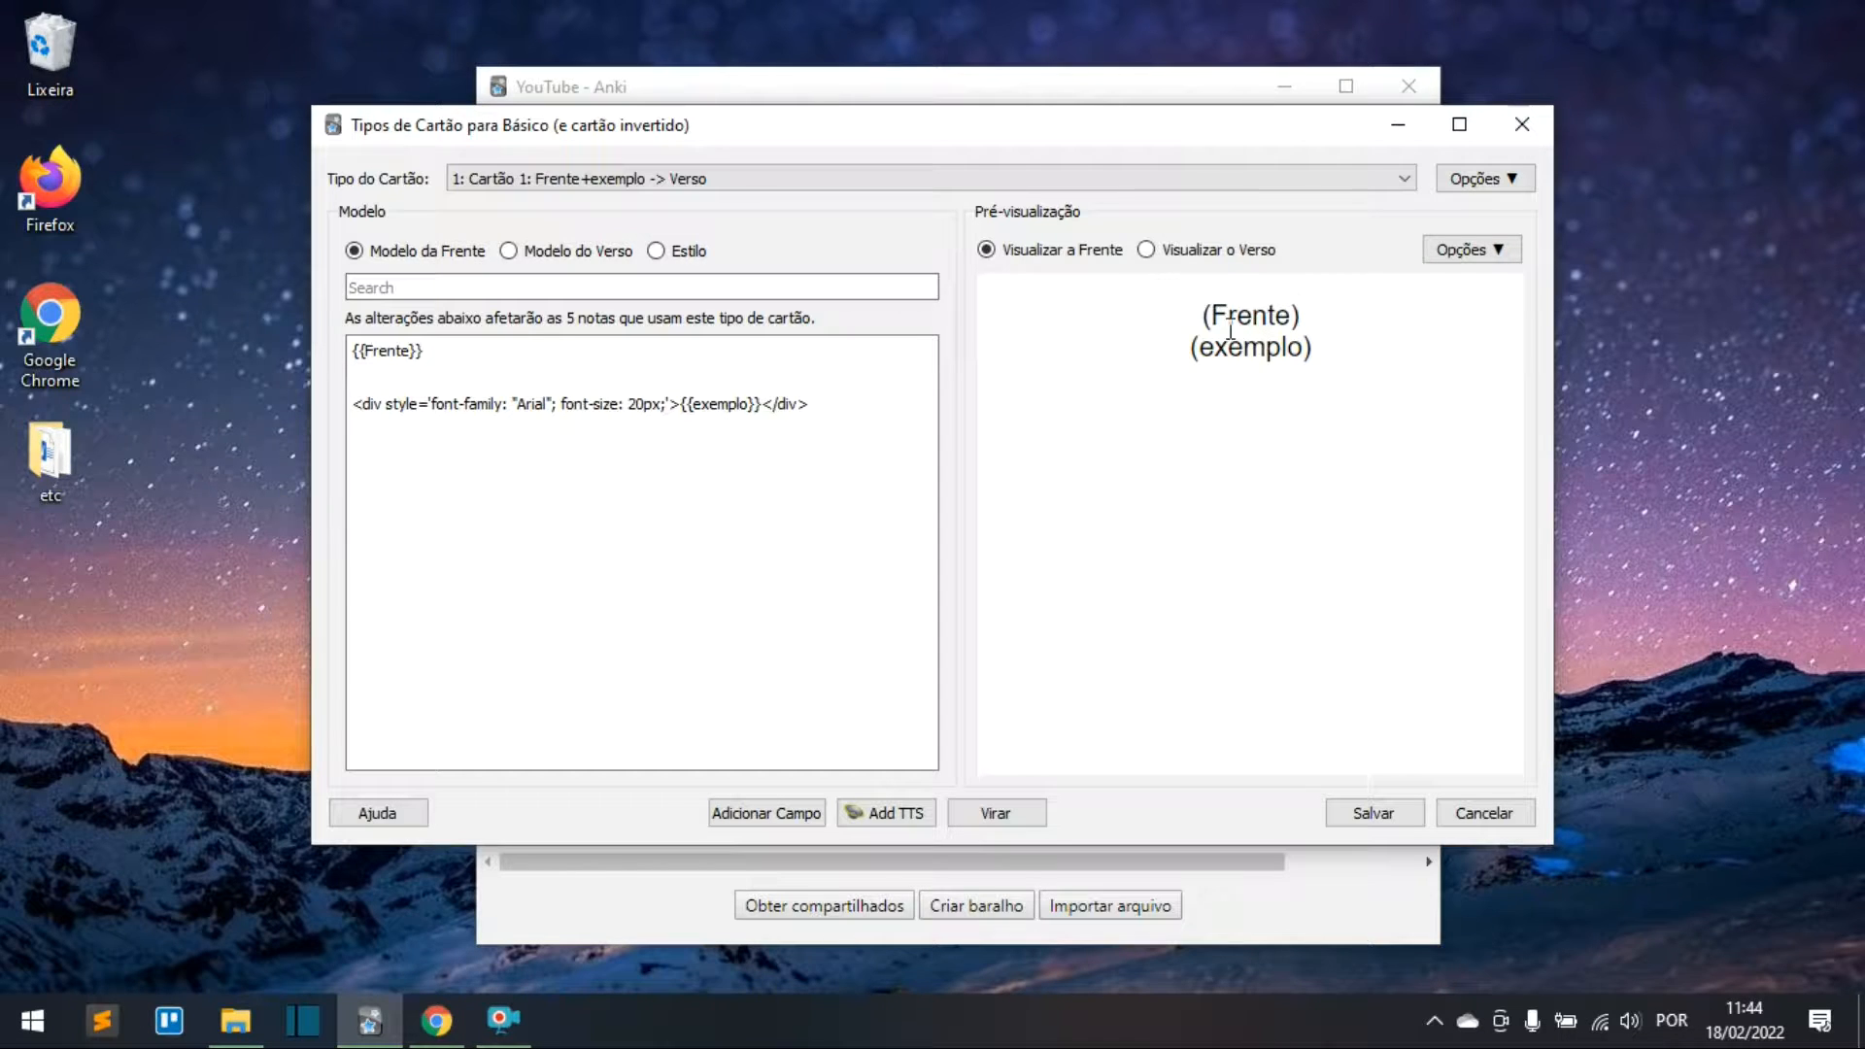
{"action": "left_click", "coordinate": [508, 252]}
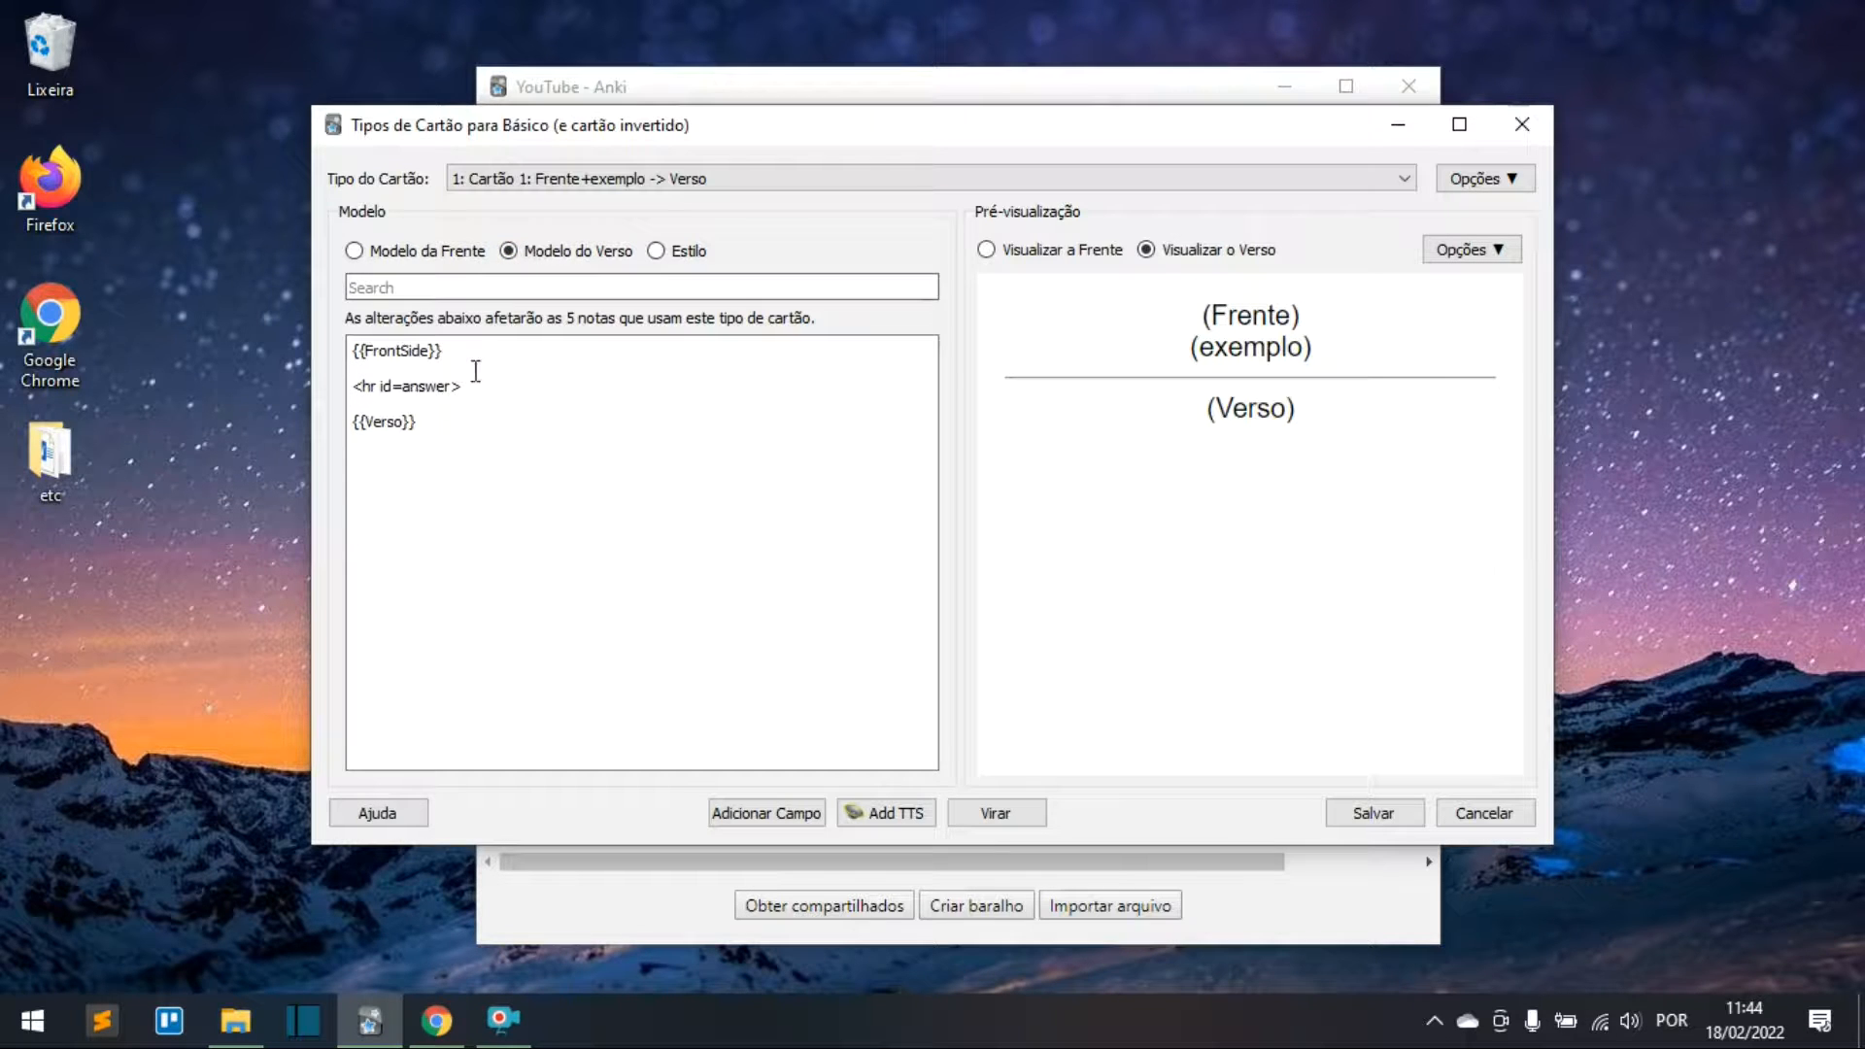
{"action": "left_click", "coordinate": [406, 251]}
Step: Delete the exemplo line from the front template, add {{exemplo}} to the back template, and save
{"action": "left_click_drag", "start_coordinate": [397, 432], "coordinate": [374, 386]}
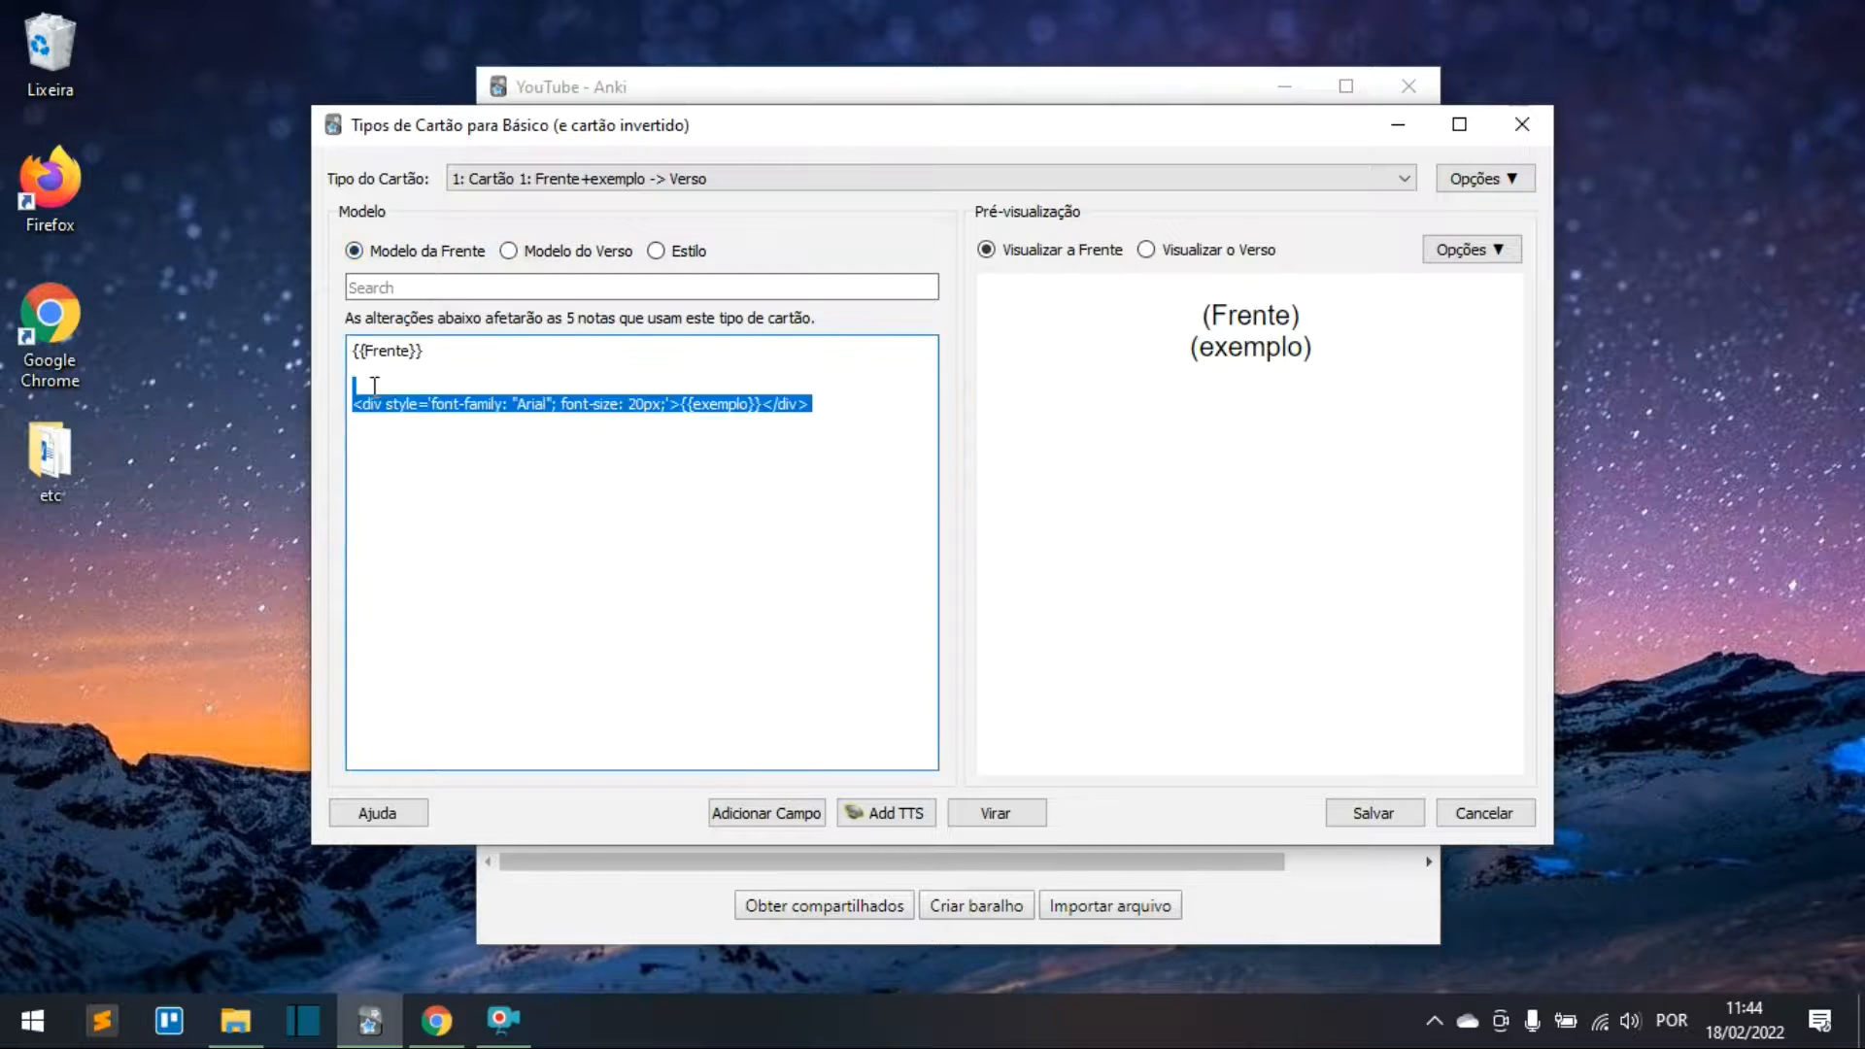
{"action": "key", "text": "BackSpace"}
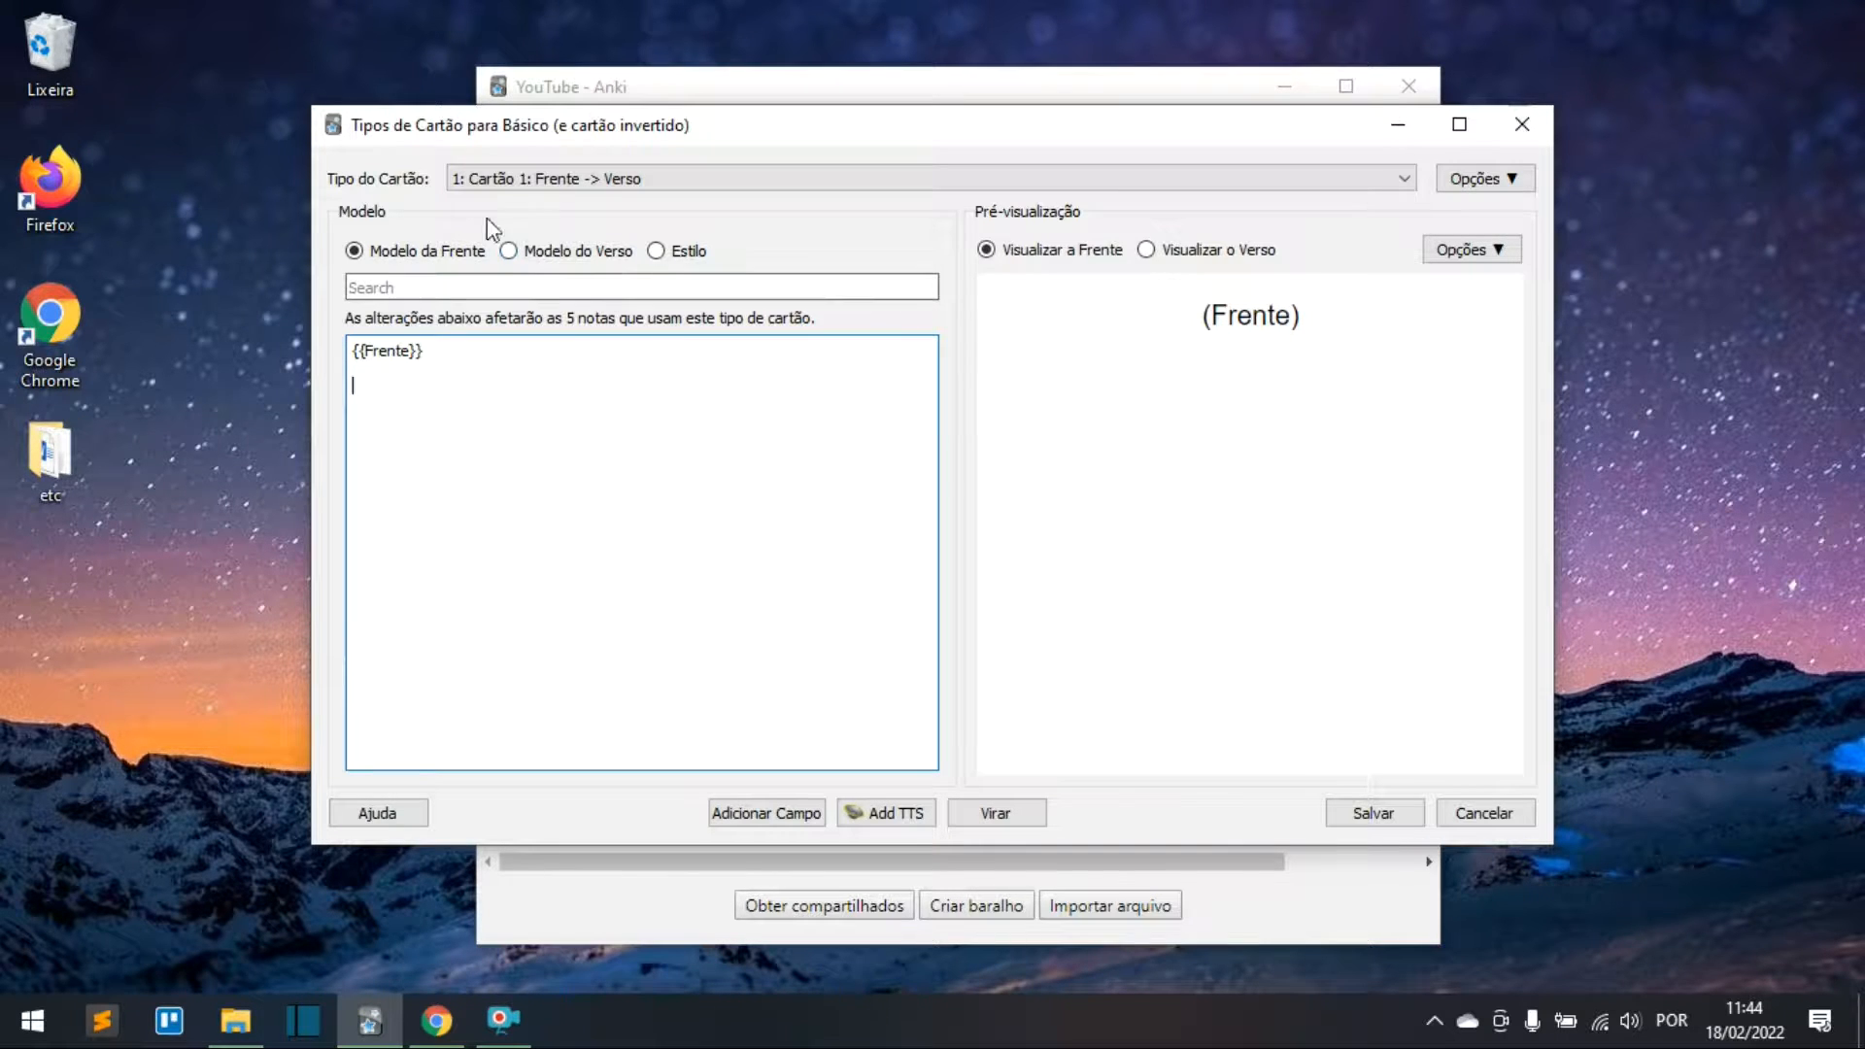
{"action": "left_click", "coordinate": [575, 251]}
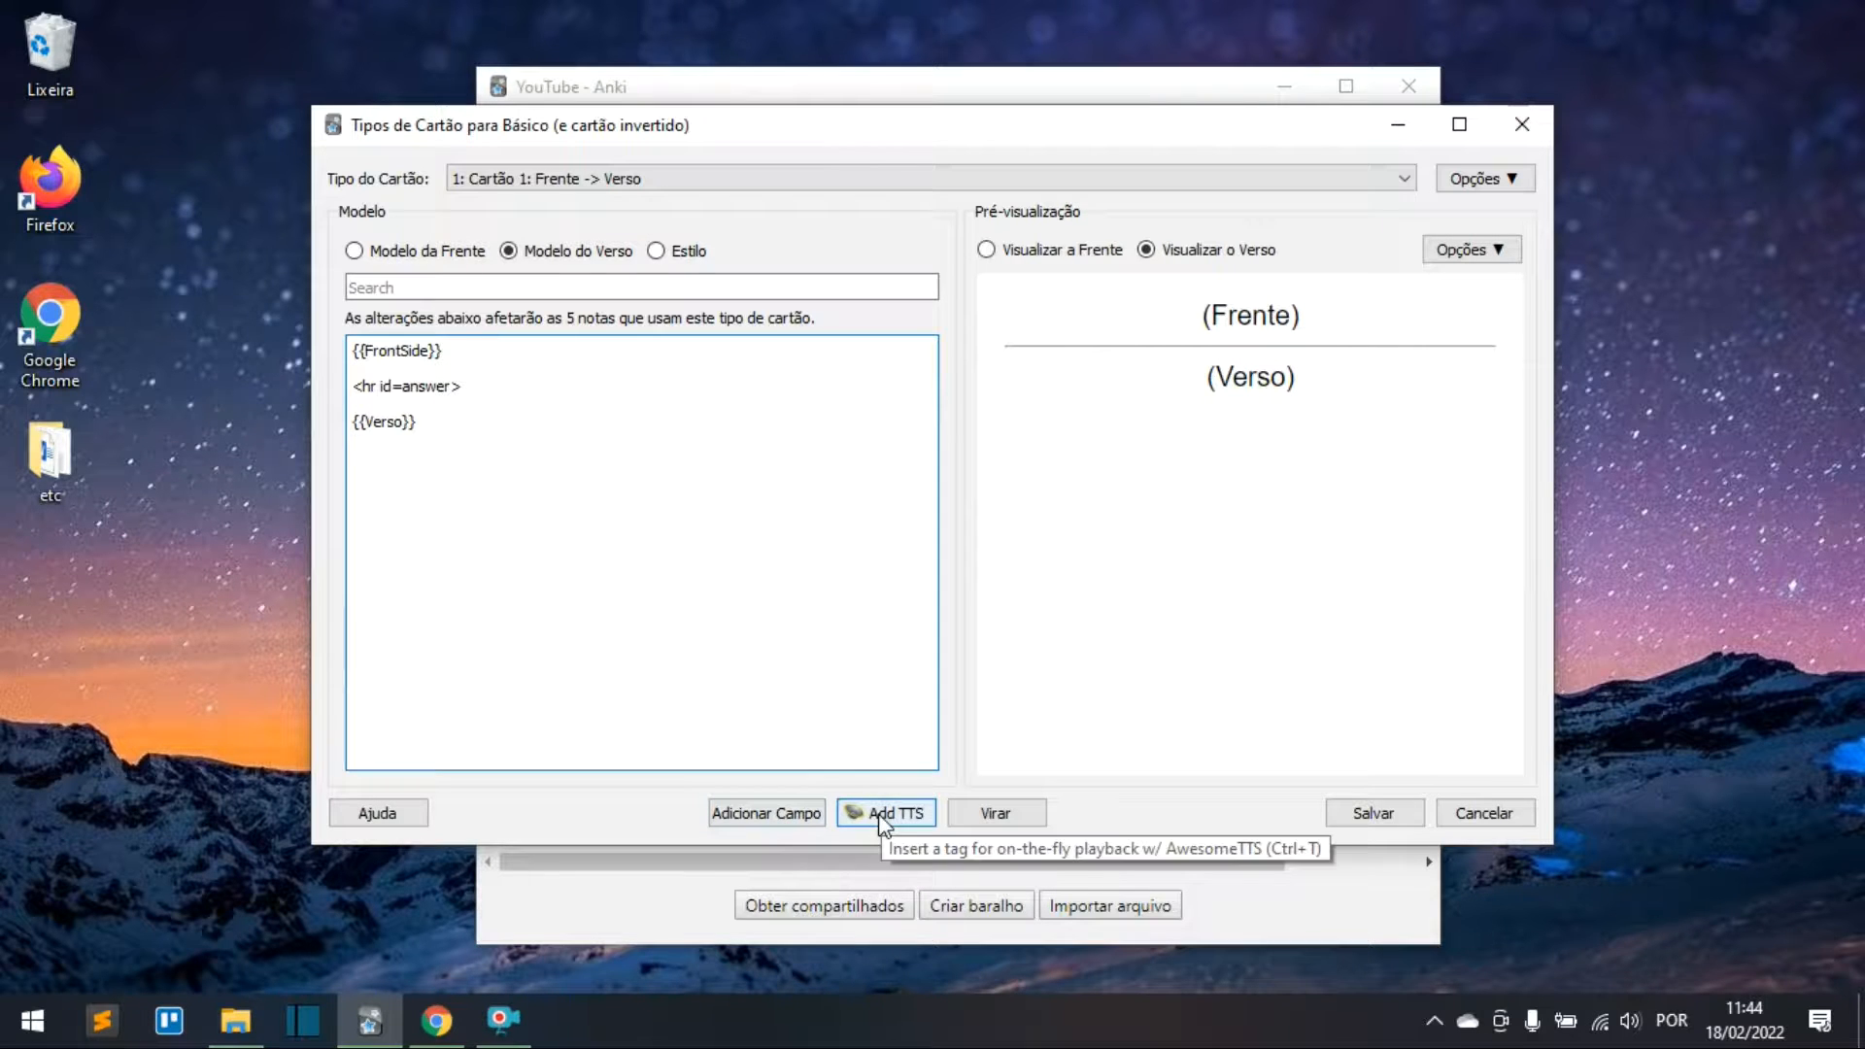
{"action": "left_click", "coordinate": [762, 814]}
{"action": "left_click", "coordinate": [814, 446]}
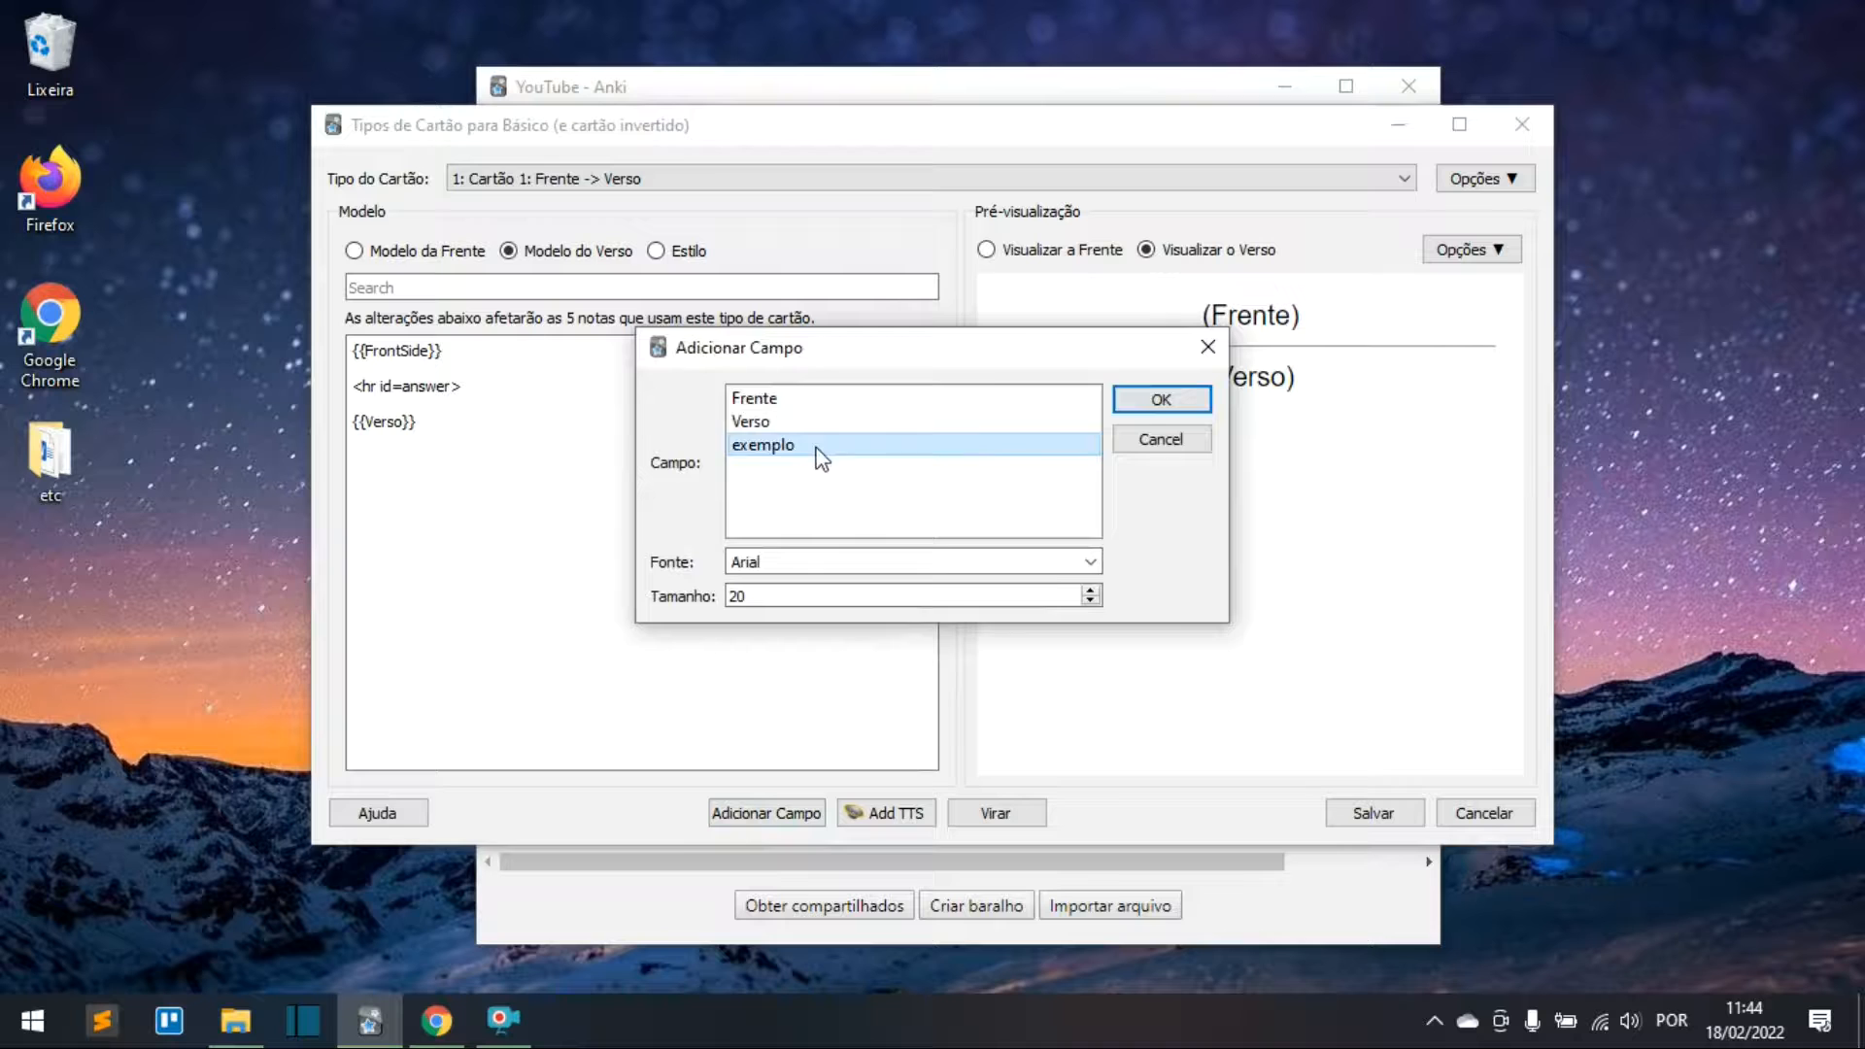
{"action": "left_click", "coordinate": [1158, 413]}
{"action": "left_click", "coordinate": [1378, 808]}
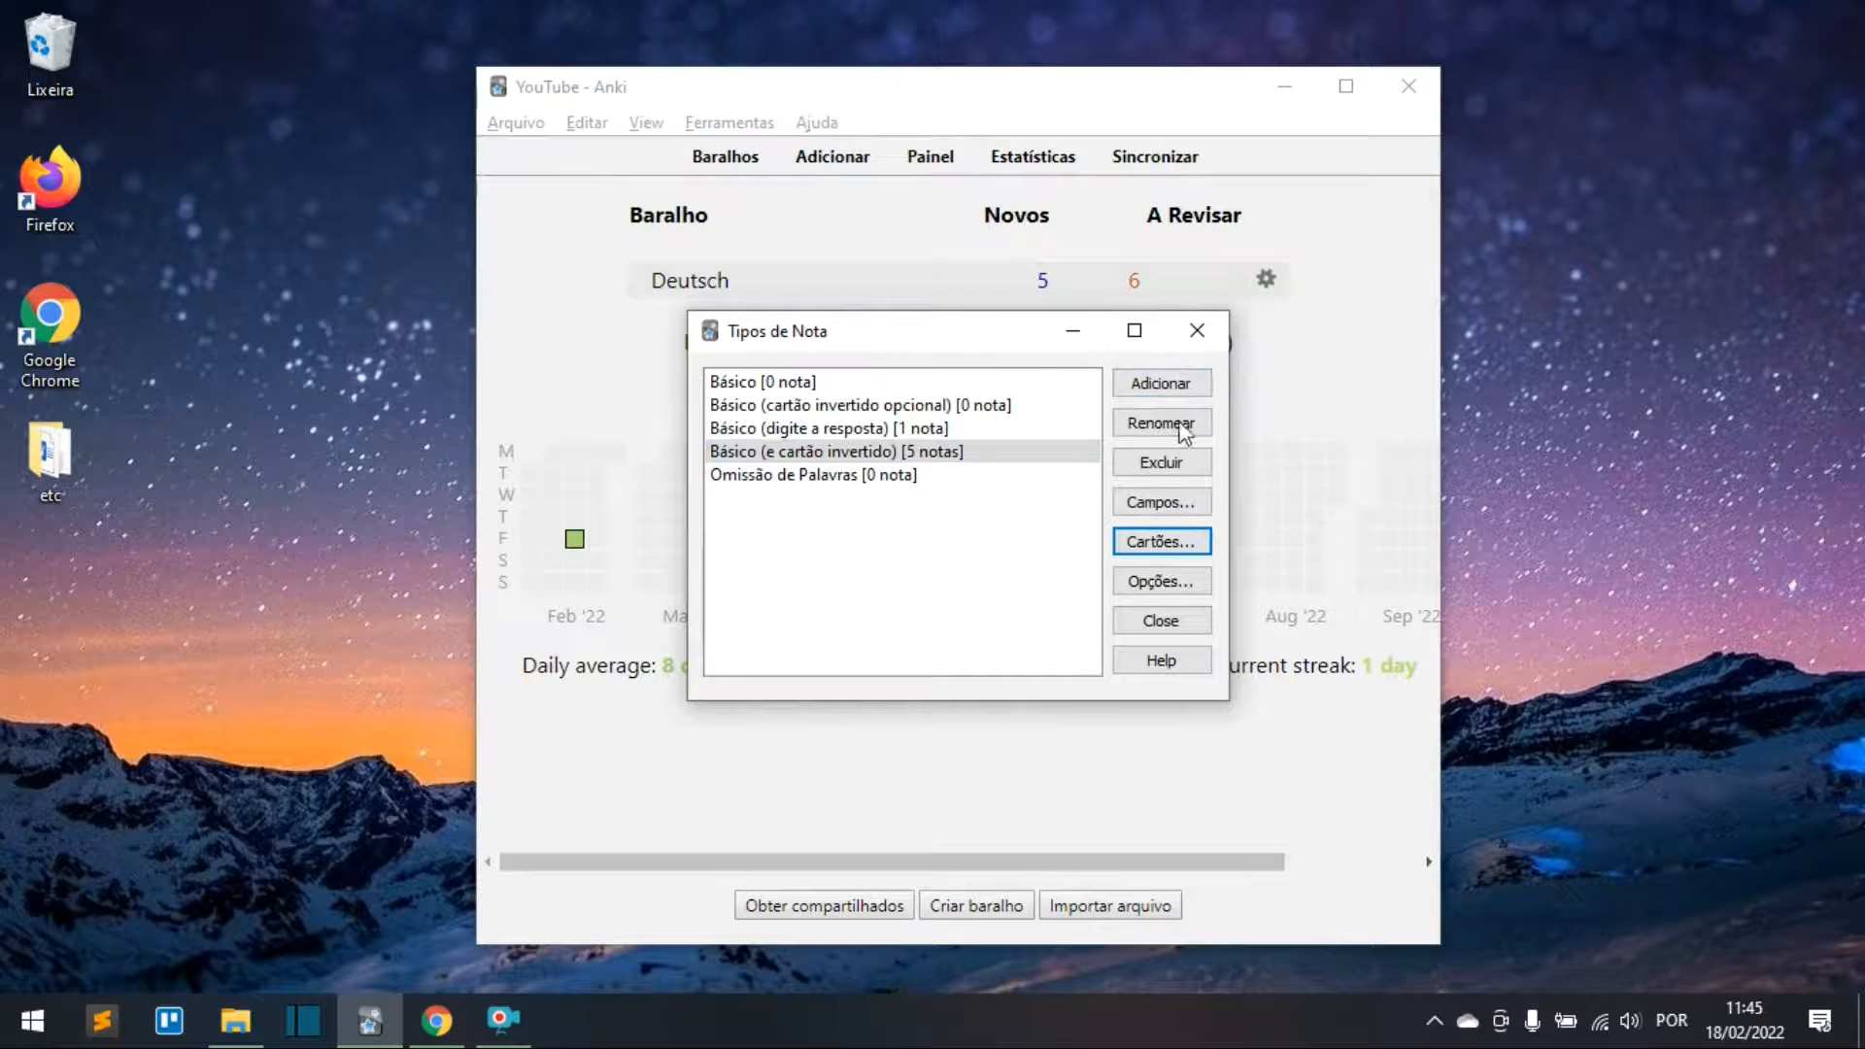
Step: Close Note Types, check that the Add form now shows the exemplo field, then open Browse
{"action": "left_click", "coordinate": [1151, 626]}
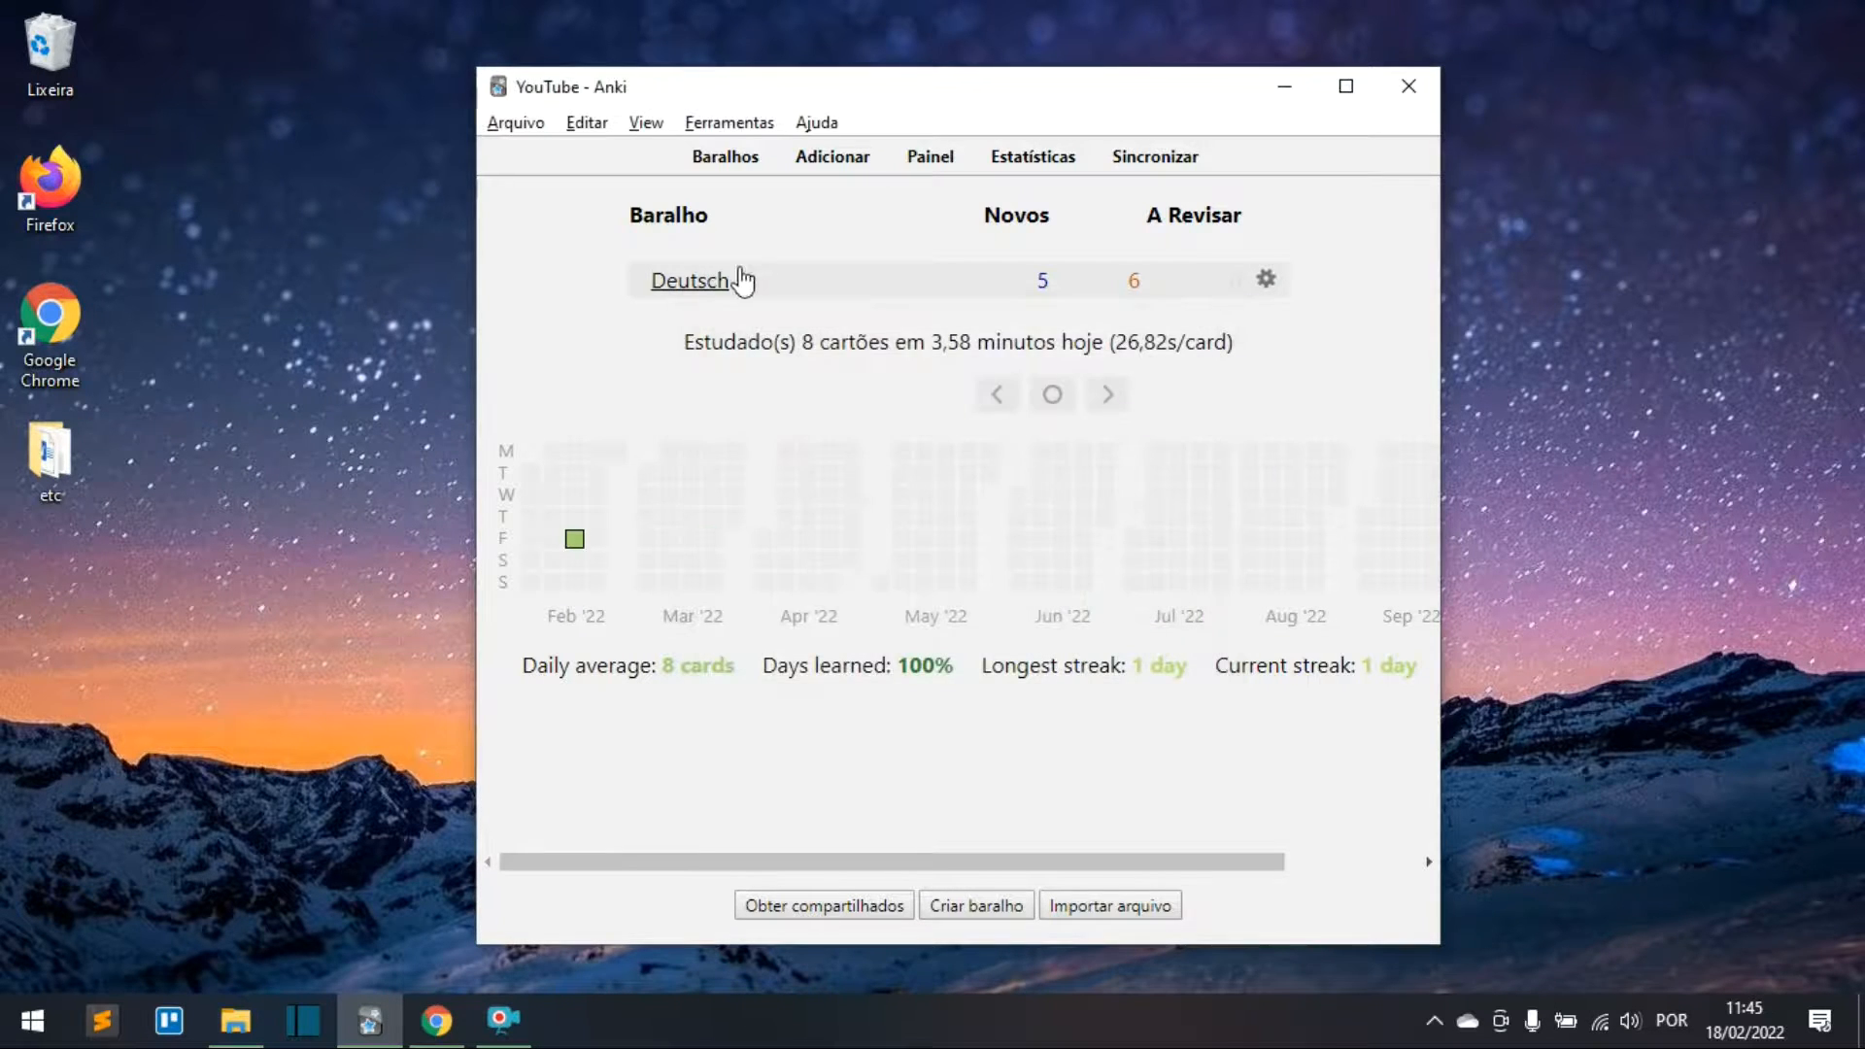
{"action": "left_click", "coordinate": [830, 159]}
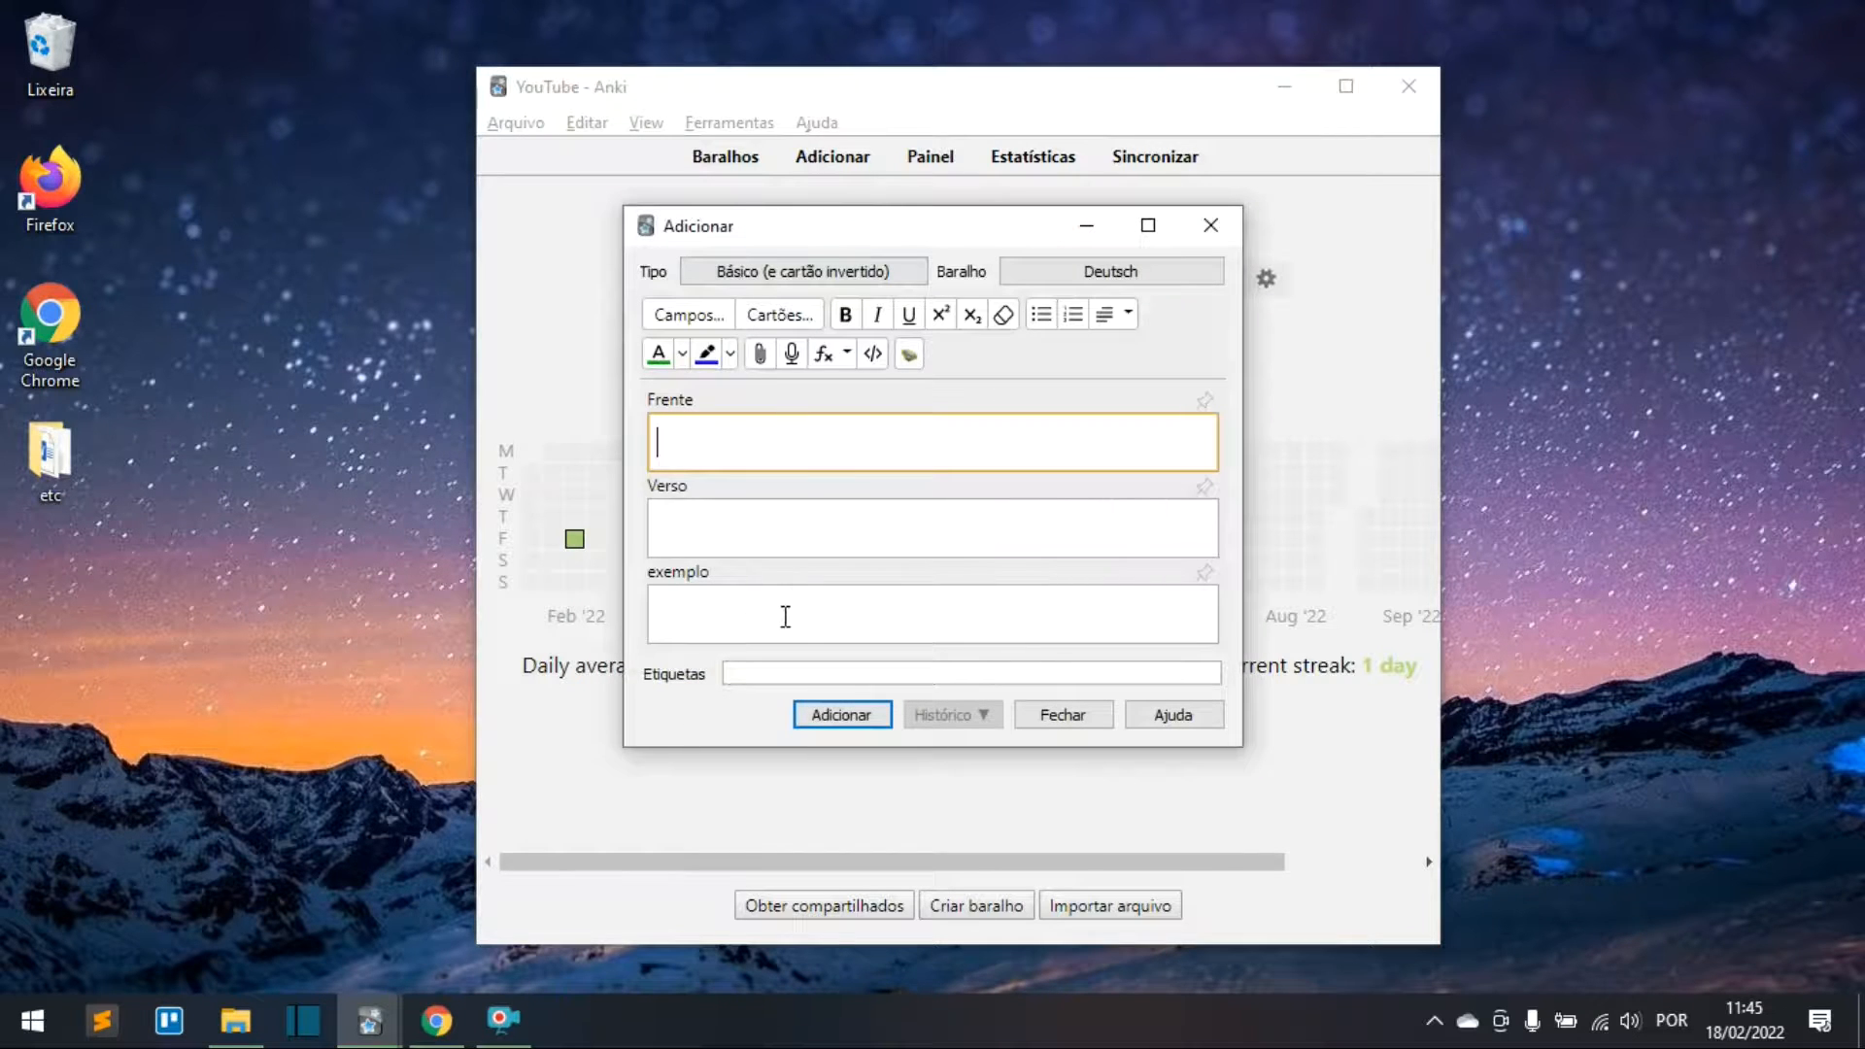
{"action": "left_click", "coordinate": [785, 616]}
{"action": "left_click", "coordinate": [777, 450]}
{"action": "left_click", "coordinate": [1059, 717]}
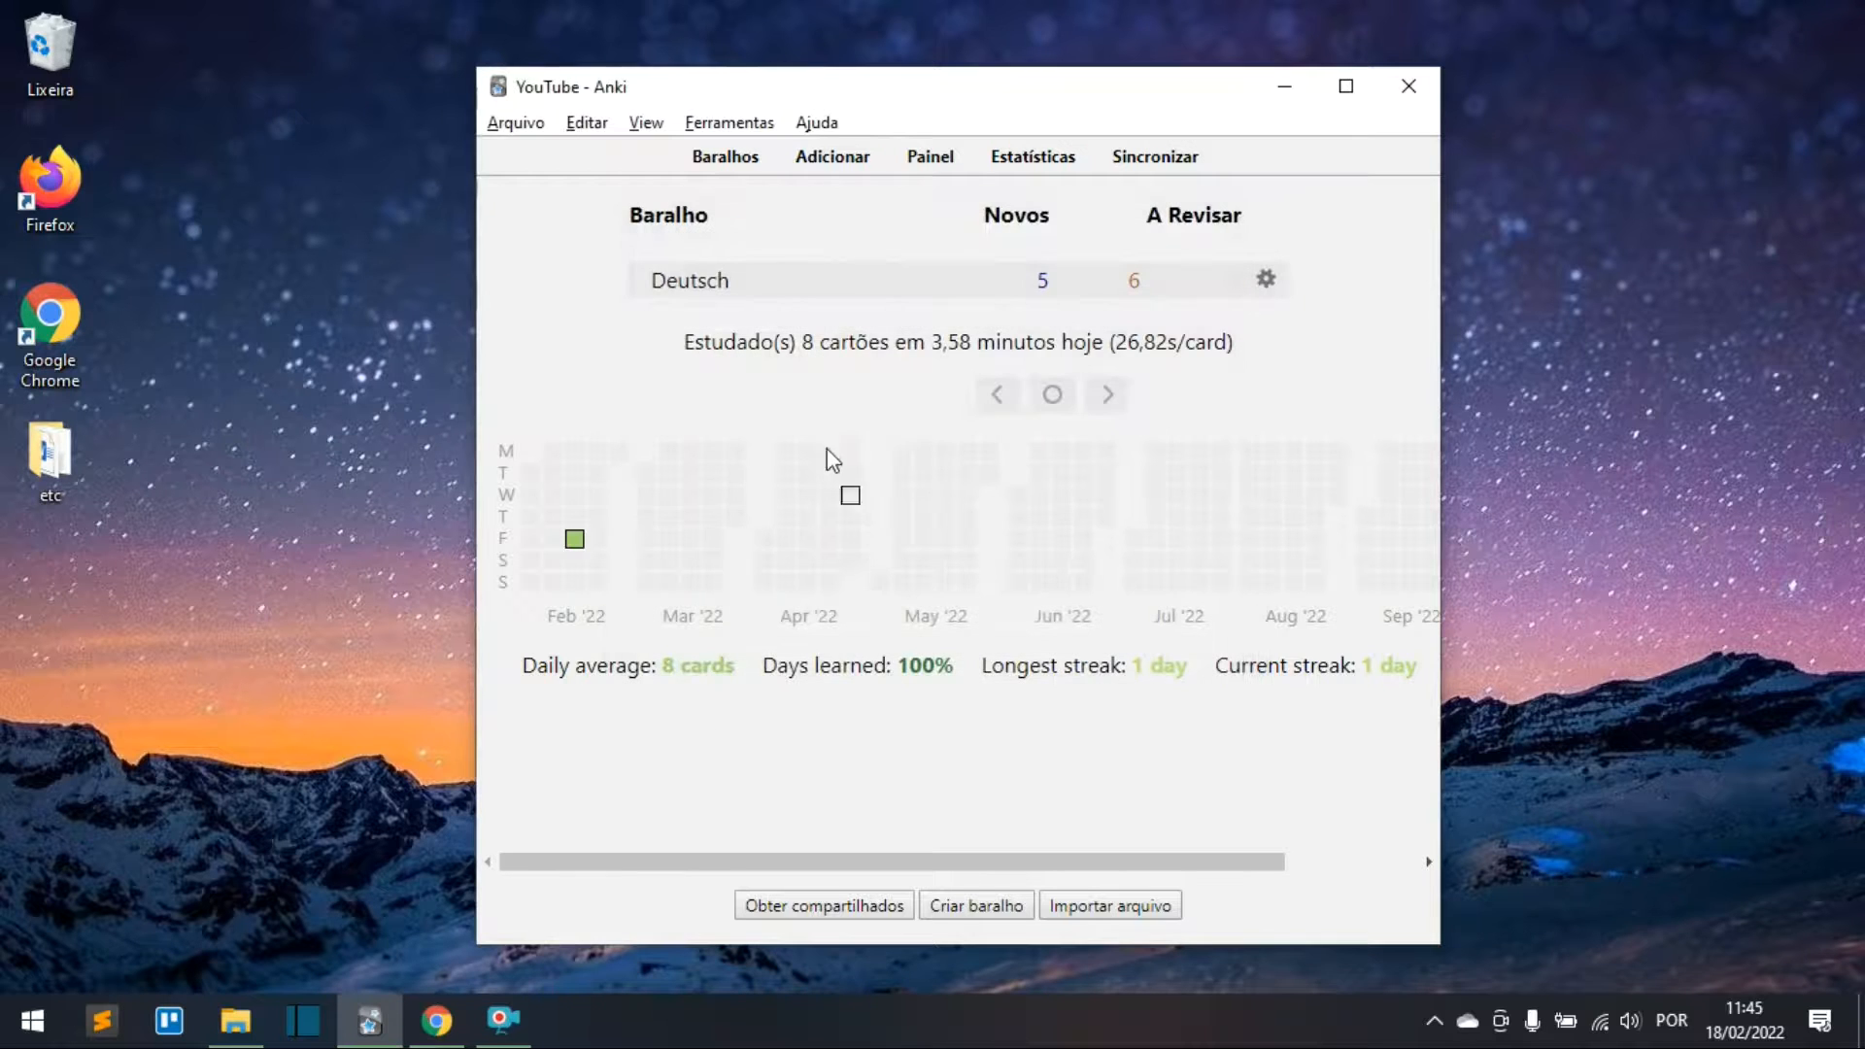
{"action": "left_click", "coordinate": [927, 157]}
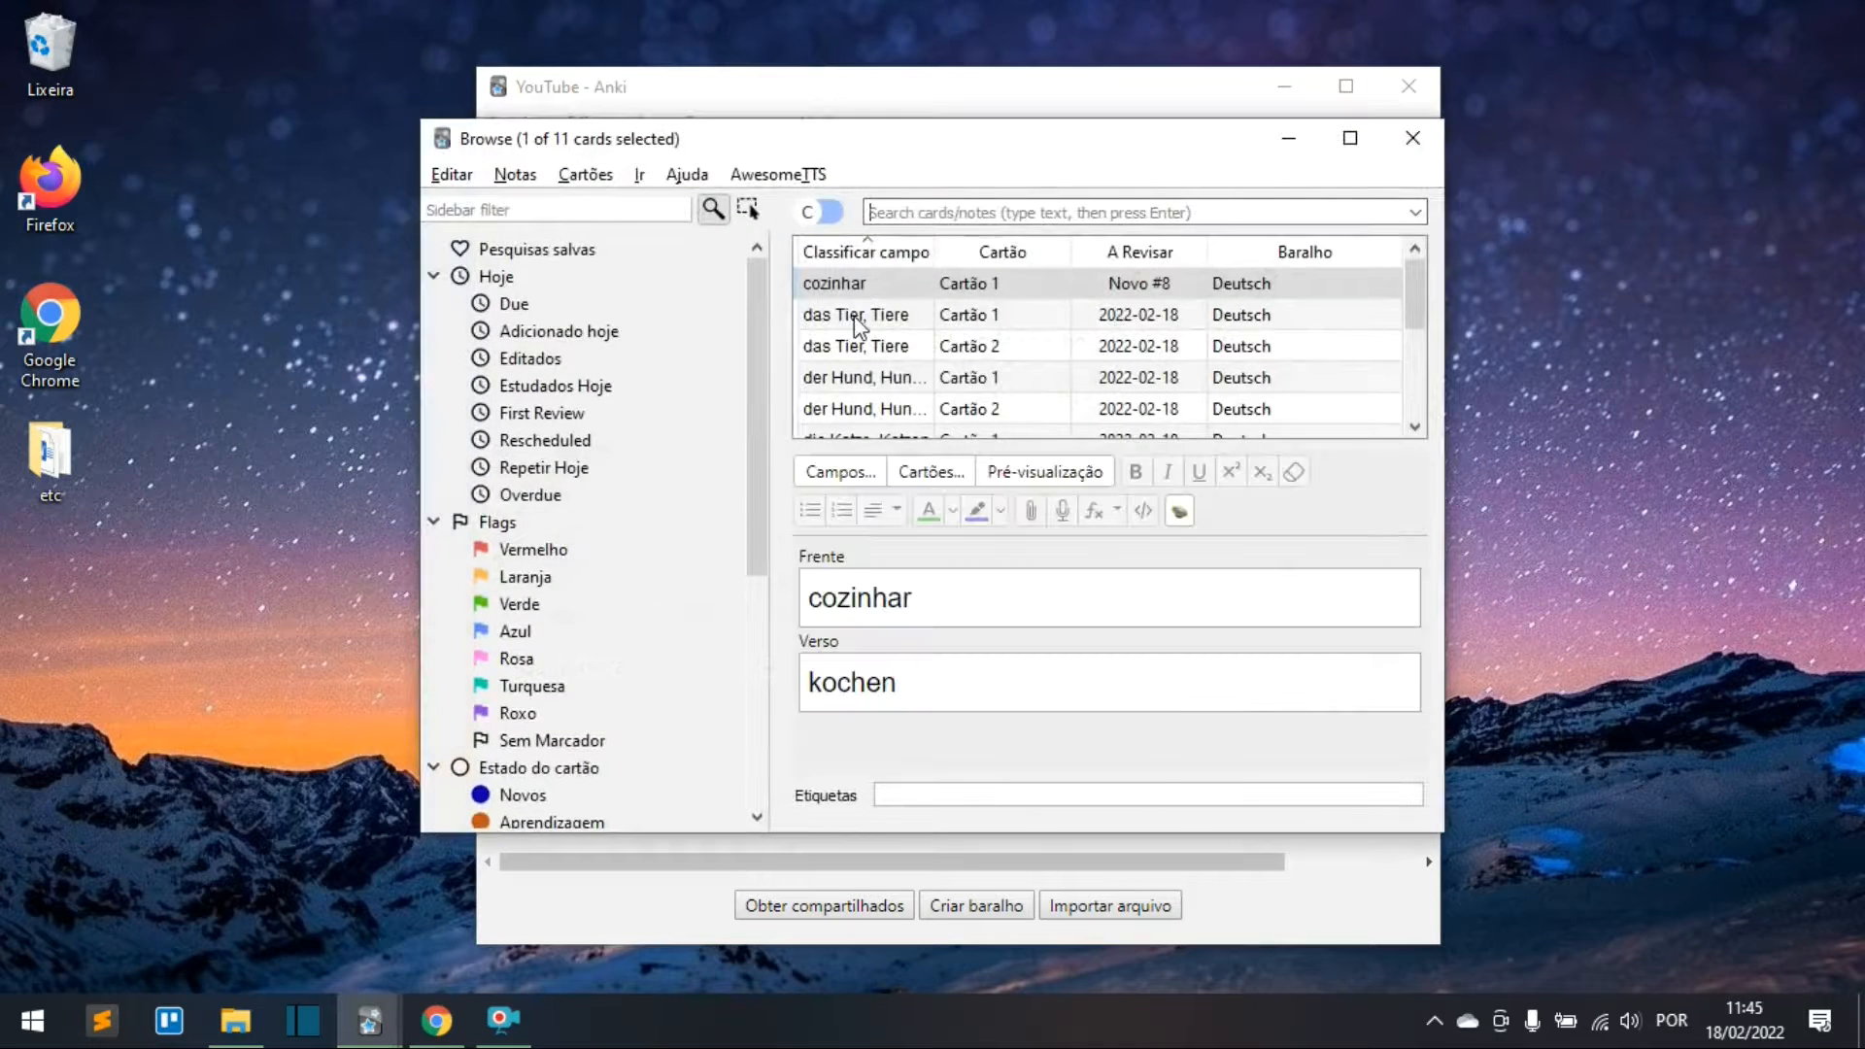
Step: Fill the der Hund note's exemplo with 'Mein Hund heißt Totó'
{"action": "scroll", "coordinate": [854, 320], "scroll_direction": "down", "scroll_amount": 2}
{"action": "scroll", "coordinate": [859, 362], "scroll_direction": "up", "scroll_amount": 2}
{"action": "scroll", "coordinate": [886, 291], "scroll_direction": "down", "scroll_amount": 2}
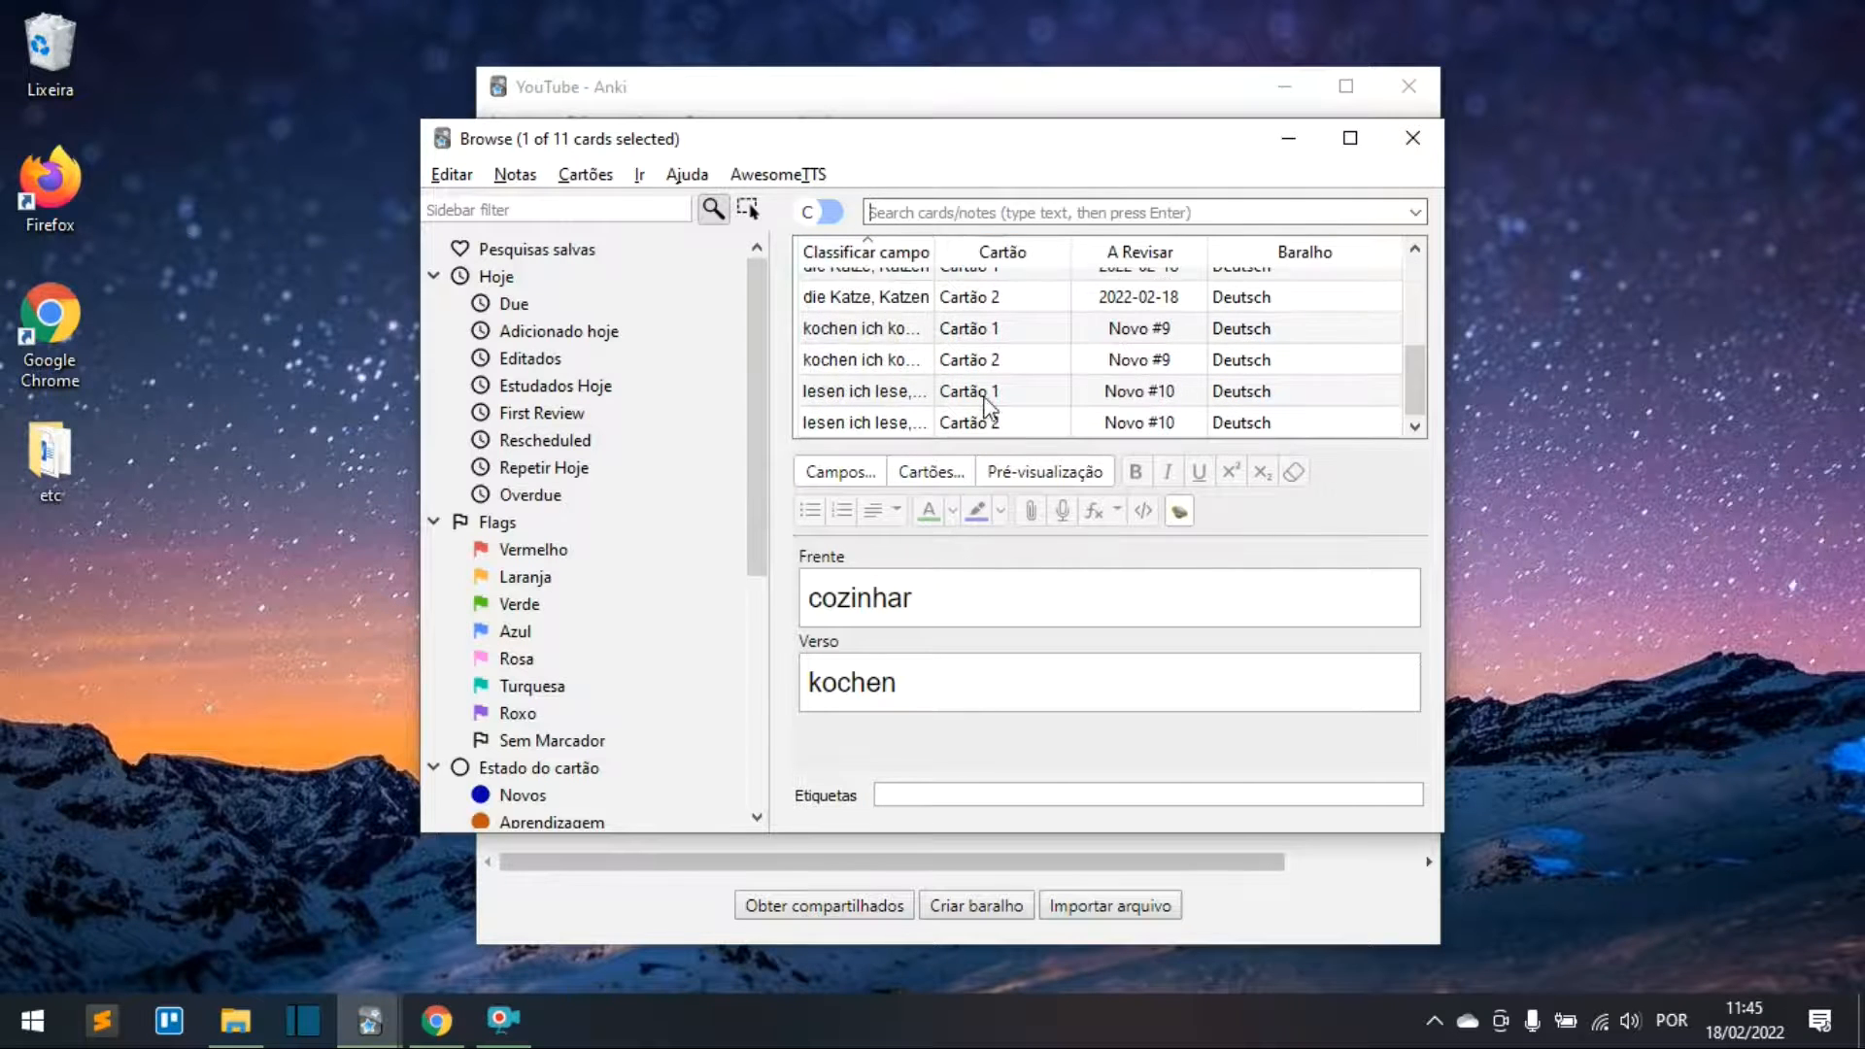
{"action": "scroll", "coordinate": [884, 385], "scroll_direction": "up", "scroll_amount": 1}
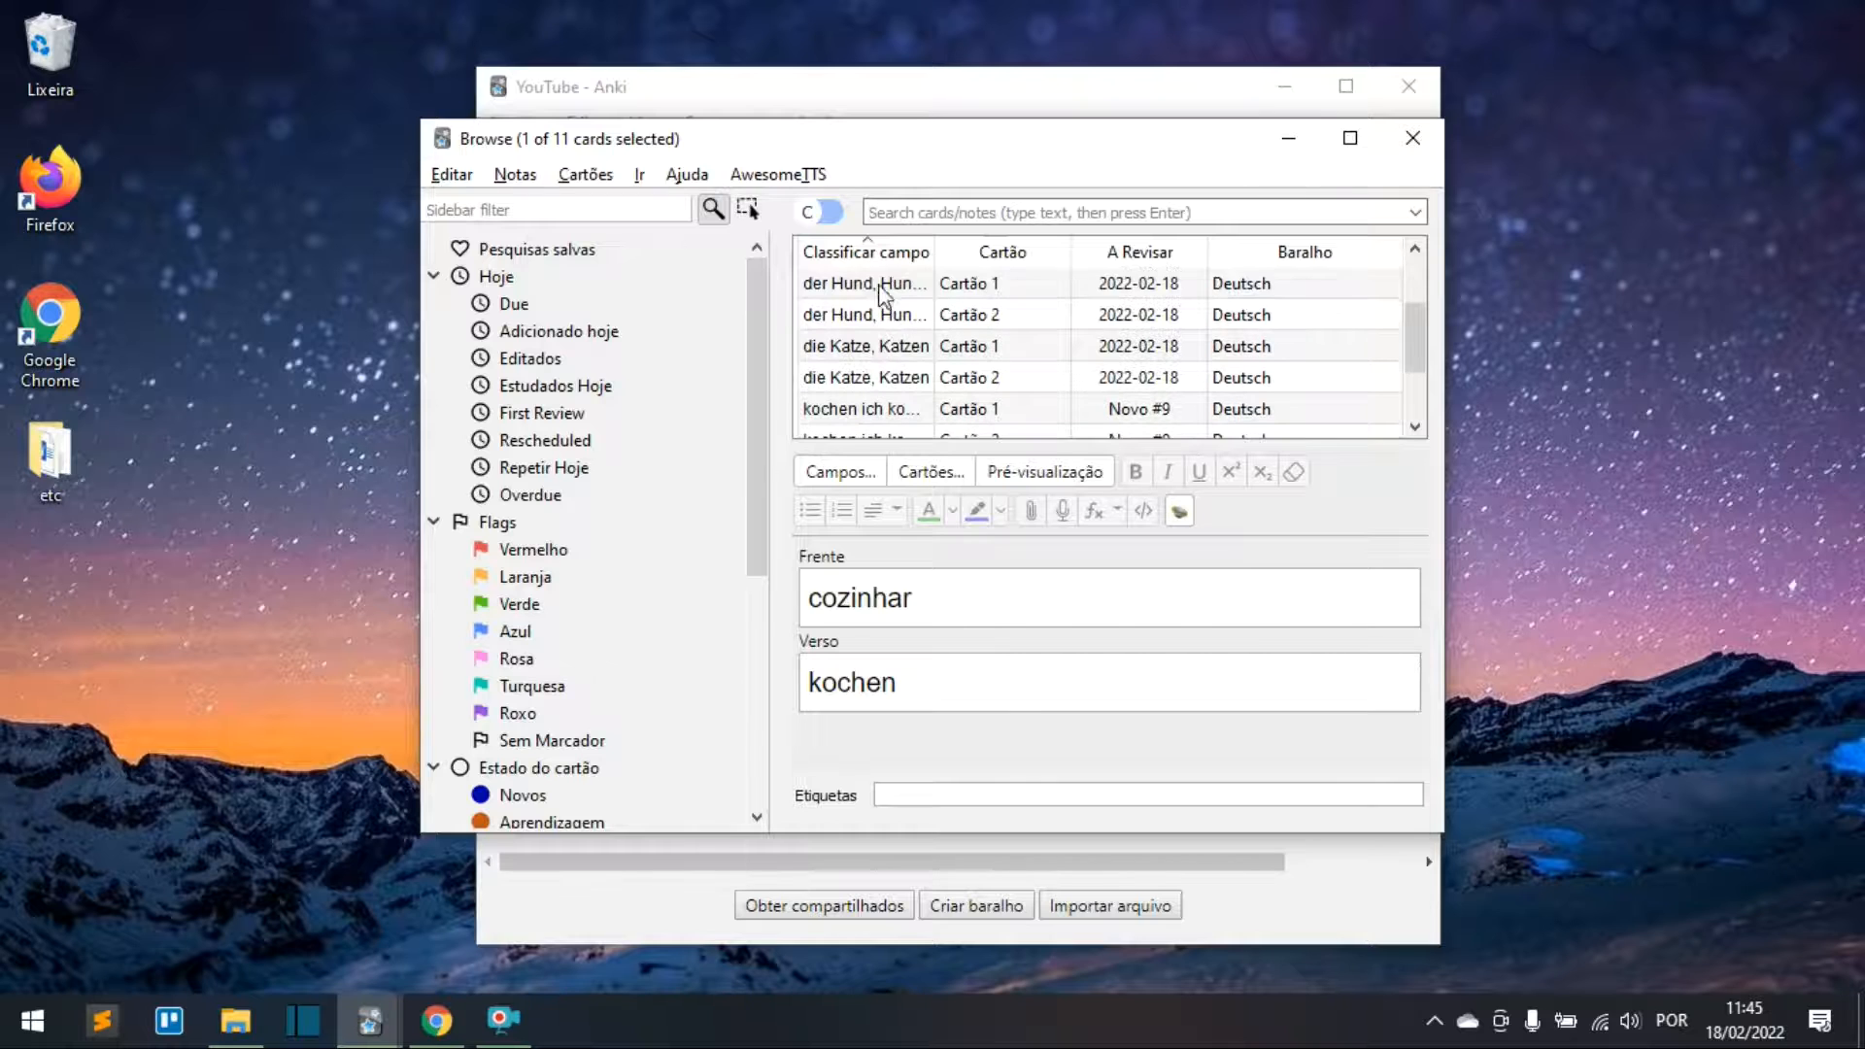
{"action": "left_click", "coordinate": [884, 285]}
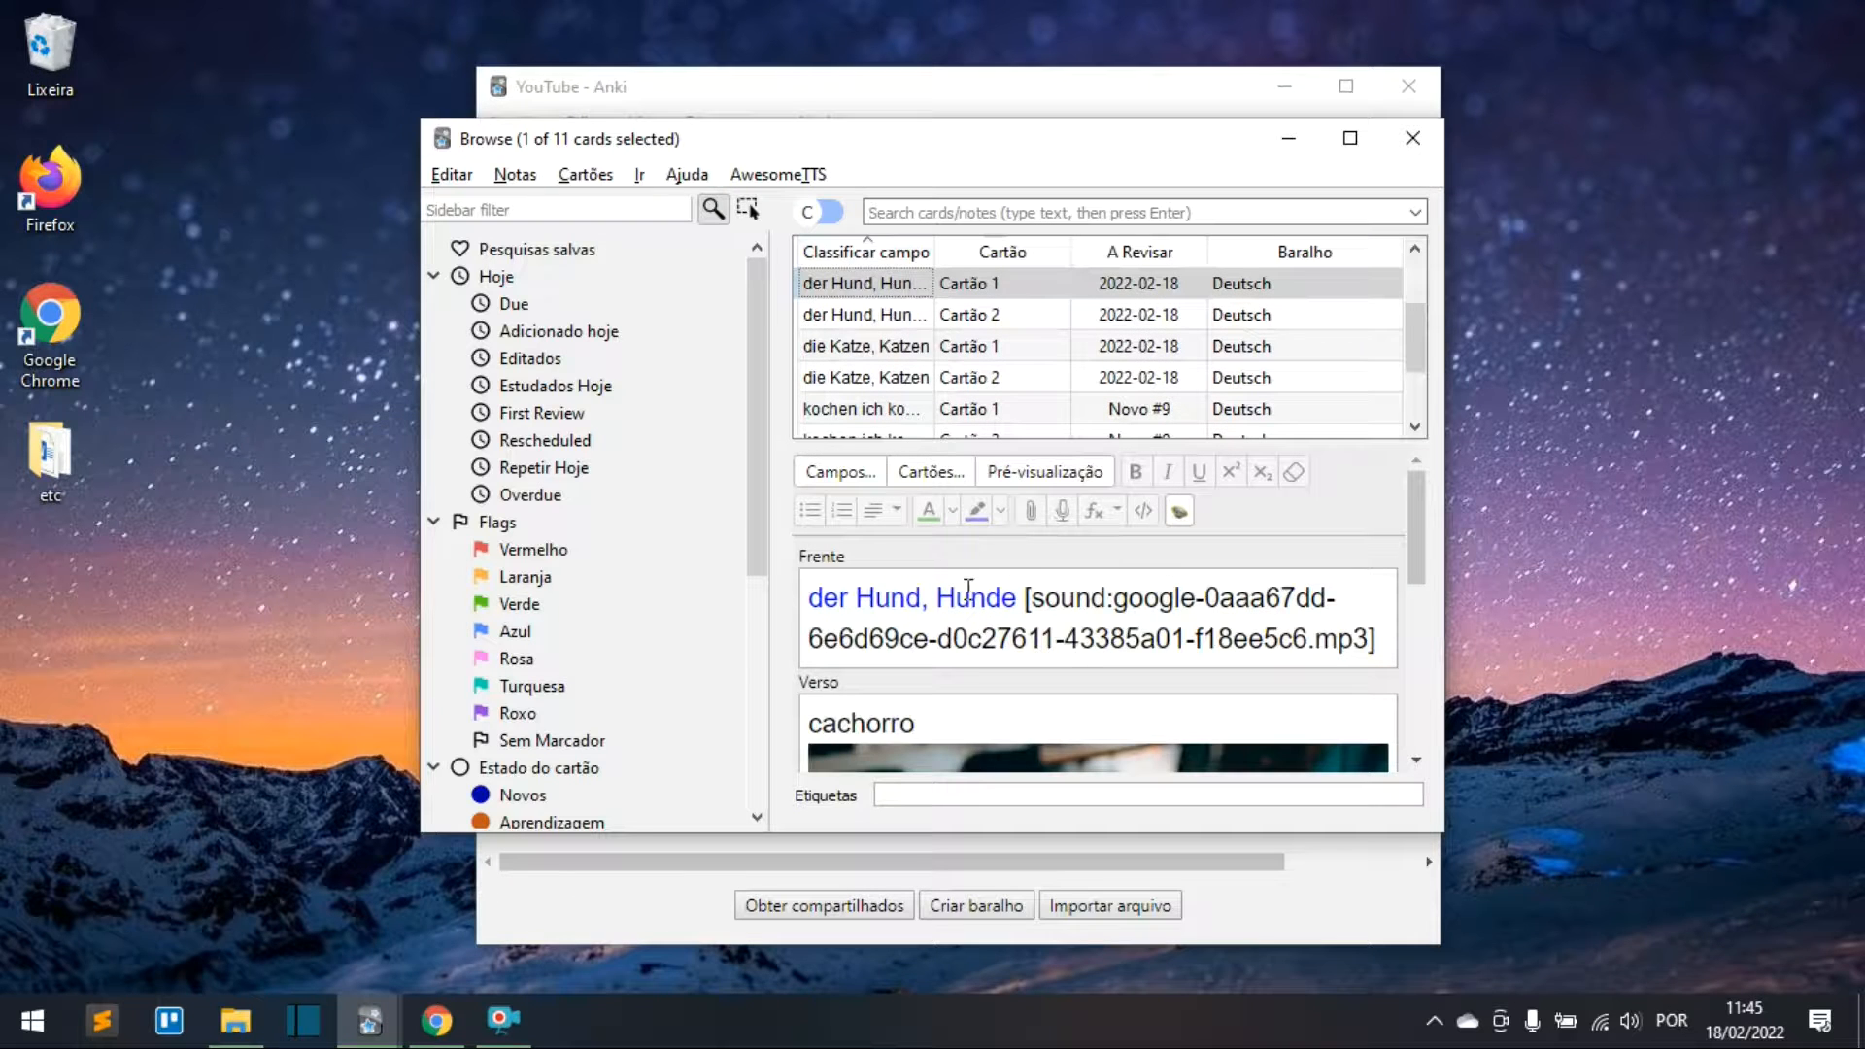
{"action": "scroll", "coordinate": [908, 702], "scroll_direction": "down", "scroll_amount": 3}
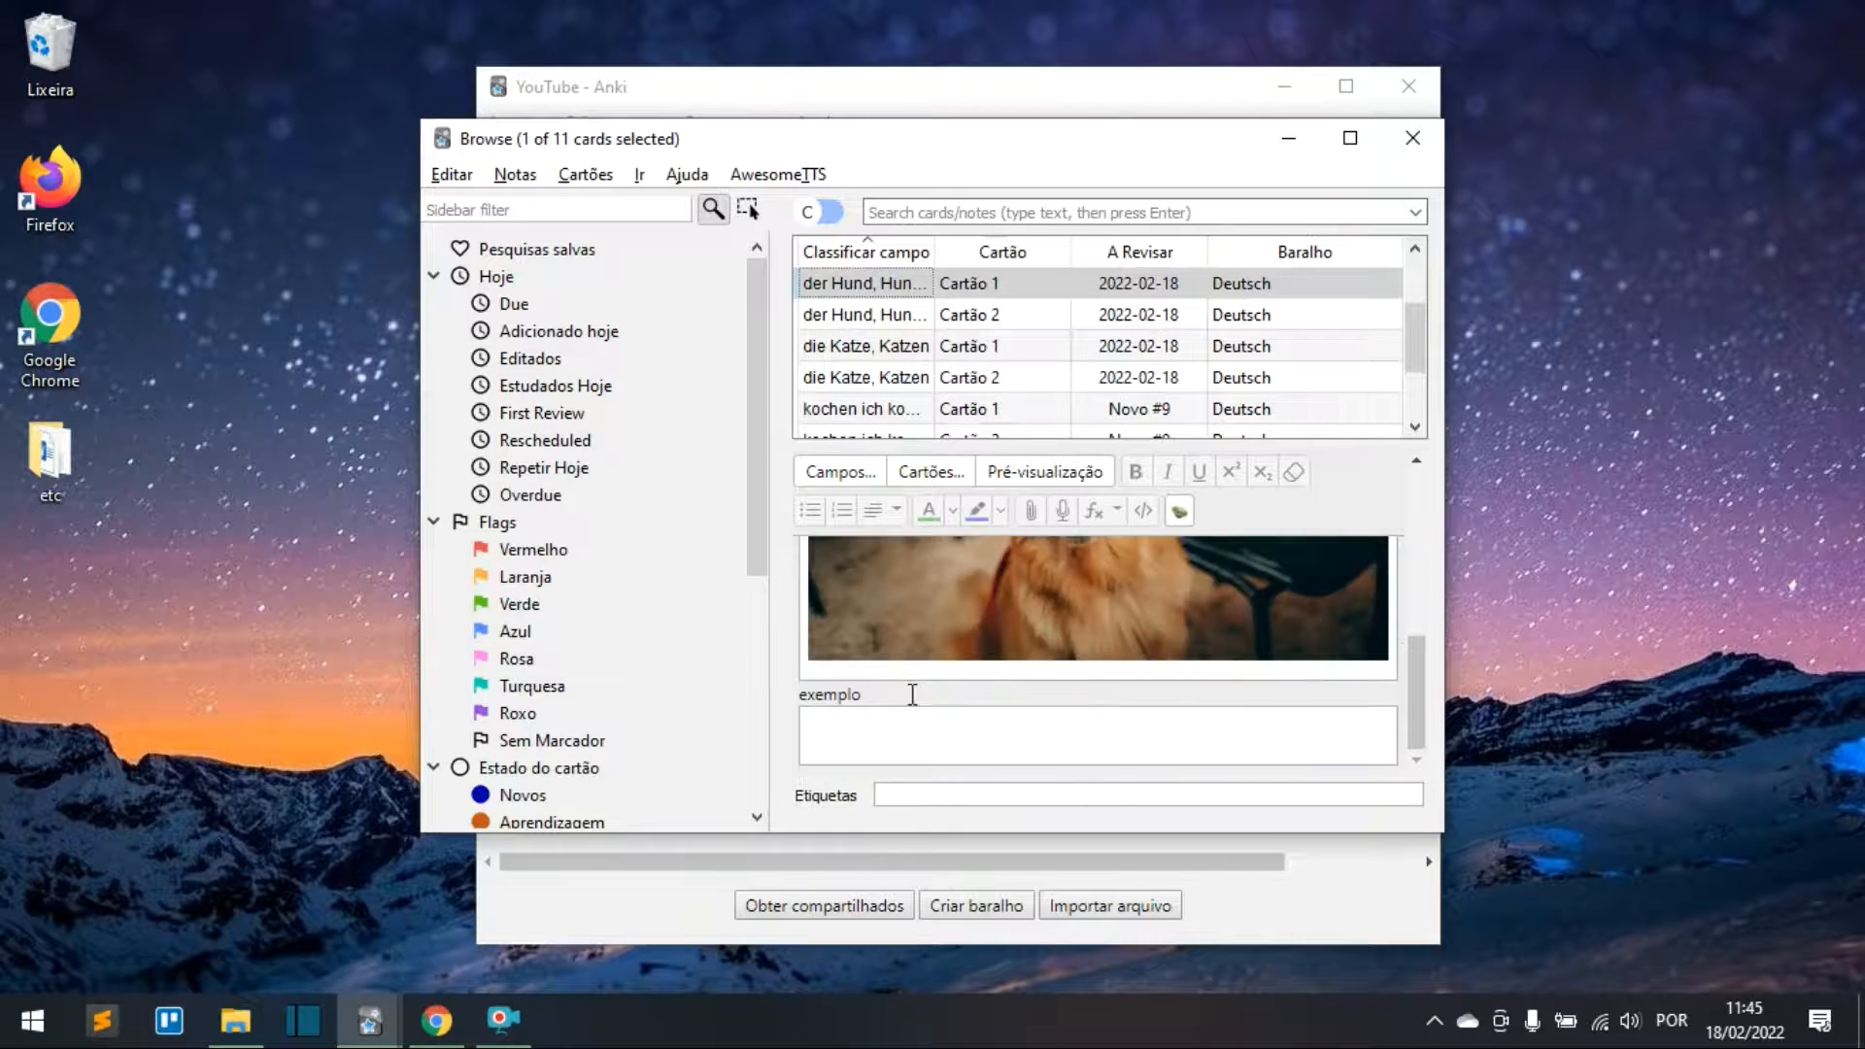
{"action": "left_click", "coordinate": [913, 745]}
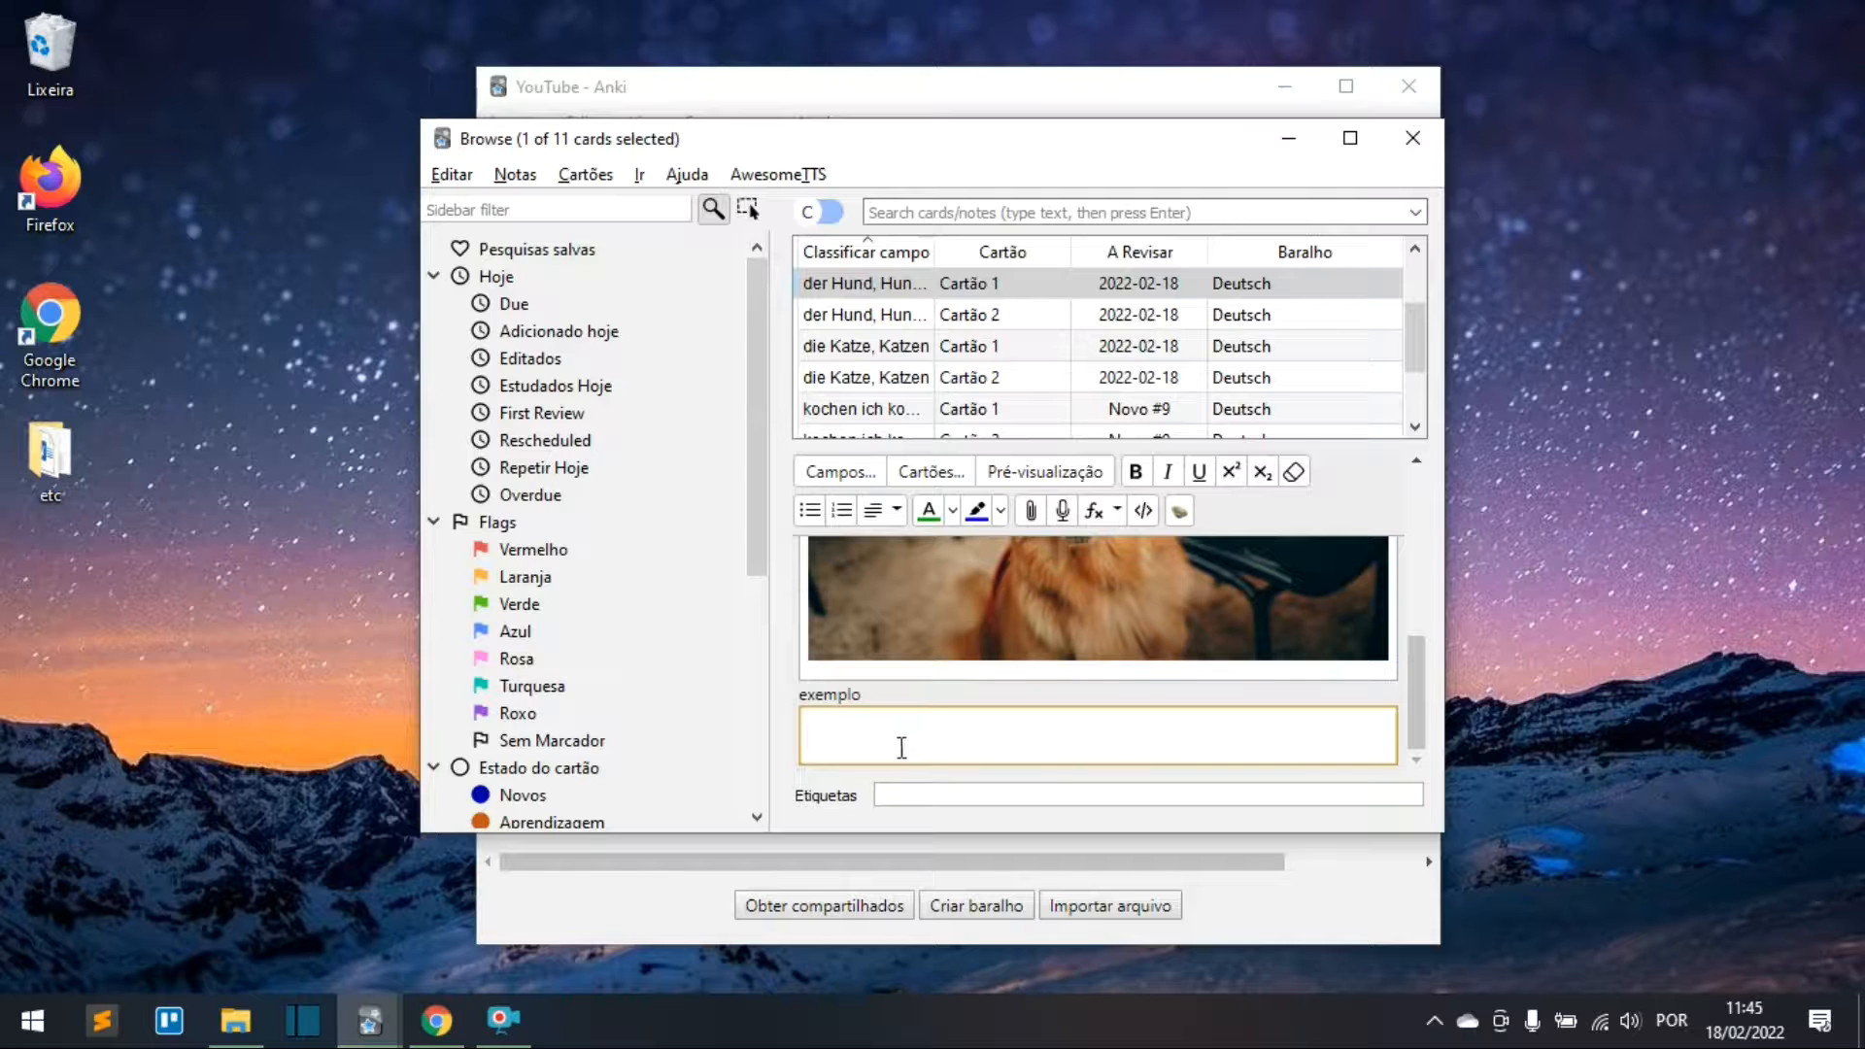
{"action": "type", "text": "Mein Hund "}
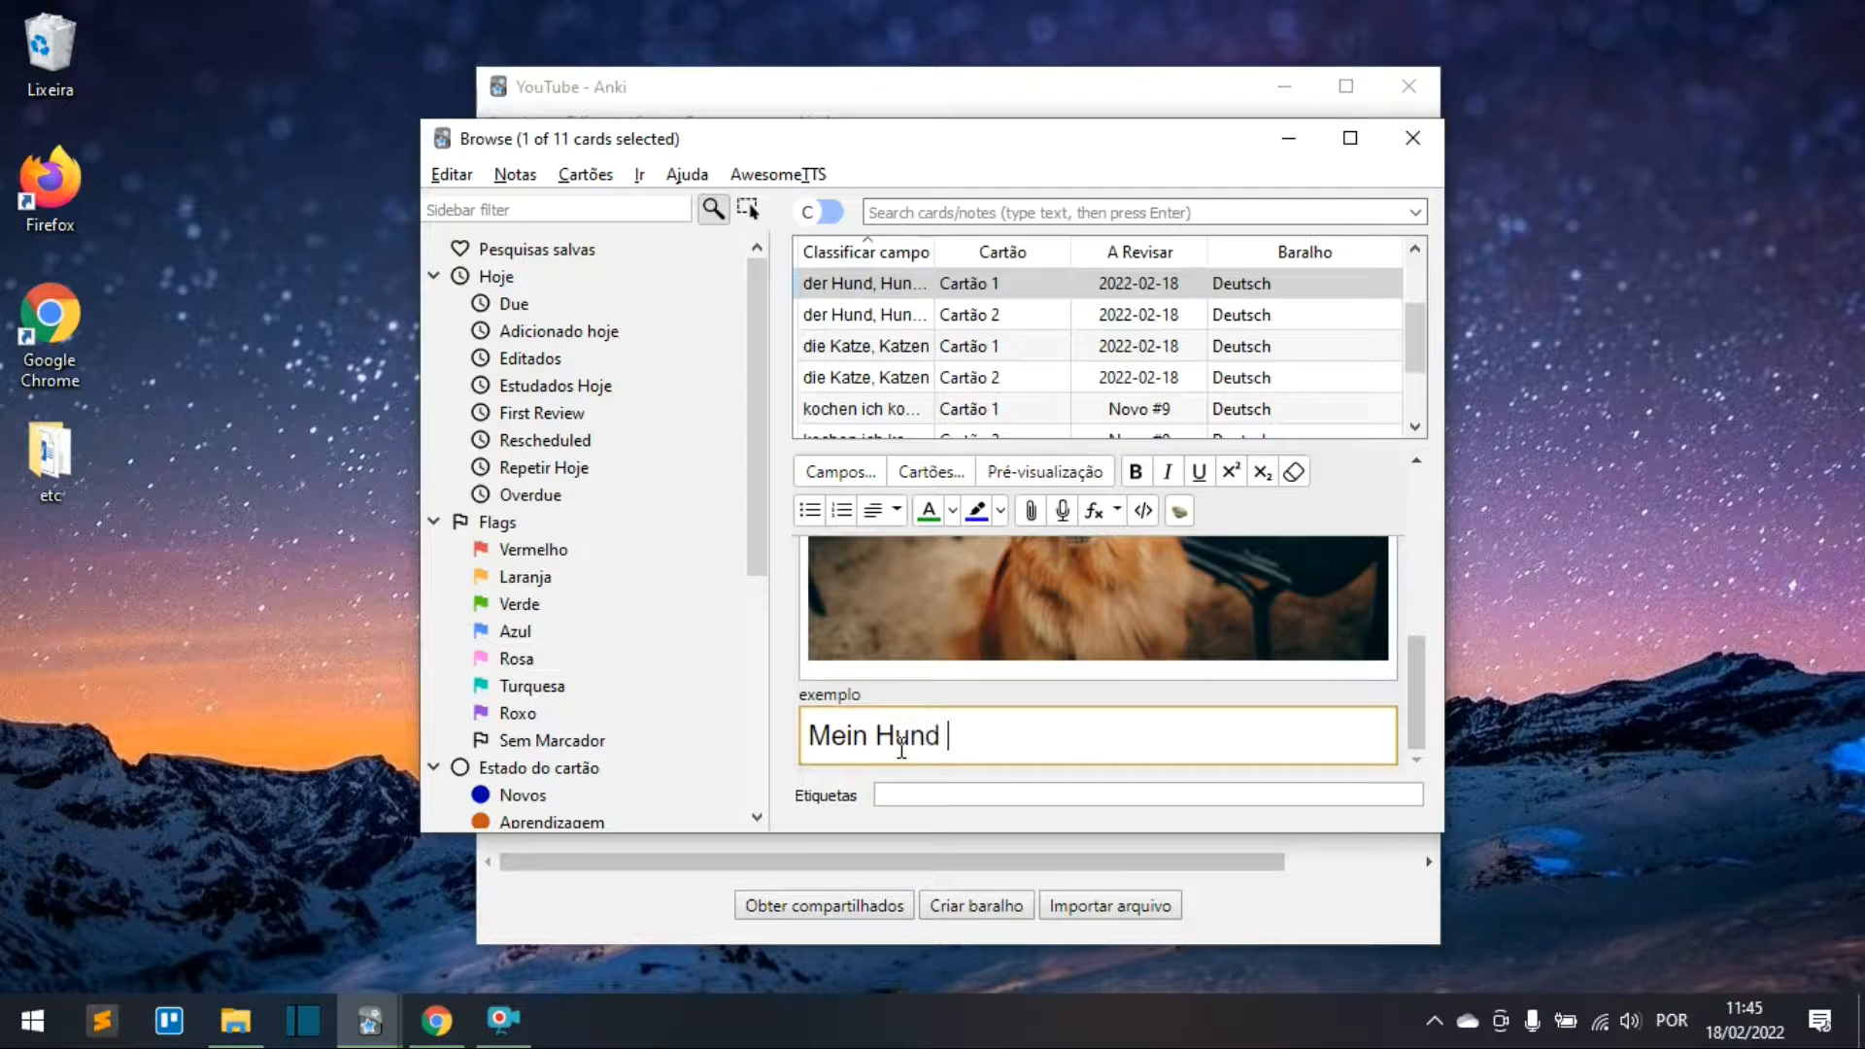
{"action": "type", "text": "heißt Totó"}
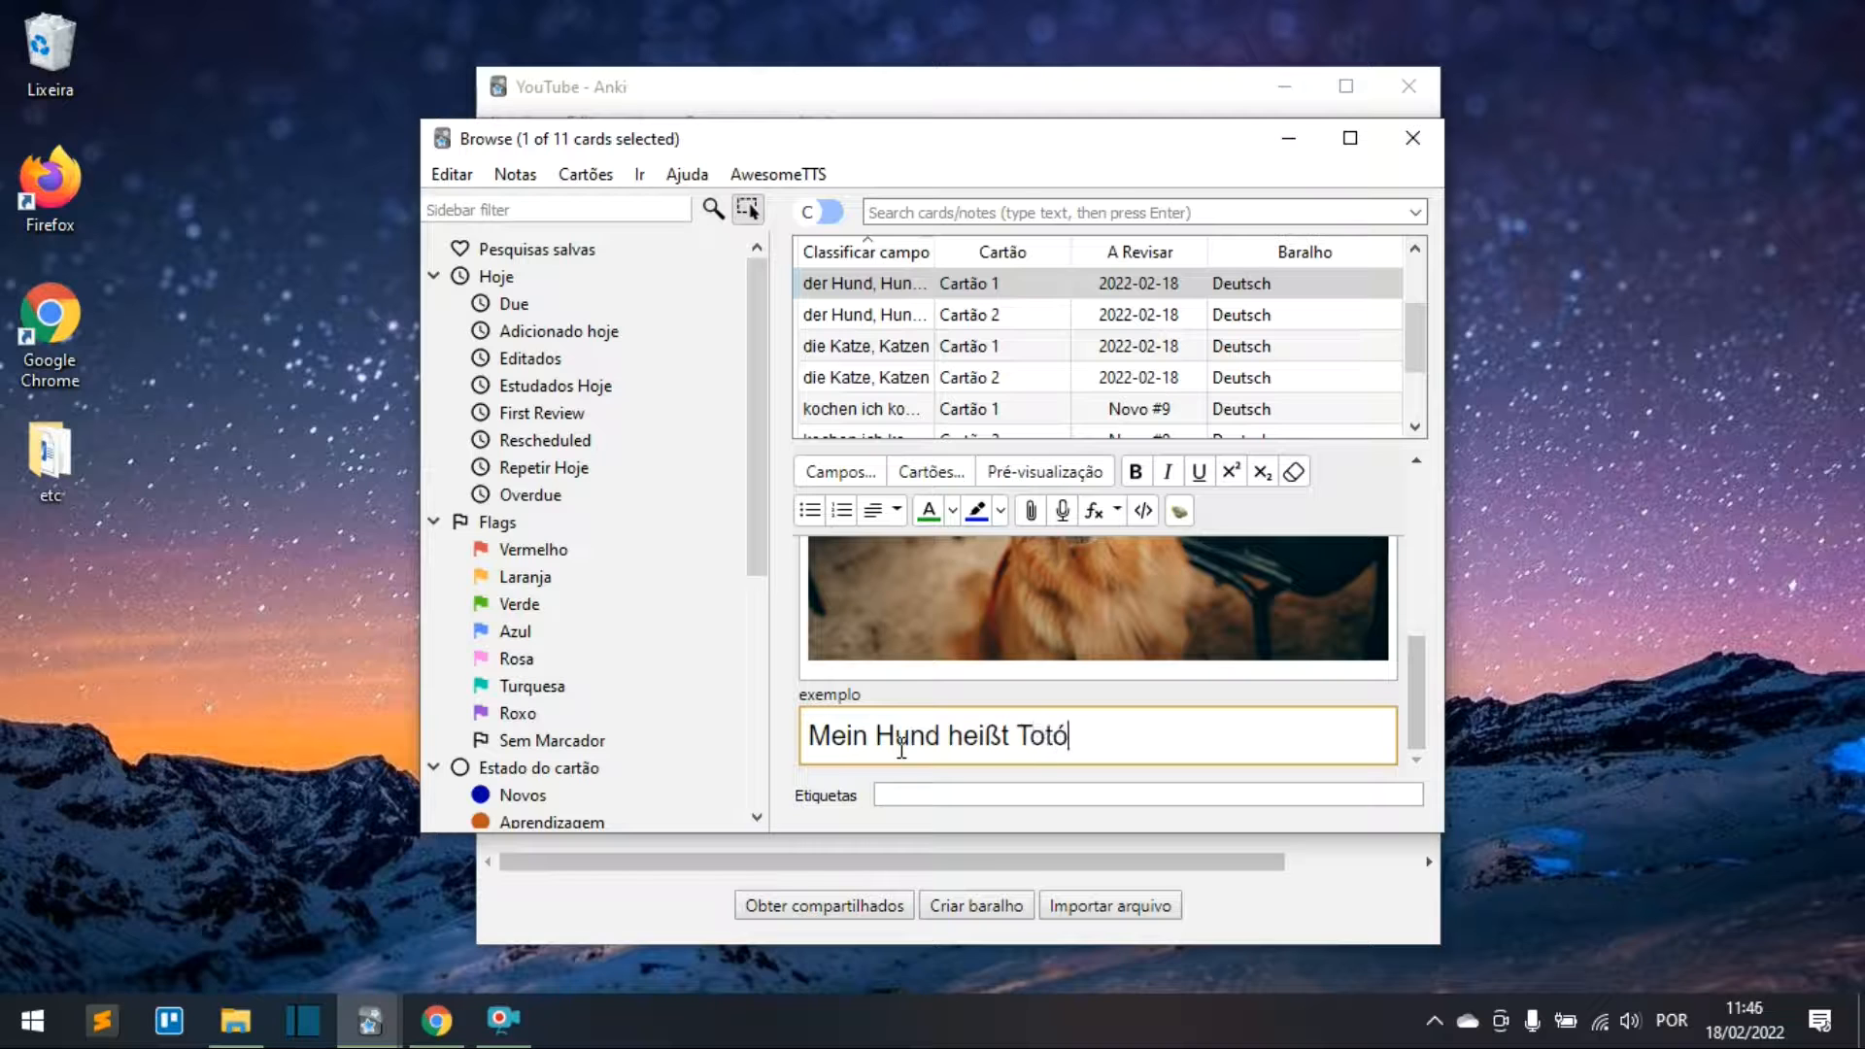
Step: Give die Katze the example 'Garfield ist eine Kat…' and kochen 'ich koche heute Abend'
{"action": "left_click", "coordinate": [855, 346]}
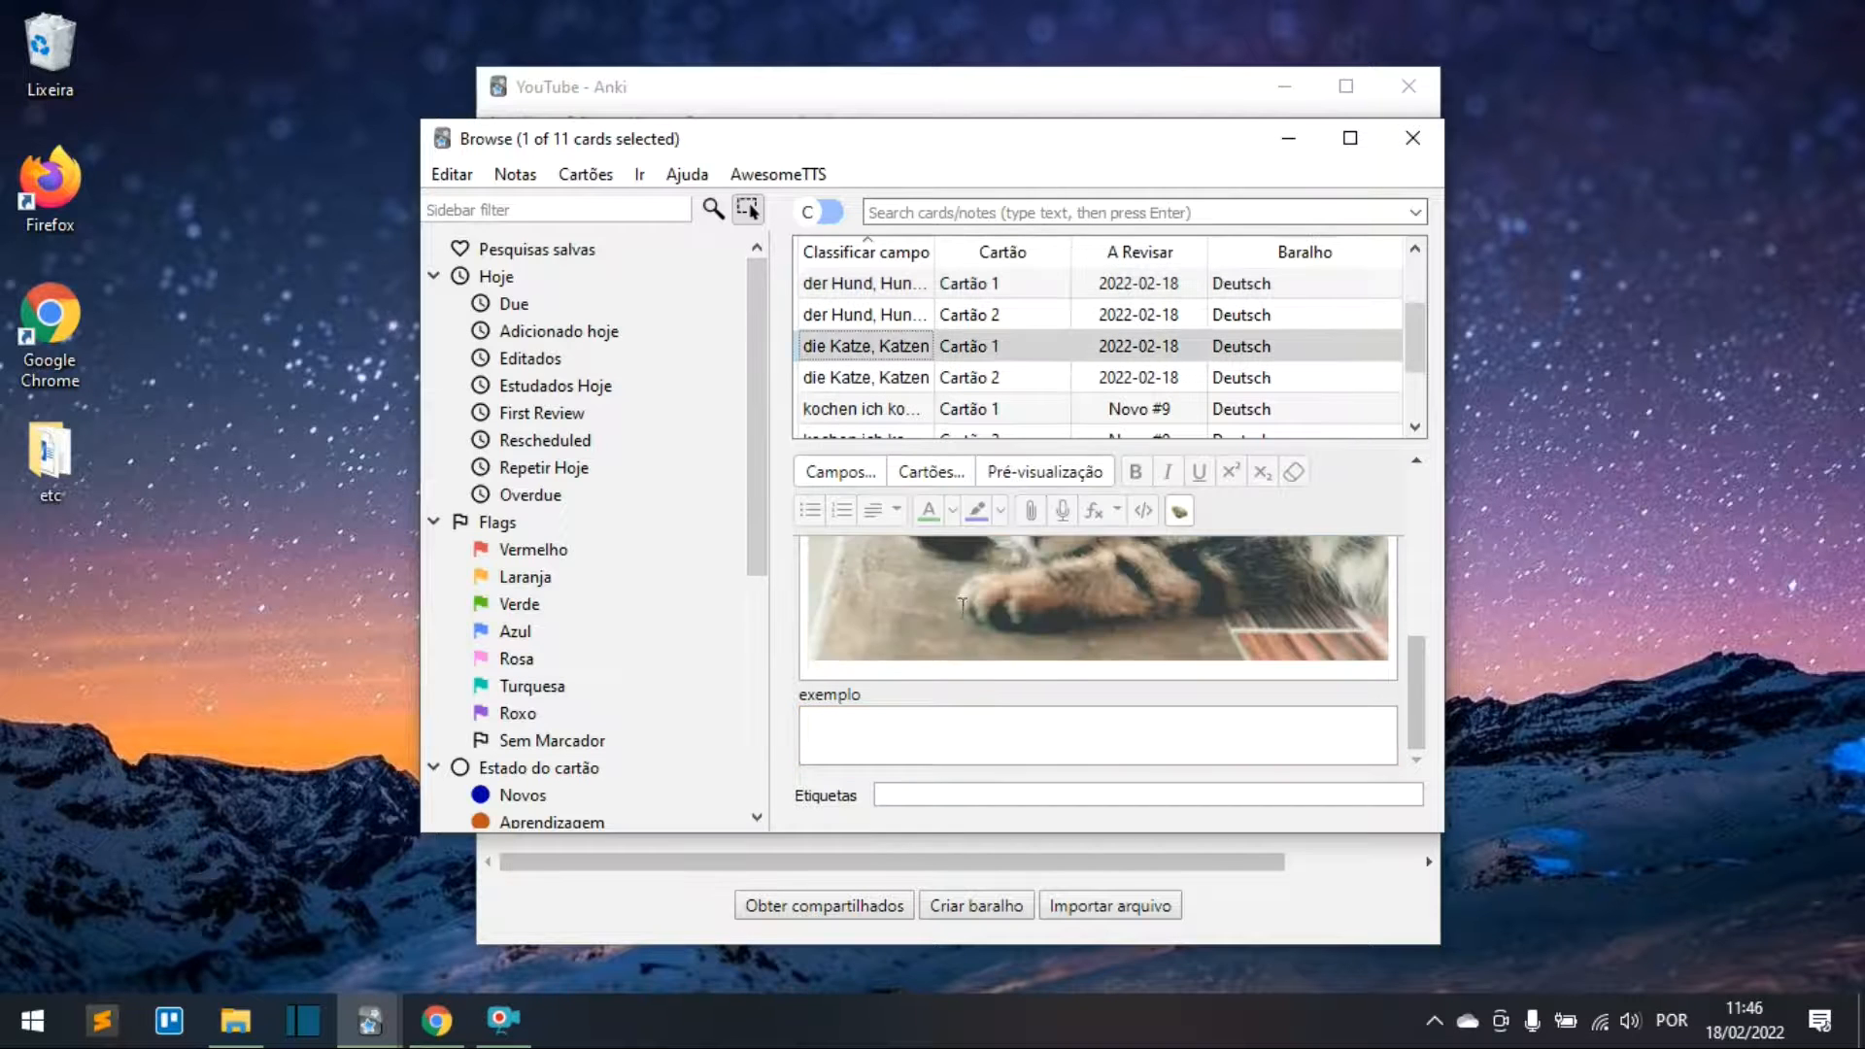
{"action": "left_click", "coordinate": [930, 754]}
{"action": "type", "text": "Garfield"}
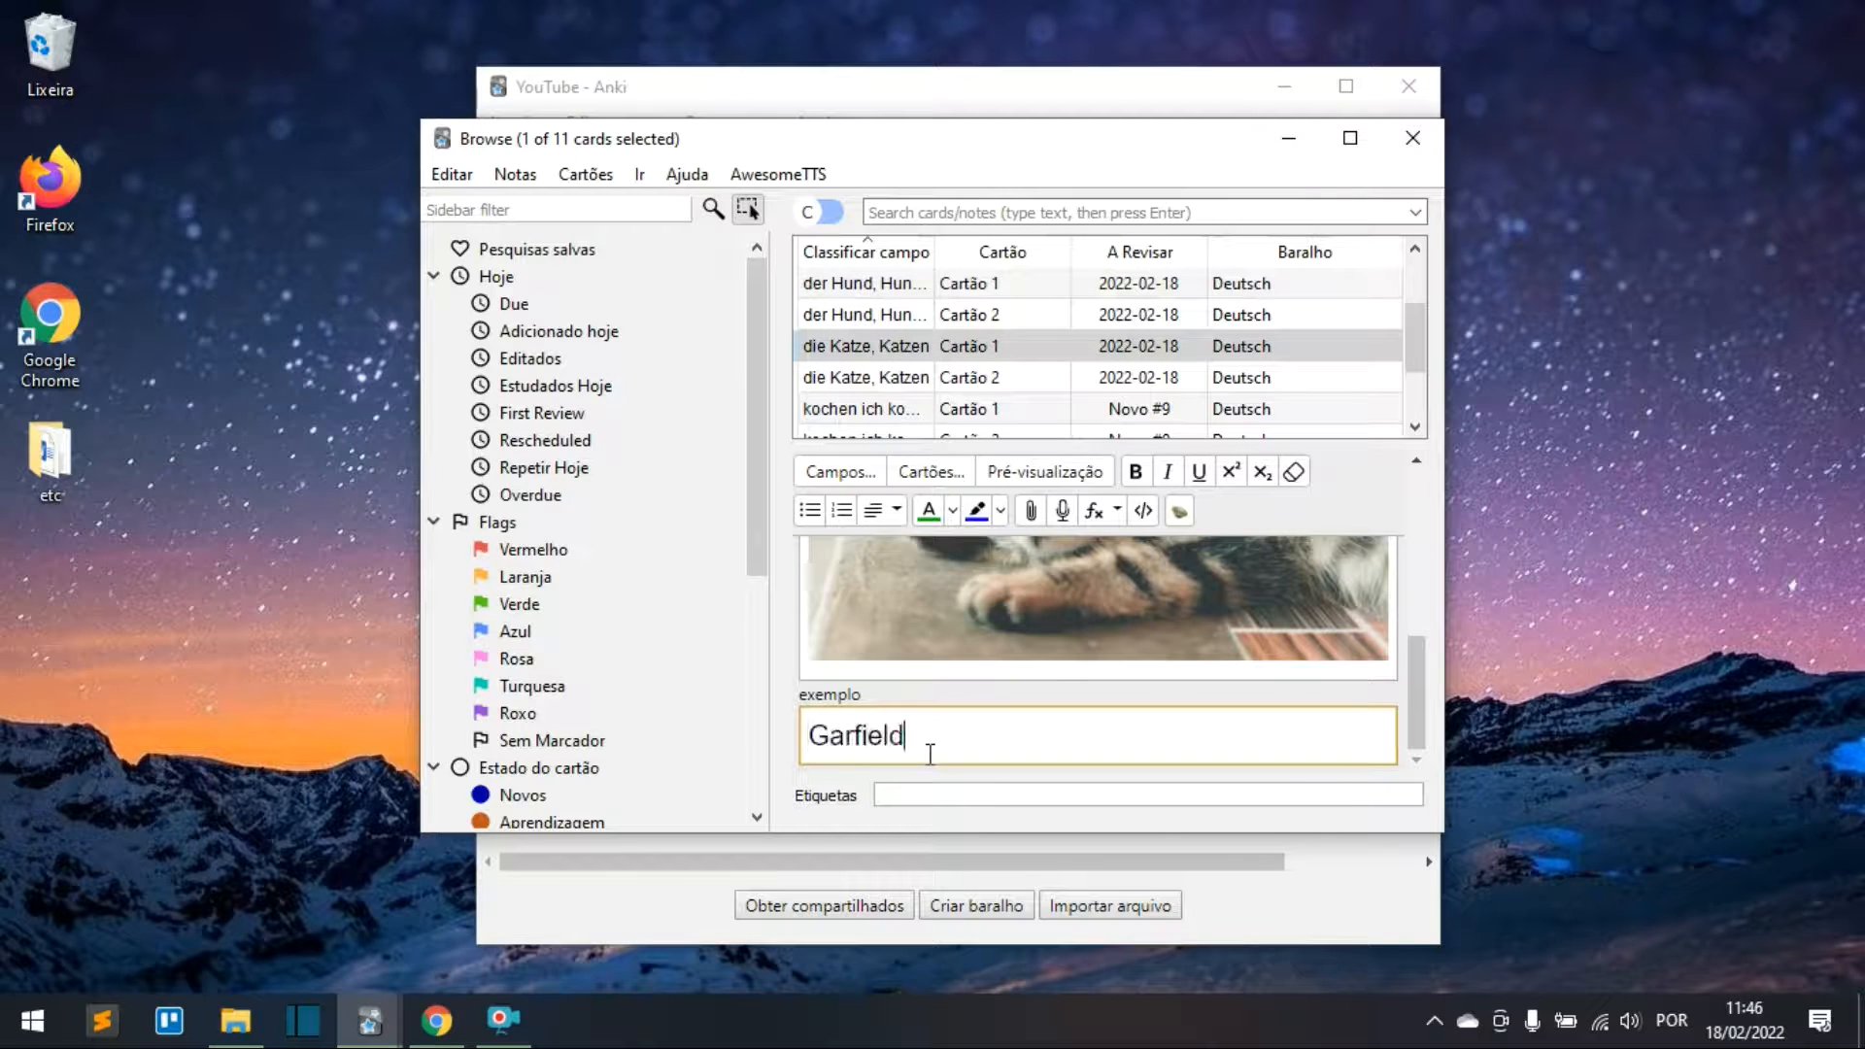
{"action": "type", "text": " ist eine Katze"}
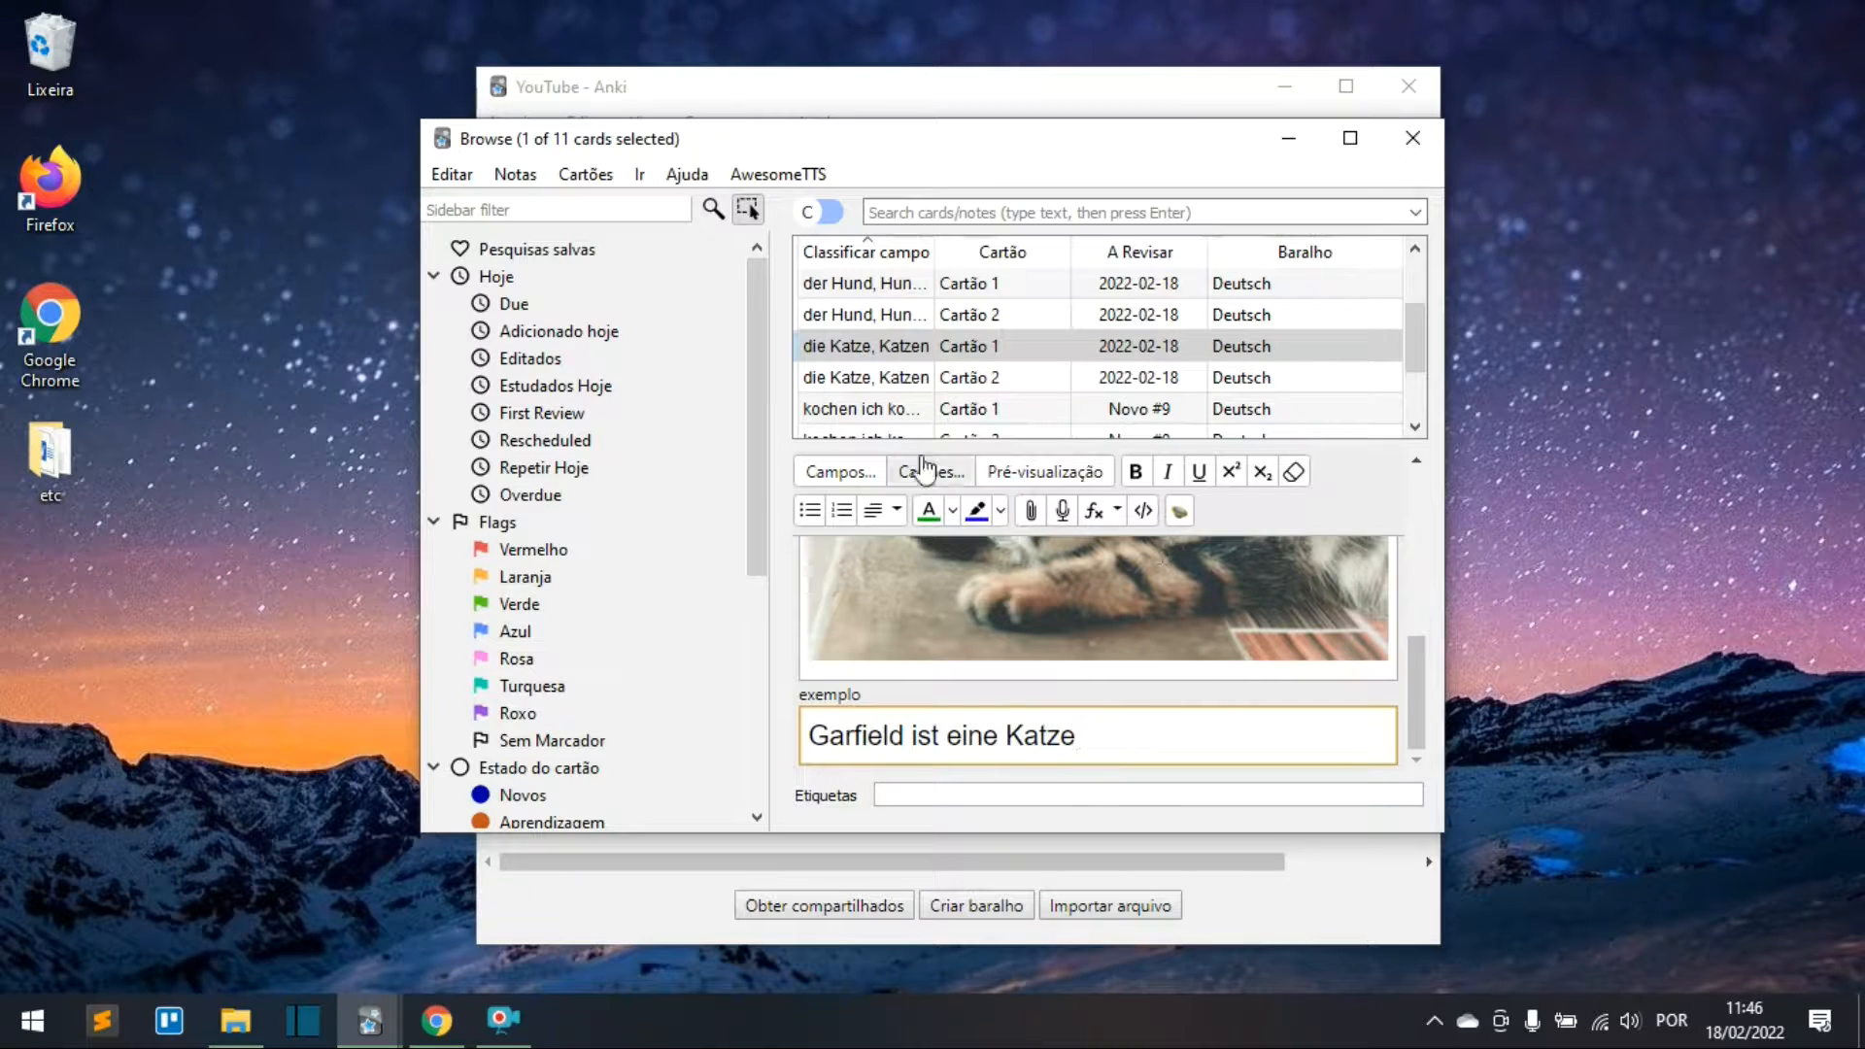
{"action": "left_click", "coordinate": [860, 409]}
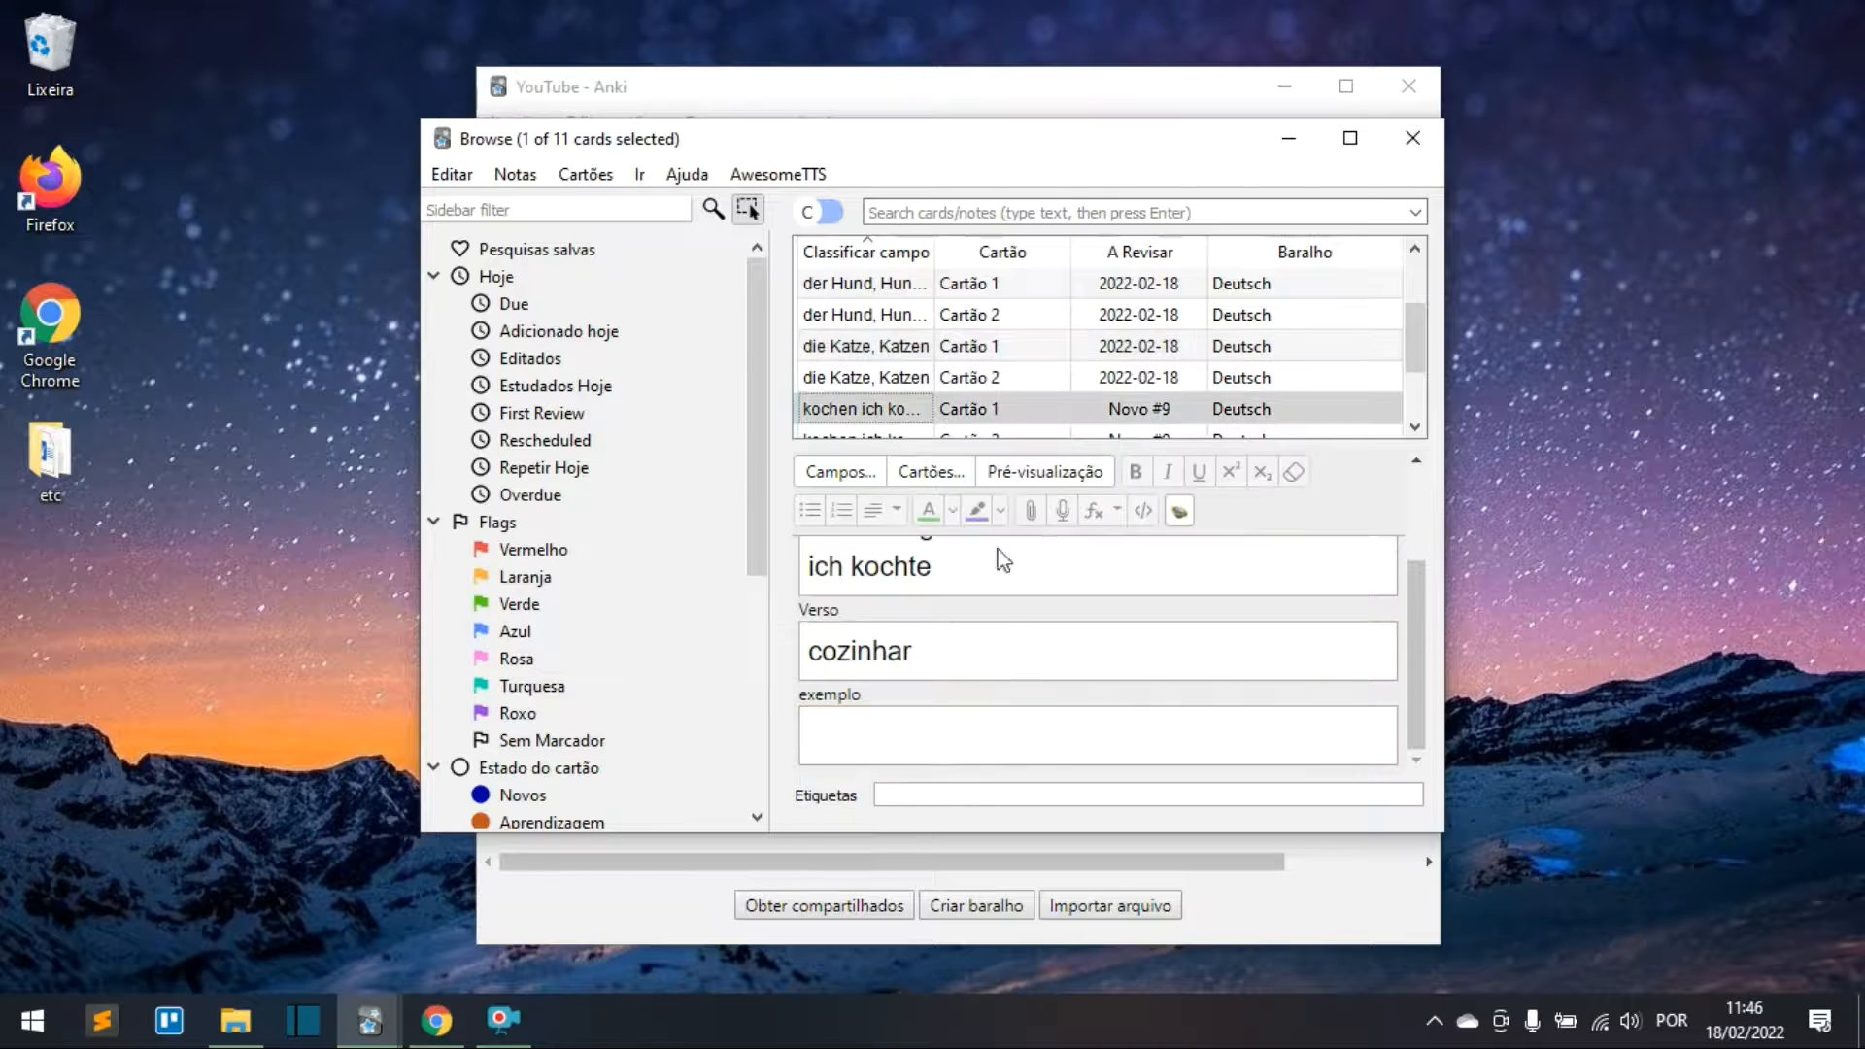
{"action": "left_click", "coordinate": [1041, 691]}
{"action": "type", "text": "ich koche "}
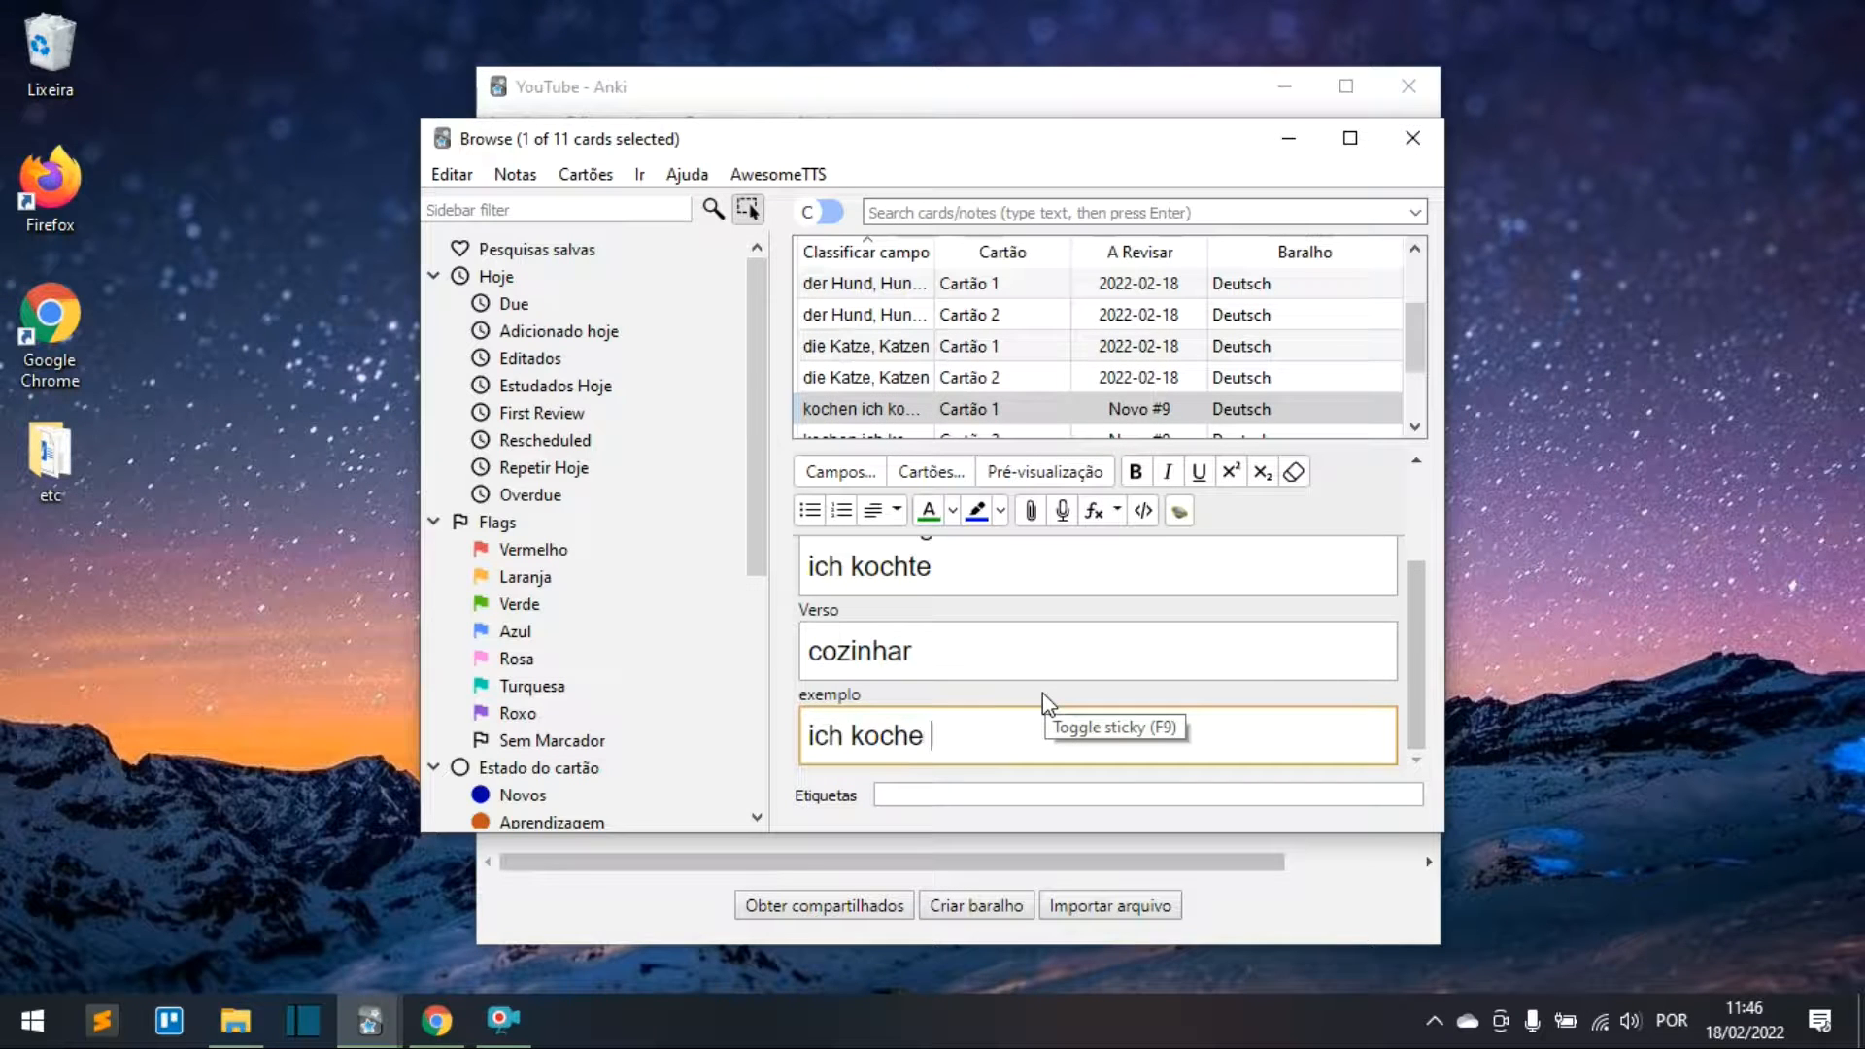
{"action": "type", "text": "heute Abend"}
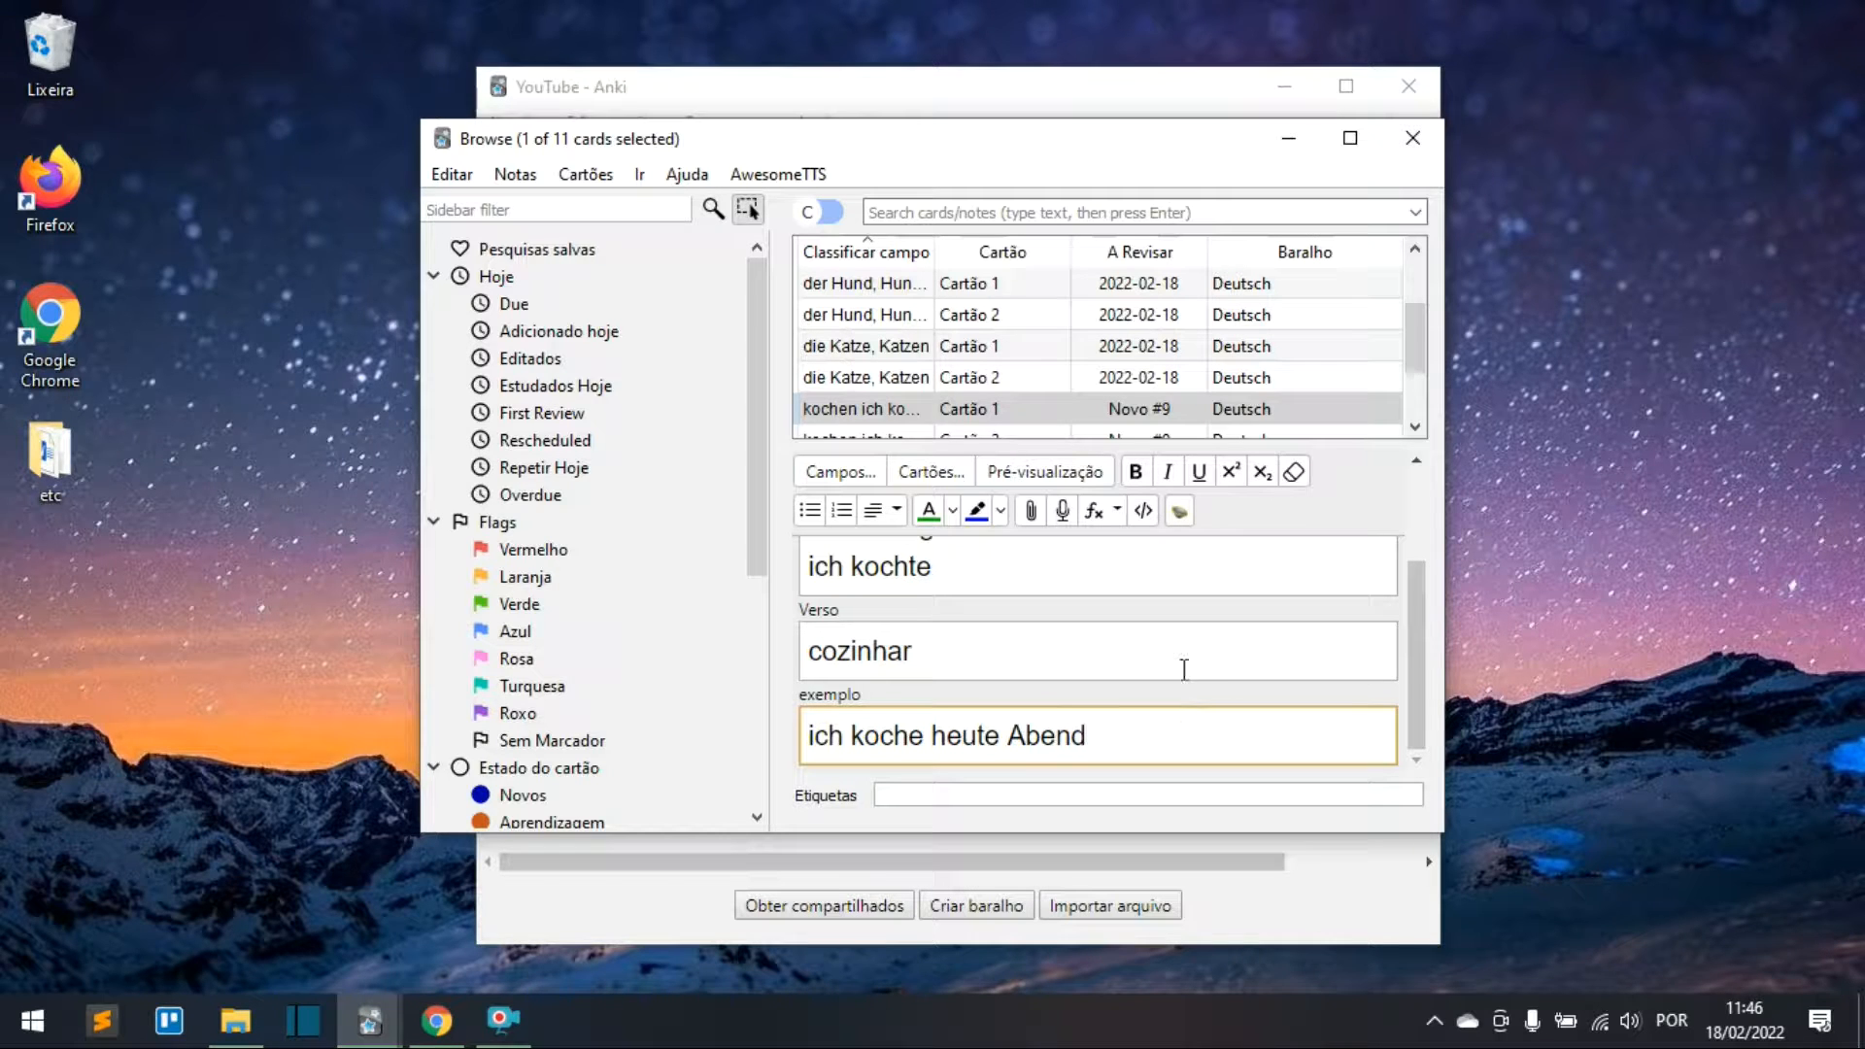
Step: Fill das Tier's exemplo with 'Ich liebe Tiere' and recheck the der Hund note
{"action": "scroll", "coordinate": [965, 358], "scroll_direction": "up", "scroll_amount": 1}
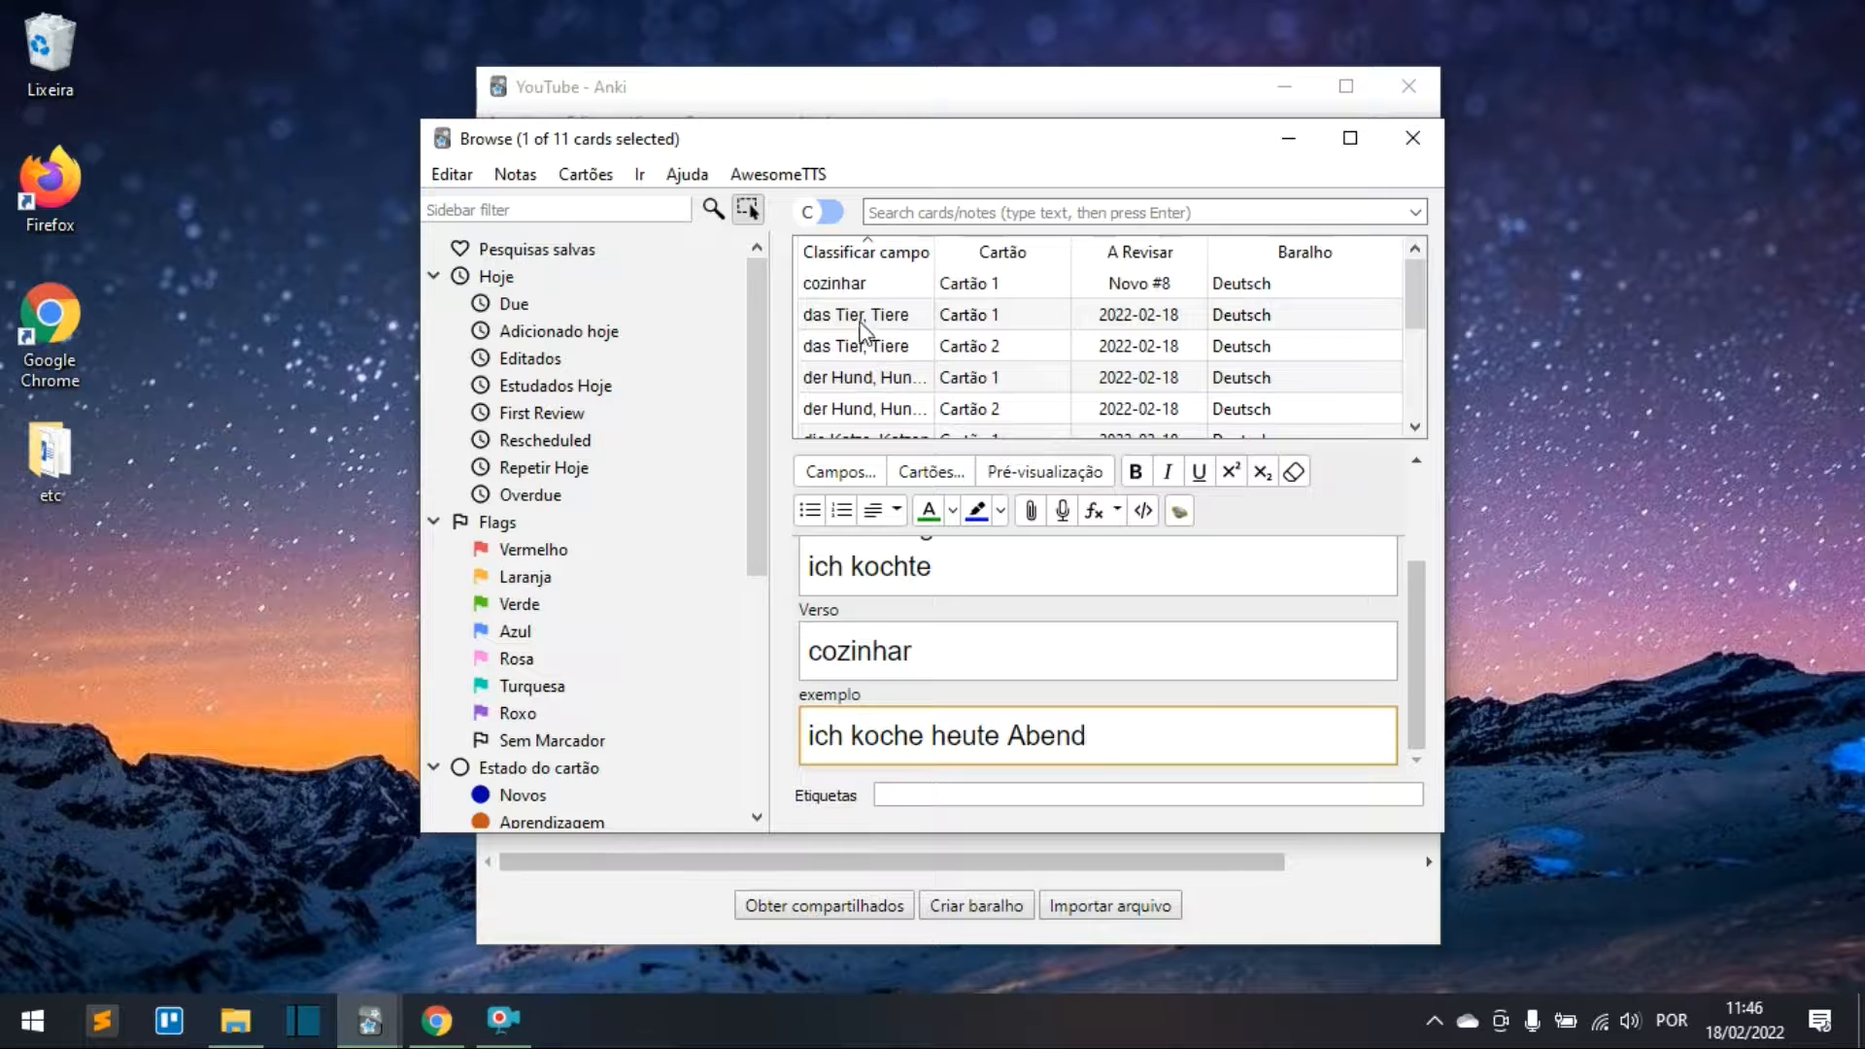
{"action": "left_click", "coordinate": [860, 321]}
{"action": "left_click", "coordinate": [1000, 733]}
{"action": "scroll", "coordinate": [1032, 695], "scroll_direction": "up", "scroll_amount": 1}
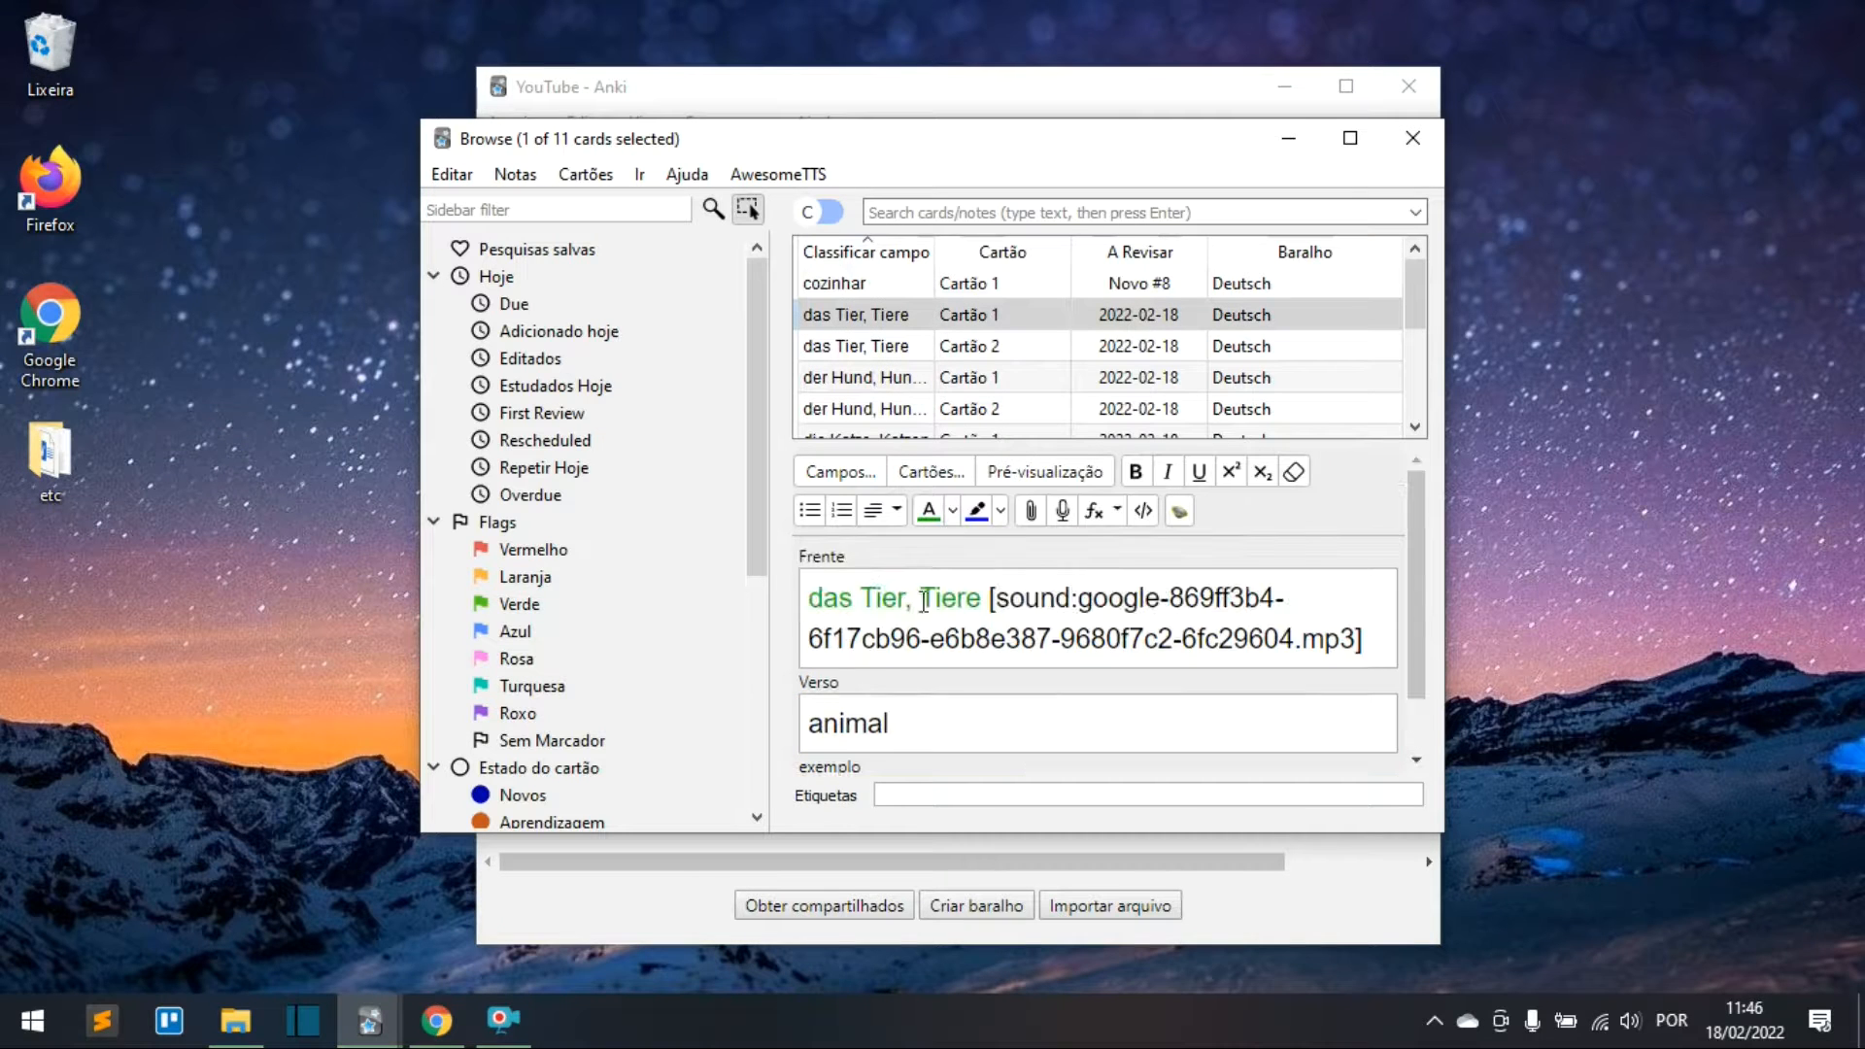
{"action": "scroll", "coordinate": [923, 601], "scroll_direction": "down", "scroll_amount": 1}
{"action": "type", "text": "Ich"}
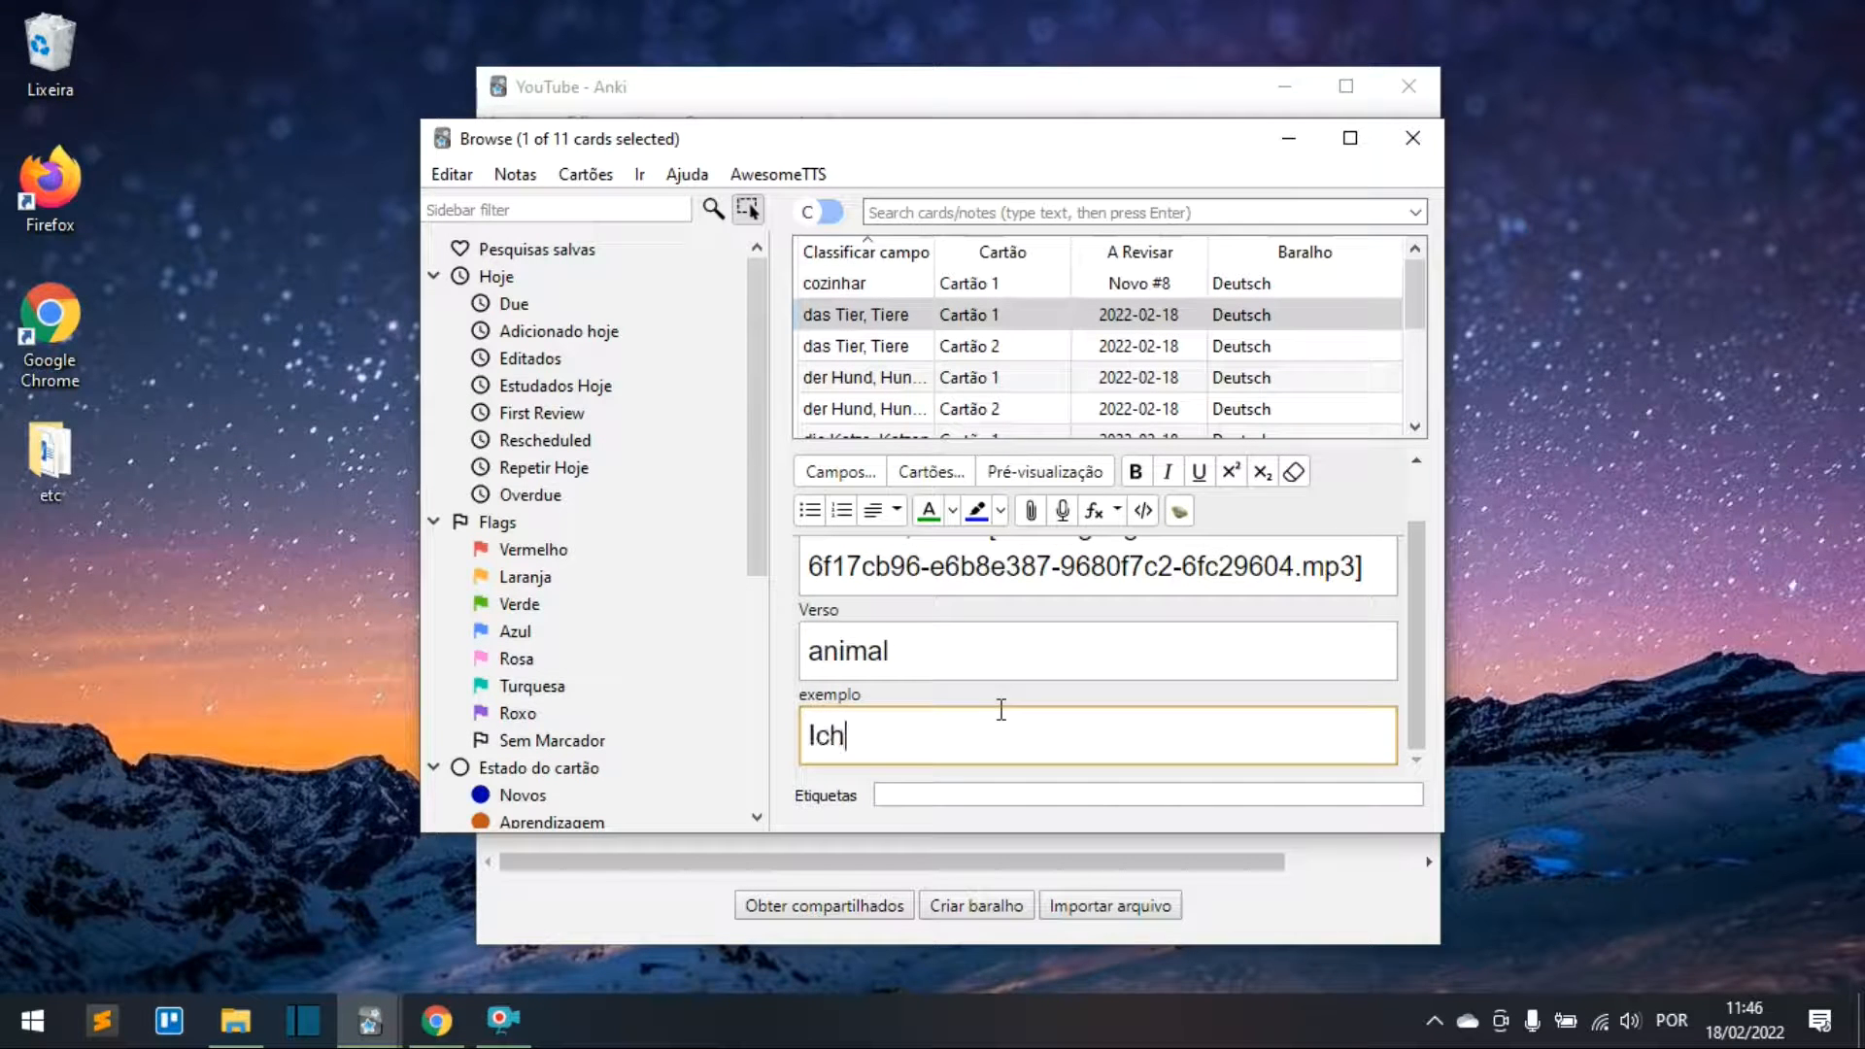
{"action": "type", "text": " liebe Tiere"}
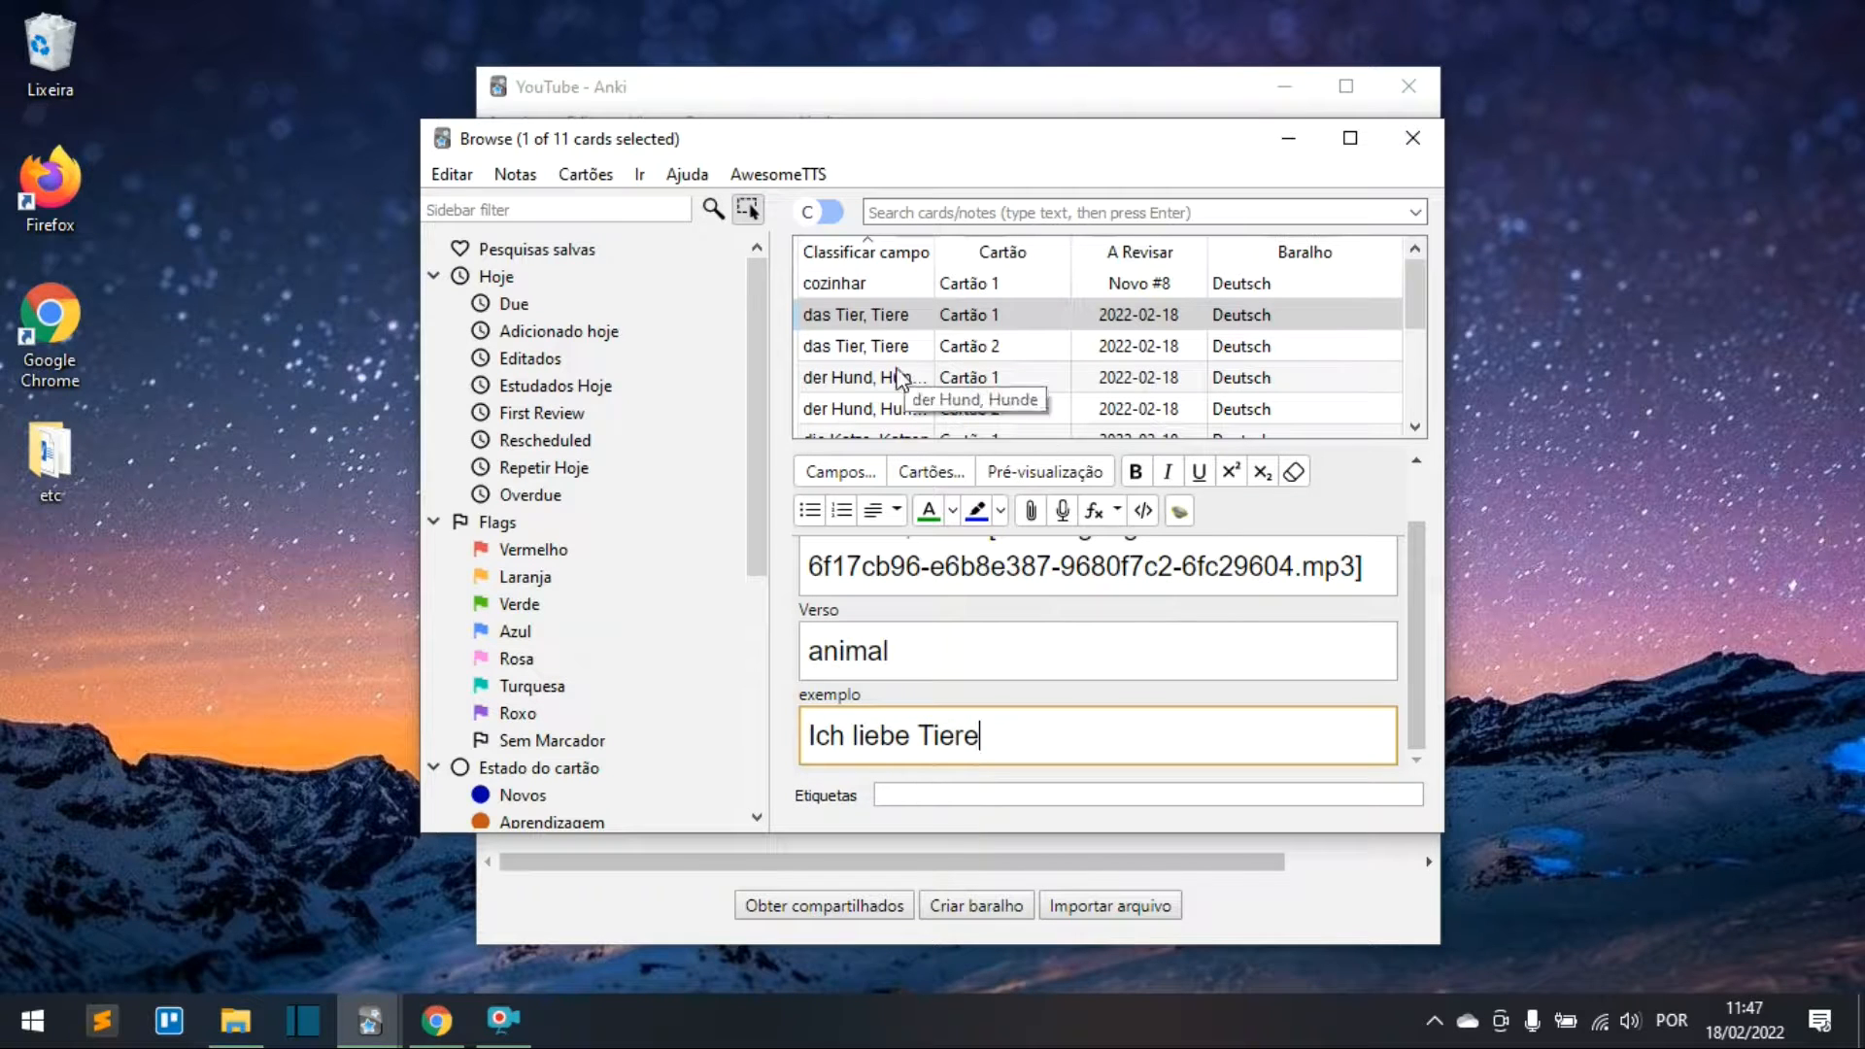
{"action": "left_click", "coordinate": [855, 378]}
{"action": "scroll", "coordinate": [1068, 631], "scroll_direction": "down", "scroll_amount": 2}
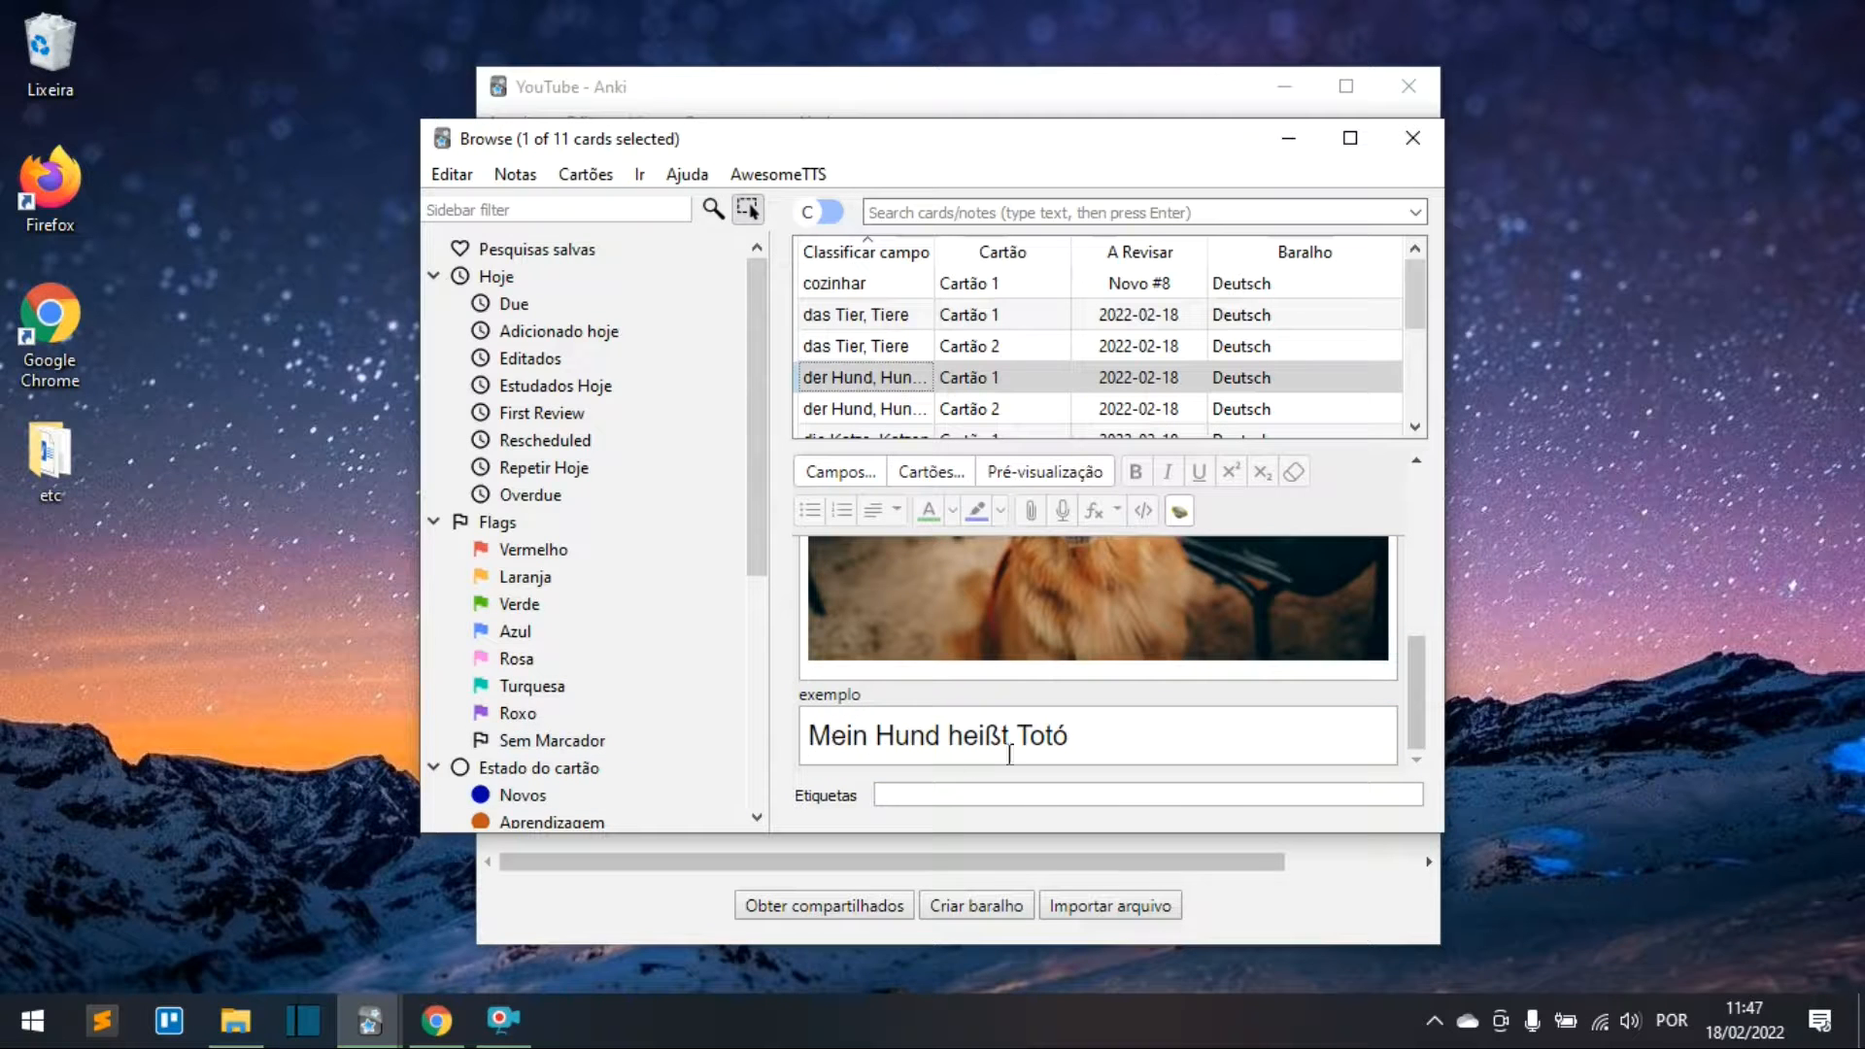
Step: Study the Deutsch deck and reveal das Tier's answer 'animal' with 'Ich liebe Tiere' beneath
{"action": "left_click", "coordinate": [1412, 137]}
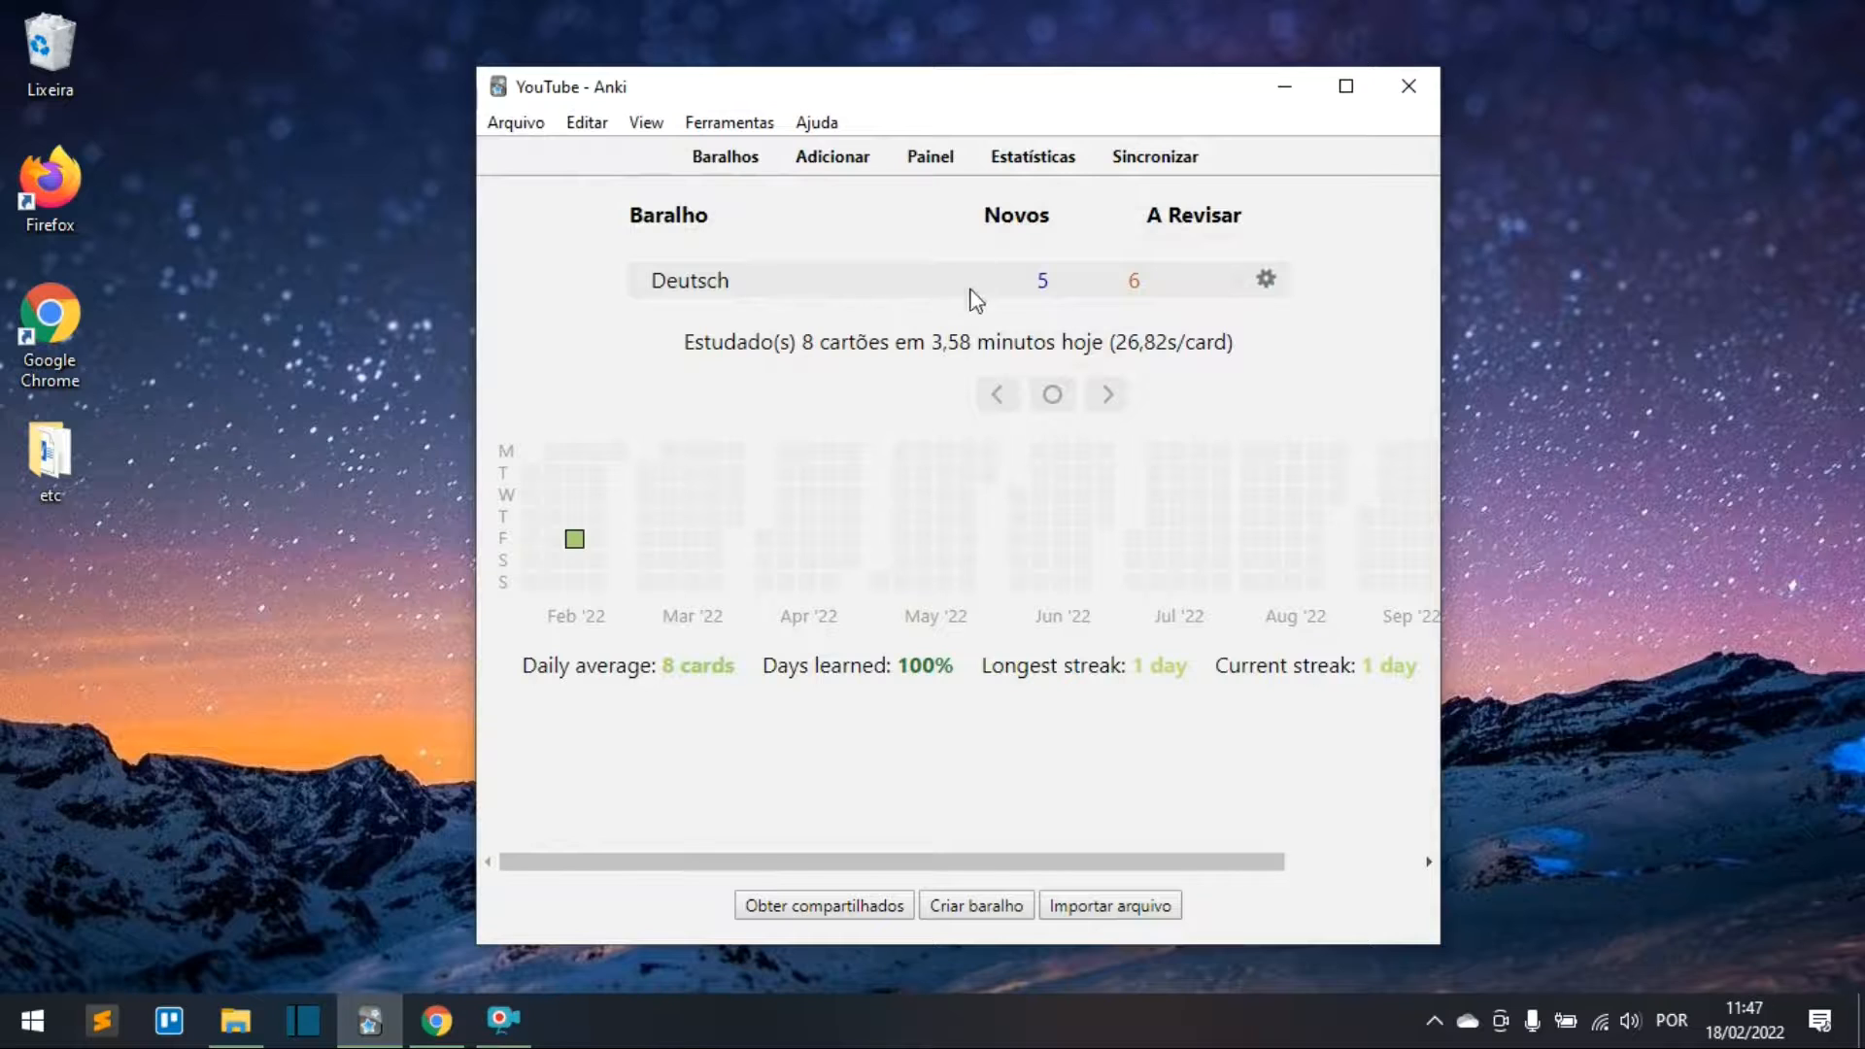
{"action": "left_click", "coordinate": [729, 282]}
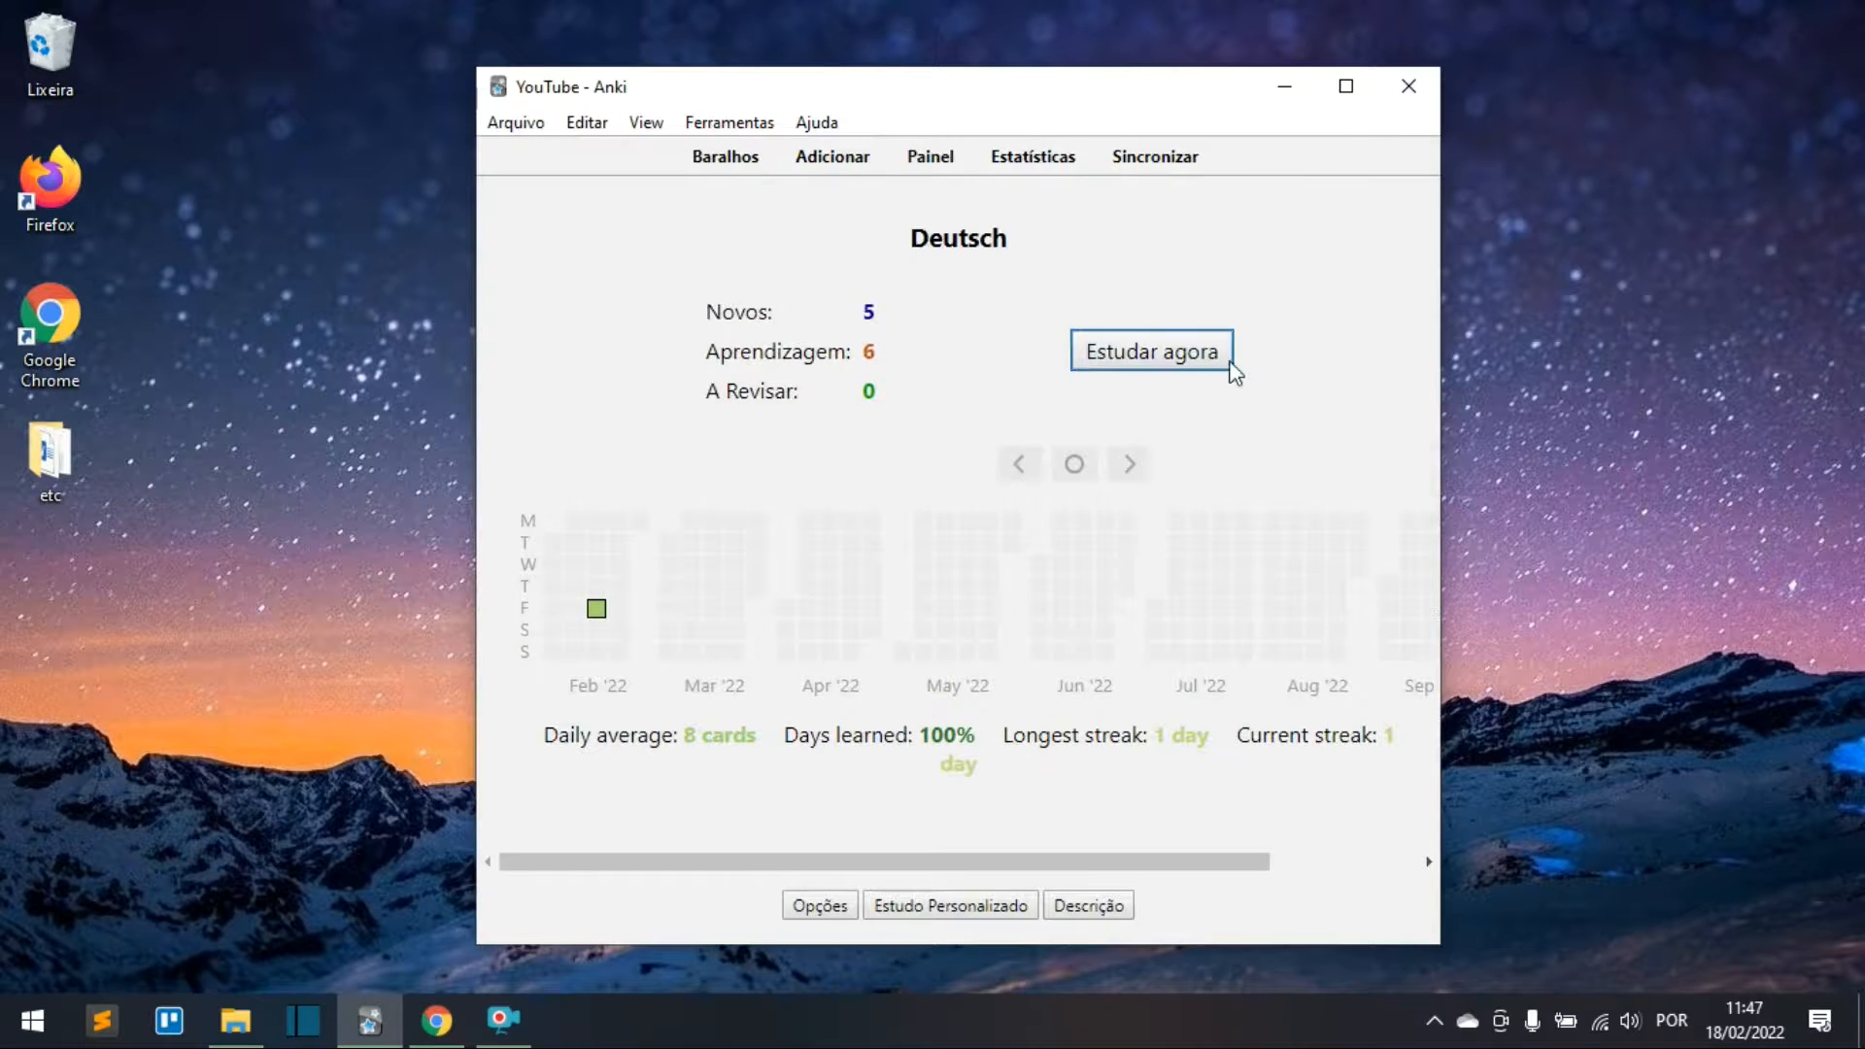
{"action": "left_click", "coordinate": [1119, 377]}
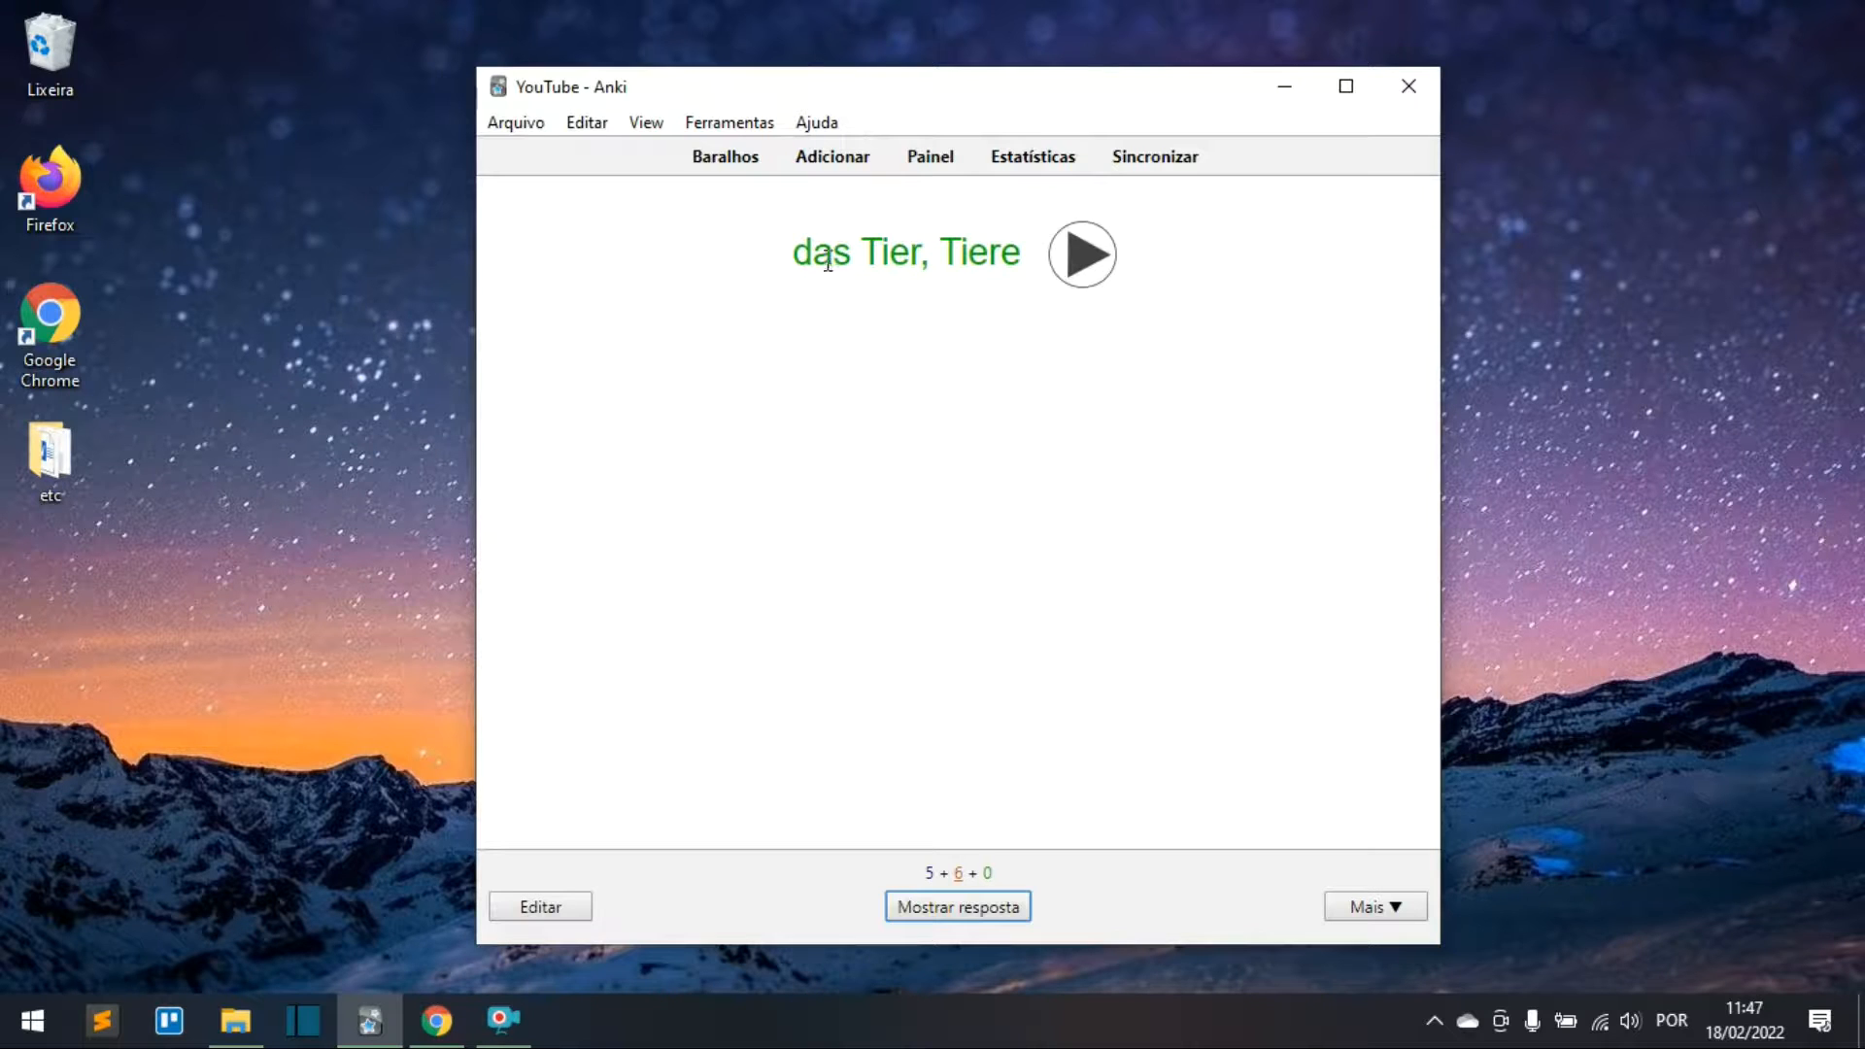
{"action": "left_click_drag", "start_coordinate": [795, 244], "coordinate": [1036, 275]}
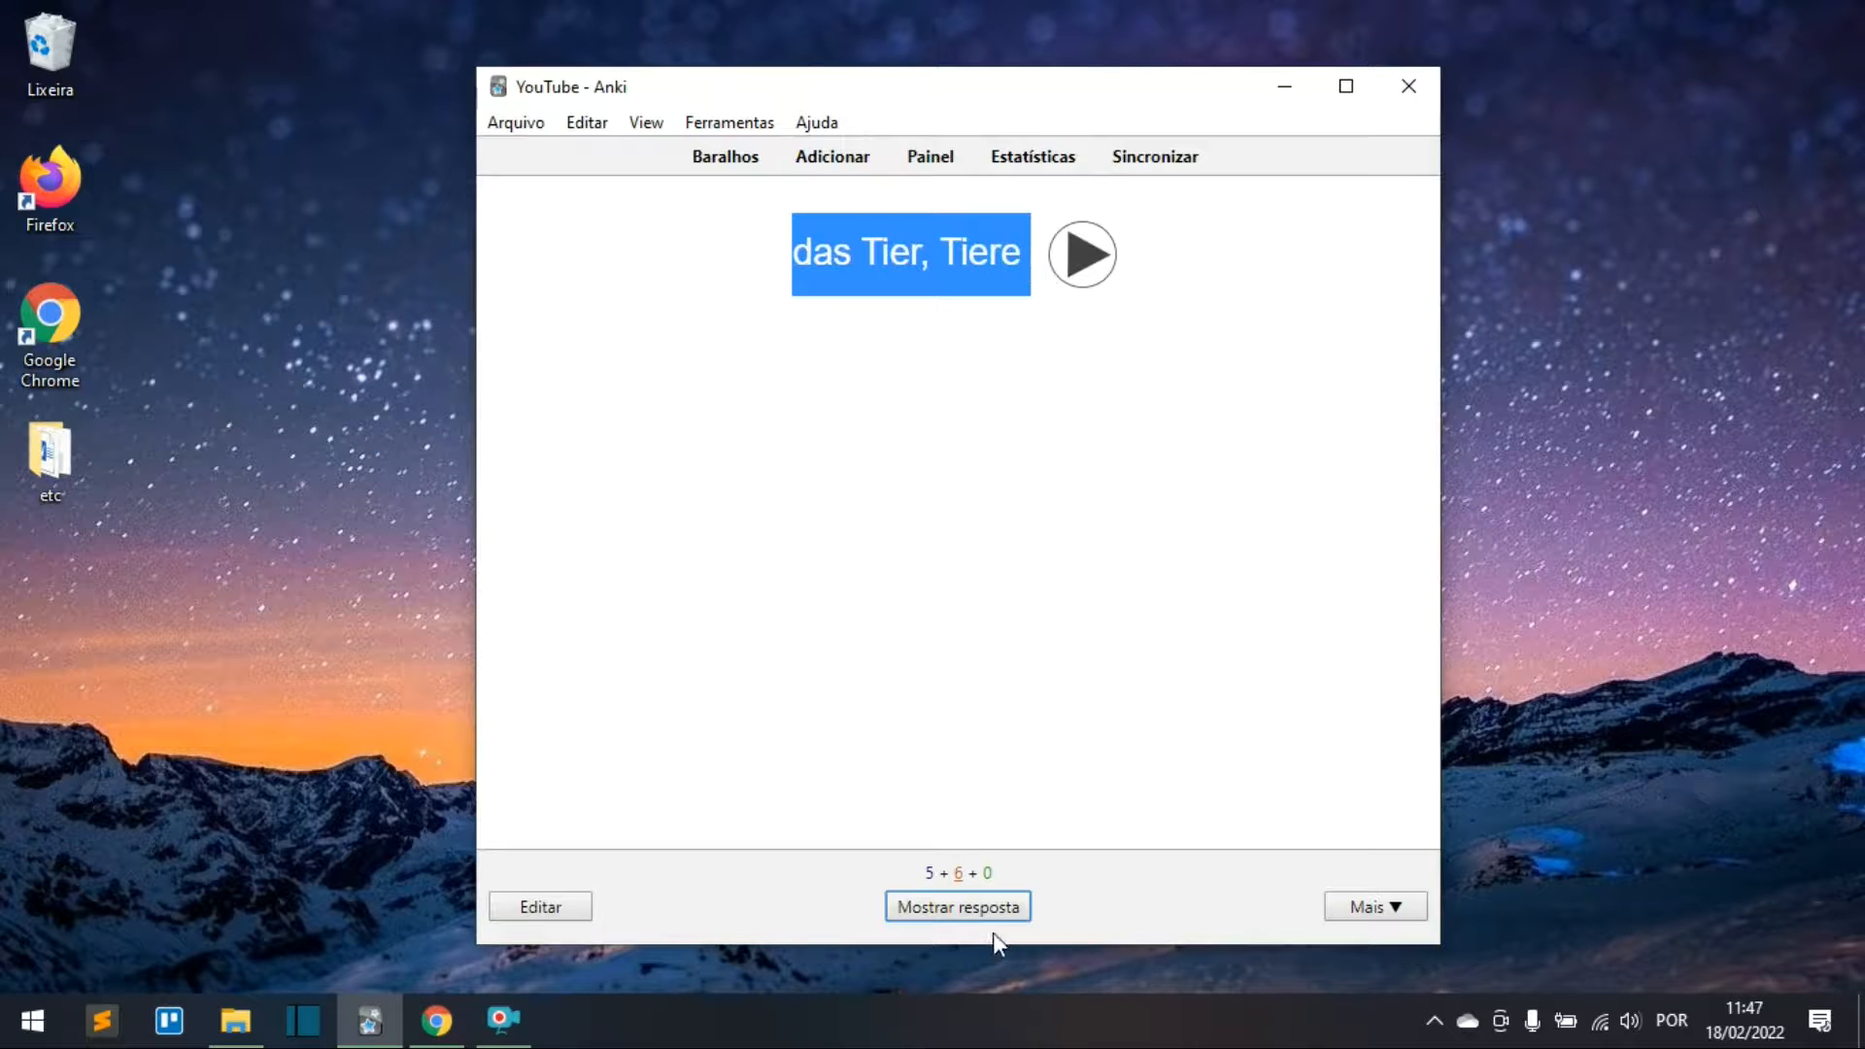
{"action": "left_click", "coordinate": [987, 904]}
{"action": "left_click_drag", "start_coordinate": [847, 393], "coordinate": [1174, 399]}
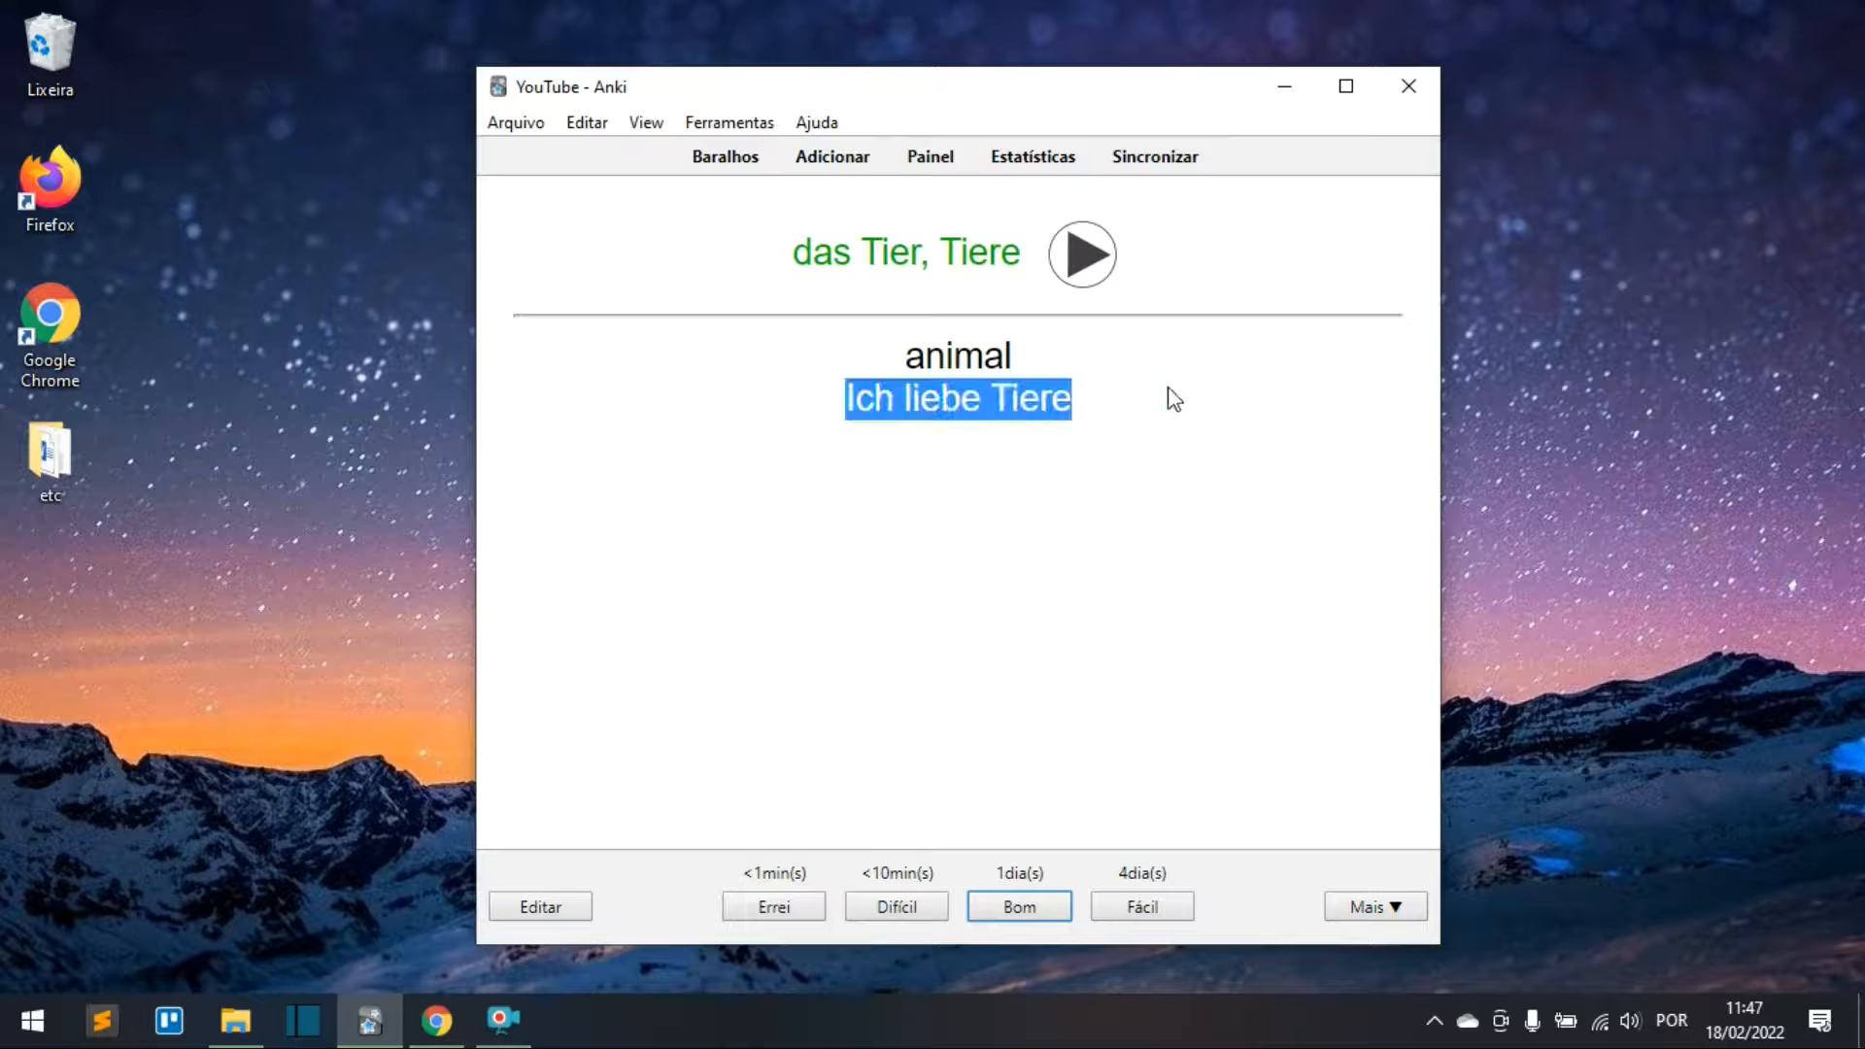
{"action": "left_click", "coordinate": [1046, 450]}
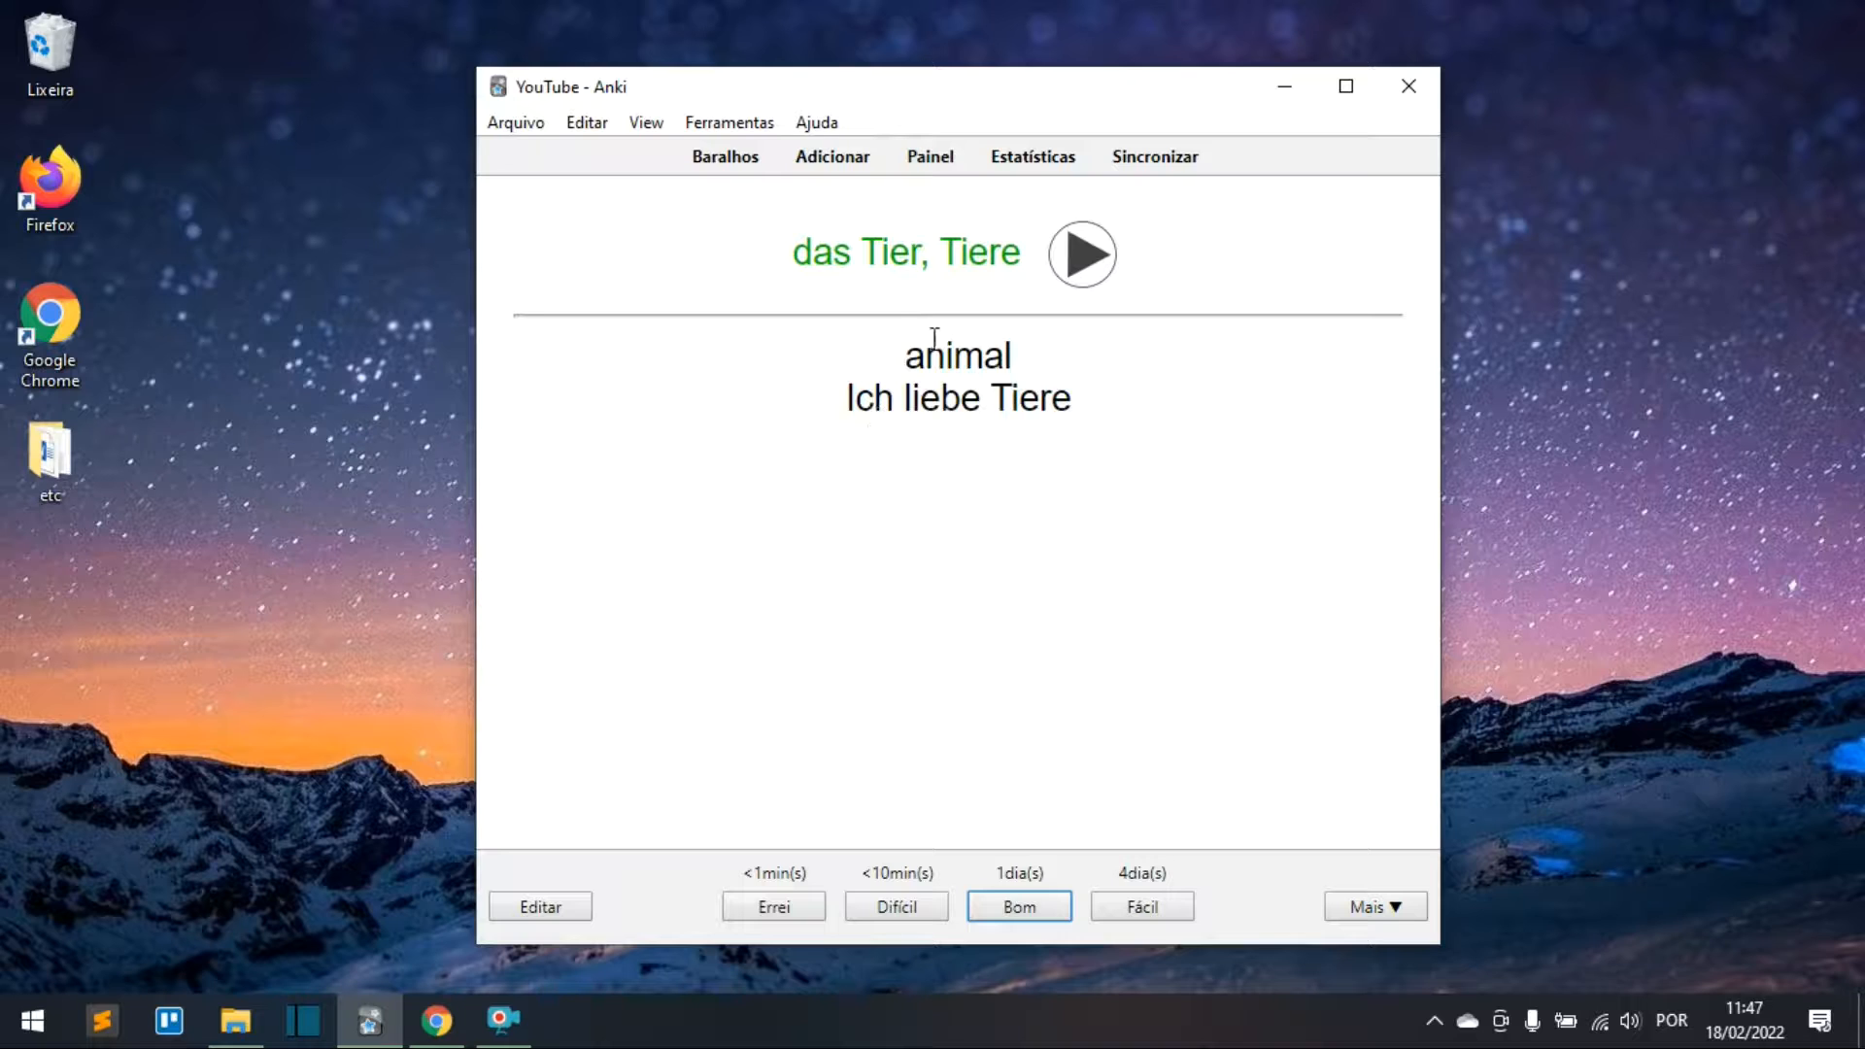
{"action": "left_click_drag", "start_coordinate": [910, 347], "coordinate": [1024, 359]}
{"action": "left_click", "coordinate": [896, 486]}
Step: Bring up the back template of the Básico (e cartão invertido) card
{"action": "left_click", "coordinate": [730, 124]}
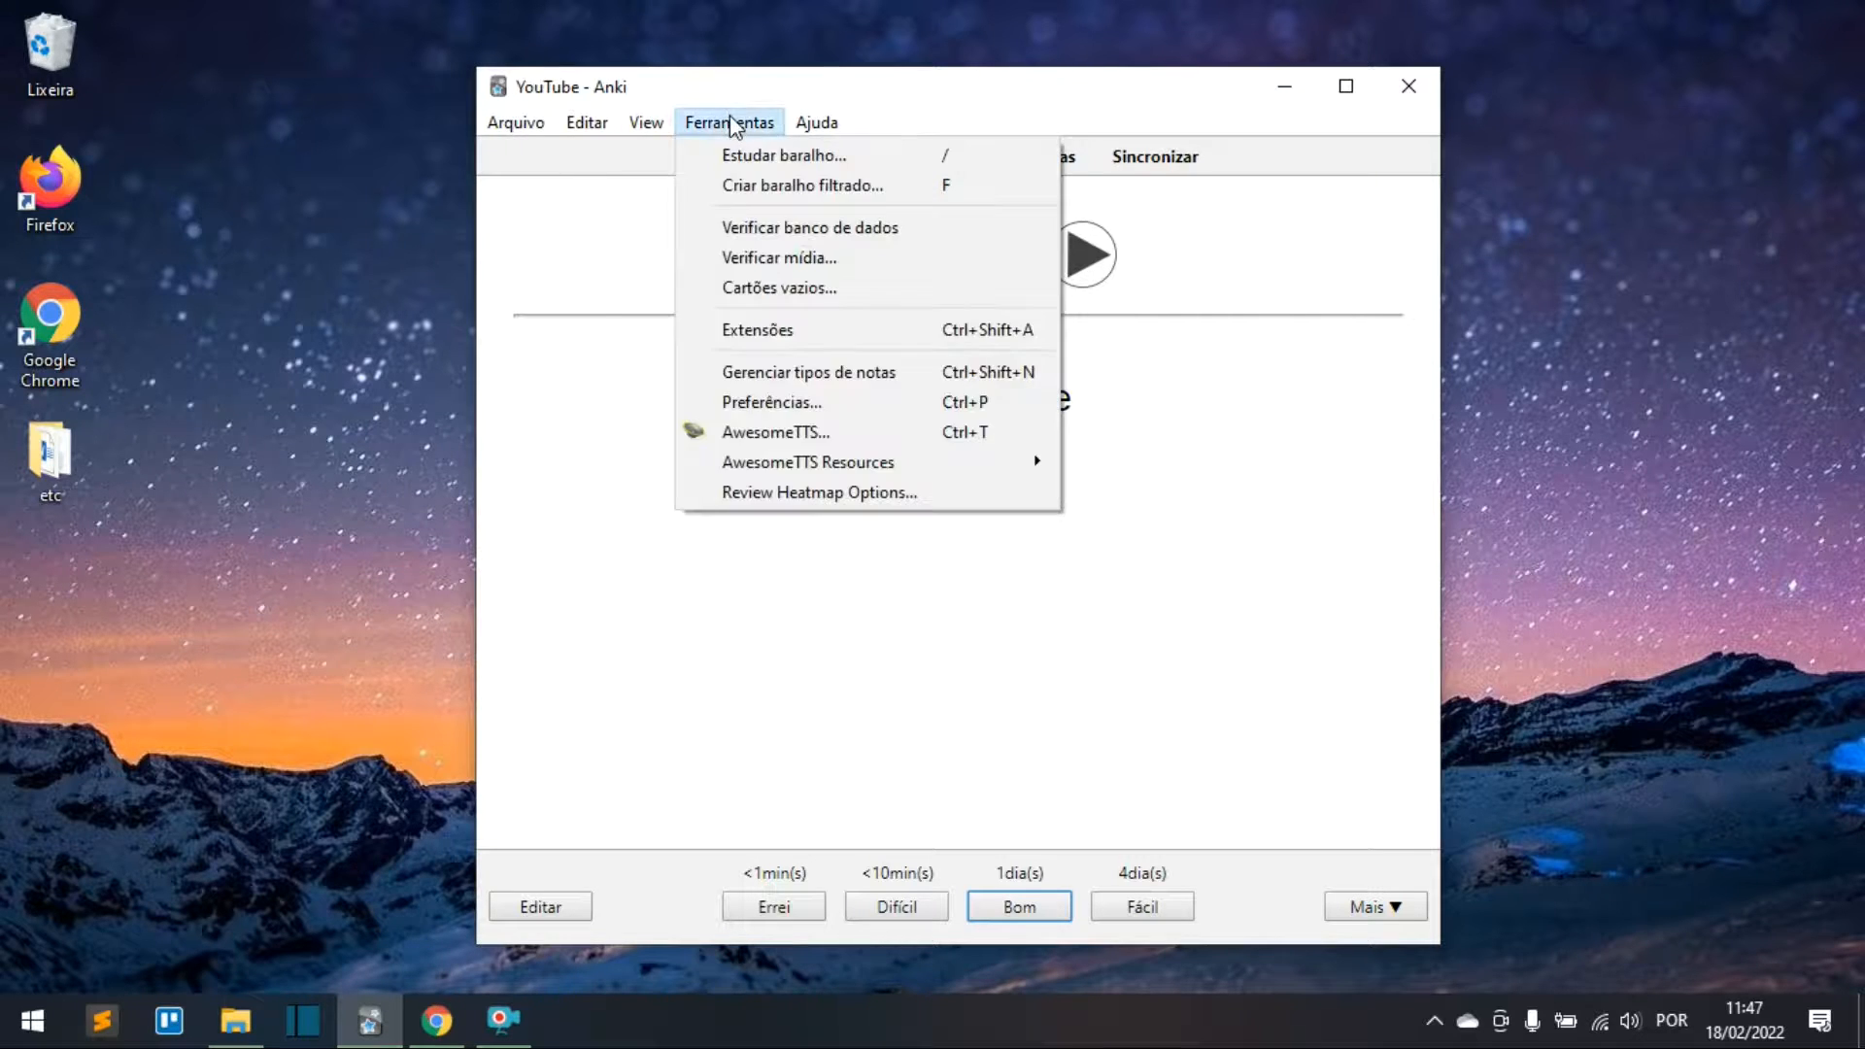
{"action": "left_click", "coordinate": [858, 381]}
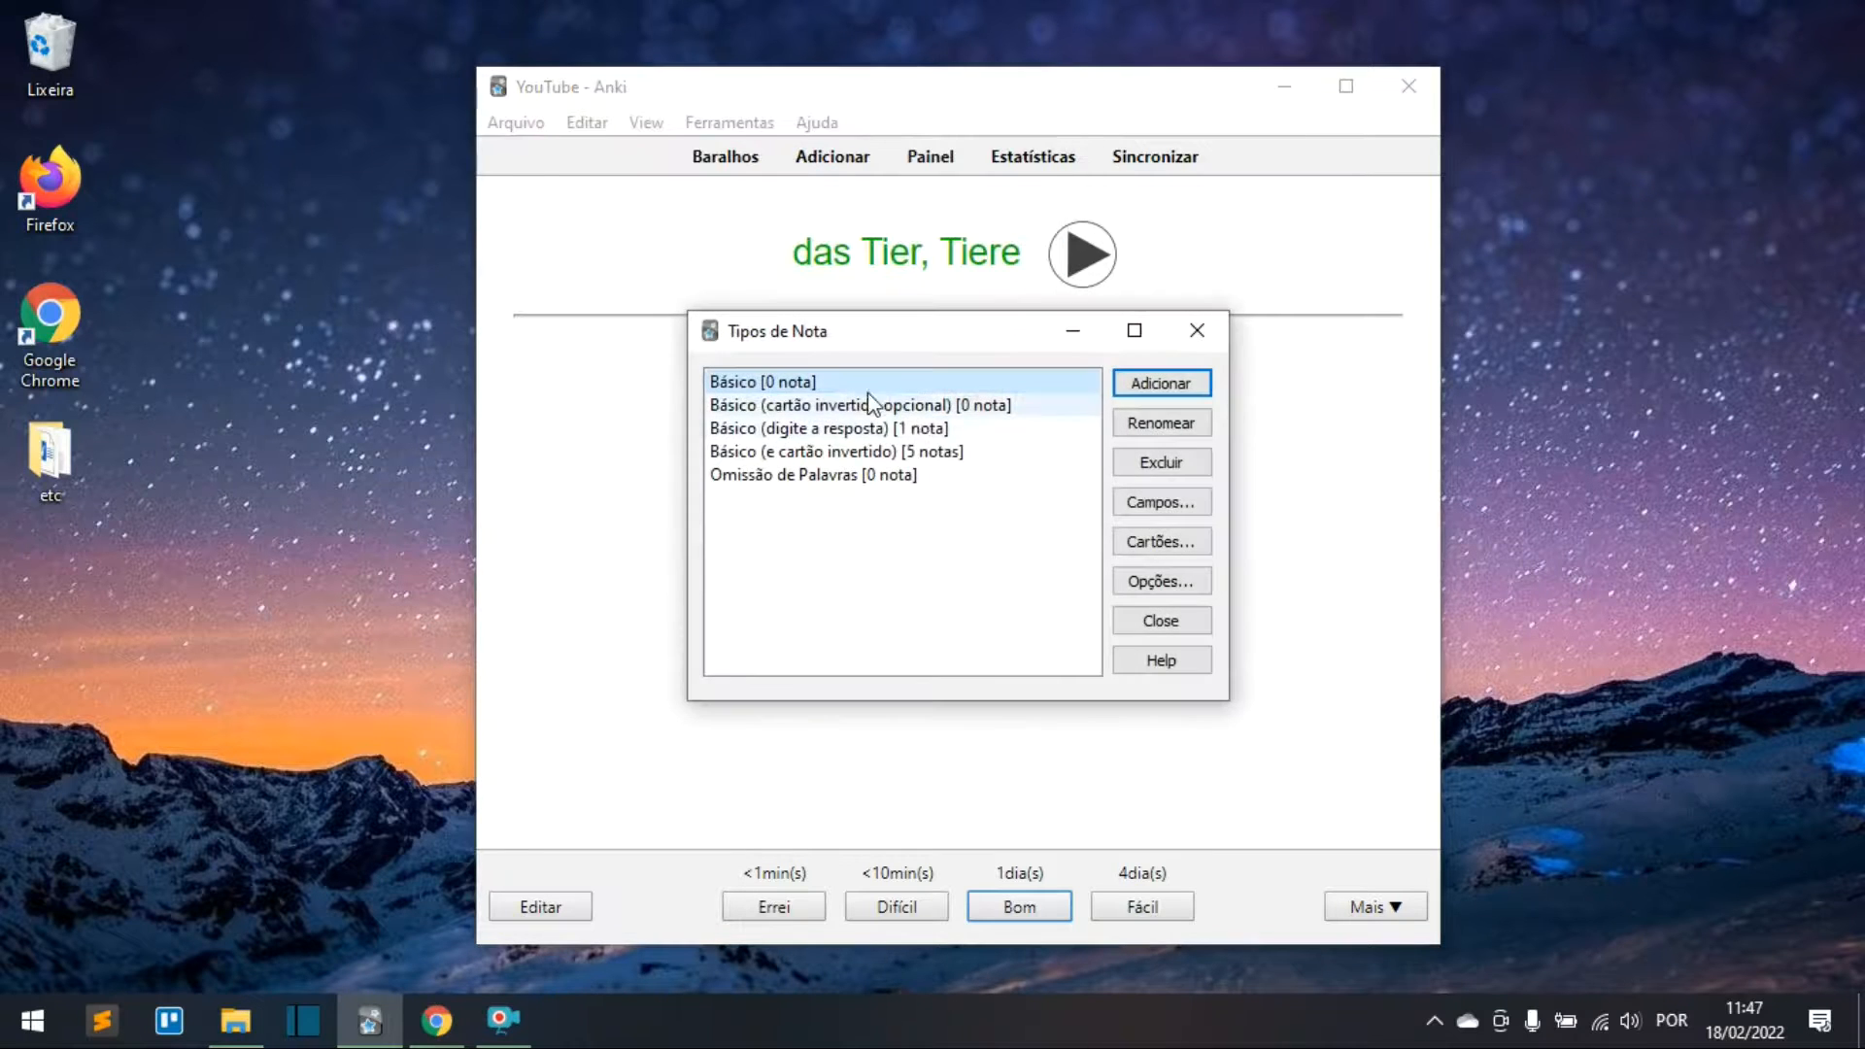
{"action": "left_click", "coordinate": [743, 453]}
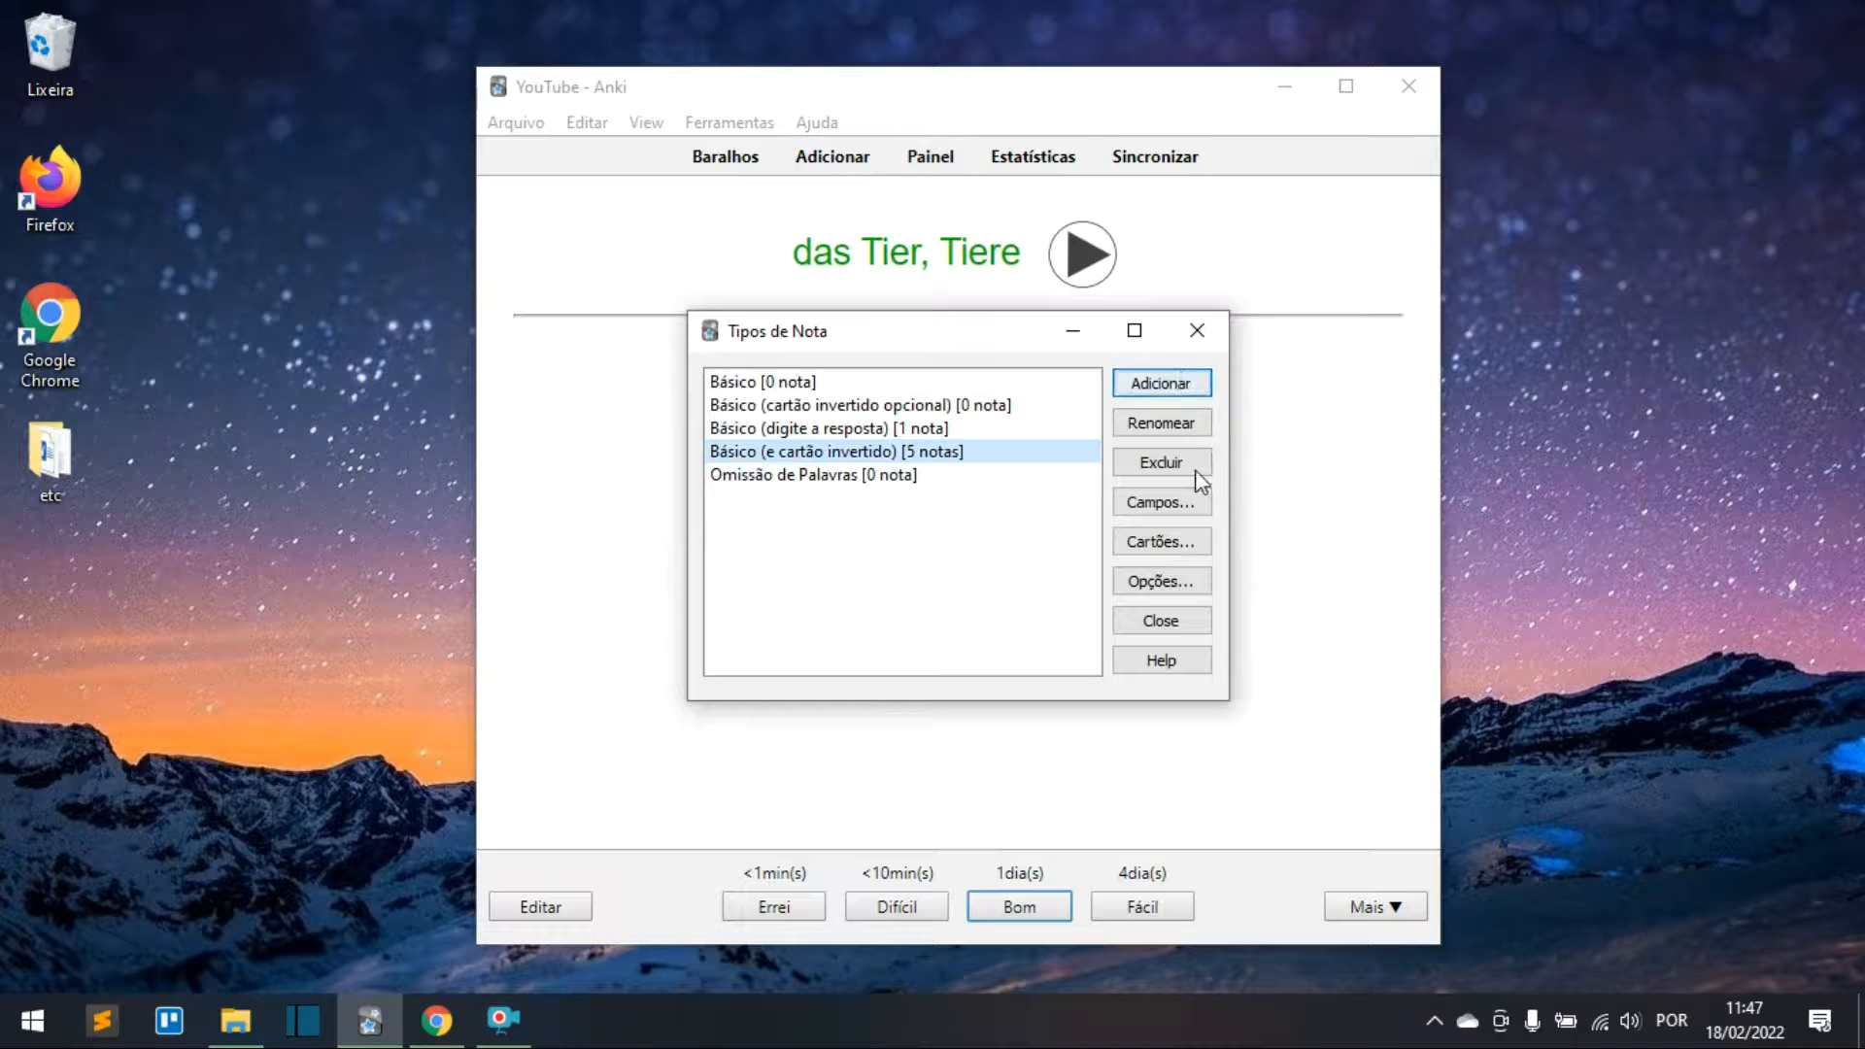
{"action": "left_click", "coordinate": [1160, 546]}
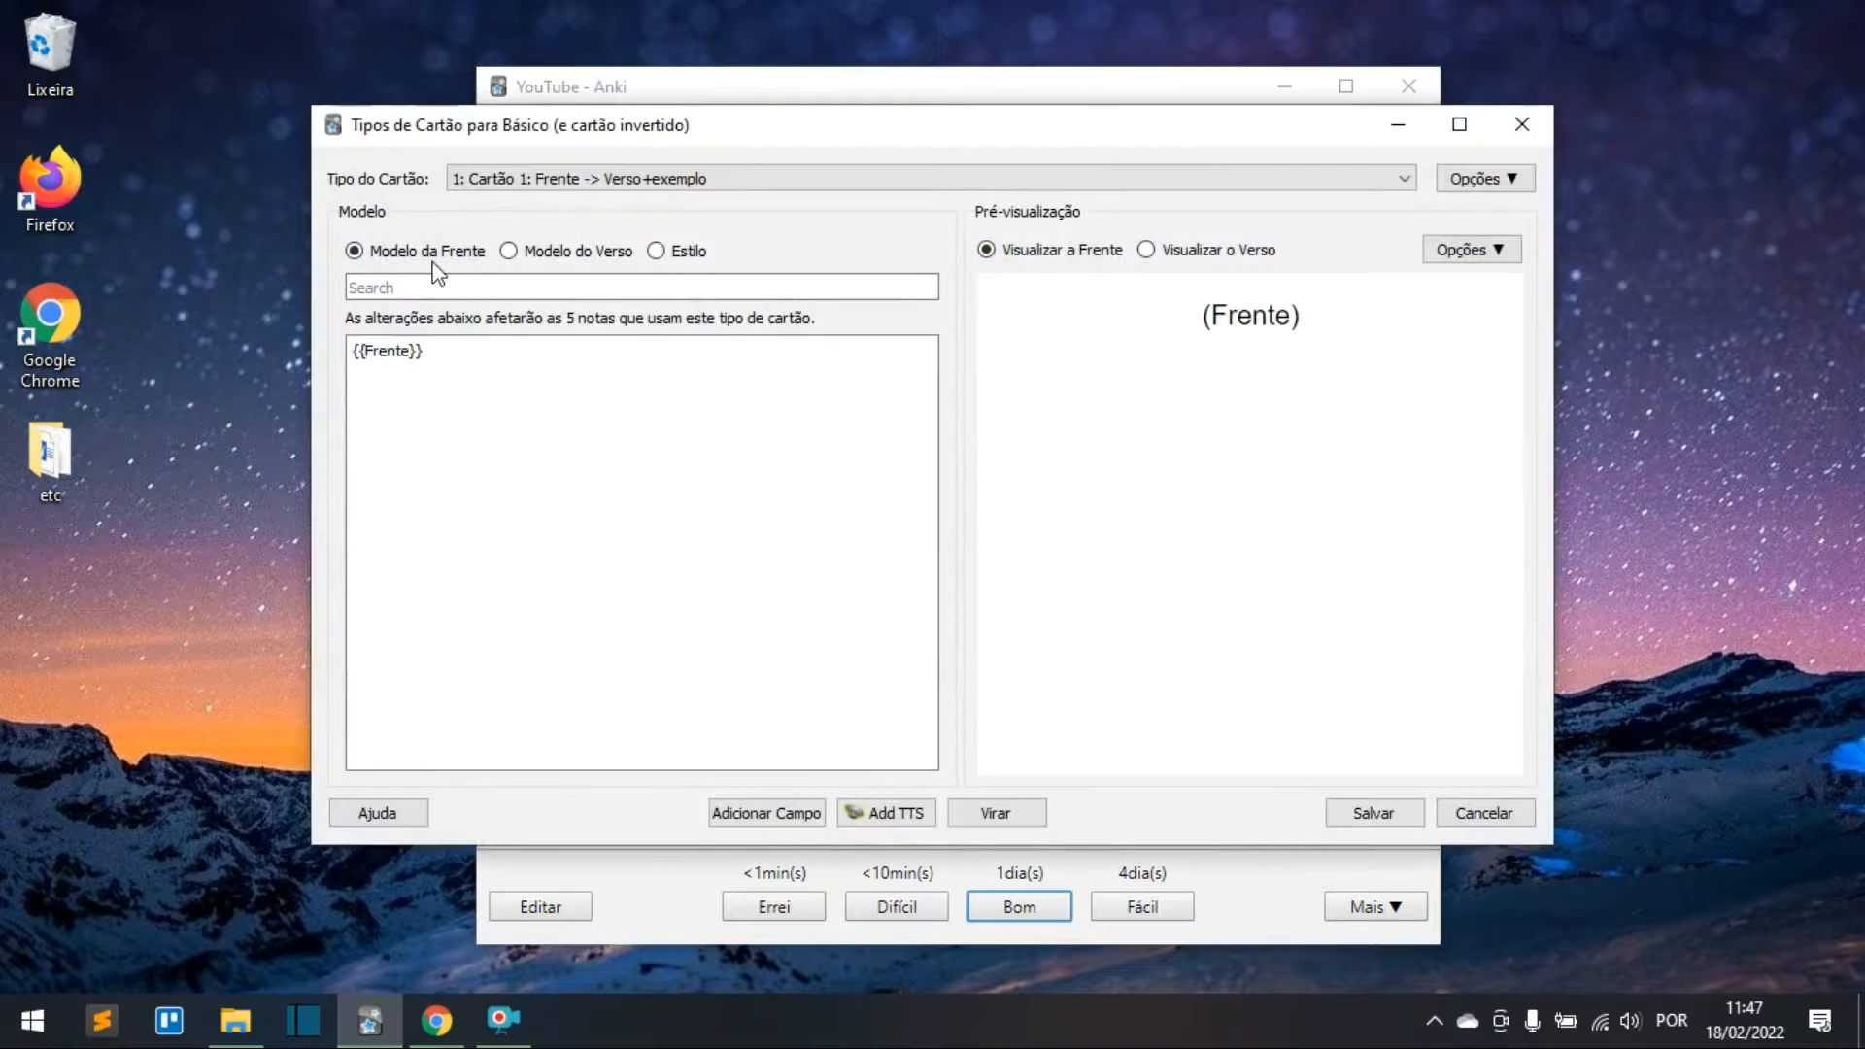
{"action": "left_click", "coordinate": [531, 252]}
Step: Add <br><br> before the exemplo div in the back template, save, and close the manager
{"action": "left_click", "coordinate": [432, 456]}
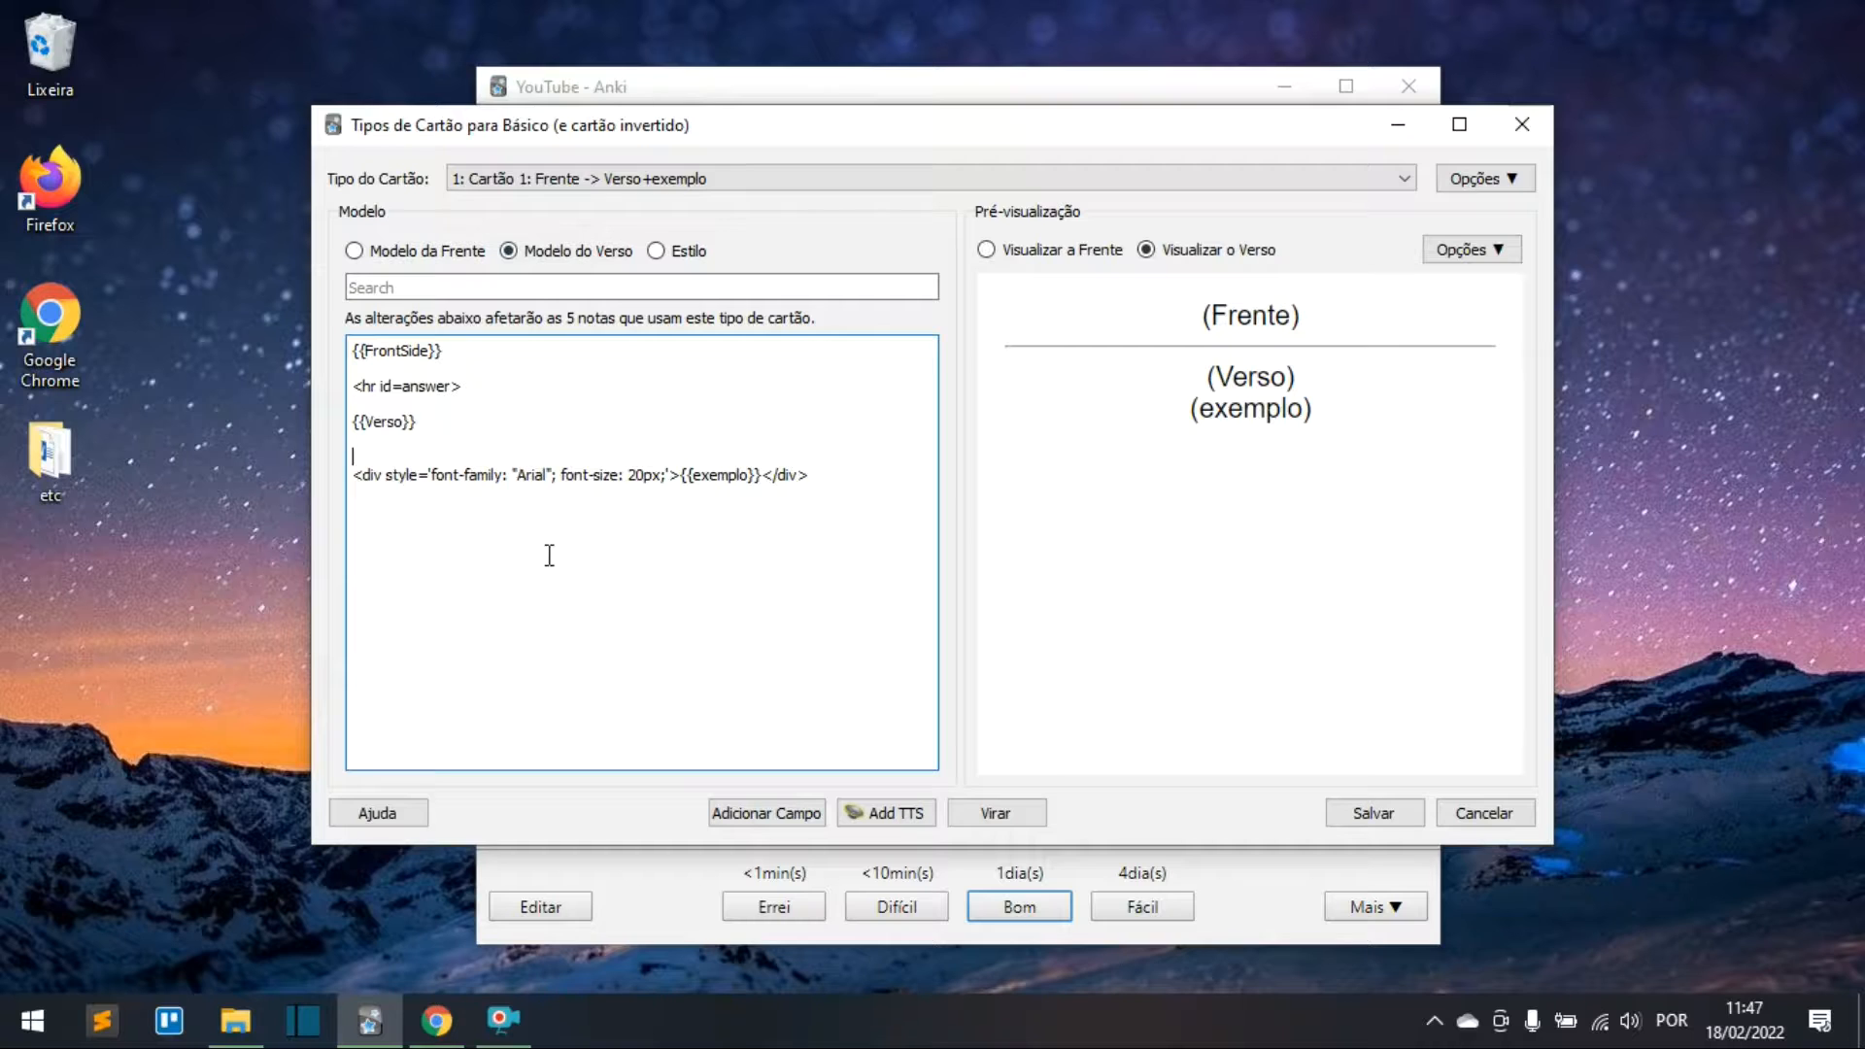
{"action": "type", "text": "<"}
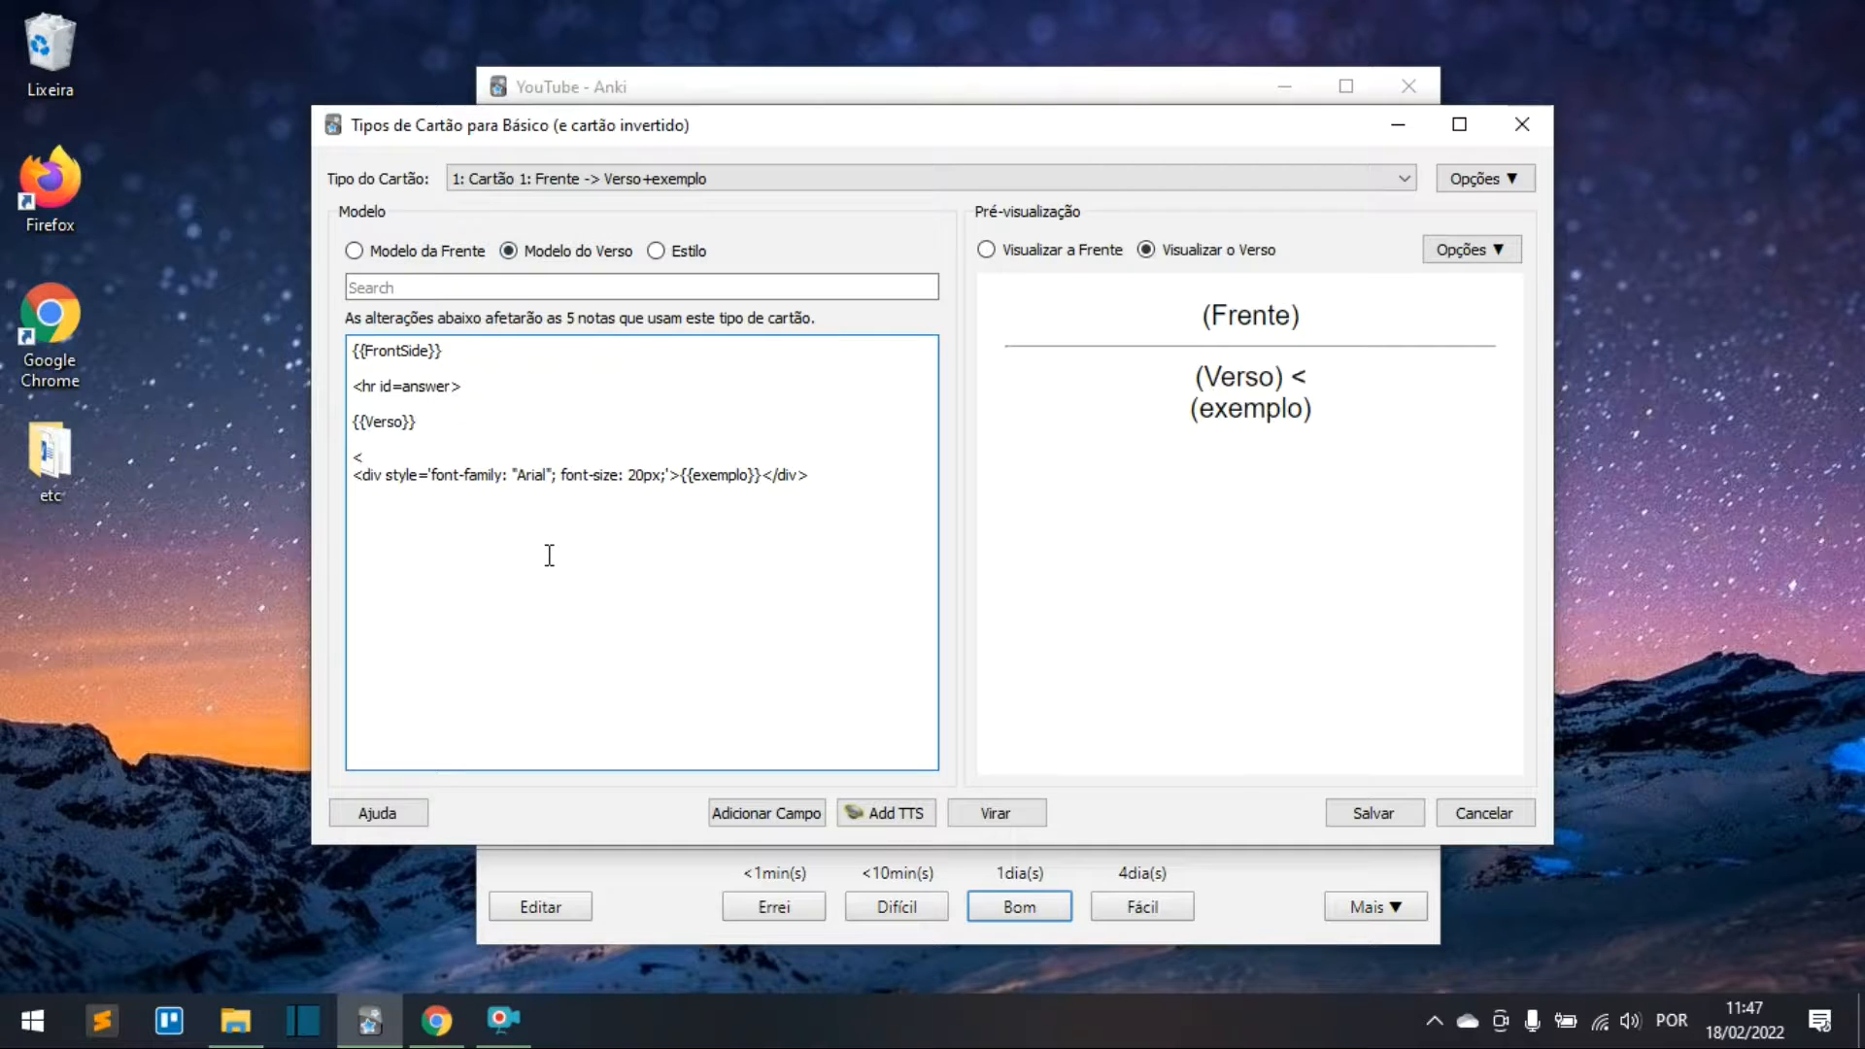
{"action": "type", "text": "br>"}
{"action": "key", "text": "BackSpace"}
{"action": "key", "text": "BackSpace"}
{"action": "key", "text": "BackSpace"}
{"action": "type", "text": "br>"}
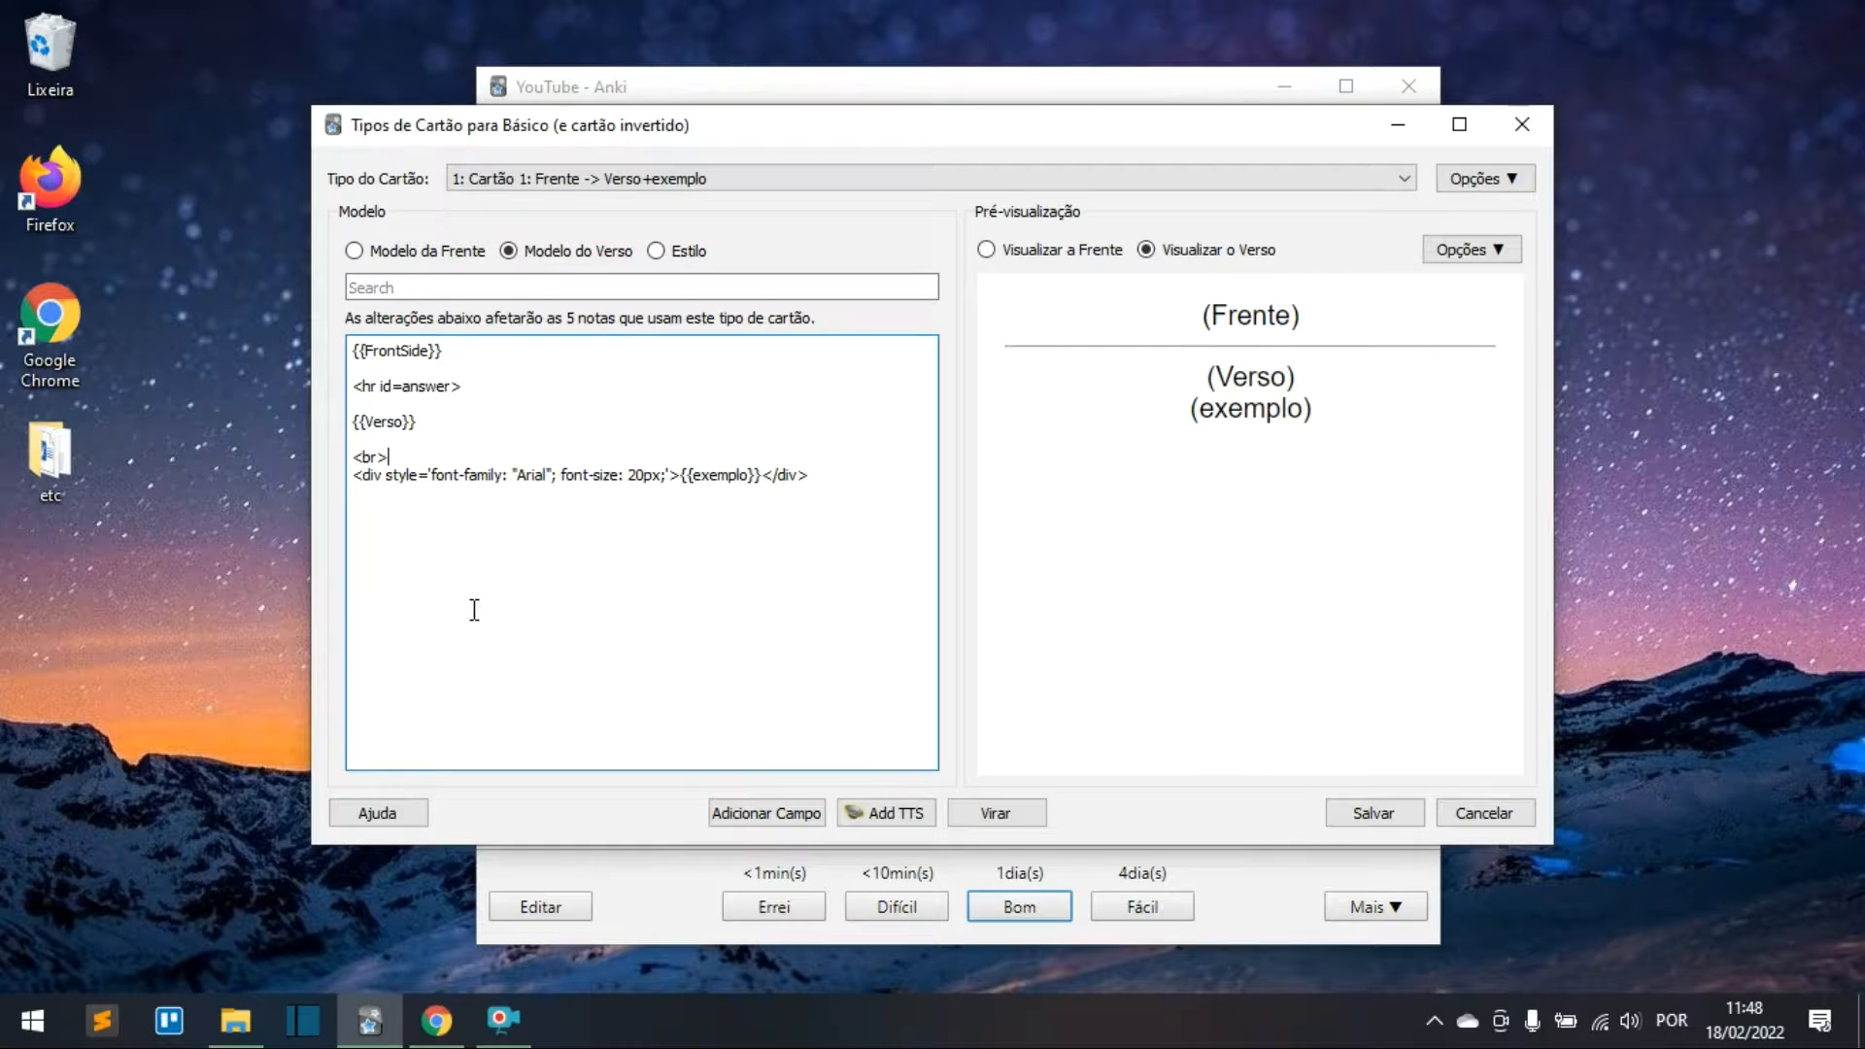
{"action": "key", "text": "shift+Home"}
{"action": "key", "text": "End"}
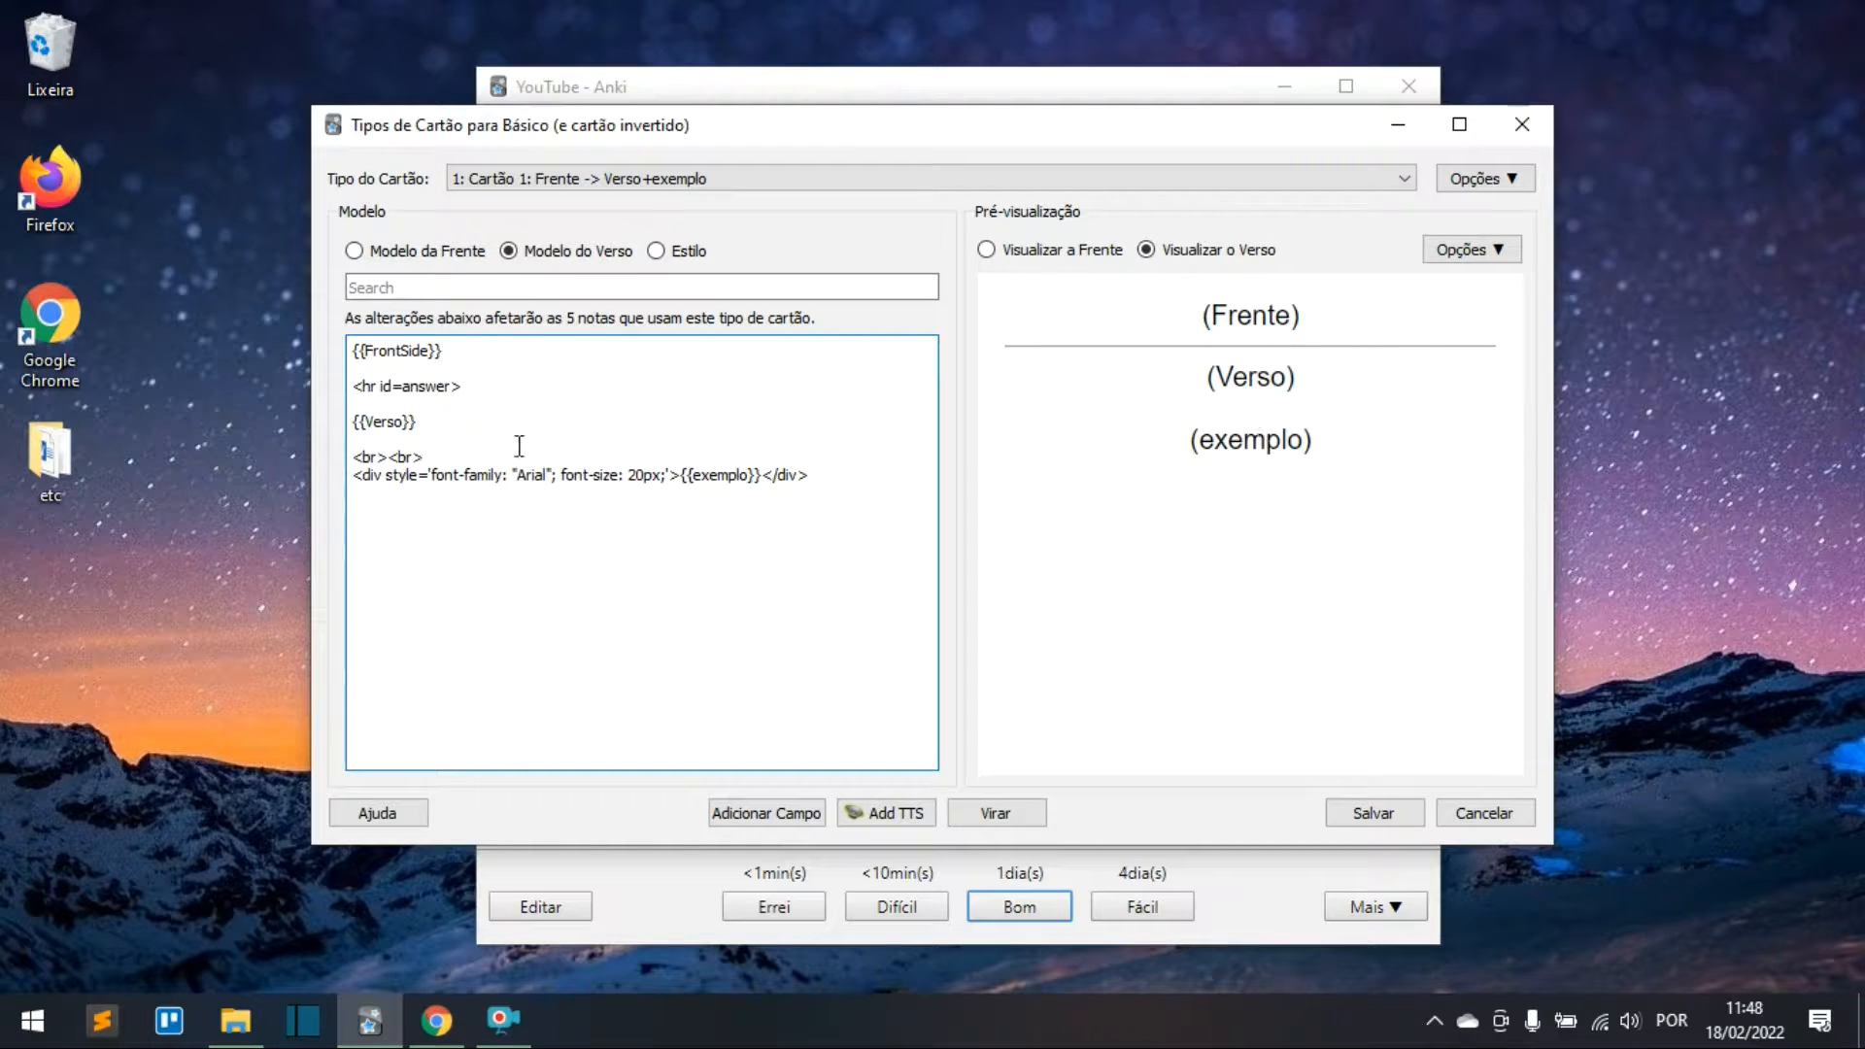
{"action": "left_click_drag", "start_coordinate": [455, 464], "coordinate": [345, 461]}
{"action": "left_click", "coordinate": [1521, 135]}
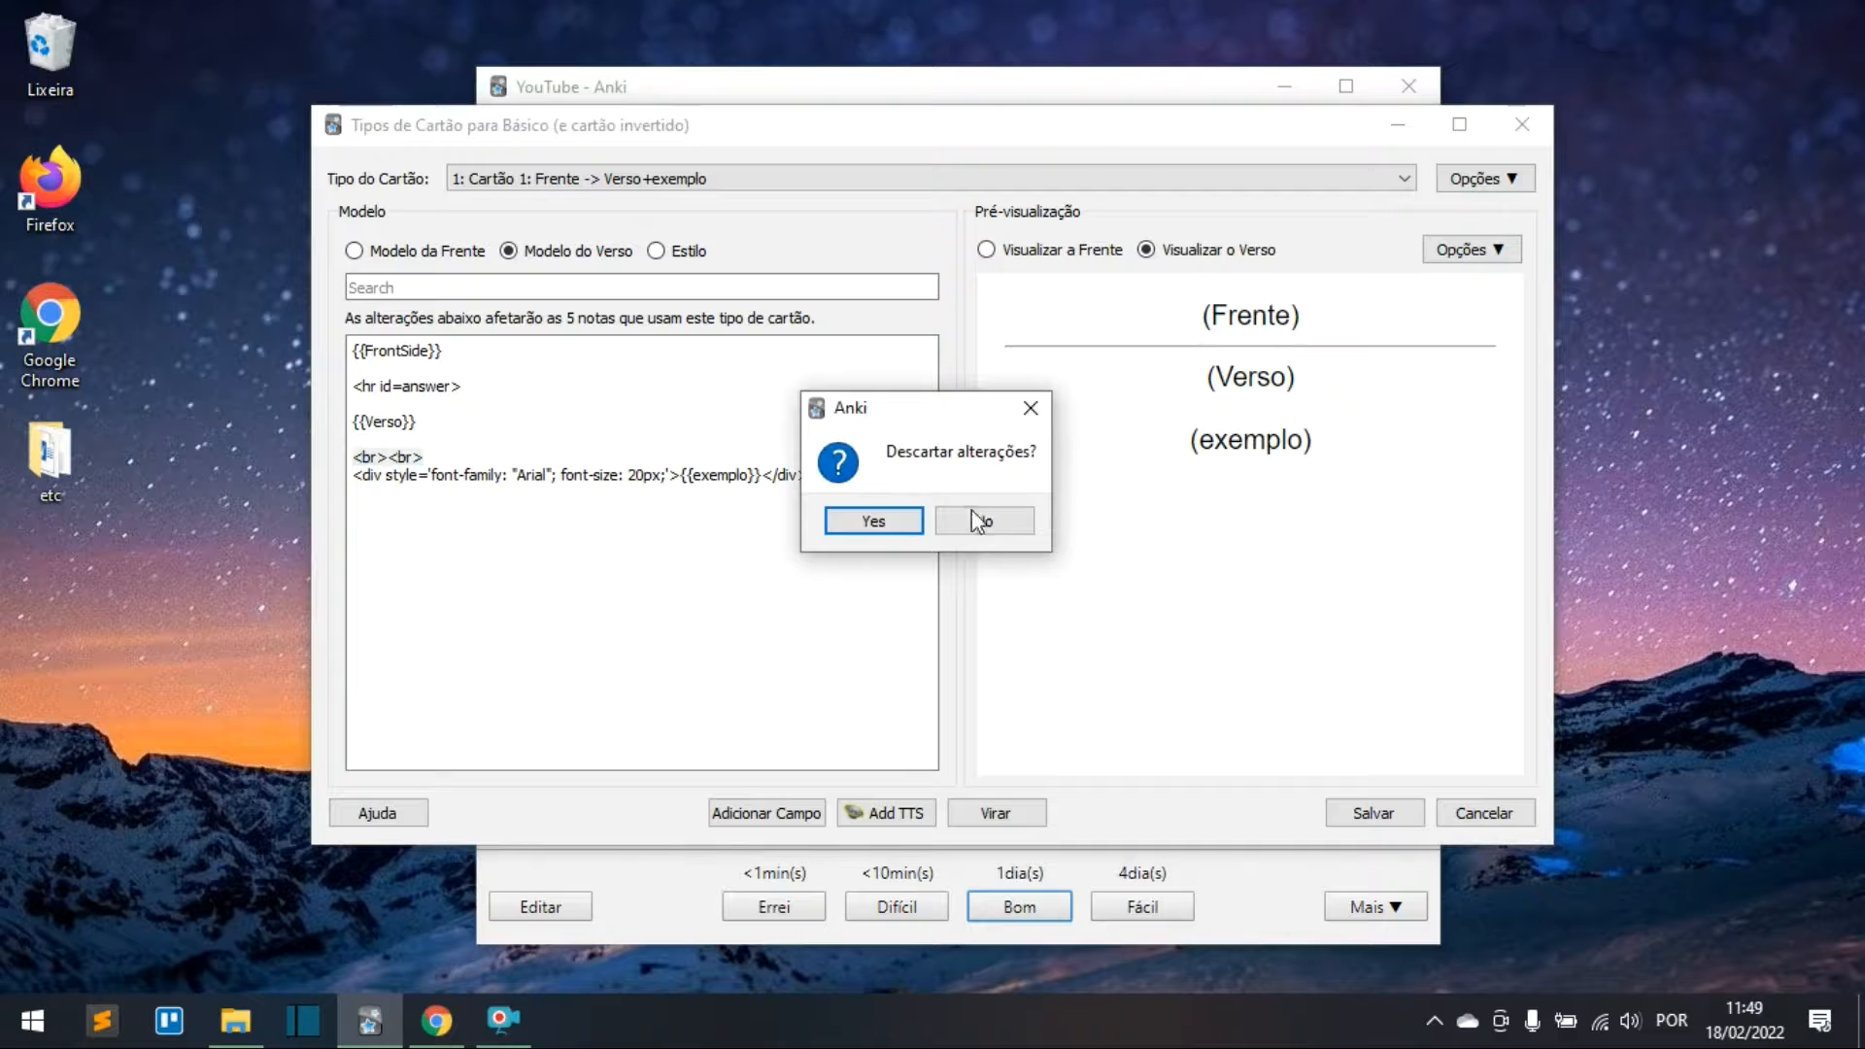
{"action": "left_click", "coordinate": [999, 528]}
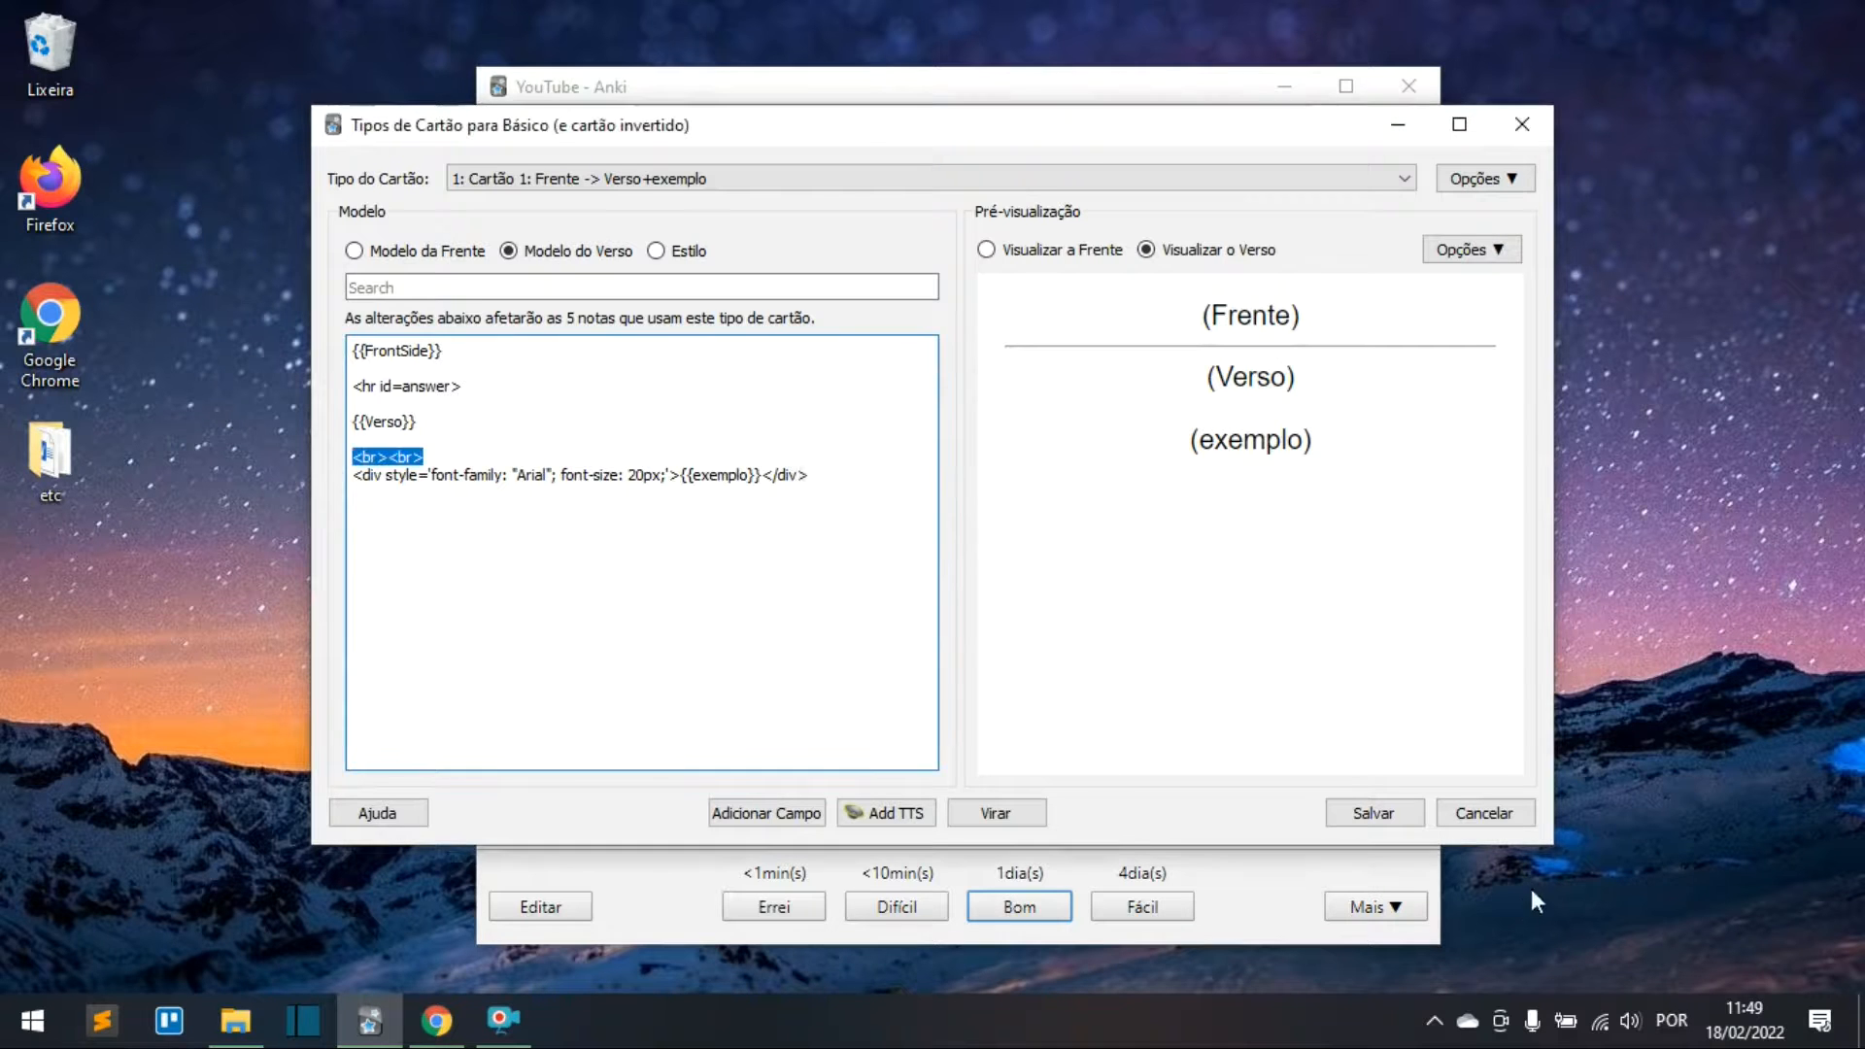
{"action": "left_click", "coordinate": [1373, 813]}
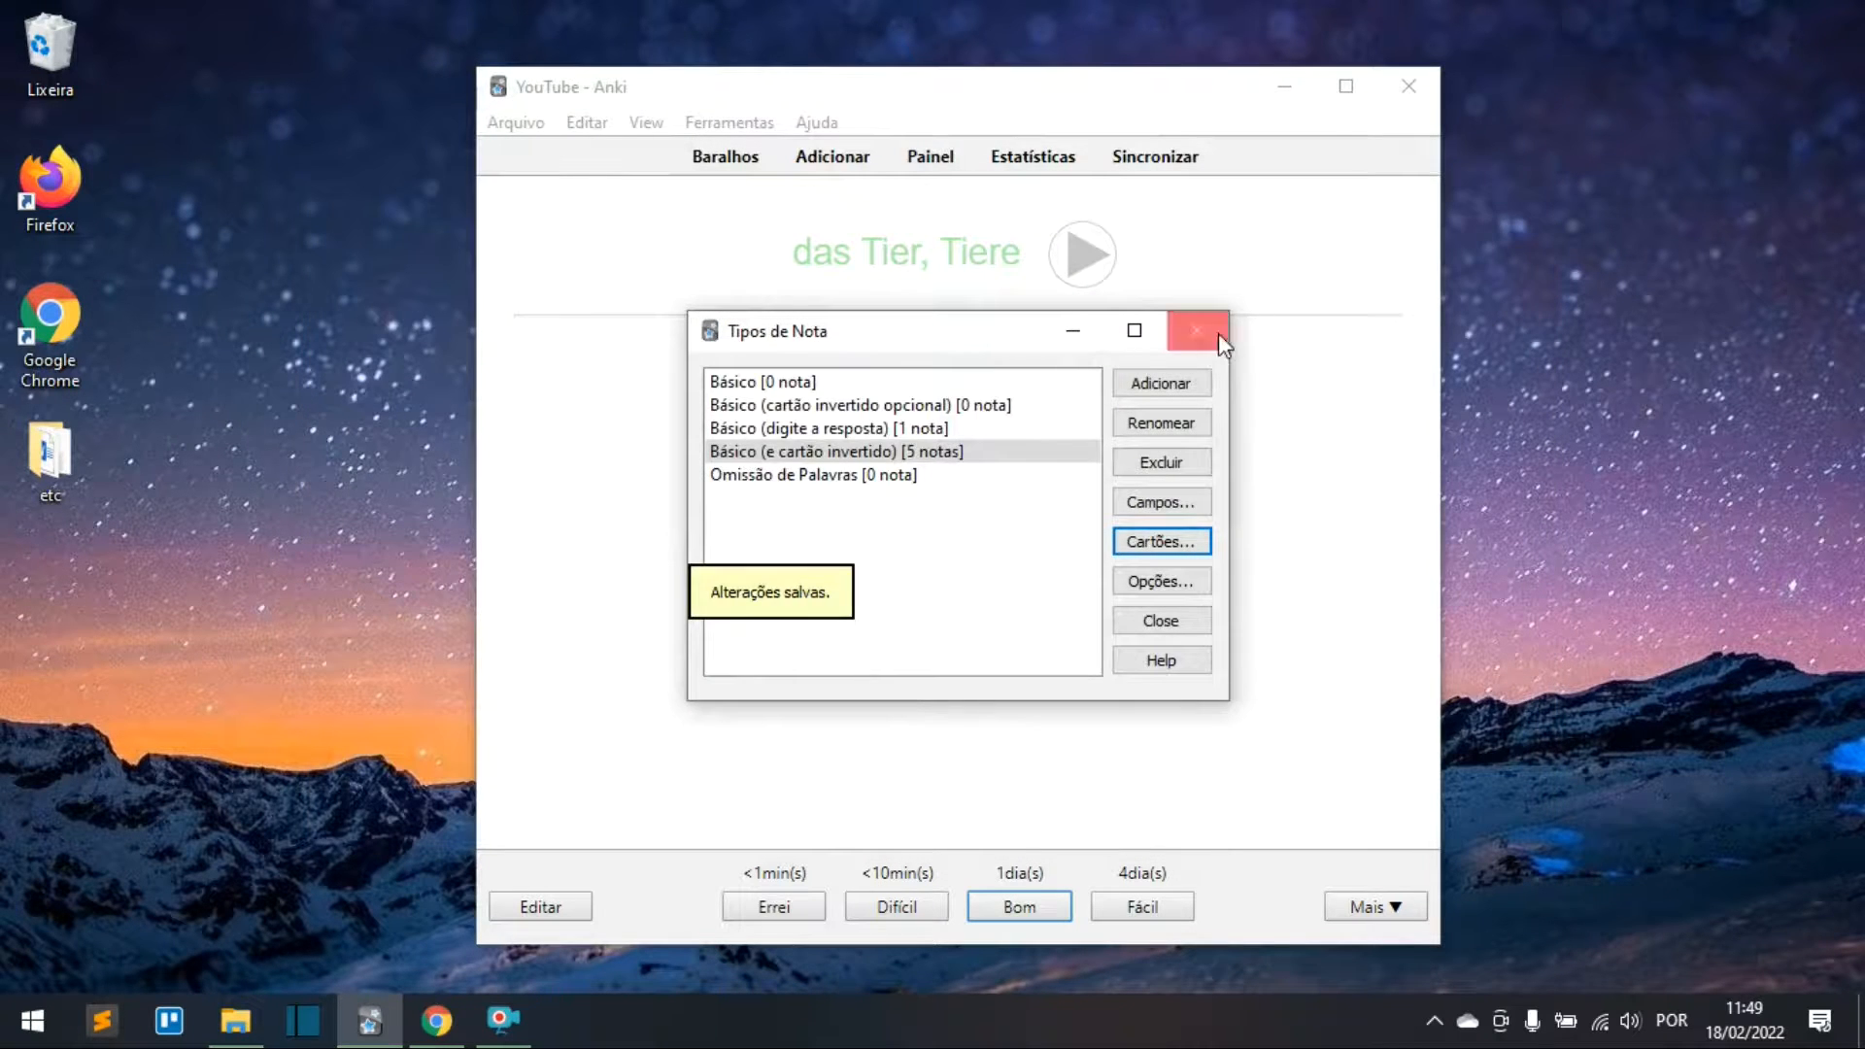
{"action": "left_click", "coordinate": [1218, 334]}
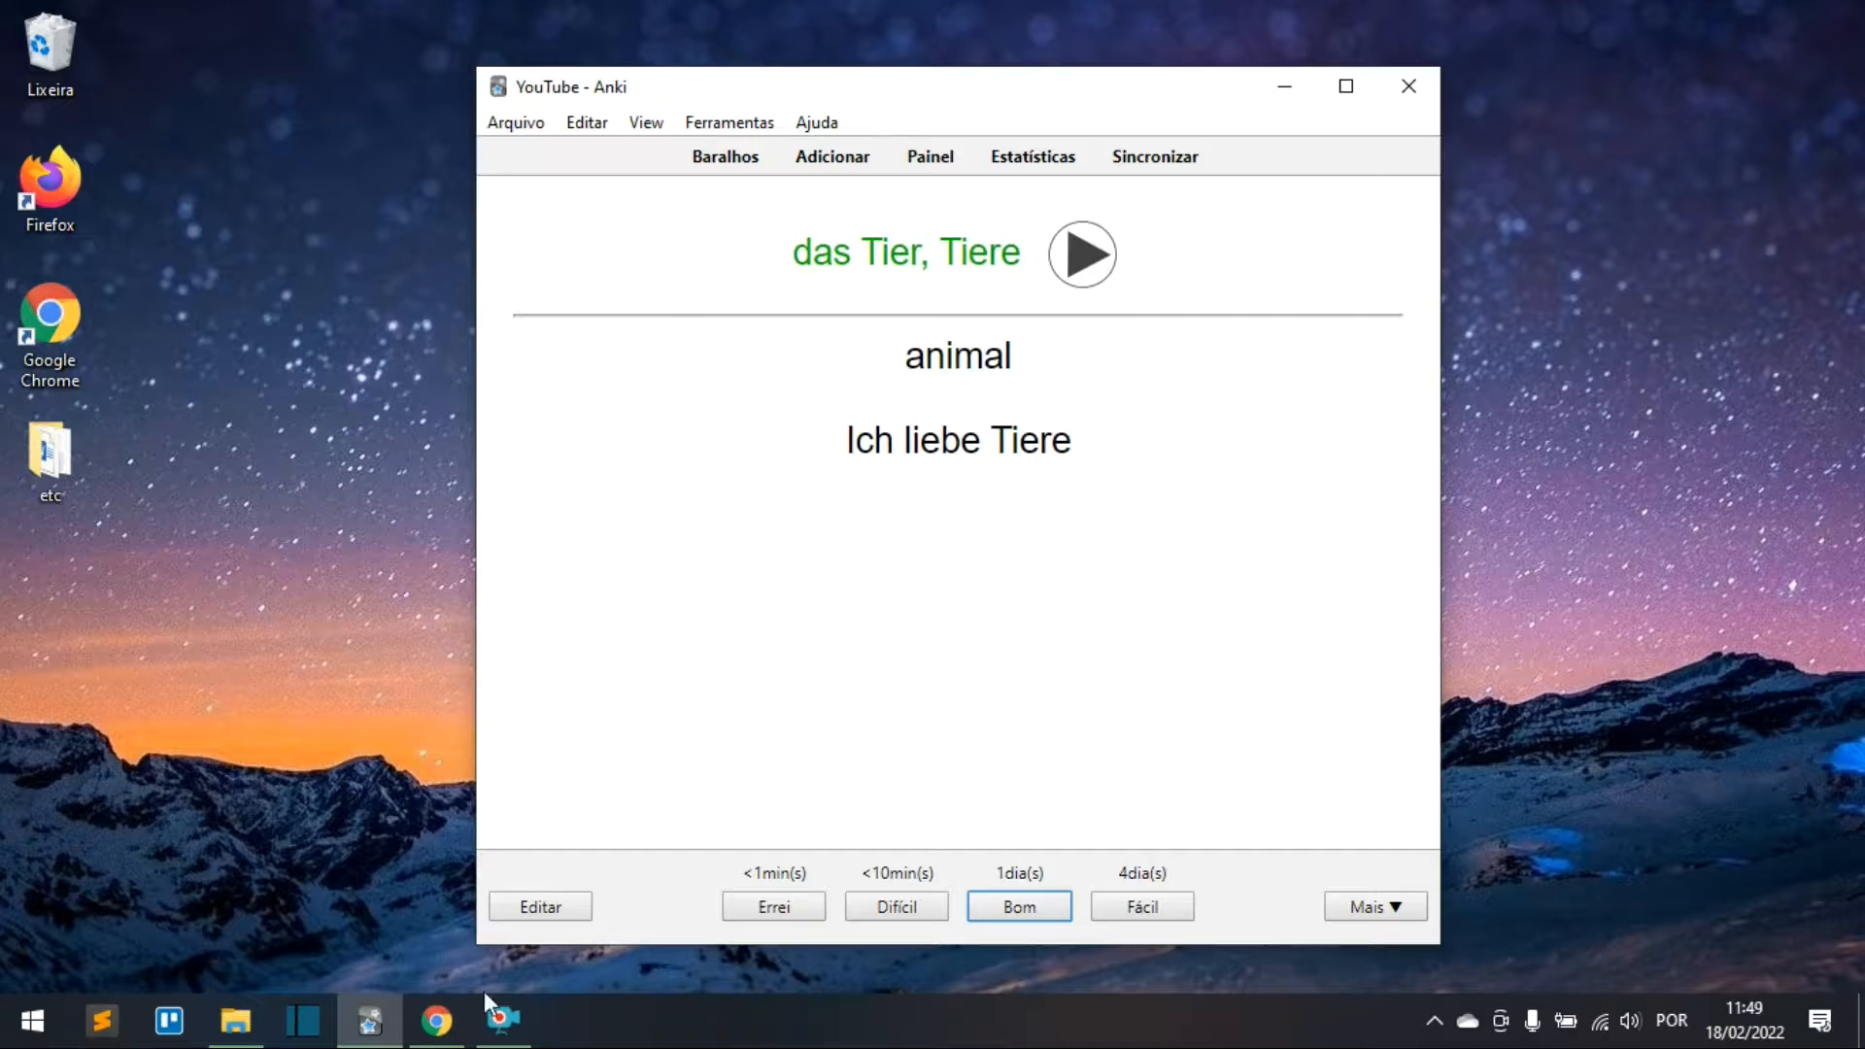
Step: On AnkiWeb Shared Decks, open the German deck listing under Languages
{"action": "mouse_move", "coordinate": [454, 1027]}
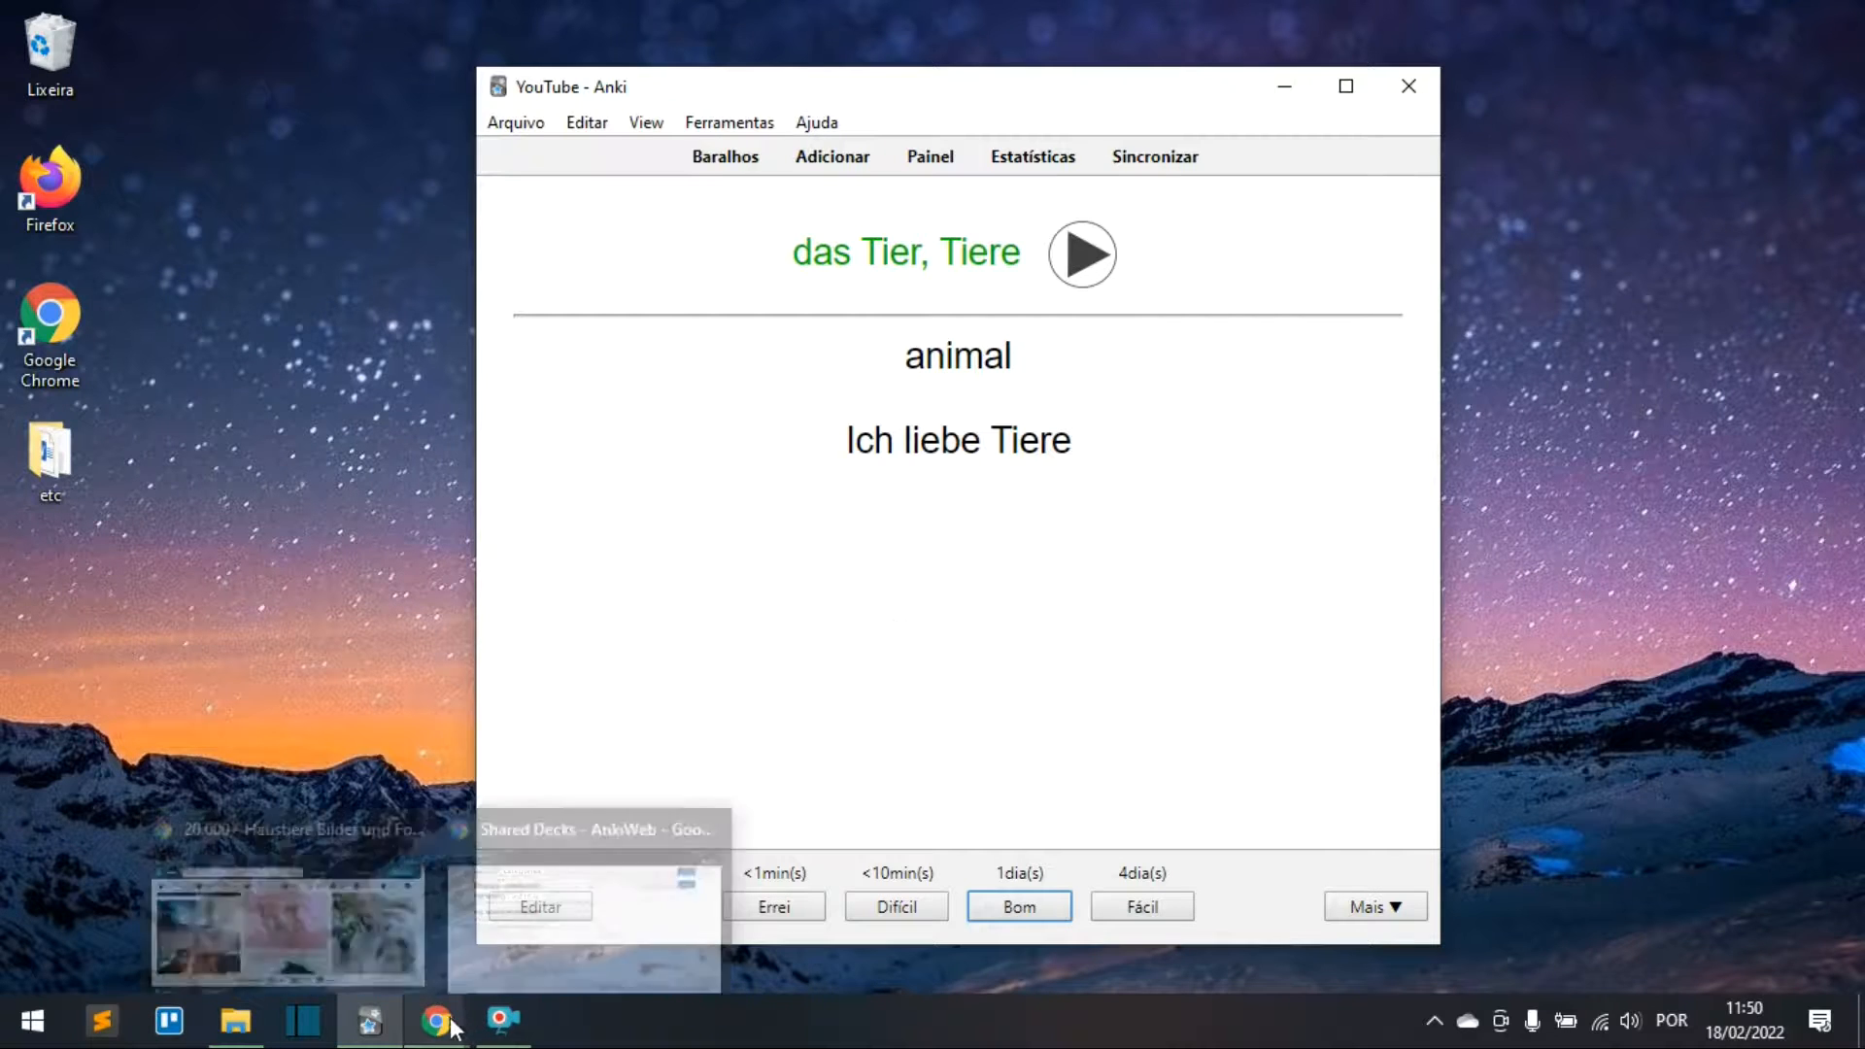
{"action": "left_click", "coordinate": [579, 912]}
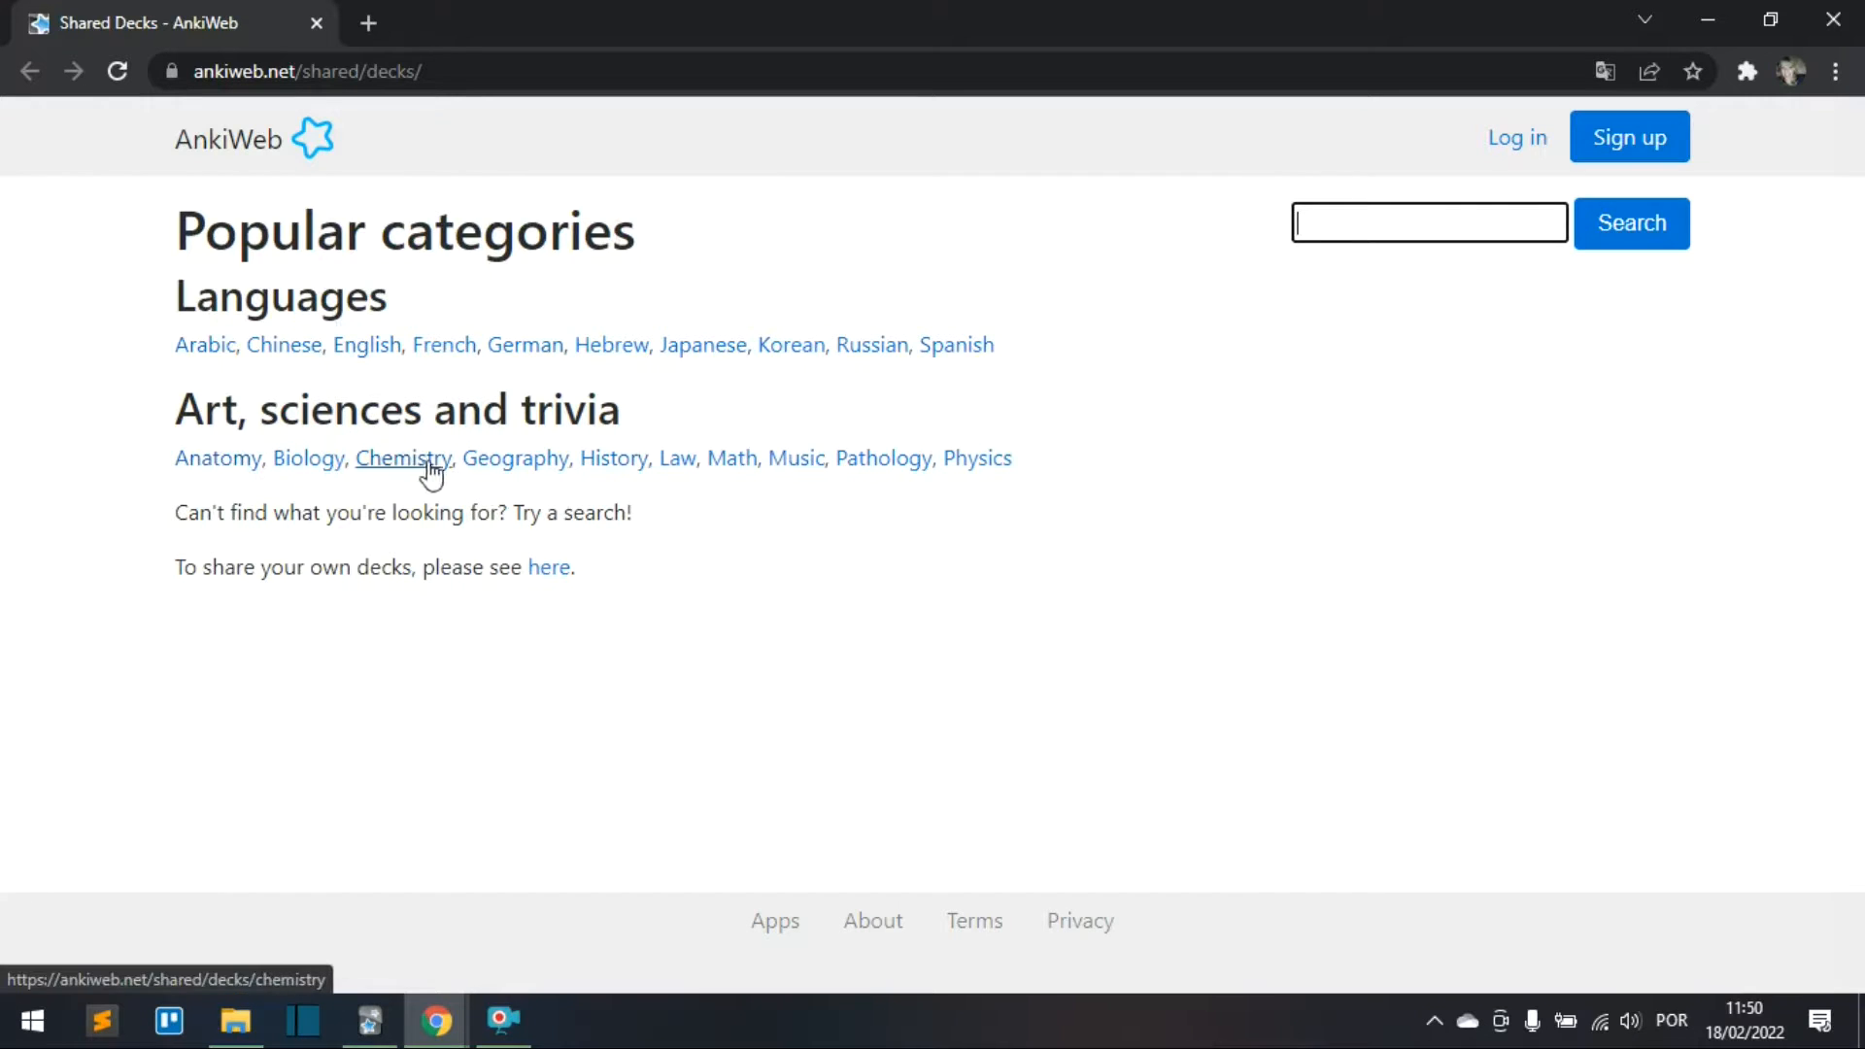
{"action": "left_click", "coordinate": [536, 524]}
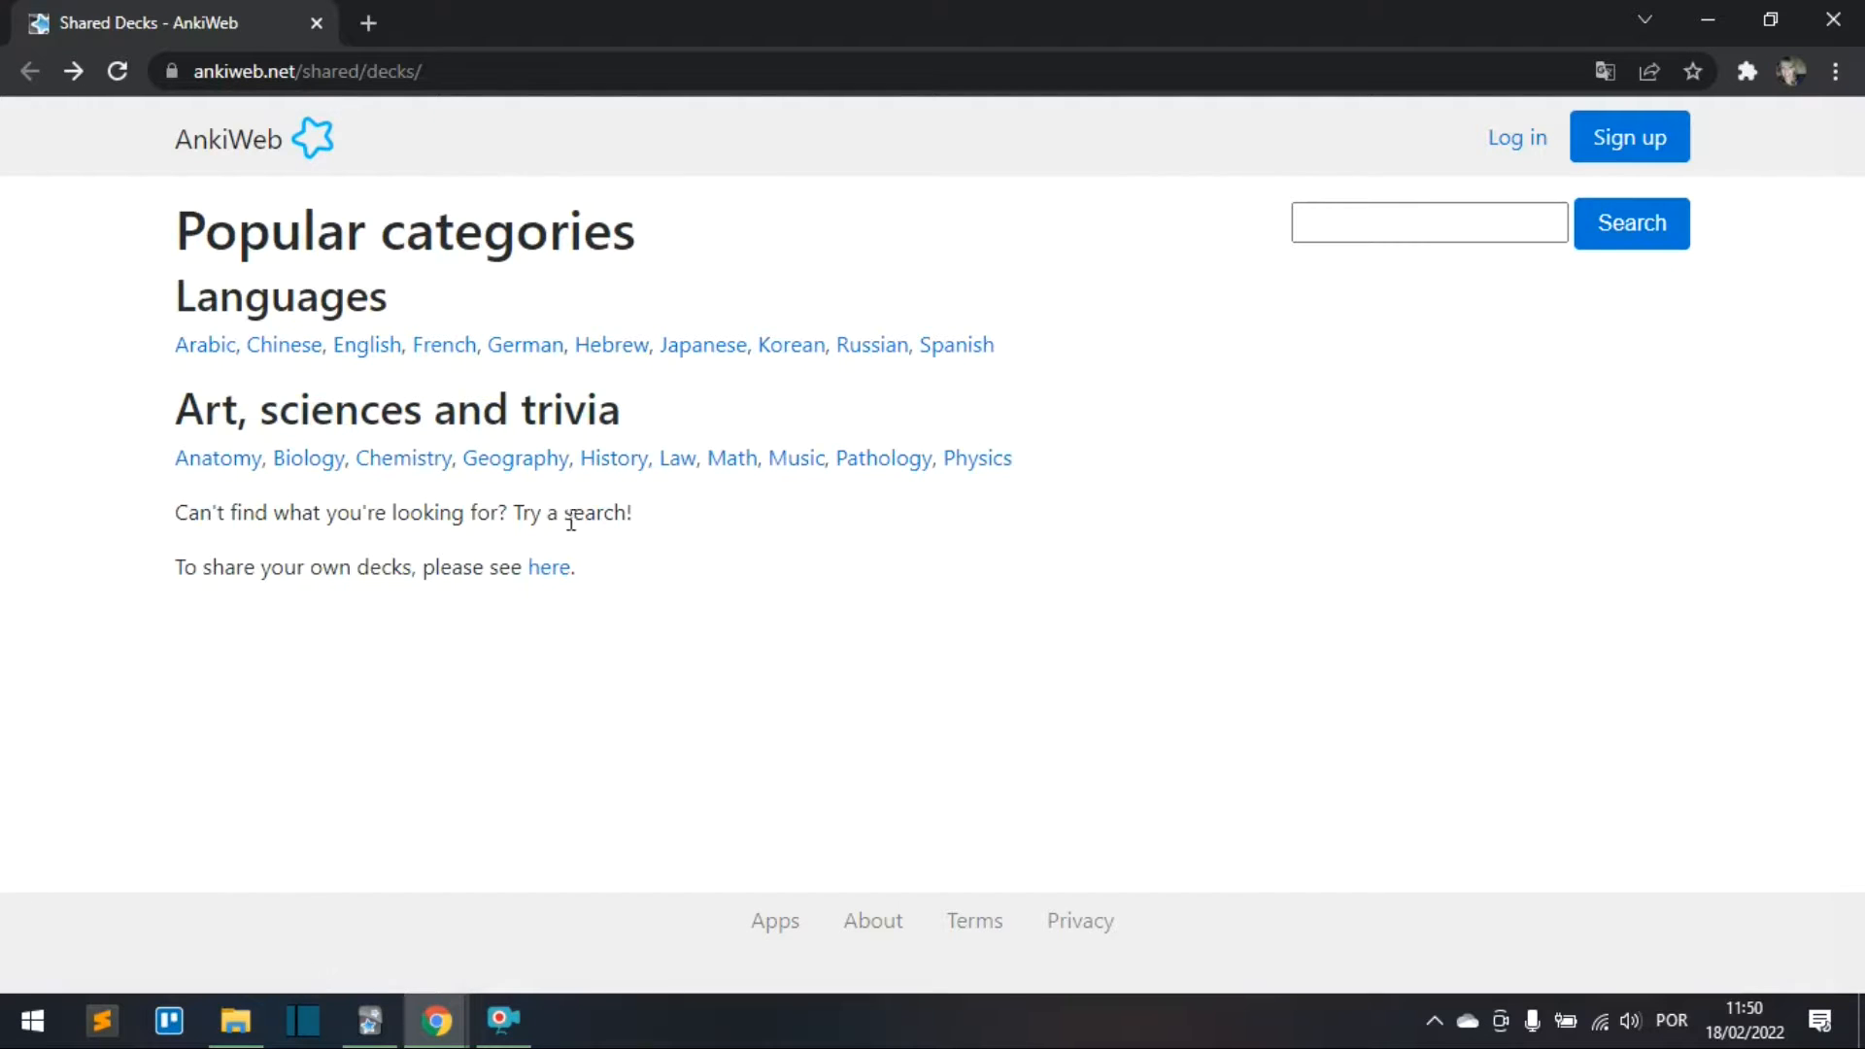
{"action": "left_click", "coordinate": [525, 349]}
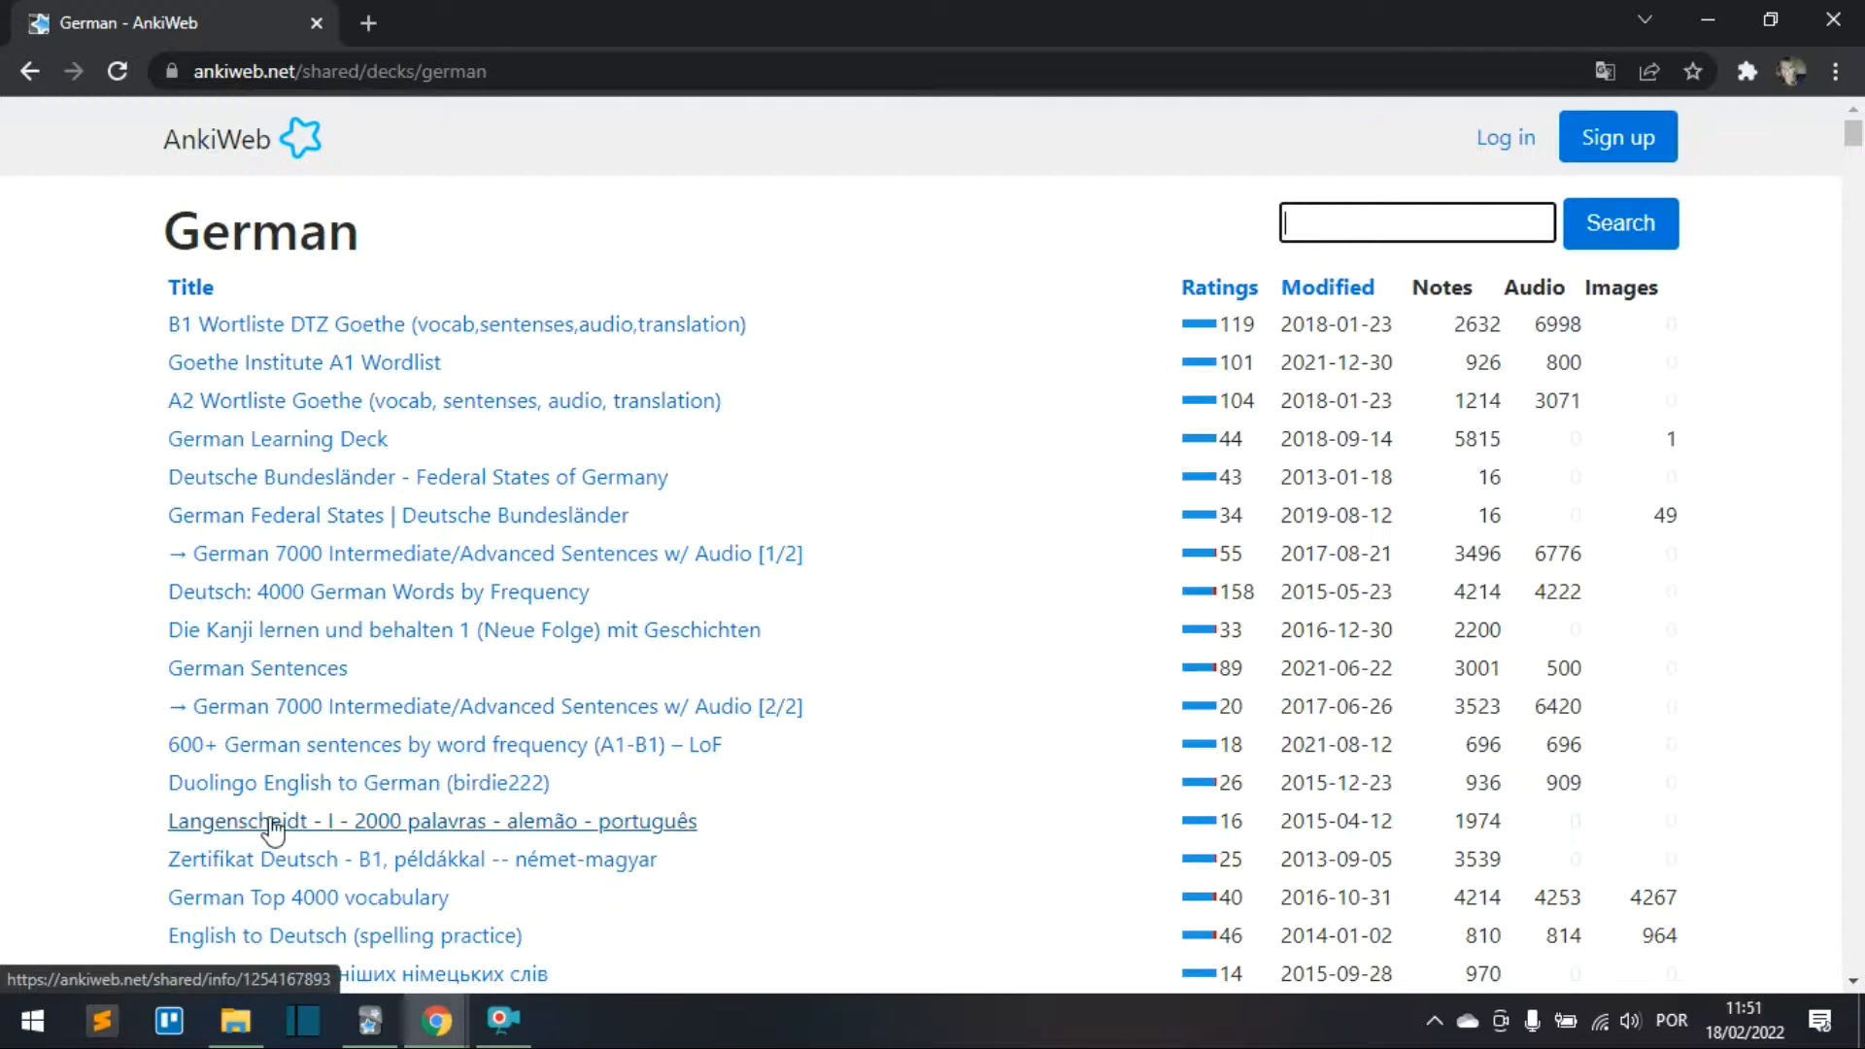
Step: Open the Langenscheidt 2000 palavras deck page and inspect the sample card das Weihnachten / Natal
{"action": "left_click", "coordinate": [333, 828]}
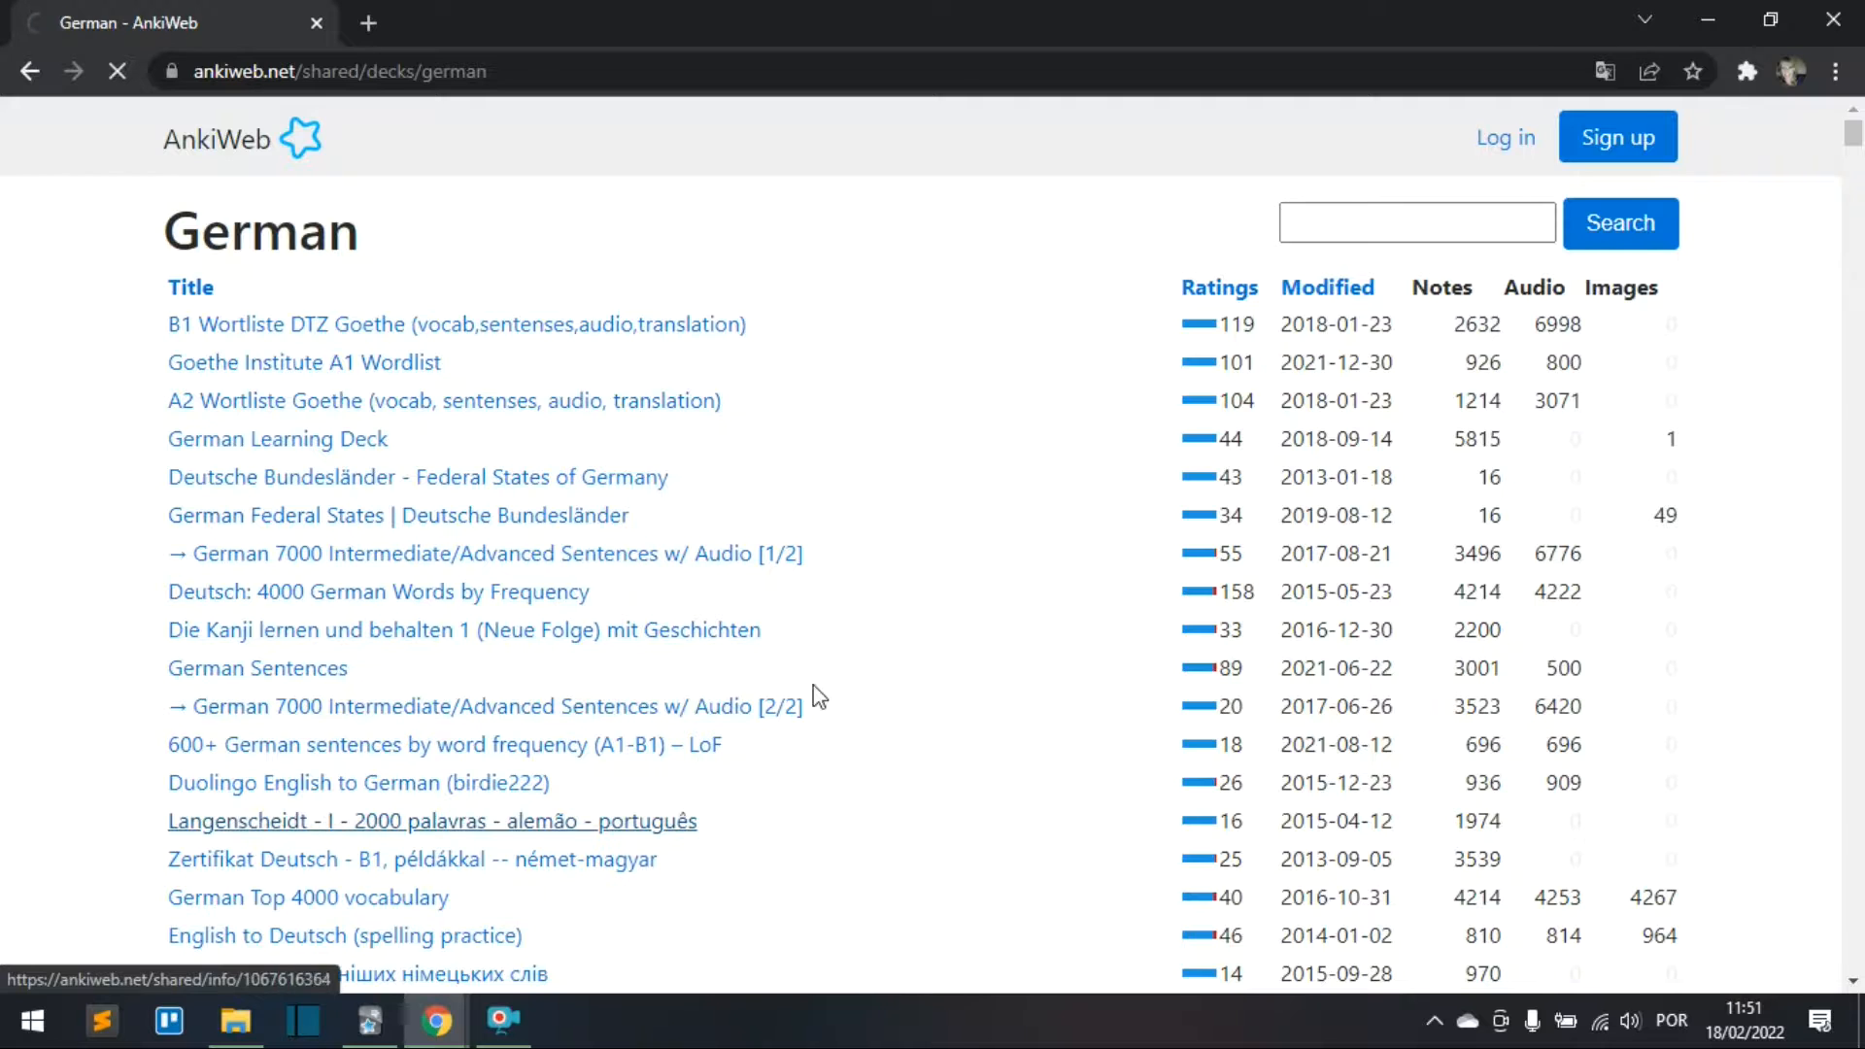
{"action": "scroll", "coordinate": [807, 515], "scroll_direction": "down", "scroll_amount": 3}
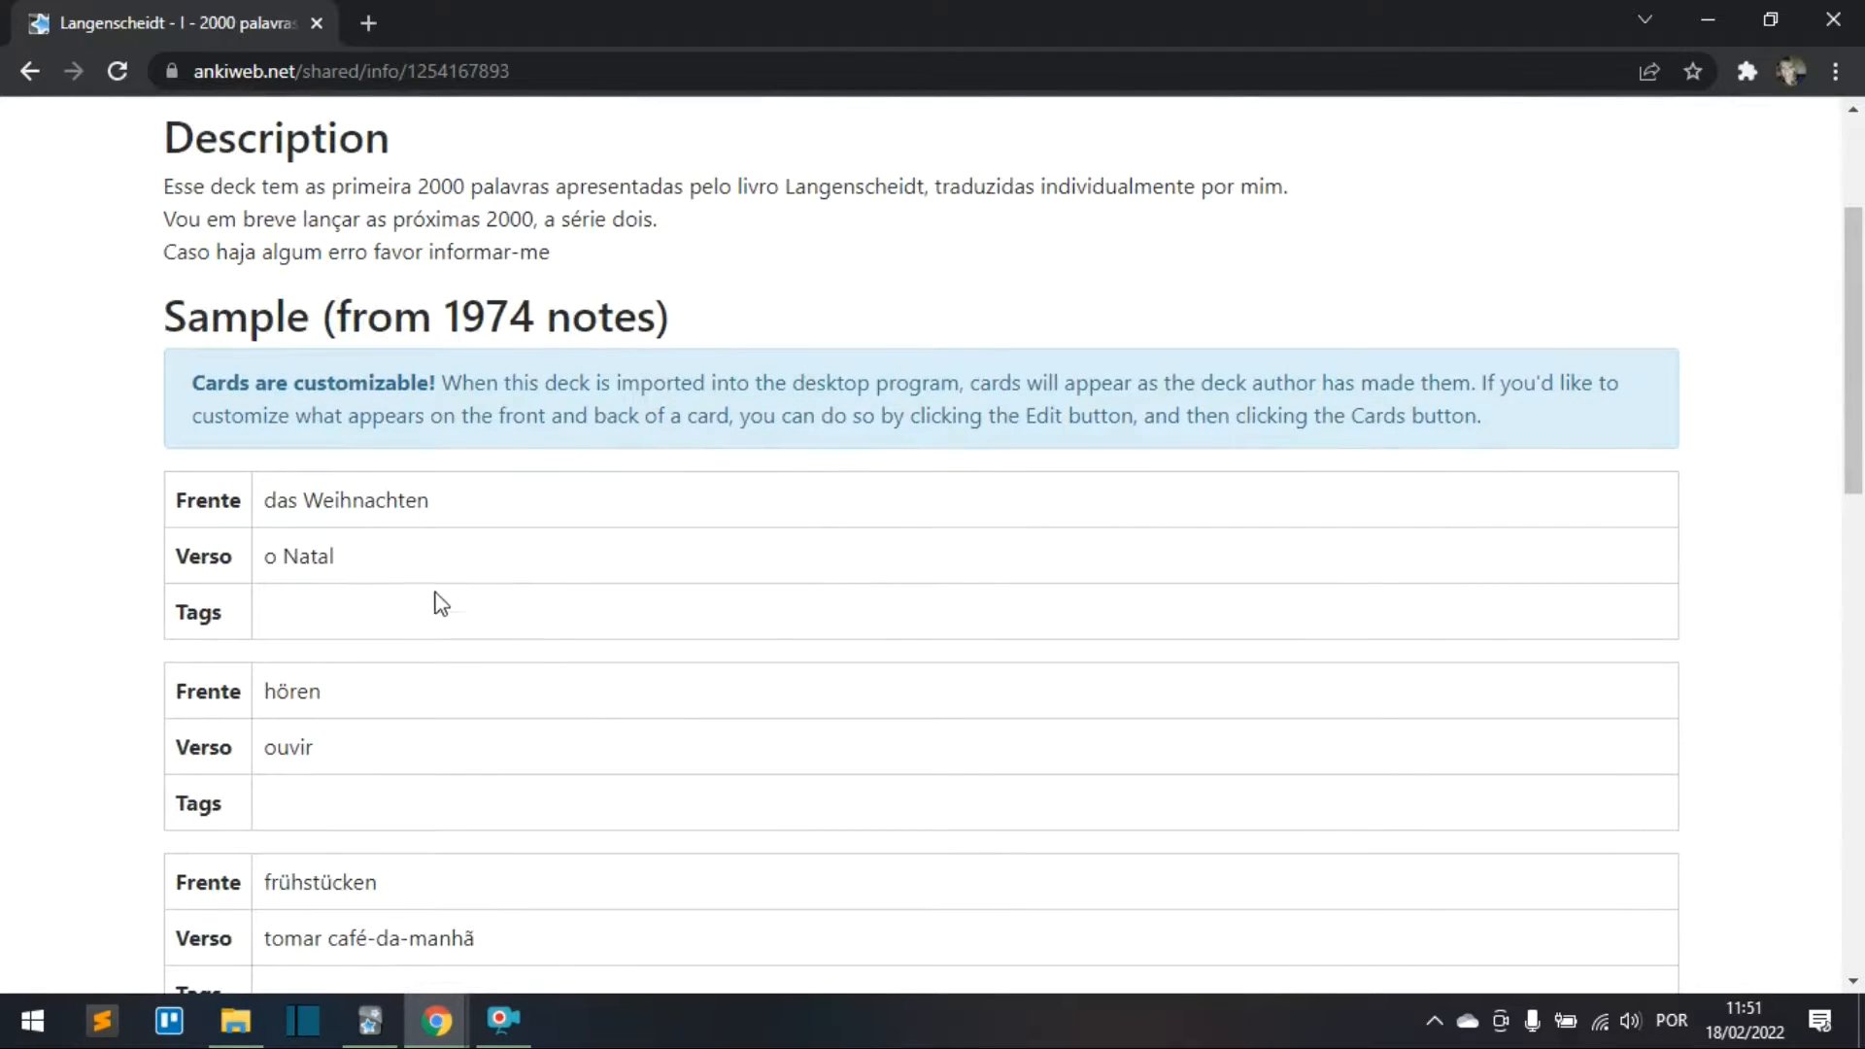
{"action": "scroll", "coordinate": [546, 577], "scroll_direction": "up", "scroll_amount": 3}
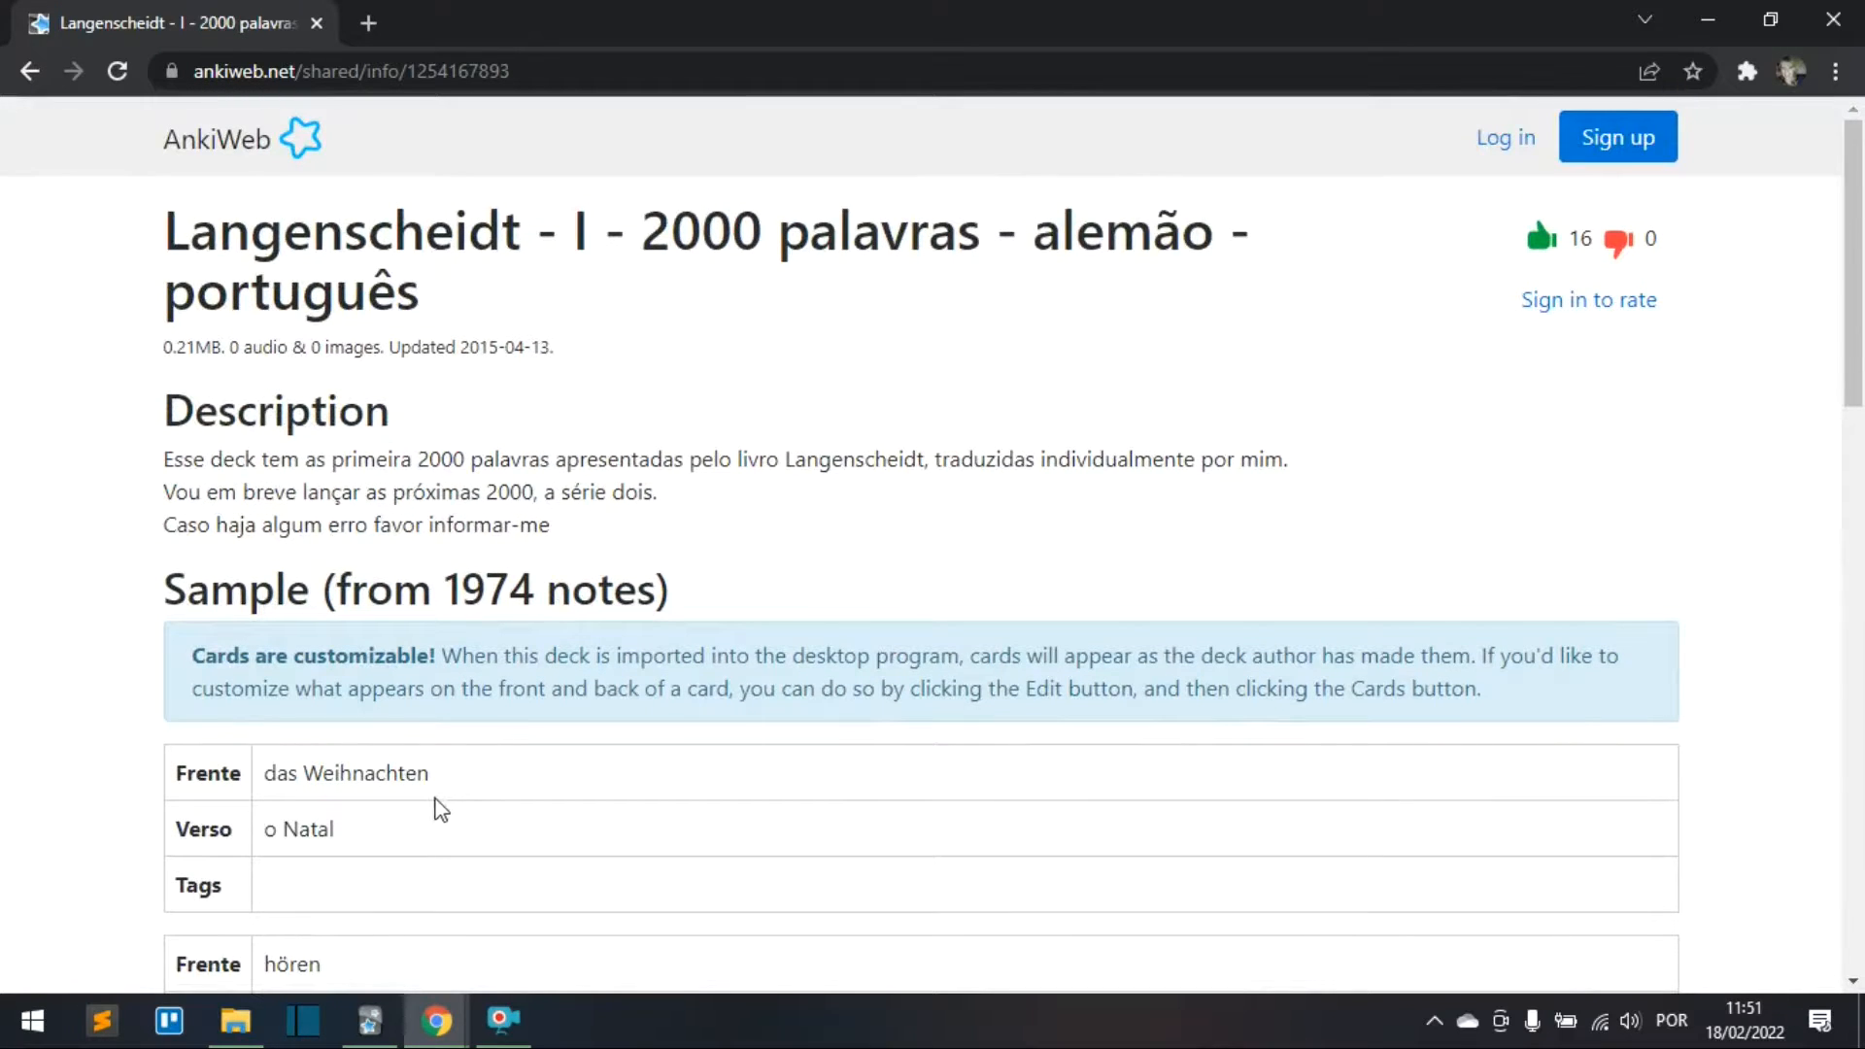
{"action": "left_click_drag", "start_coordinate": [272, 773], "coordinate": [466, 782]}
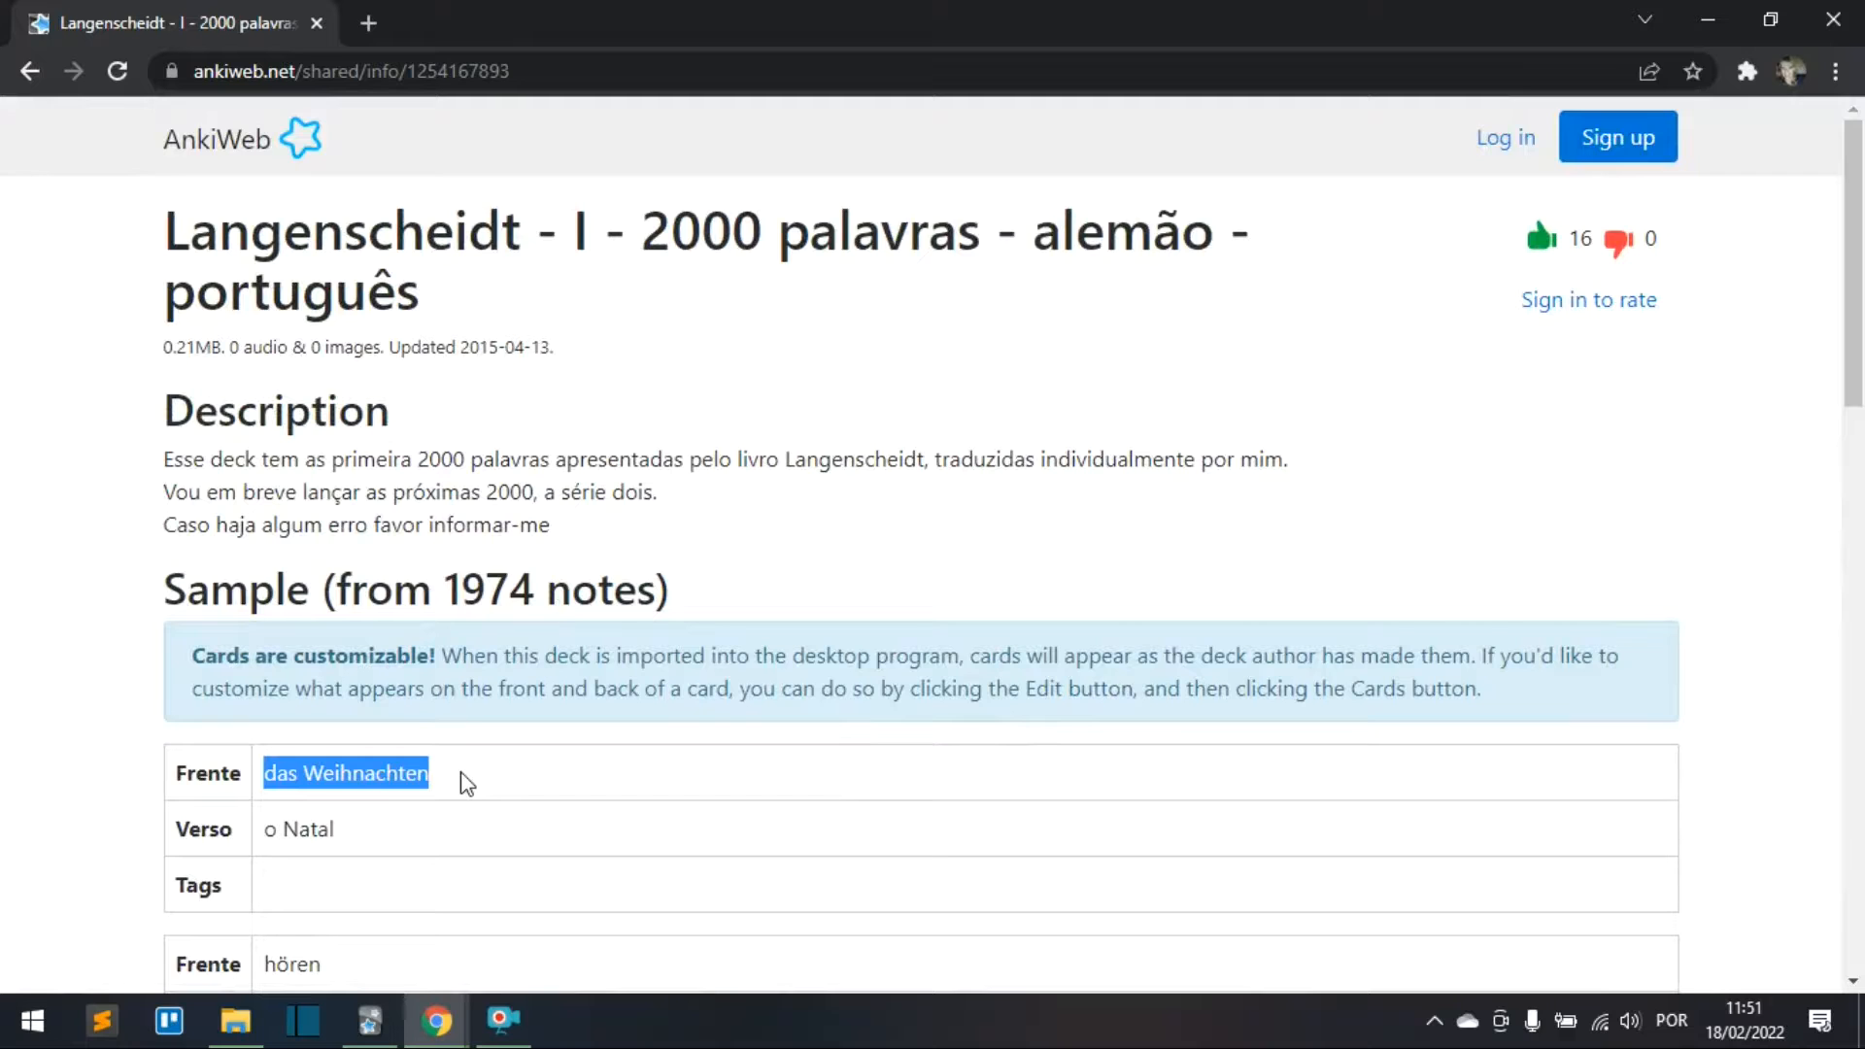
{"action": "left_click_drag", "start_coordinate": [278, 829], "coordinate": [358, 843]}
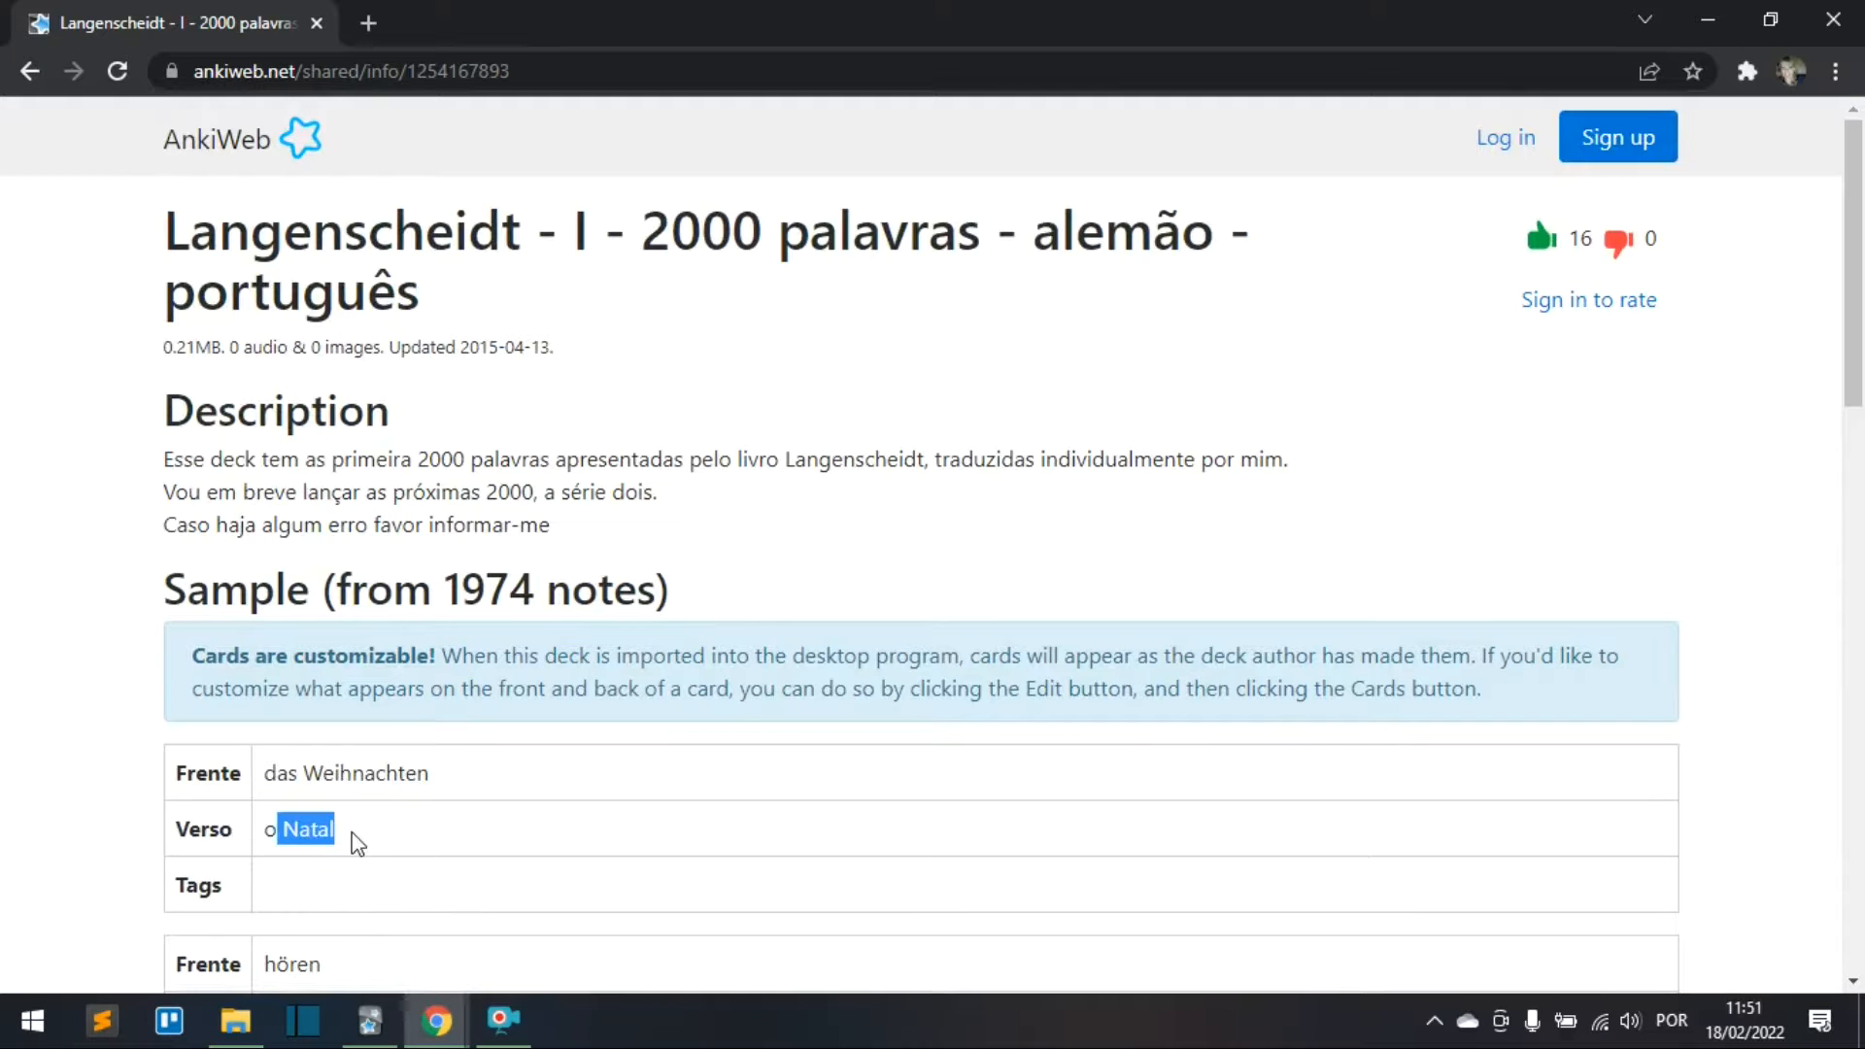
{"action": "left_click", "coordinate": [383, 845]}
{"action": "scroll", "coordinate": [558, 796], "scroll_direction": "down", "scroll_amount": 5}
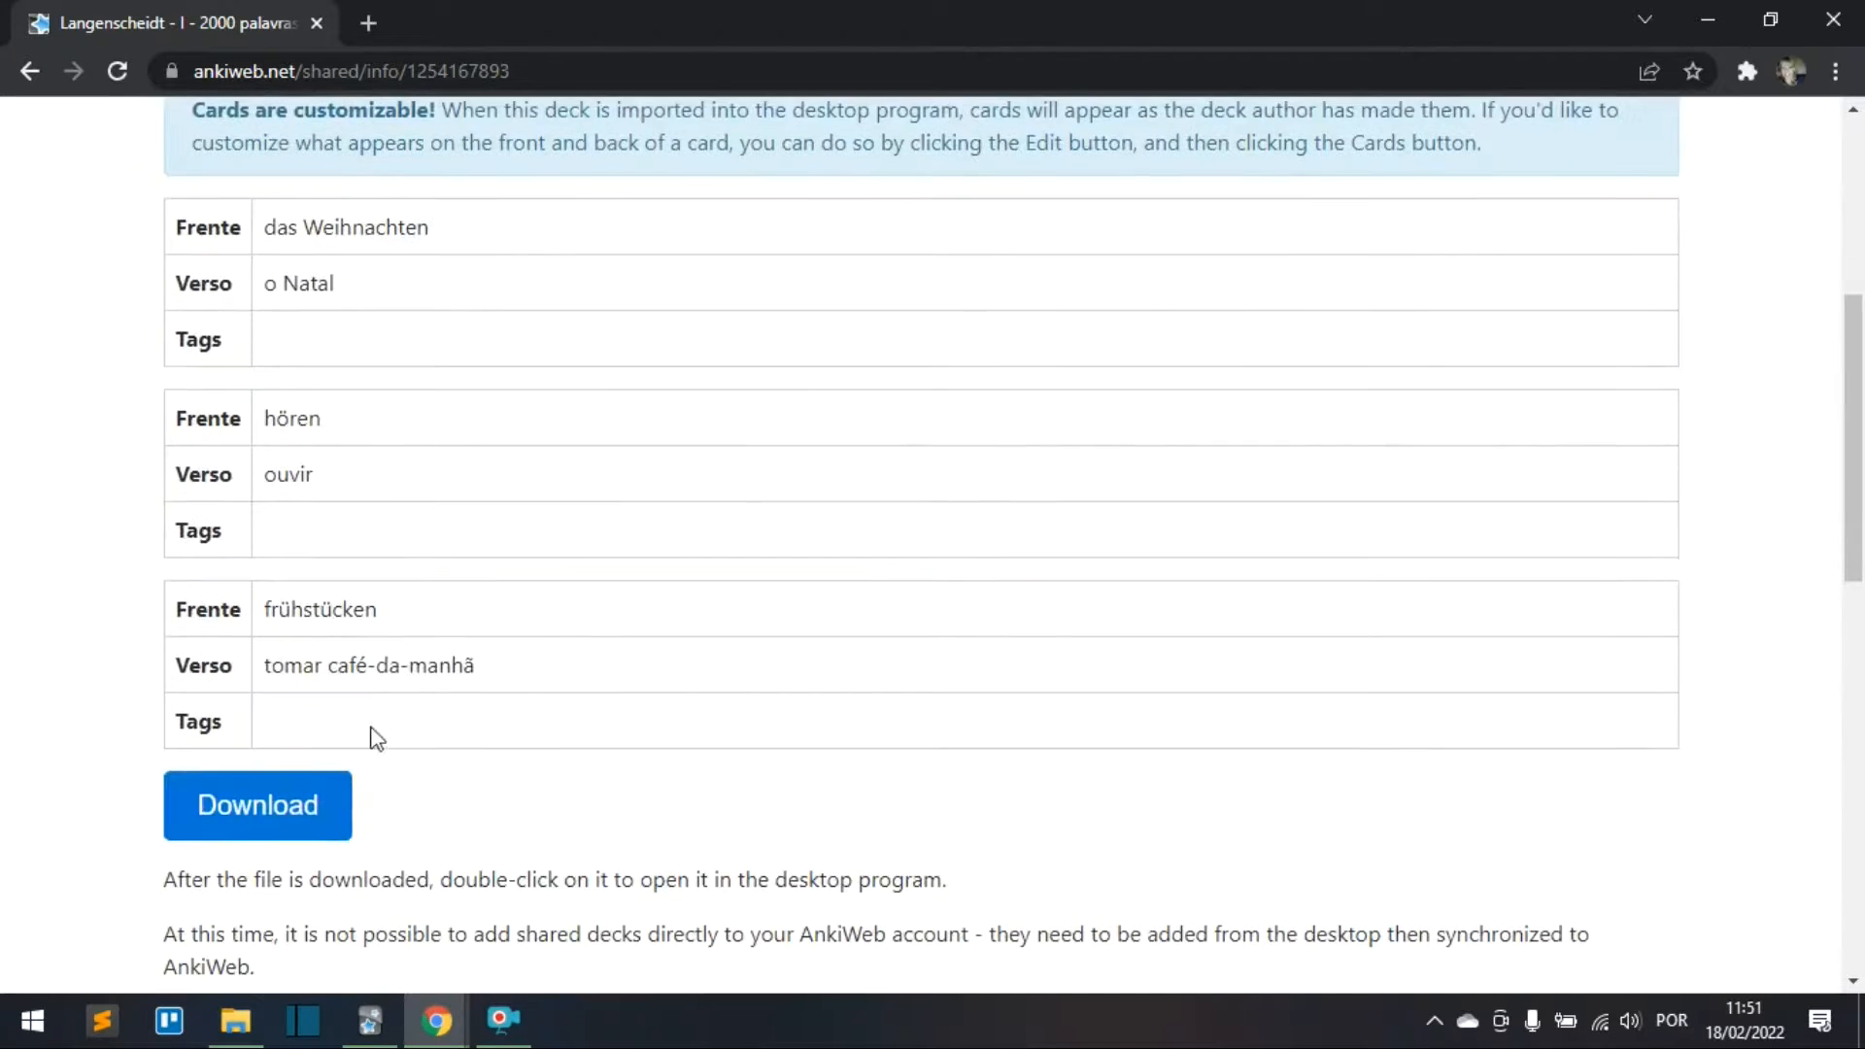
{"action": "scroll", "coordinate": [376, 738], "scroll_direction": "up", "scroll_amount": 1}
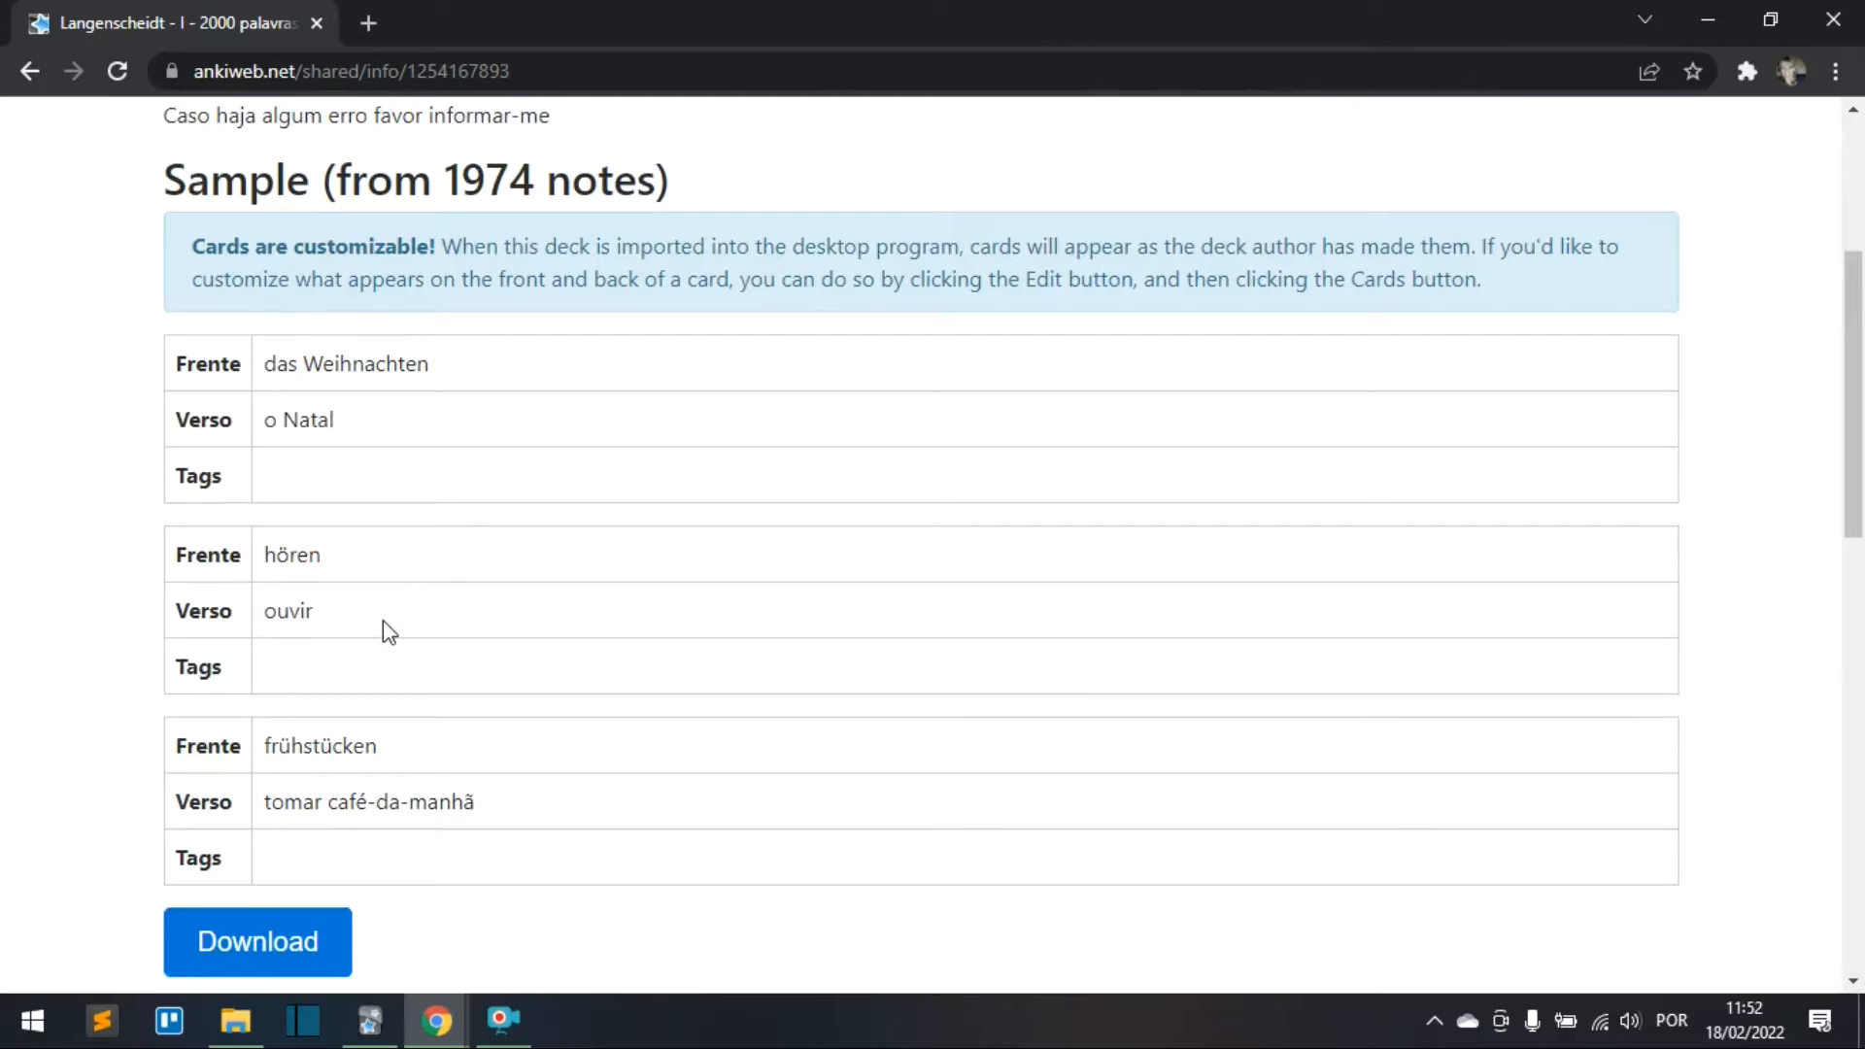
Step: Download the Langenscheidt deck and save it as an .apkg file
{"action": "left_click", "coordinate": [215, 948]}
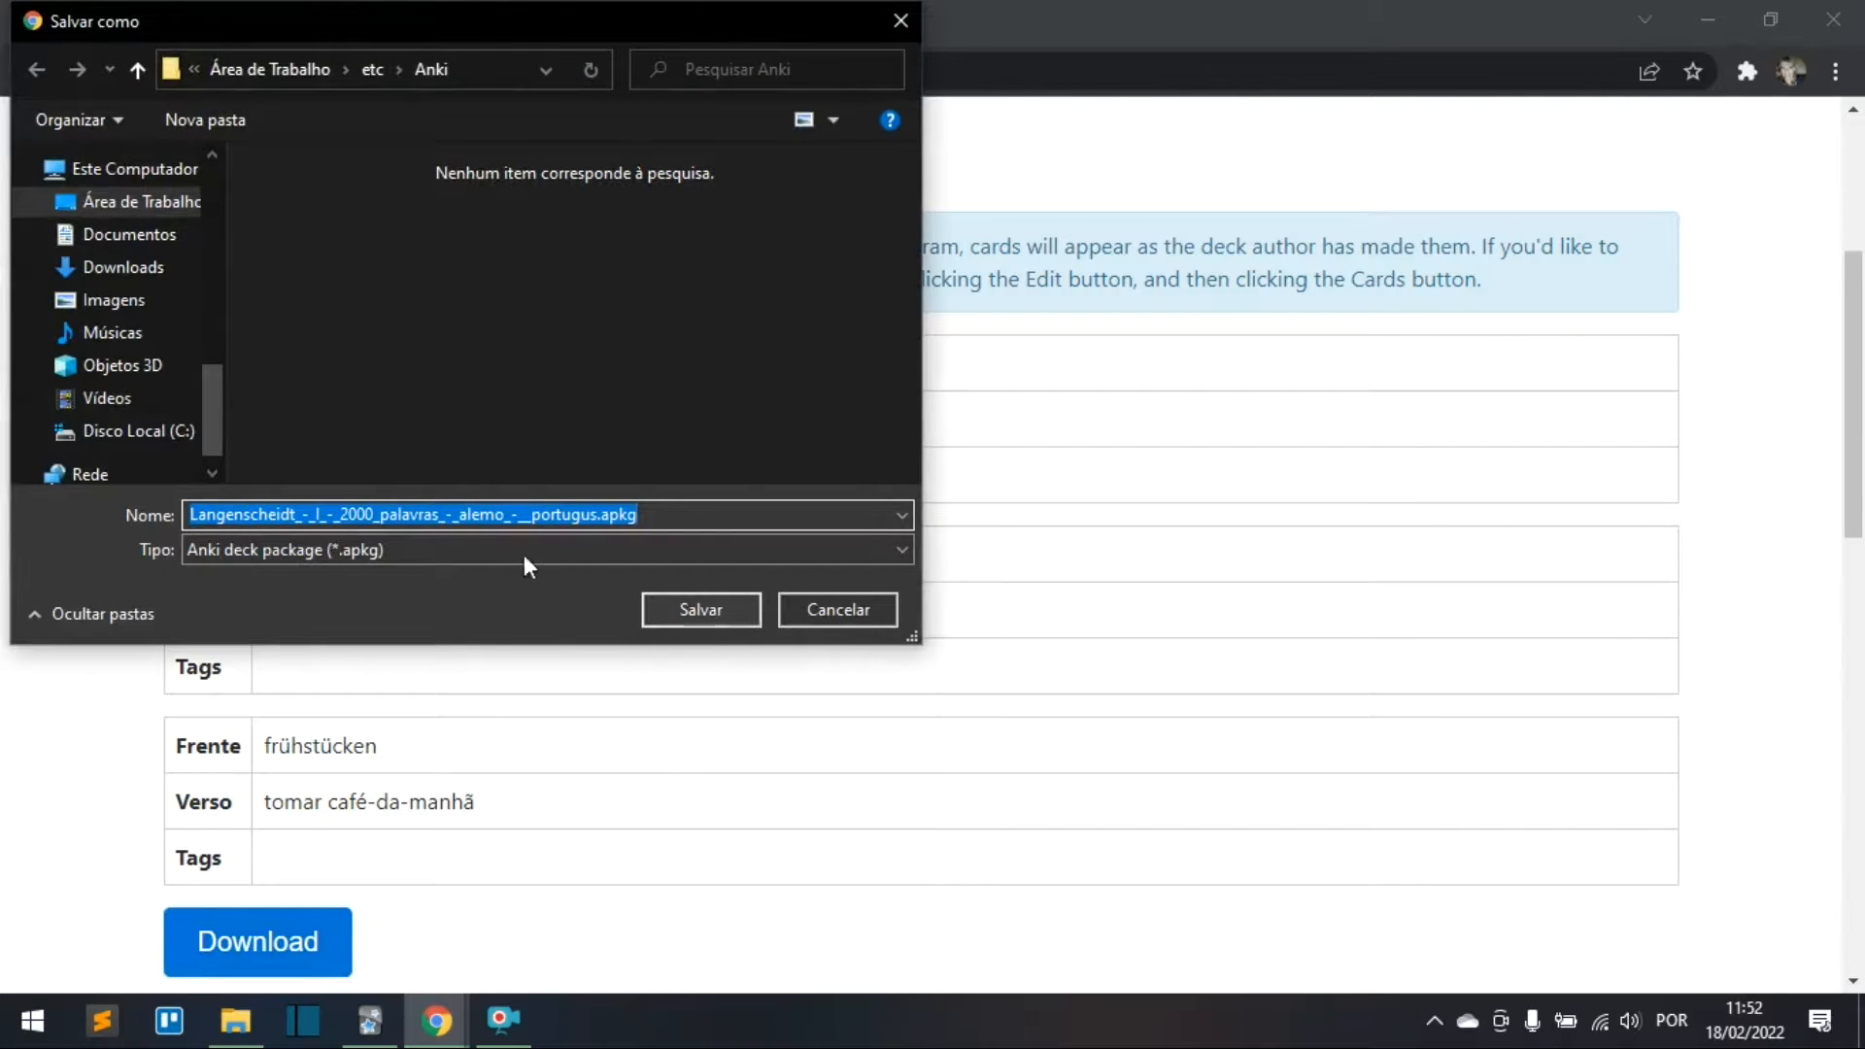
{"action": "left_click", "coordinate": [648, 515]}
{"action": "left_click_drag", "start_coordinate": [638, 515], "coordinate": [598, 515]}
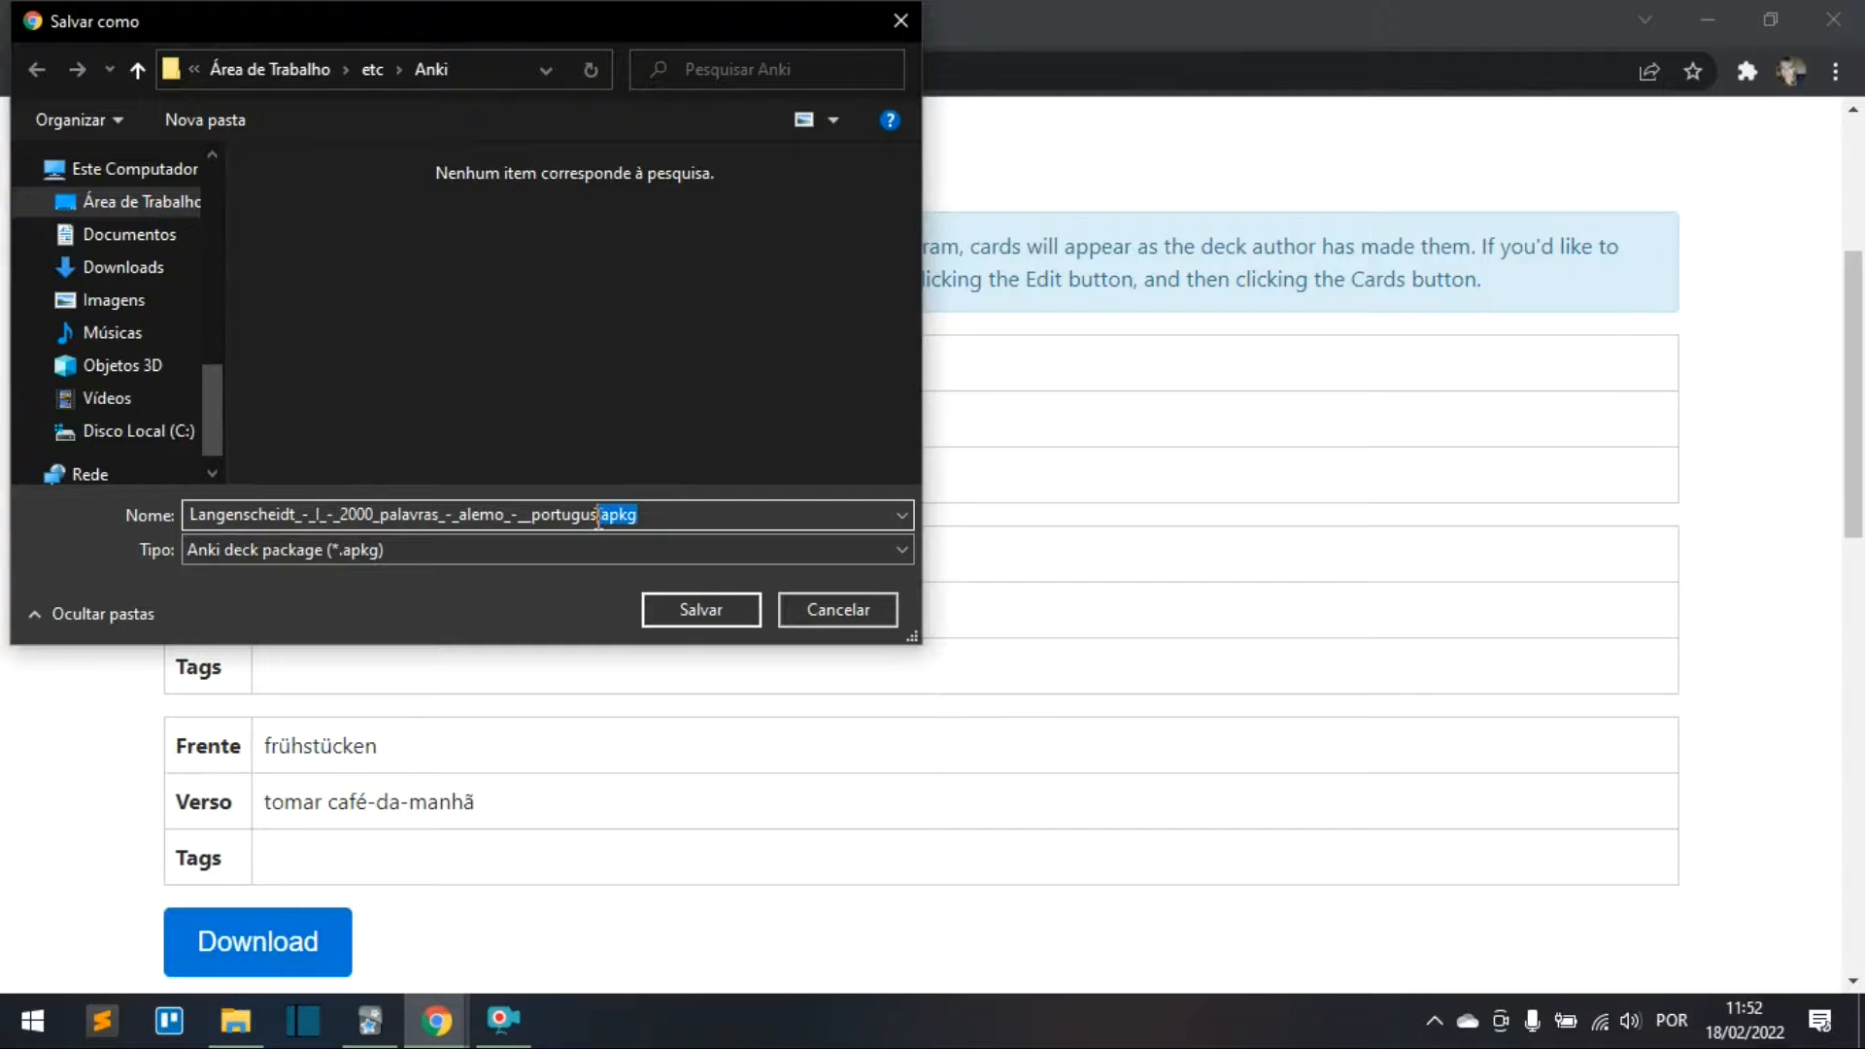
{"action": "left_click", "coordinate": [686, 610]}
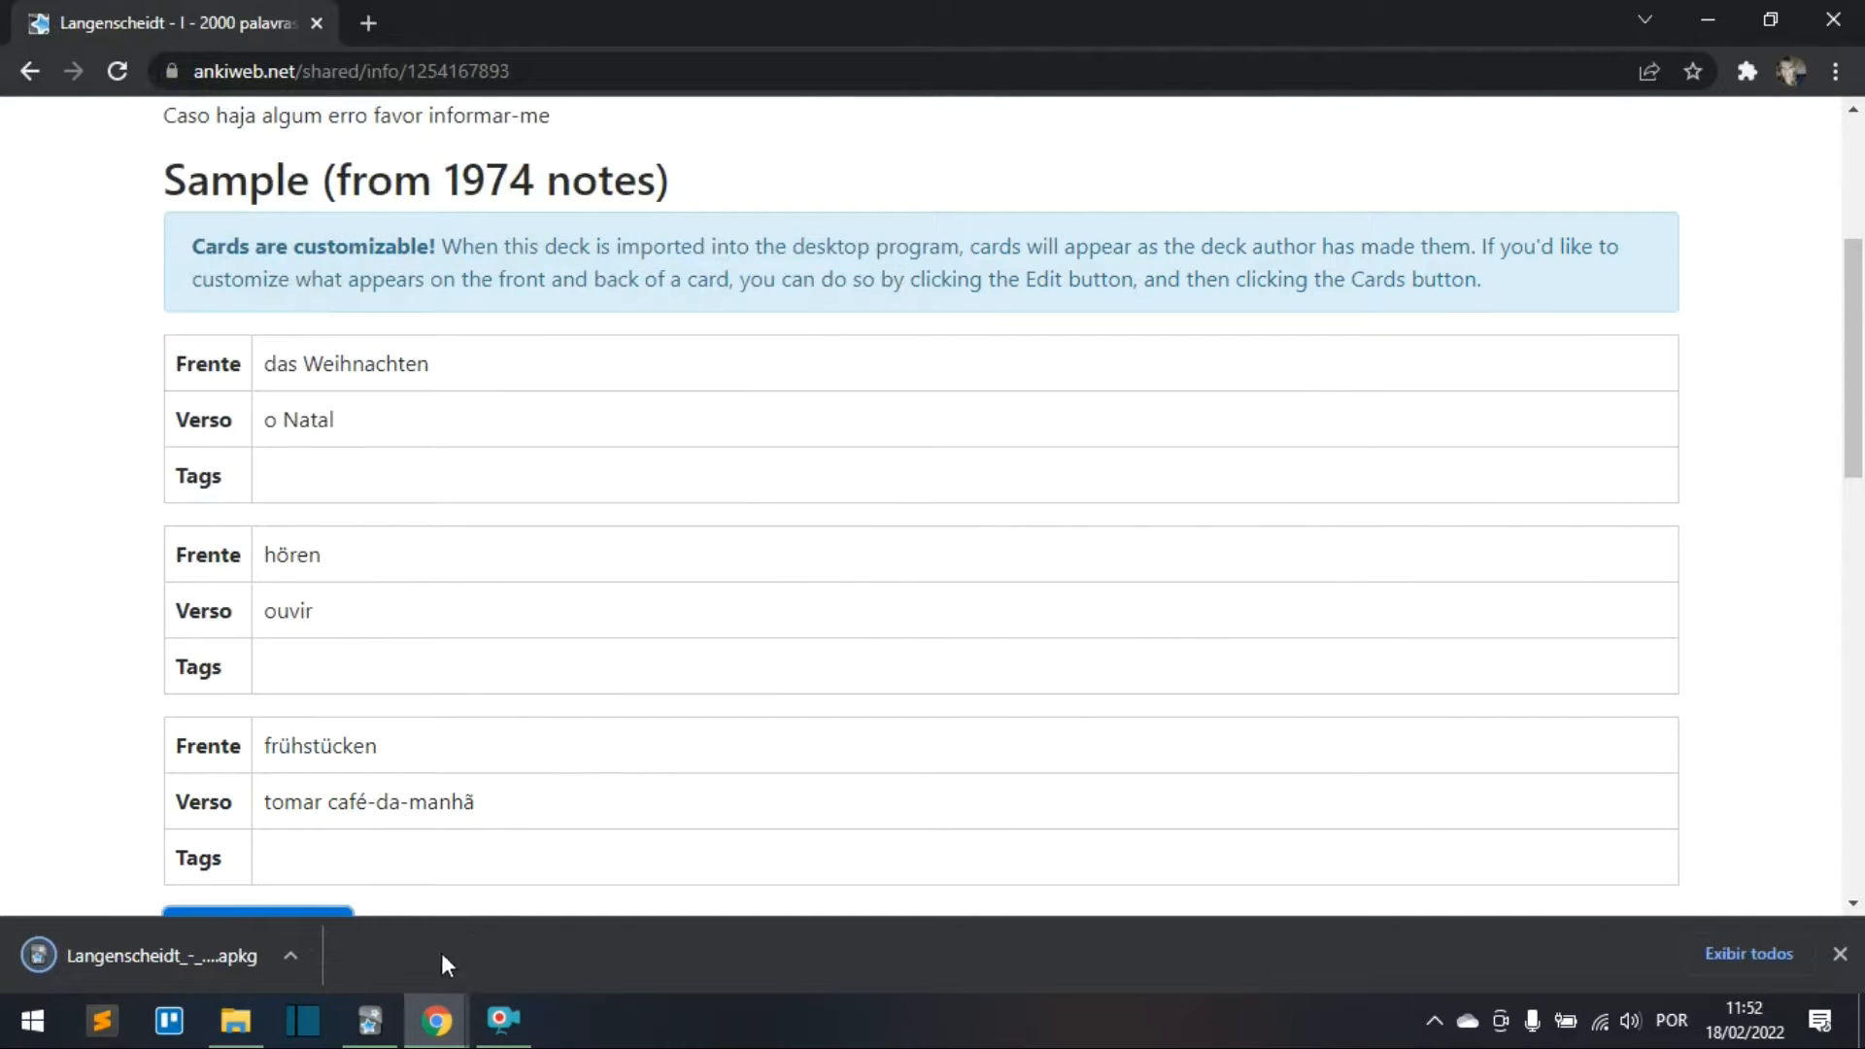
{"action": "left_click", "coordinate": [379, 1015]}
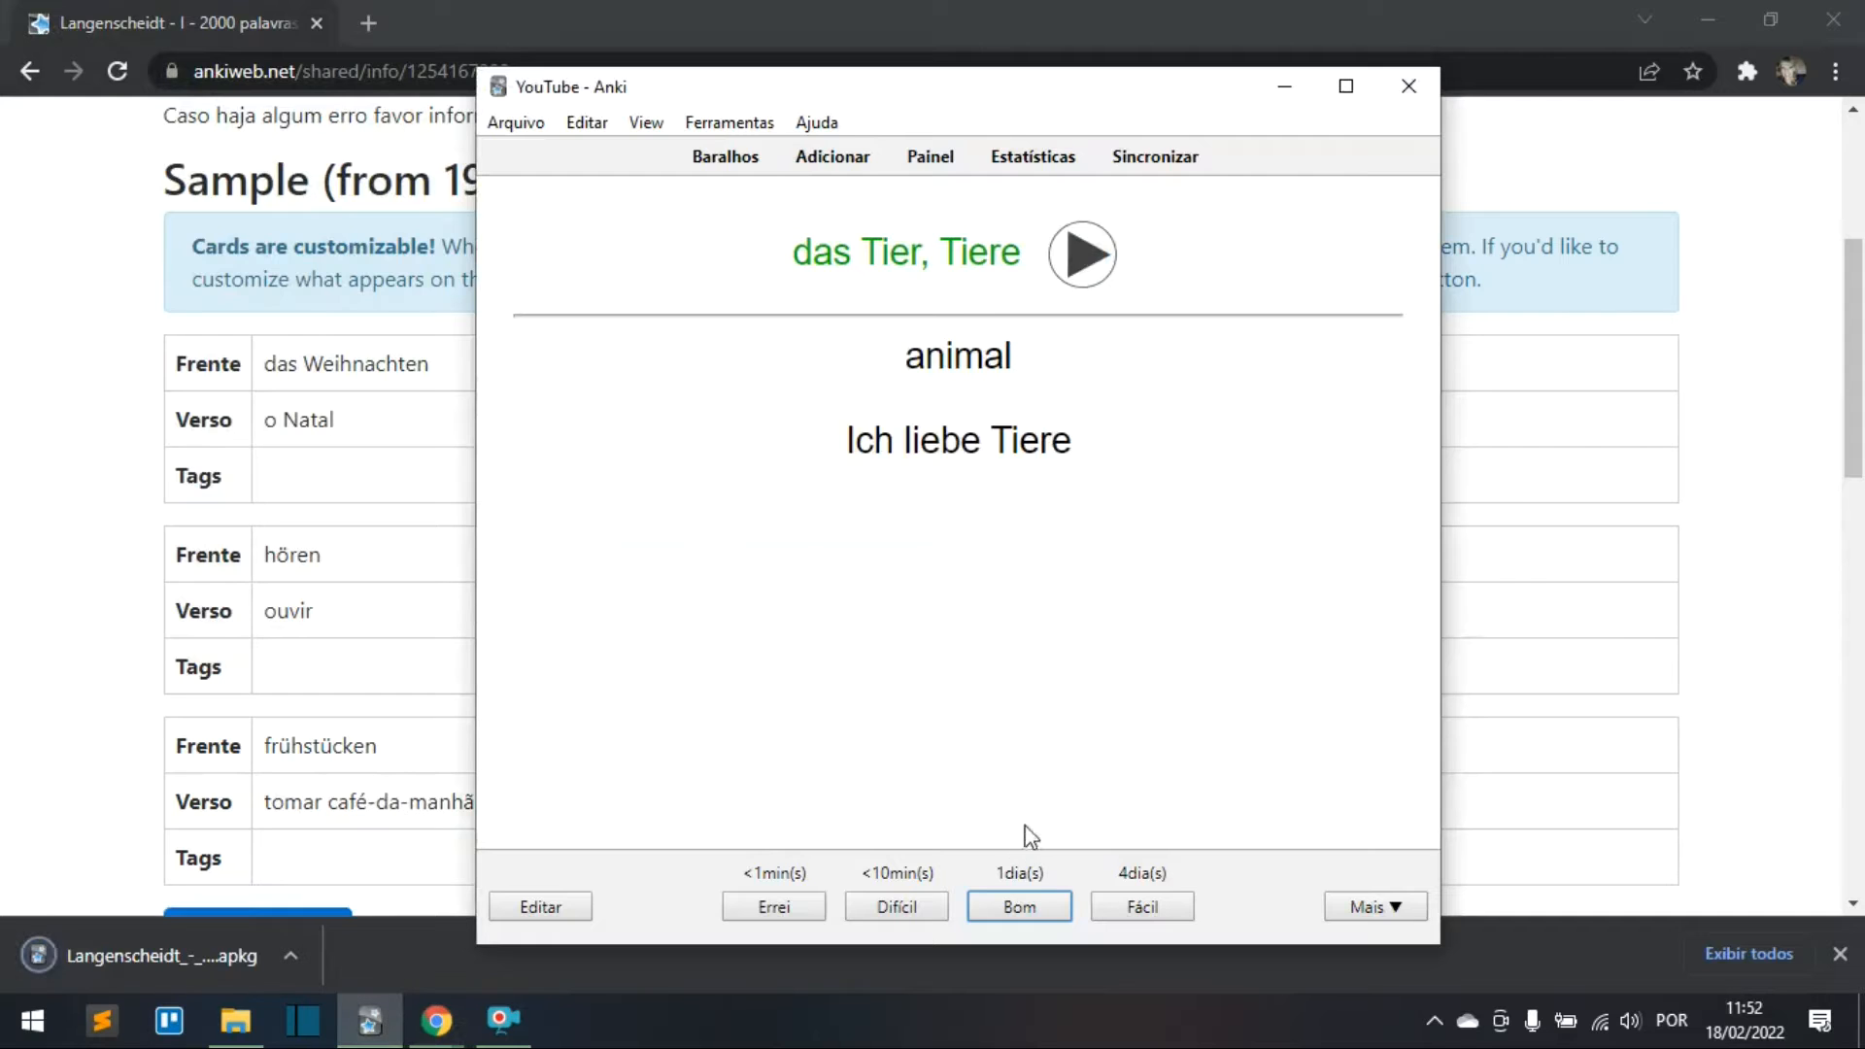
Step: Import the Langenscheidt .apkg from the deck list and review the 1974 added notes
{"action": "left_click", "coordinate": [712, 160]}
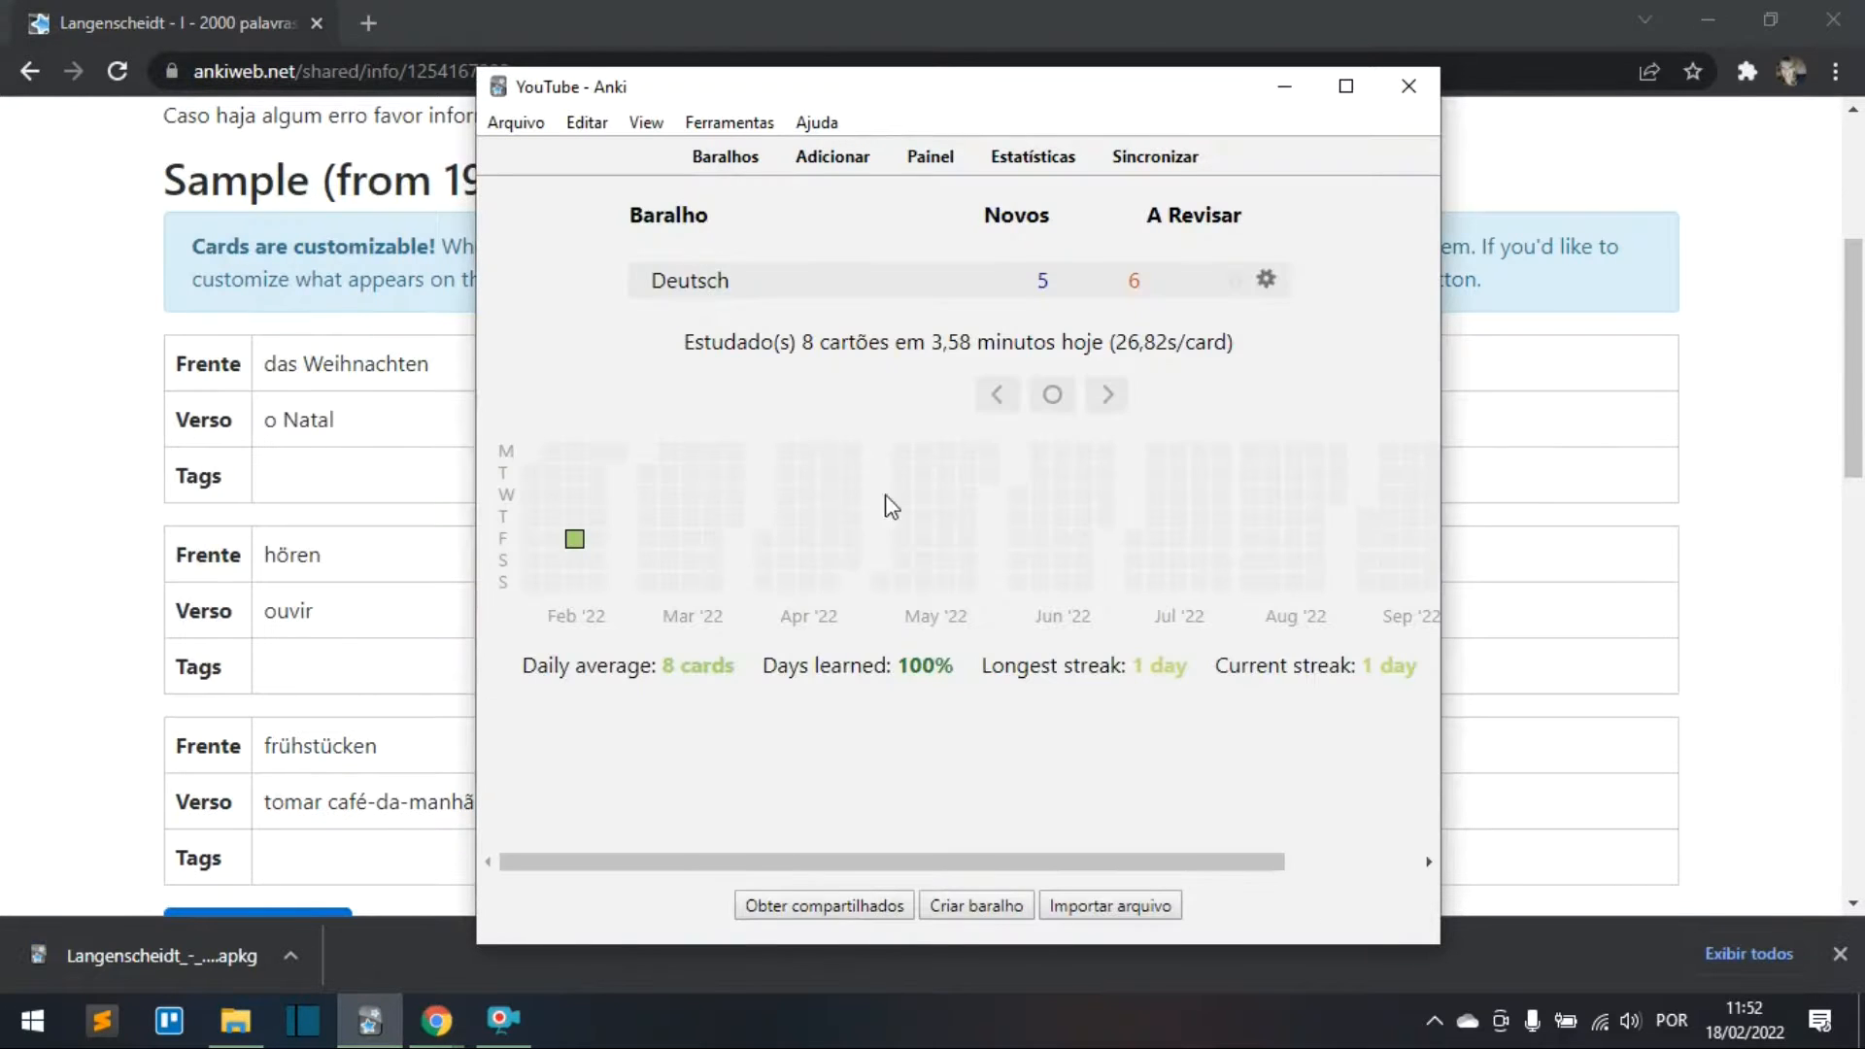
{"action": "left_click", "coordinate": [533, 132]}
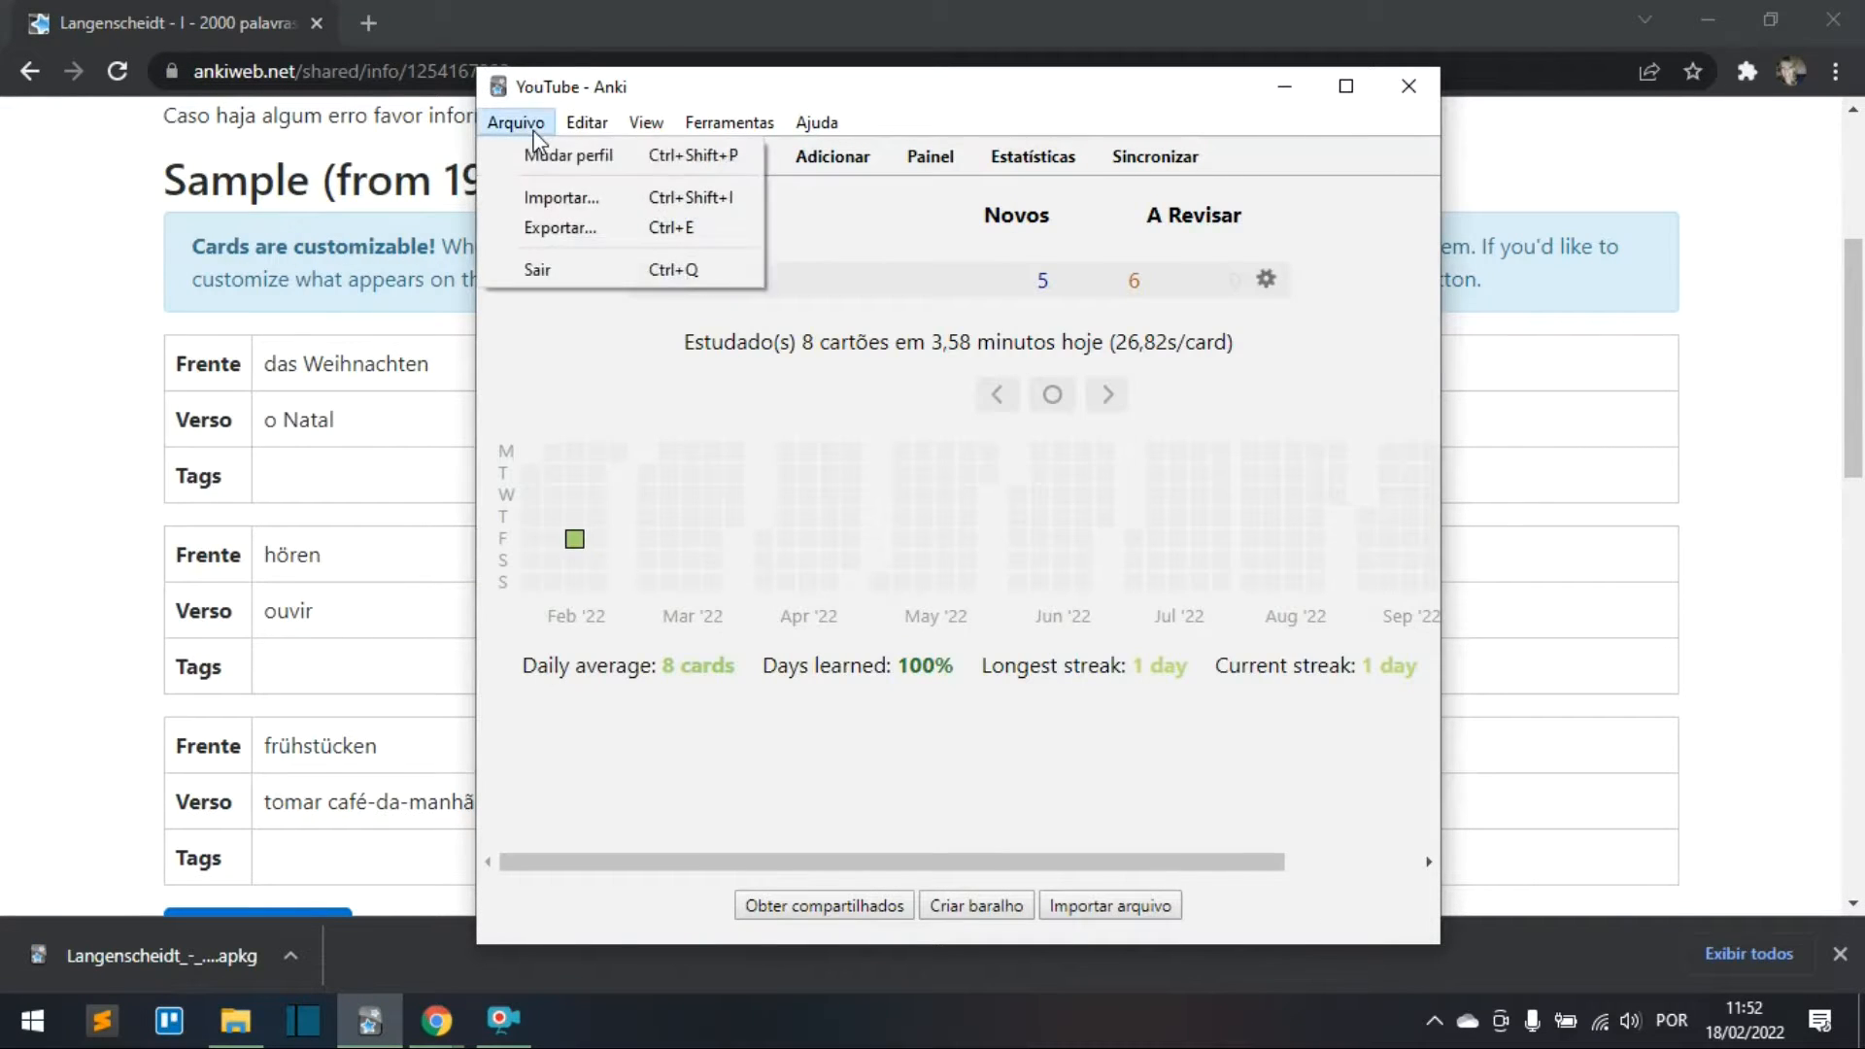
{"action": "left_click", "coordinate": [563, 204]}
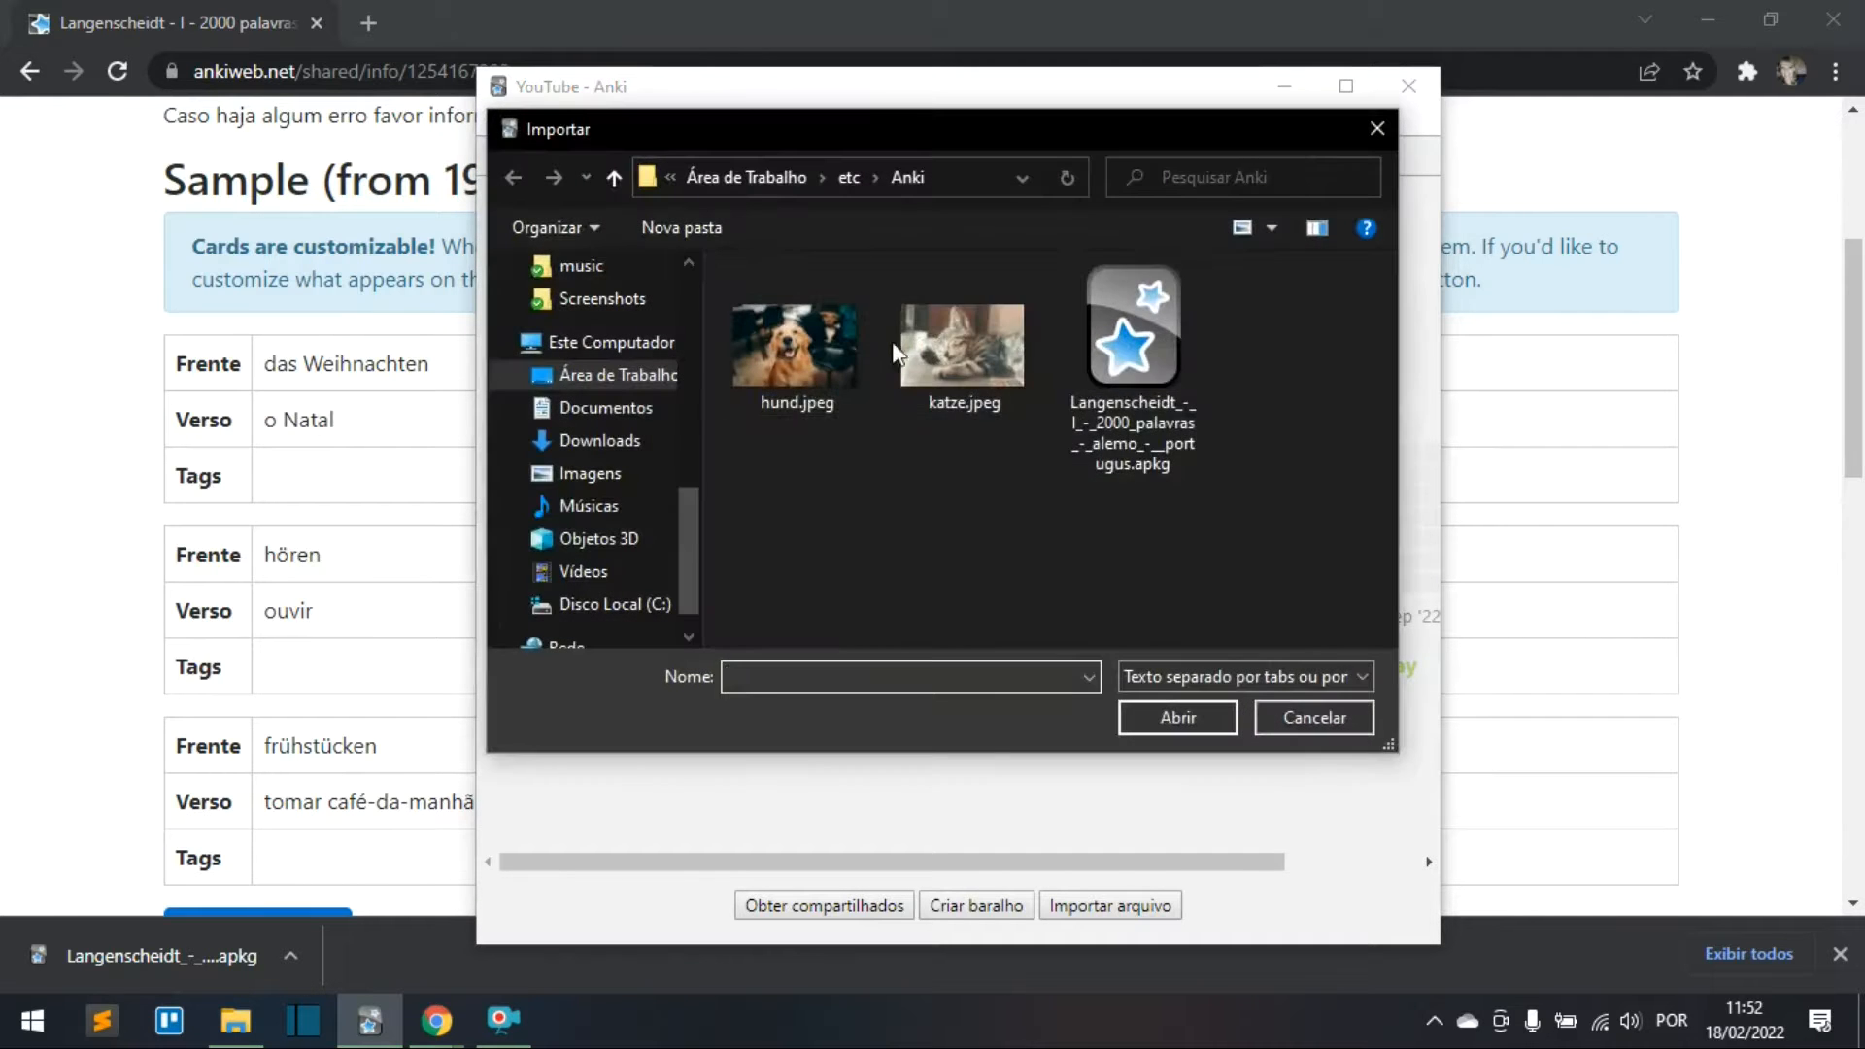
{"action": "left_click", "coordinate": [1166, 380]}
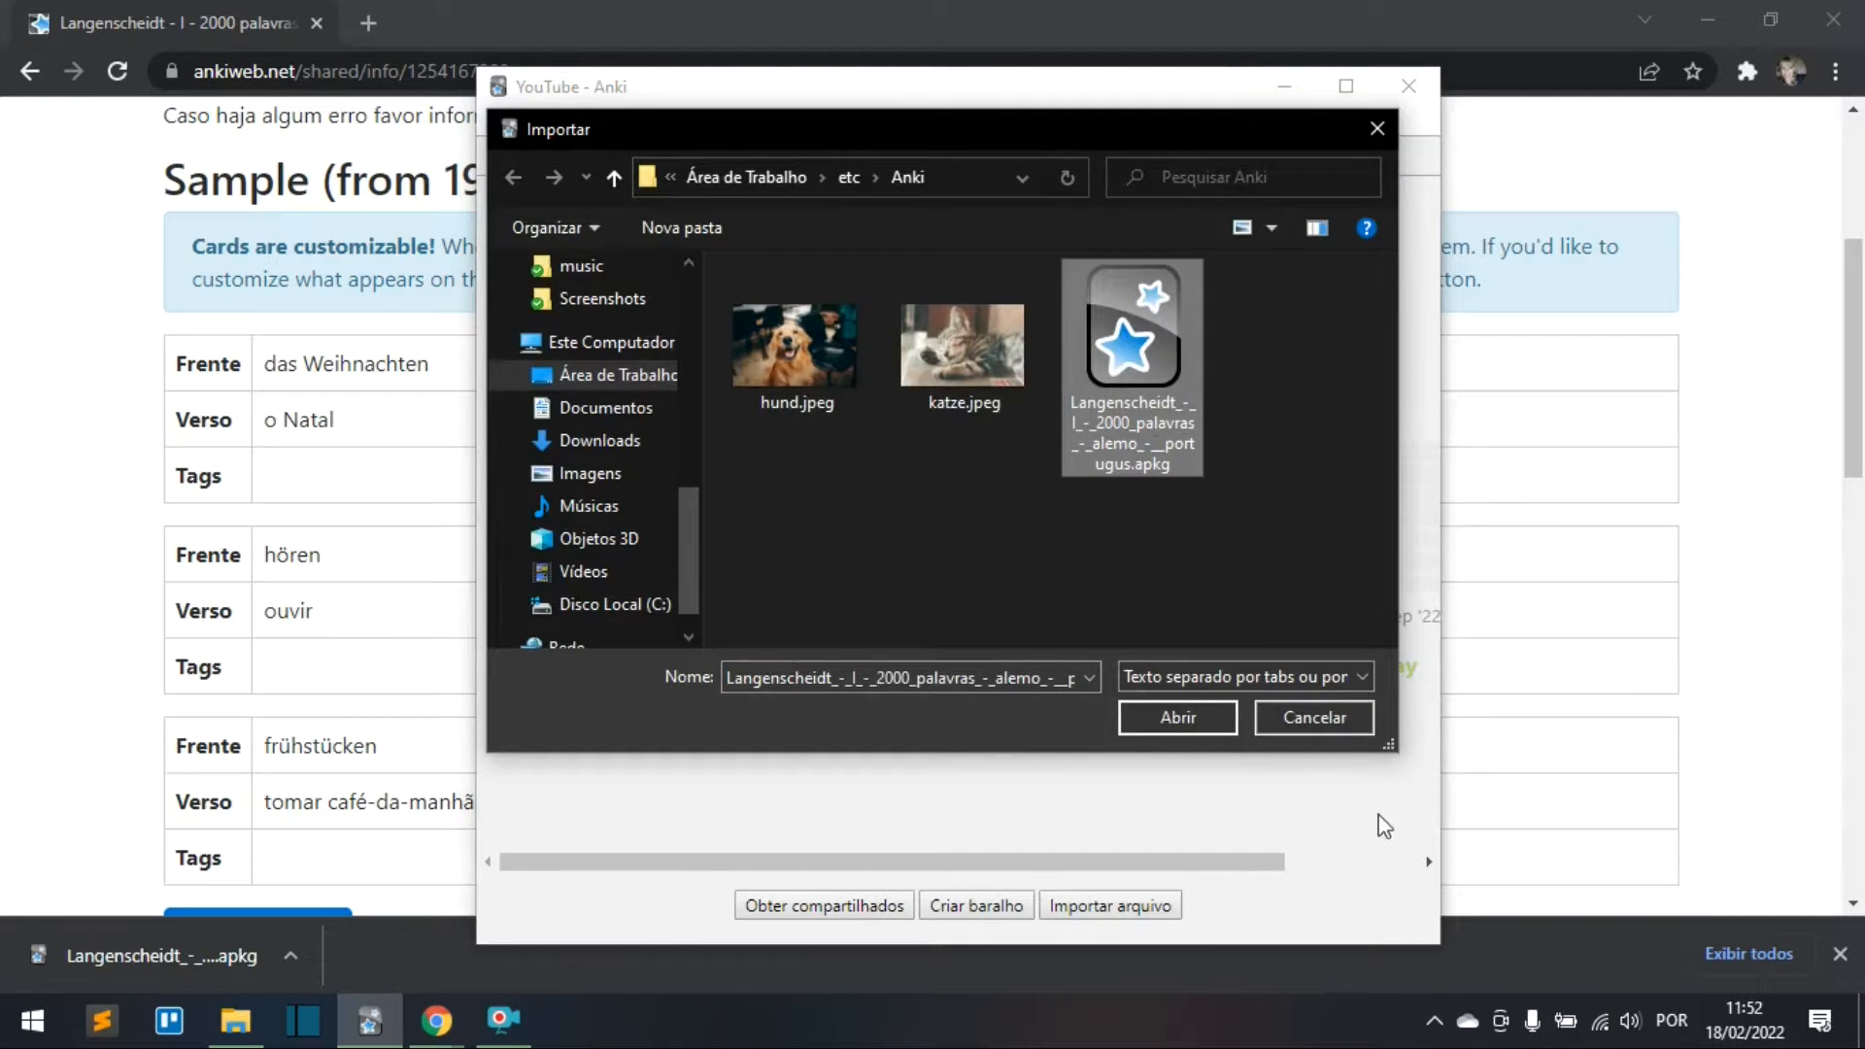
{"action": "left_click", "coordinate": [1177, 721]}
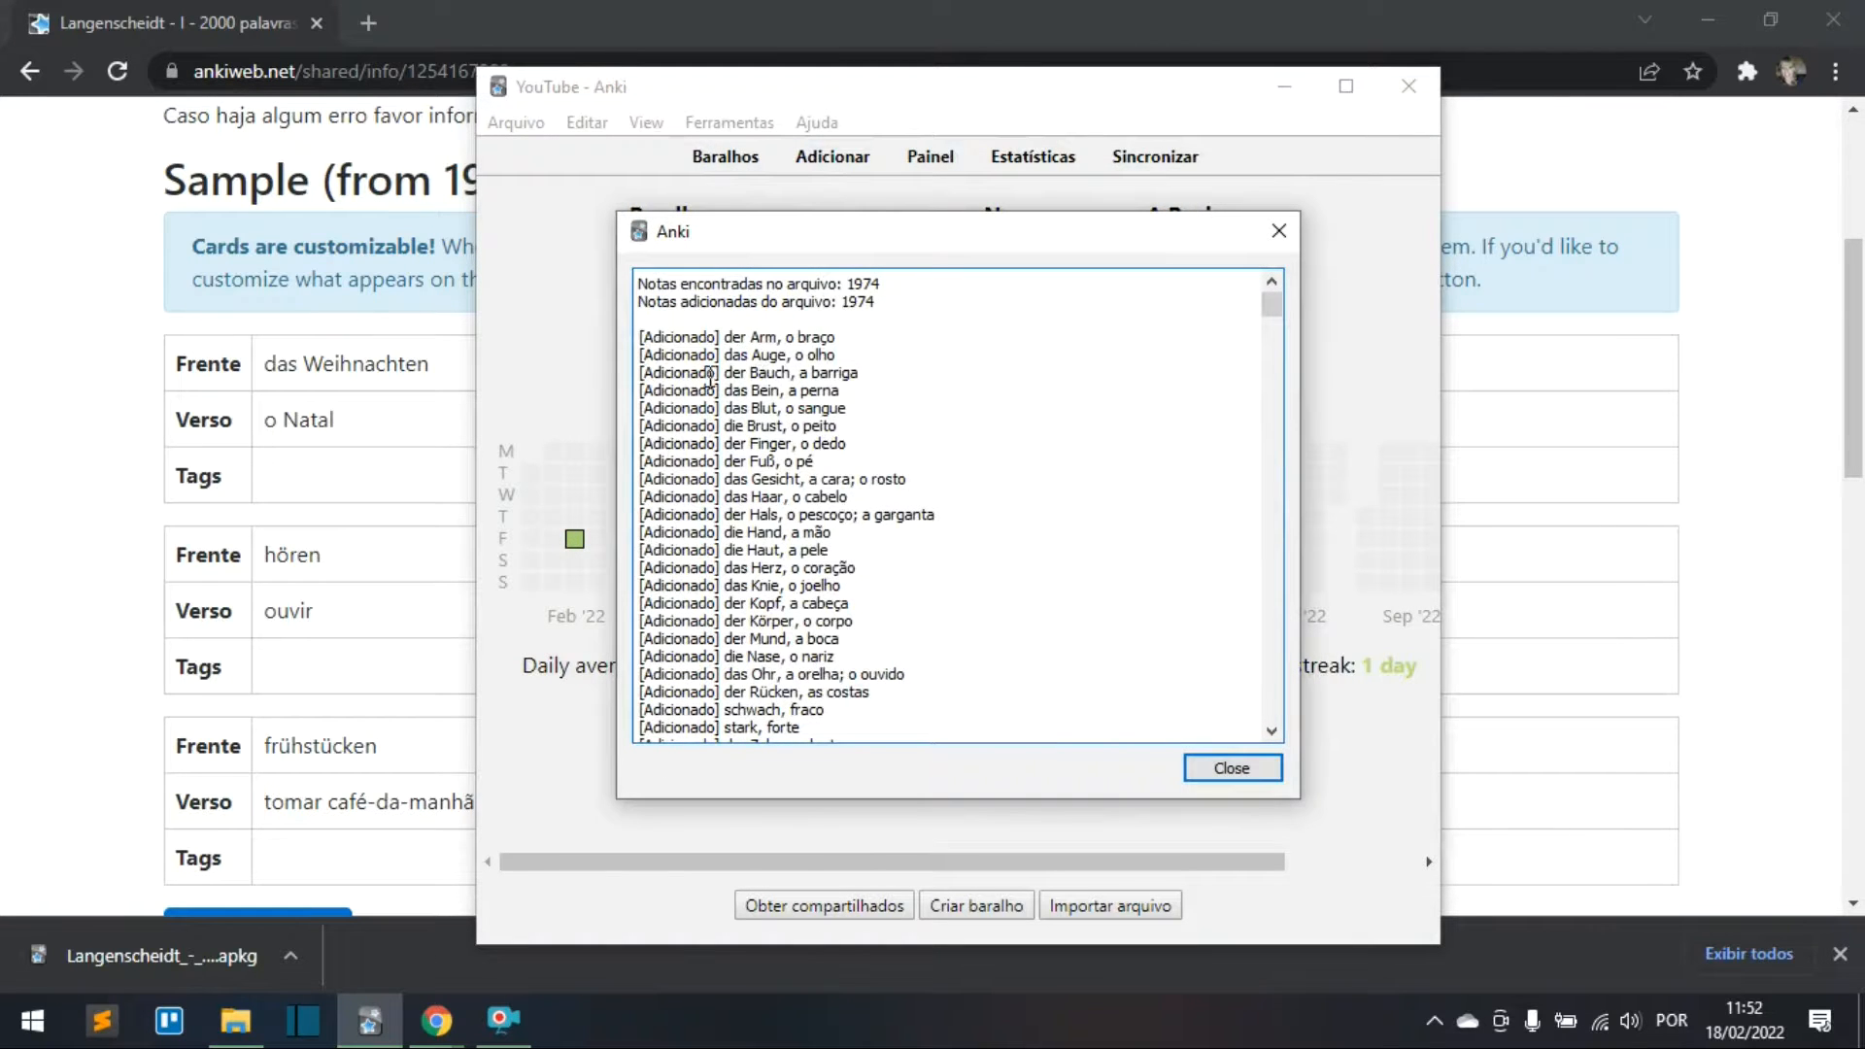
{"action": "left_click_drag", "start_coordinate": [845, 283], "coordinate": [909, 289]}
{"action": "scroll", "coordinate": [853, 437], "scroll_direction": "down", "scroll_amount": 6}
{"action": "scroll", "coordinate": [855, 445], "scroll_direction": "down", "scroll_amount": 20}
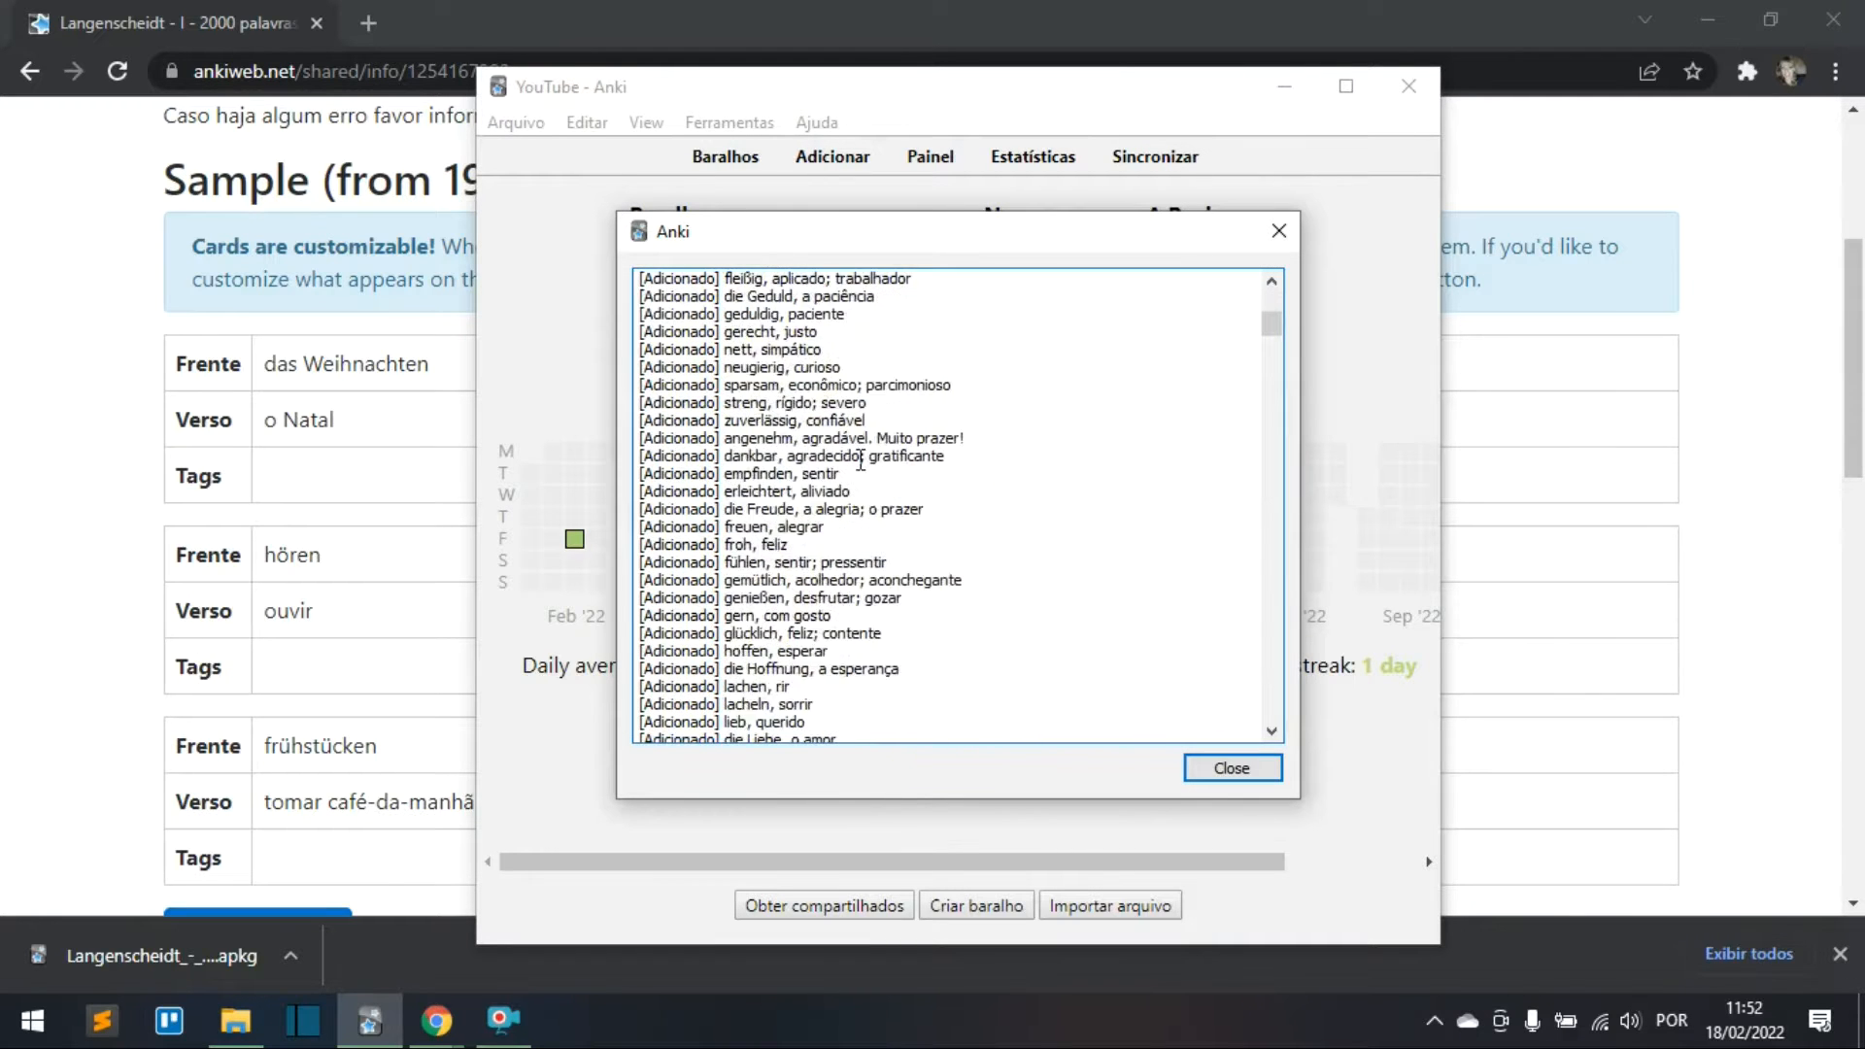
{"action": "scroll", "coordinate": [860, 459], "scroll_direction": "down", "scroll_amount": 20}
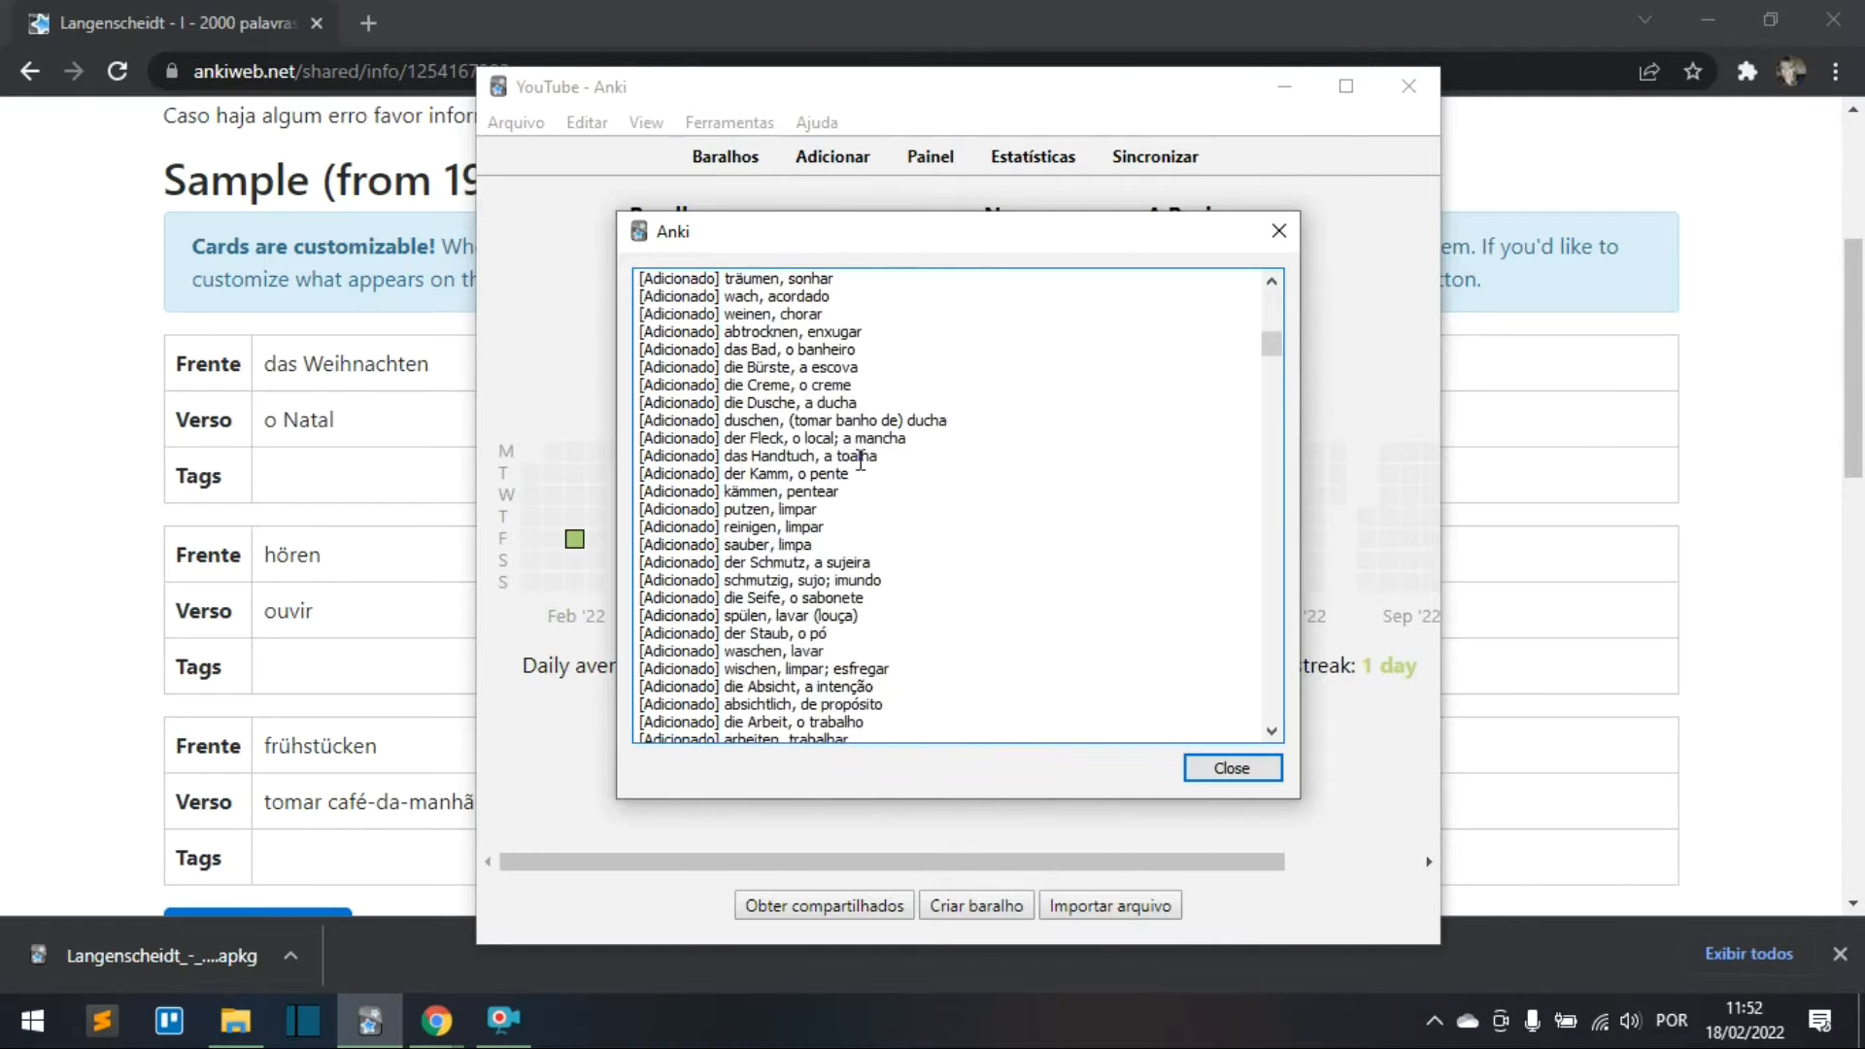
{"action": "scroll", "coordinate": [1187, 374], "scroll_direction": "down", "scroll_amount": 5}
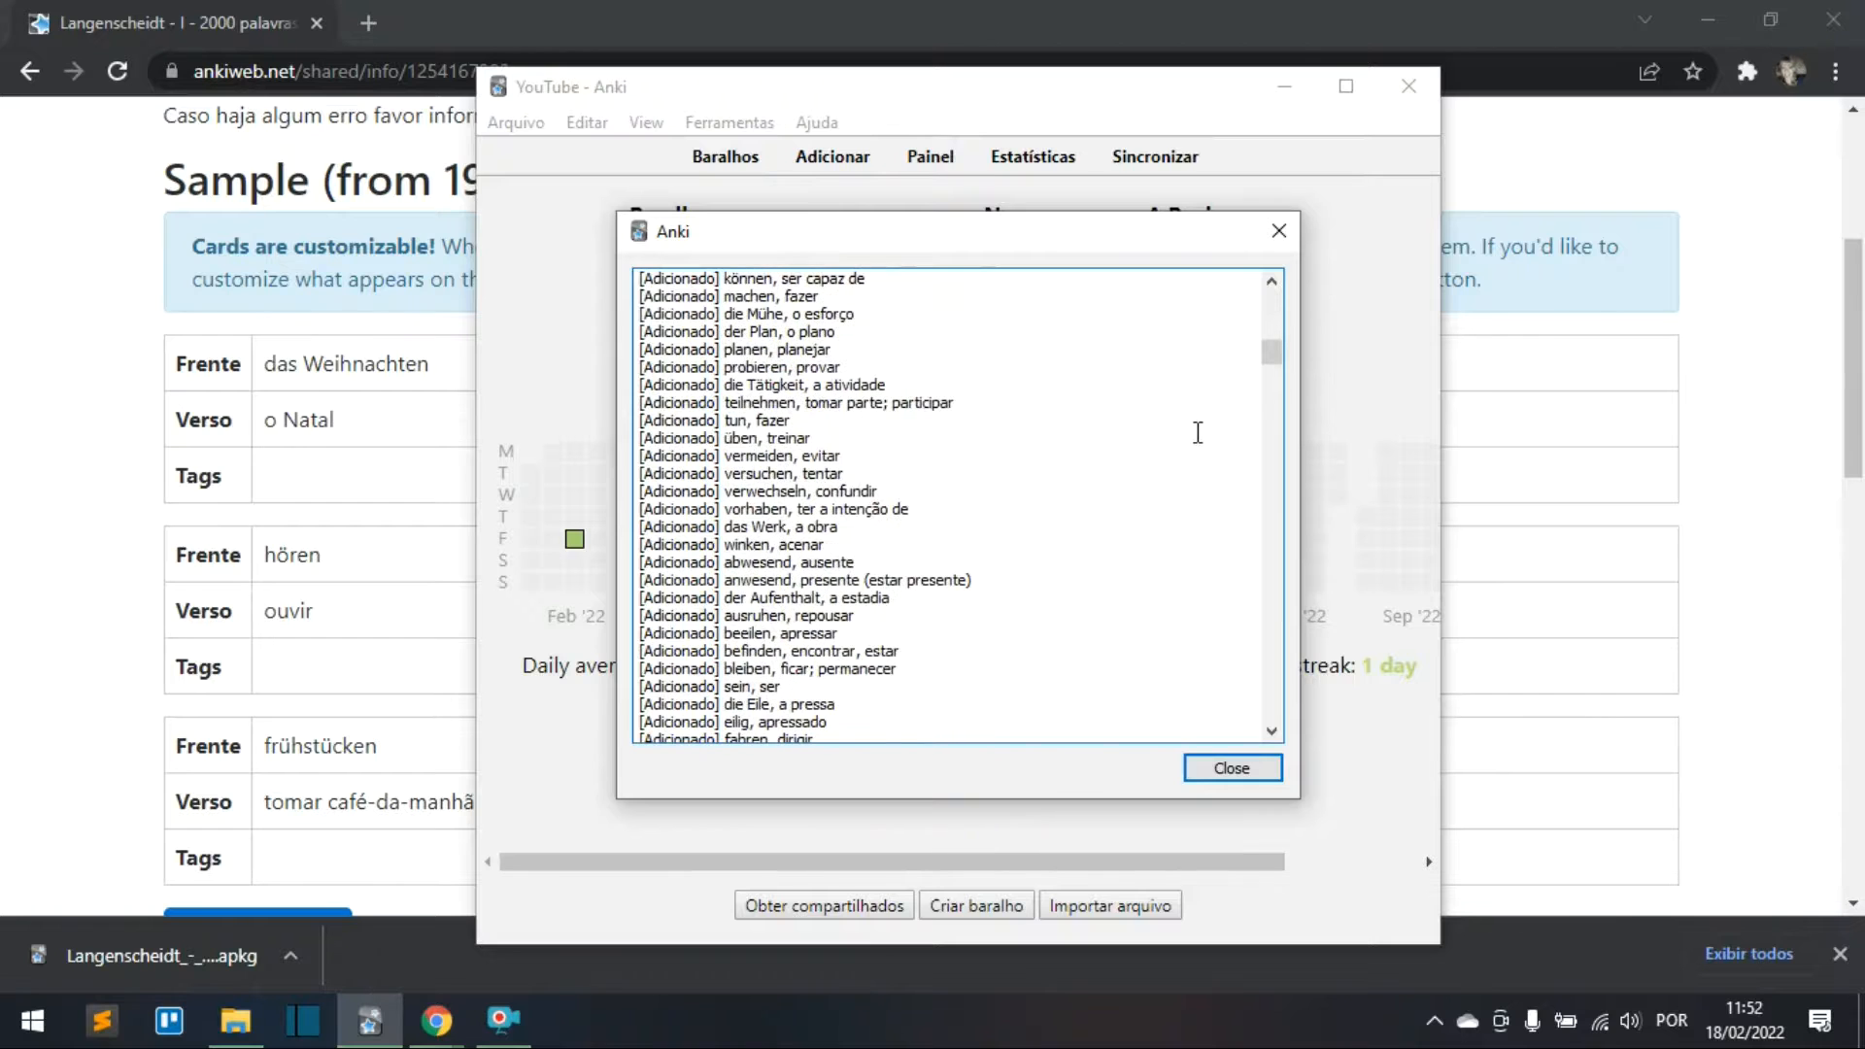
{"action": "left_click", "coordinate": [1222, 772]}
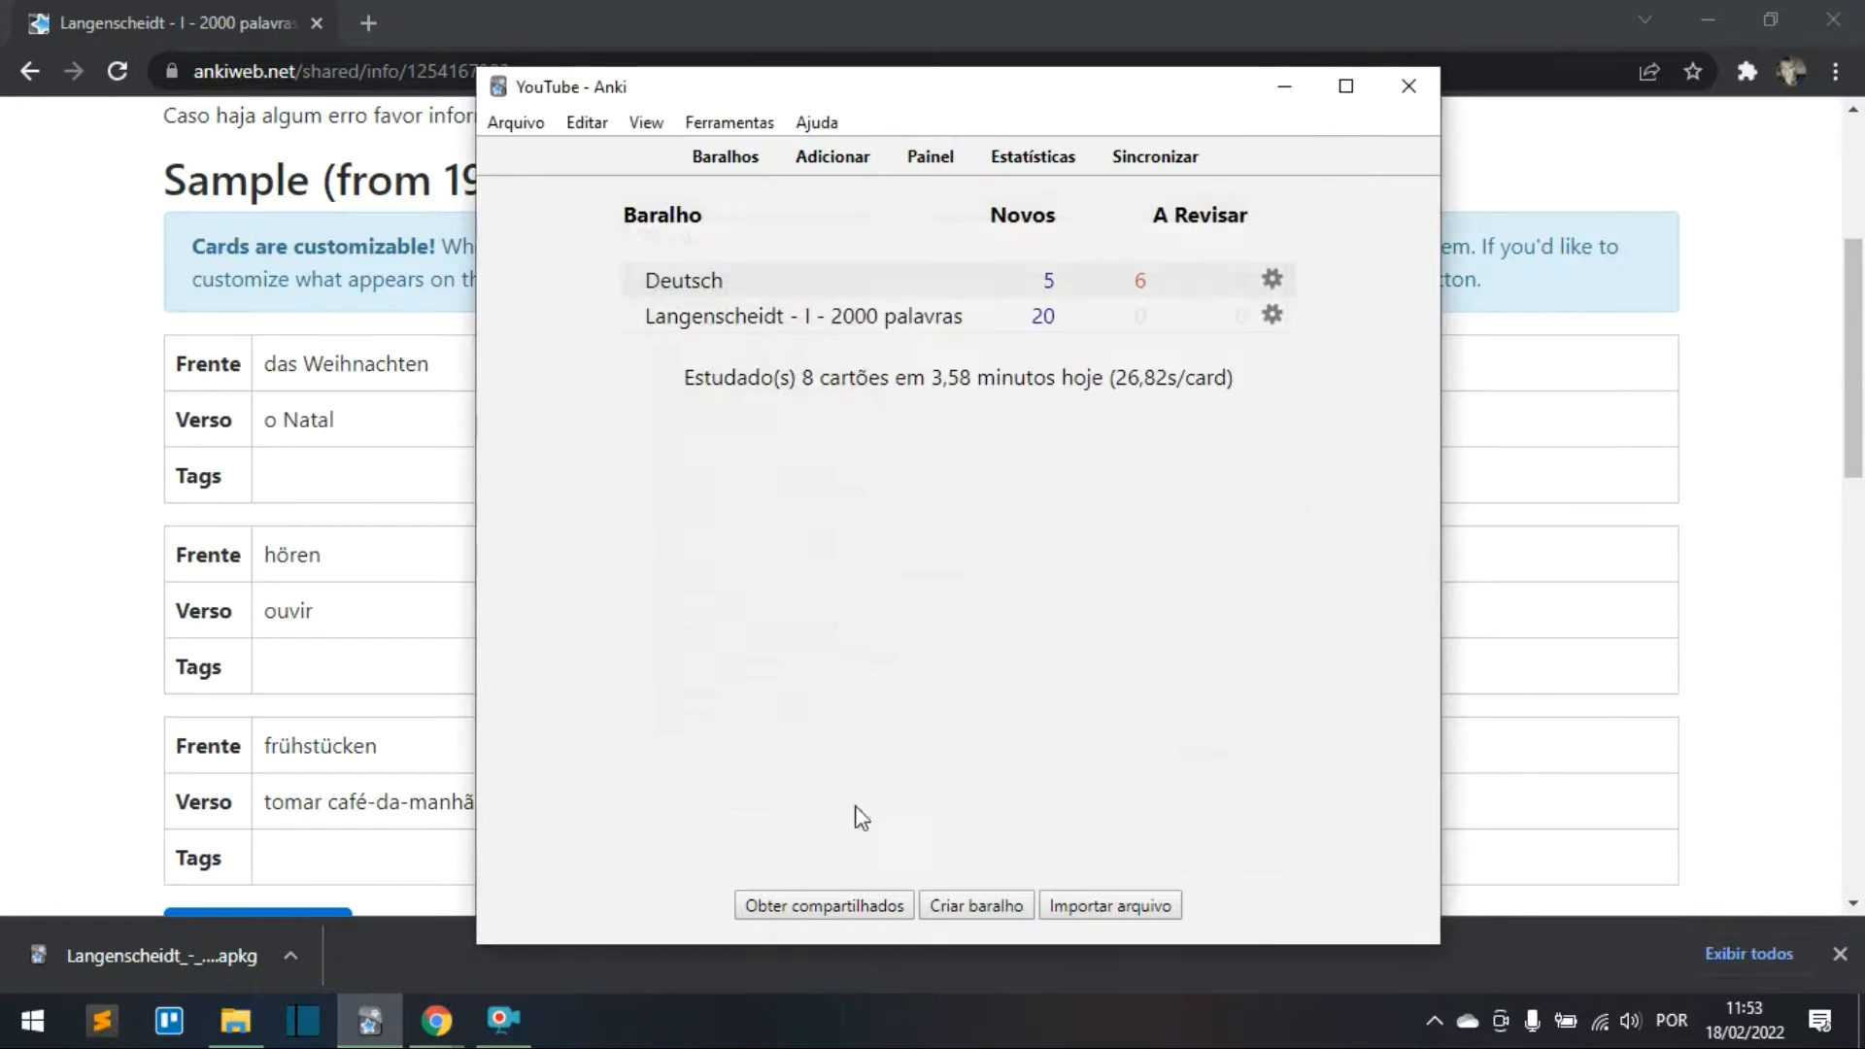
{"action": "left_click", "coordinate": [864, 319]}
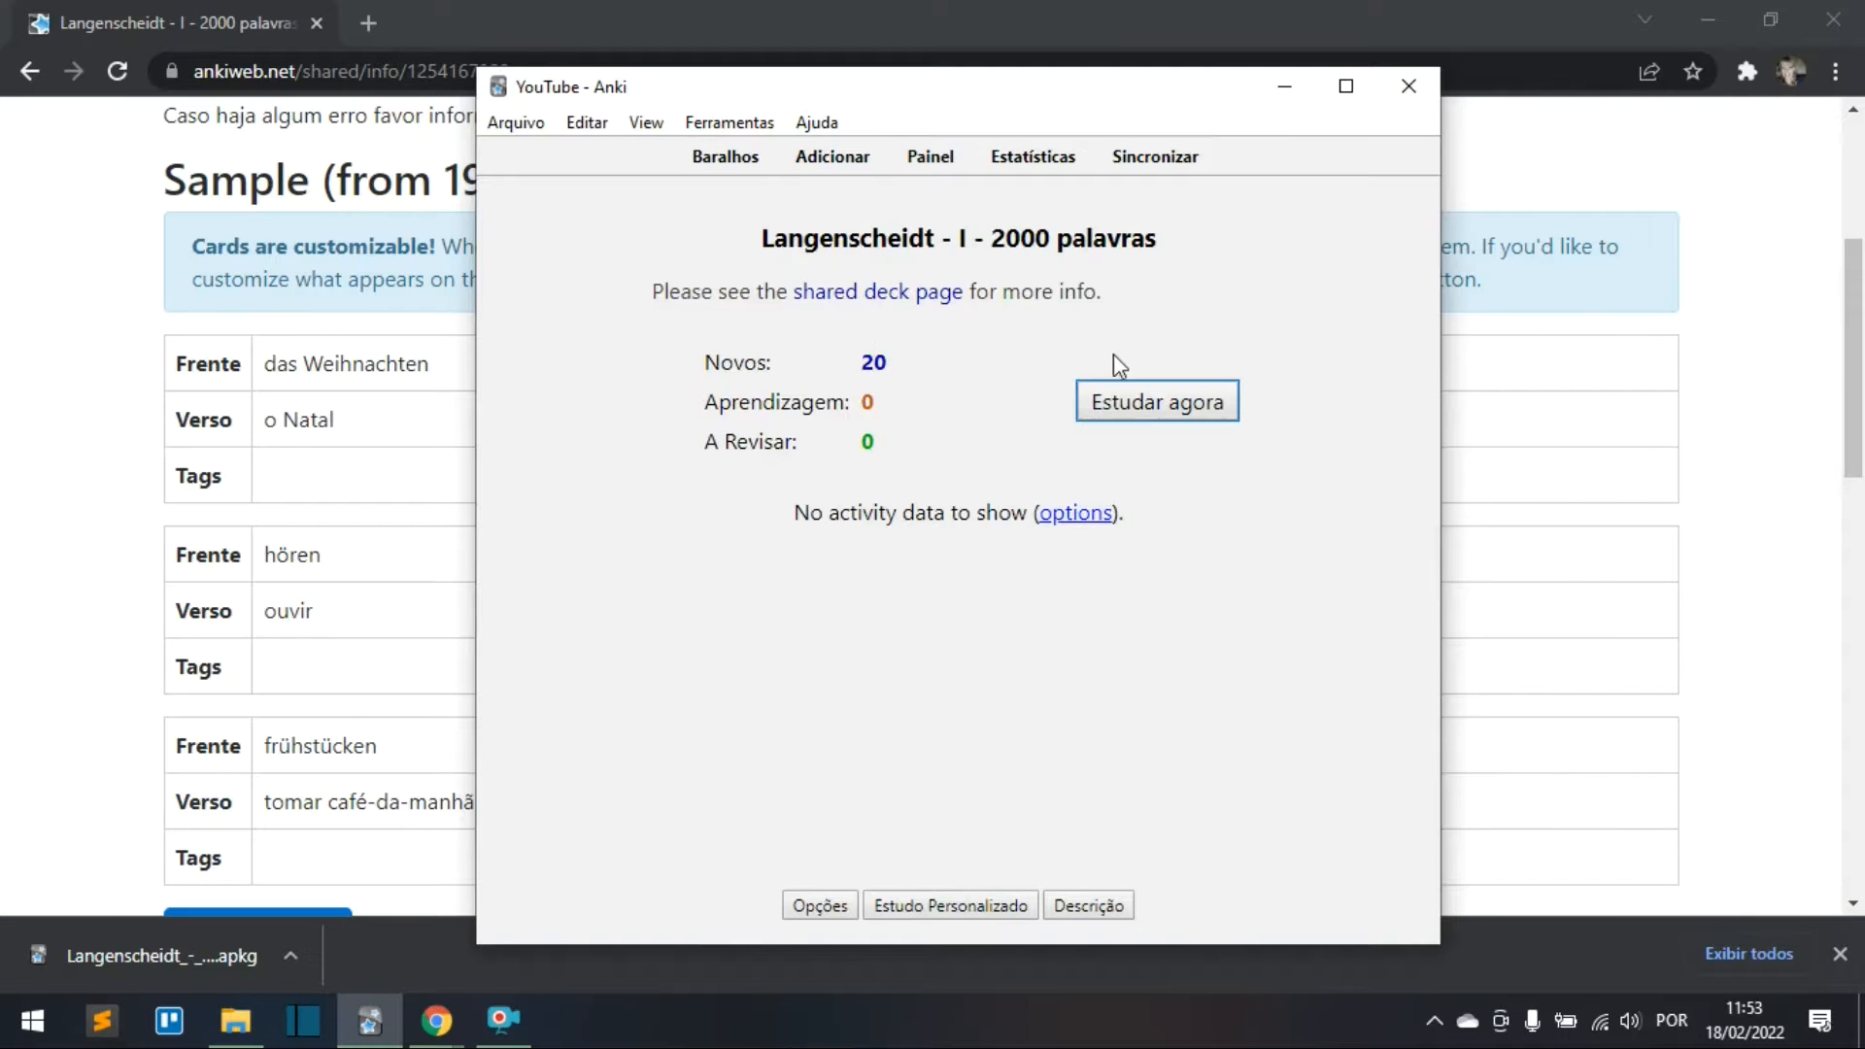
{"action": "left_click", "coordinate": [1150, 408]}
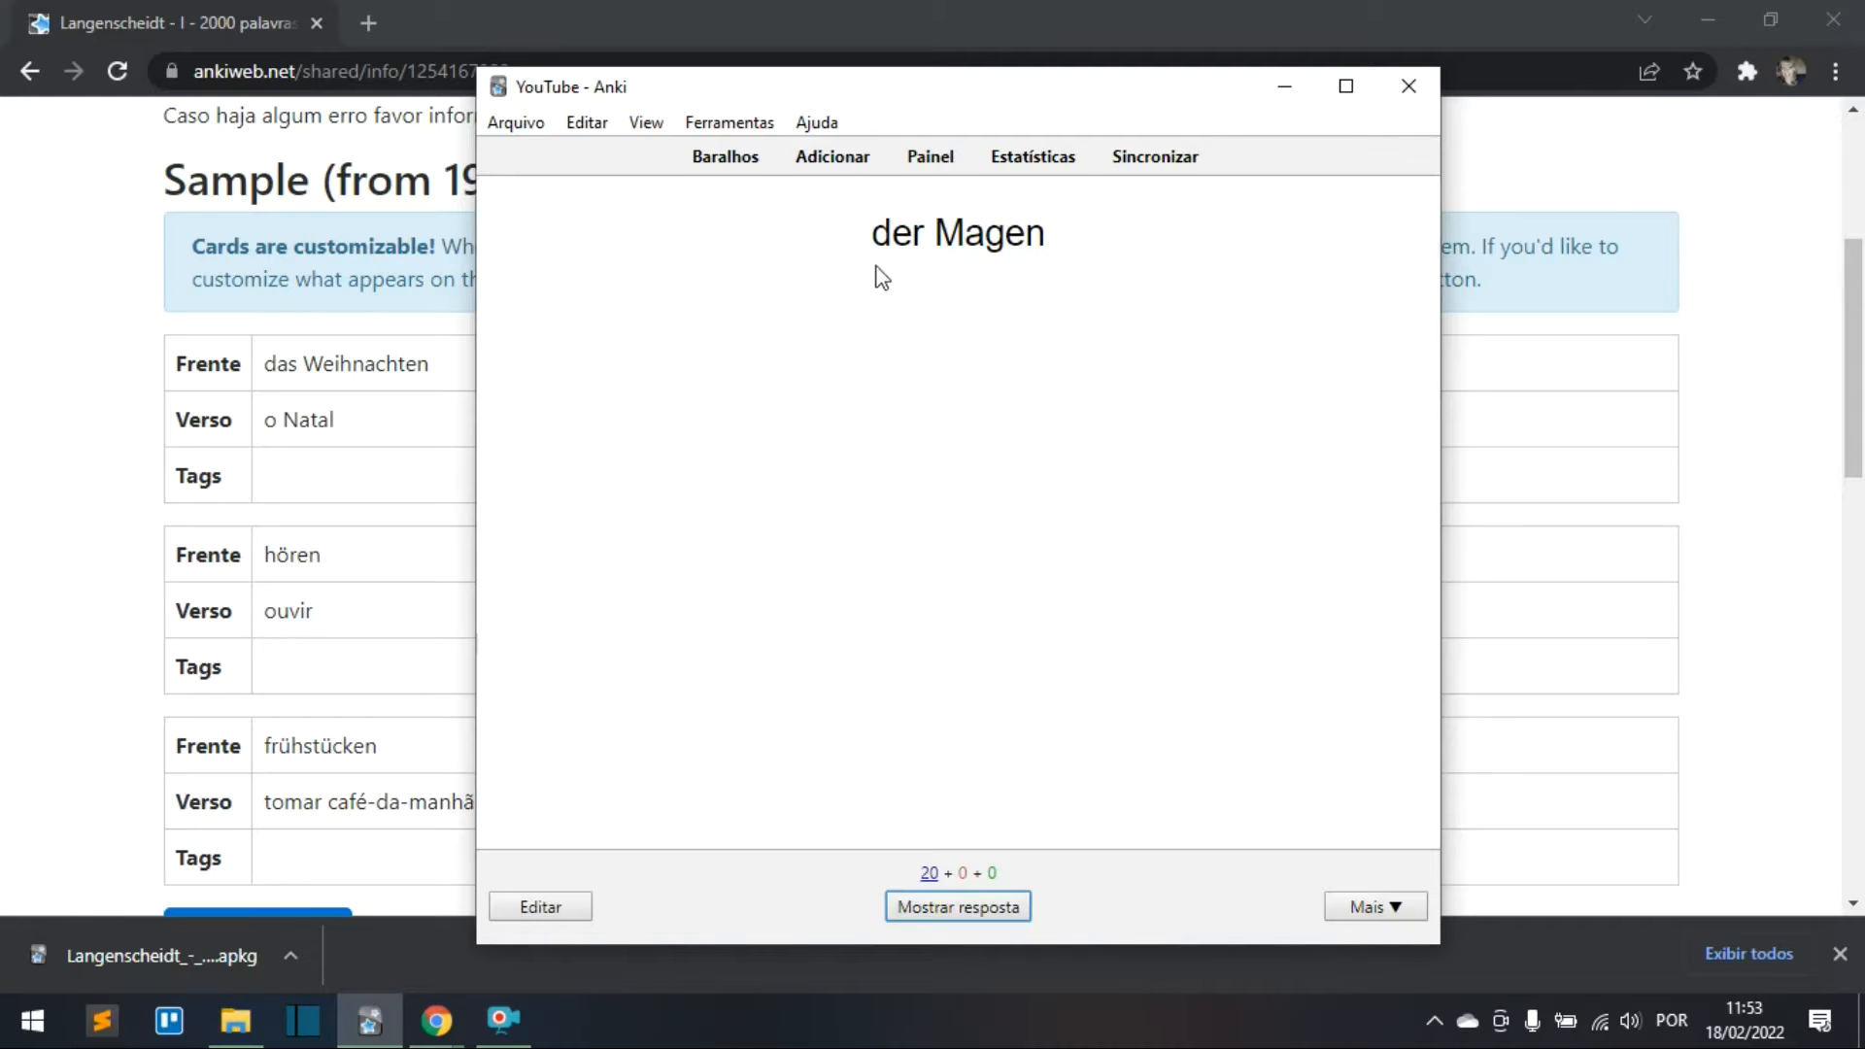
{"action": "left_click_drag", "start_coordinate": [868, 241], "coordinate": [1156, 246]}
{"action": "left_click", "coordinate": [952, 356]}
{"action": "left_click", "coordinate": [971, 912]}
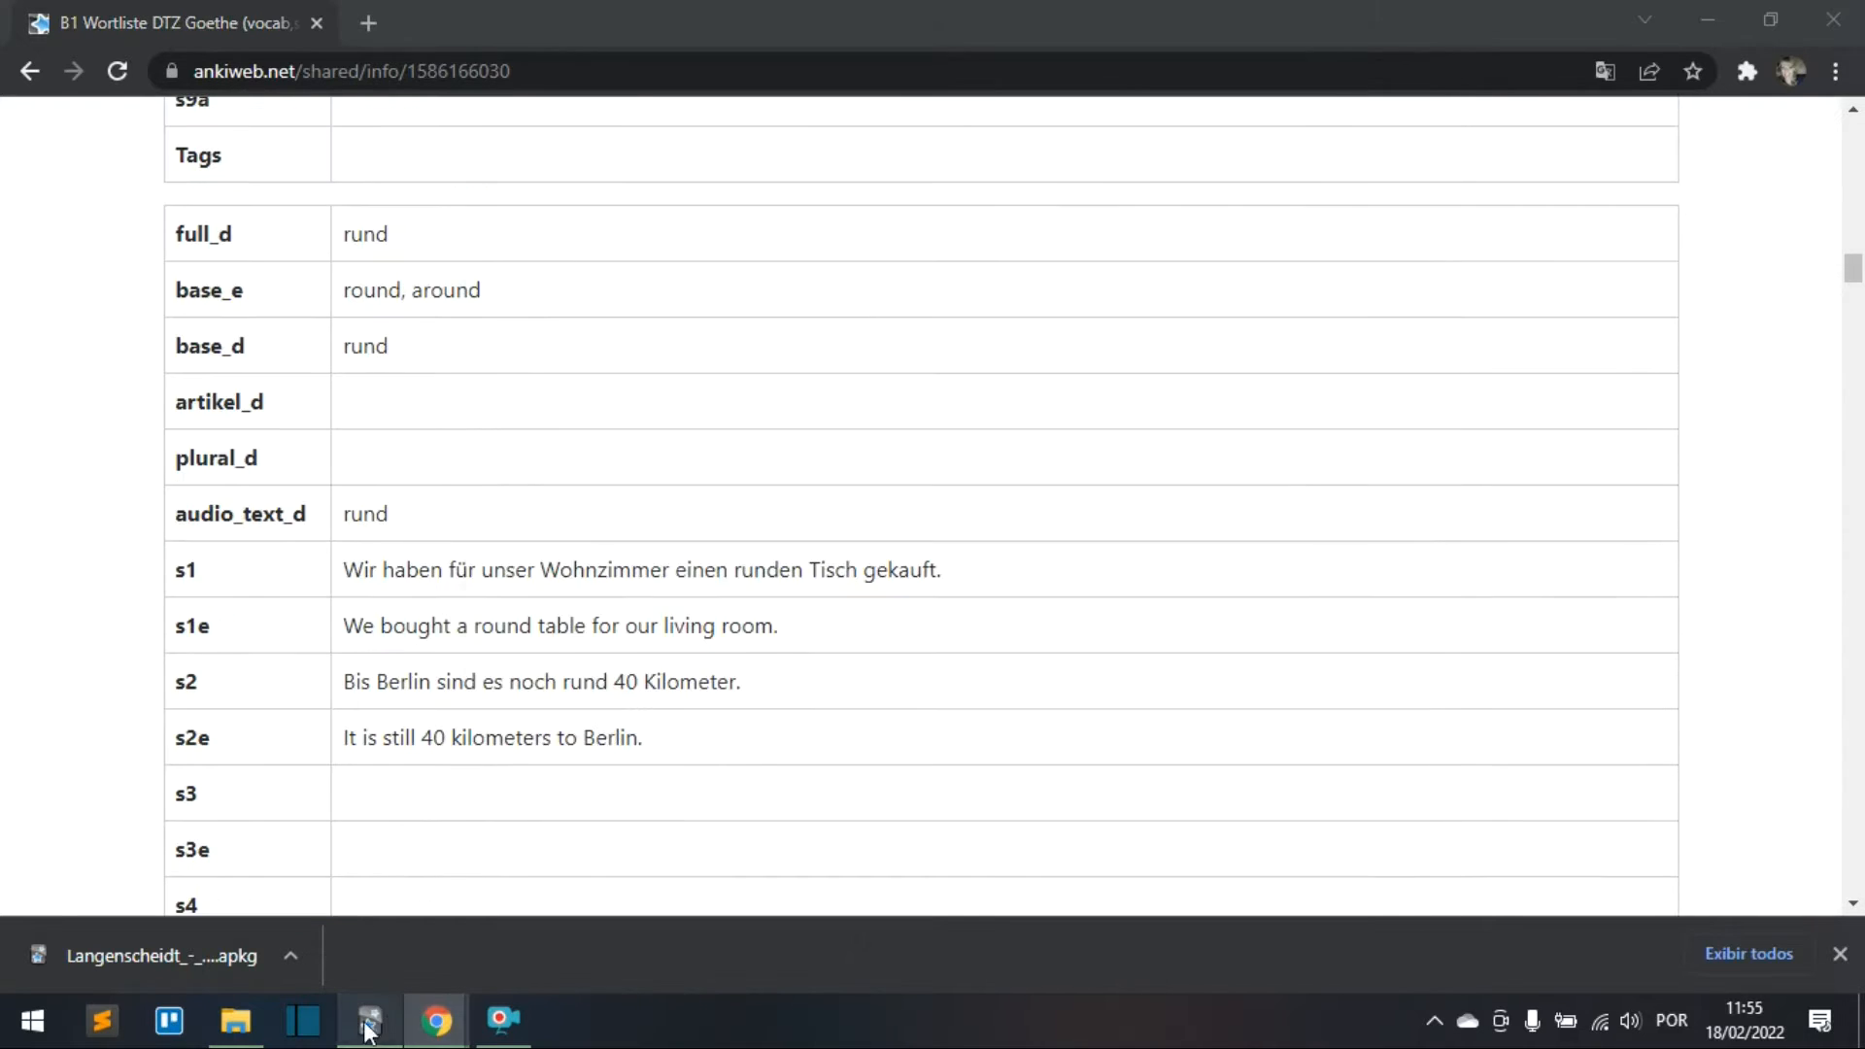
{"action": "key", "text": "alt+Tab"}
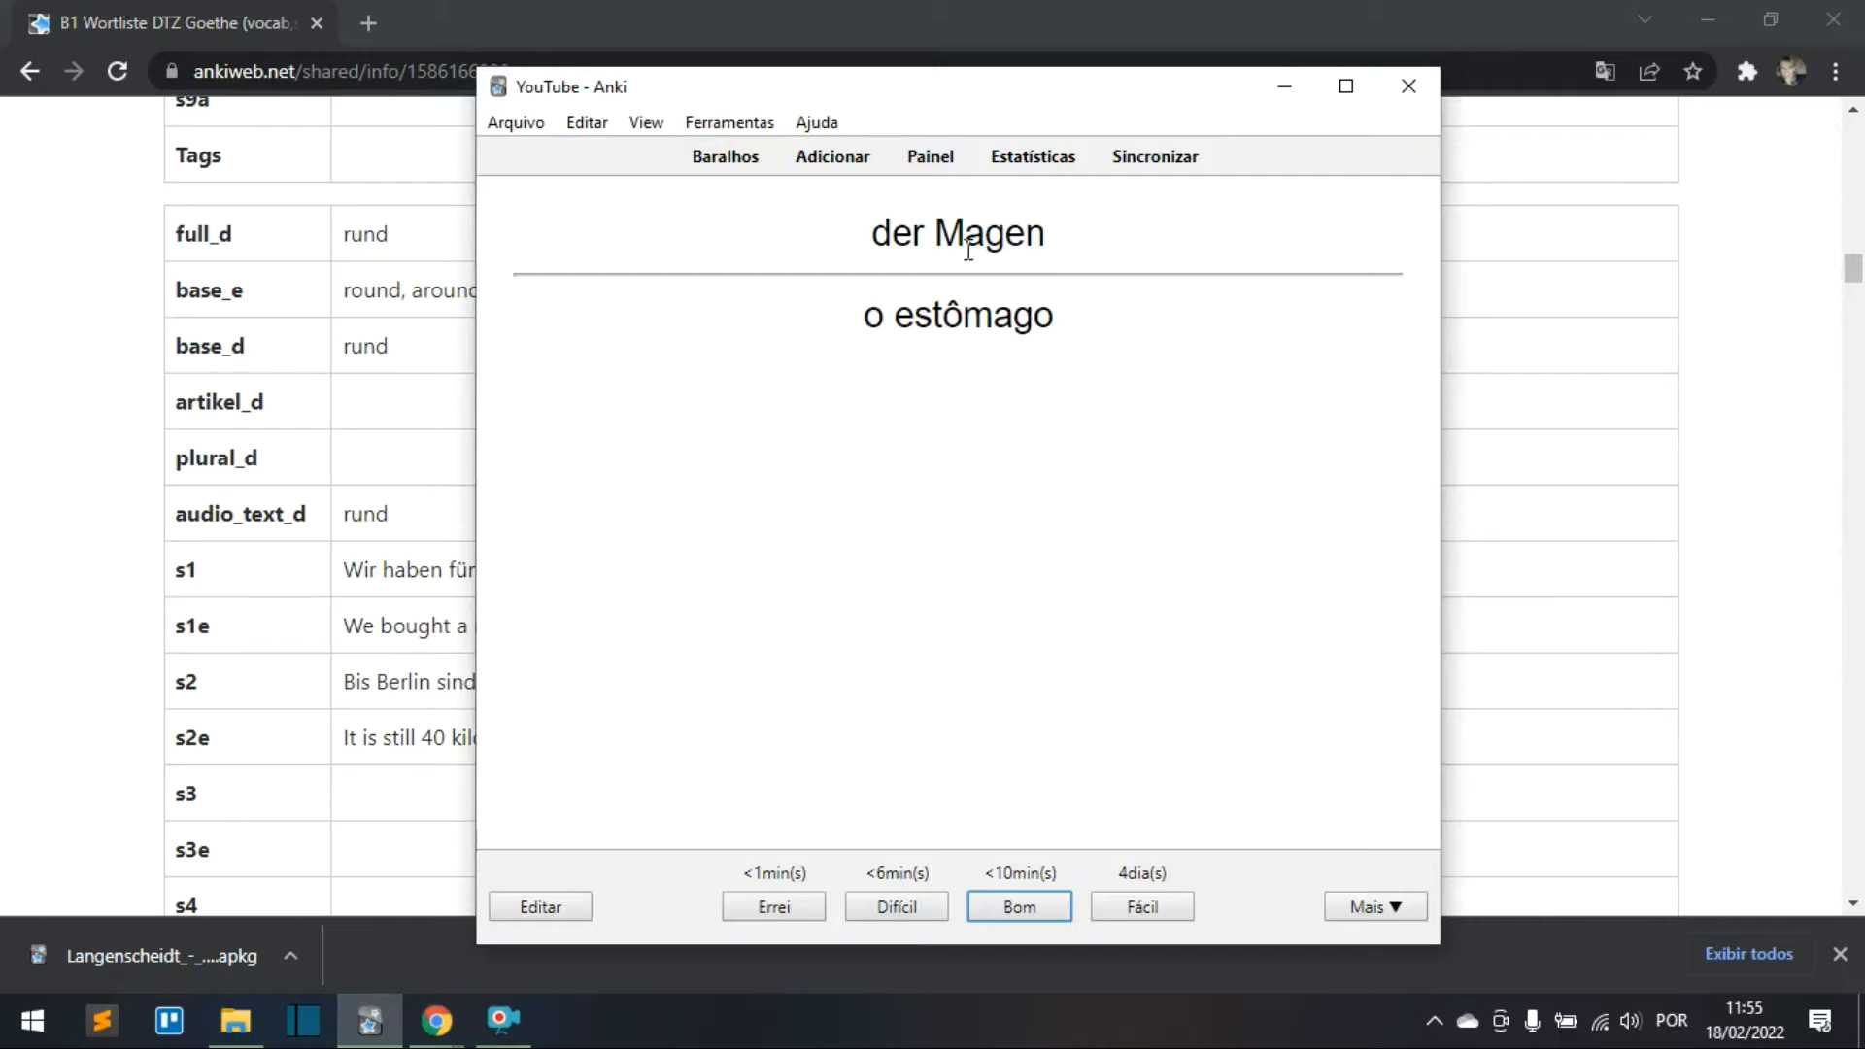
{"action": "left_click", "coordinate": [757, 153]}
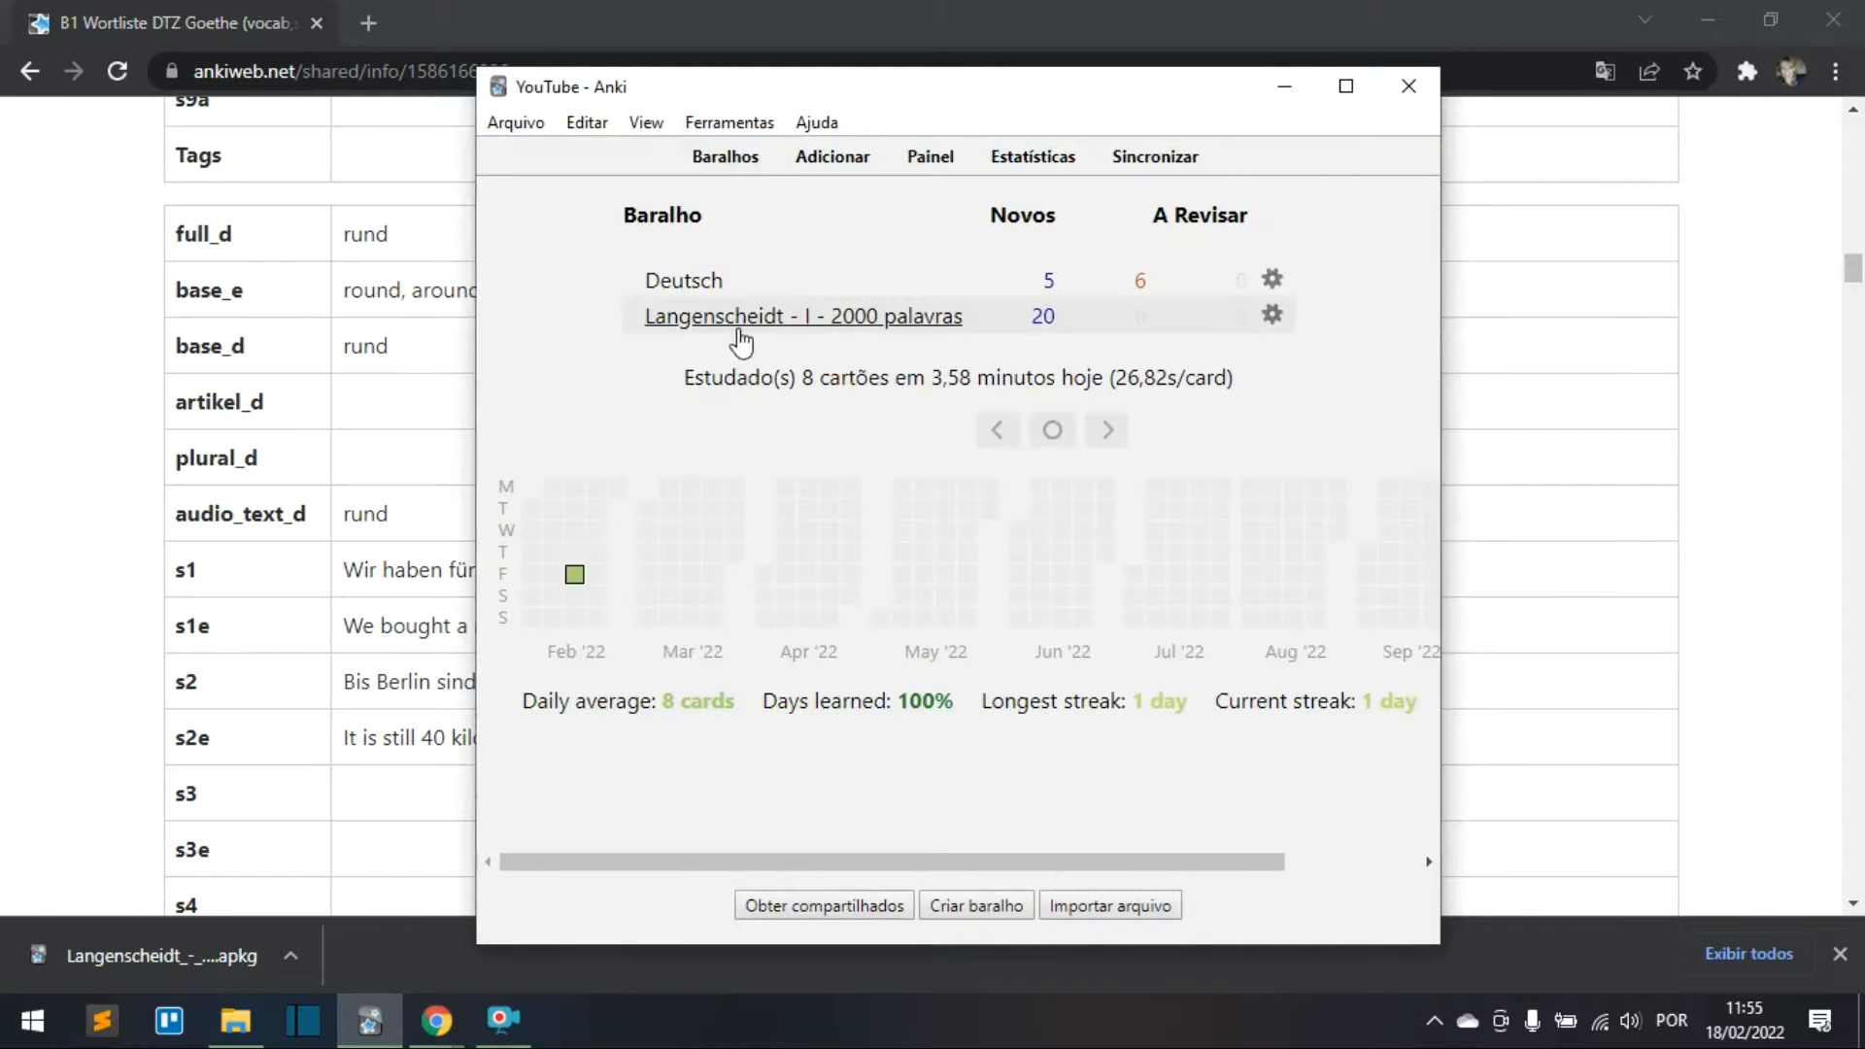